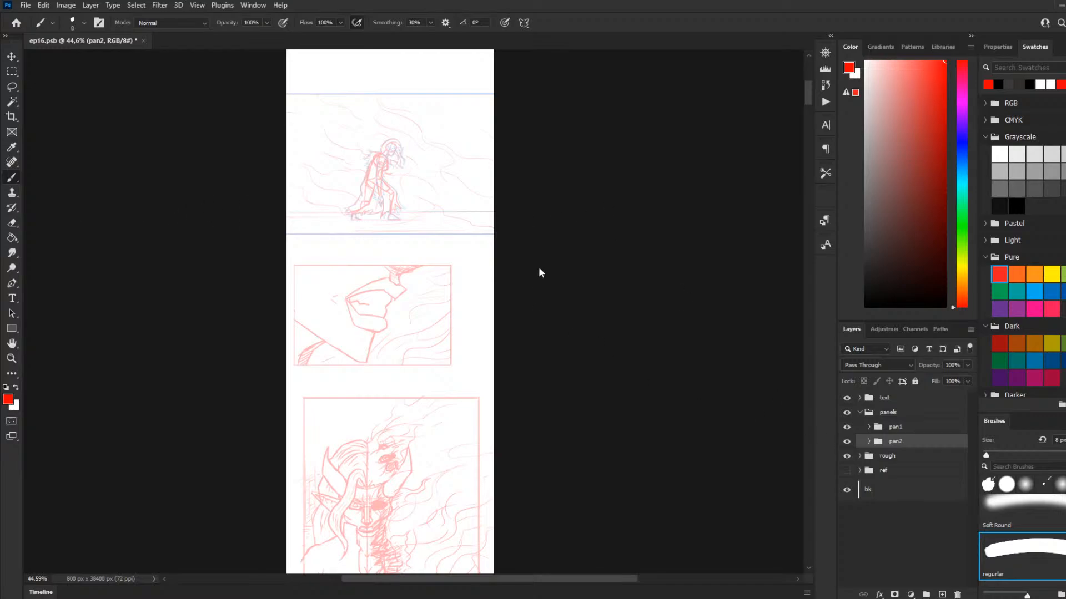
Step: Add a new layer inside the char group of pan1 and name it lines
left_click(873, 428)
left_click(869, 427)
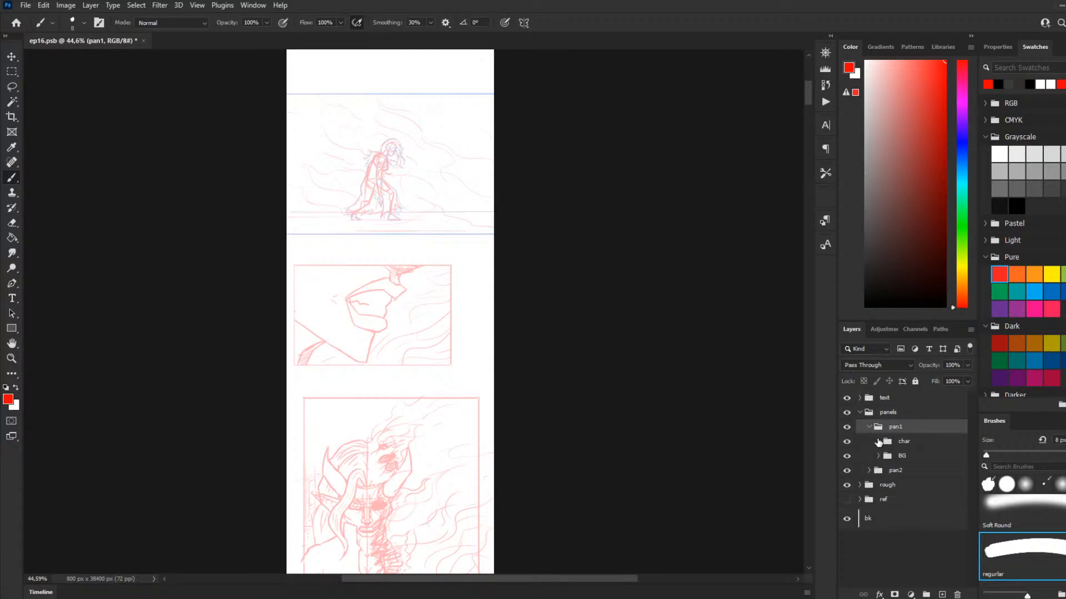
left_click(921, 448)
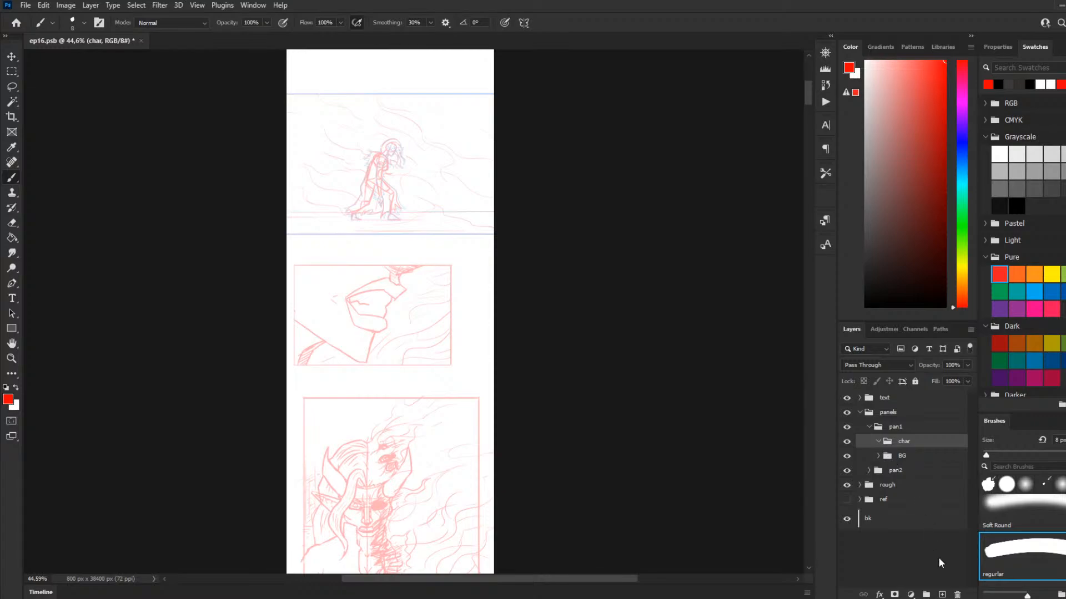
left_click(941, 594)
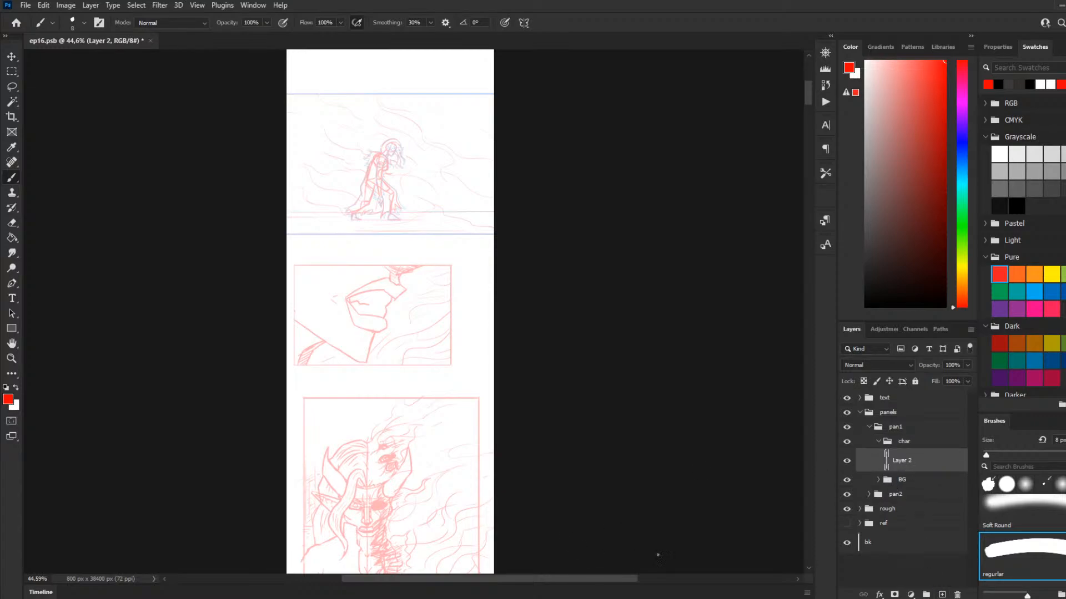
double_click(902, 460)
type("lines")
key("Return")
Step: Reset the colours to a black foreground and reduce the brush size to 3 px
scroll(433, 123, "down", 3)
scroll(311, 123, "up", 6)
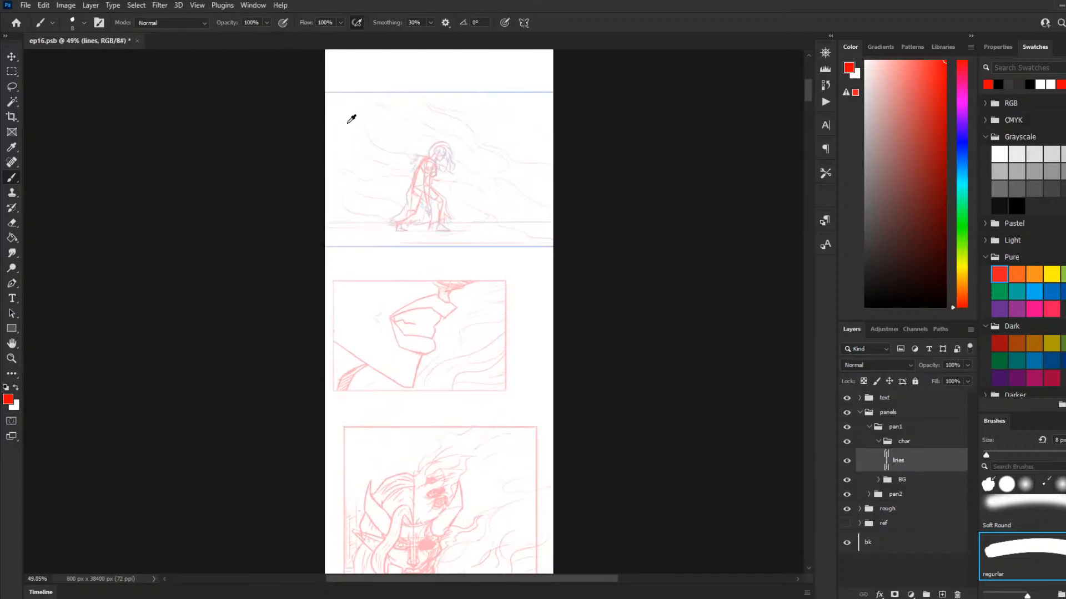
scroll(456, 151, "up", 1)
key("d")
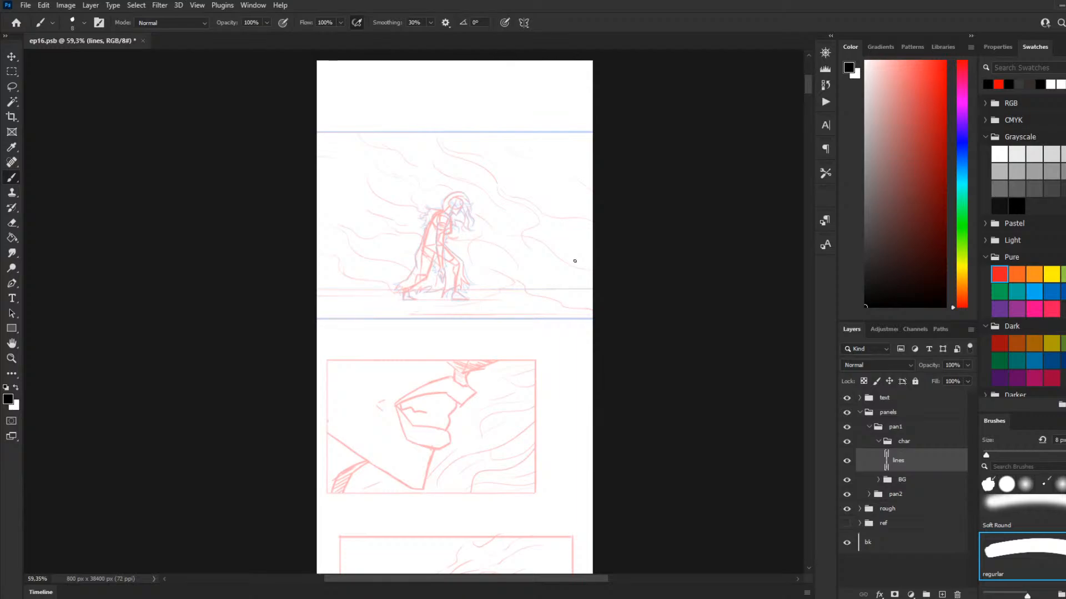
scroll(505, 207, "up", 1)
scroll(505, 207, "up", 2)
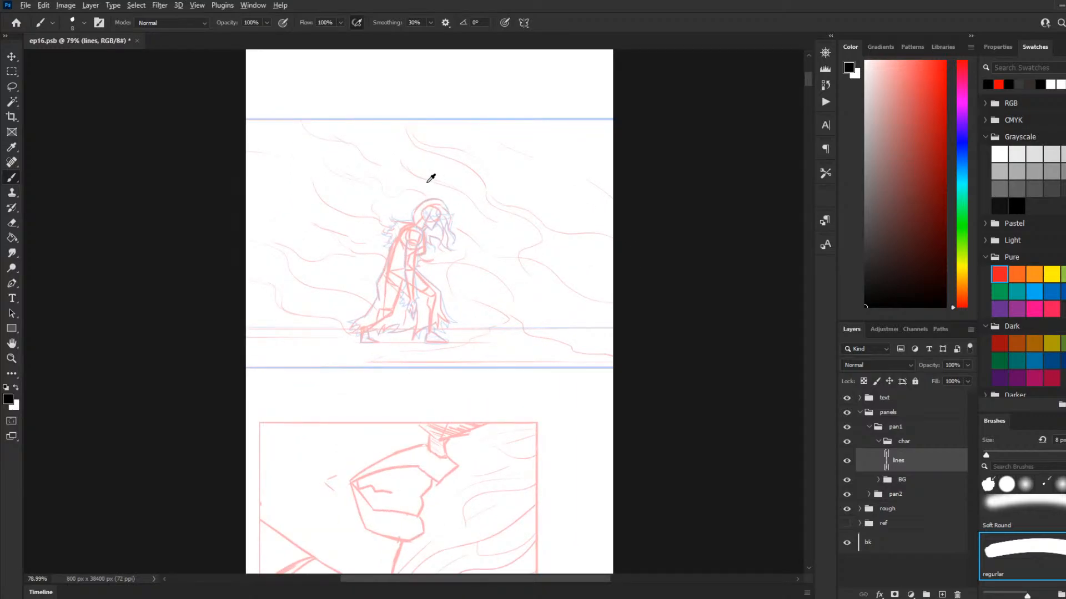
scroll(432, 184, "up", 1)
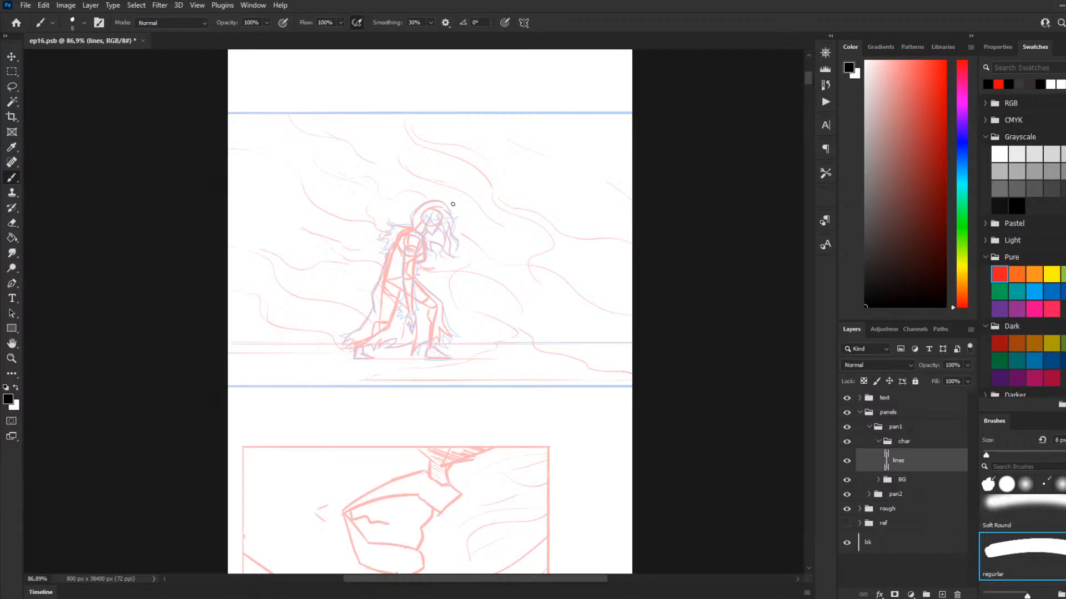
scroll(374, 221, "down", 3)
scroll(388, 221, "up", 1)
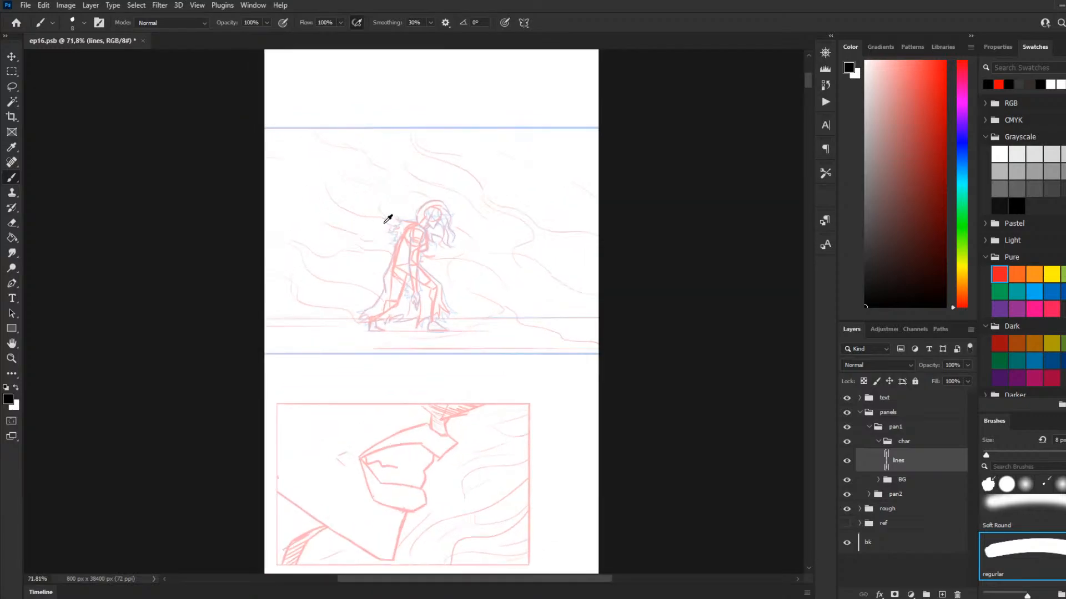
scroll(380, 255, "up", 1)
scroll(397, 252, "up", 2)
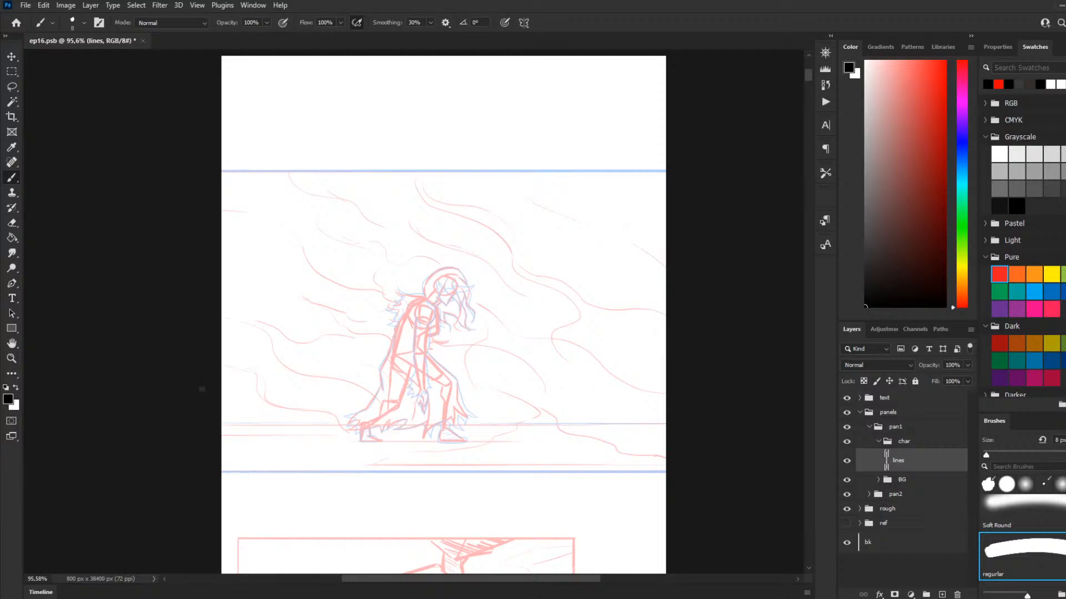
key("bracketleft")
key("bracketleft")
key("bracketleft")
key("bracketleft")
key("bracketleft")
Step: Trace the top and bottom borders of the first panel as straight black lines across the full page width
scroll(555, 386, "down", 1)
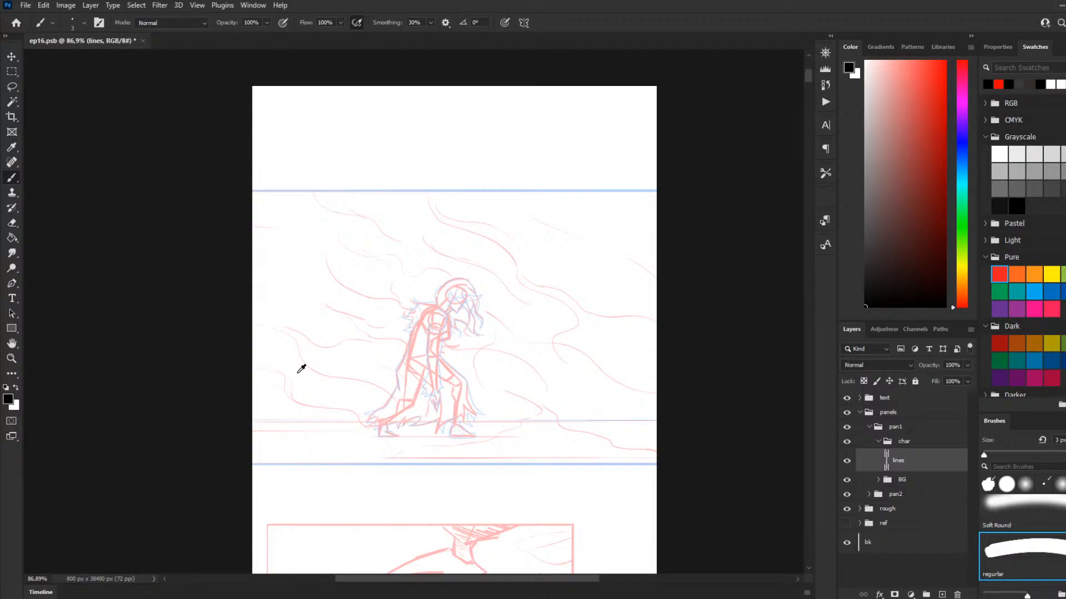
scroll(301, 369, "down", 1)
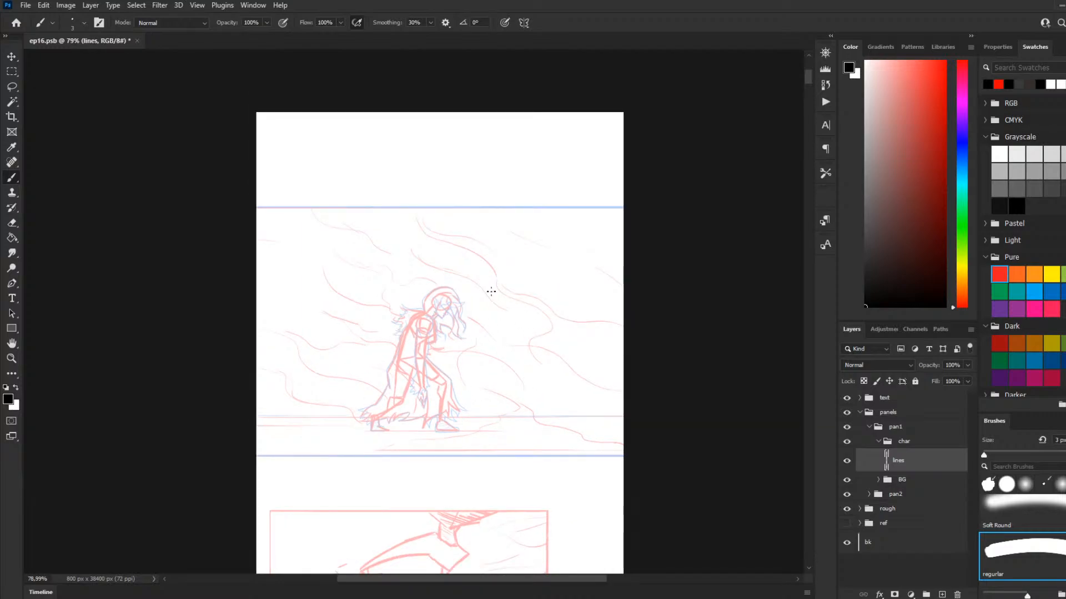
scroll(375, 249, "up", 3)
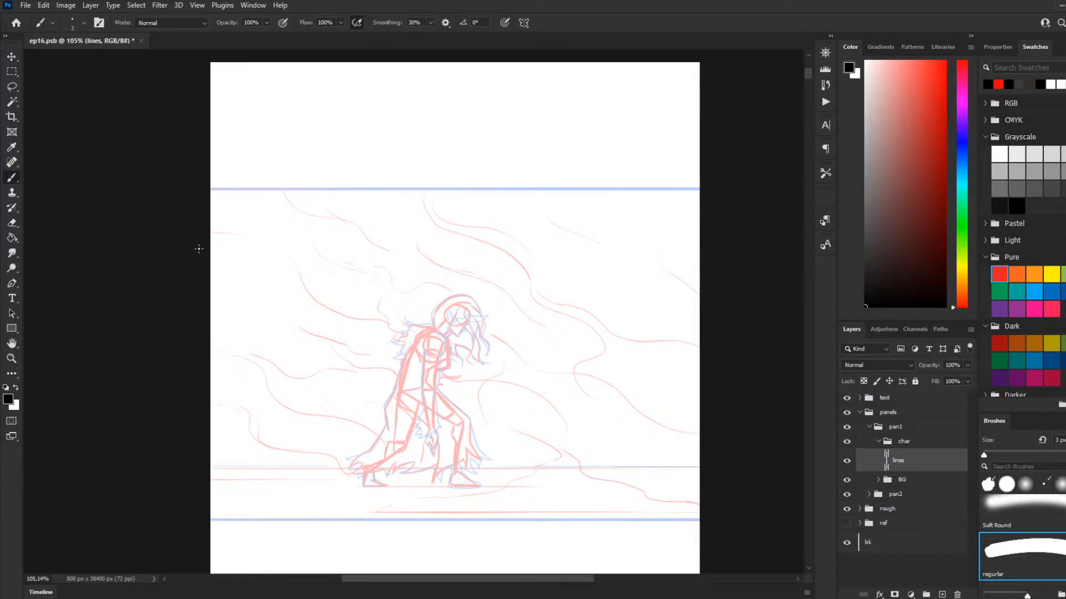
left_click_drag(205, 189, 392, 190)
key("ctrl+z")
mouse_move(205, 189)
left_mouse_down()
mouse_move(345, 217)
mouse_move(601, 293)
left_mouse_up()
key("ctrl+z")
left_click_drag(206, 190, 393, 189)
key("ctrl+z")
left_click_drag(206, 189, 727, 264)
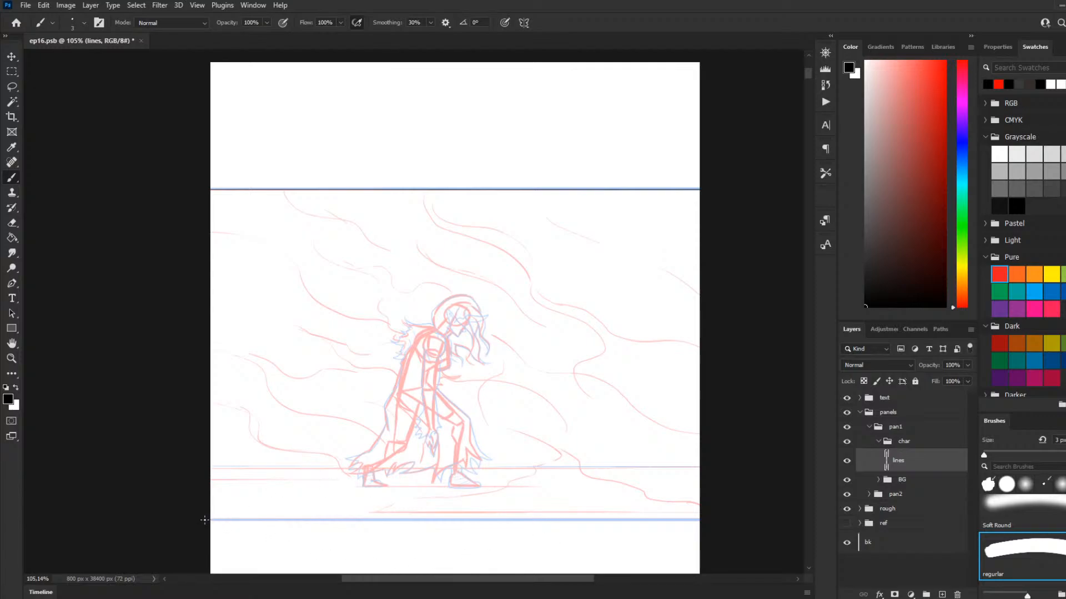
left_click_drag(204, 520, 702, 520)
Step: Add a new empty layer inside the BG group of pan1
scroll(673, 555, "down", 5)
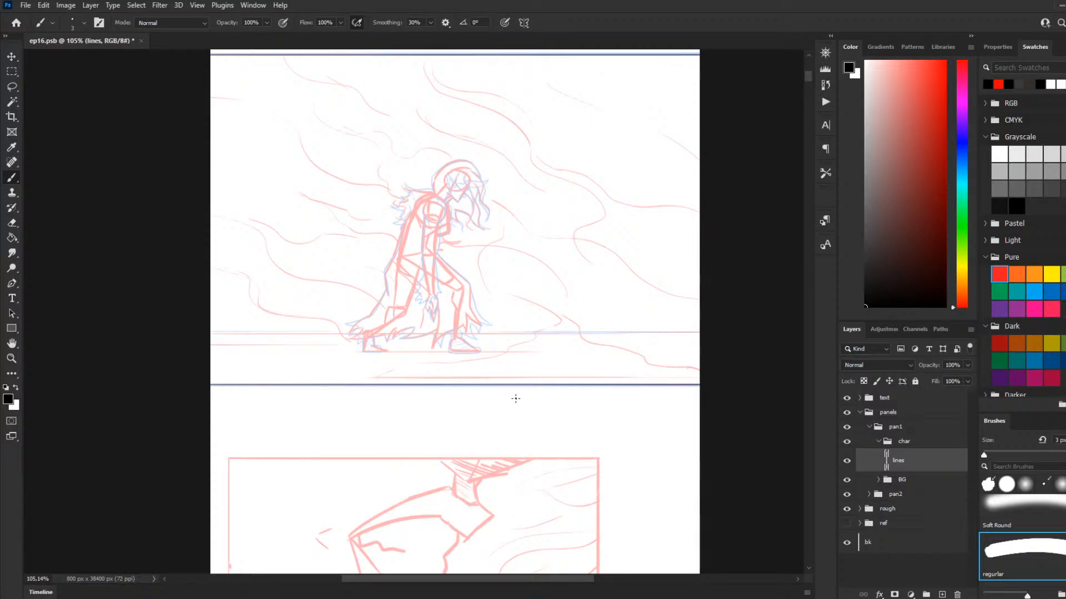
scroll(530, 349, "up", 2)
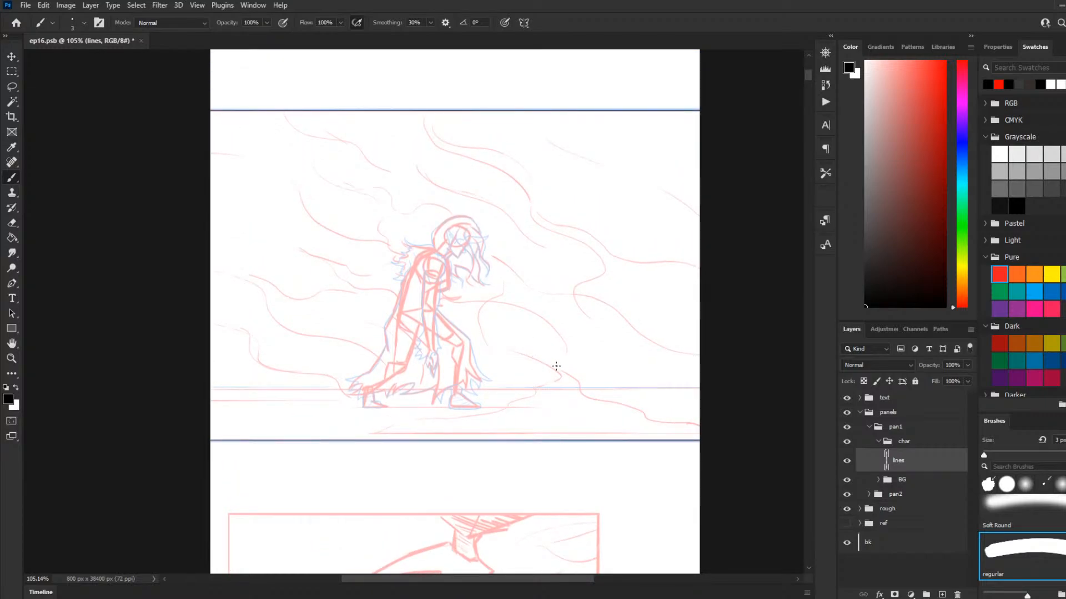
scroll(500, 333, "up", 2)
scroll(490, 329, "up", 1)
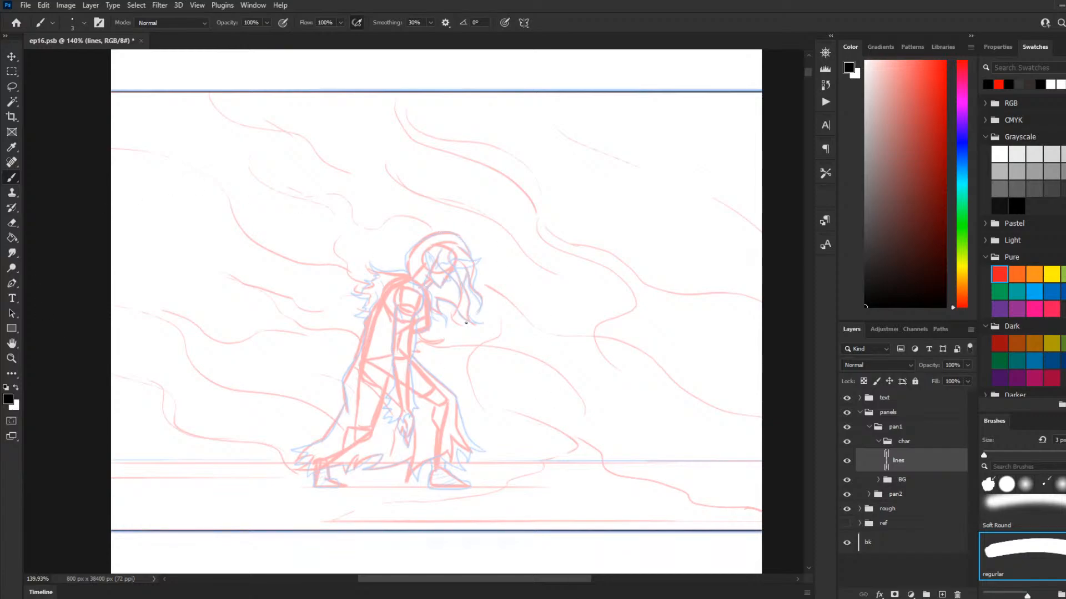
scroll(469, 316, "down", 1)
scroll(460, 327, "up", 3)
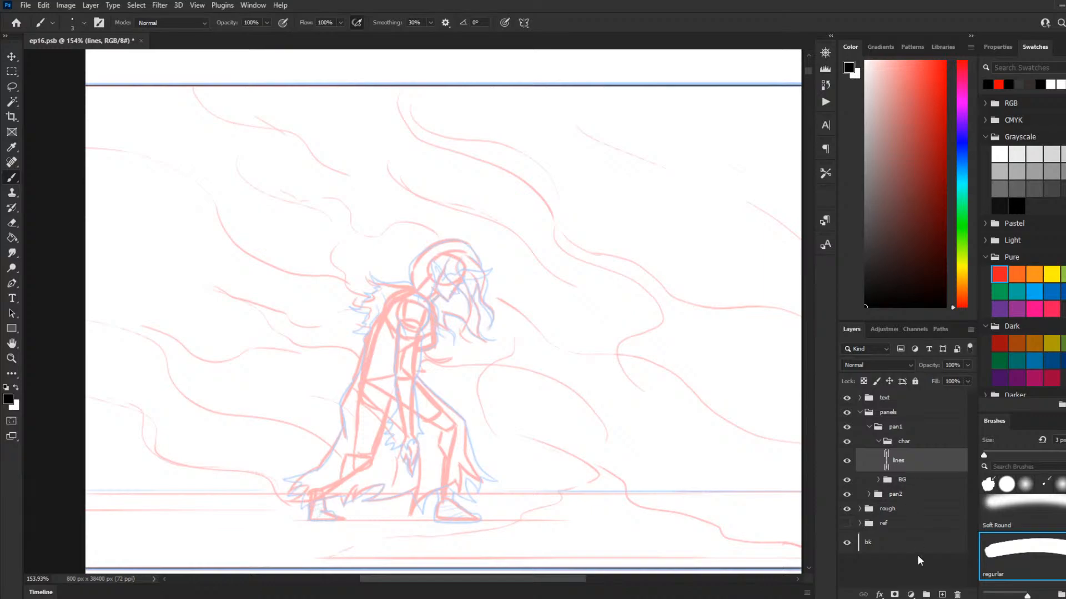
left_click(878, 480)
left_click(900, 481)
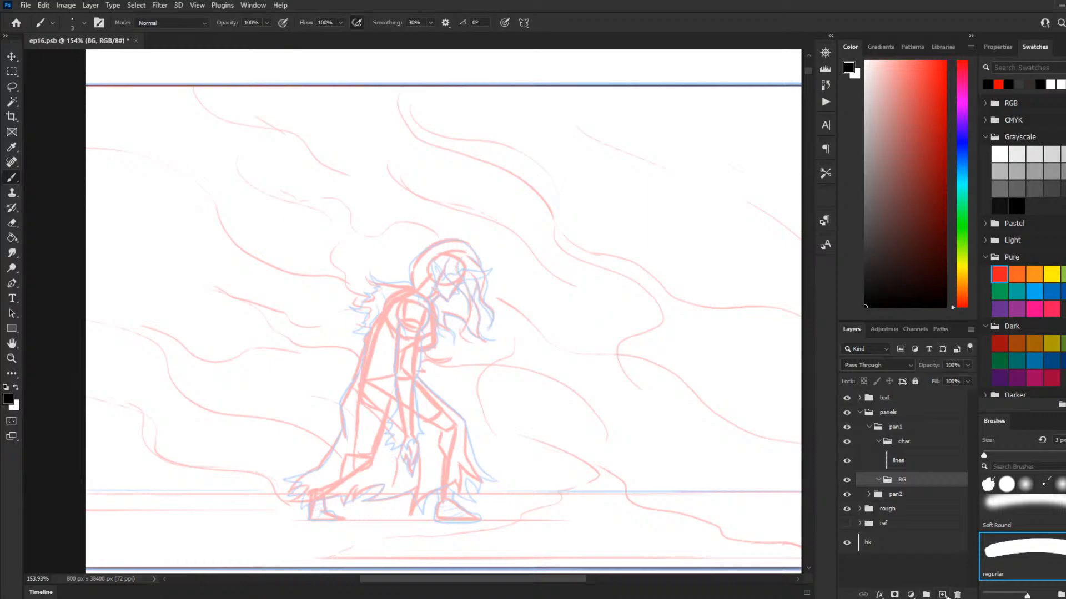
left_click(945, 596)
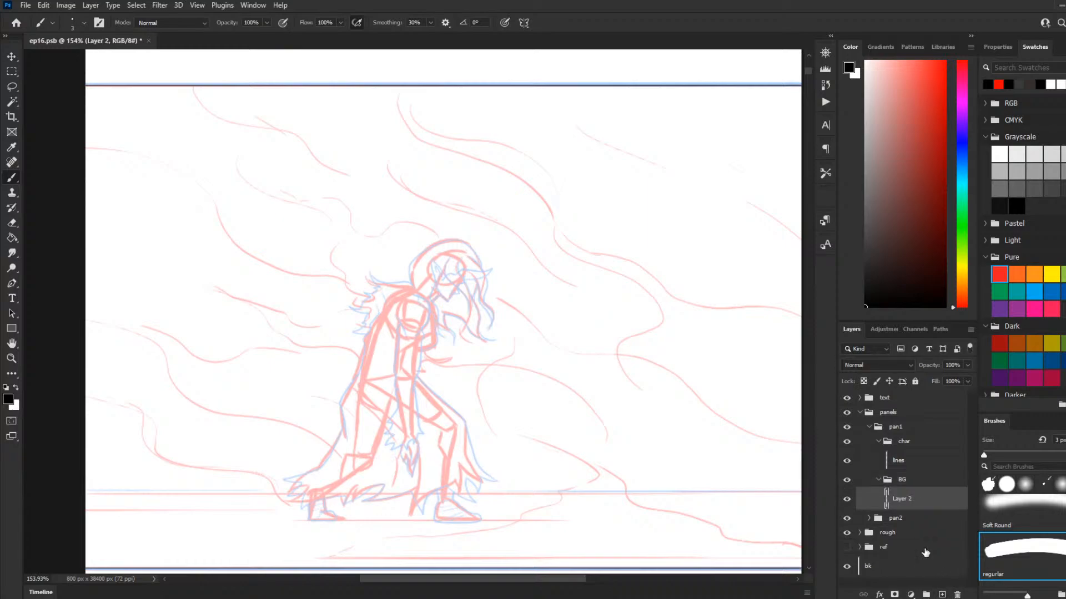
double_click(904, 499)
left_click(938, 503)
Step: On the lines layer, ink the hair strands over the walking figure's forehead and the pointed shape jutting forward from it
left_click(897, 458)
scroll(415, 354, "down", 2)
scroll(415, 354, "up", 3)
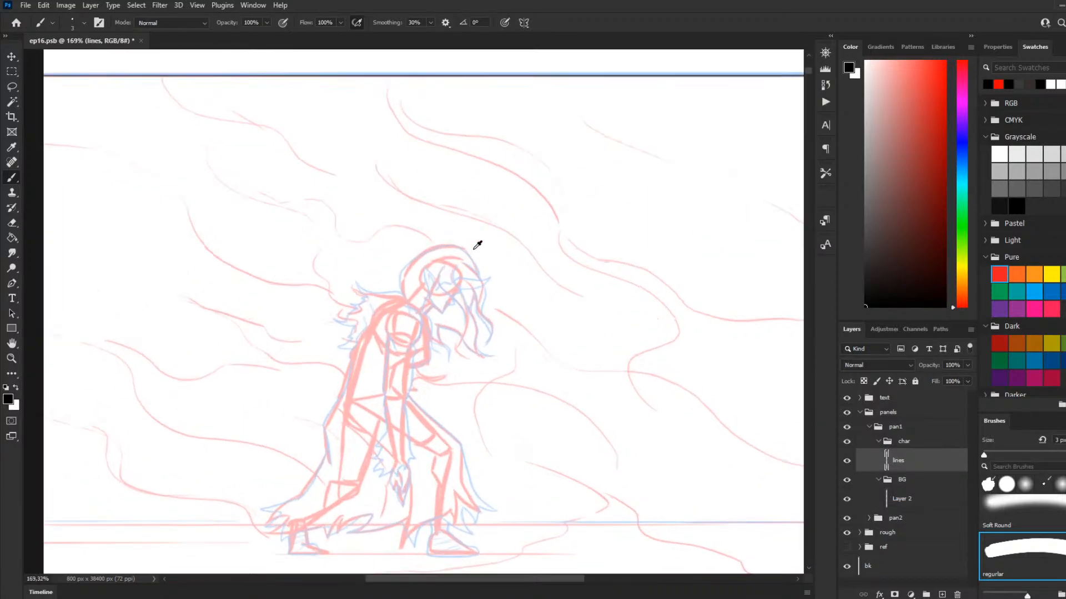
scroll(396, 315, "down", 2)
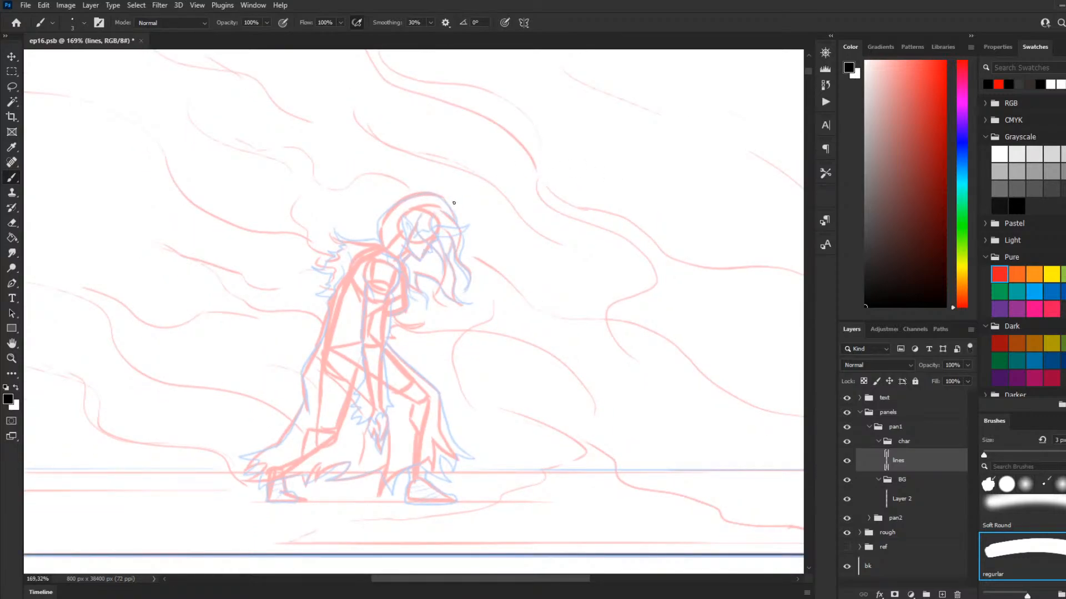
left_click_drag(417, 216, 439, 254)
key("ctrl+z")
mouse_move(418, 216)
left_mouse_down()
mouse_move(441, 270)
mouse_move(415, 232)
mouse_move(440, 271)
left_mouse_up()
key("ctrl+z")
key("ctrl+z")
key("ctrl+z")
left_click_drag(414, 219, 443, 265)
key("ctrl+z")
mouse_move(414, 220)
left_mouse_down()
mouse_move(446, 271)
mouse_move(436, 207)
left_mouse_up()
key("ctrl+z")
mouse_move(437, 225)
left_mouse_down()
mouse_move(471, 223)
mouse_move(437, 237)
mouse_move(434, 224)
mouse_move(443, 253)
left_mouse_up()
key("ctrl+z")
key("ctrl+z")
key("ctrl+z")
key("ctrl+z")
key("ctrl+z")
mouse_move(427, 221)
left_mouse_down()
mouse_move(436, 240)
mouse_move(426, 242)
left_mouse_up()
key("ctrl+z")
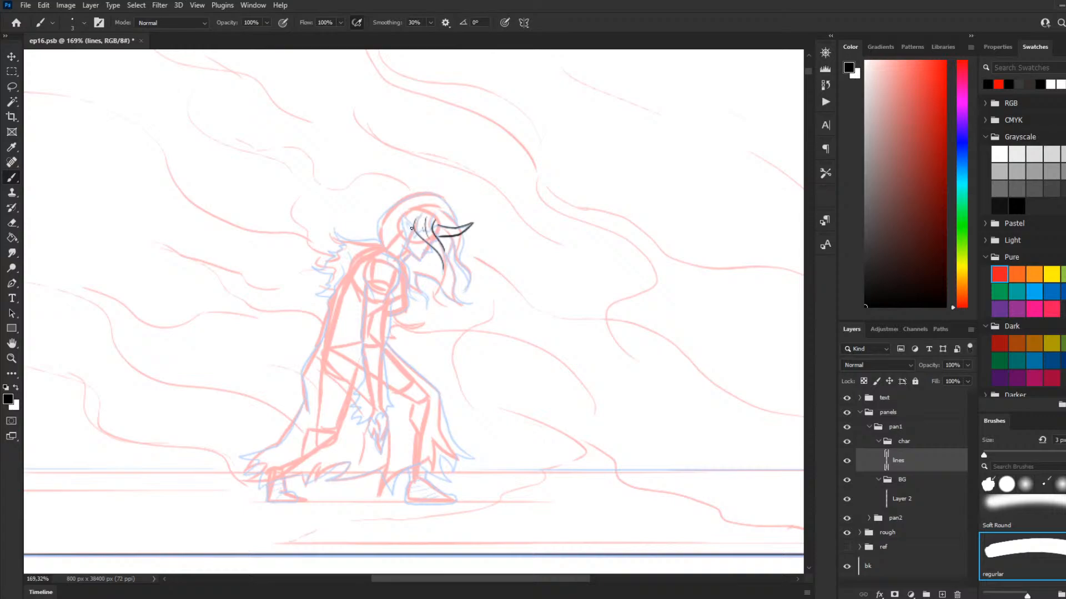
Step: Ink the figure's mouth, chin and jaw below the forehead strands, following the rough sketch
scroll(459, 225, "up", 5)
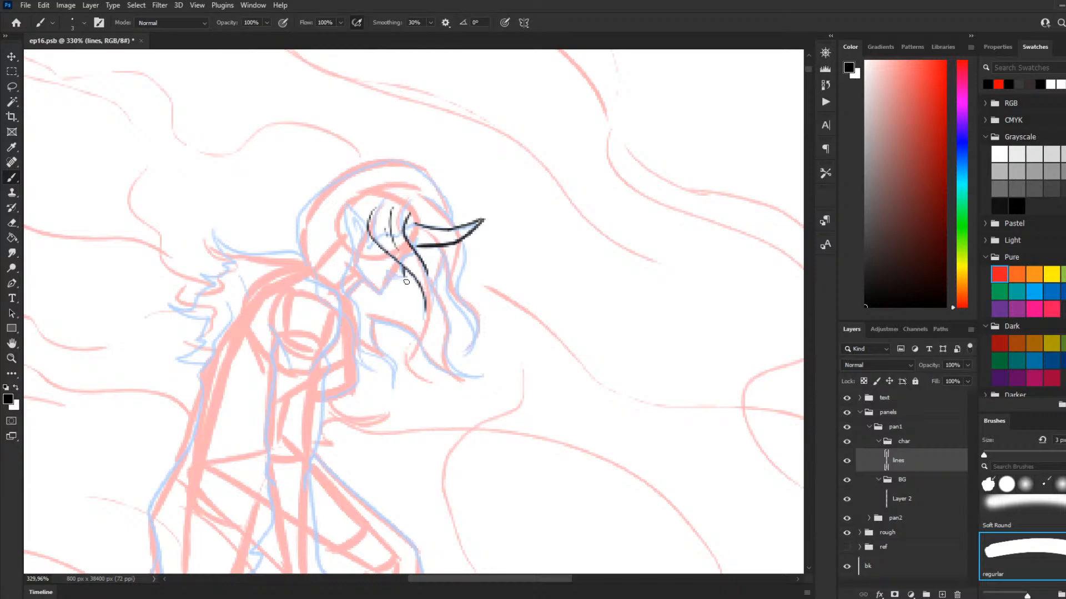
left_click_drag(404, 277, 378, 271)
key("ctrl+z")
mouse_move(404, 277)
left_mouse_down()
mouse_move(387, 265)
mouse_move(404, 277)
left_mouse_up()
key("ctrl+z")
mouse_move(391, 275)
left_mouse_down()
mouse_move(379, 302)
mouse_move(384, 293)
mouse_move(379, 303)
mouse_move(360, 270)
mouse_move(366, 247)
mouse_move(360, 255)
left_mouse_up()
key("ctrl+z")
Step: Ink the figure's pointed ear with its inner detail lines
key("ctrl+z")
key("ctrl+z")
key("ctrl+z")
key("ctrl+z")
key("ctrl+z")
key("ctrl+z")
key("ctrl+z")
key("ctrl+z")
left_click_drag(361, 272, 369, 248)
left_click_drag(359, 270, 369, 250)
left_click_drag(366, 230, 346, 208)
left_click_drag(345, 205, 363, 249)
key("ctrl+z")
key("ctrl+z")
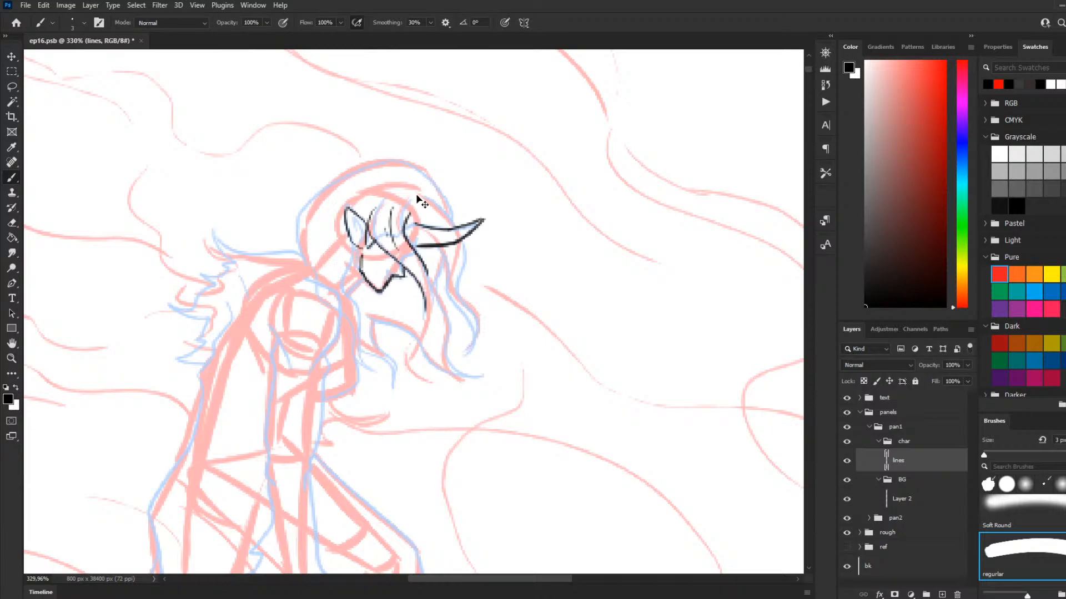
key("ctrl+z")
left_click_drag(347, 205, 364, 251)
key("ctrl+z")
mouse_move(345, 206)
left_mouse_down()
mouse_move(359, 251)
mouse_move(368, 250)
left_mouse_up()
left_click_drag(348, 213, 362, 240)
left_click(361, 237, "ctrl")
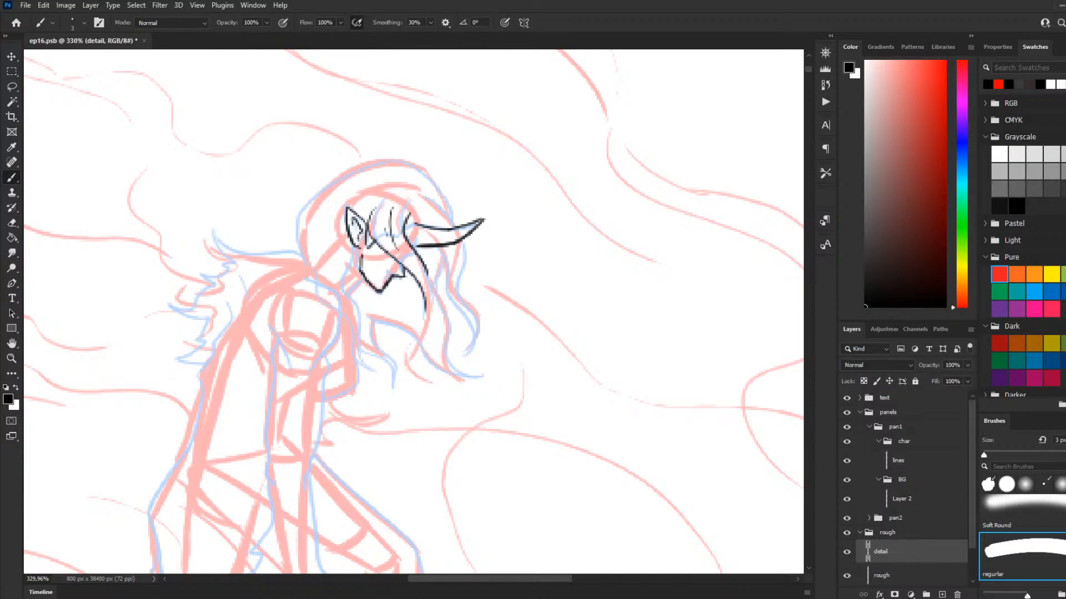
Step: Back on the lines layer, ink the long wavy hair locks hanging down in front of the figure's face
left_click(921, 502)
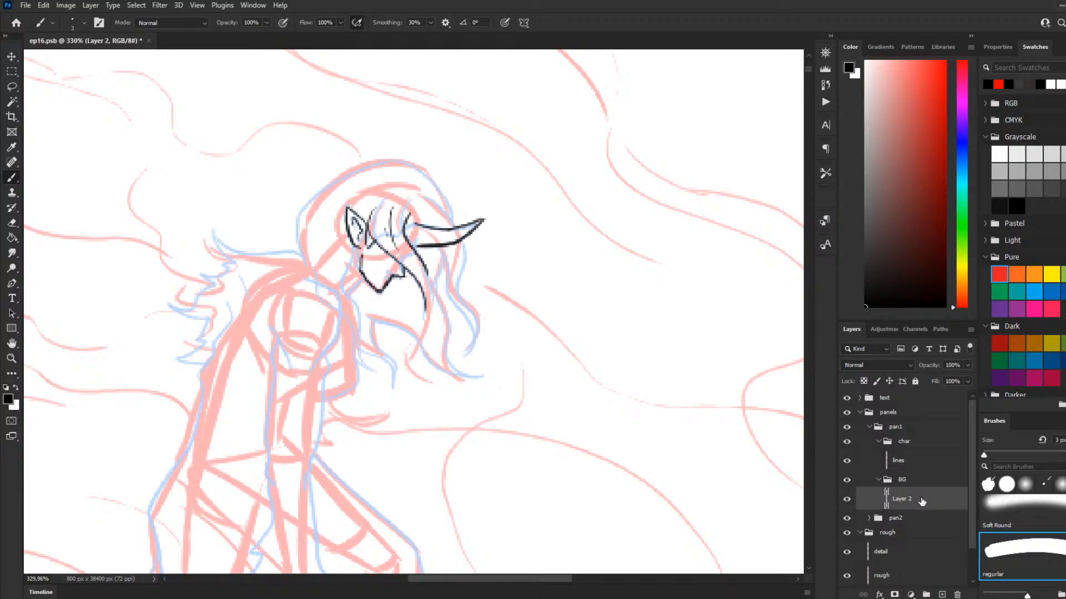
left_click(908, 462)
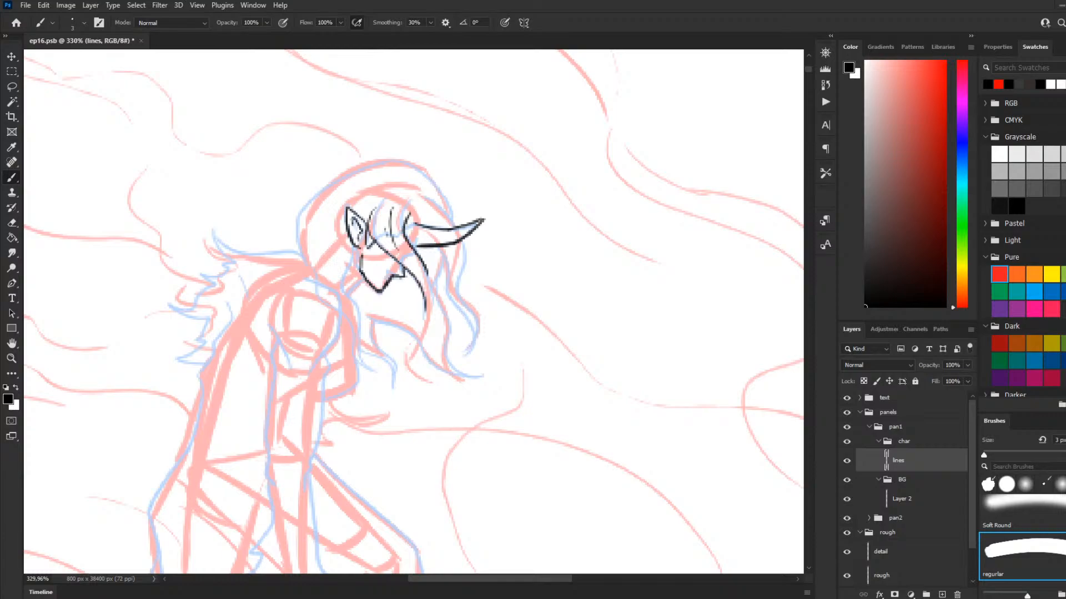
scroll(421, 311, "down", 3)
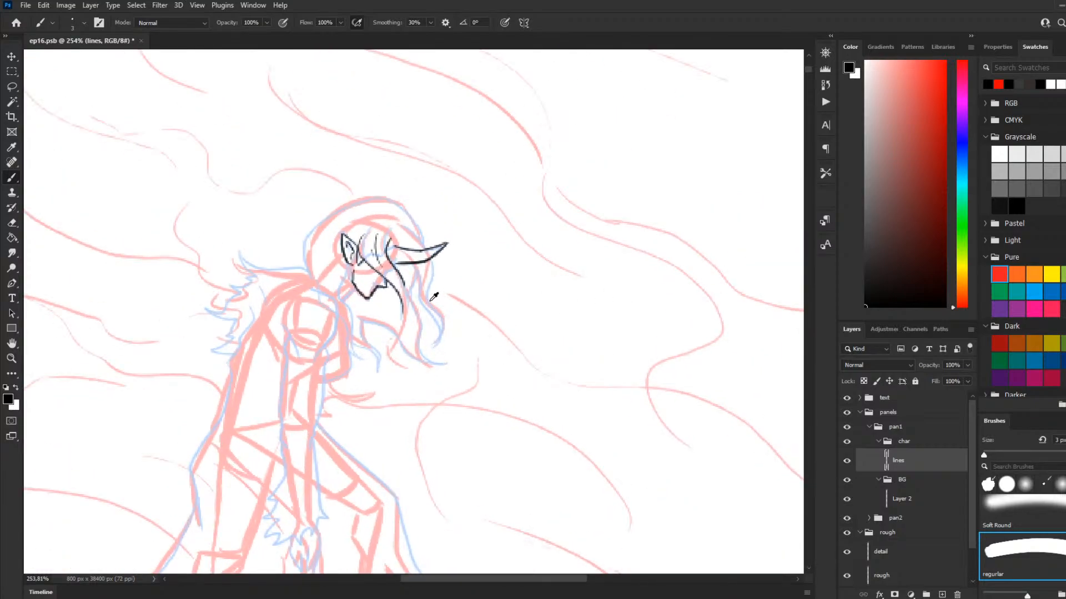
scroll(432, 299, "up", 3)
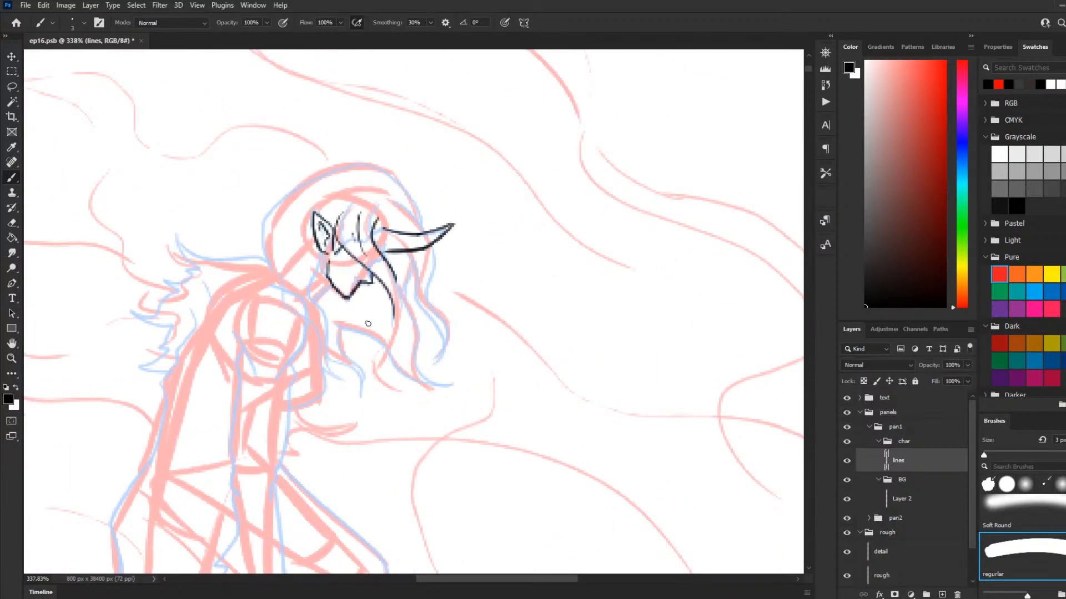
mouse_move(336, 325)
left_mouse_down()
mouse_move(376, 339)
mouse_move(375, 352)
mouse_move(368, 334)
mouse_move(392, 374)
left_mouse_up()
key("ctrl+z")
key("ctrl+z")
left_click_drag(338, 327, 447, 386)
key("ctrl+z")
key("ctrl+z")
mouse_move(341, 327)
left_mouse_down()
mouse_move(378, 340)
mouse_move(417, 376)
mouse_move(438, 382)
left_mouse_up()
key("ctrl+z")
mouse_move(341, 328)
left_mouse_down()
mouse_move(388, 346)
mouse_move(412, 382)
mouse_move(454, 370)
mouse_move(447, 382)
mouse_move(413, 358)
mouse_move(414, 329)
left_mouse_up()
key("ctrl+z")
mouse_move(455, 383)
left_mouse_down()
mouse_move(426, 374)
mouse_move(416, 318)
mouse_move(394, 290)
left_mouse_up()
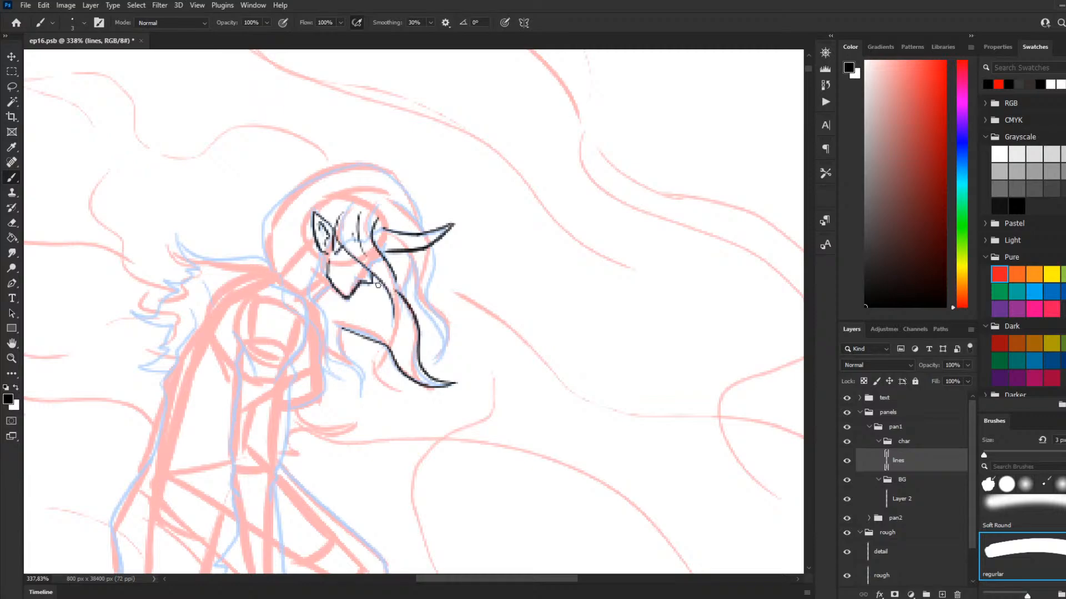
key("ctrl+z")
mouse_move(454, 383)
left_mouse_down()
mouse_move(419, 363)
mouse_move(411, 293)
mouse_move(436, 380)
mouse_move(417, 358)
mouse_move(418, 327)
mouse_move(397, 286)
mouse_move(409, 258)
mouse_move(428, 312)
mouse_move(439, 348)
left_mouse_up()
key("ctrl+z")
key("ctrl+z")
key("ctrl+z")
Step: Ink the outer contour over the top and back of the figure's head down to the neck
mouse_move(408, 256)
left_mouse_down()
mouse_move(448, 336)
mouse_move(441, 362)
mouse_move(431, 293)
mouse_move(441, 268)
mouse_move(420, 216)
mouse_move(363, 204)
mouse_move(418, 198)
mouse_move(404, 177)
mouse_move(295, 184)
mouse_move(251, 243)
left_mouse_up()
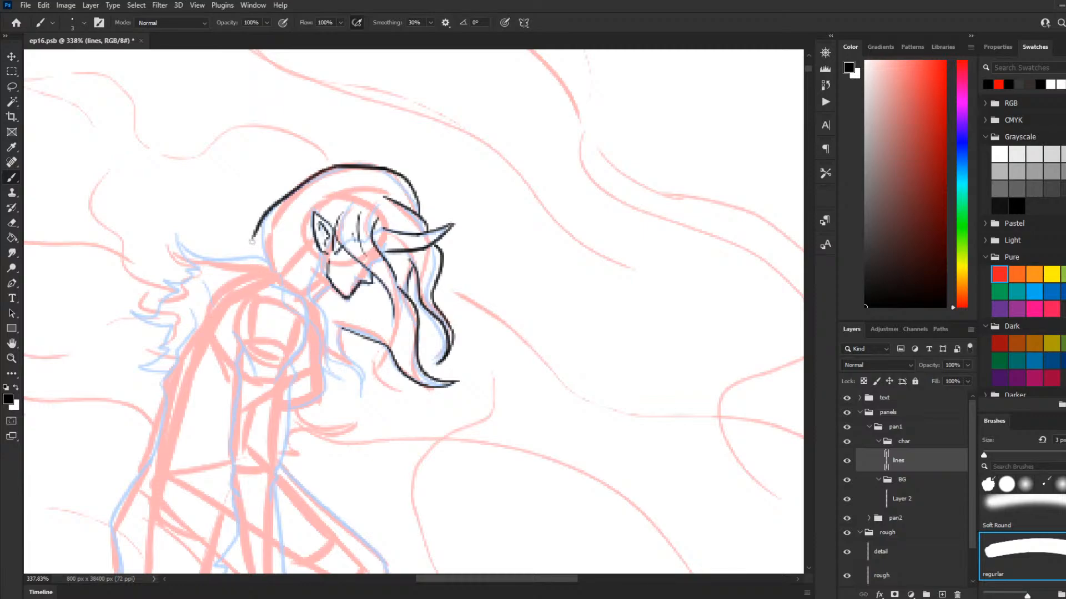
key("ctrl+z")
mouse_move(336, 165)
left_mouse_down()
mouse_move(308, 183)
mouse_move(266, 239)
left_mouse_up()
key("ctrl+z")
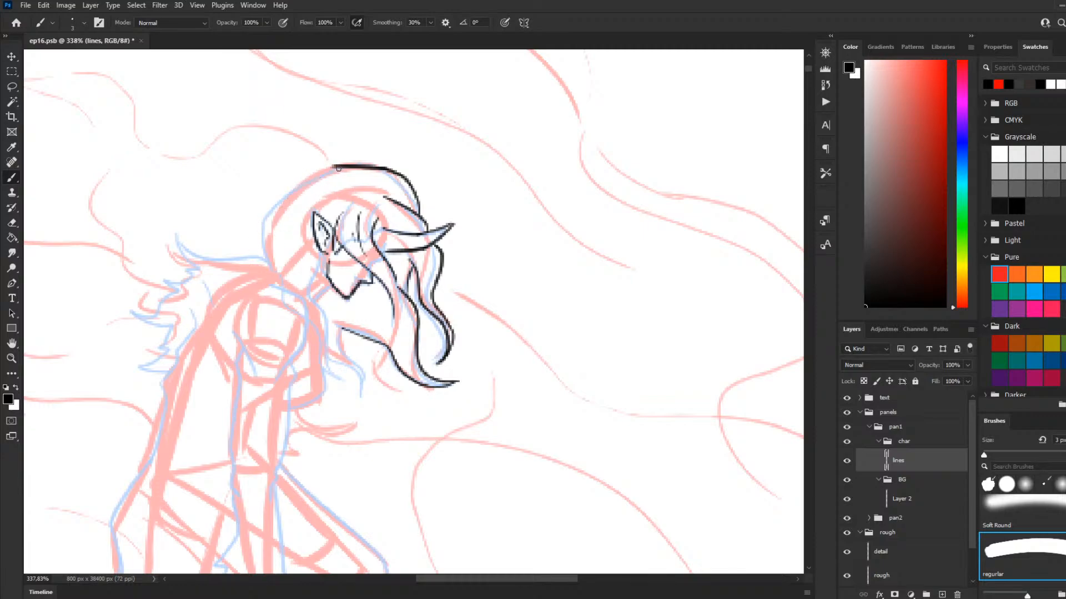
left_click_drag(336, 167, 264, 222)
key("ctrl+z")
left_click_drag(263, 222, 267, 260)
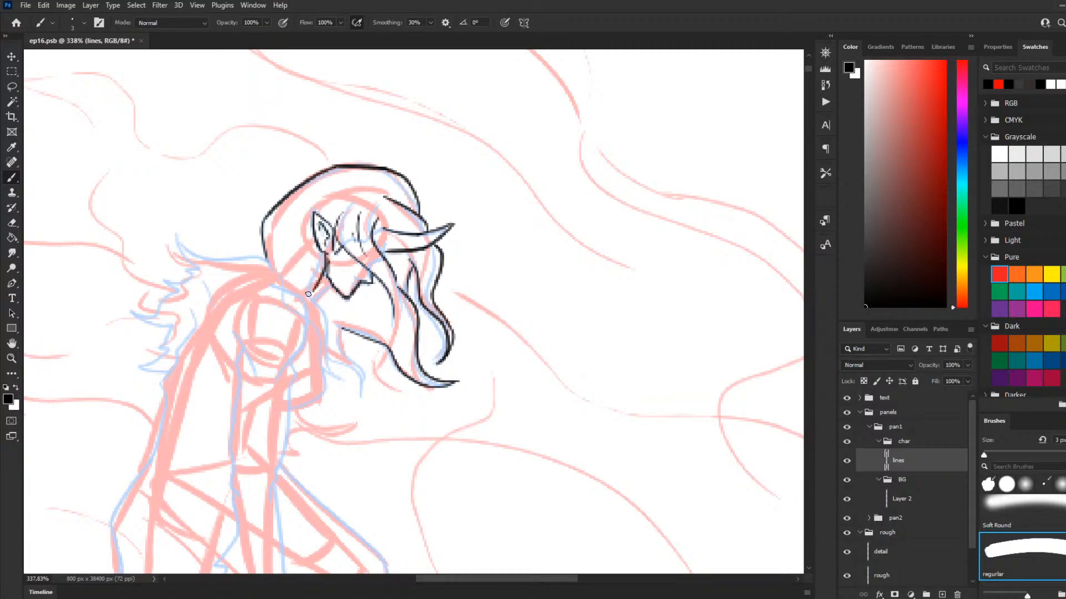
Step: Ink the curved hair lock falling from behind the figure's ear past the jaw to the upper chest
mouse_move(325, 252)
left_mouse_down()
mouse_move(304, 299)
mouse_move(314, 286)
mouse_move(308, 297)
mouse_move(328, 334)
left_mouse_up()
key("ctrl+z")
left_click_drag(311, 284, 348, 362)
key("ctrl+z")
mouse_move(309, 285)
left_mouse_down()
mouse_move(341, 376)
mouse_move(328, 364)
mouse_move(351, 381)
mouse_move(327, 357)
mouse_move(347, 381)
mouse_move(318, 366)
mouse_move(312, 330)
left_mouse_up()
key("ctrl+z")
key("ctrl+z")
key("ctrl+z")
key("ctrl+z")
key("ctrl+z")
left_click_drag(340, 381, 281, 298)
key("ctrl+z")
mouse_move(345, 381)
left_mouse_down()
mouse_move(313, 361)
mouse_move(345, 380)
mouse_move(318, 366)
mouse_move(320, 328)
left_mouse_up()
key("ctrl+z")
key("ctrl+z")
mouse_move(349, 380)
left_mouse_down()
mouse_move(321, 371)
mouse_move(316, 321)
left_mouse_up()
key("ctrl+z")
left_click_drag(349, 381, 320, 359)
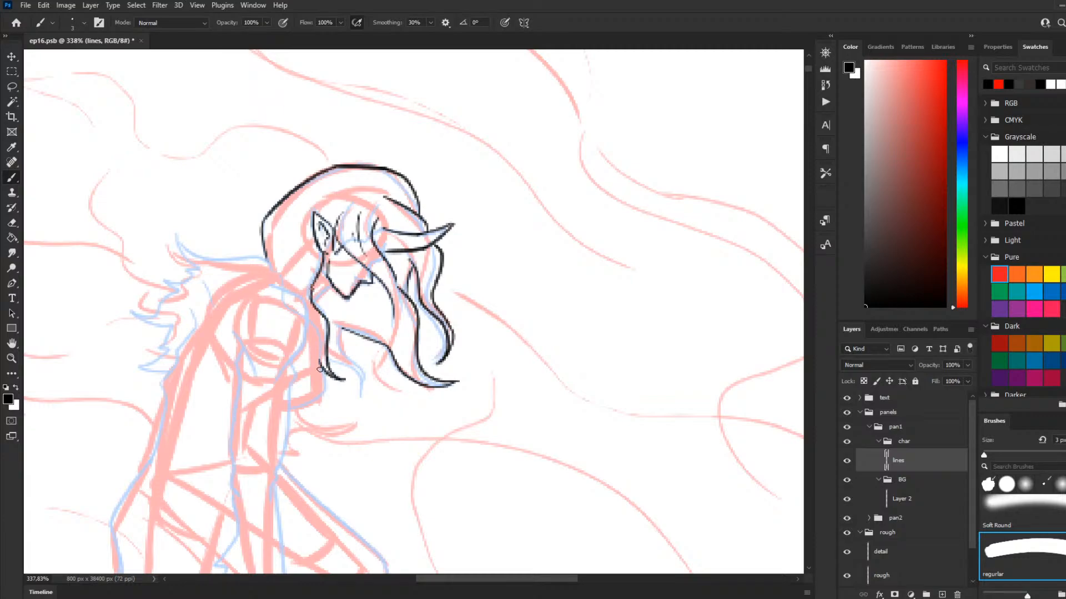
Step: Ink the remaining lock beside the chest with its pointed tip, and the short line curving down from the chin
mouse_move(328, 358)
left_mouse_down()
mouse_move(348, 368)
mouse_move(354, 403)
left_mouse_up()
key("ctrl+z")
mouse_move(327, 359)
left_mouse_down()
mouse_move(356, 402)
mouse_move(351, 345)
mouse_move(358, 397)
left_mouse_up()
key("ctrl+z")
key("ctrl+z")
left_click_drag(355, 360, 342, 326)
mouse_move(335, 287)
left_mouse_down()
mouse_move(314, 293)
mouse_move(342, 308)
mouse_move(325, 290)
left_mouse_up()
key("ctrl+z")
key("ctrl+z")
key("ctrl+z")
key("ctrl+z")
key("ctrl+z")
key("ctrl+z")
key("ctrl+z")
mouse_move(339, 290)
left_mouse_down()
mouse_move(326, 289)
mouse_move(323, 311)
left_mouse_up()
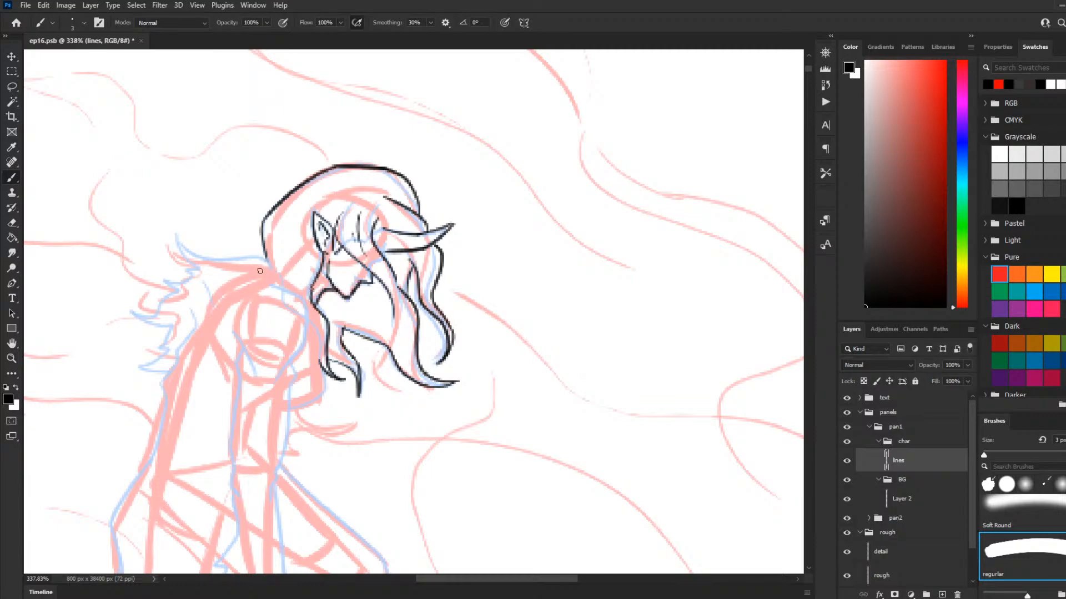
Step: Ink the curved shoulder line from below the figure's neck down the front of the upper arm
scroll(338, 249, "down", 7)
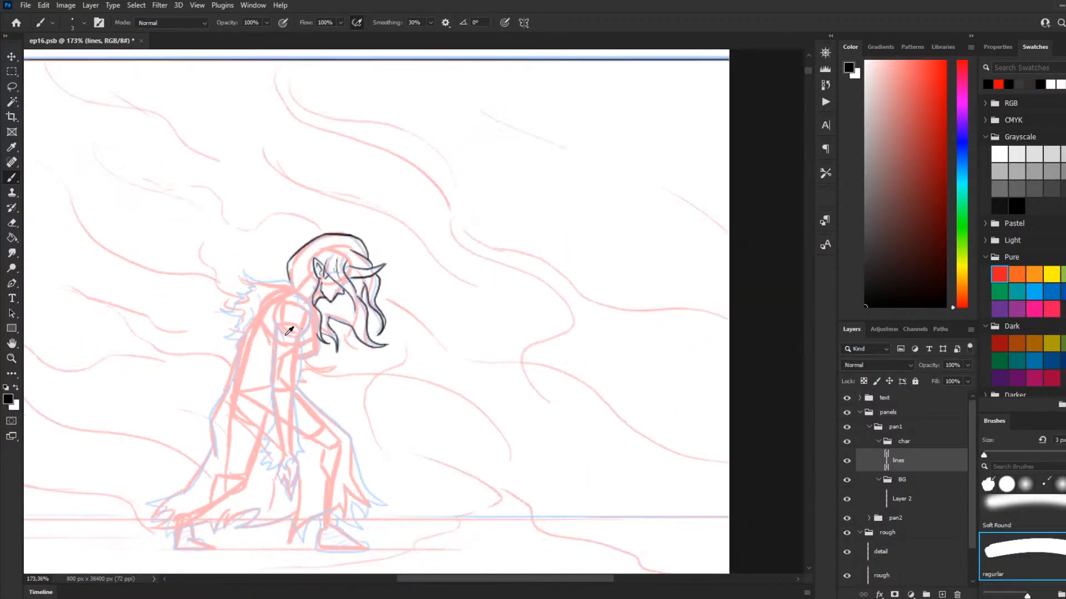
scroll(250, 335, "down", 3)
scroll(208, 344, "up", 2)
scroll(197, 344, "up", 3)
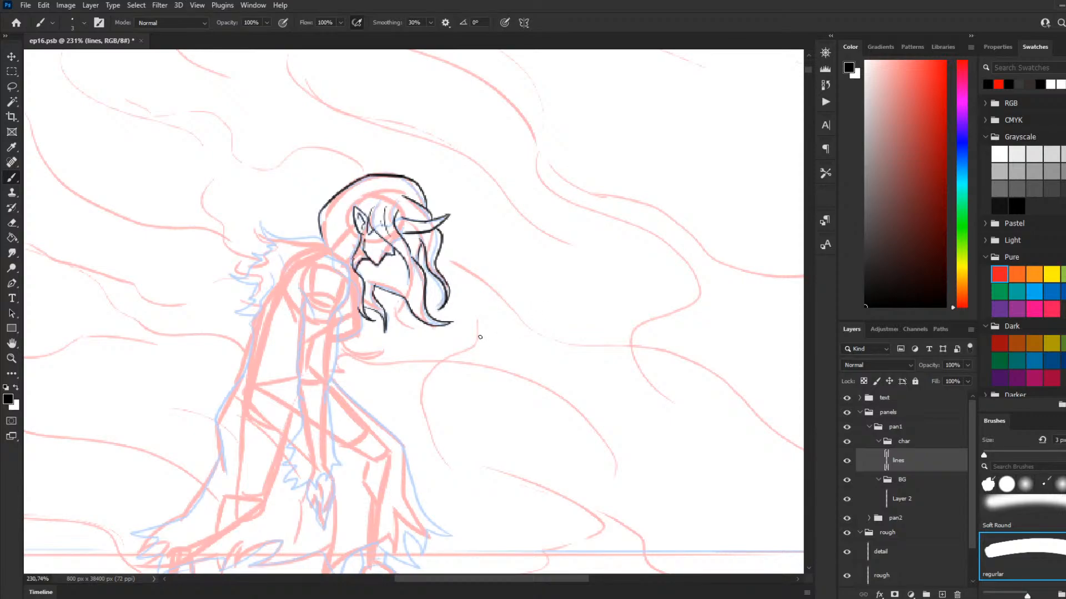
scroll(372, 355, "up", 2)
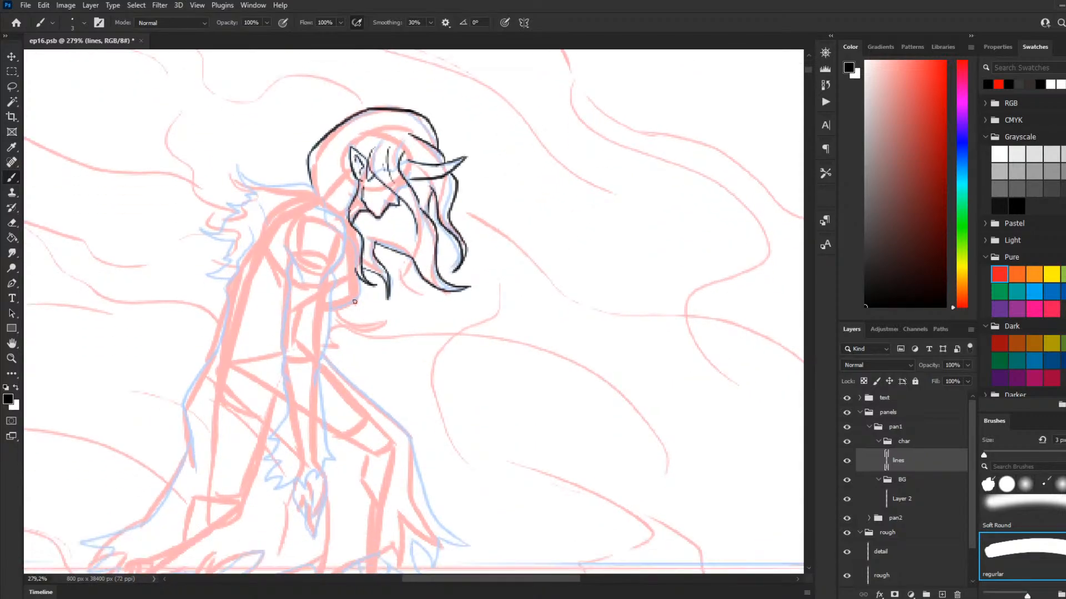
scroll(355, 298, "down", 2)
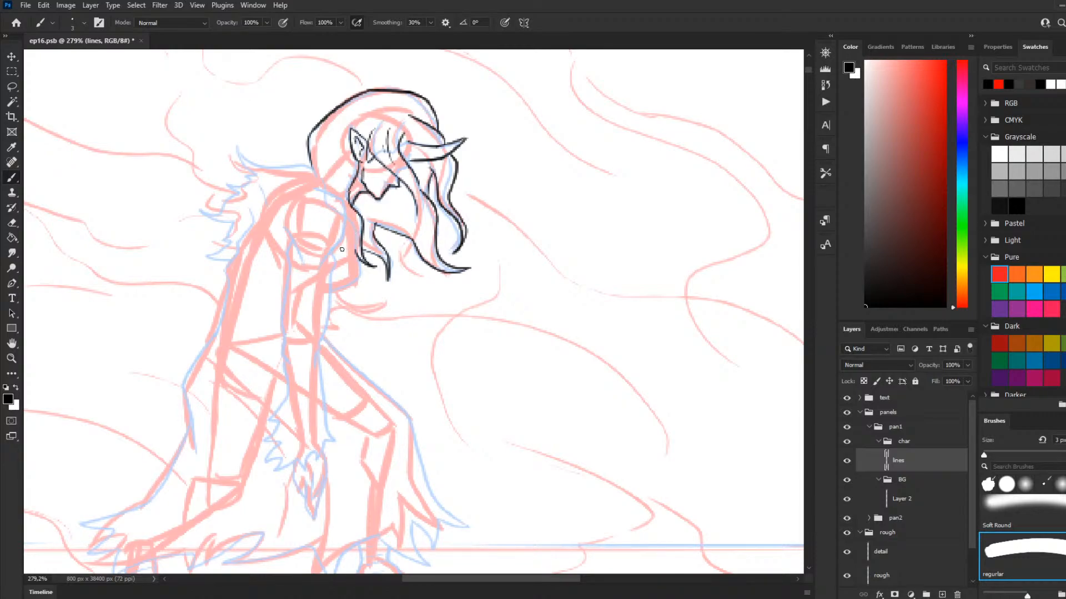
mouse_move(319, 189)
left_mouse_down()
mouse_move(337, 196)
mouse_move(343, 232)
mouse_move(338, 195)
mouse_move(345, 226)
mouse_move(319, 192)
mouse_move(343, 206)
mouse_move(342, 232)
left_mouse_up()
key("ctrl+z")
key("ctrl+z")
Step: Add fine strand lines to the hair below the face and at the top and back of the head
key("ctrl+z")
mouse_move(318, 189)
left_mouse_down()
mouse_move(343, 201)
mouse_move(344, 245)
left_mouse_up()
key("ctrl+z")
mouse_move(321, 188)
left_mouse_down()
mouse_move(344, 207)
mouse_move(341, 245)
mouse_move(318, 270)
left_mouse_up()
mouse_move(333, 255)
left_mouse_down()
mouse_move(327, 278)
mouse_move(350, 225)
mouse_move(414, 235)
left_mouse_up()
key("ctrl+z")
key("ctrl+z")
key("ctrl+z")
mouse_move(360, 202)
left_mouse_down()
mouse_move(418, 237)
mouse_move(404, 212)
mouse_move(426, 237)
left_mouse_up()
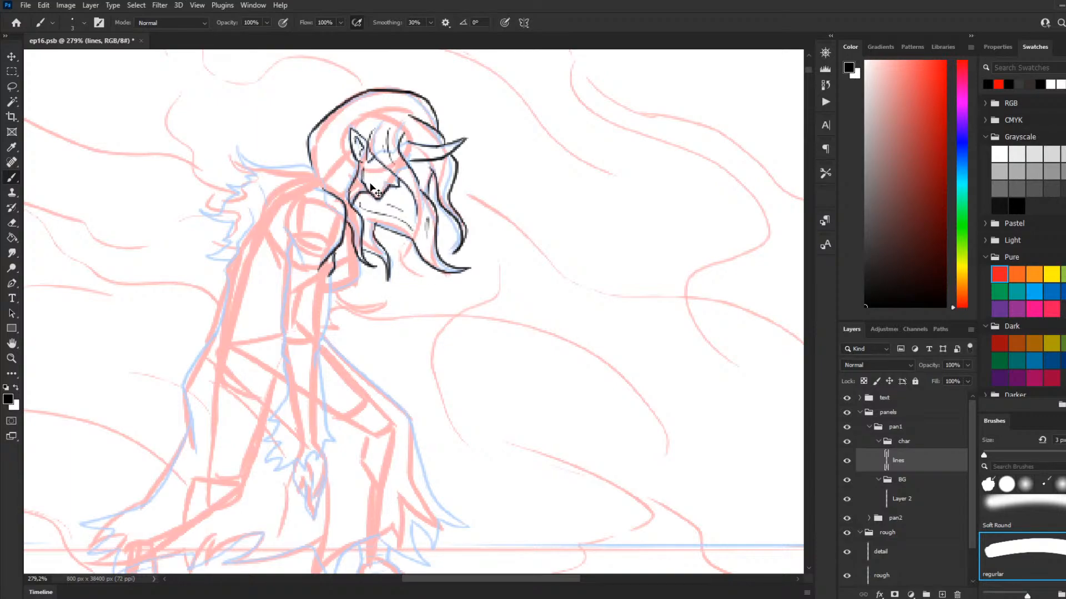
key("ctrl+z")
left_click_drag(341, 144, 327, 171)
mouse_move(429, 203)
left_mouse_down()
mouse_move(410, 225)
mouse_move(434, 201)
mouse_move(428, 169)
mouse_move(419, 211)
mouse_move(432, 248)
left_mouse_up()
key("ctrl+z")
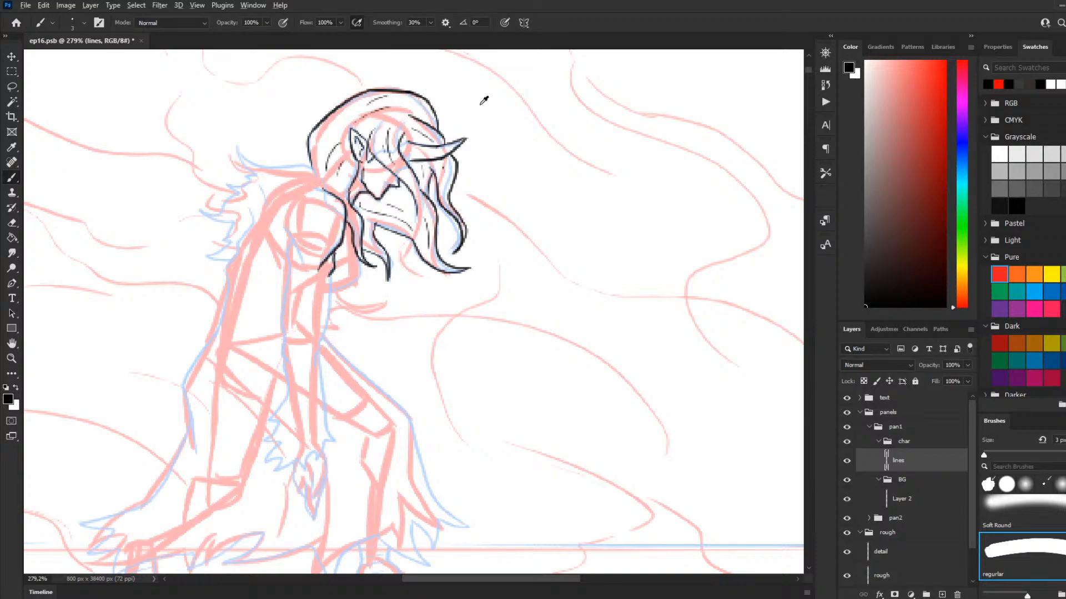
Step: Ink the front edge of the hanging sleeve from the elbow down to the forearm
scroll(423, 119, "down", 3)
scroll(423, 119, "down", 2)
scroll(376, 228, "up", 3)
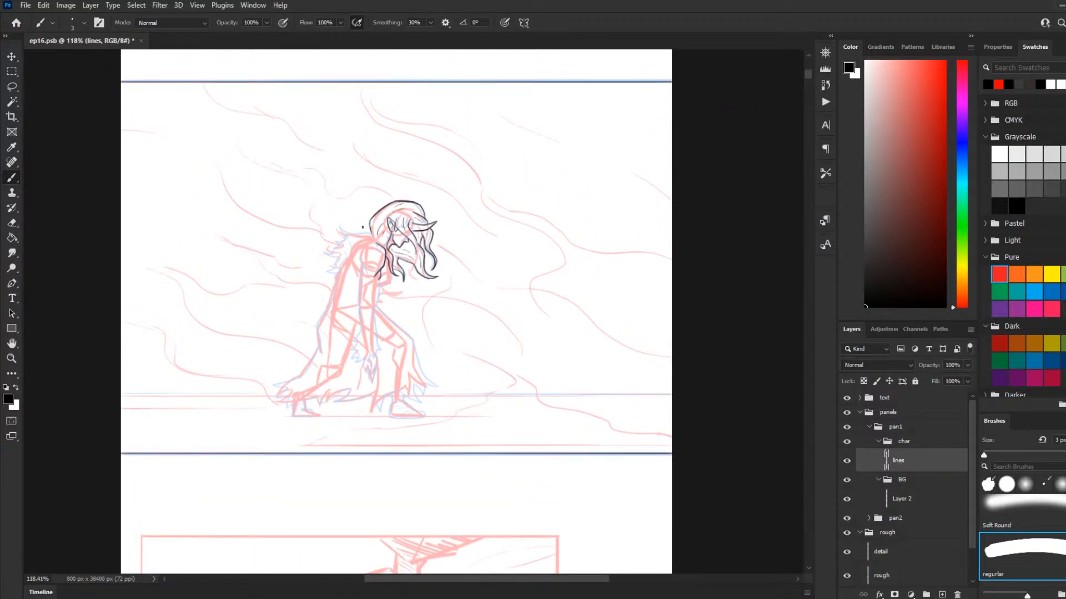
scroll(376, 227, "up", 3)
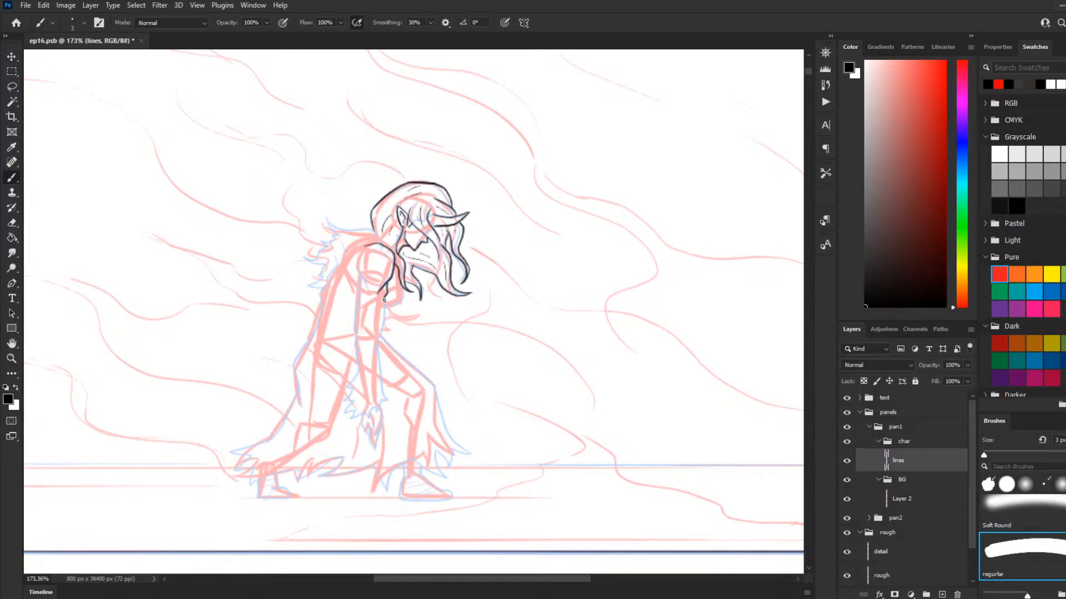
left_click_drag(385, 297, 373, 347)
key("ctrl+z")
left_click_drag(384, 298, 371, 352)
key("ctrl+z")
left_click_drag(385, 298, 371, 358)
key("ctrl+z")
left_click_drag(384, 297, 374, 363)
Step: Continue the sleeve's front edge to the wrist and ink the jagged tattered cuff around its end
mouse_move(380, 349)
left_mouse_down()
mouse_move(389, 360)
mouse_move(380, 412)
left_mouse_up()
key("ctrl+z")
key("ctrl+z")
mouse_move(381, 404)
left_mouse_down()
mouse_move(343, 416)
mouse_move(354, 405)
mouse_move(339, 400)
mouse_move(349, 381)
left_mouse_up()
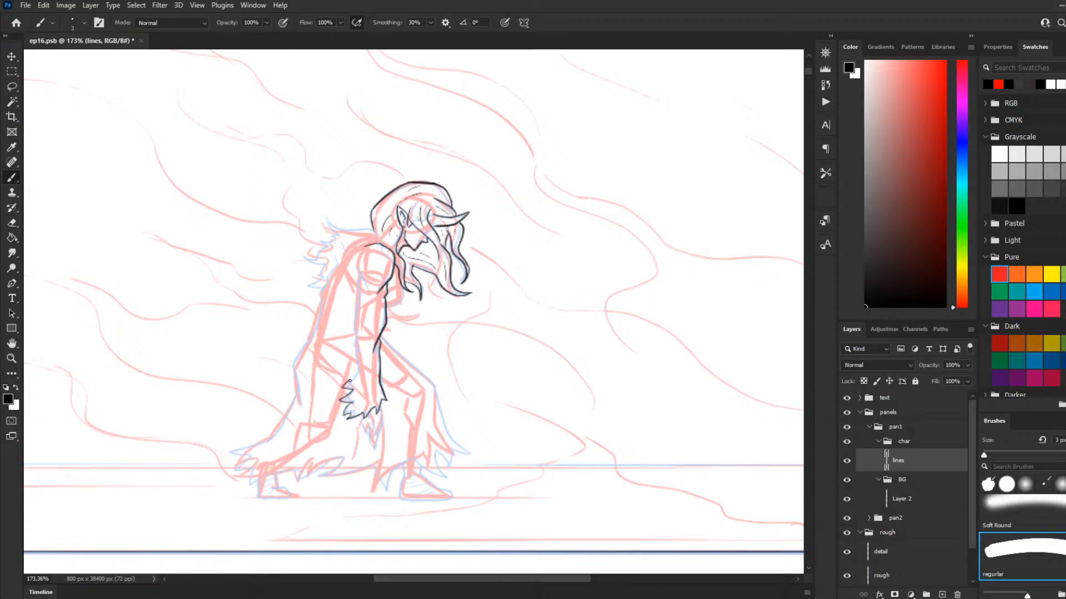
Step: Ink the back edge of the sleeve from the cuff up to the shoulder, and the short chest line in front of the arm
mouse_move(350, 381)
left_mouse_down()
mouse_move(363, 369)
mouse_move(356, 395)
mouse_move(362, 366)
left_mouse_up()
key("ctrl+z")
left_click_drag(353, 339, 365, 332)
key("ctrl+z")
left_click_drag(356, 333, 358, 278)
mouse_move(404, 291)
left_mouse_down()
mouse_move(380, 311)
mouse_move(405, 290)
left_mouse_up()
key("ctrl+z")
Step: Ink the fur collar from the neck across the upper back, with jagged tufts running down behind the shoulder
mouse_move(377, 236)
left_mouse_down()
mouse_move(358, 229)
mouse_move(388, 249)
mouse_move(325, 221)
mouse_move(338, 240)
mouse_move(311, 249)
mouse_move(322, 261)
left_mouse_up()
key("ctrl+z")
key("ctrl+z")
key("ctrl+z")
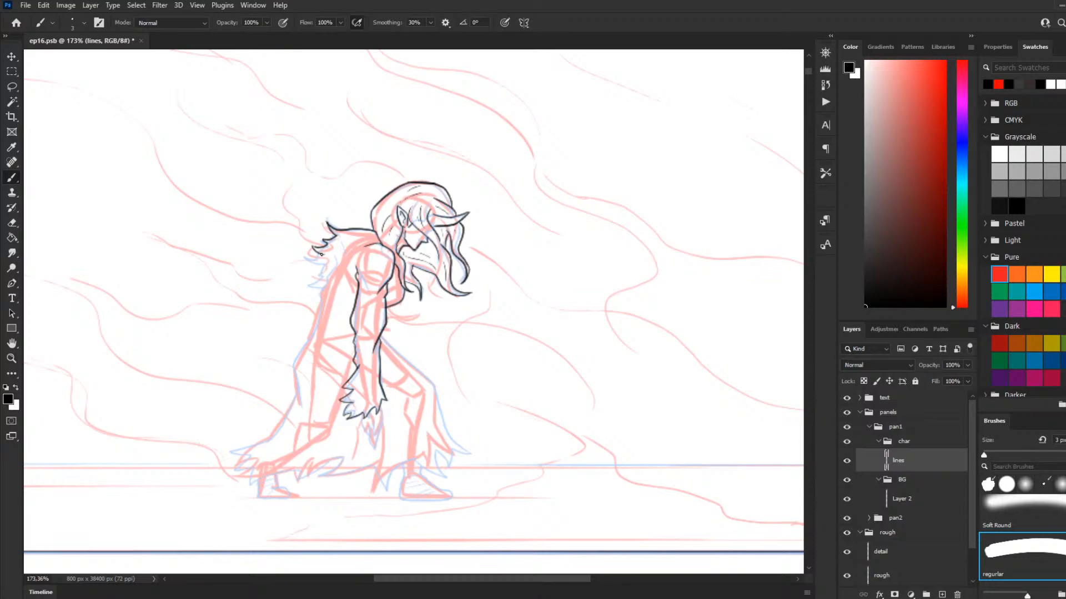
left_click_drag(320, 254, 312, 260)
left_click_drag(322, 265, 313, 277)
mouse_move(323, 277)
left_mouse_down()
mouse_move(309, 285)
mouse_move(326, 287)
mouse_move(334, 268)
mouse_move(307, 310)
left_mouse_up()
key("ctrl+z")
left_click_drag(337, 256, 313, 327)
Step: Ink the cloak's back contour from beneath the fur collar down to the bend behind the rear leg
left_click_drag(322, 305, 300, 352)
key("ctrl+z")
left_click_drag(321, 306, 295, 403)
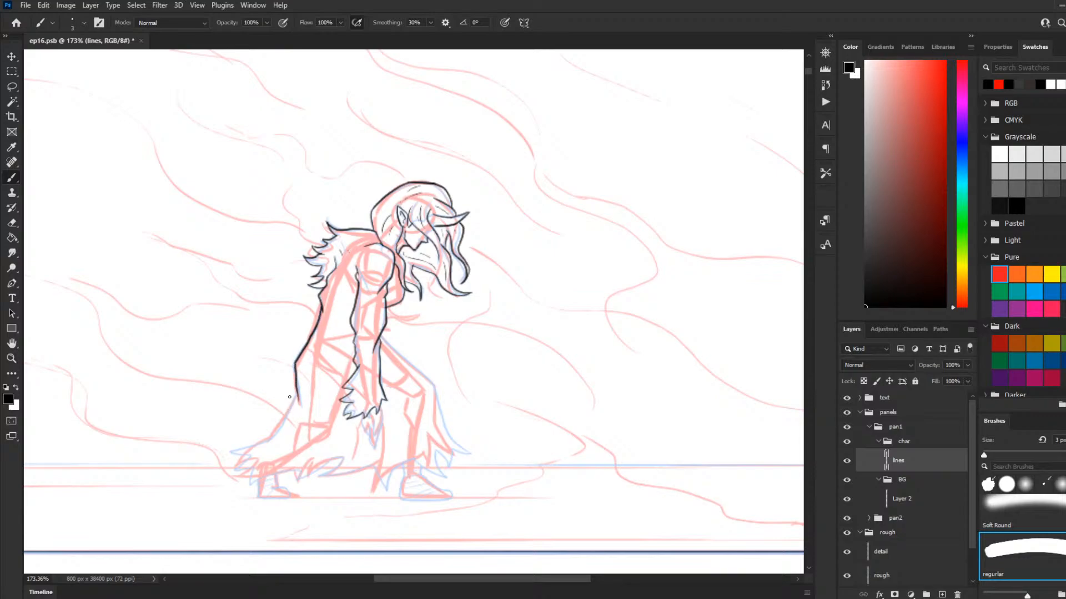
key("ctrl+z")
mouse_move(322, 309)
left_mouse_down()
mouse_move(290, 366)
mouse_move(296, 408)
left_mouse_up()
Step: Ink the cloak's flared rear edge and the tattered hem running forward to the front leg
left_click_drag(295, 396, 255, 446)
key("ctrl+z")
left_click_drag(295, 395, 267, 436)
key("ctrl+z")
mouse_move(295, 395)
left_mouse_down()
mouse_move(260, 442)
mouse_move(226, 455)
mouse_move(247, 457)
mouse_move(228, 471)
mouse_move(254, 471)
mouse_move(251, 486)
mouse_move(299, 470)
mouse_move(297, 483)
mouse_move(332, 454)
mouse_move(344, 459)
mouse_move(321, 478)
mouse_move(372, 465)
mouse_move(393, 489)
mouse_move(416, 459)
mouse_move(449, 477)
mouse_move(436, 453)
mouse_move(444, 470)
mouse_move(458, 453)
mouse_move(438, 392)
left_mouse_up()
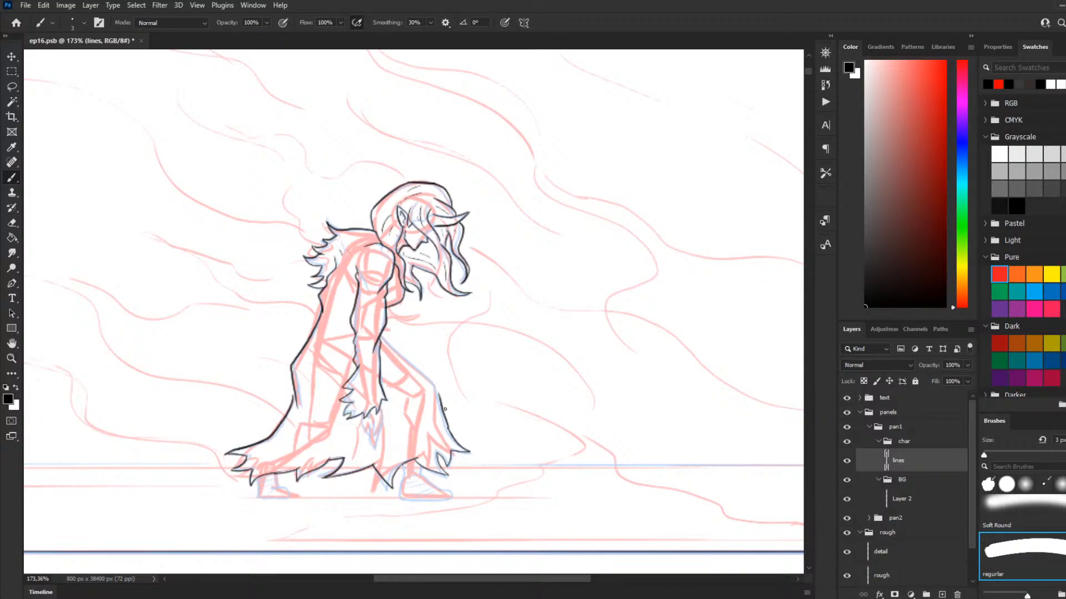
Step: Redraw the cloak's front edge from the hem over the bent knee up to the sleeve
key("ctrl+z")
left_click_drag(449, 431, 433, 382)
key("ctrl+z")
left_click_drag(449, 432, 441, 386)
key("ctrl+z")
mouse_move(449, 432)
left_mouse_down()
mouse_move(433, 383)
mouse_move(378, 337)
left_mouse_up()
Step: Ink the figure's front shoe below the hem, with its flat sole, rounded toe and wrap lines across the ankle
scroll(426, 355, "down", 7)
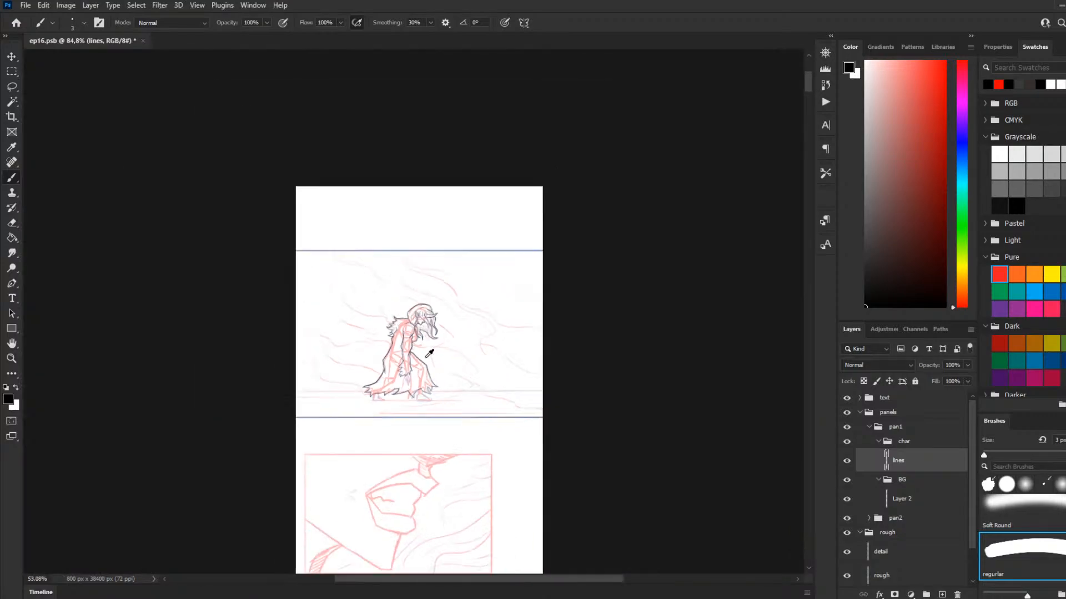
scroll(429, 353, "down", 6)
left_click_drag(807, 93, 839, 92)
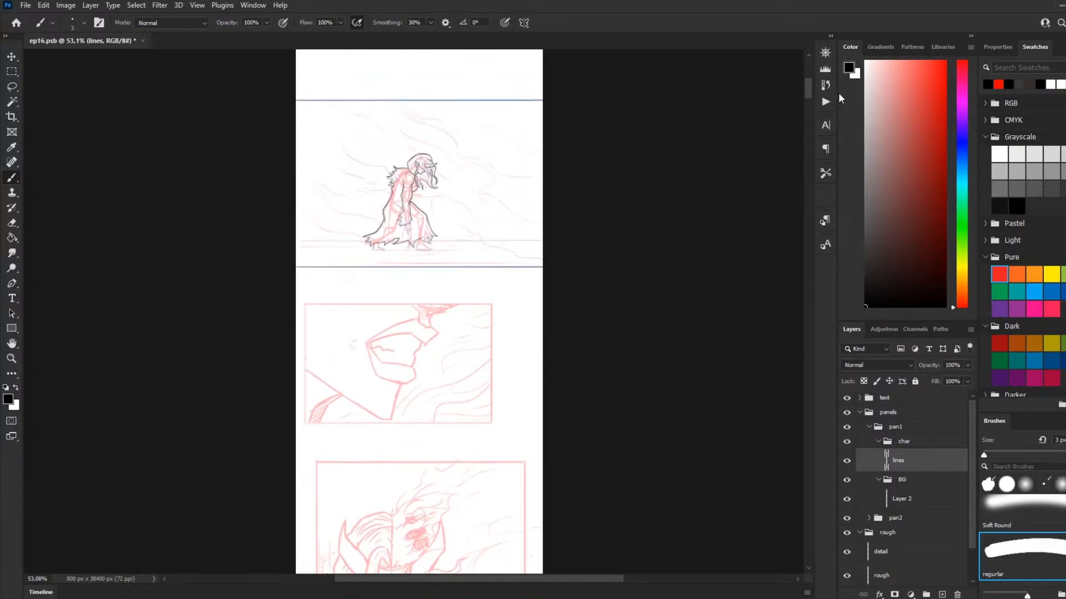
scroll(426, 151, "up", 3)
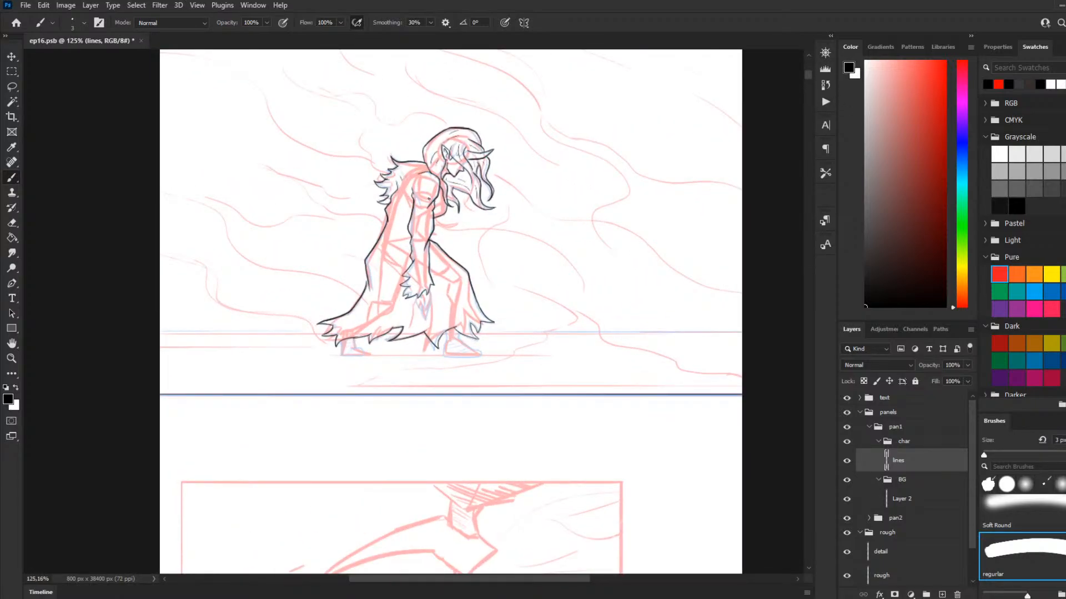
scroll(550, 192, "up", 2)
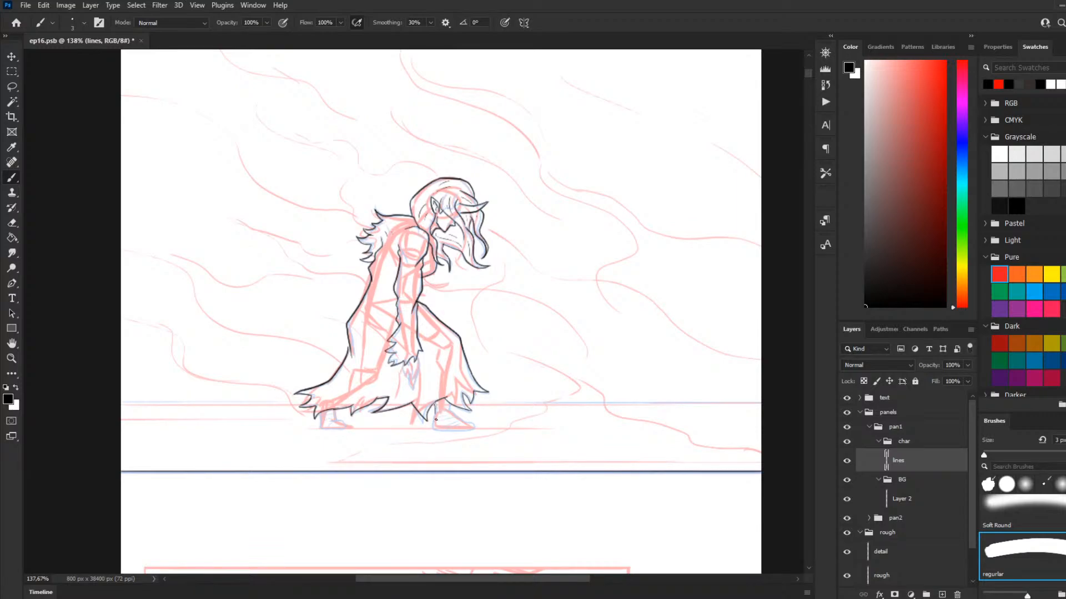
left_click_drag(435, 400, 438, 413)
scroll(450, 404, "up", 5)
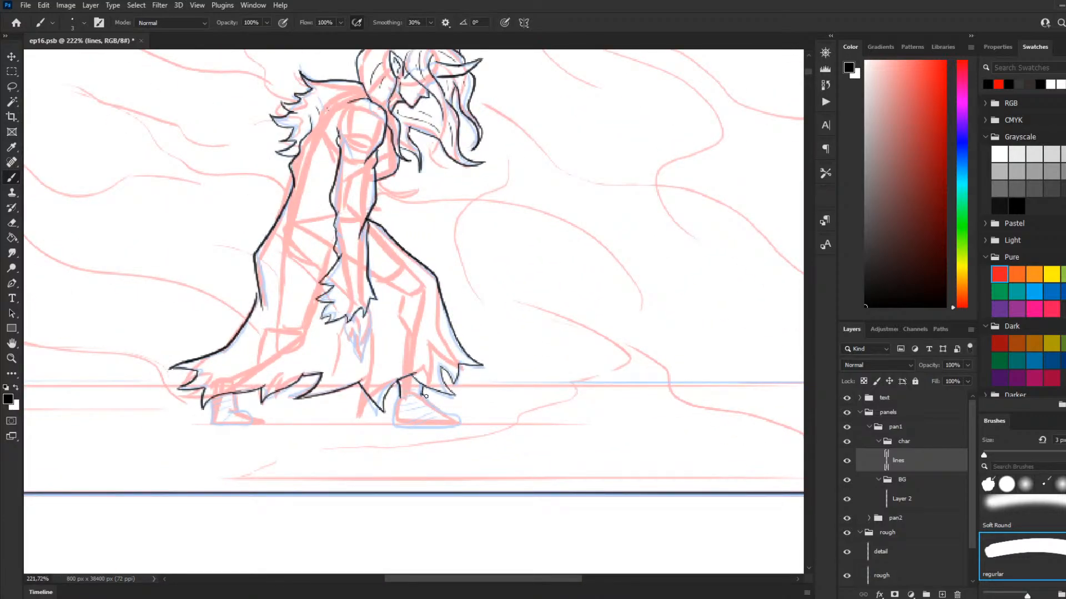
mouse_move(425, 395)
left_mouse_down()
mouse_move(464, 425)
mouse_move(393, 426)
left_mouse_up()
key("ctrl+z")
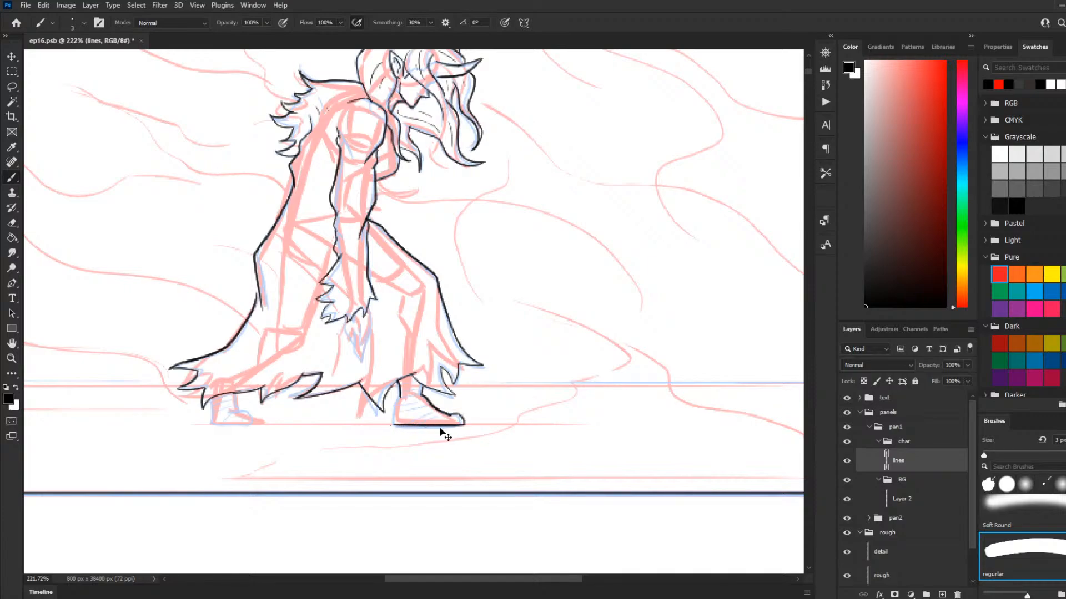
key("ctrl+z")
mouse_move(465, 422)
left_mouse_down()
mouse_move(397, 424)
mouse_move(398, 395)
mouse_move(416, 381)
mouse_move(401, 395)
mouse_move(424, 395)
mouse_move(432, 404)
mouse_move(409, 418)
mouse_move(428, 419)
left_mouse_up()
key("ctrl+z")
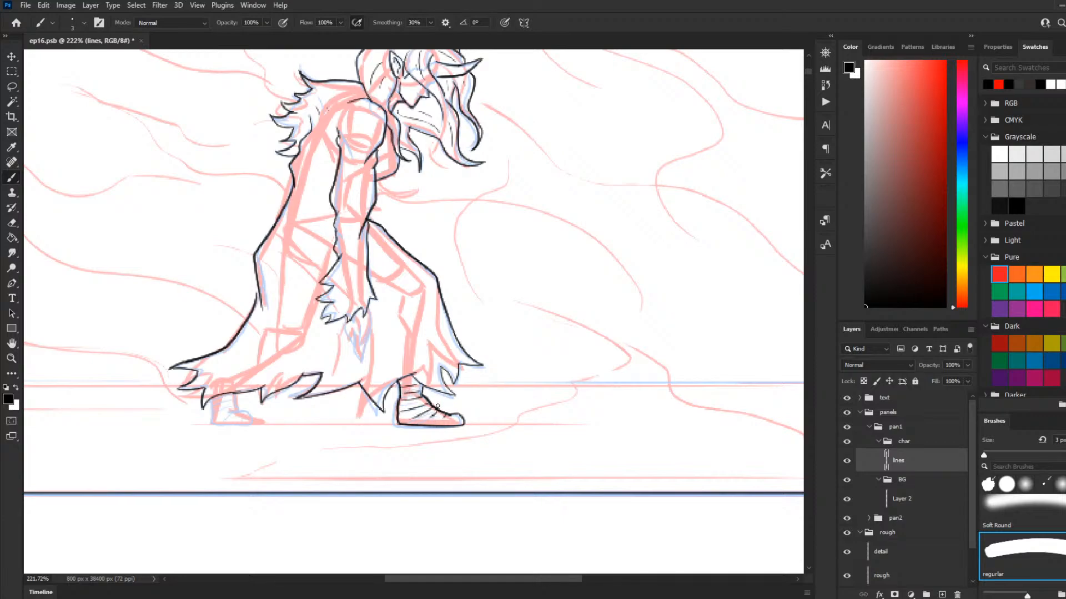
Step: Ink the figure's rear shoe below the hem, with its sole and the wrap lines across the foot
mouse_move(211, 400)
left_mouse_down()
mouse_move(212, 425)
mouse_move(254, 423)
mouse_move(234, 391)
mouse_move(220, 401)
mouse_move(230, 413)
mouse_move(214, 401)
mouse_move(228, 416)
mouse_move(221, 423)
left_mouse_up()
key("ctrl+z")
key("ctrl+z")
key("ctrl+z")
key("ctrl+z")
mouse_move(237, 415)
left_mouse_down()
mouse_move(225, 421)
mouse_move(242, 423)
left_mouse_up()
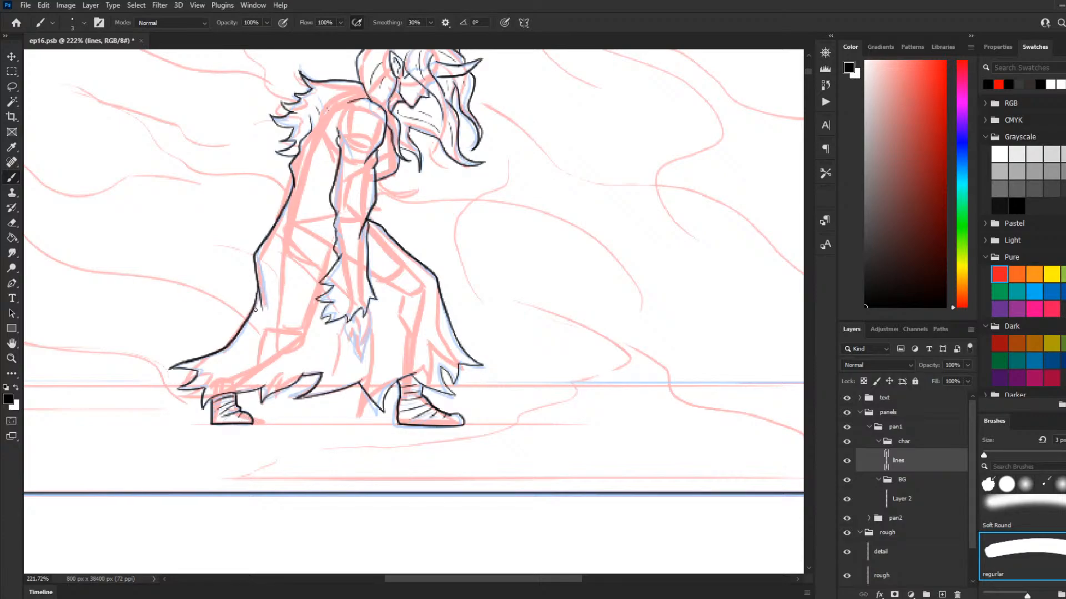
Step: Ink the hanging hand with its pointed fingers below the tattered cuff
scroll(333, 242, "down", 2)
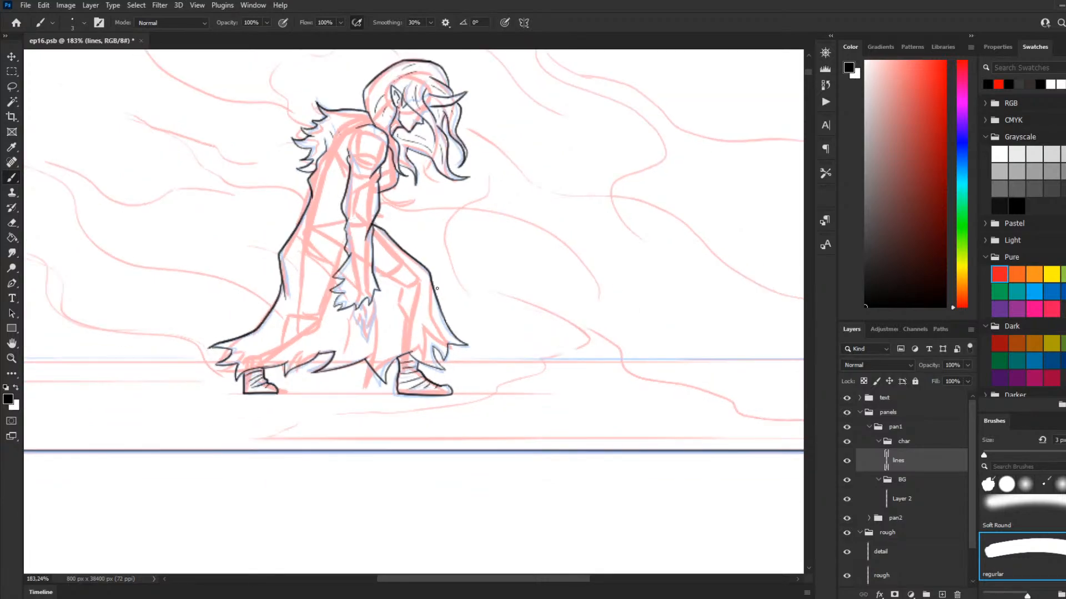
scroll(471, 374, "up", 5)
scroll(395, 402, "up", 3)
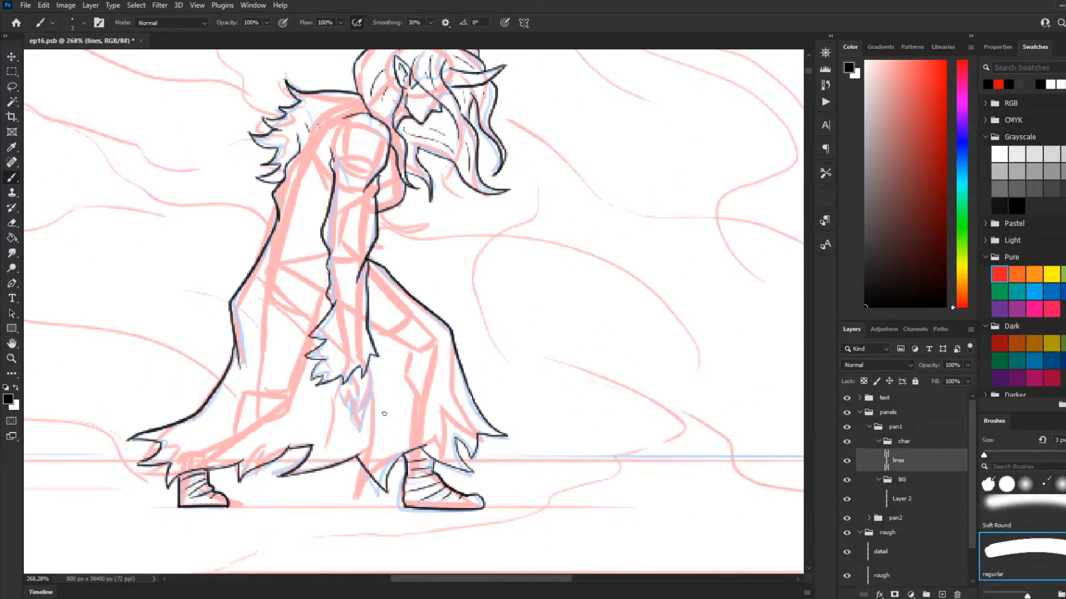
left_click_drag(367, 370, 370, 398)
key("ctrl+z")
mouse_move(368, 360)
left_mouse_down()
mouse_move(362, 429)
mouse_move(349, 420)
mouse_move(344, 378)
left_mouse_up()
key("ctrl+z")
key("ctrl+z")
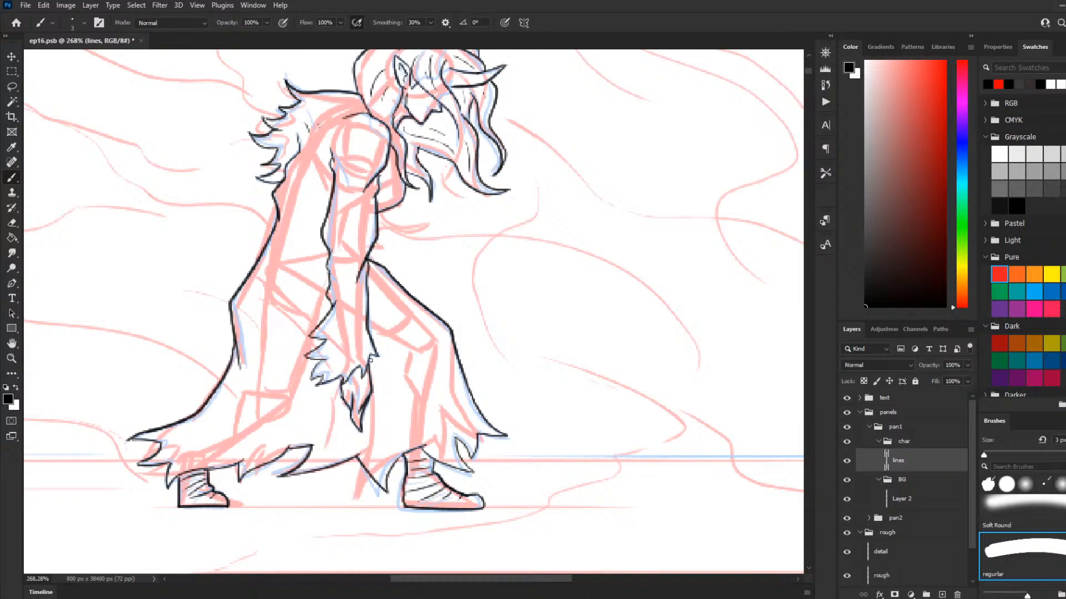
key("ctrl+z")
Step: Add short fold lines to the cloak behind the cuff and beside the hand
left_click_drag(271, 303, 286, 331)
left_click_drag(370, 402, 373, 427)
mouse_move(290, 334)
left_mouse_down()
mouse_move(313, 344)
mouse_move(298, 354)
left_mouse_up()
Step: Review the inked figure within the whole first panel at different magnifications
scroll(564, 174, "down", 5)
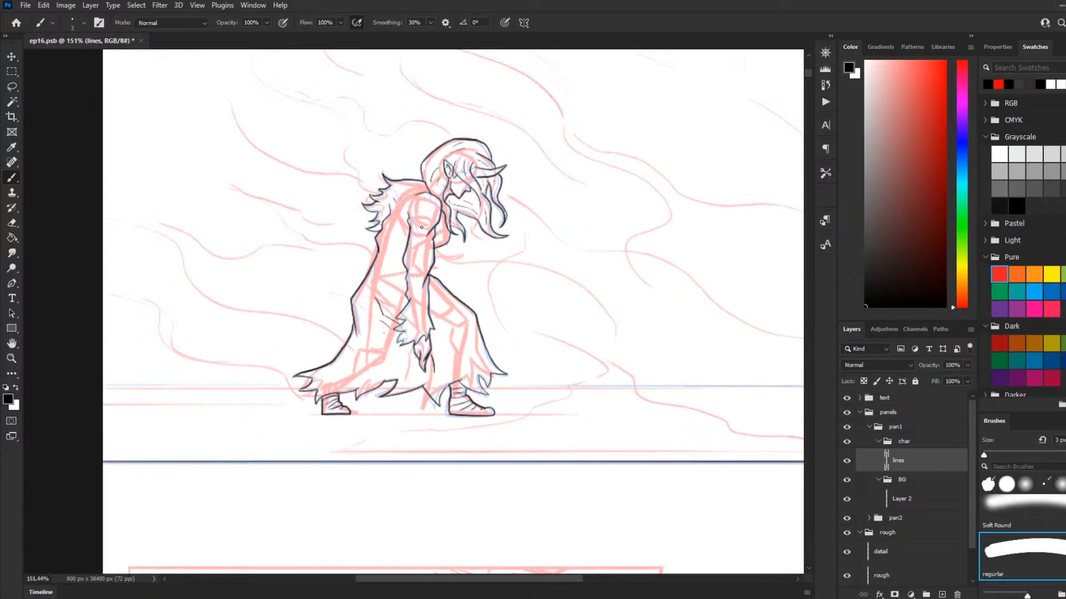
scroll(462, 248, "down", 3)
scroll(560, 249, "up", 3)
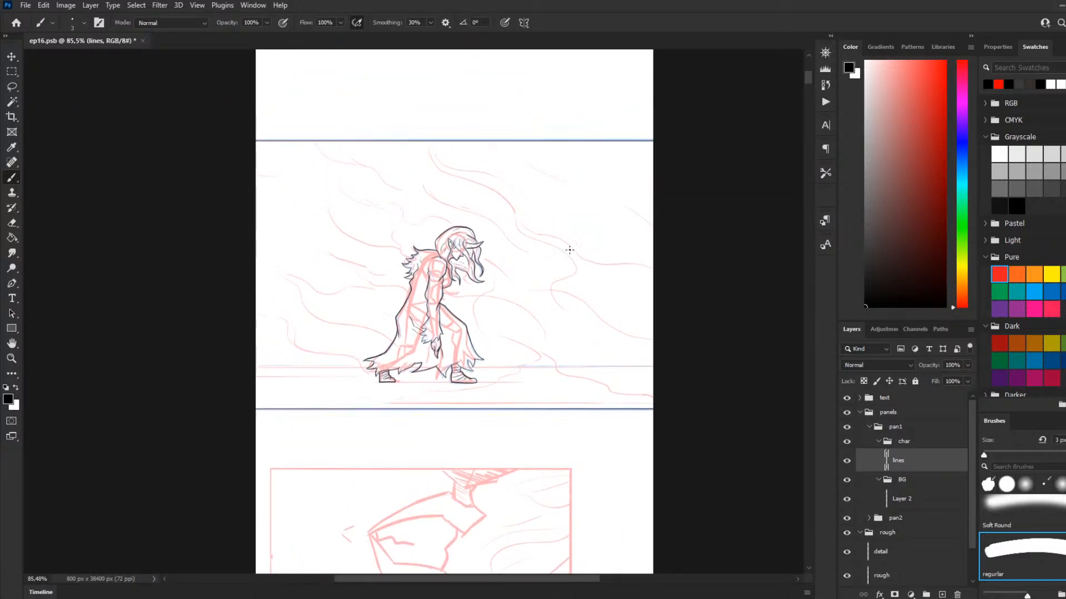
scroll(507, 285, "up", 3)
scroll(493, 286, "down", 2)
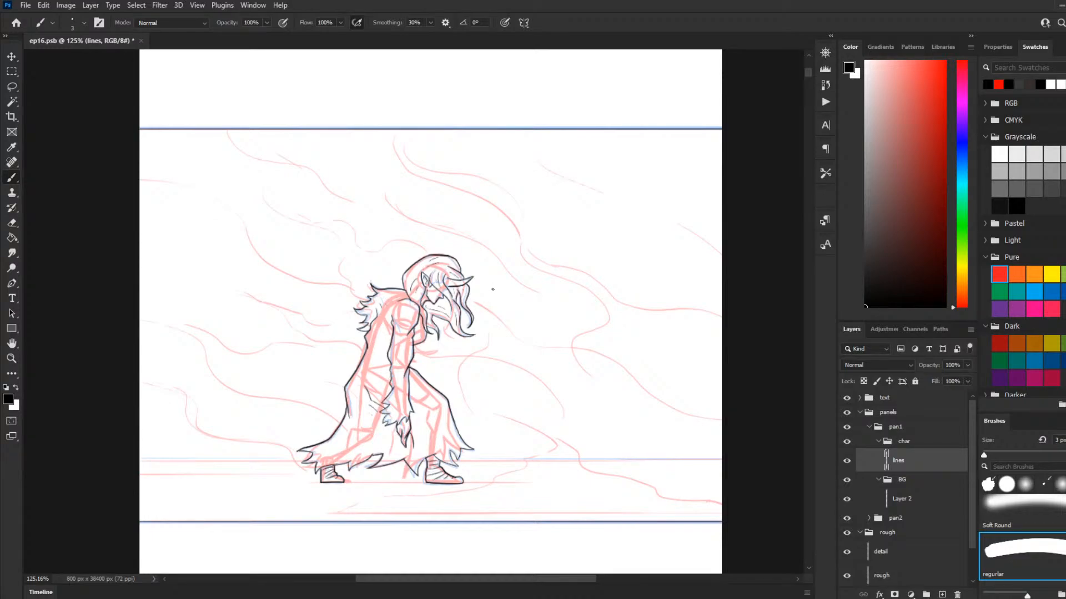
scroll(489, 294, "down", 1)
scroll(483, 297, "down", 1)
scroll(466, 303, "up", 1)
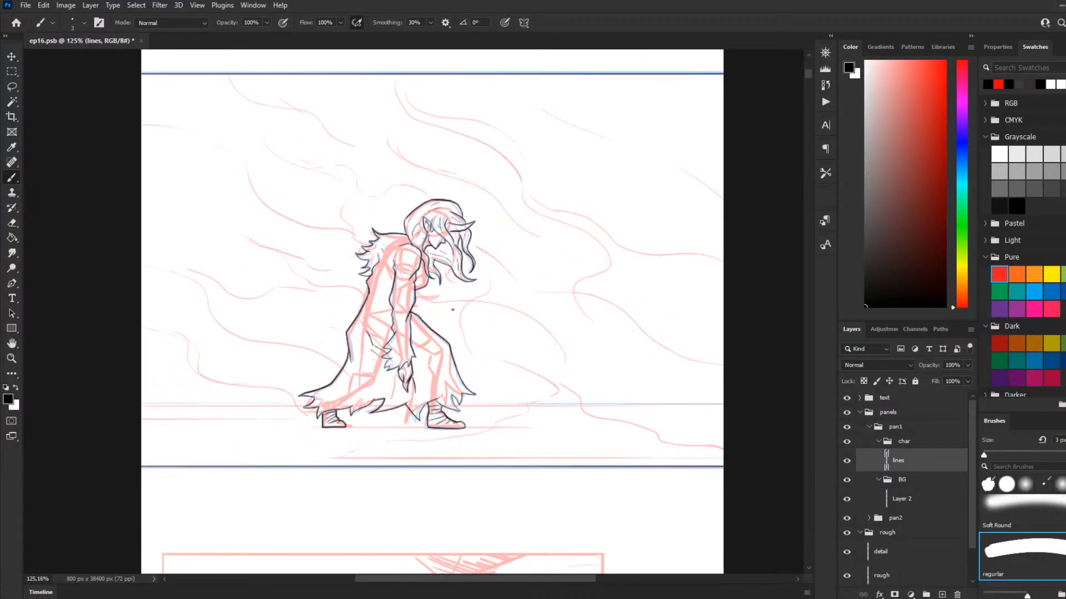
scroll(445, 313, "up", 1)
scroll(446, 313, "up", 1)
scroll(461, 319, "up", 1)
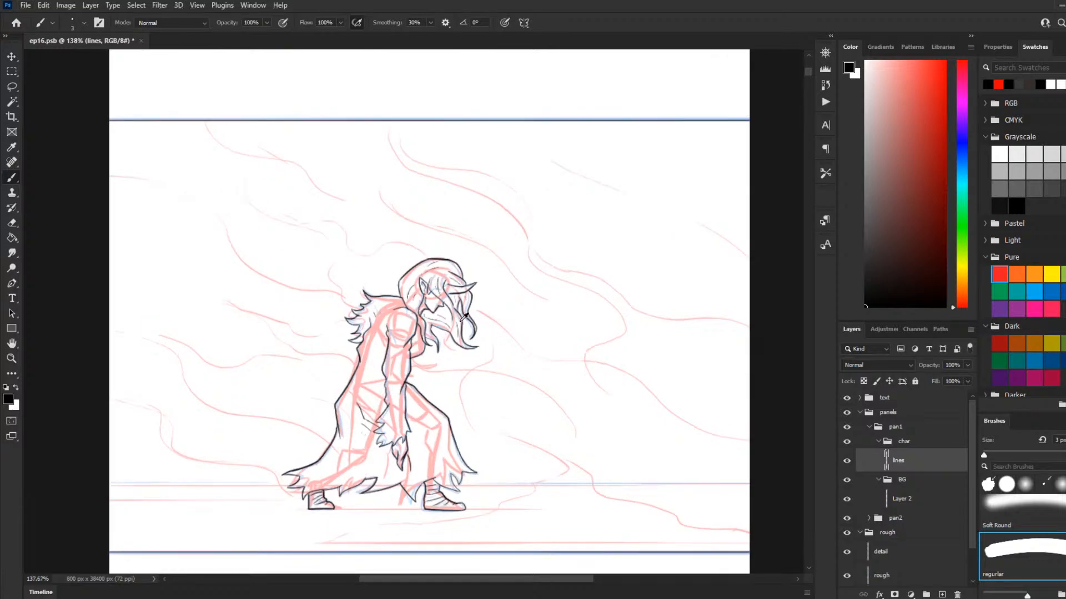
scroll(460, 321, "down", 1)
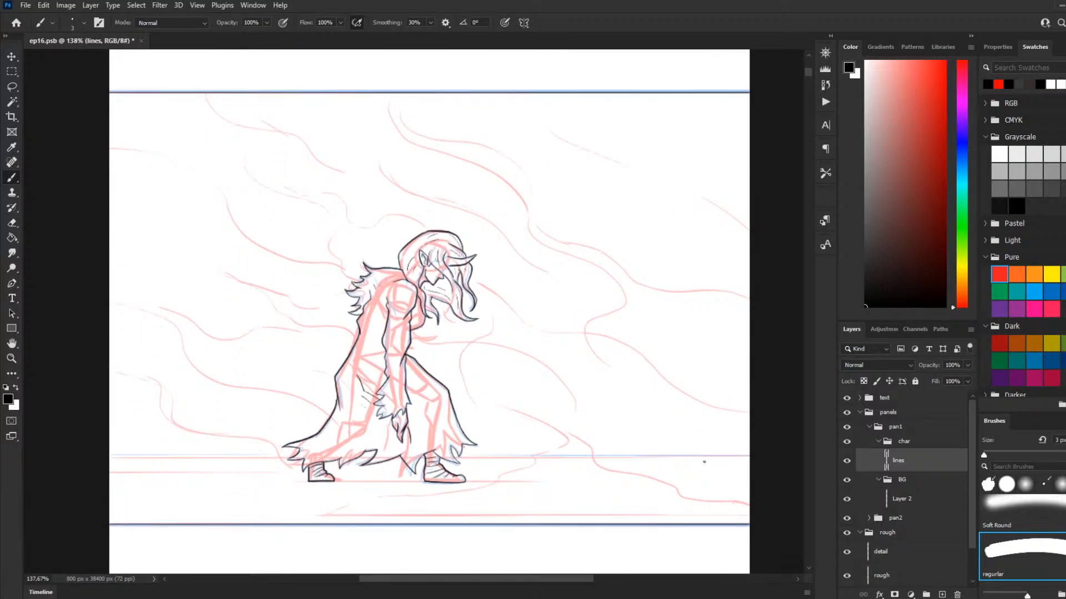
key("g")
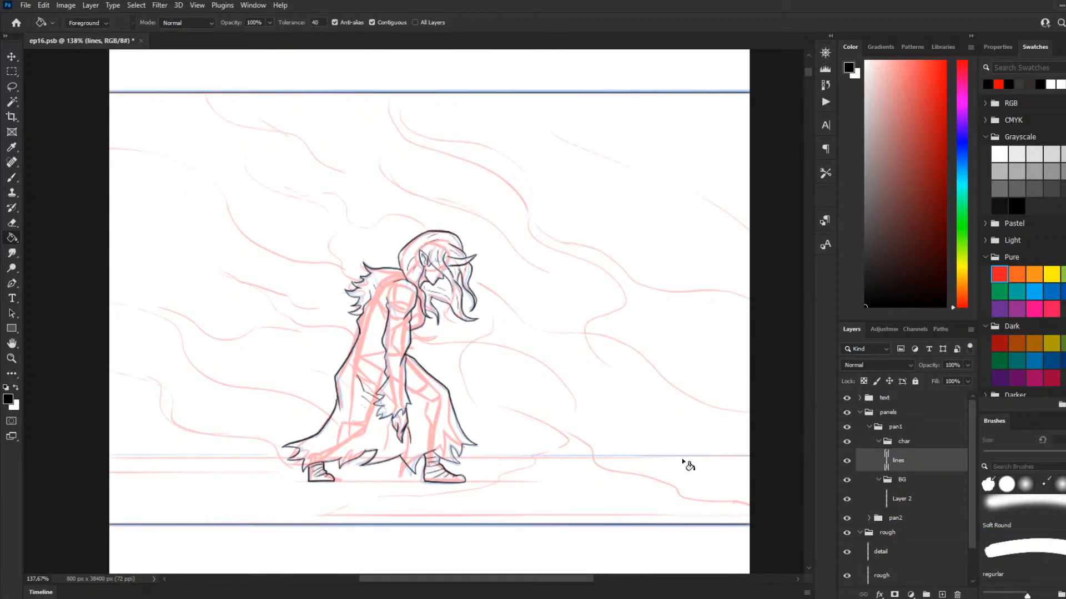
scroll(583, 416, "down", 1)
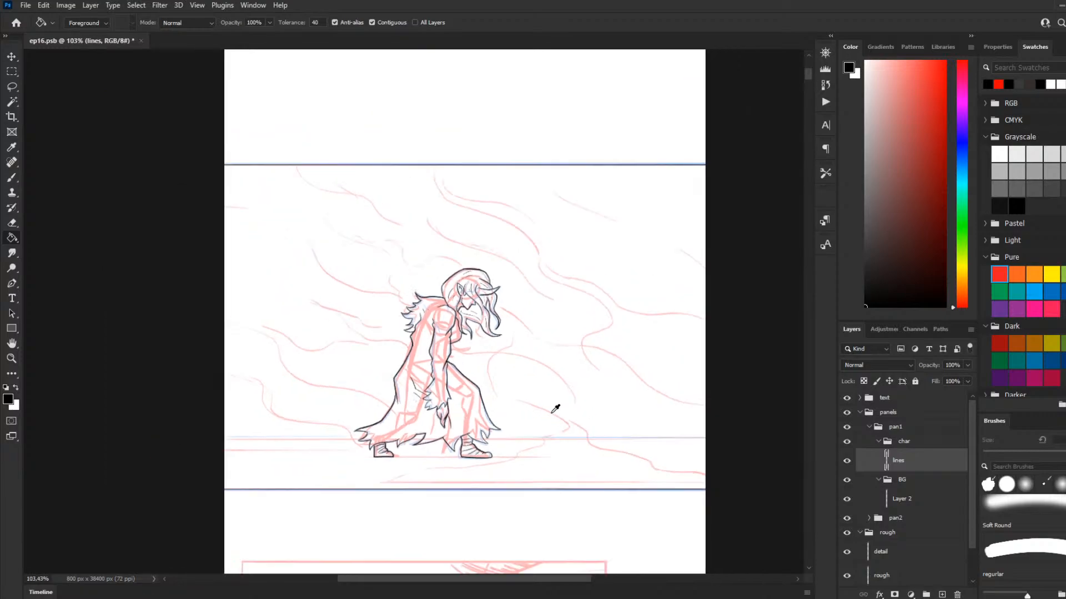
scroll(554, 409, "up", 1)
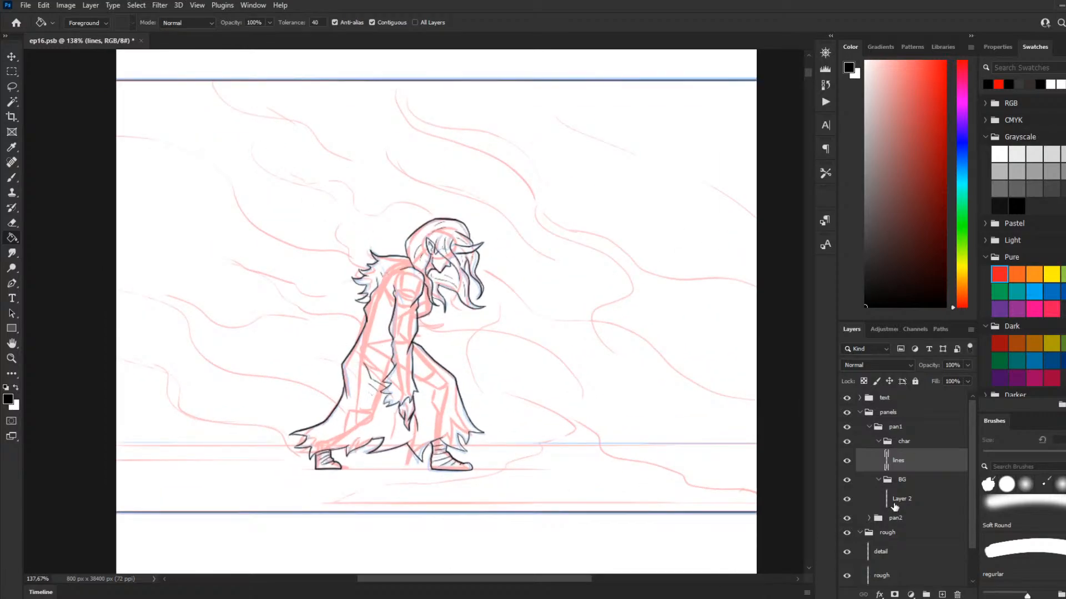
left_click(11, 178)
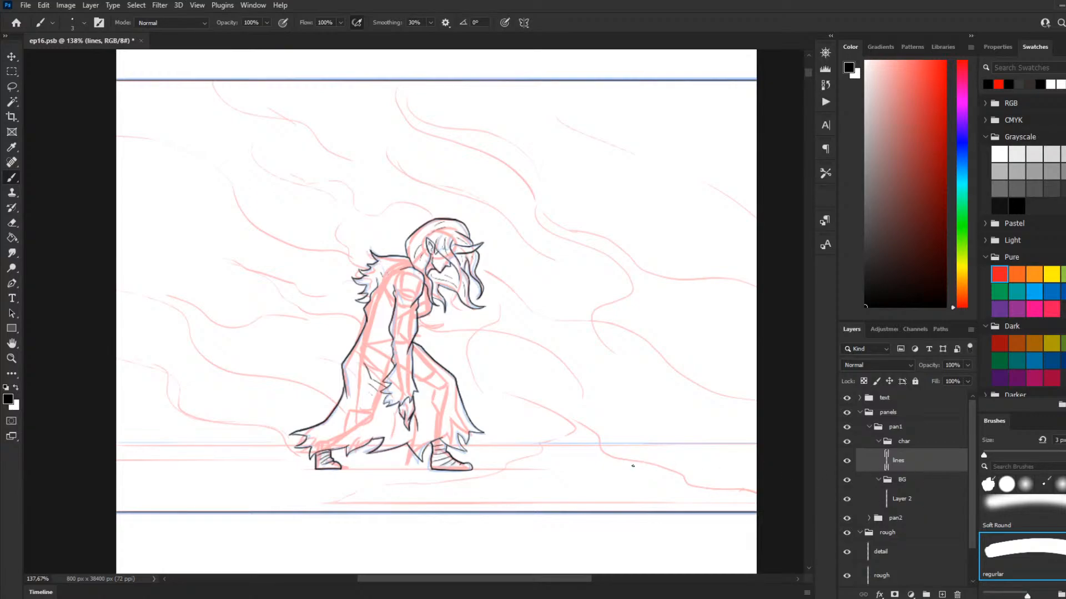
scroll(489, 441, "right", 2)
scroll(283, 447, "up", 3)
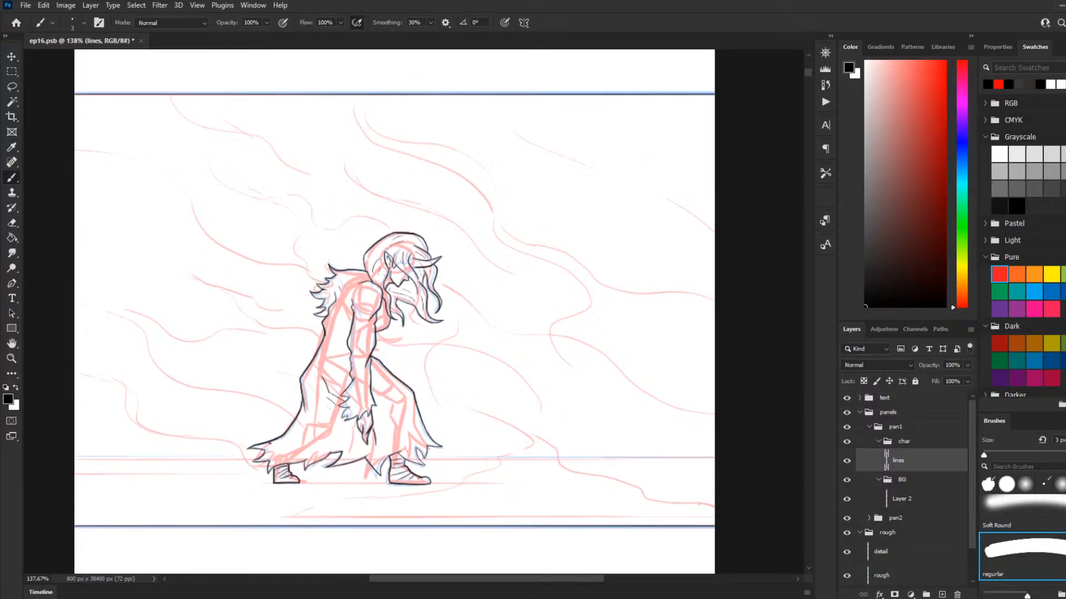
scroll(283, 447, "up", 1)
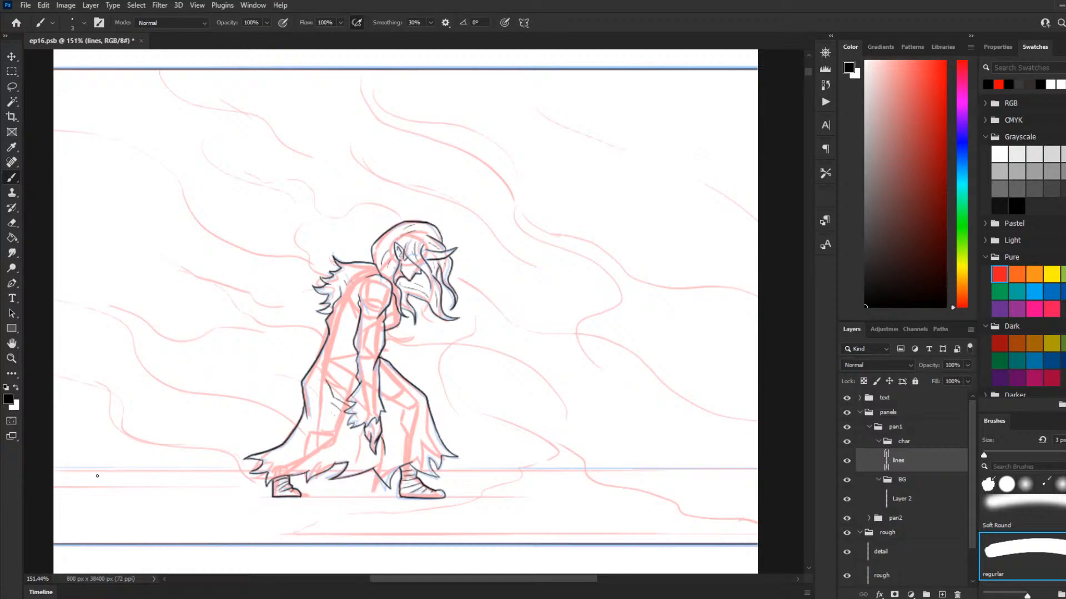
Step: Try to draw a horizontal ground line along the horizon behind the figure
left_click_drag(43, 471, 270, 472)
key("ctrl+z")
left_click_drag(364, 383, 364, 381)
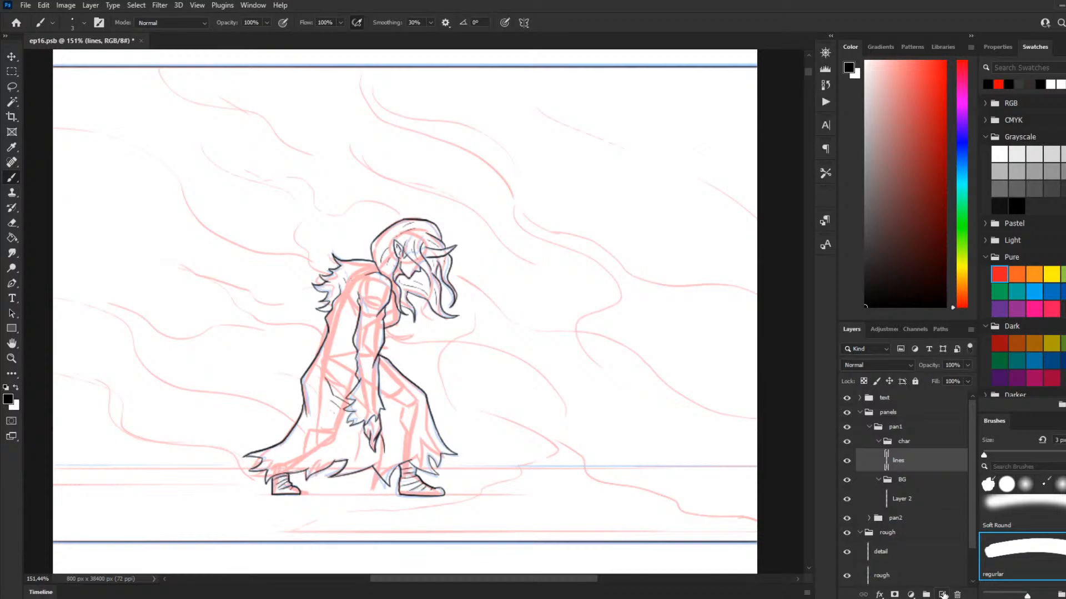
left_click(943, 594)
mouse_move(910, 464)
left_mouse_down()
mouse_move(910, 489)
mouse_move(905, 482)
left_mouse_up()
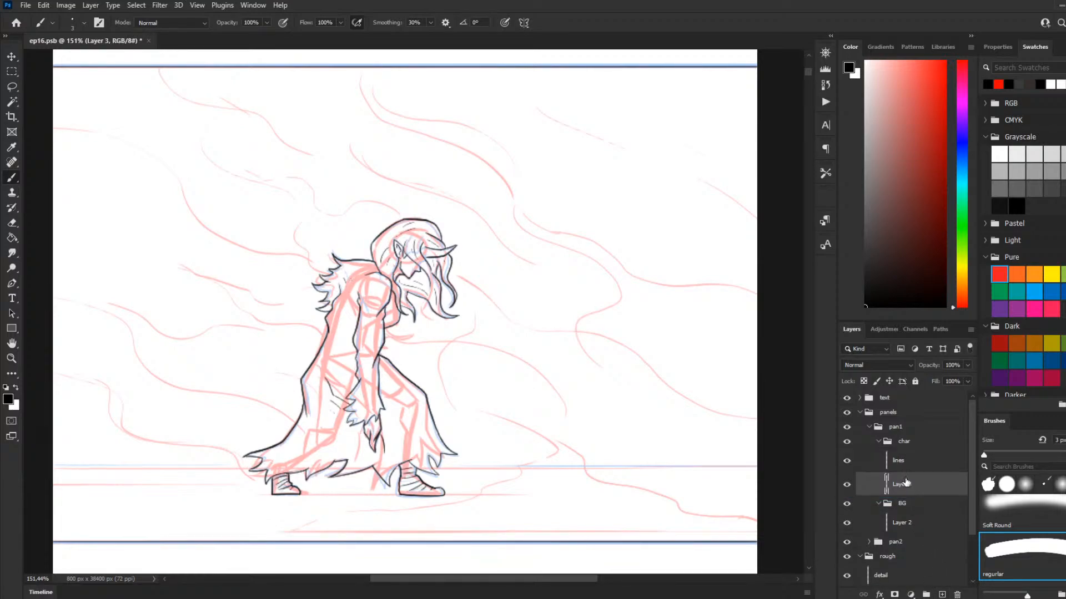
key("ctrl+z")
key("ctrl+z")
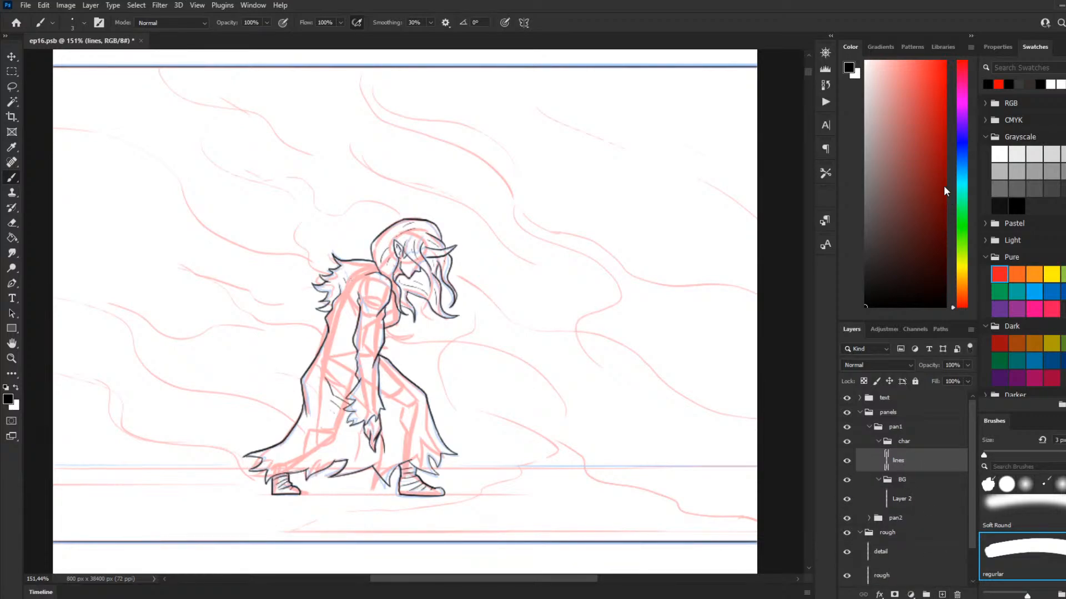
key("ctrl+j")
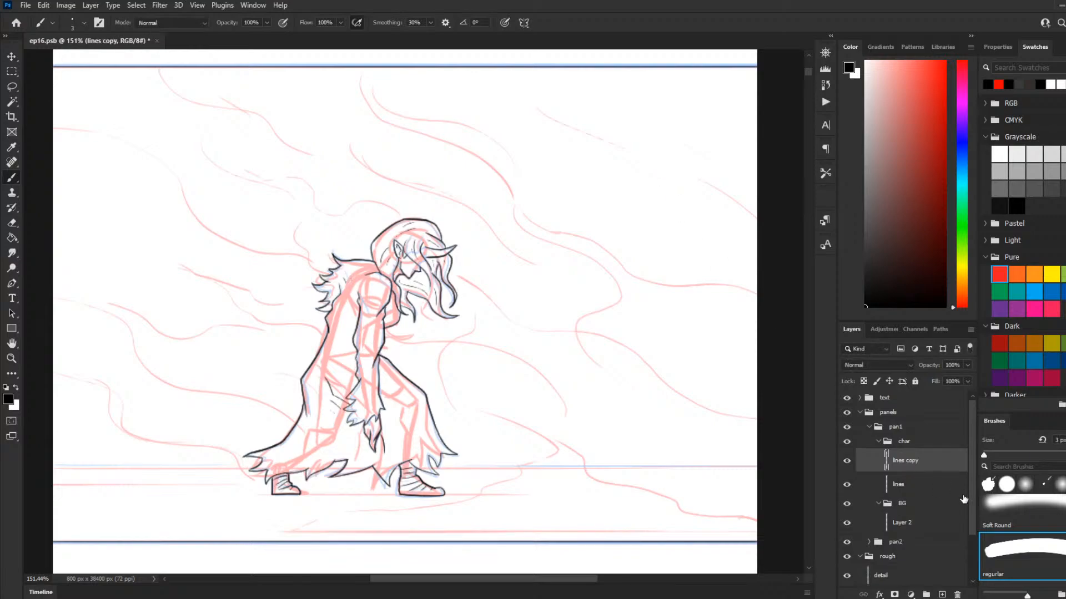
key("ctrl+z")
Step: Add a new layer below the lines layer in the char group and name it blk
left_click(942, 594)
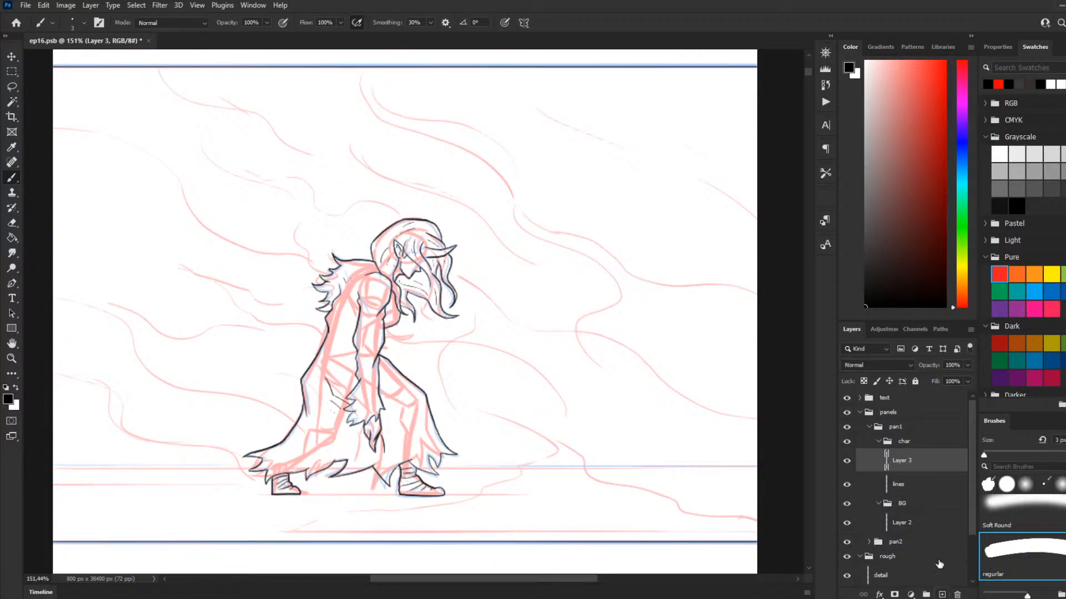
left_click_drag(907, 470, 906, 491)
double_click(902, 483)
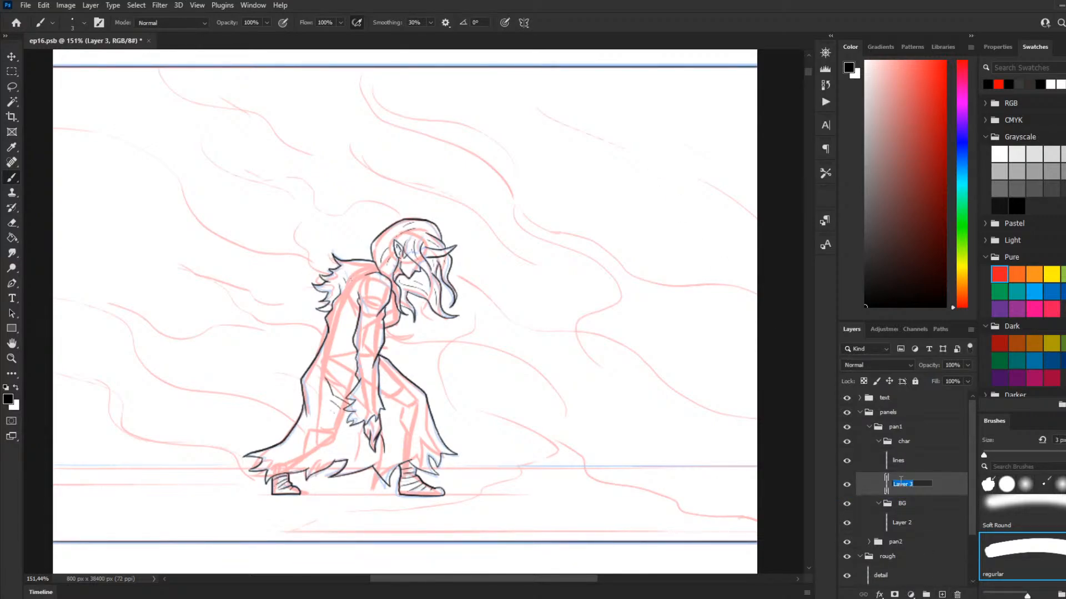
type("blk")
key("Return")
left_click(15, 101)
scroll(290, 287, "down", 3)
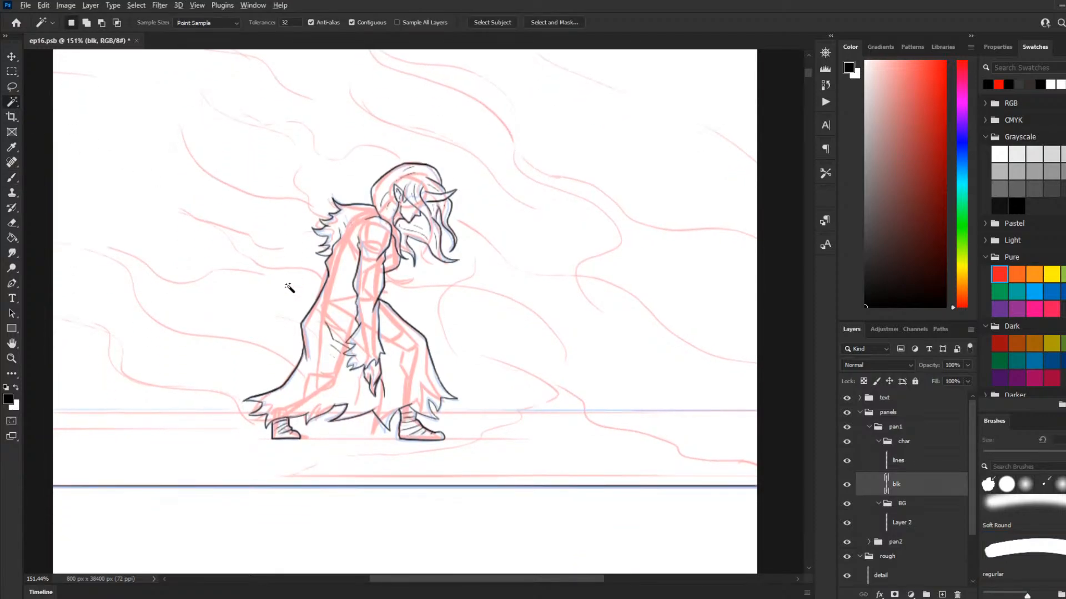
scroll(289, 287, "down", 2)
scroll(290, 293, "up", 1)
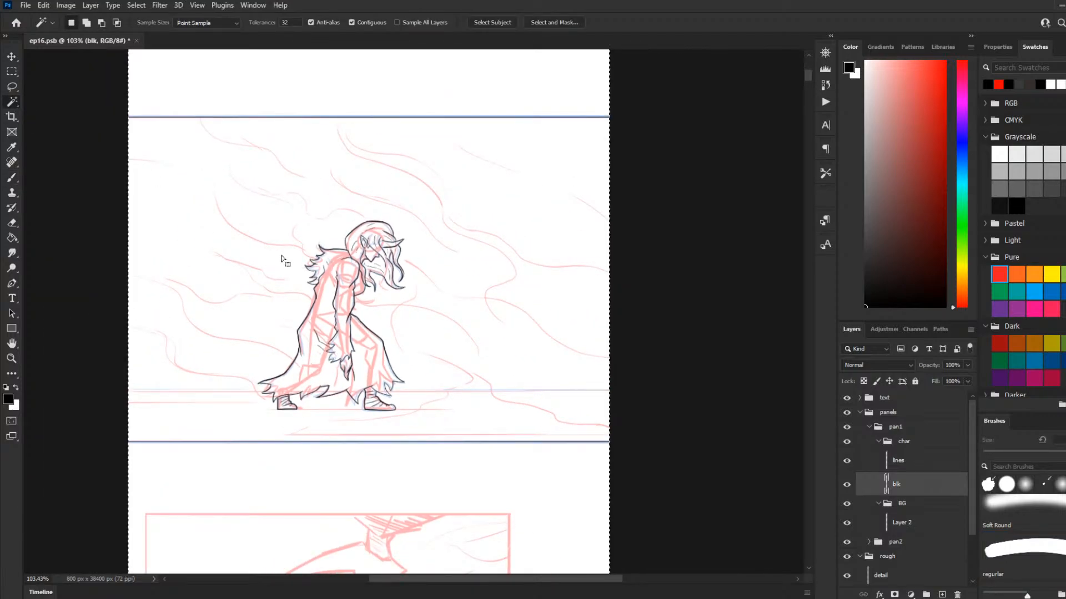
scroll(425, 305, "up", 3)
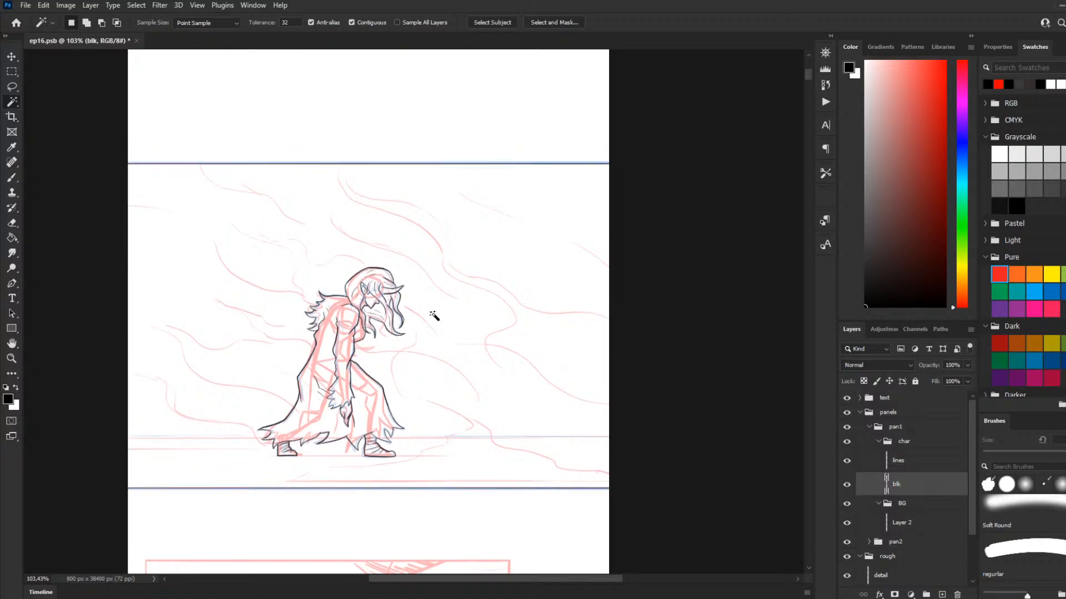
scroll(425, 311, "up", 2)
scroll(344, 296, "up", 2)
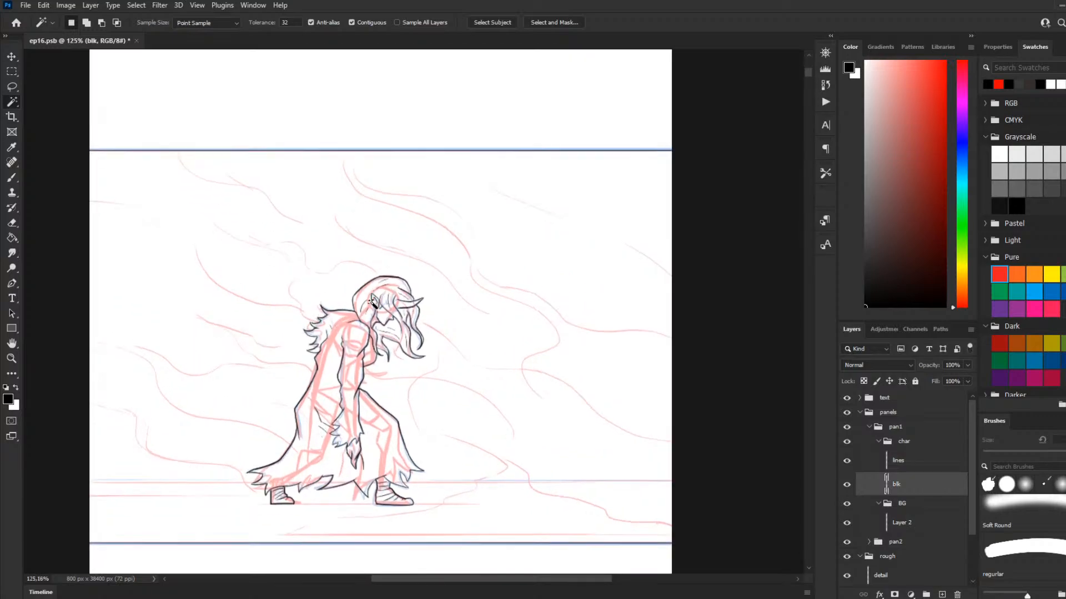
scroll(372, 302, "down", 2)
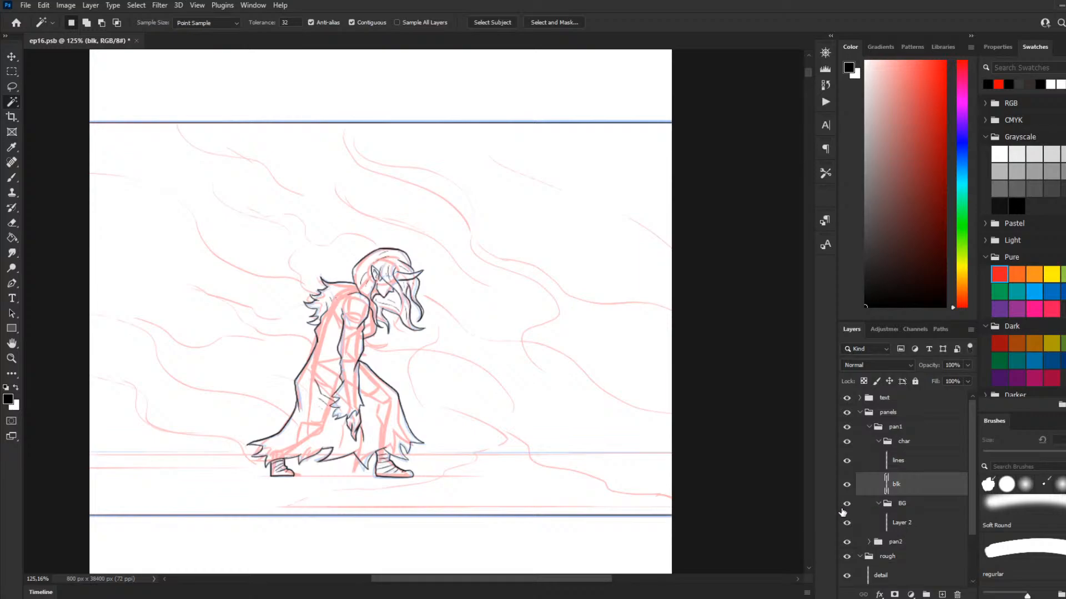
scroll(485, 481, "down", 3)
scroll(409, 468, "down", 1)
scroll(409, 468, "up", 4)
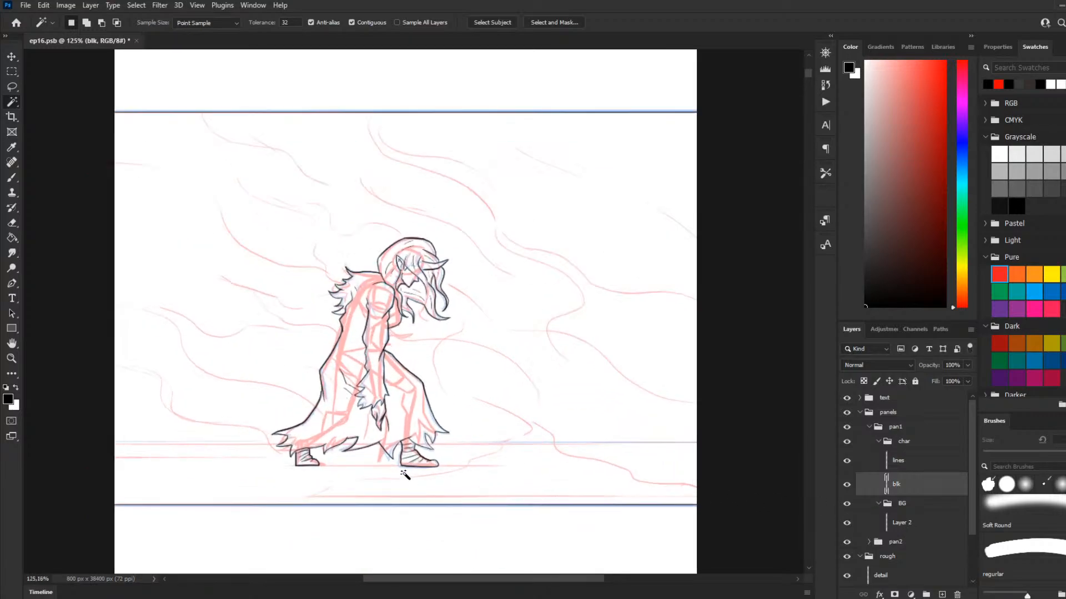
scroll(406, 476, "up", 3)
scroll(414, 481, "up", 1)
scroll(415, 483, "down", 2)
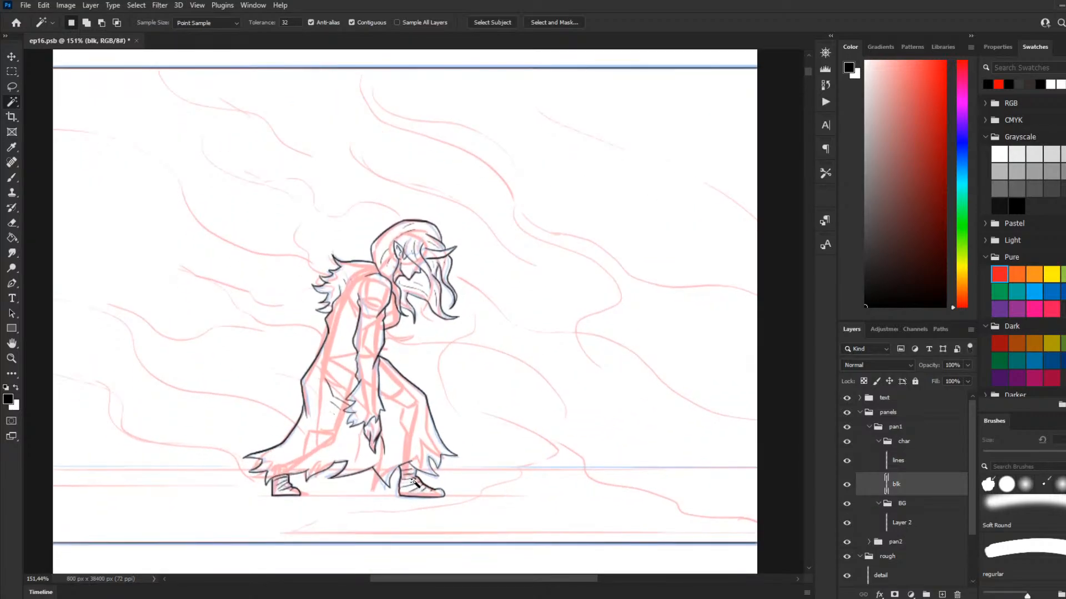
scroll(415, 483, "down", 1)
scroll(414, 482, "down", 1)
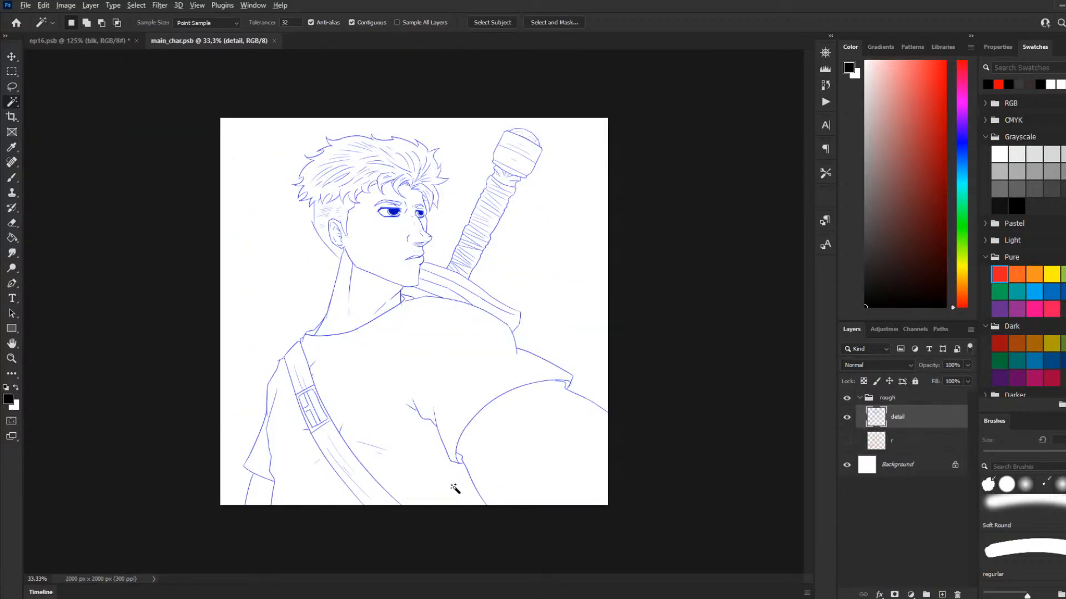
Step: Look over the main_char.psb character drawing and close that document
scroll(452, 493, "down", 1)
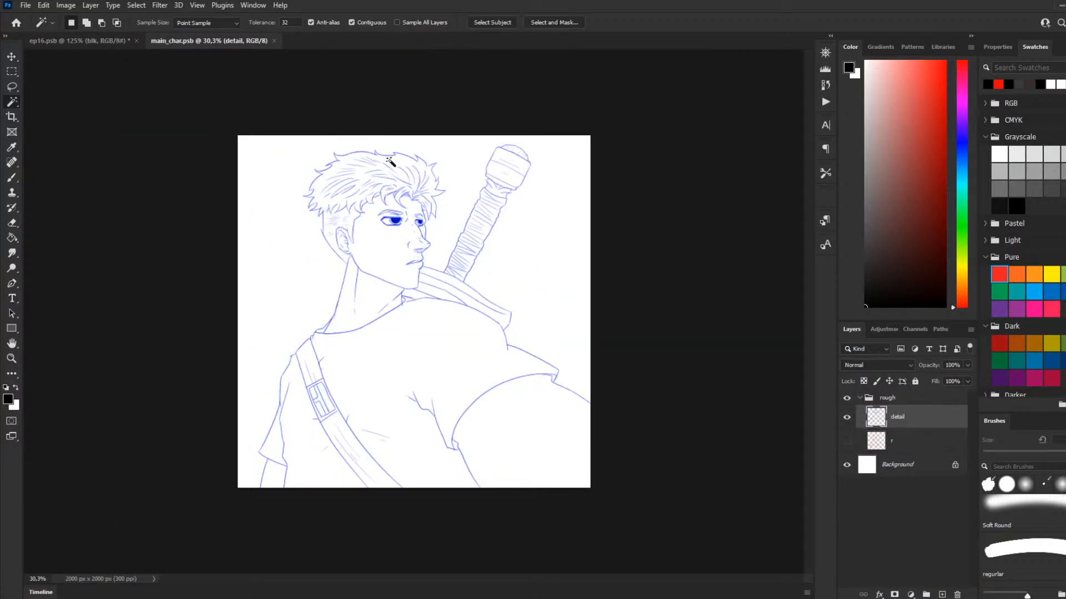
left_click(274, 41)
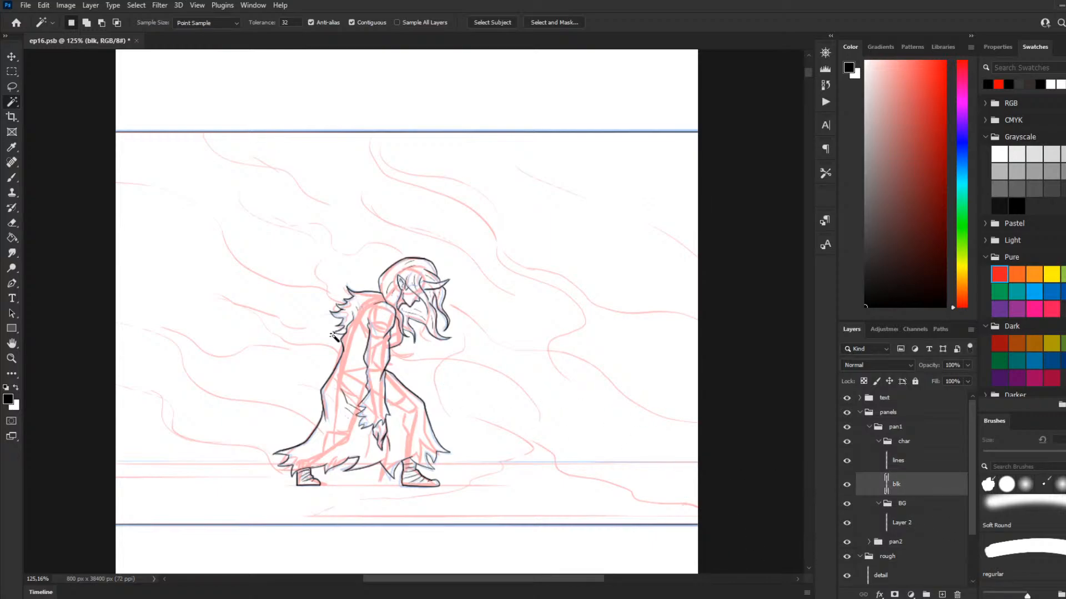
left_click(203, 266)
scroll(254, 286, "down", 3)
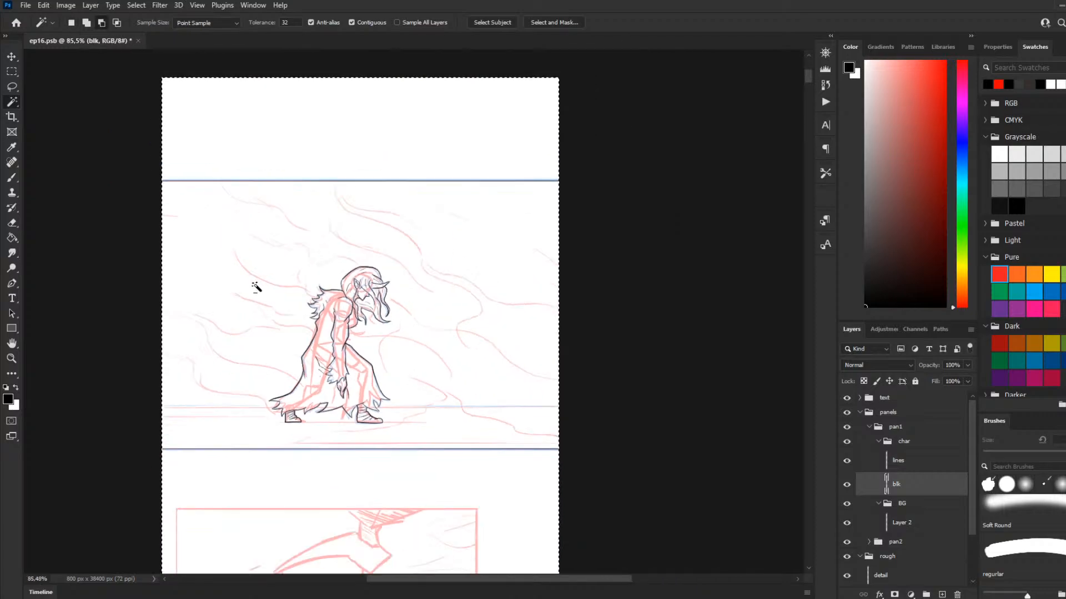
scroll(245, 300, "up", 3)
left_click(12, 73)
left_click_drag(106, 106, 652, 208)
left_click(659, 200)
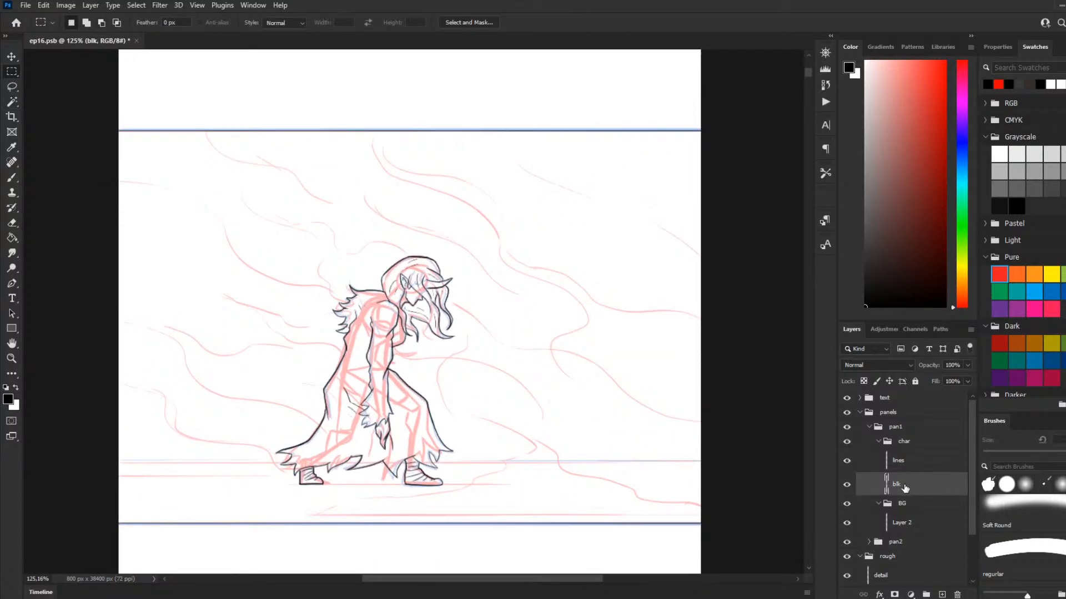
Step: Delete the black panel border lines above and below the figure from the lines layer, using rectangular selections
left_click(899, 466)
left_click_drag(113, 90, 735, 204)
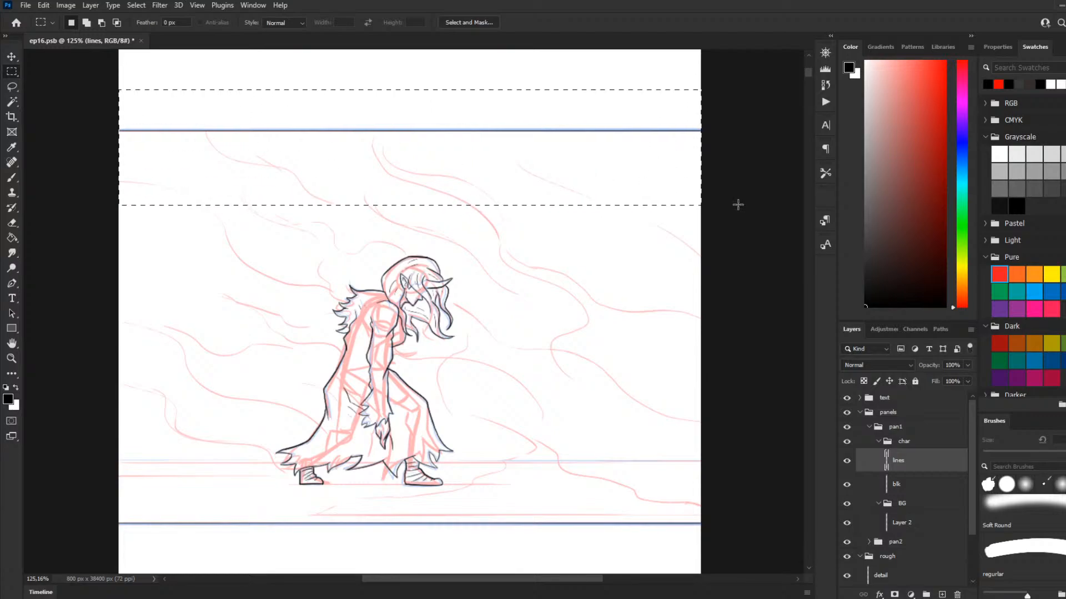
key("Delete")
left_click(146, 474)
left_click_drag(114, 520, 911, 540)
key("Delete")
left_click_drag(563, 577, 472, 577)
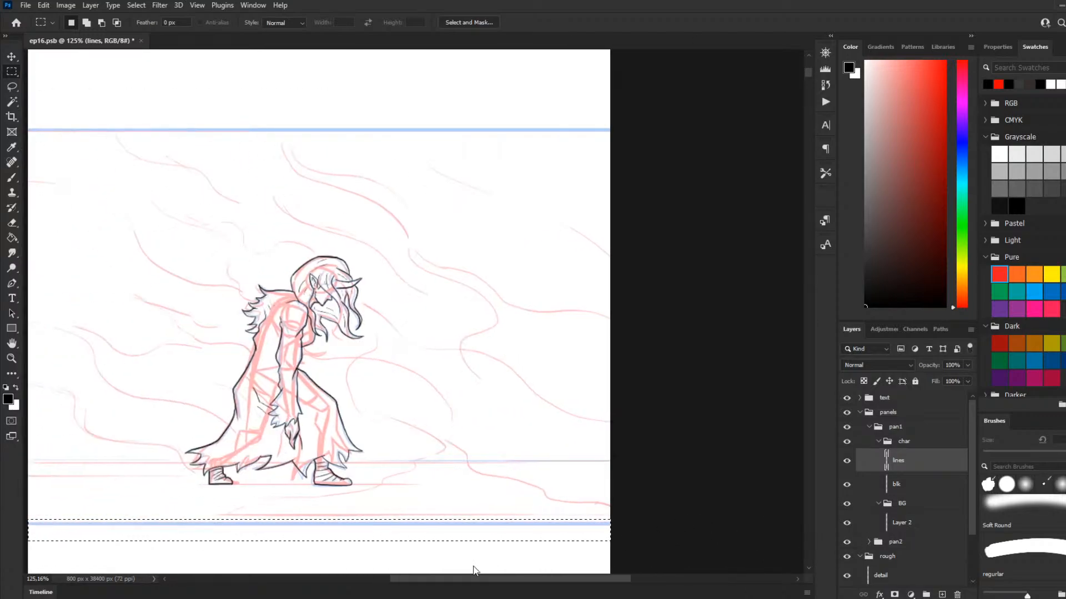
left_click(404, 395)
key("b")
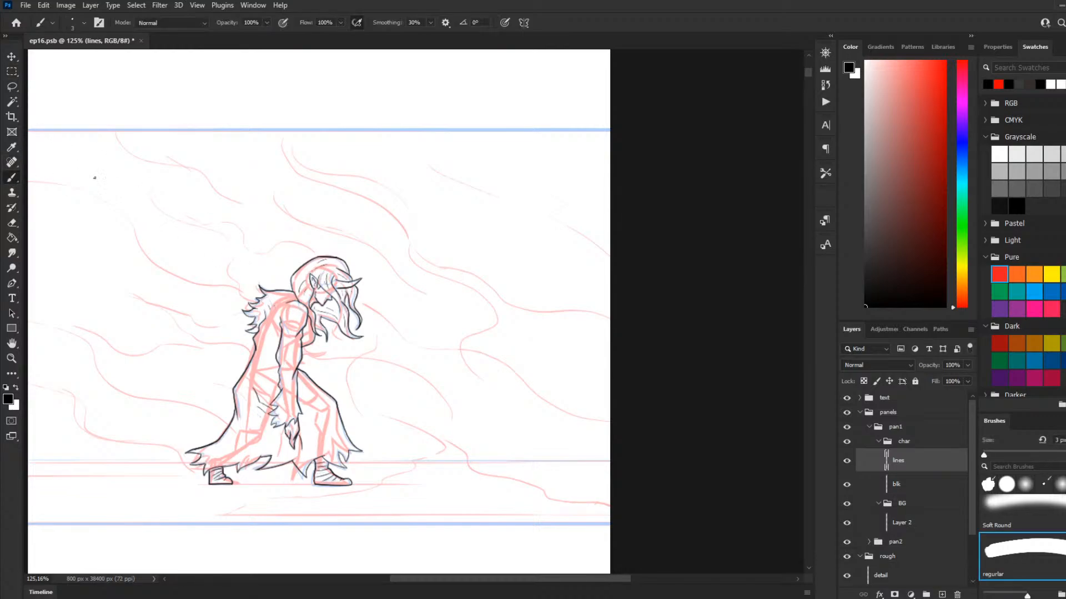
scroll(417, 261, "down", 2)
scroll(235, 289, "up", 3)
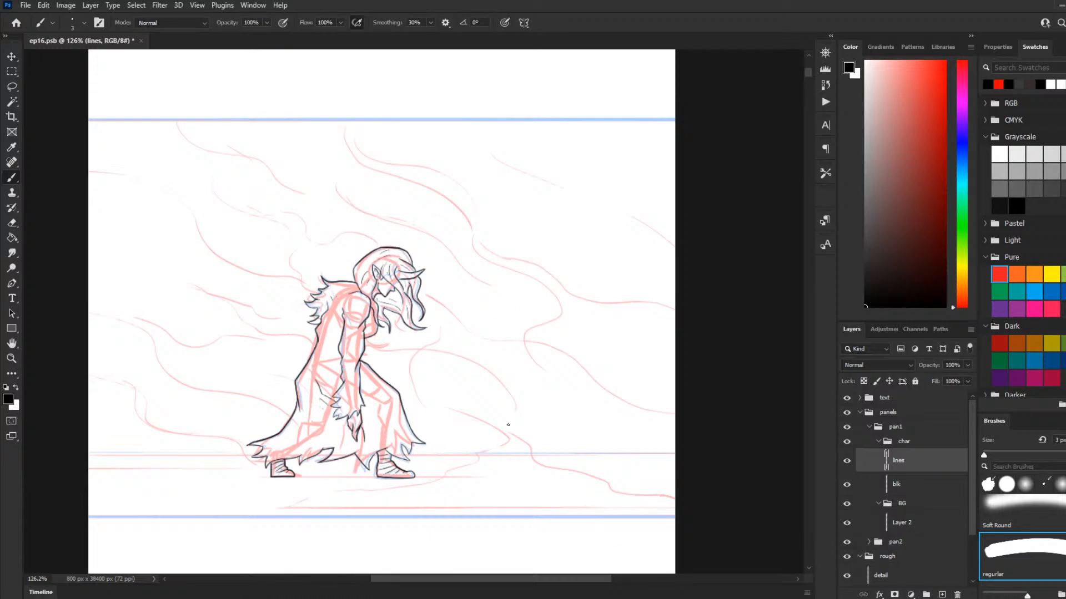
scroll(333, 433, "down", 3)
scroll(378, 444, "up", 3)
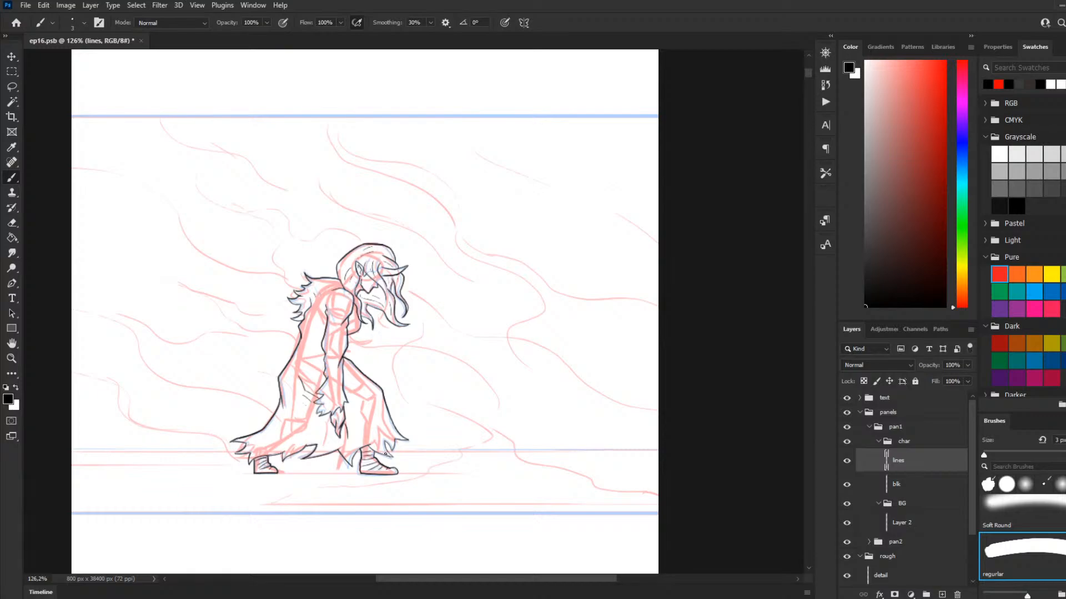
scroll(293, 430, "down", 3)
scroll(293, 431, "up", 3)
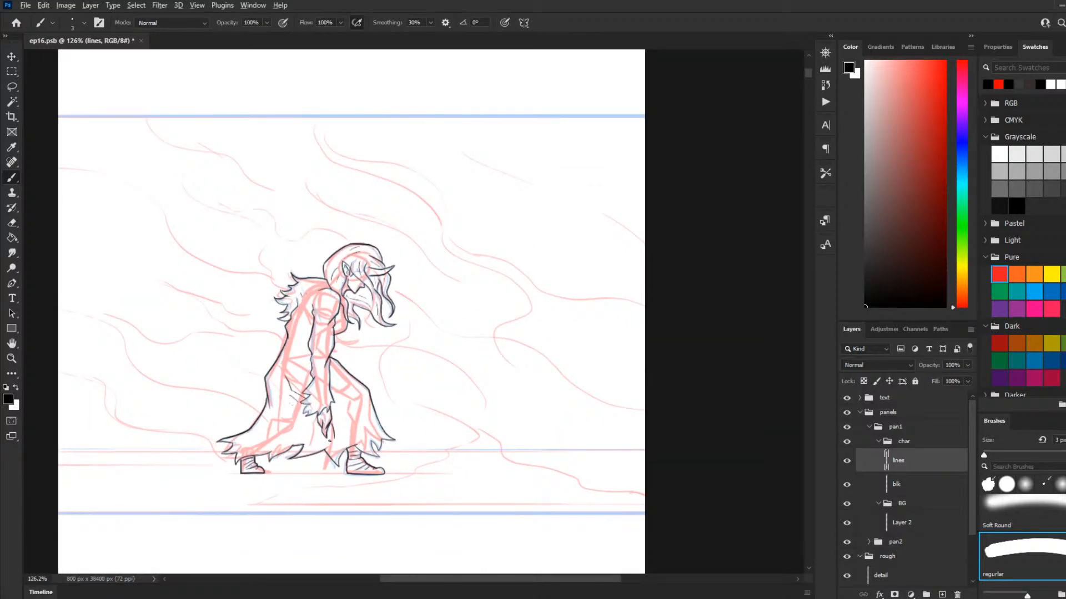
scroll(333, 428, "up", 1)
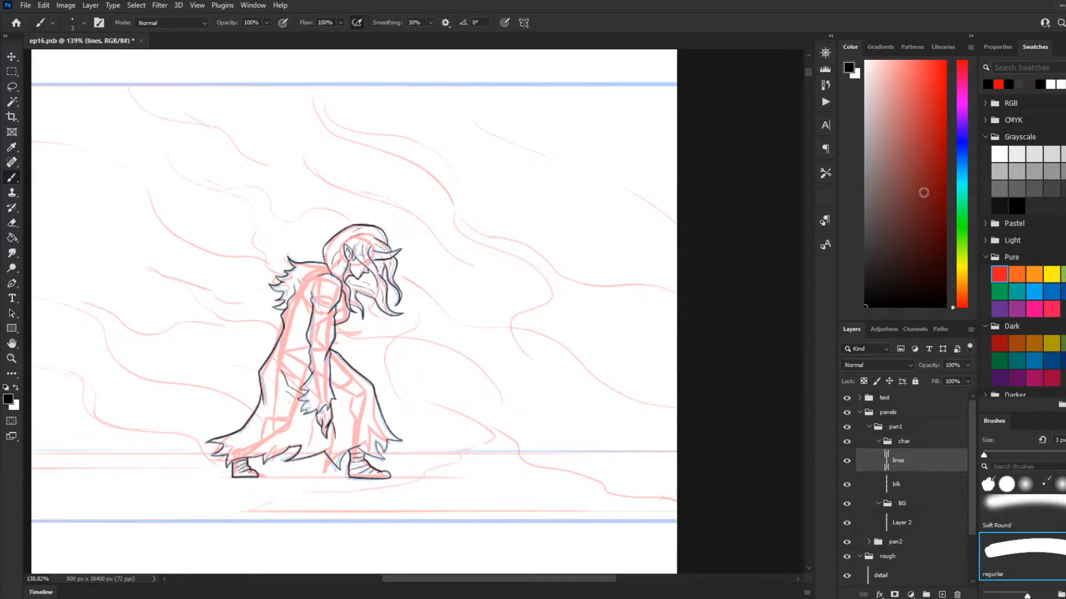
Step: Set the foreground color to bright red and activate the Paint Bucket tool
left_click(945, 67)
left_click_drag(966, 65, 978, 42)
key("g")
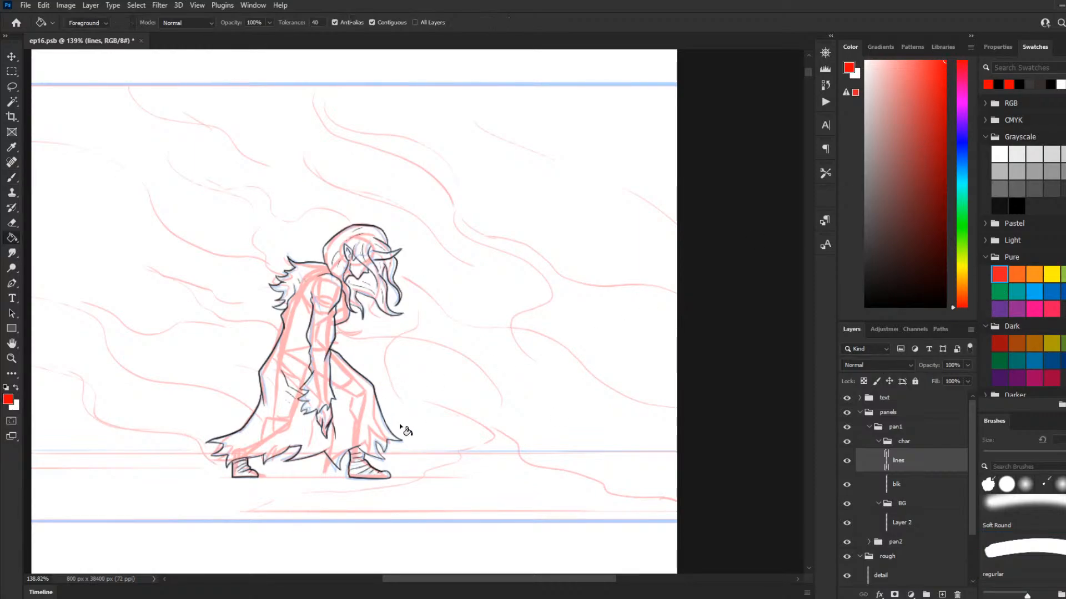
Step: Try to fill the cloak with red on the blk layer
left_click(905, 487)
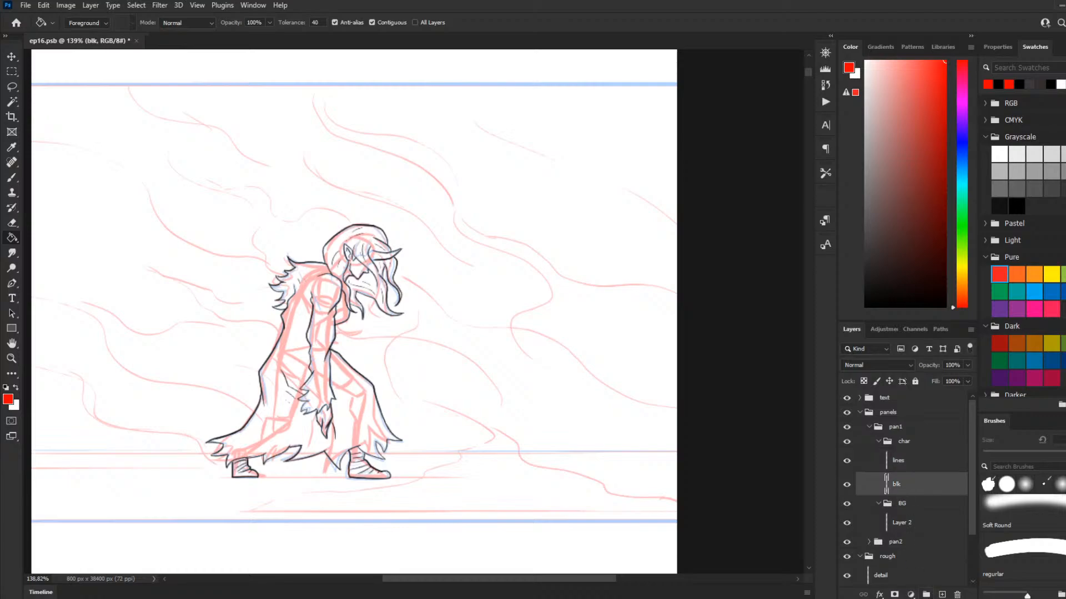
key("ctrl+shift+alt+n")
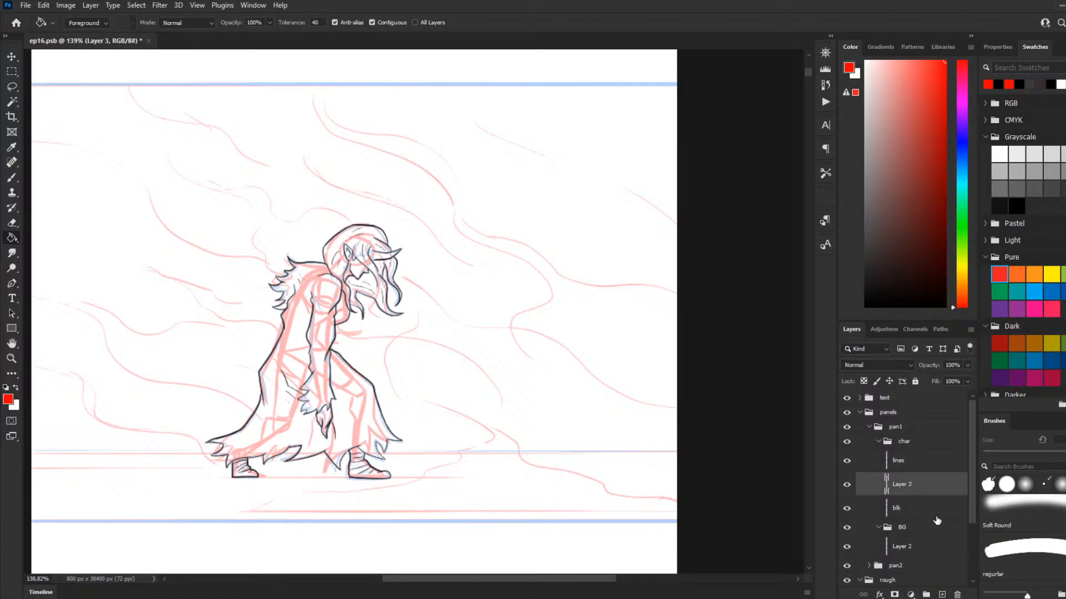
key("ctrl+z")
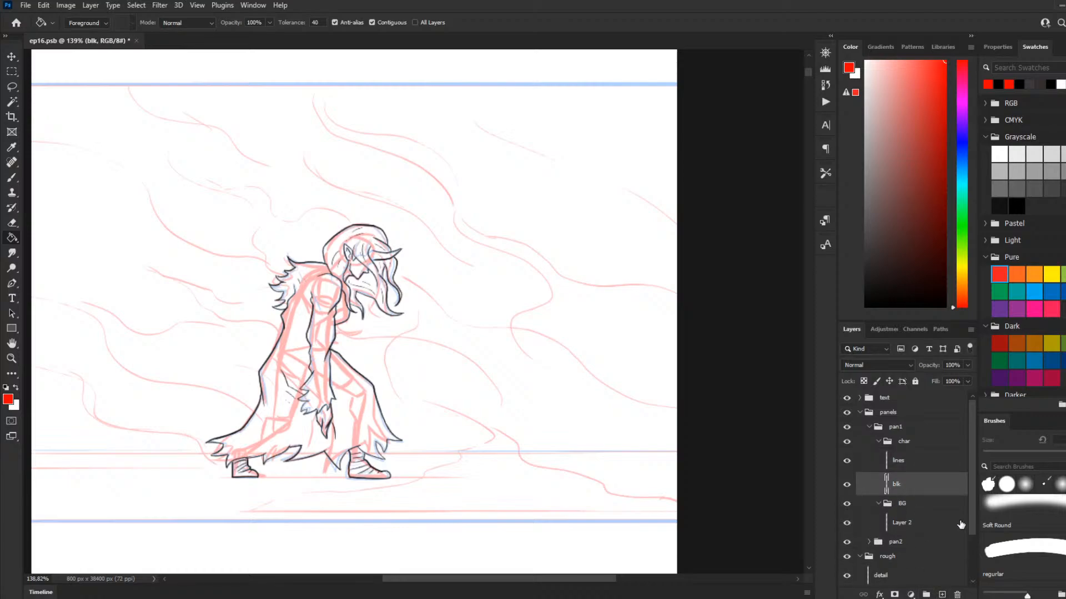
left_click(359, 414)
key("ctrl+z")
Step: Try a red fill inside the front of the cloak on the lines layer
scroll(249, 411, "up", 6)
scroll(295, 423, "down", 1)
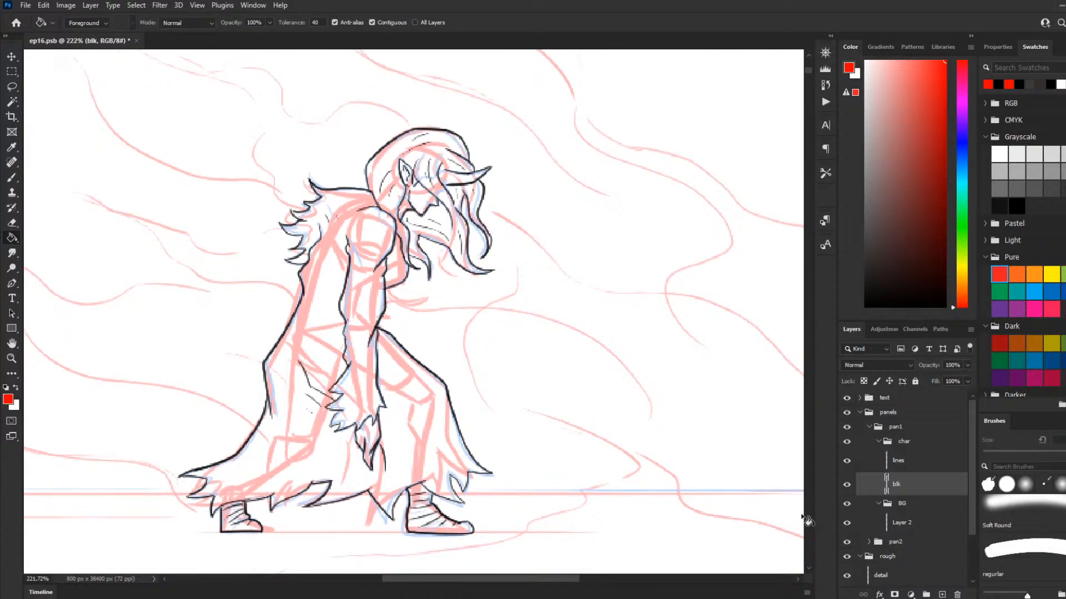
left_click(910, 461)
left_click(456, 440)
key("ctrl+z")
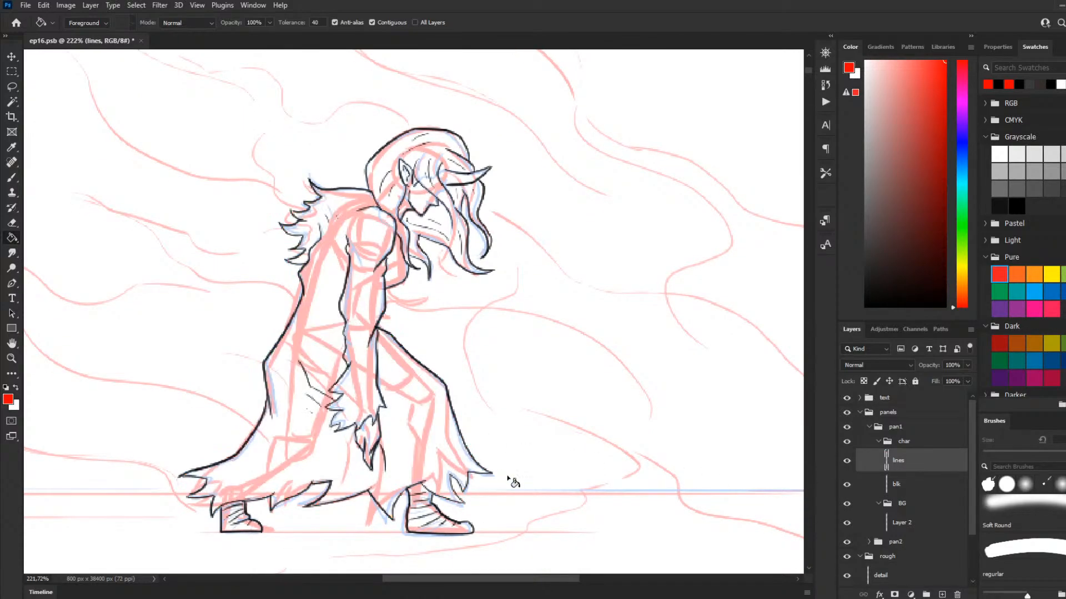
scroll(494, 465, "down", 5)
left_click(933, 487)
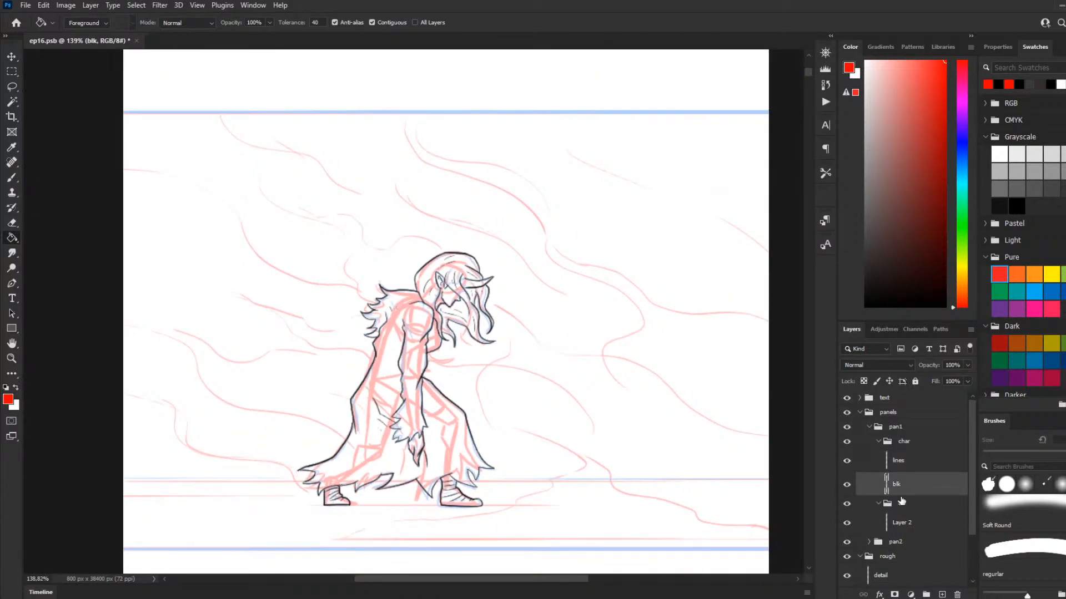
Step: Select the empty area around the figure on the lines layer with the Magic Wand and ready the Paint Bucket
left_click(885, 467)
key("w")
left_click(550, 434)
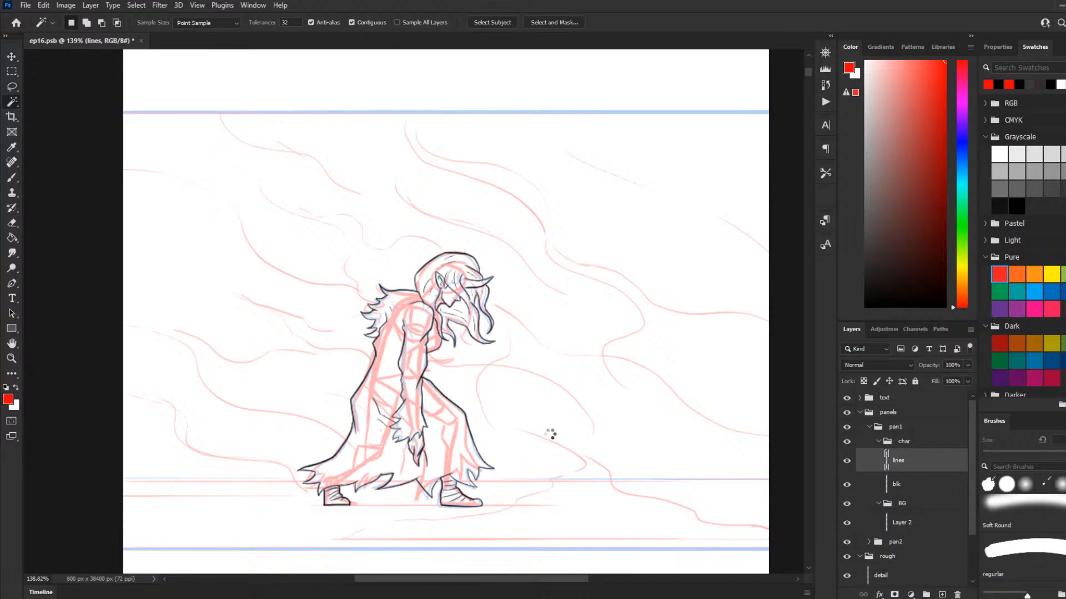
scroll(424, 445, "up", 3)
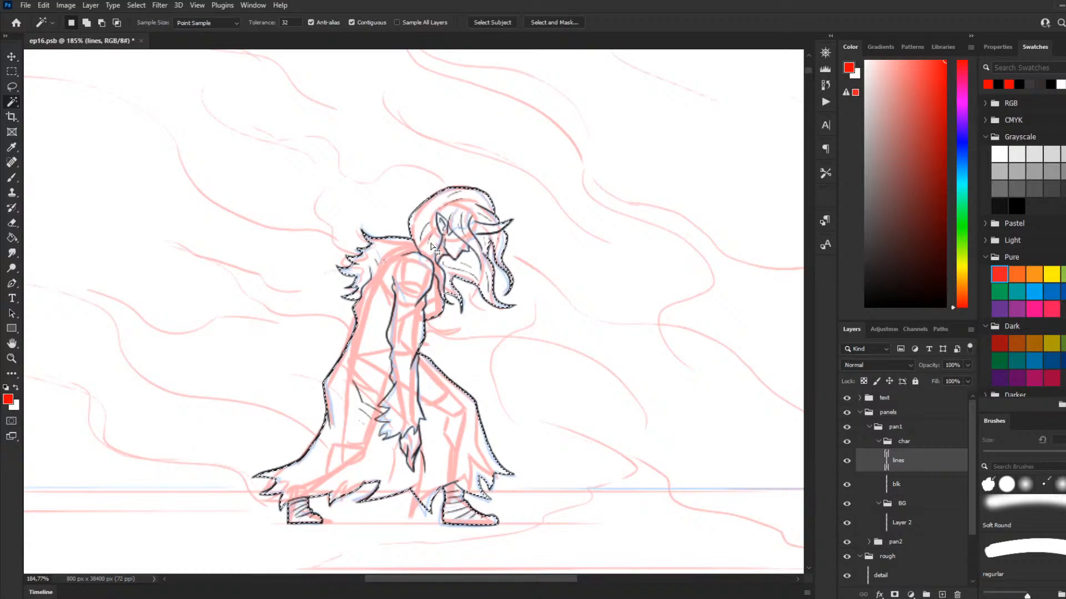
left_click(13, 179)
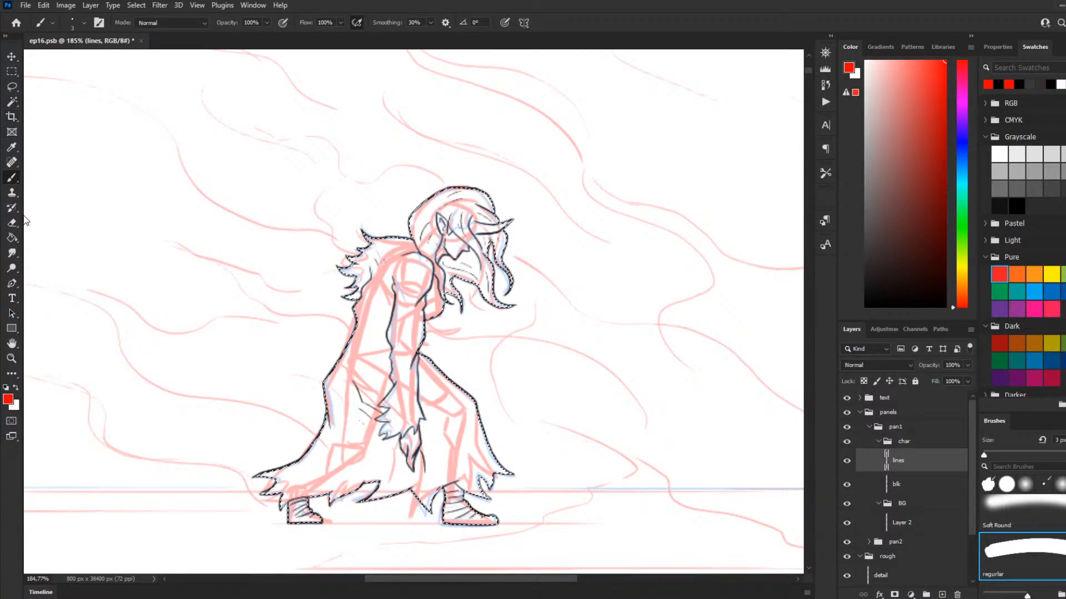
left_click(12, 238)
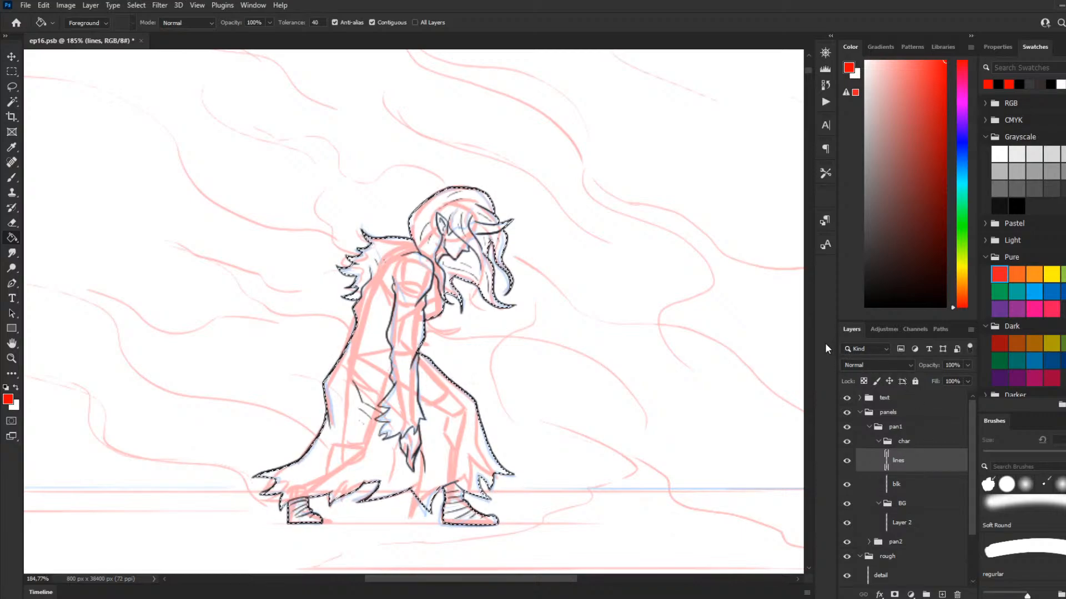
Step: Fill the selected character silhouette with black on the blk layer
left_click(897, 486)
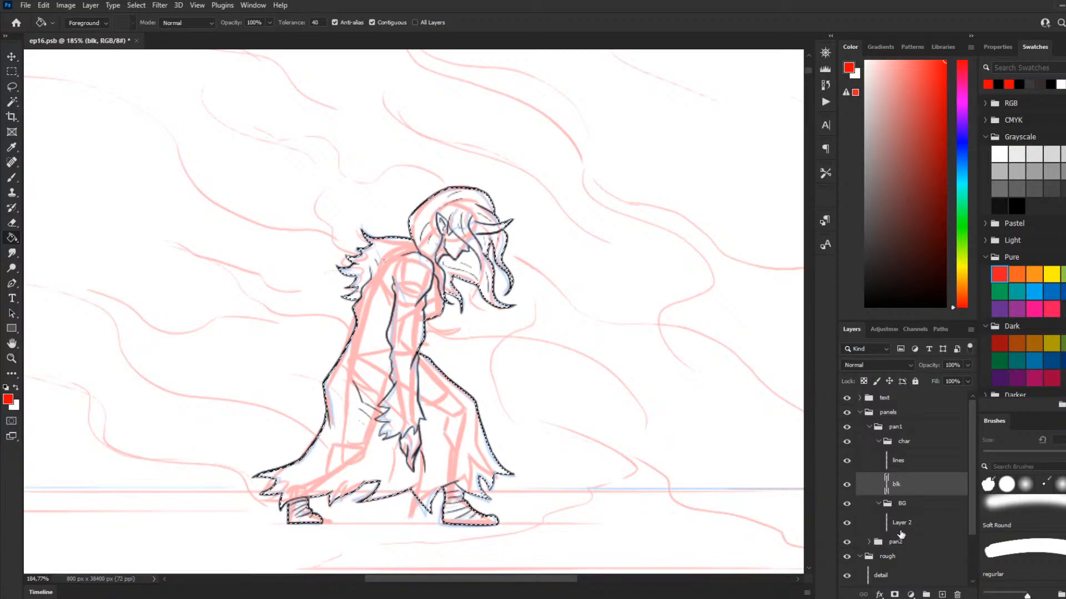
left_click(12, 180)
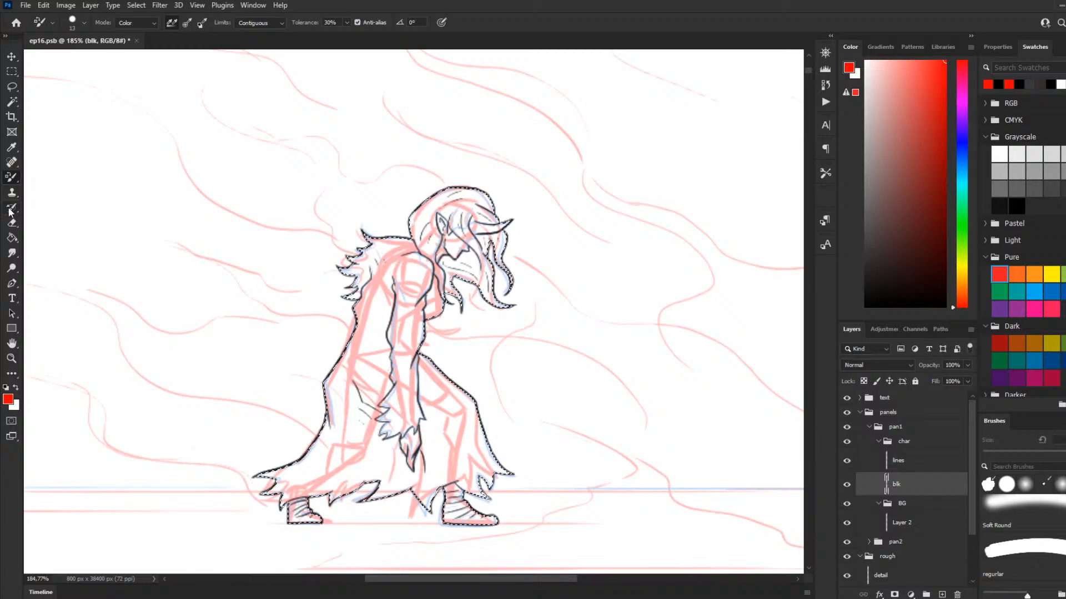
key("shift+b")
key("shift+b")
key("shift+b")
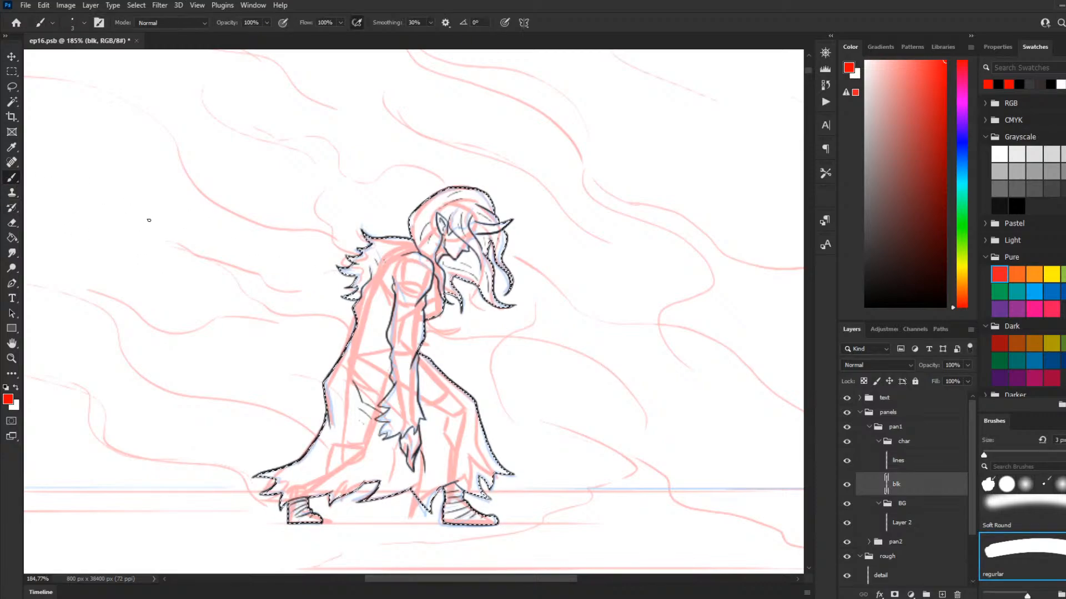
left_click(902, 462)
left_click(906, 485)
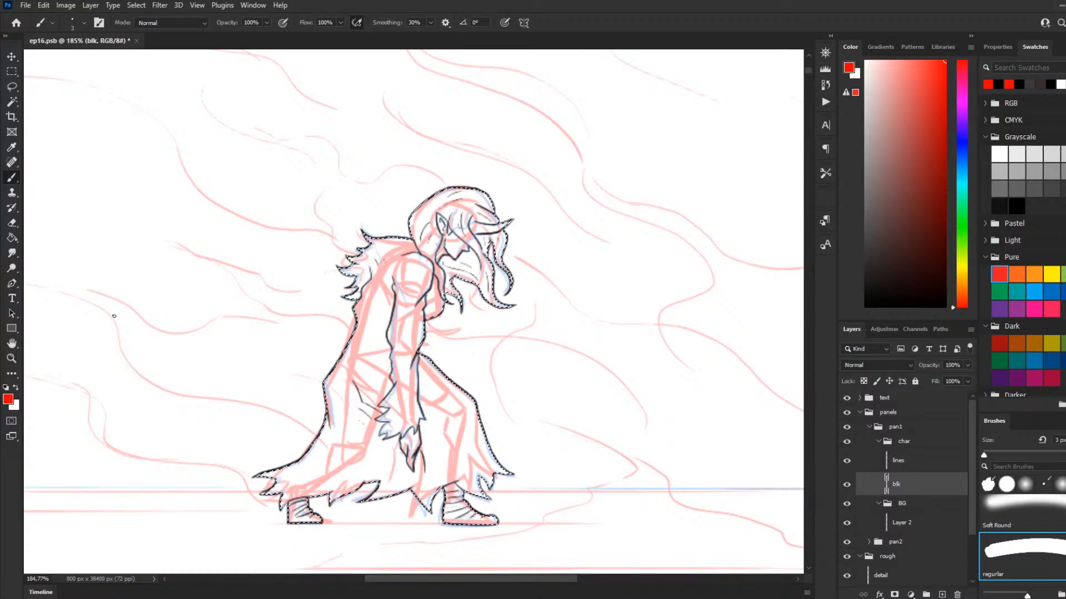
key("d")
key("g")
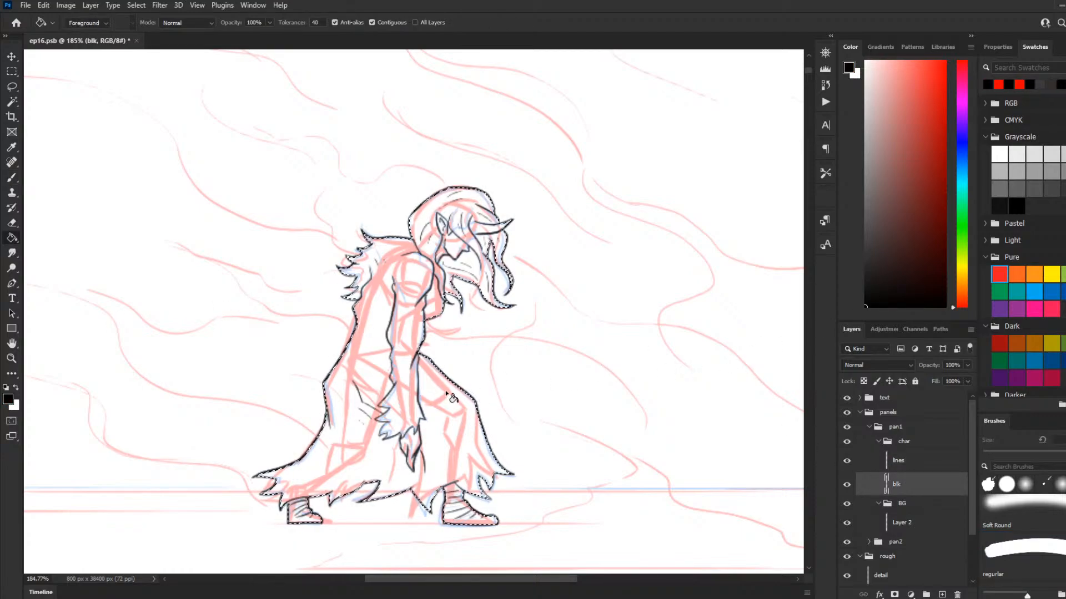
left_click(504, 476)
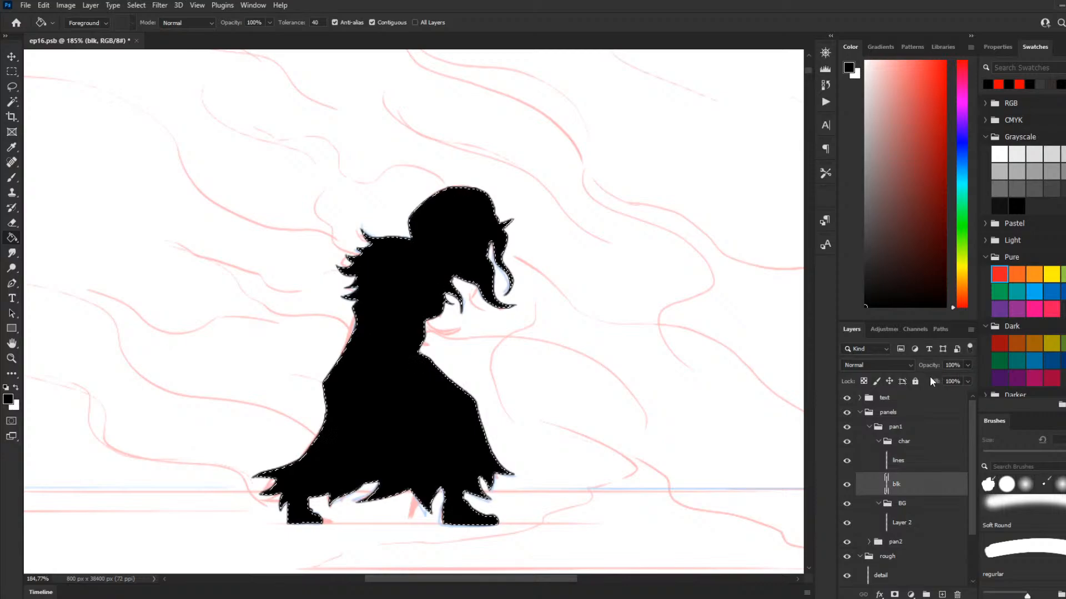
Step: Hide the blk layer
key("ctrl+comma")
left_click(847, 486)
left_click(847, 485)
Step: Duplicate the lines layer, rename the copy fill, and place it directly beneath the lines layer
left_click(913, 465)
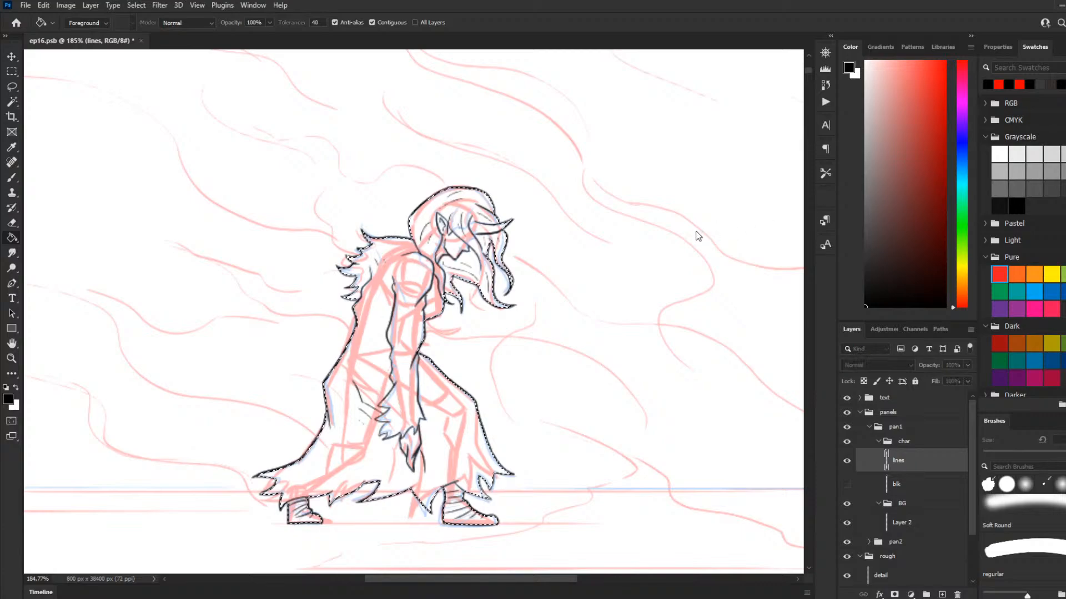
key("ctrl+j")
double_click(908, 466)
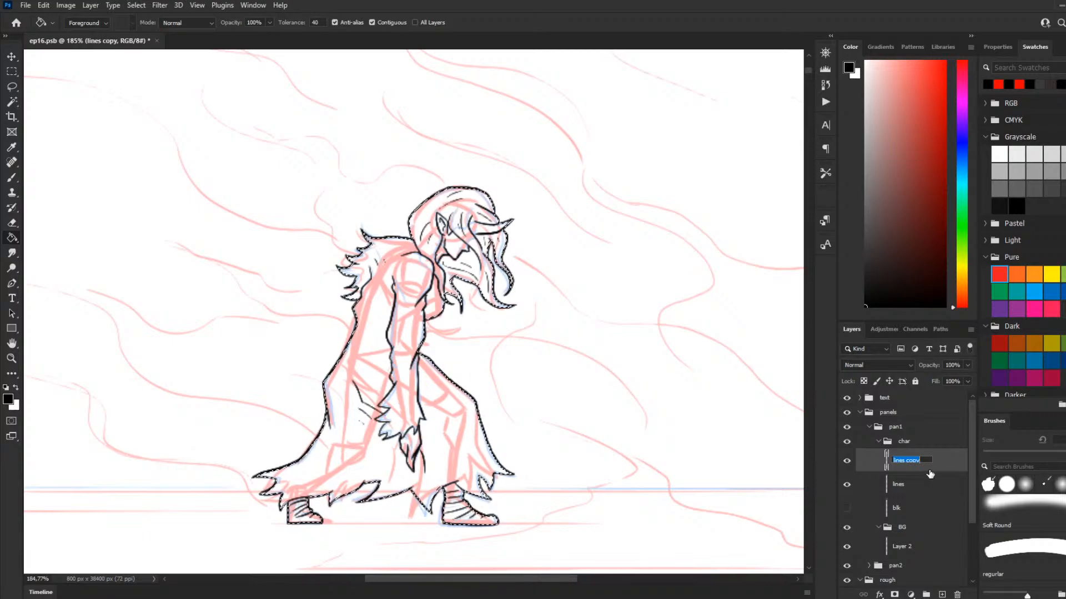
type("fill")
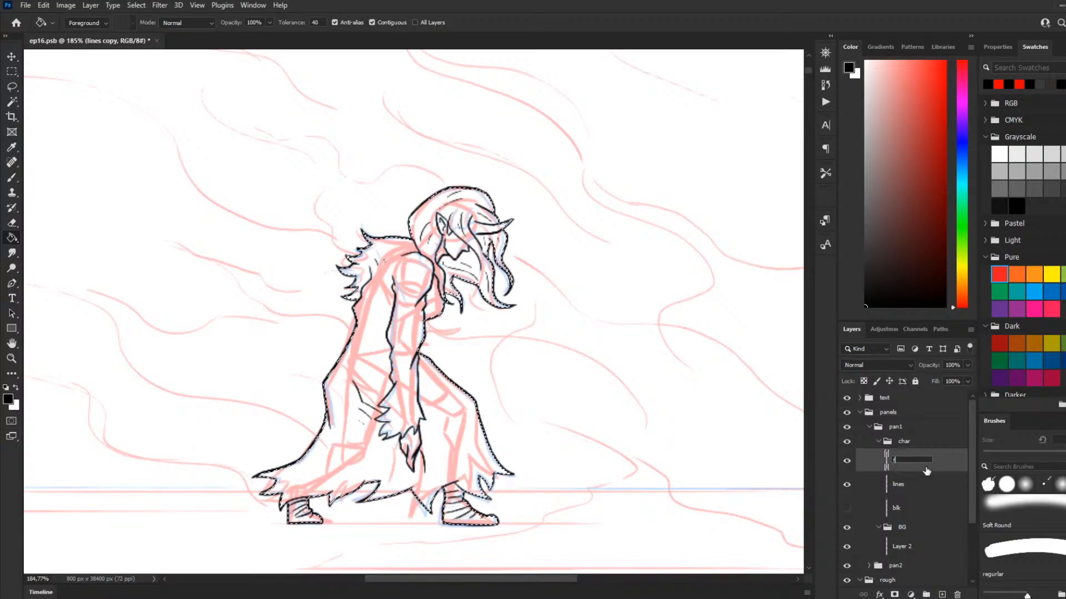
key("Return")
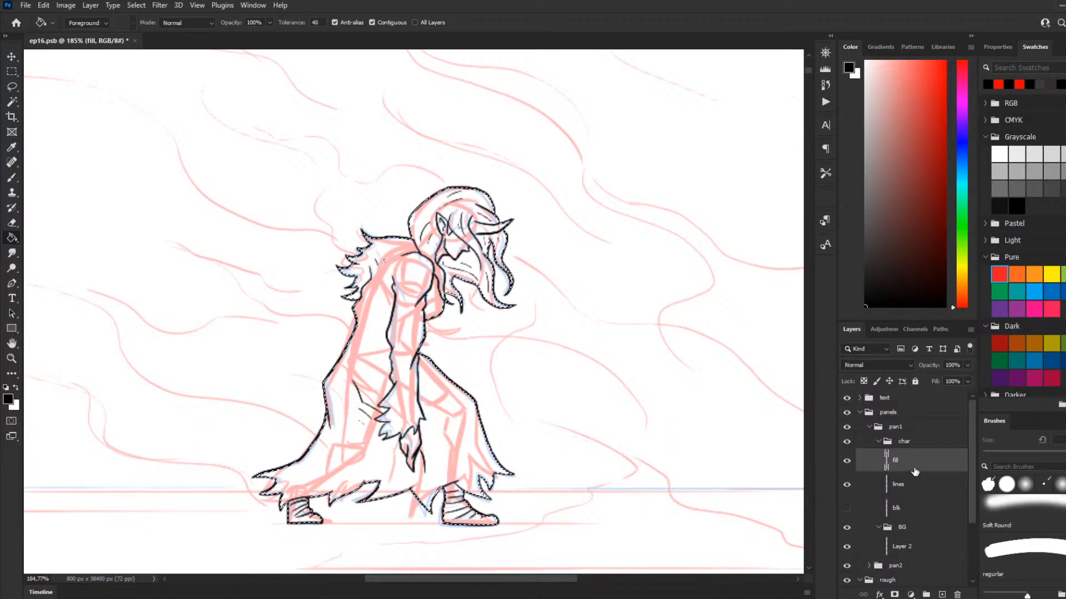
left_click_drag(915, 467, 913, 492)
Step: Clear the selection and fill the cloak with the dark red swatch on the fill layer
scroll(552, 477, "down", 6)
scroll(494, 414, "down", 1)
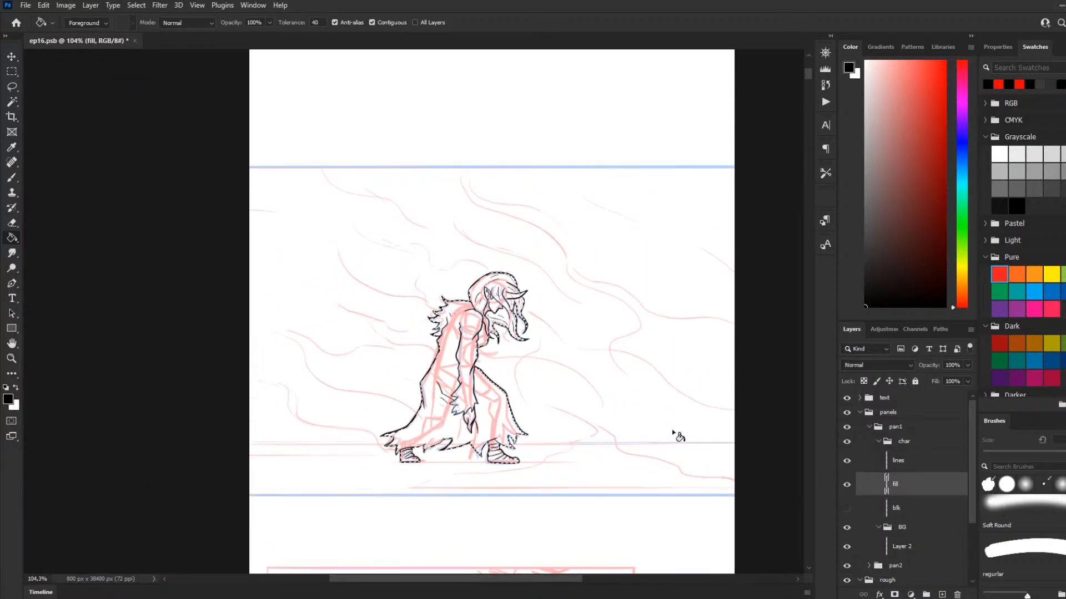
left_click(1001, 342)
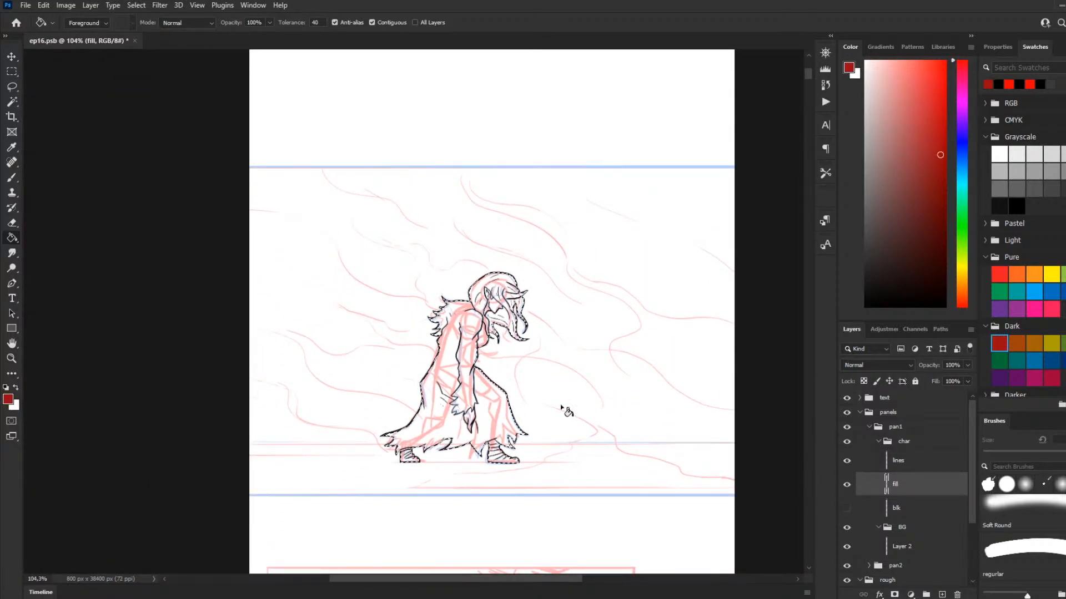
left_click(16, 71)
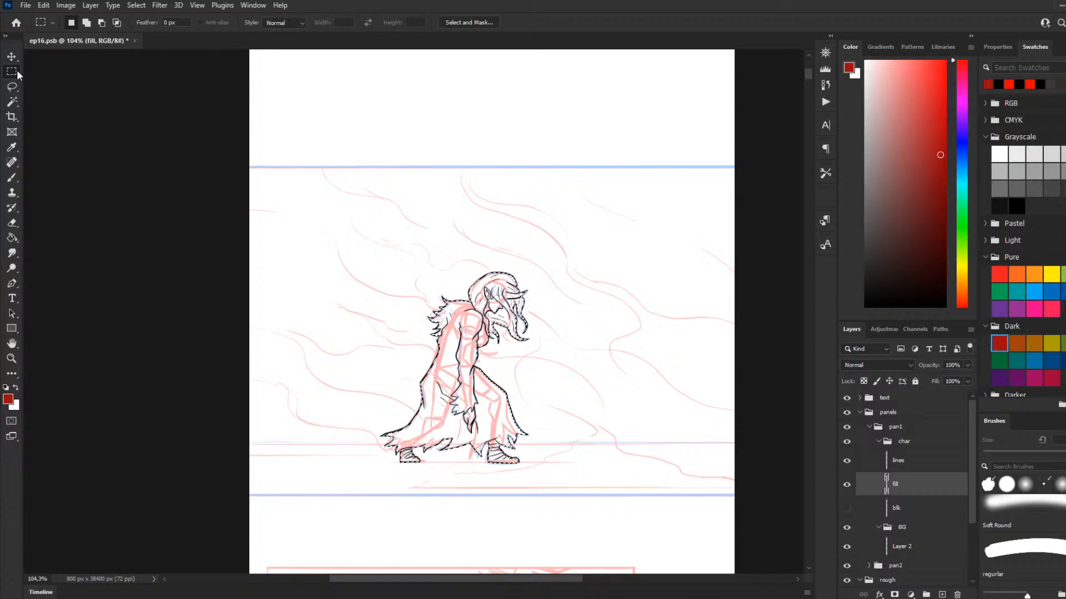
left_click(11, 178)
scroll(570, 437, "up", 1)
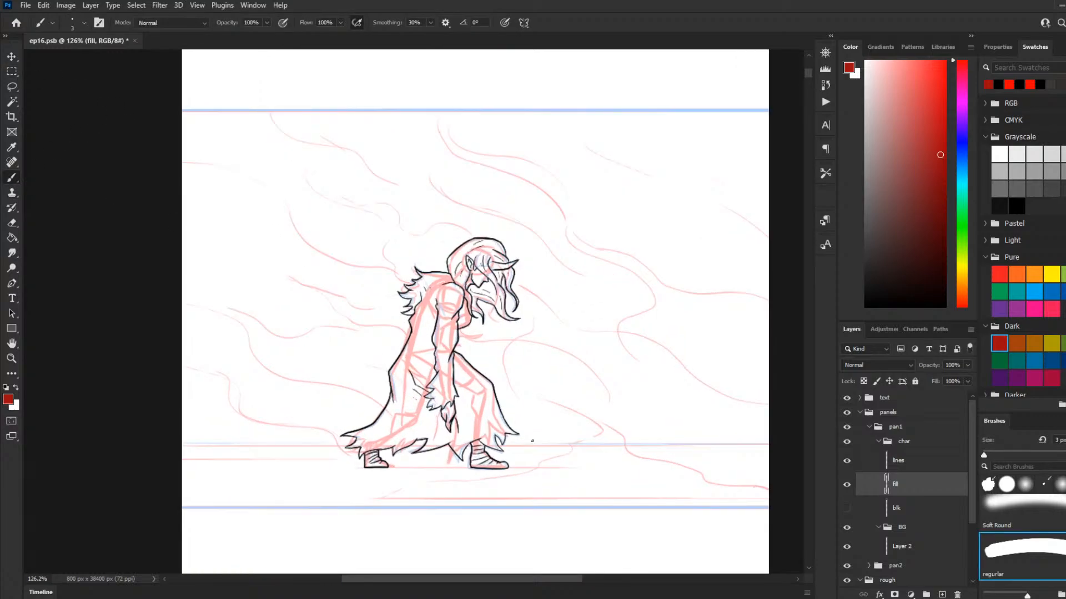
key("g")
left_click(495, 429)
scroll(552, 436, "up", 2)
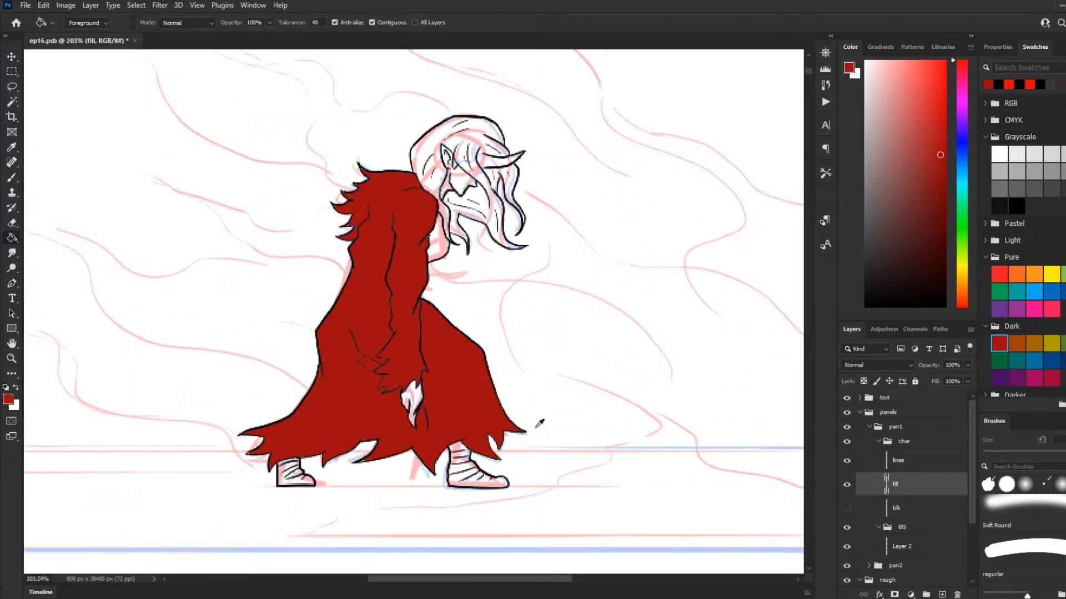
Step: Fill the character's hand with the dark gray swatch from the favs group
scroll(1005, 197, "down", 5)
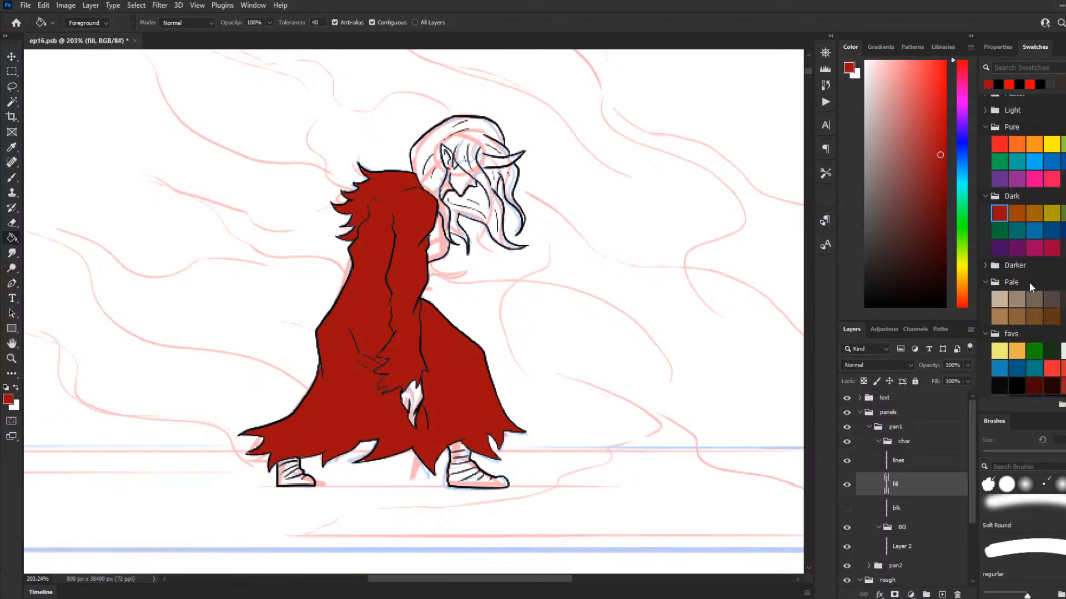
left_click(1000, 321)
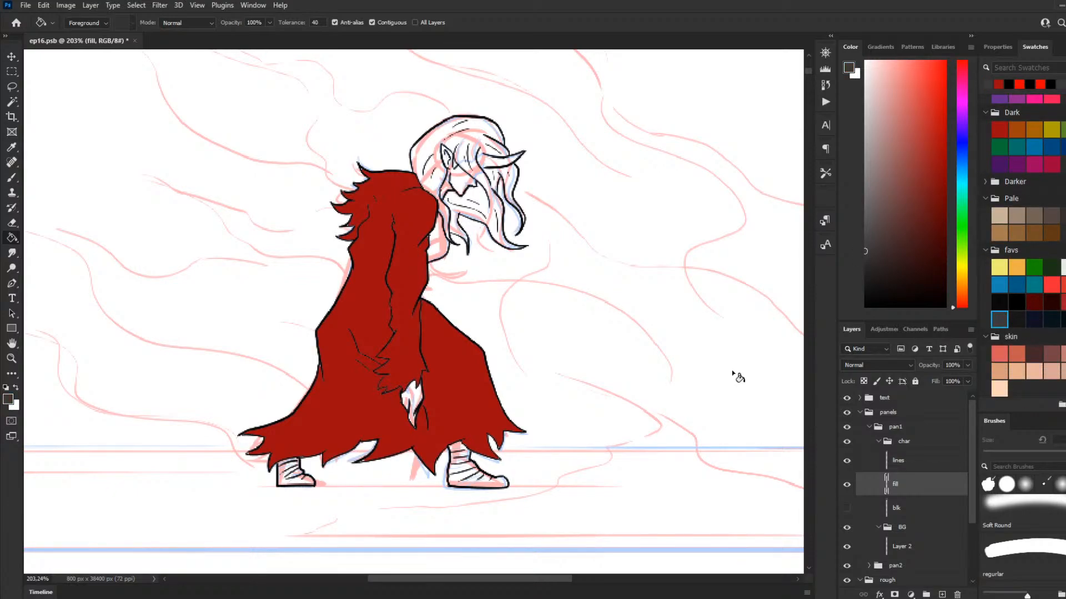
left_click(414, 399)
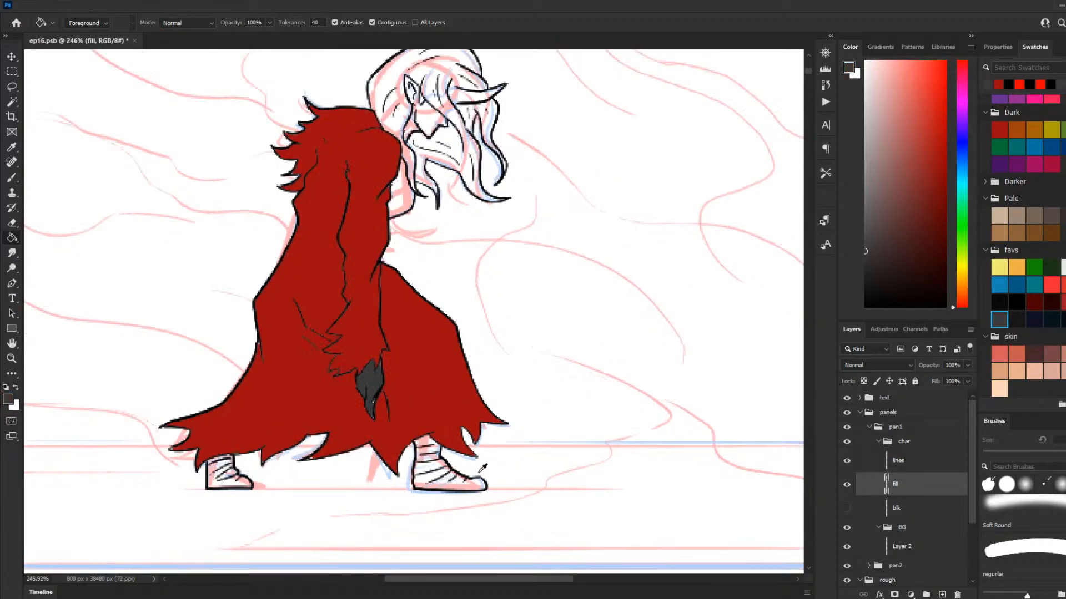
Step: Color both wrapped feet with the lightest Pale beige swatch, brushing in the areas between the wrap lines
scroll(645, 470, "down", 3)
left_click(999, 218)
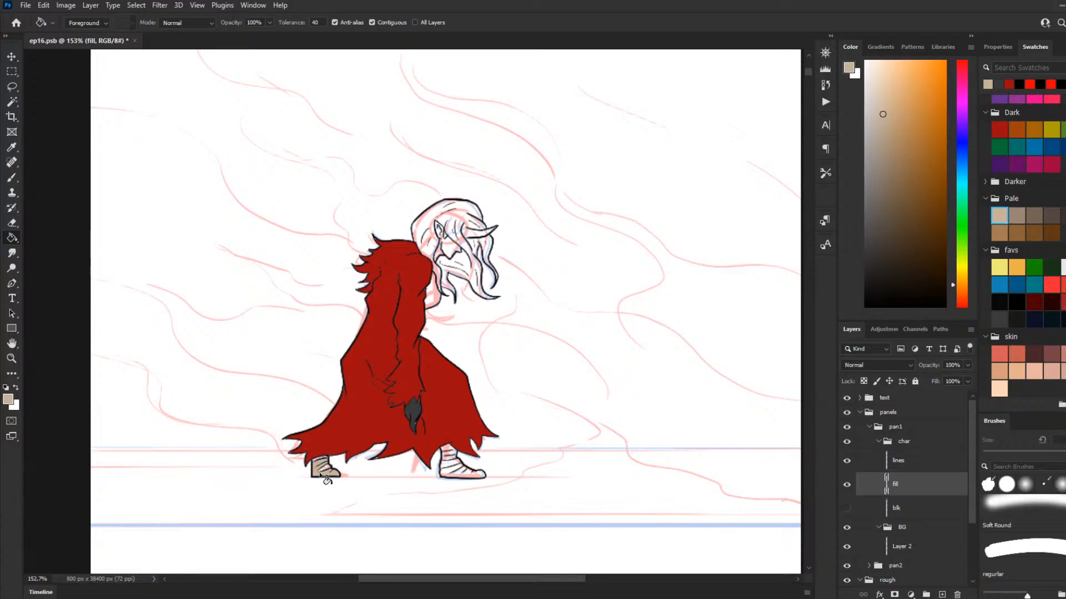
scroll(327, 481, "up", 3)
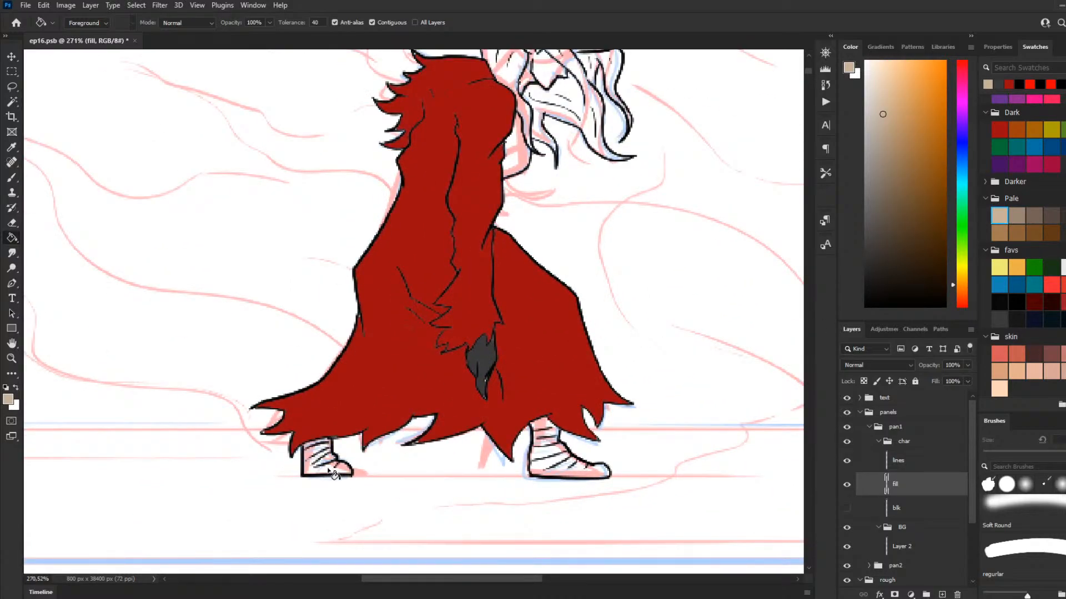
left_click(331, 472)
key("b")
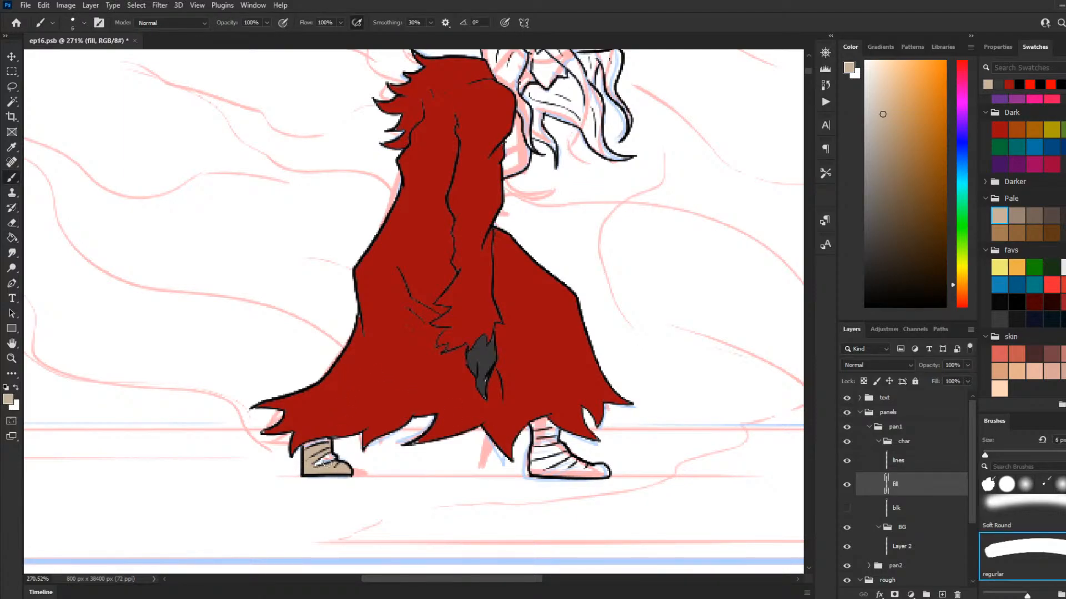
left_click_drag(317, 456, 321, 472)
mouse_move(530, 422)
left_mouse_down()
mouse_move(549, 433)
mouse_move(534, 435)
mouse_move(549, 444)
mouse_move(537, 439)
mouse_move(532, 473)
mouse_move(583, 473)
mouse_move(561, 471)
mouse_move(553, 441)
mouse_move(602, 473)
left_mouse_up()
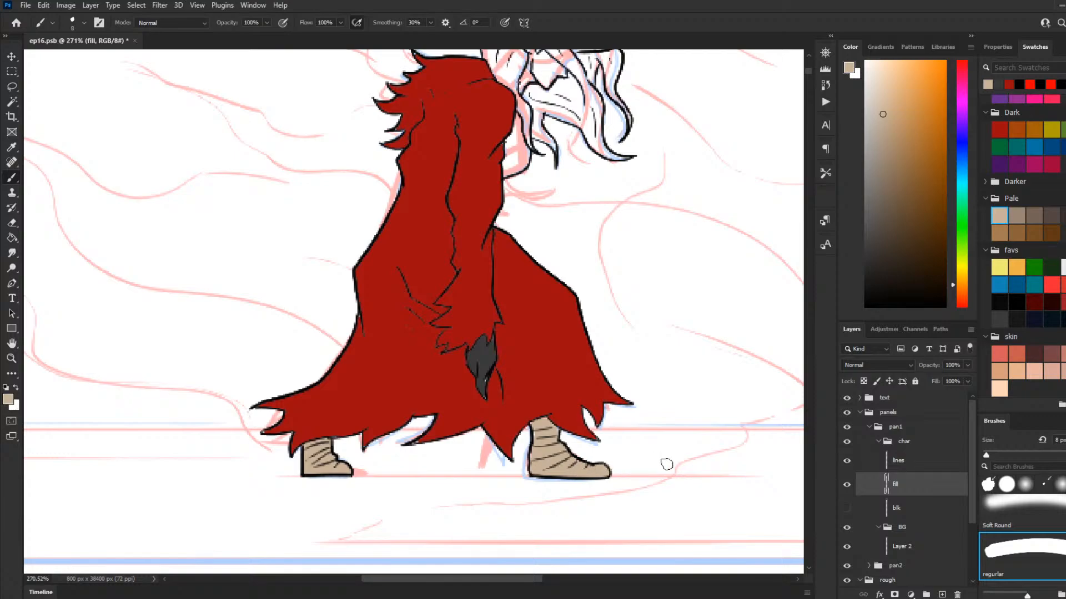
Step: Touch up the hand's unfilled edges with a dark gray brush
left_click(1001, 319)
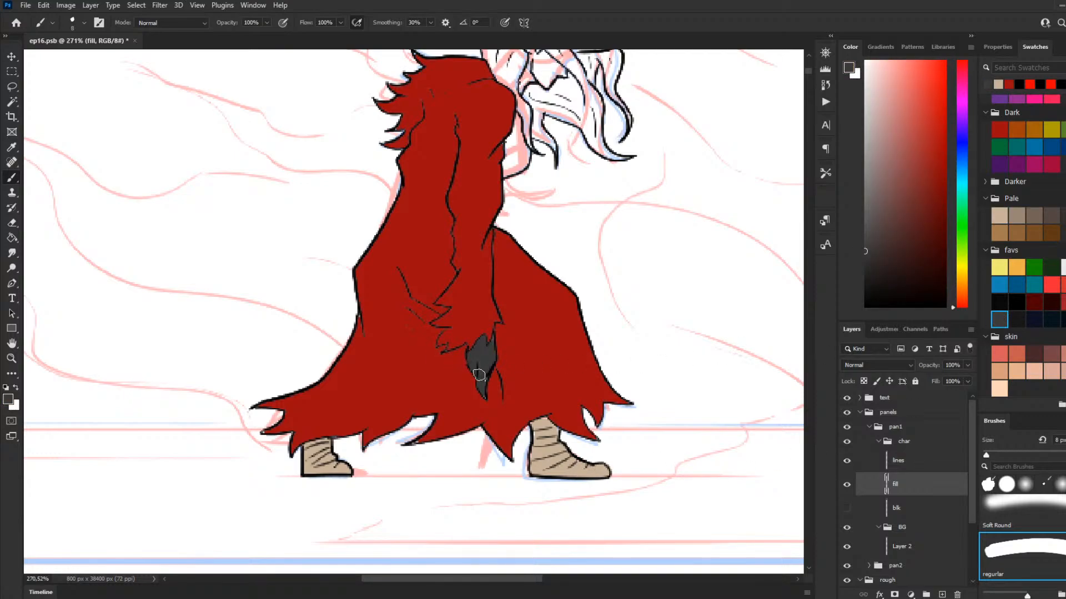
mouse_move(479, 375)
left_mouse_down()
mouse_move(486, 383)
mouse_move(481, 362)
mouse_move(484, 394)
mouse_move(475, 360)
left_mouse_up()
scroll(432, 339, "down", 5)
Step: Paint the horn on the character's forehead dark gray out to its tip
scroll(550, 374, "up", 5)
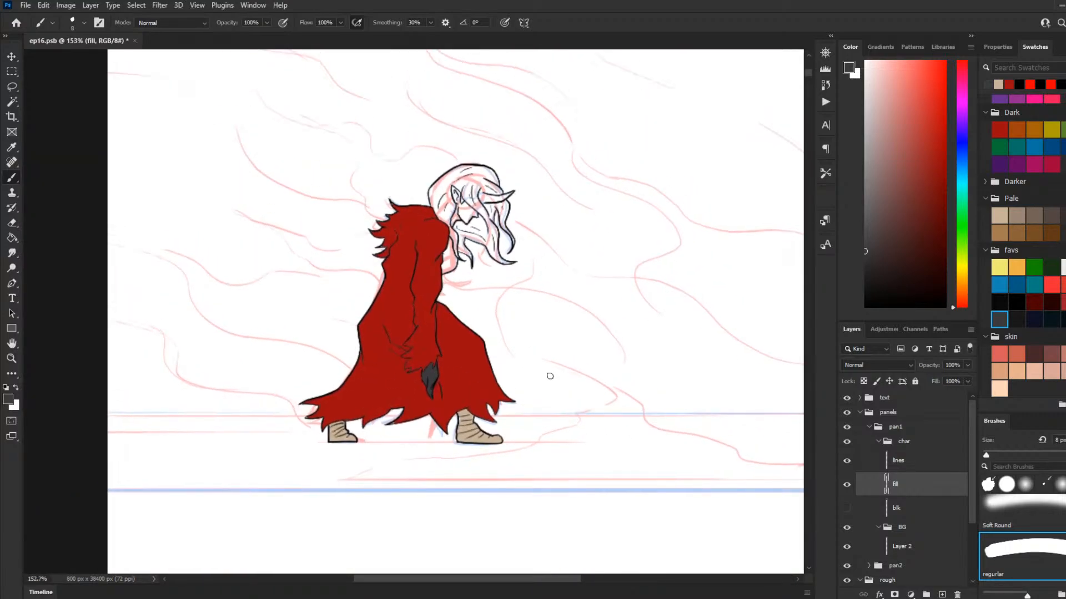
scroll(461, 252, "up", 2)
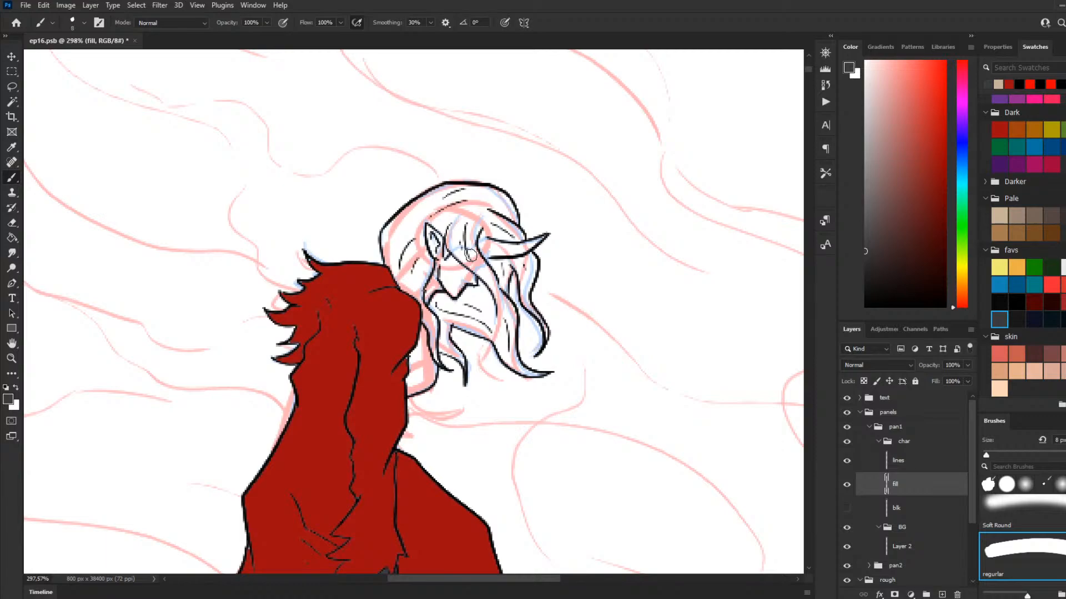
mouse_move(478, 237)
left_mouse_down()
mouse_move(519, 249)
mouse_move(487, 241)
mouse_move(509, 248)
mouse_move(502, 253)
mouse_move(517, 248)
mouse_move(481, 245)
mouse_move(537, 244)
left_mouse_up()
key("ctrl+z")
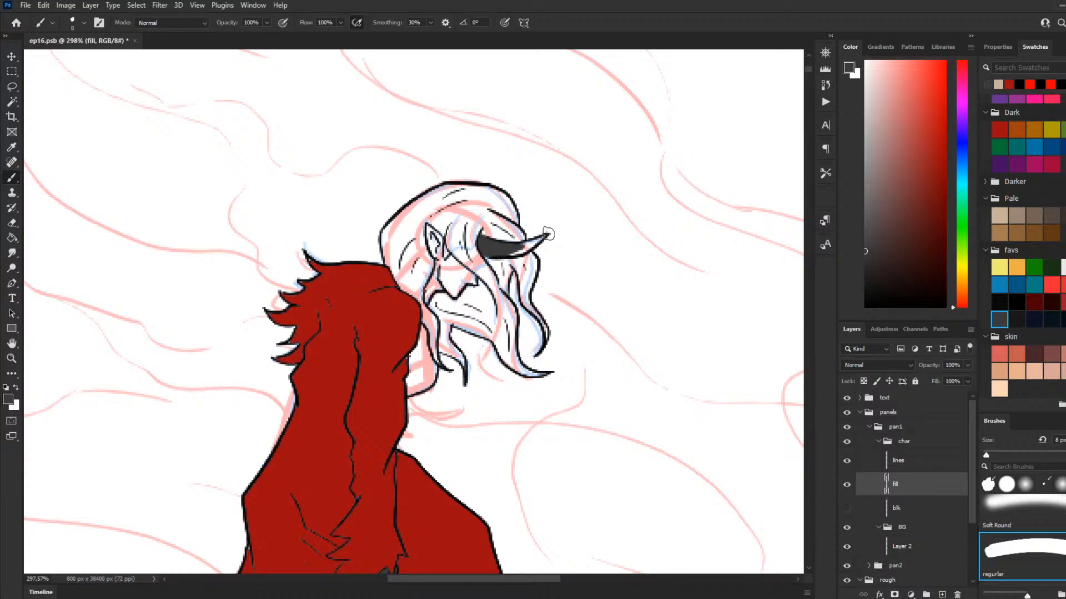
mouse_move(541, 241)
left_mouse_down()
mouse_move(515, 250)
mouse_move(525, 260)
mouse_move(511, 251)
mouse_move(544, 235)
mouse_move(535, 242)
left_mouse_up()
left_click(525, 244)
Step: Paint the character's ear, jaw and face dark gray within the line art
mouse_move(427, 228)
left_mouse_down()
mouse_move(433, 253)
mouse_move(440, 236)
mouse_move(439, 260)
mouse_move(433, 234)
mouse_move(438, 257)
mouse_move(431, 248)
mouse_move(441, 235)
mouse_move(449, 271)
left_mouse_up()
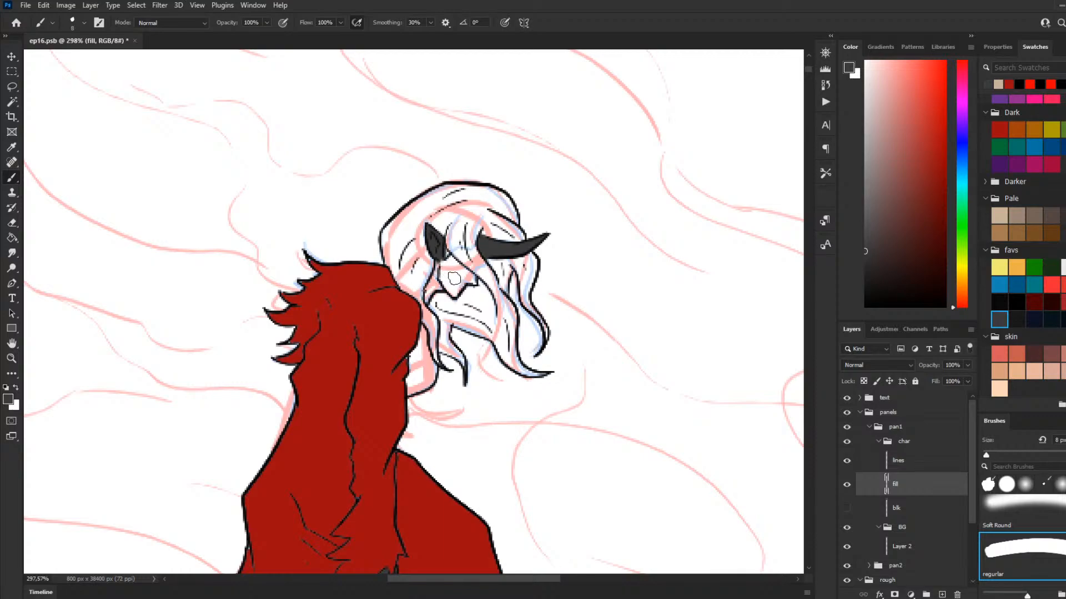
mouse_move(427, 300)
left_mouse_down()
mouse_move(440, 278)
mouse_move(428, 298)
mouse_move(442, 257)
mouse_move(433, 286)
left_mouse_up()
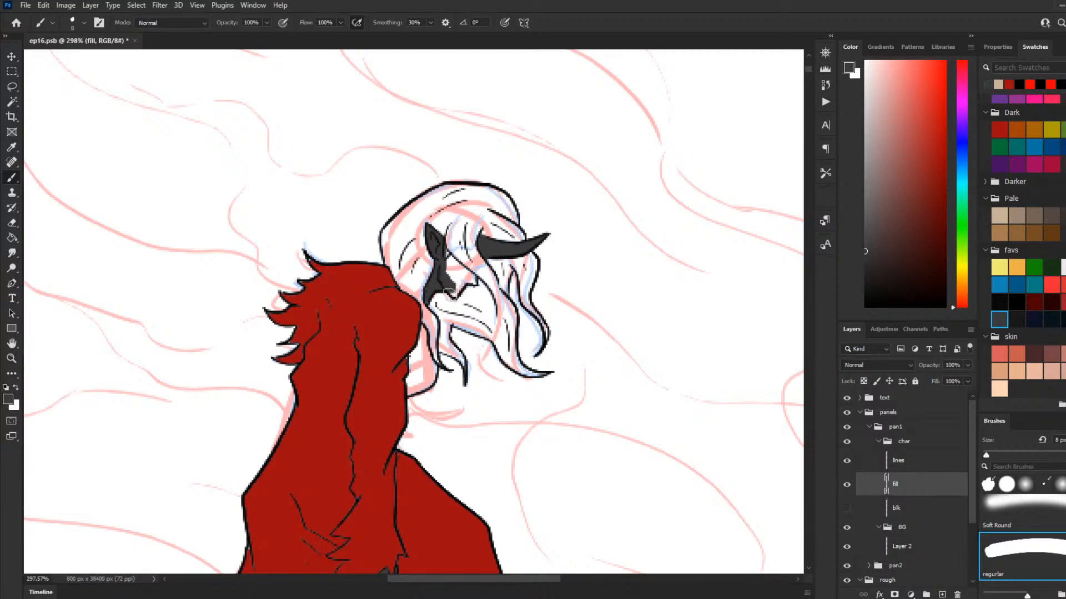
left_click_drag(452, 293, 468, 276)
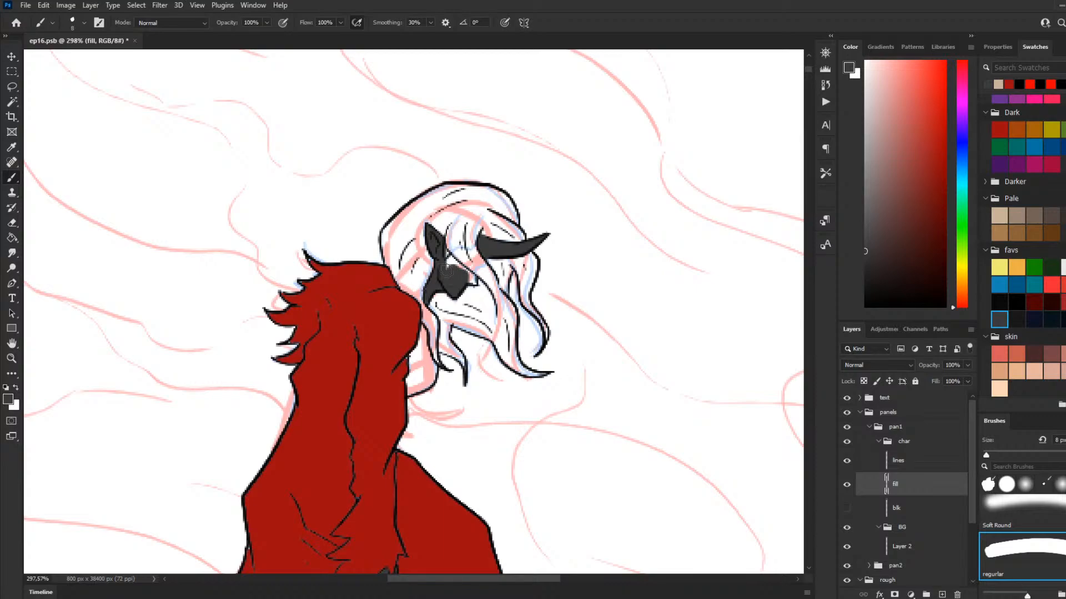
left_click_drag(451, 259, 466, 272)
left_click_drag(470, 282, 454, 294)
Step: Fill the hair with the bright red favs swatch and brush in the gaps left in the strands
key("g")
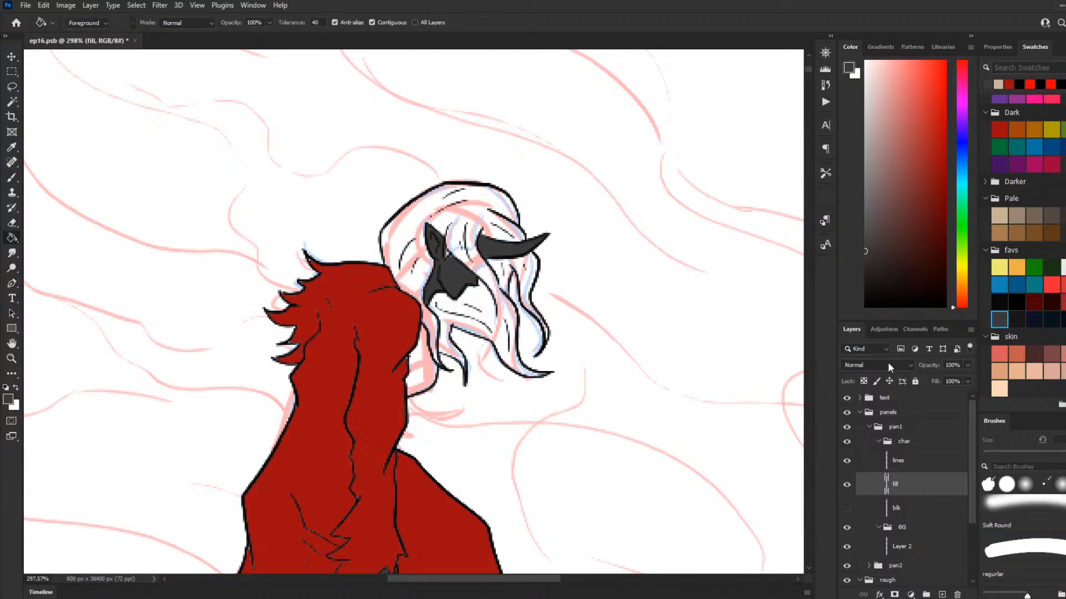
left_click(1052, 285)
left_click(472, 231)
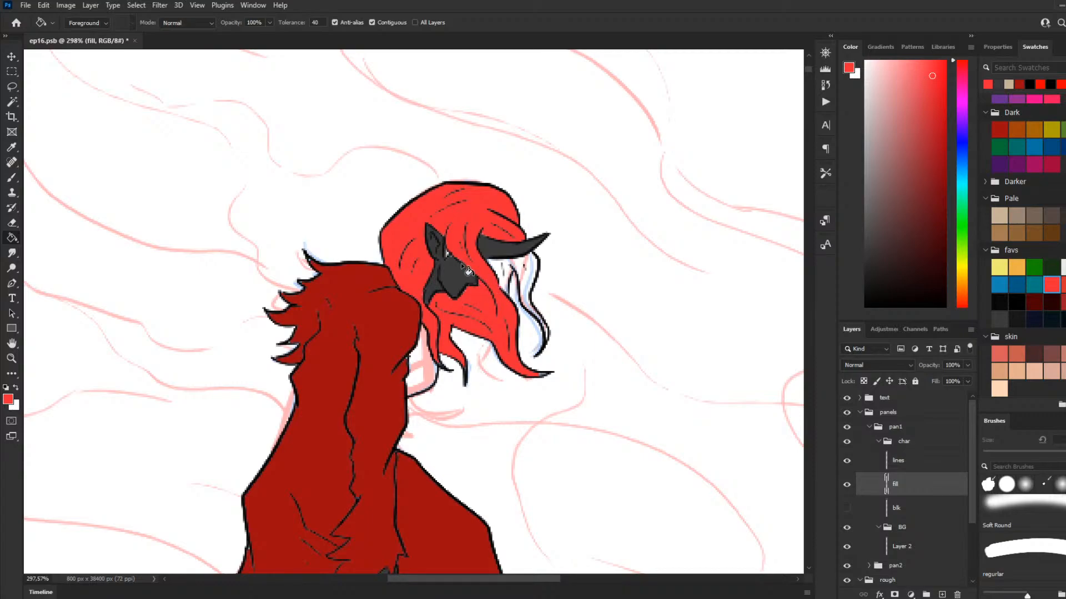
left_click(519, 267)
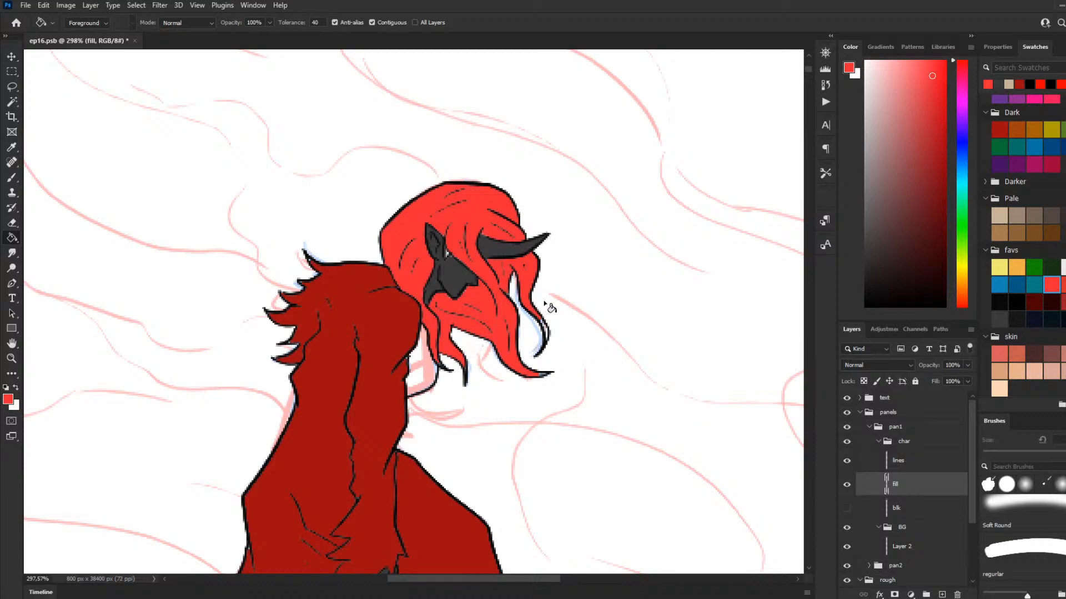
key("b")
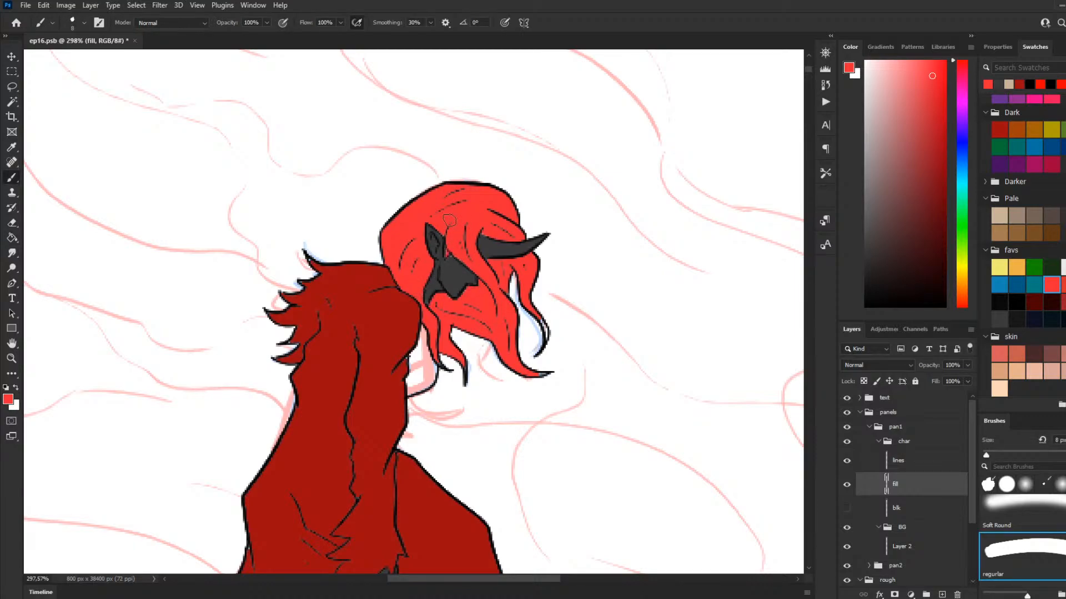
left_click_drag(538, 326, 545, 338)
left_click_drag(546, 331, 524, 293)
Step: Fill the small chest area beneath the hair with the muted dark red favs swatch
left_click(1039, 303)
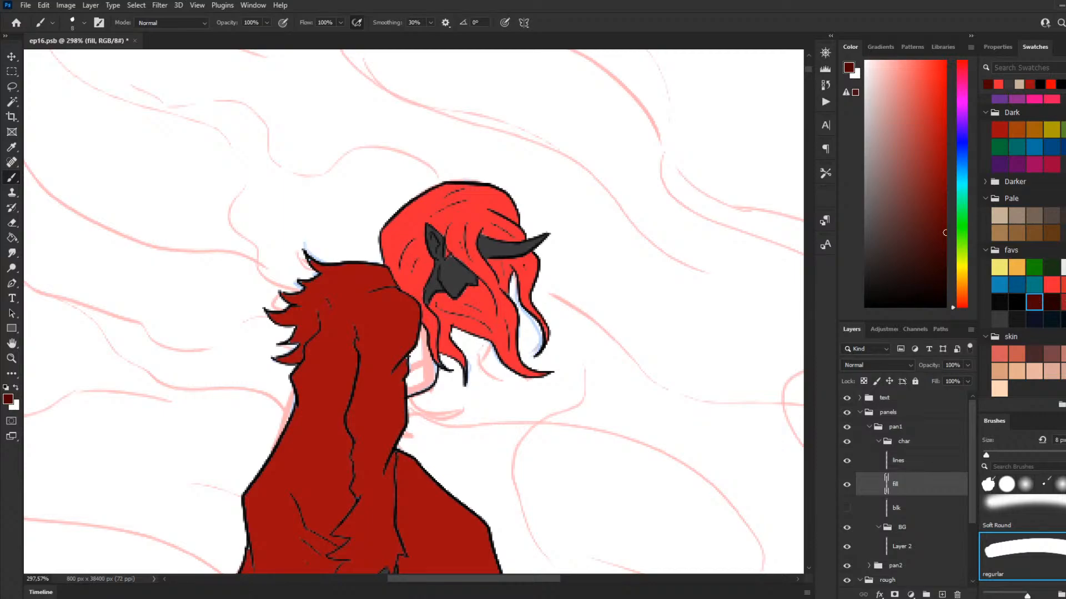
left_click(1061, 303)
key("g")
left_click(420, 386)
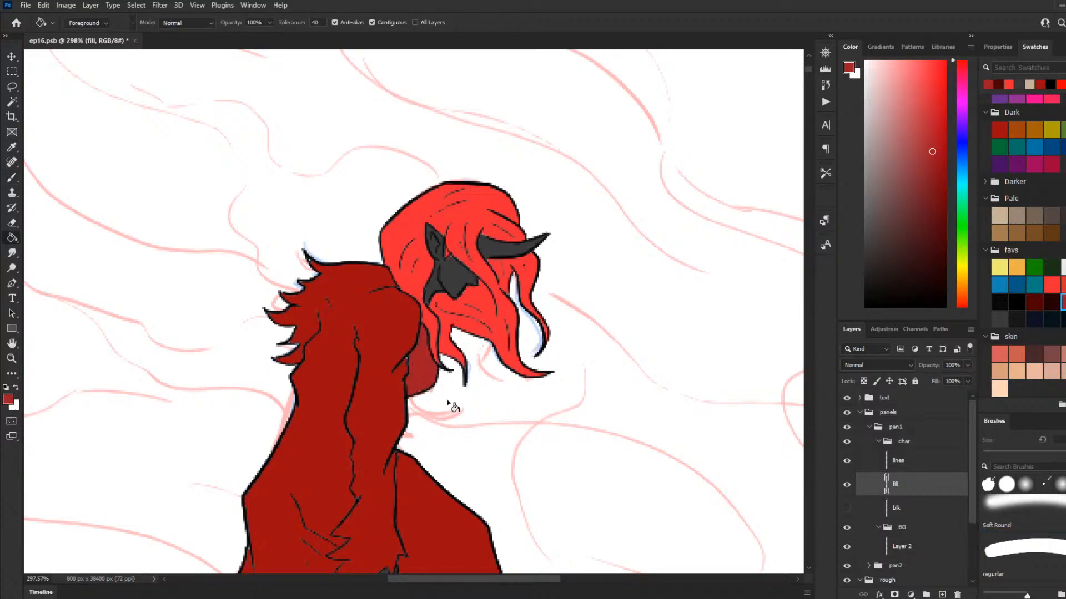
Step: Sample the cloak's red and fill the small chest area beneath the hair with it
key("b")
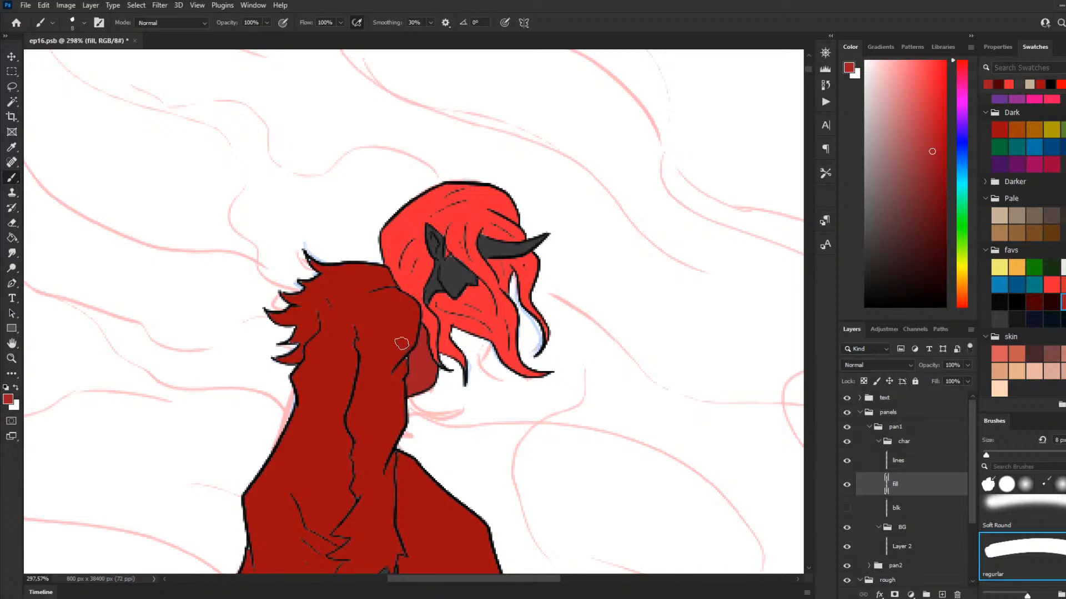
key("i")
left_click(408, 344)
key("b")
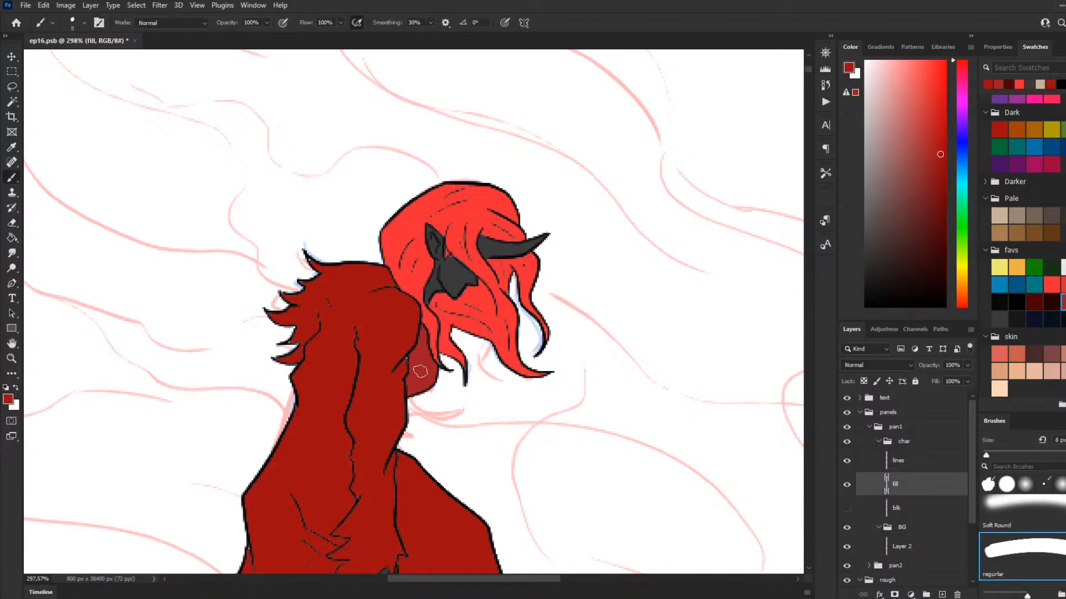
key("g")
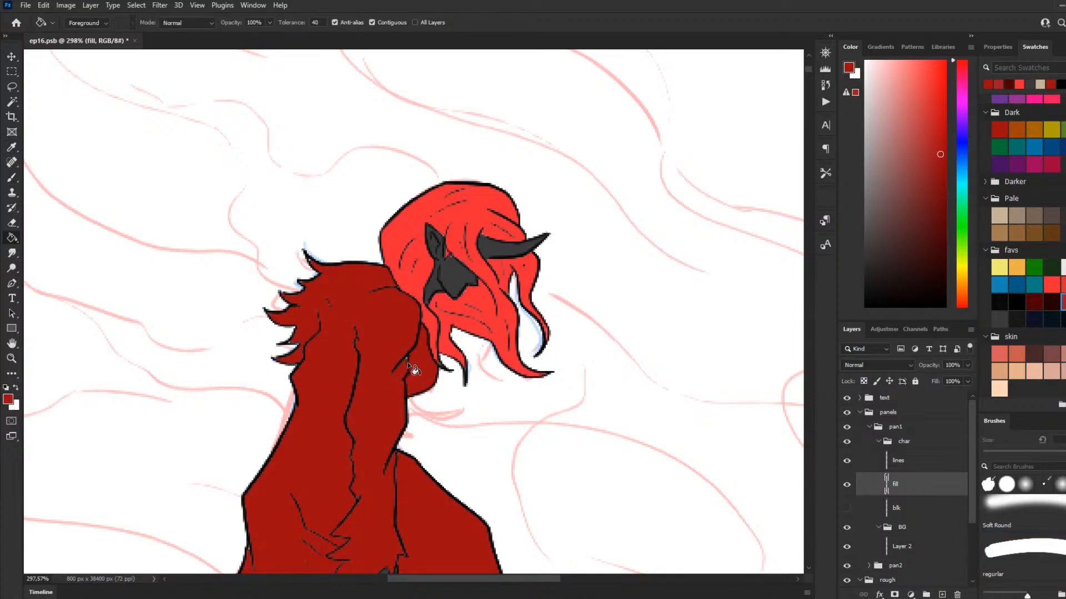
key("b")
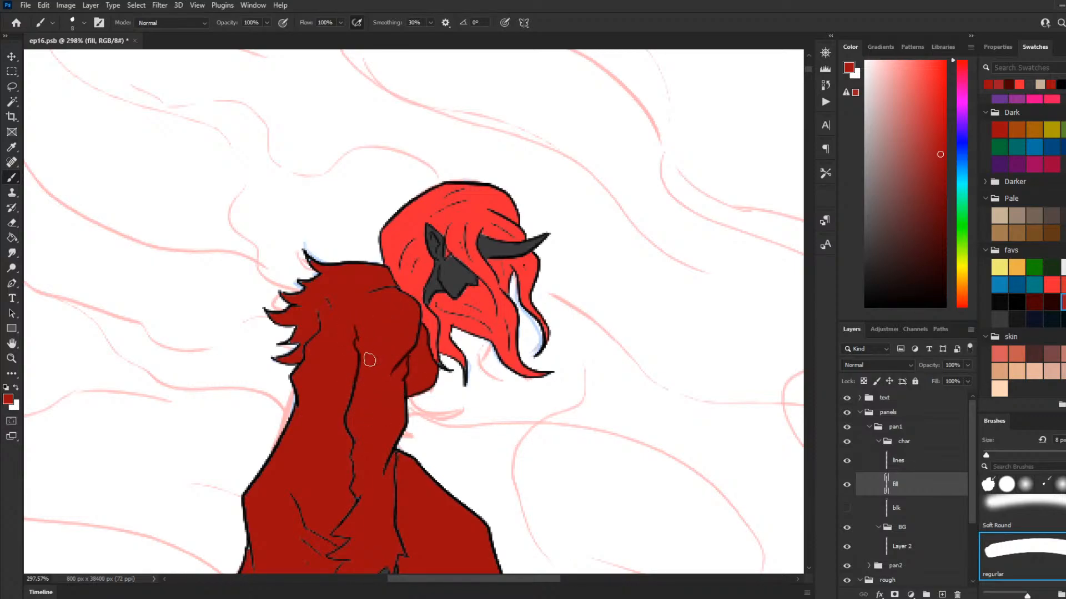
key("bracketright")
key("bracketright")
key("bracketright")
key("bracketright")
key("bracketright")
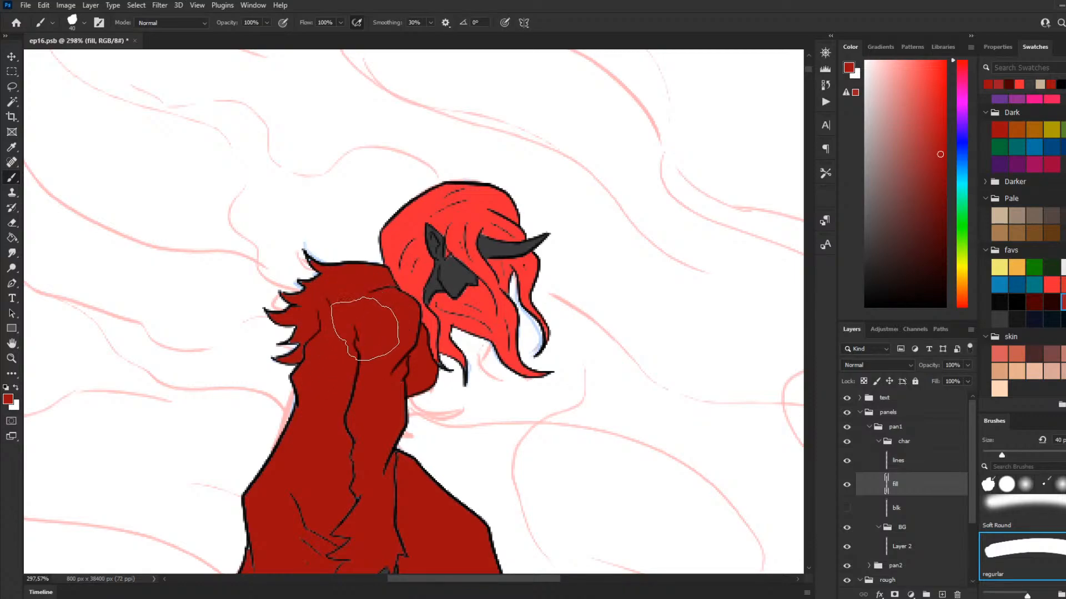
key("bracketleft")
key("bracketleft")
key("bracketleft")
key("bracketleft")
key("bracketleft")
key("bracketleft")
key("bracketleft")
key("bracketleft")
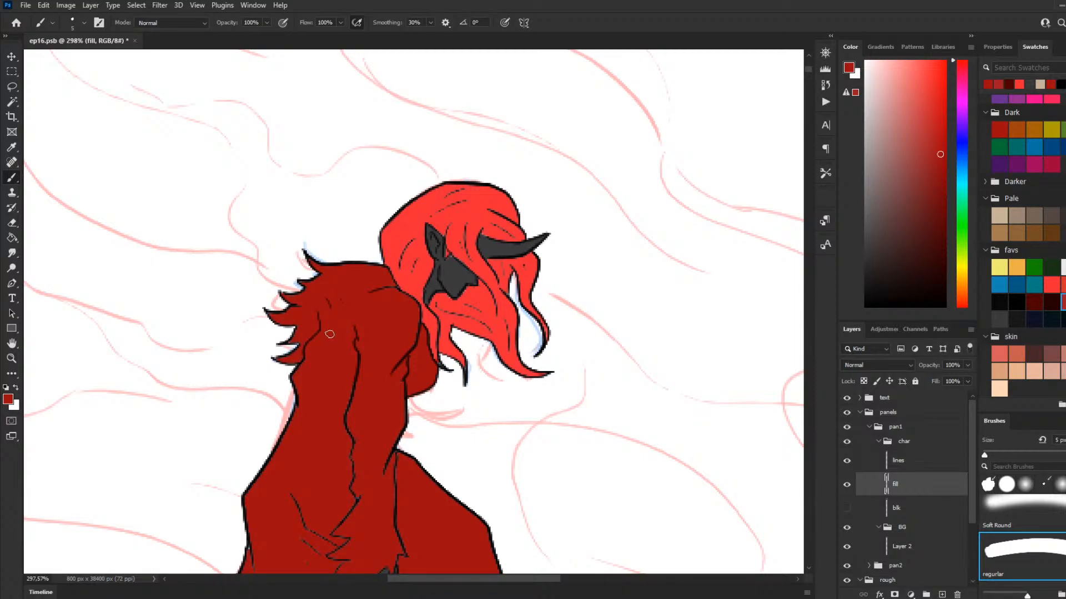
scroll(355, 313, "down", 3)
scroll(354, 430, "up", 2)
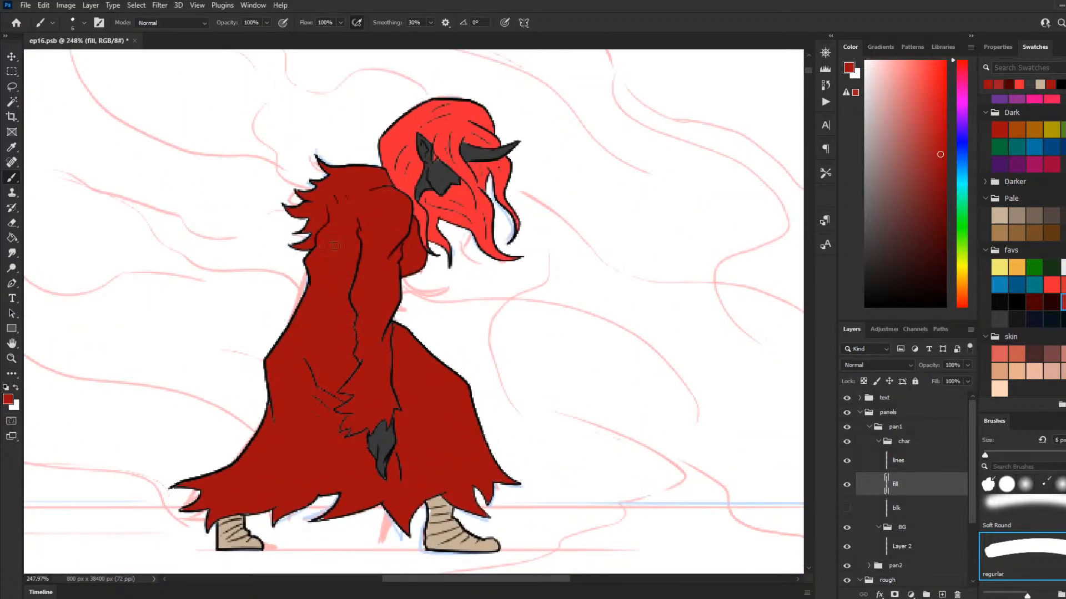
Step: Touch up the lower tip of the hand with the dark gray favs swatch and a 10 px brush
key("bracketright")
key("bracketright")
key("bracketright")
key("bracketright")
key("bracketright")
key("bracketright")
key("bracketleft")
key("bracketleft")
key("bracketleft")
left_click(999, 319)
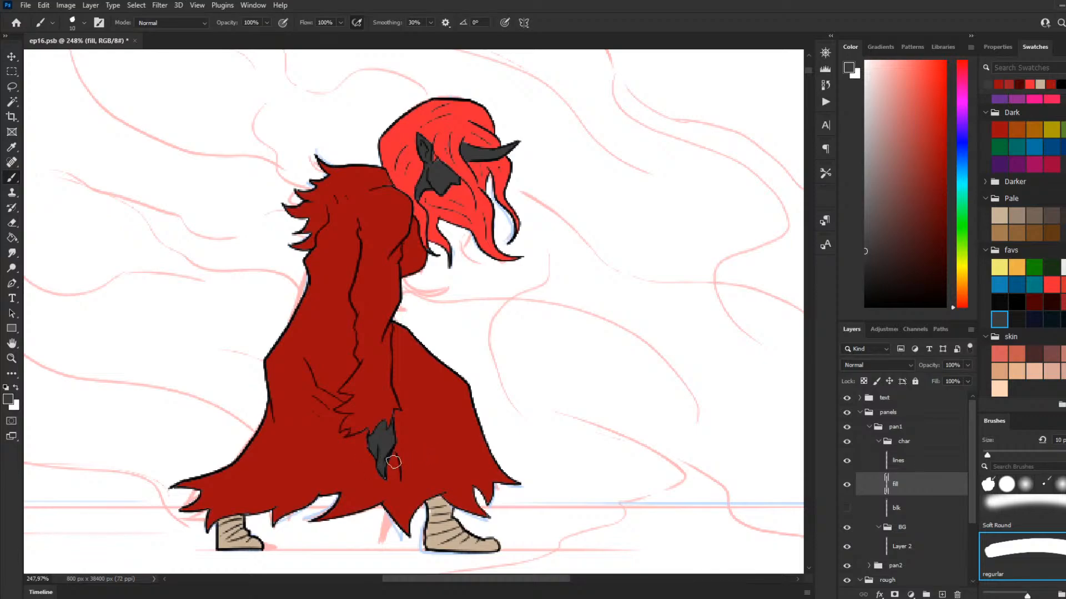
left_click_drag(386, 477, 387, 458)
Step: Add a layer named sh in the char group and place it between the lines and fill layers
left_click(897, 509)
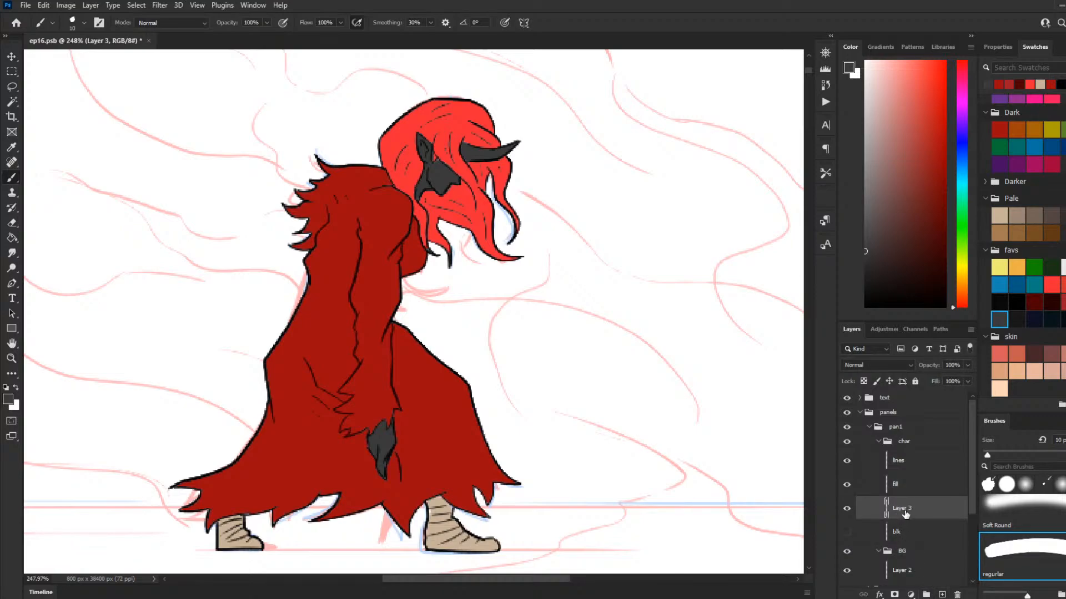
key("h")
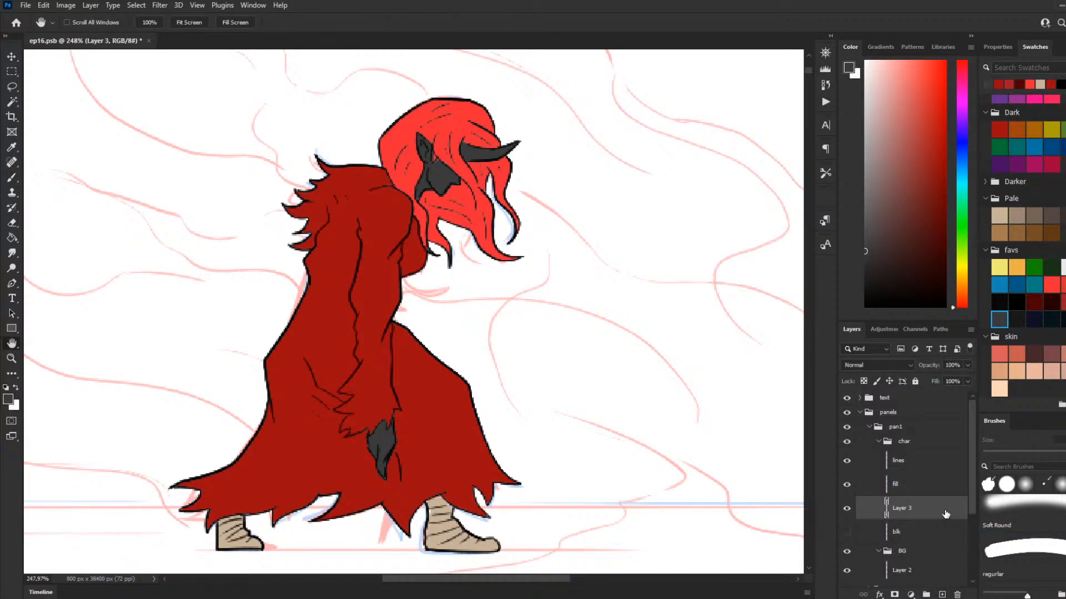
double_click(912, 510)
type("sh")
key("Return")
left_click_drag(919, 515, 910, 493)
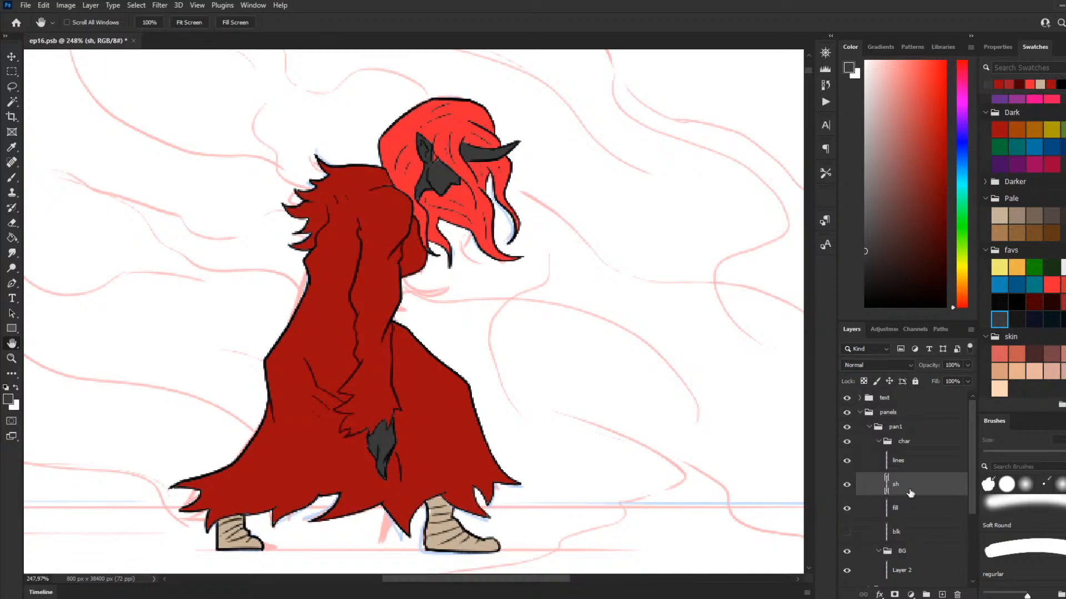
Step: Show the blk layer and ready black brush shading on the sh layer at 28% opacity
left_click(995, 305)
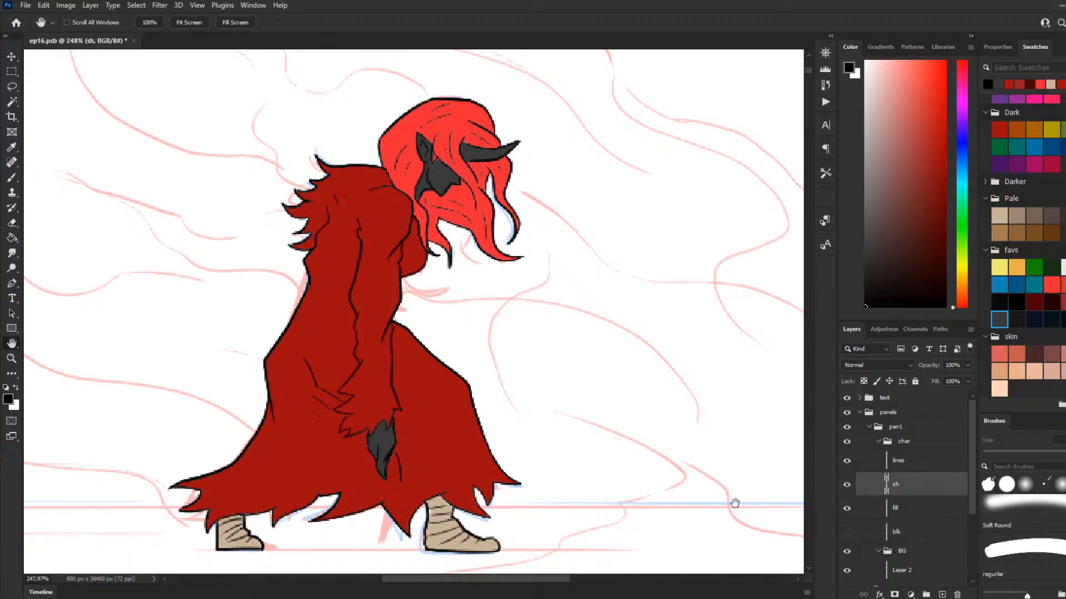
left_click(846, 532)
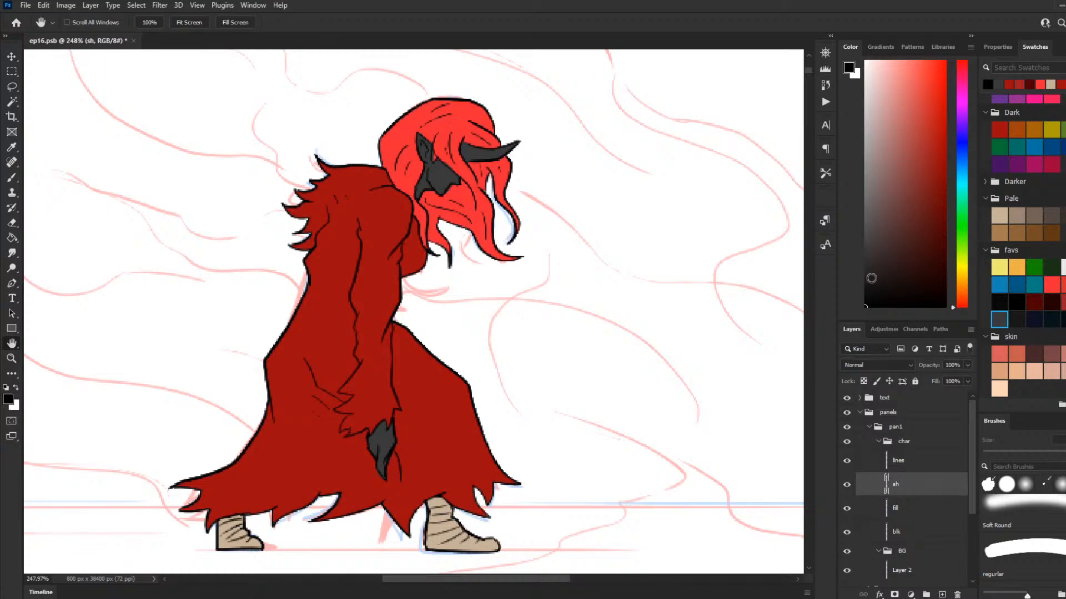
scroll(390, 505, "up", 1)
scroll(722, 529, "down", 1)
left_click(14, 177)
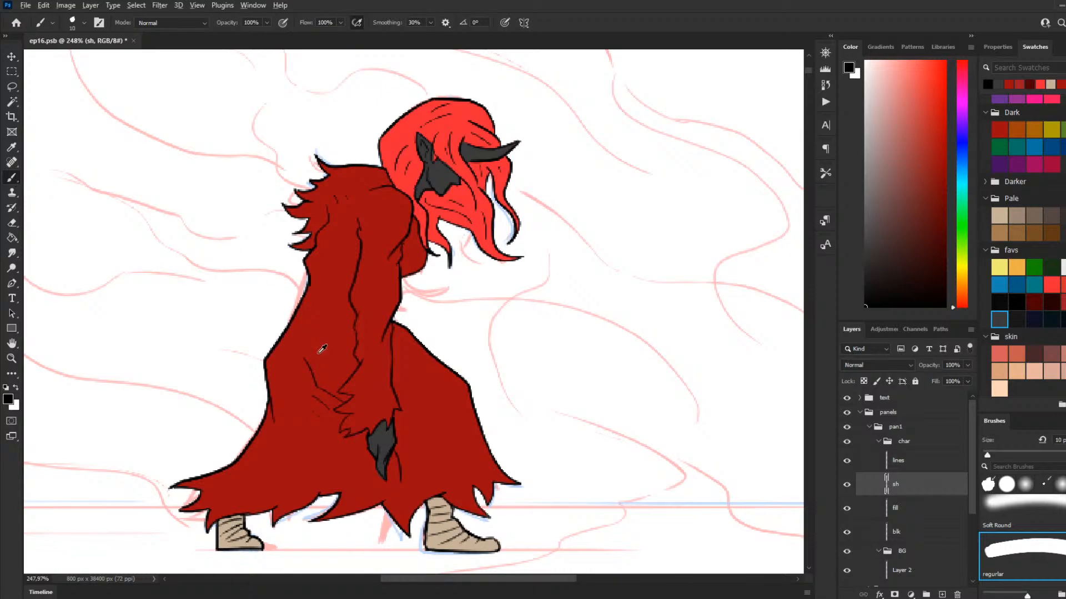
scroll(323, 361, "down", 5)
scroll(282, 471, "up", 4)
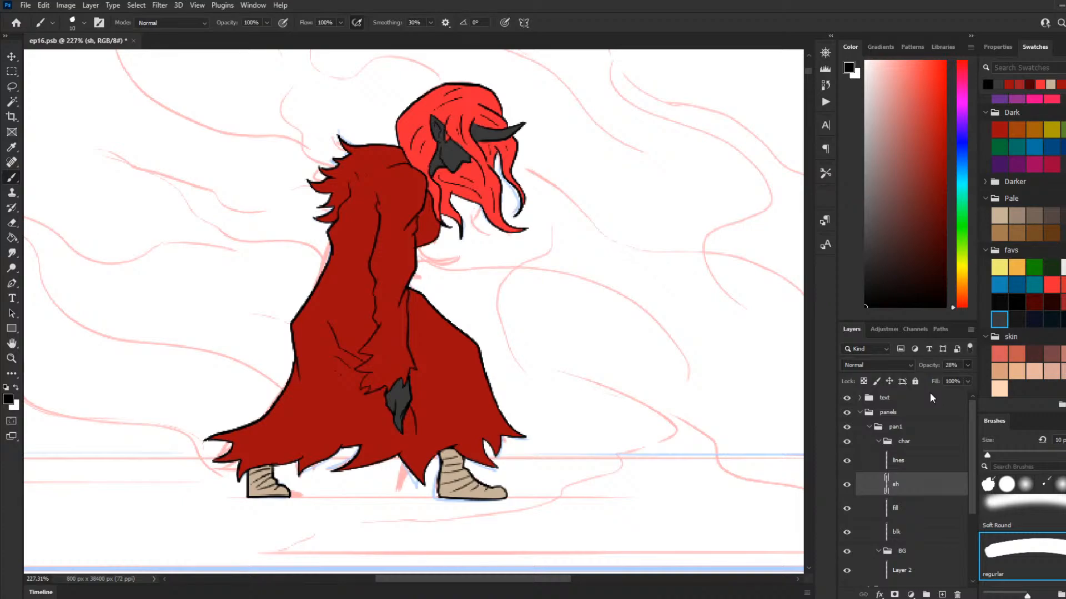
left_click_drag(930, 394, 927, 396)
Step: Shade the backs and undersides of both boots on the sh layer
mouse_move(286, 494)
left_mouse_down()
mouse_move(237, 490)
mouse_move(261, 495)
mouse_move(254, 473)
mouse_move(256, 498)
mouse_move(250, 491)
mouse_move(268, 493)
mouse_move(254, 492)
left_mouse_up()
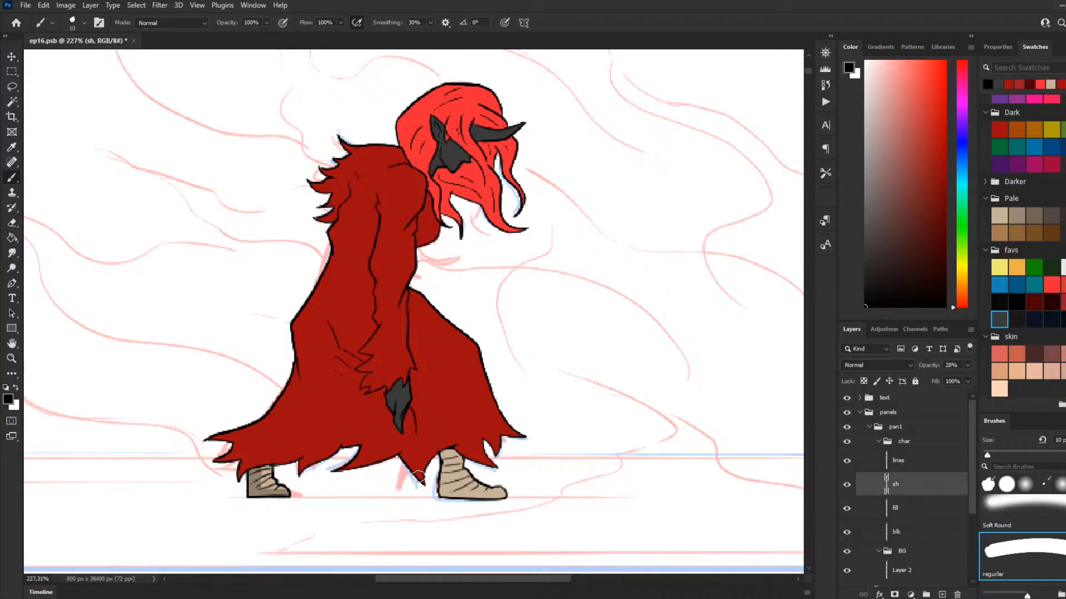
left_click_drag(417, 476, 431, 471)
mouse_move(447, 454)
left_mouse_down()
mouse_move(441, 494)
mouse_move(504, 495)
mouse_move(451, 485)
mouse_move(461, 494)
mouse_move(441, 494)
left_mouse_up()
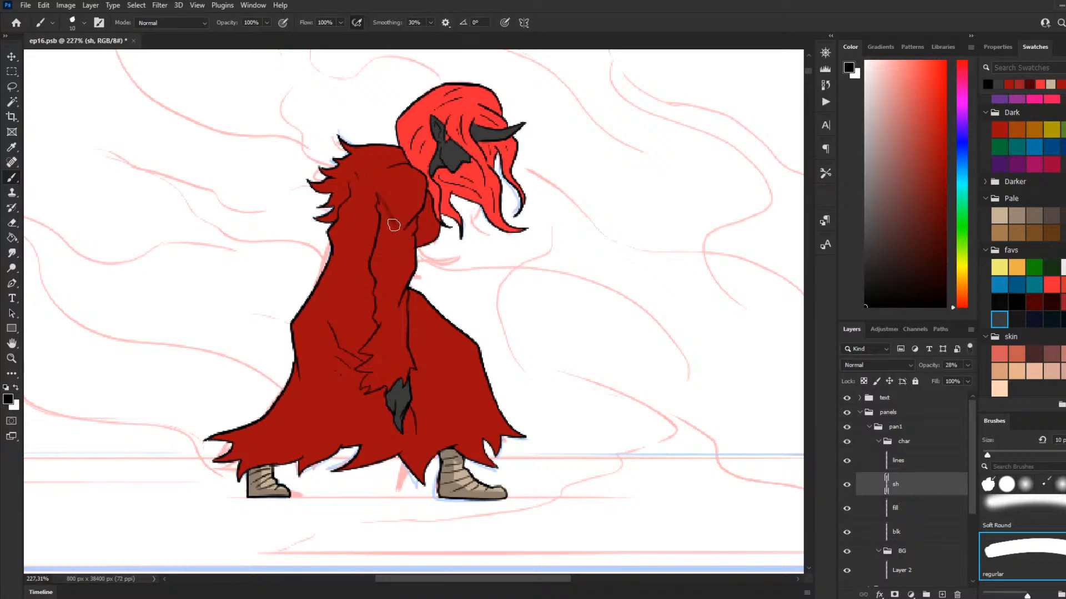
Step: Paint a shadow along the sleeve's back edge from the shoulder down to the ragged cuff
left_click_drag(376, 192, 396, 239)
left_click_drag(387, 227, 373, 276)
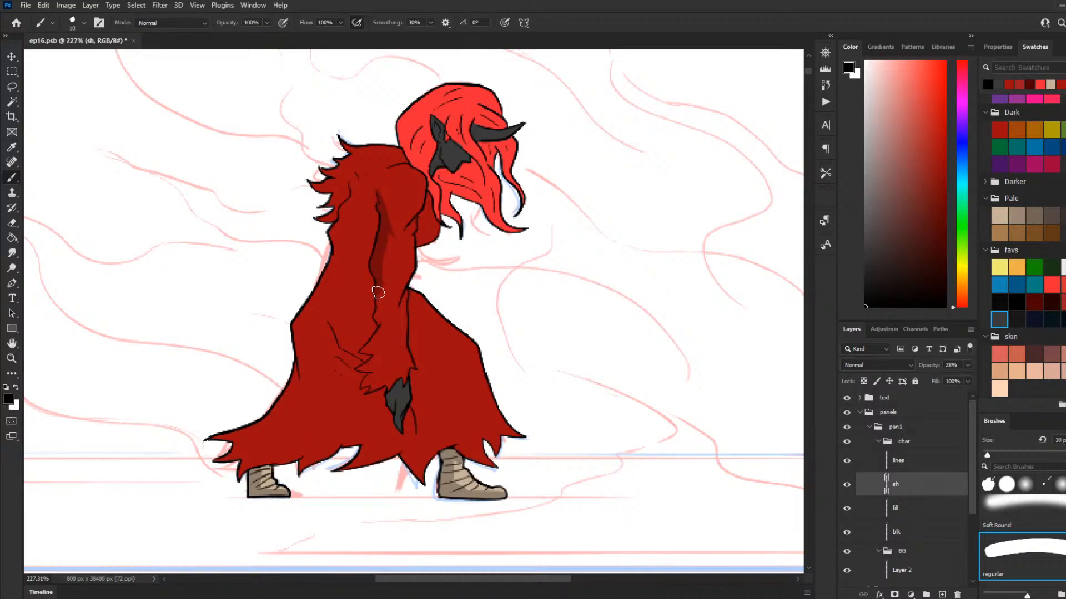
mouse_move(382, 284)
left_mouse_down()
mouse_move(372, 309)
mouse_move(379, 296)
mouse_move(395, 330)
mouse_move(383, 329)
mouse_move(416, 320)
mouse_move(398, 333)
mouse_move(379, 320)
mouse_move(369, 349)
mouse_move(388, 332)
mouse_move(361, 351)
mouse_move(394, 309)
mouse_move(385, 329)
left_mouse_up()
left_click_drag(370, 353, 381, 351)
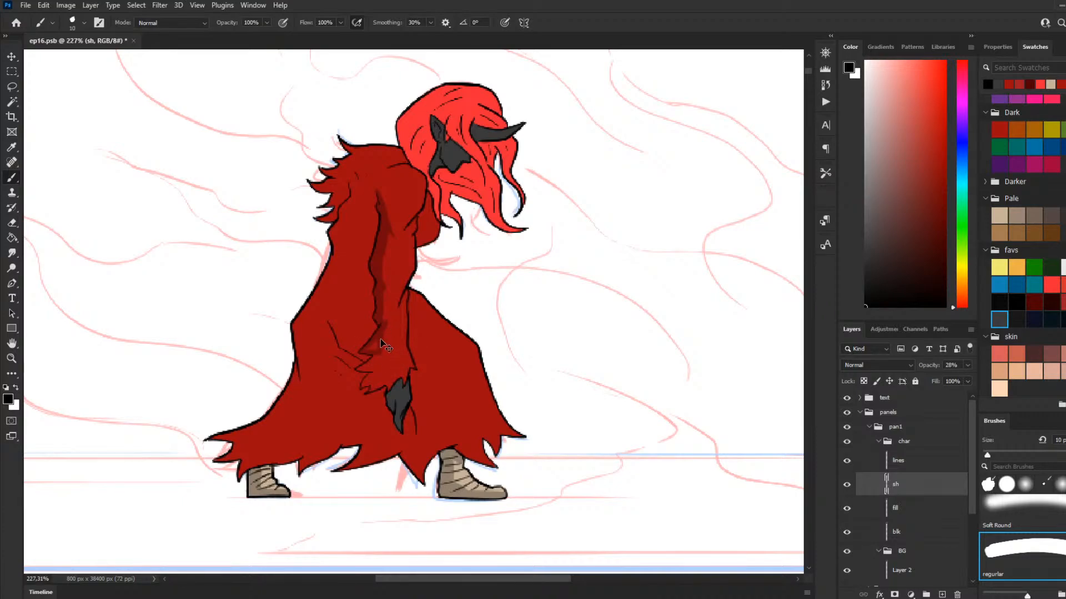
left_click_drag(379, 341, 379, 354)
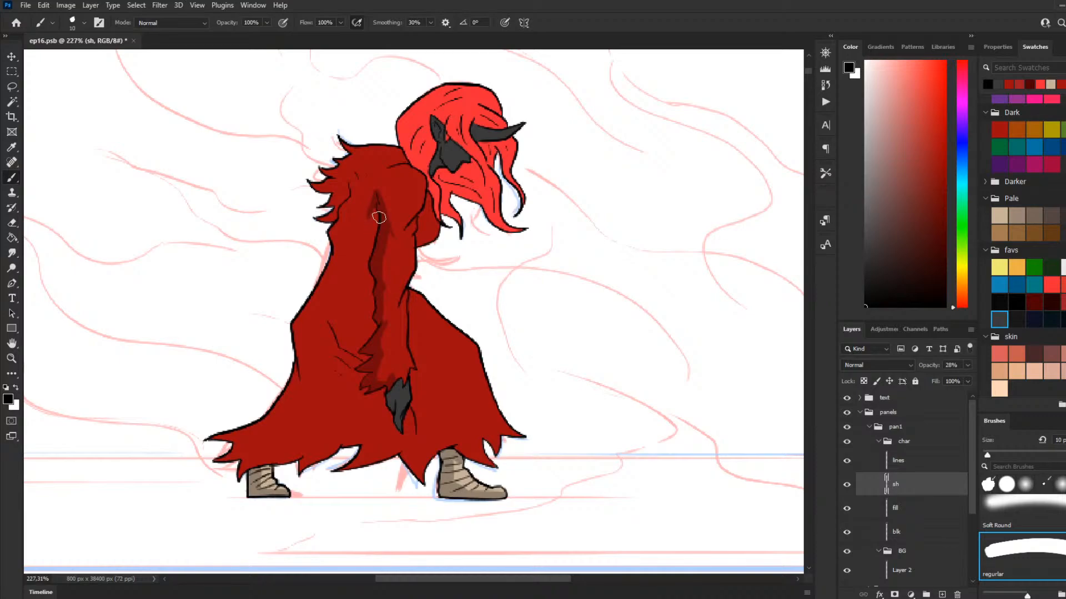
Step: Paint a tapering shadow on the cloak behind the sleeve line, redoing the stroke until it fits
left_click_drag(375, 201, 358, 236)
key("ctrl+z")
left_click_drag(375, 201, 354, 242)
key("ctrl+z")
mouse_move(373, 197)
left_mouse_down()
mouse_move(353, 228)
mouse_move(362, 223)
mouse_move(361, 252)
mouse_move(375, 209)
mouse_move(373, 252)
mouse_move(363, 207)
mouse_move(373, 305)
left_mouse_up()
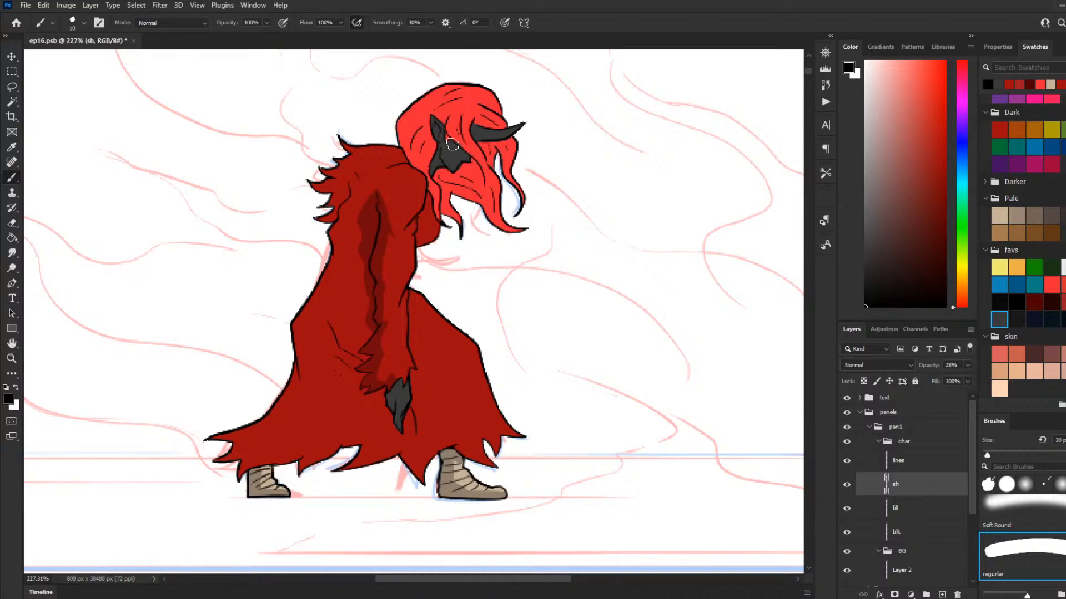
Step: Shade the hair strands around the face and the horn's base, undoing strokes that miss
left_click_drag(464, 160, 467, 158)
mouse_move(461, 118)
left_mouse_down()
mouse_move(464, 149)
mouse_move(460, 124)
mouse_move(464, 136)
left_mouse_up()
key("ctrl+z")
key("ctrl+z")
mouse_move(481, 123)
left_mouse_down()
mouse_move(484, 115)
mouse_move(501, 128)
left_mouse_up()
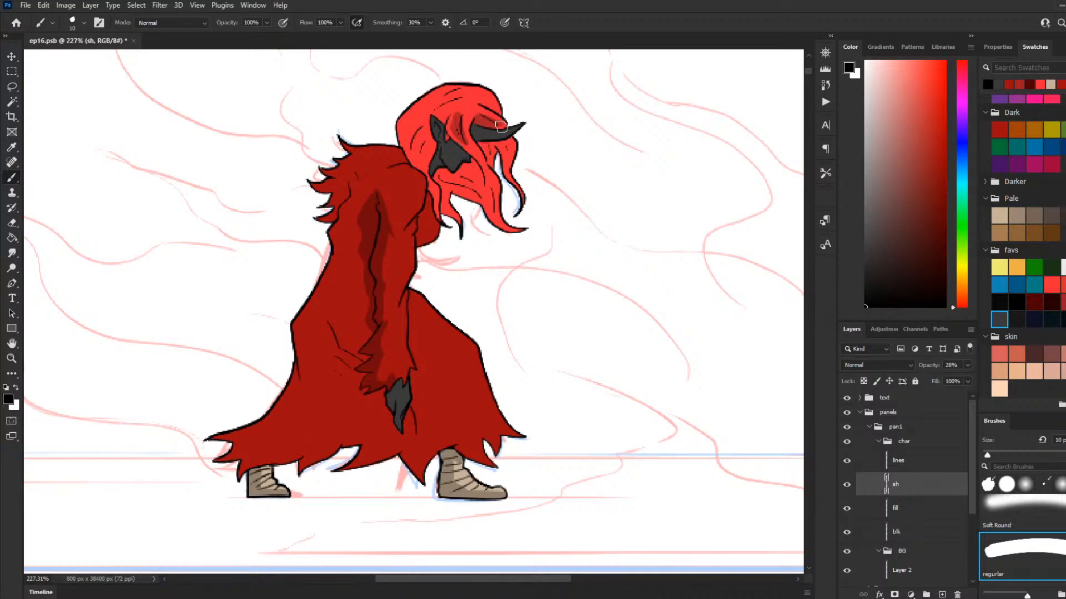
left_click_drag(498, 127, 483, 141)
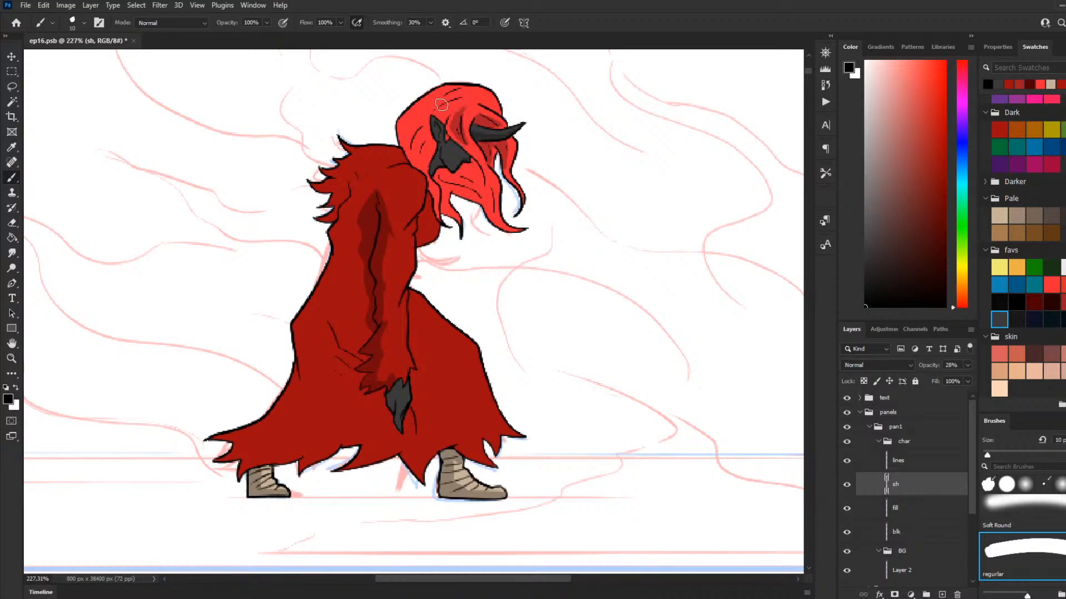
left_click_drag(438, 101, 459, 91)
key("ctrl+z")
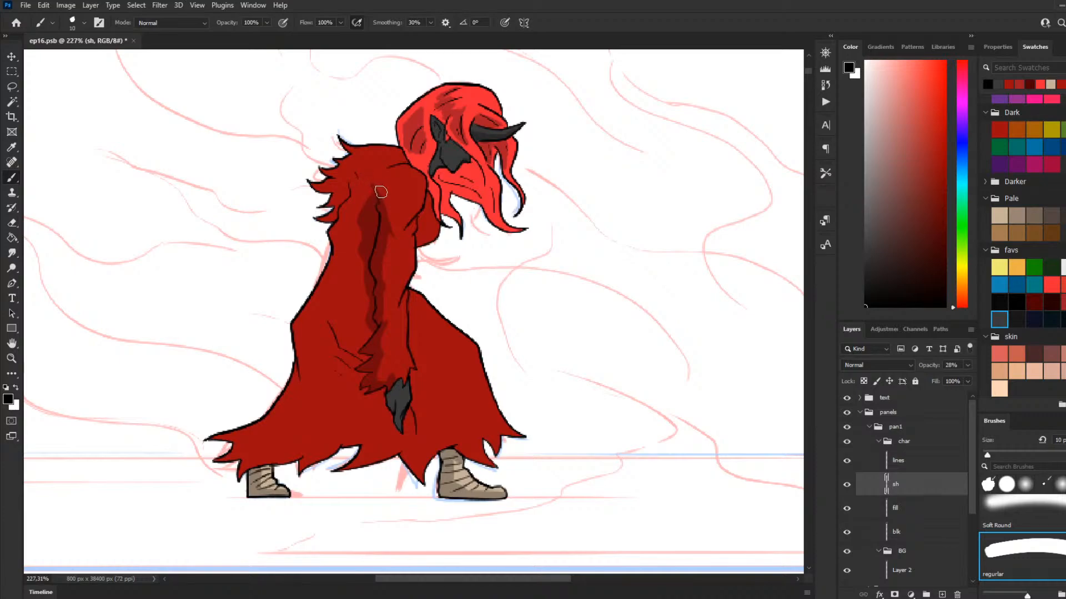
Step: Extend the cloak shadow behind the sleeve upward toward the shoulder
left_click_drag(379, 193, 374, 181)
left_click_drag(359, 217, 370, 179)
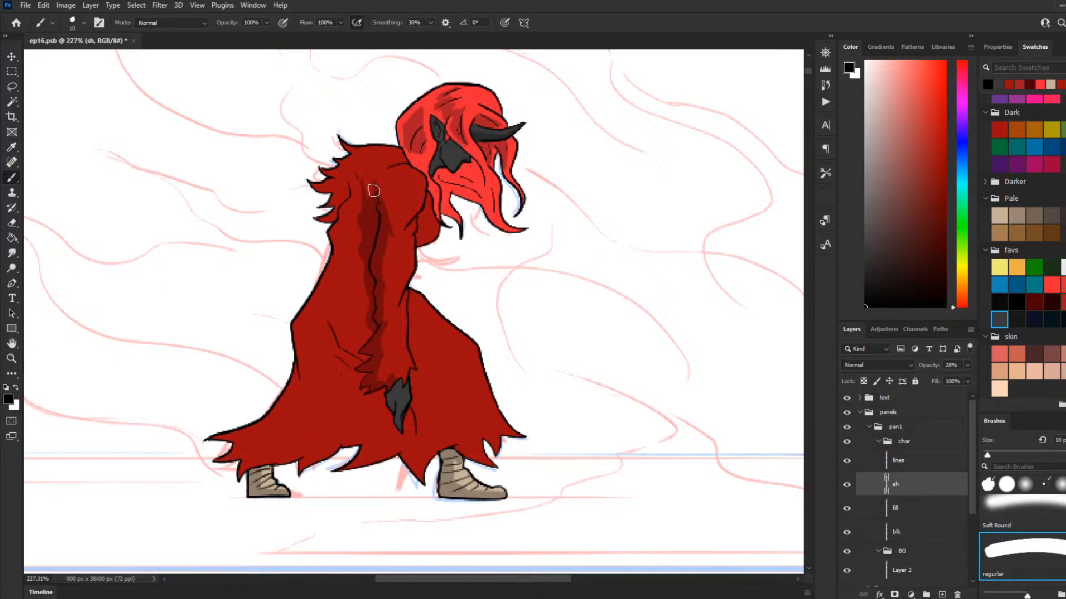
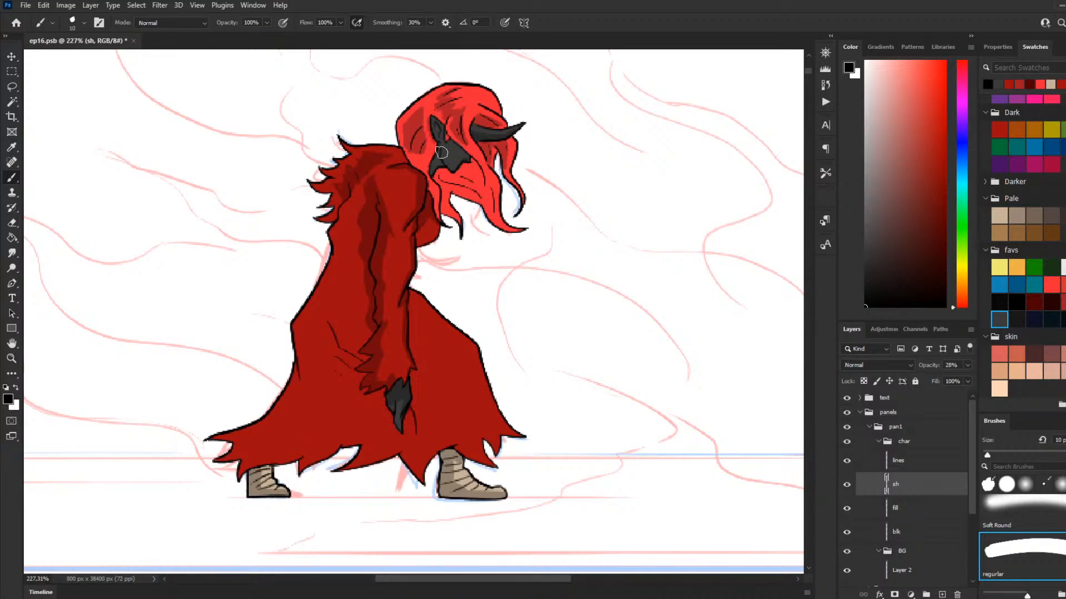
Step: Paint shadows beside the ear and on the lower hair strands below the face
mouse_move(430, 124)
left_mouse_down()
mouse_move(425, 156)
mouse_move(436, 142)
left_mouse_up()
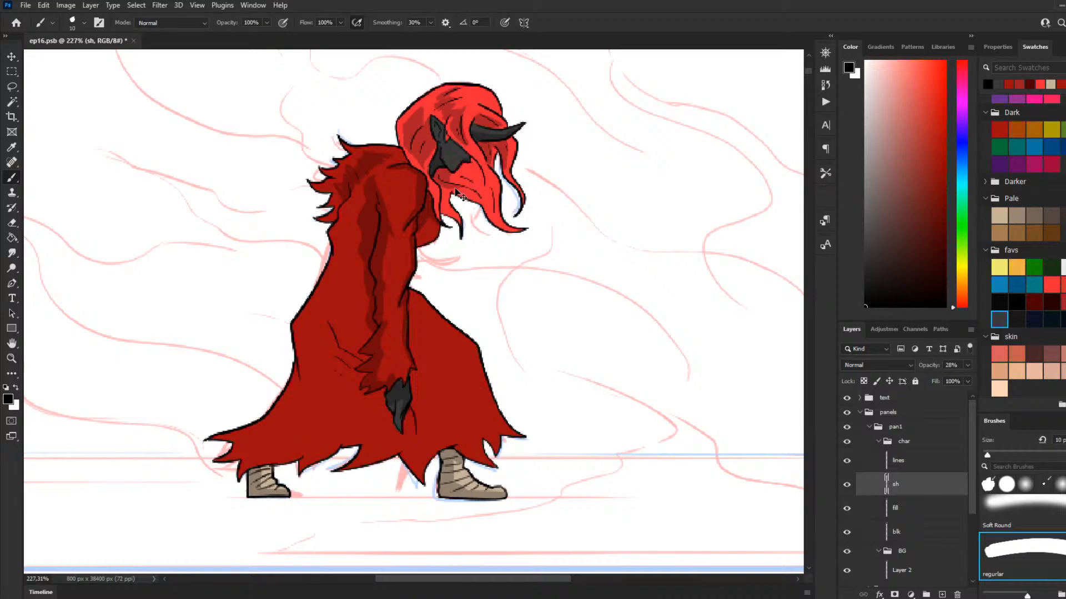
left_click_drag(438, 180, 480, 197)
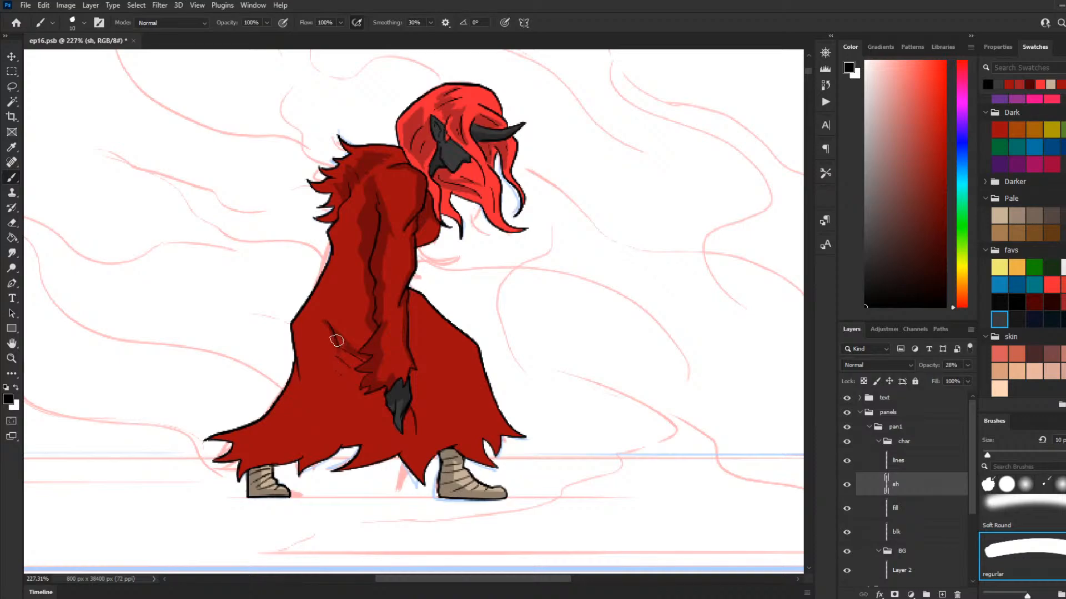
Step: Shade the cloak fold lines behind the ragged cuff and widen the shadow along the sleeve's back edge
left_click_drag(342, 353, 368, 362)
mouse_move(326, 323)
left_mouse_down()
mouse_move(340, 377)
mouse_move(342, 363)
mouse_move(367, 370)
left_mouse_up()
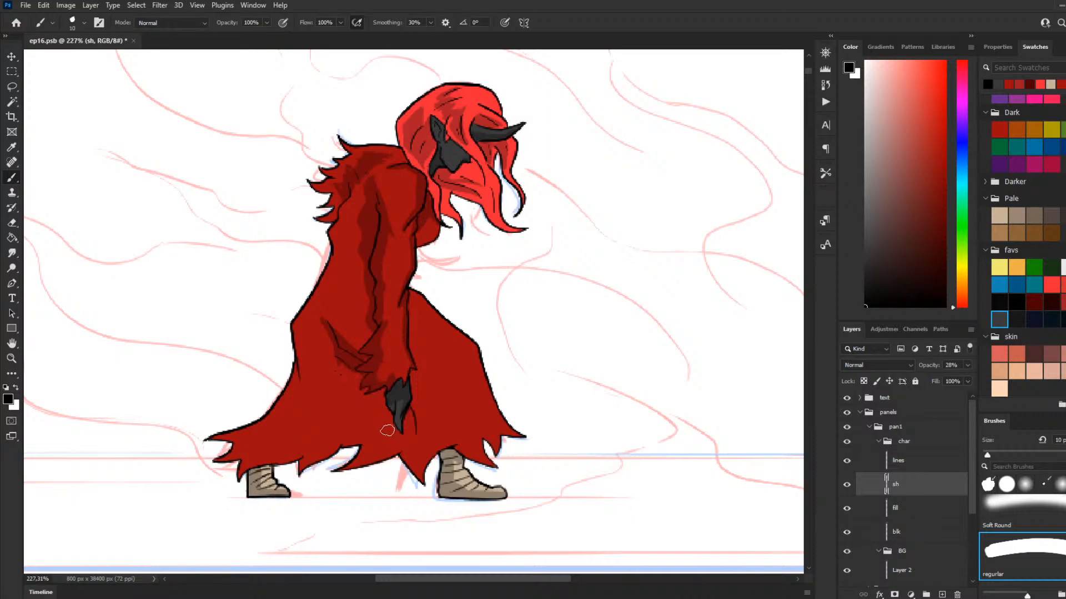
left_click_drag(311, 324, 363, 355)
mouse_move(322, 300)
left_mouse_down()
mouse_move(359, 360)
mouse_move(317, 290)
mouse_move(350, 349)
mouse_move(331, 302)
mouse_move(339, 348)
left_mouse_up()
mouse_move(367, 237)
left_mouse_down()
mouse_move(367, 272)
mouse_move(364, 244)
mouse_move(358, 270)
mouse_move(379, 293)
mouse_move(364, 263)
mouse_move(363, 297)
mouse_move(362, 282)
mouse_move(377, 315)
mouse_move(371, 296)
mouse_move(362, 321)
left_mouse_up()
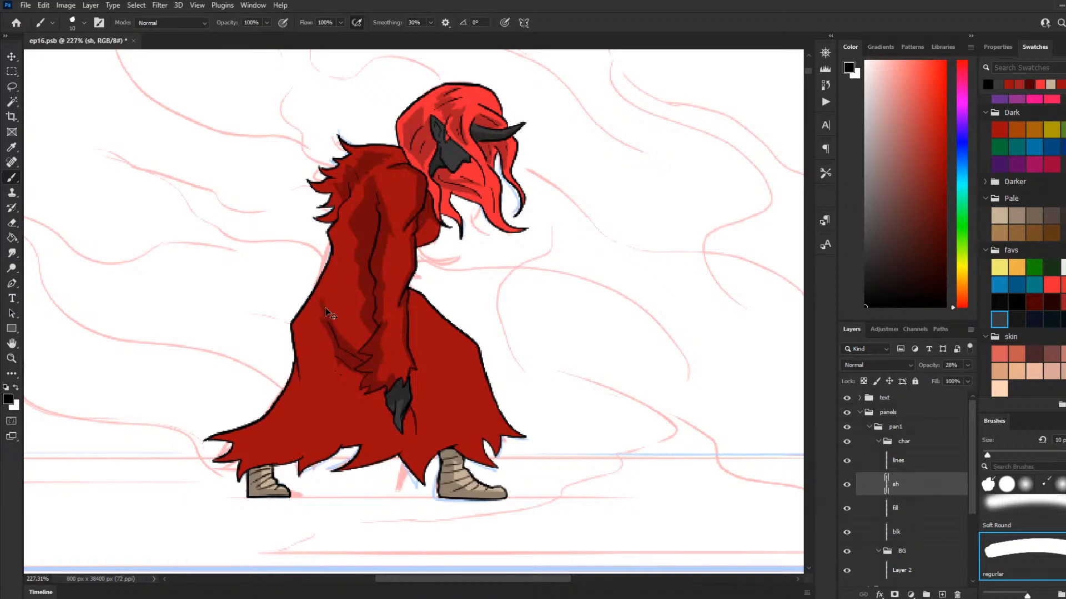
left_click_drag(323, 305, 360, 356)
Step: Shade the cloak fold below the hand and the skirt's back fold, redoing the strokes that miss
left_click_drag(410, 417, 414, 441)
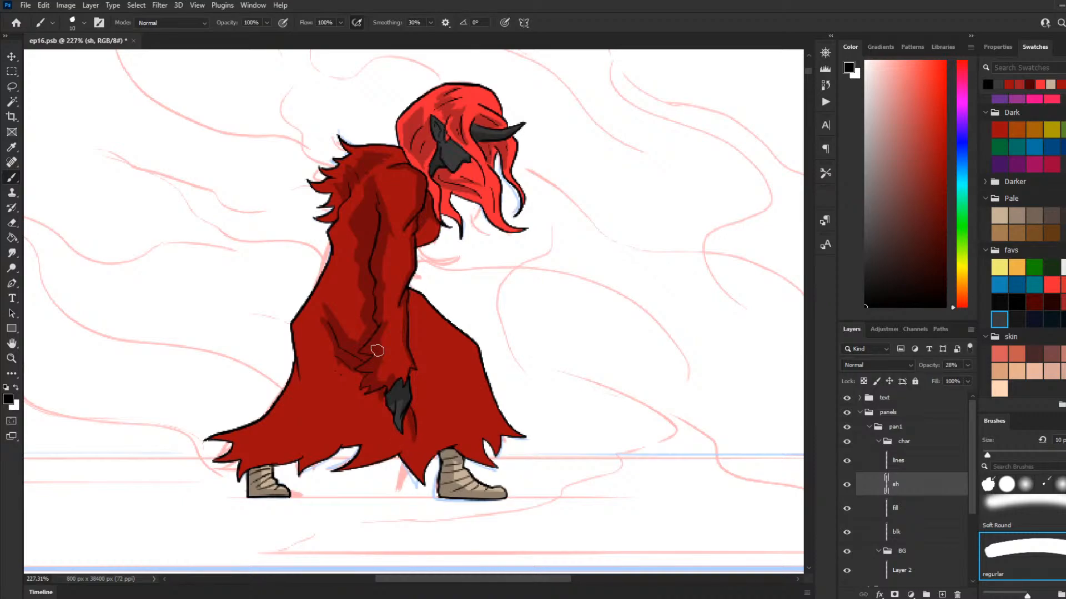
key("ctrl+z")
left_click_drag(412, 414, 413, 444)
left_click_drag(297, 326, 312, 397)
key("ctrl+z")
left_click_drag(297, 327, 307, 400)
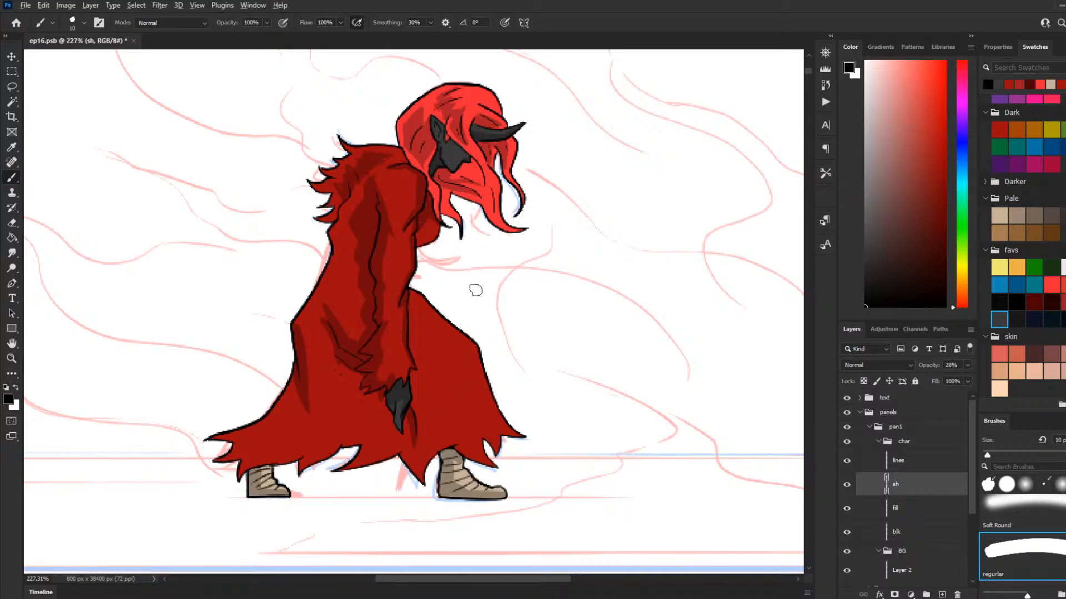
Step: Add a new layer above the lines layer in the first panel's char group
scroll(477, 294, "down", 3)
scroll(440, 316, "up", 2)
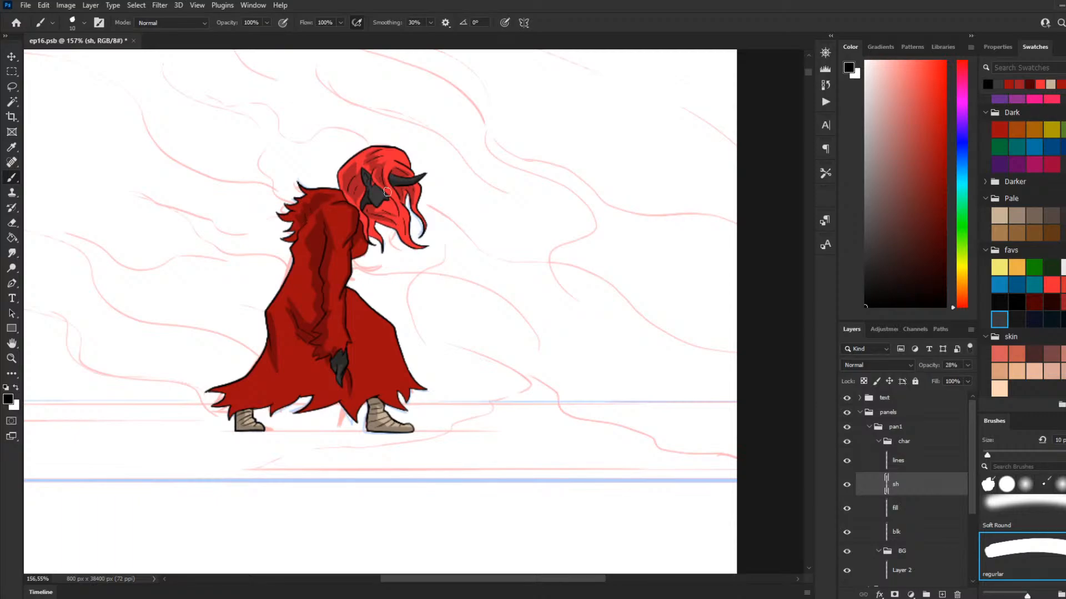
scroll(387, 192, "down", 4)
scroll(367, 392, "up", 2)
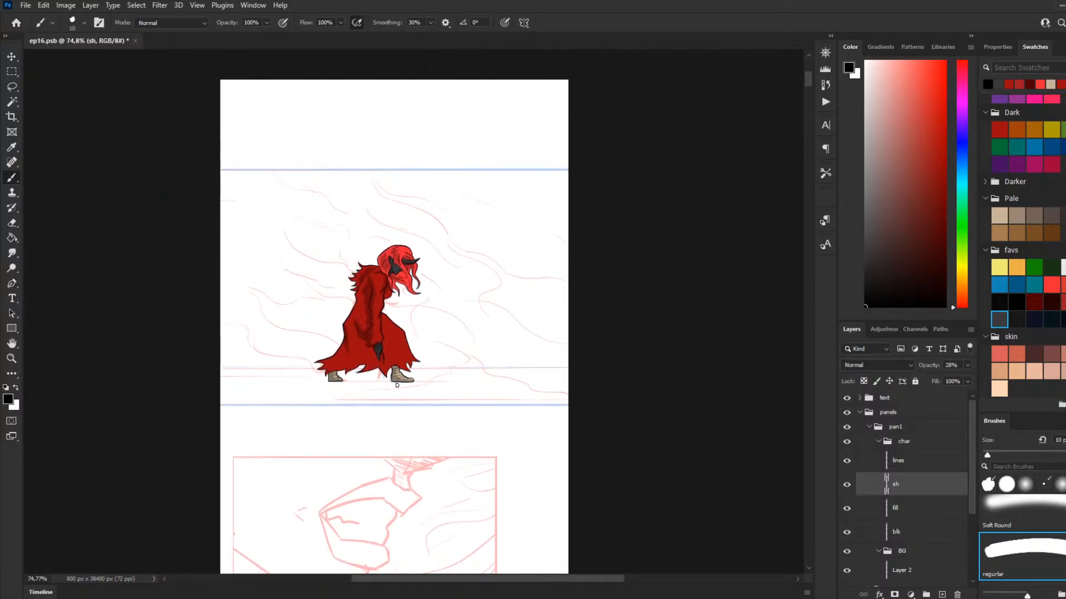
scroll(367, 392, "up", 2)
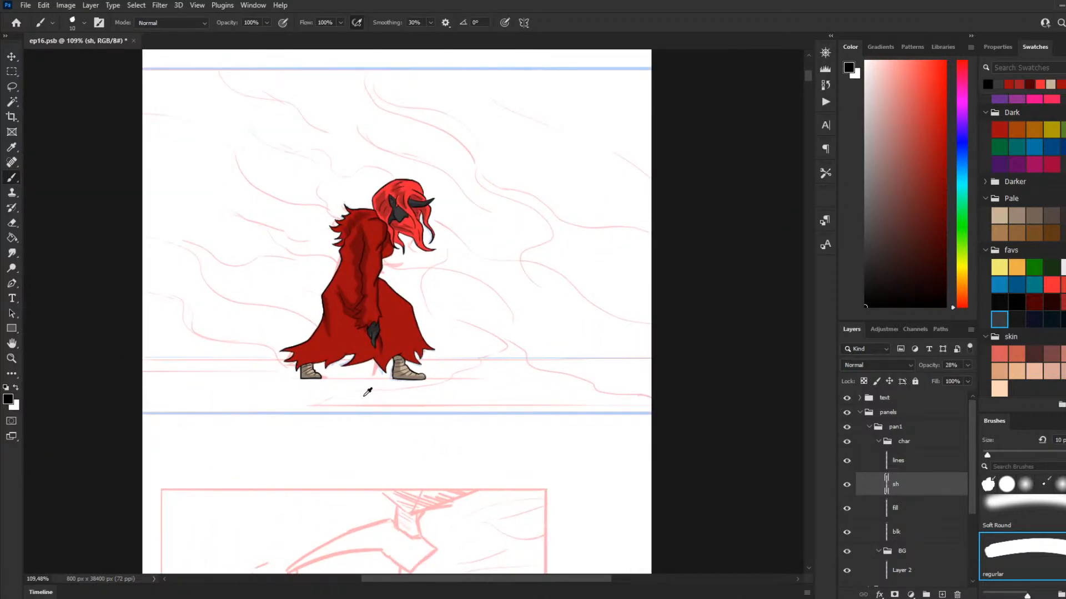
left_click(878, 441)
left_click(906, 478)
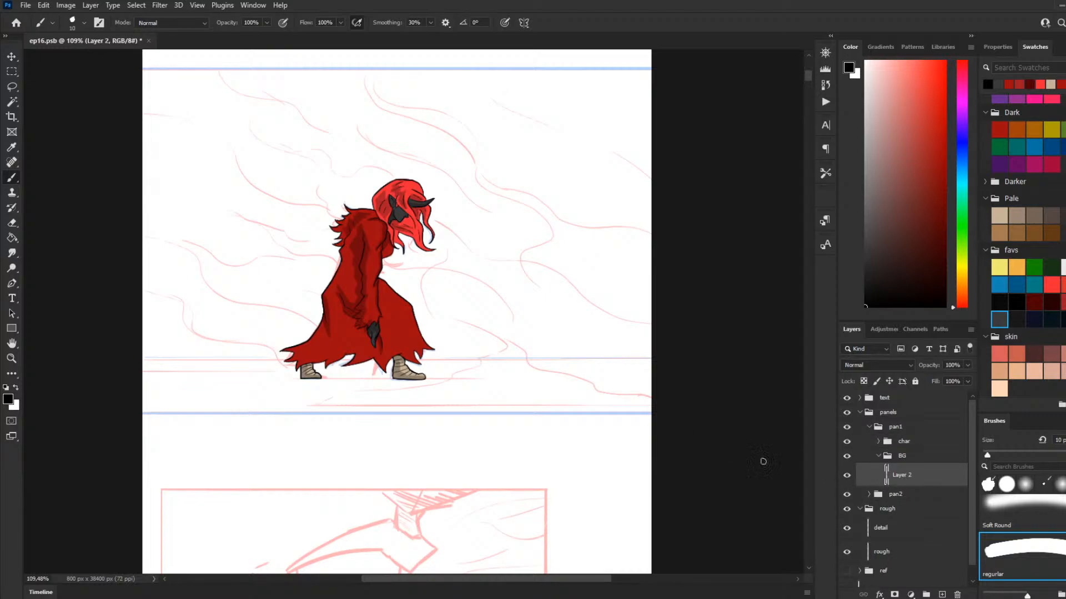
left_click(878, 441)
left_click(905, 461)
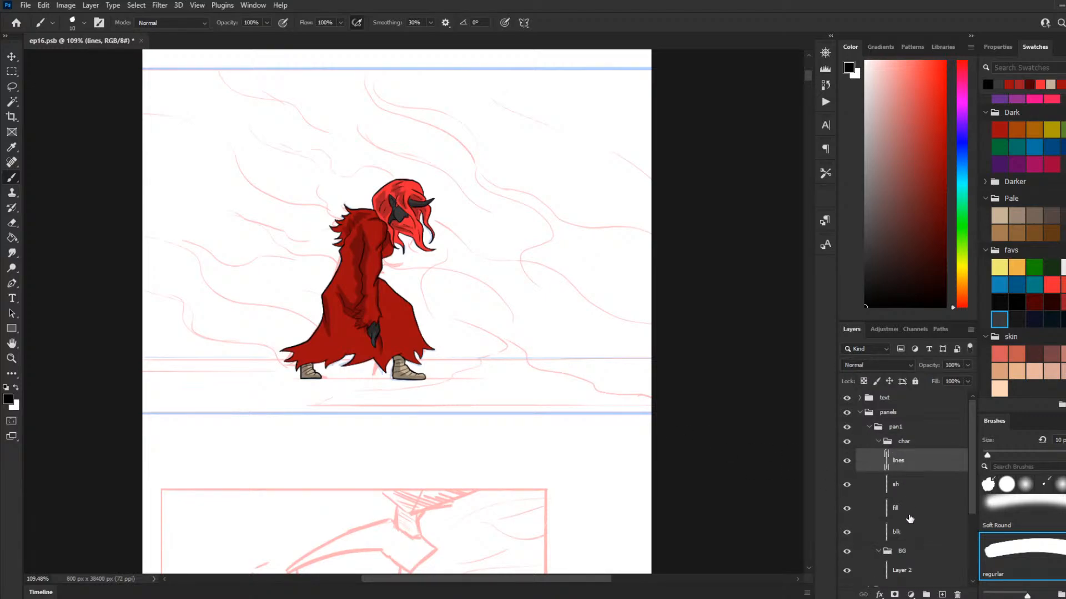
left_click(942, 595)
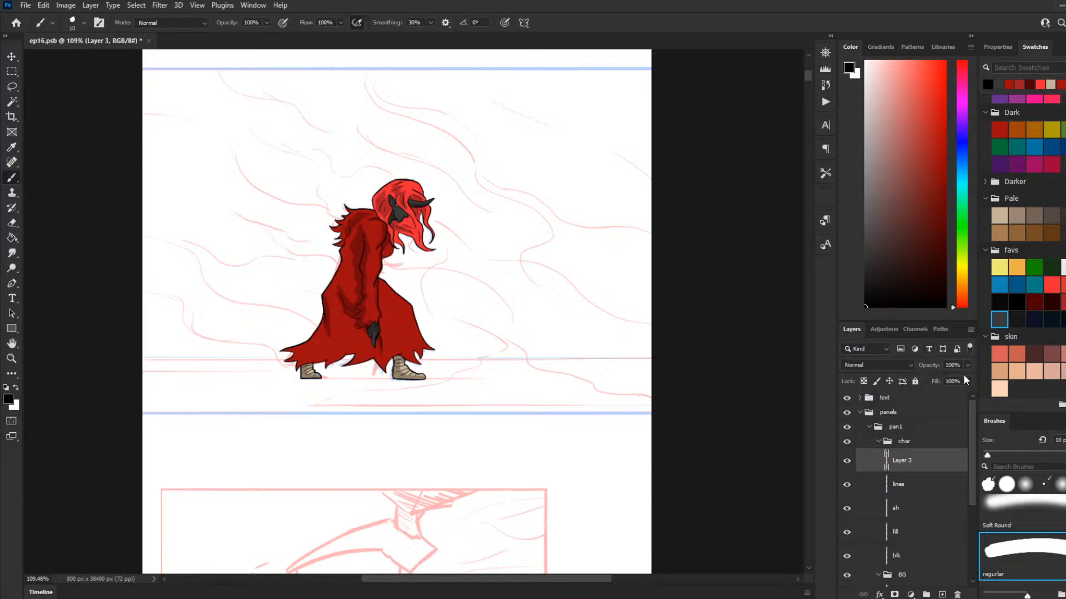
Step: Select the character's whole silhouette from the blk layer with the Magic Wand
scroll(950, 411, "down", 1)
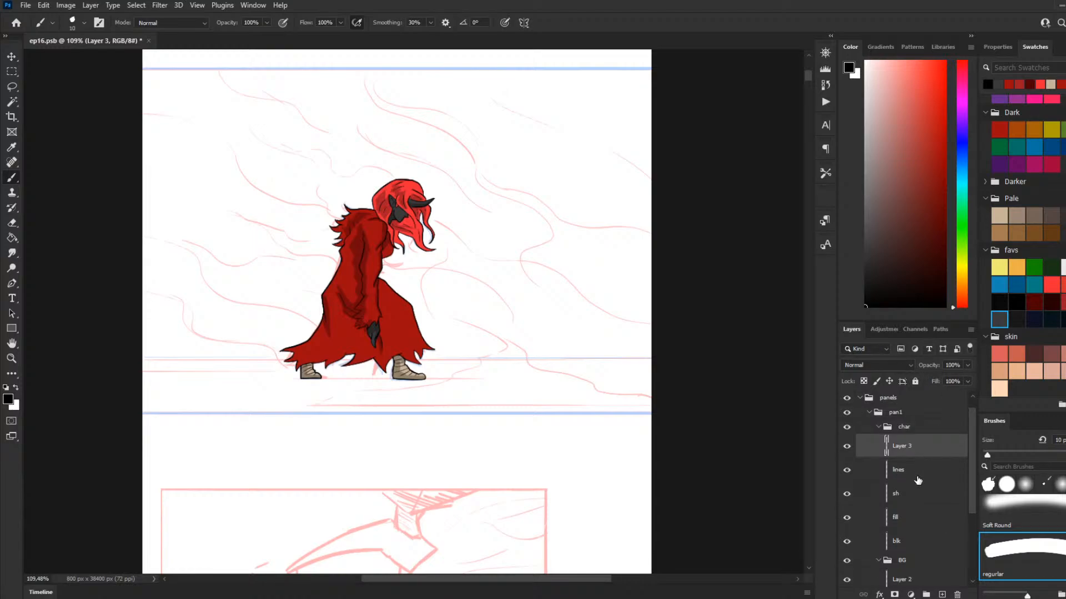
left_click(900, 547)
key("w")
left_click(358, 302)
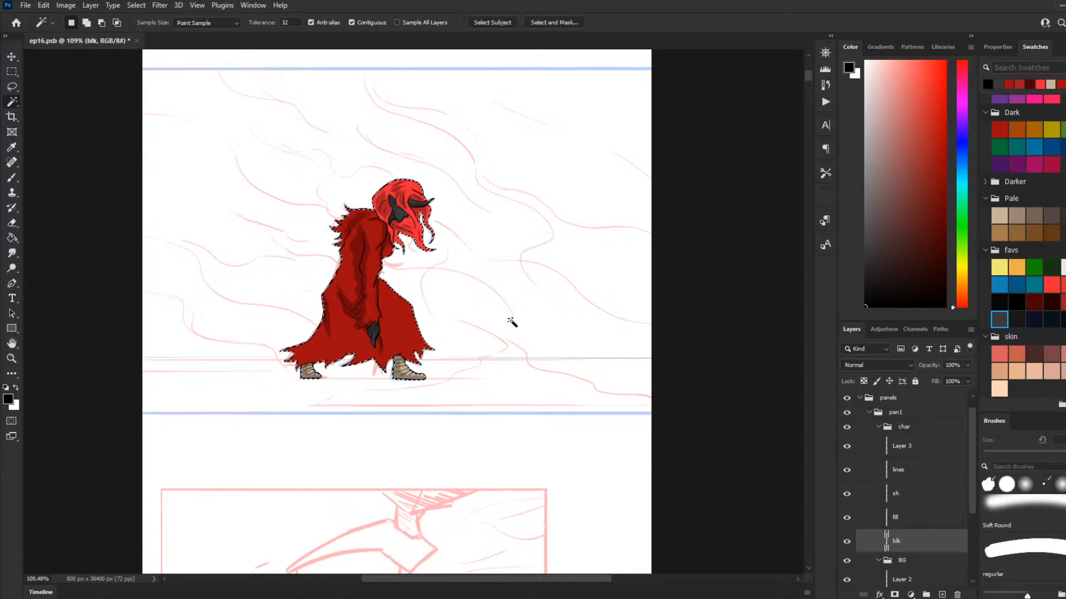
Step: Fill the selected silhouette with bright red on the new top layer and set that layer's opacity to 12%
key("g")
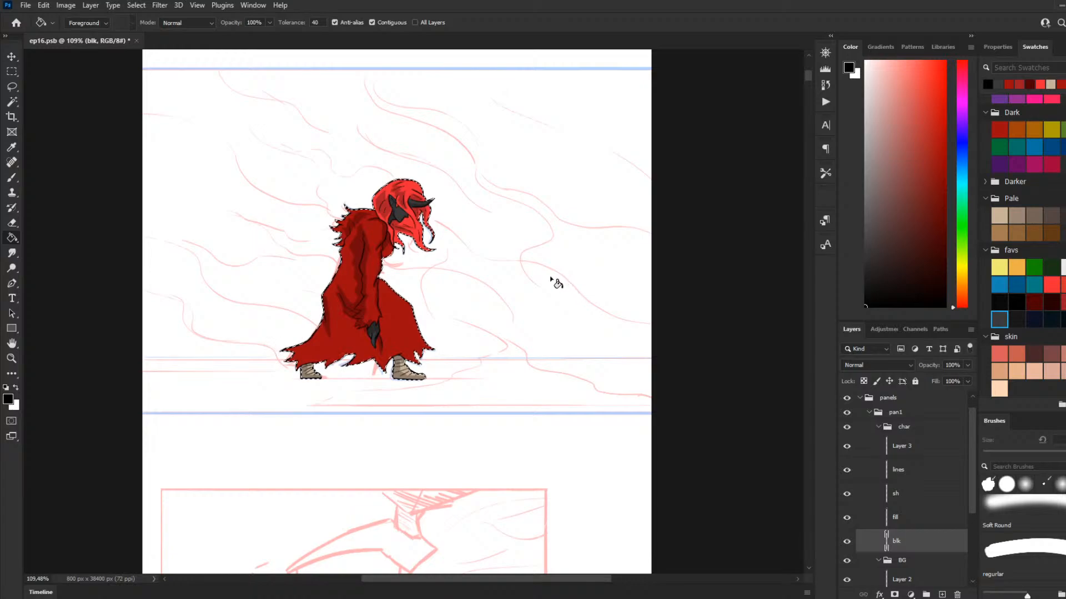
left_click(944, 62)
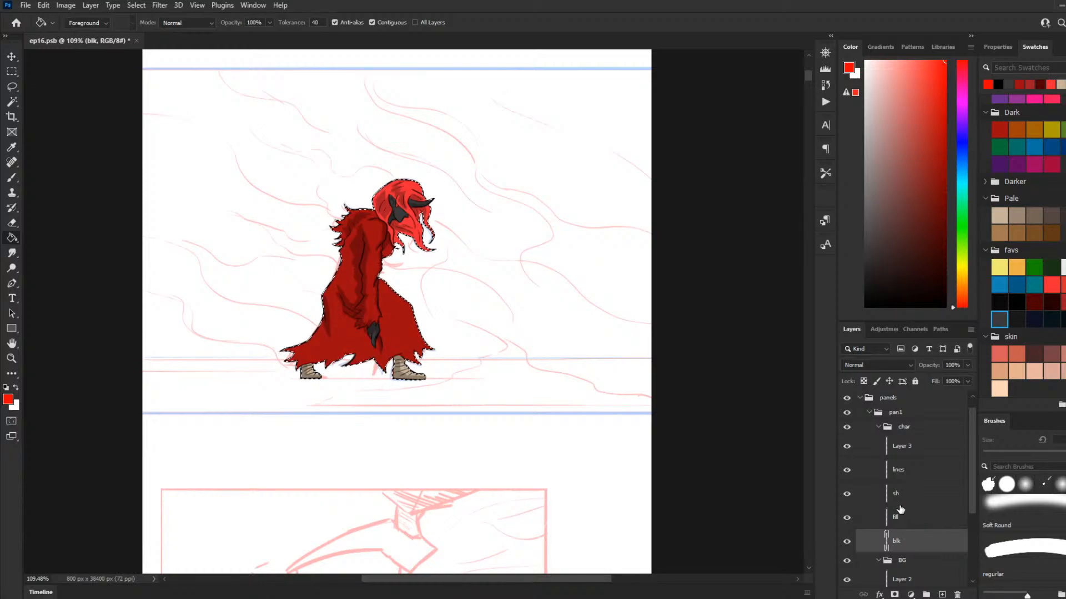
key("d")
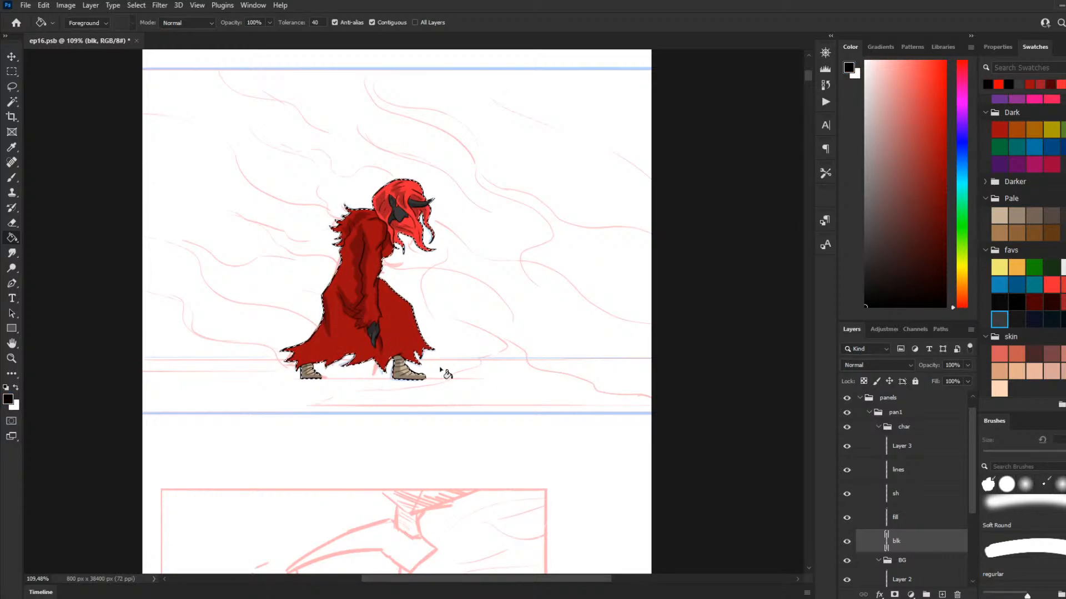
left_click(915, 447)
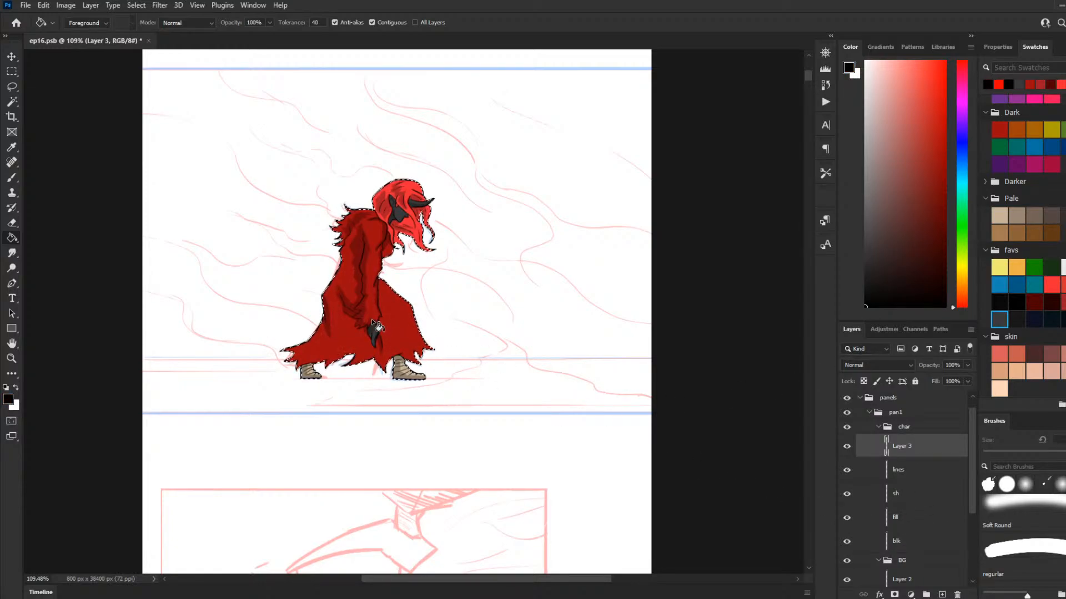
left_click_drag(944, 178, 946, 60)
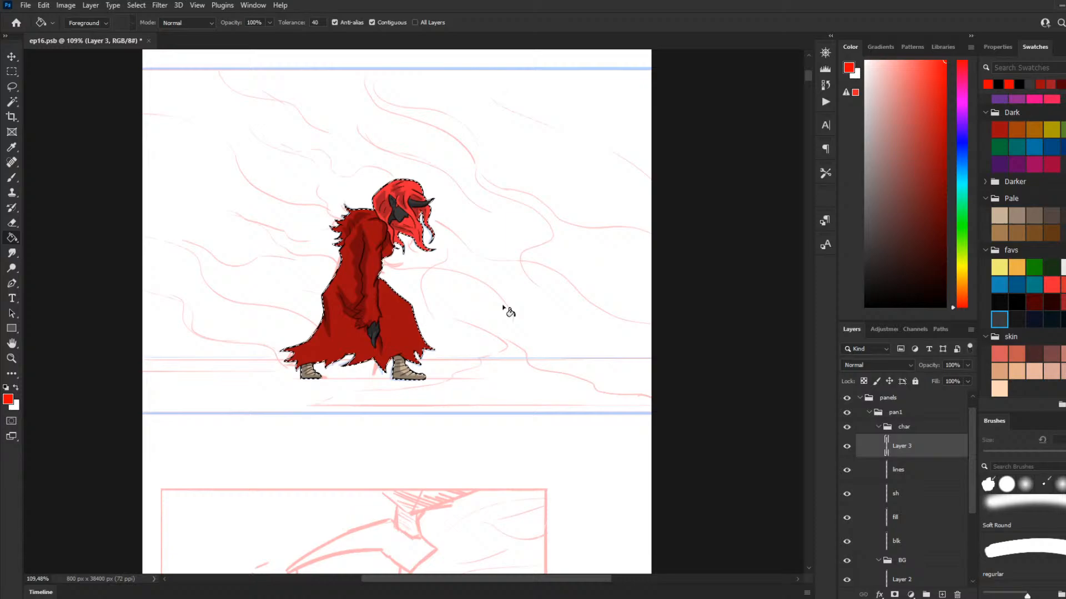
left_click(391, 331)
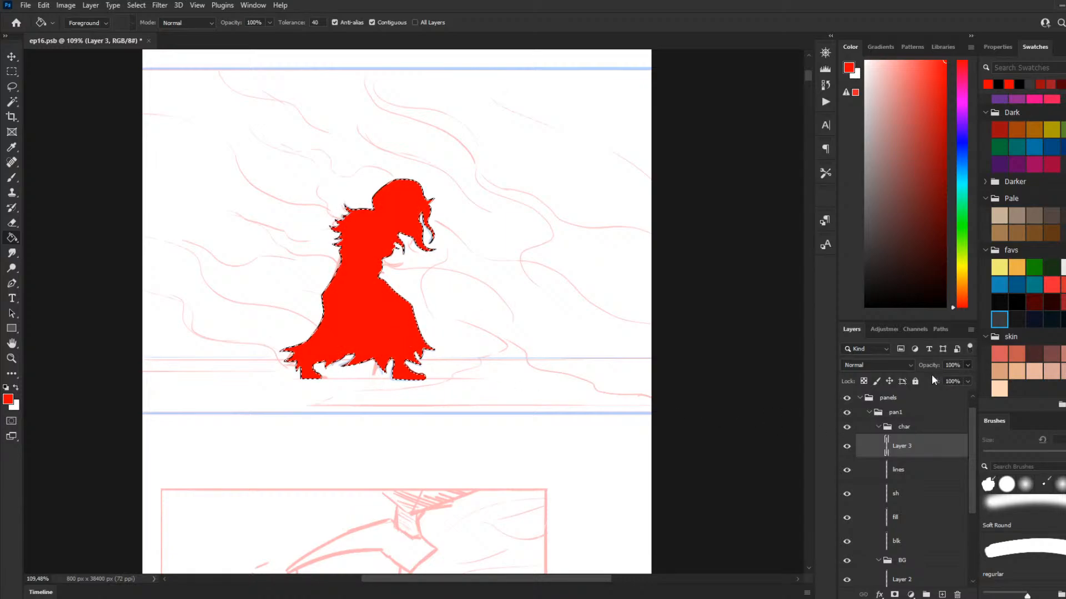
left_click_drag(931, 368, 920, 381)
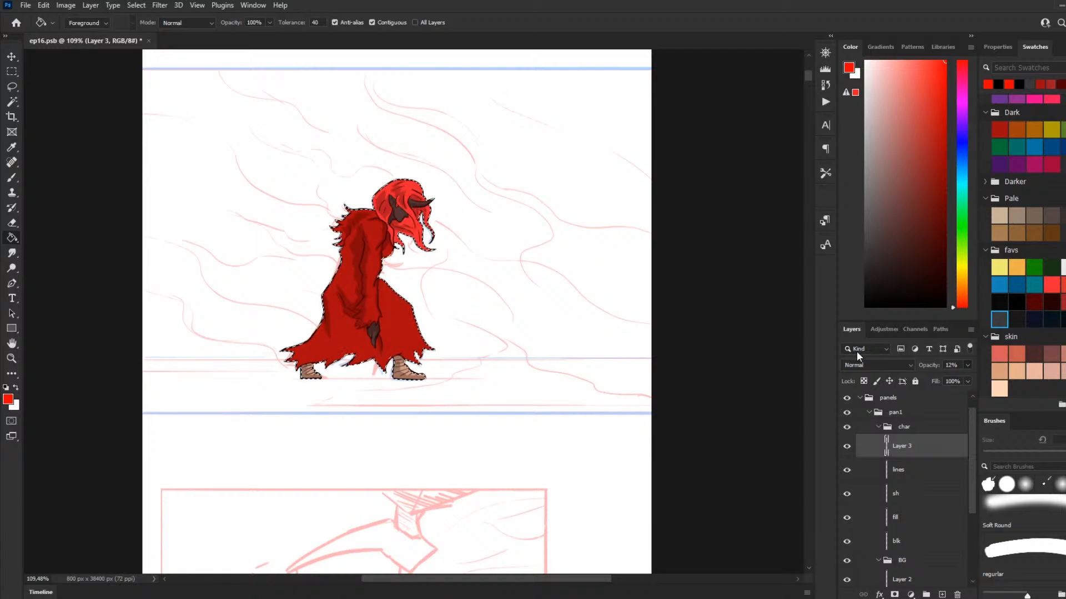
left_click(11, 178)
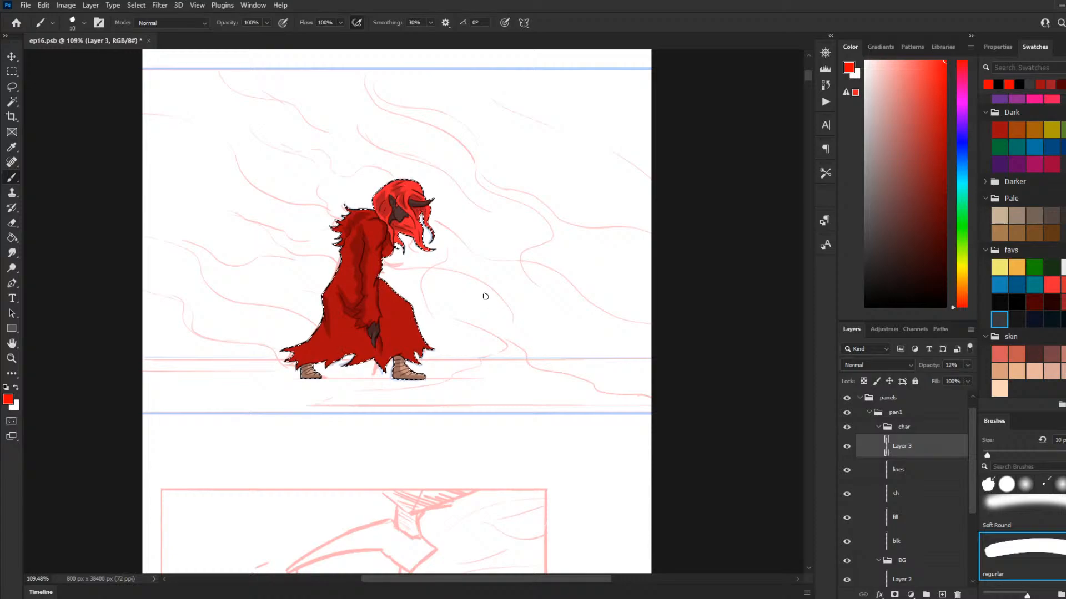
left_click(852, 449)
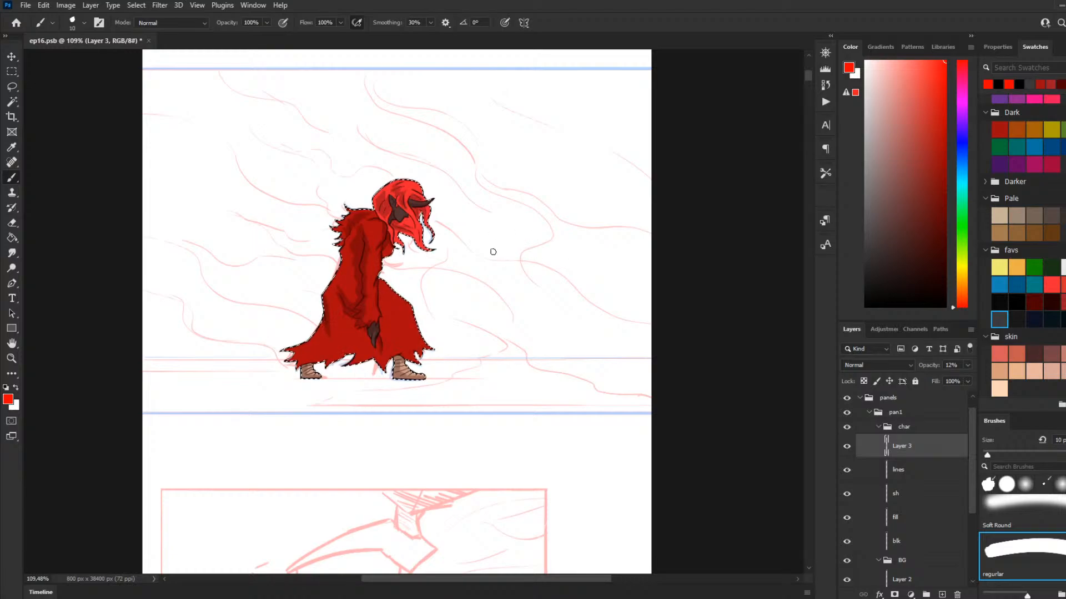
Step: Make a rectangular selection of the full panel area on Layer 2 in the BG group
scroll(493, 261, "up", 3)
scroll(485, 283, "up", 2)
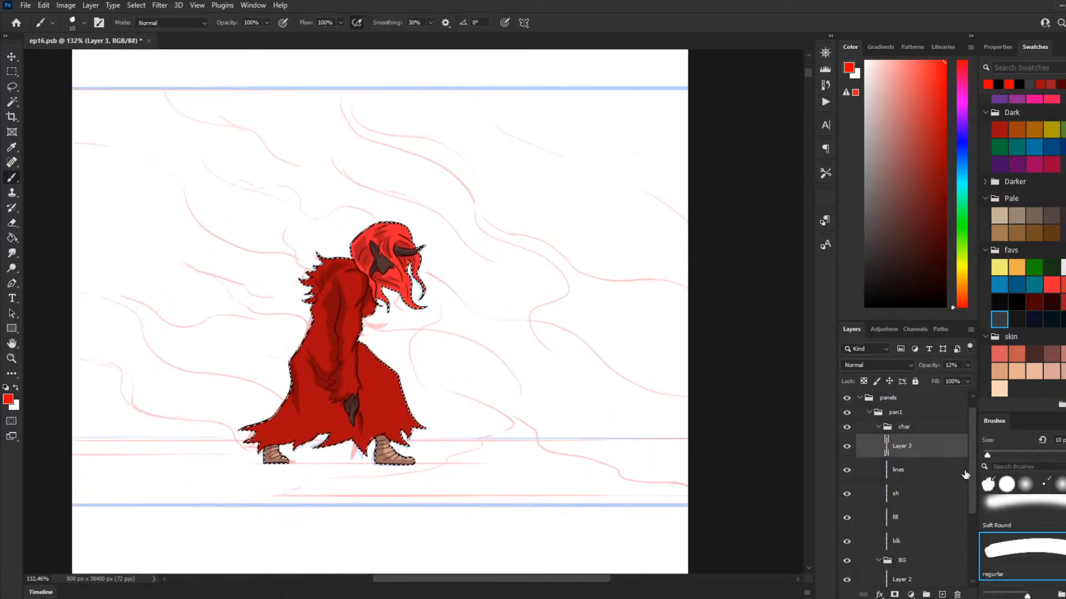
left_click(878, 427)
left_click(904, 460)
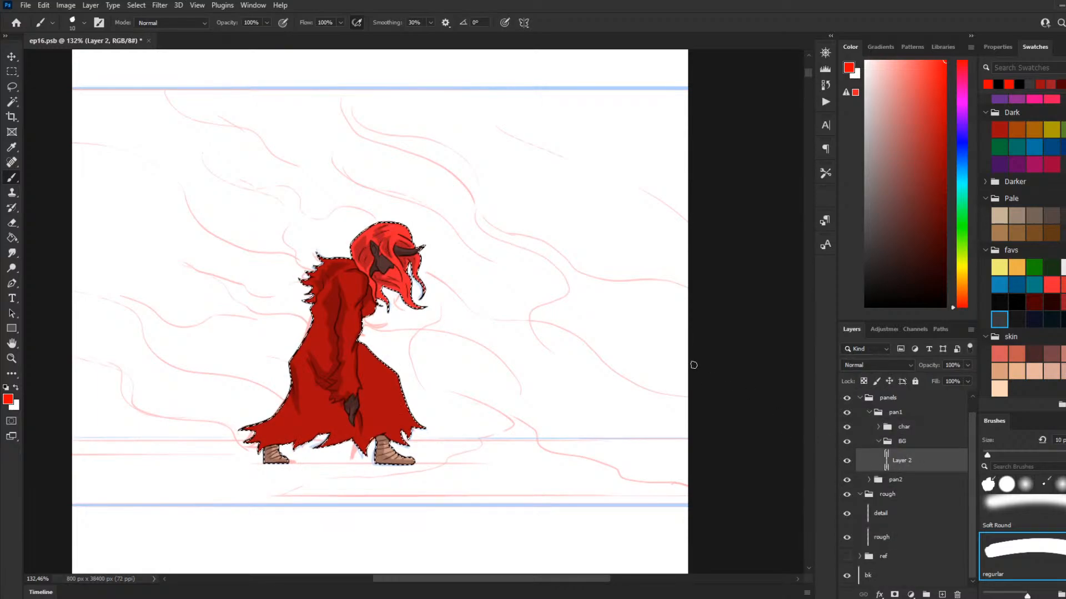
key("m")
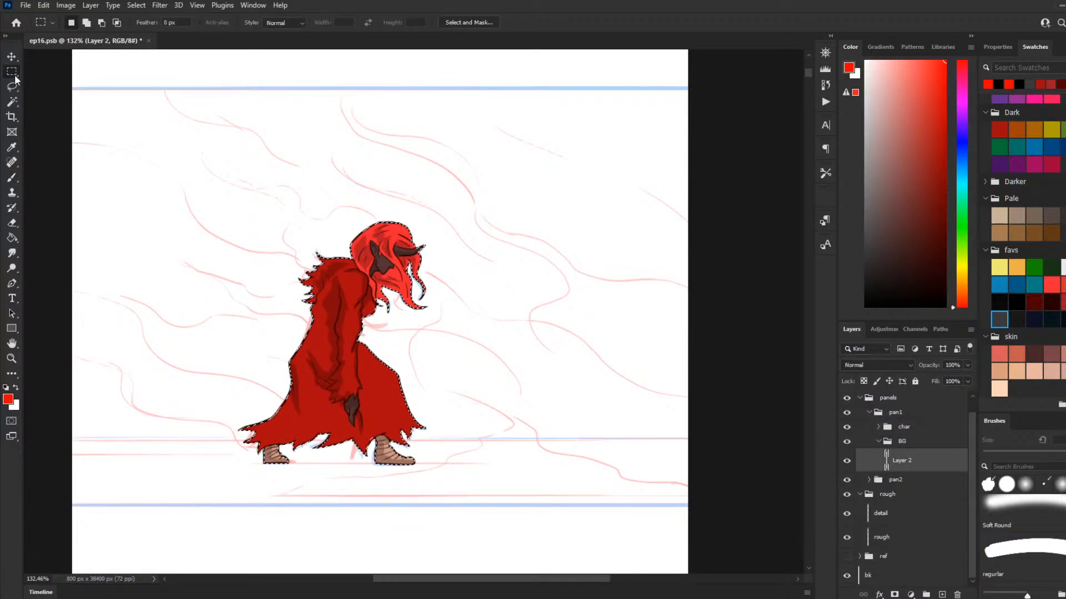
left_click(180, 207)
left_click_drag(348, 206, 756, 504)
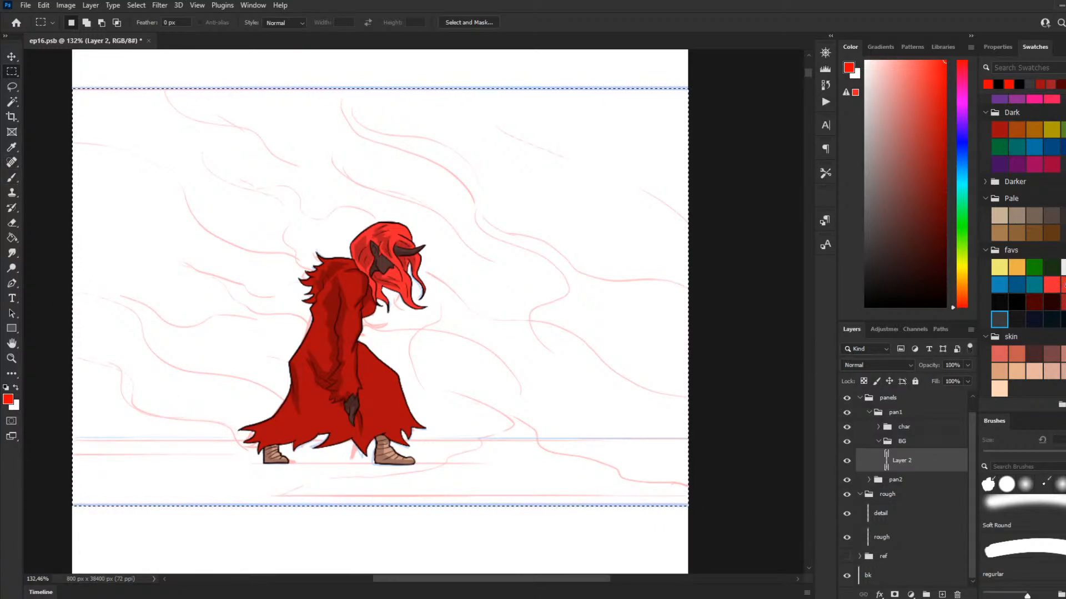
Step: Fill the selected panel area with the cloak's dark red using the Paint Bucket
left_click(1062, 284)
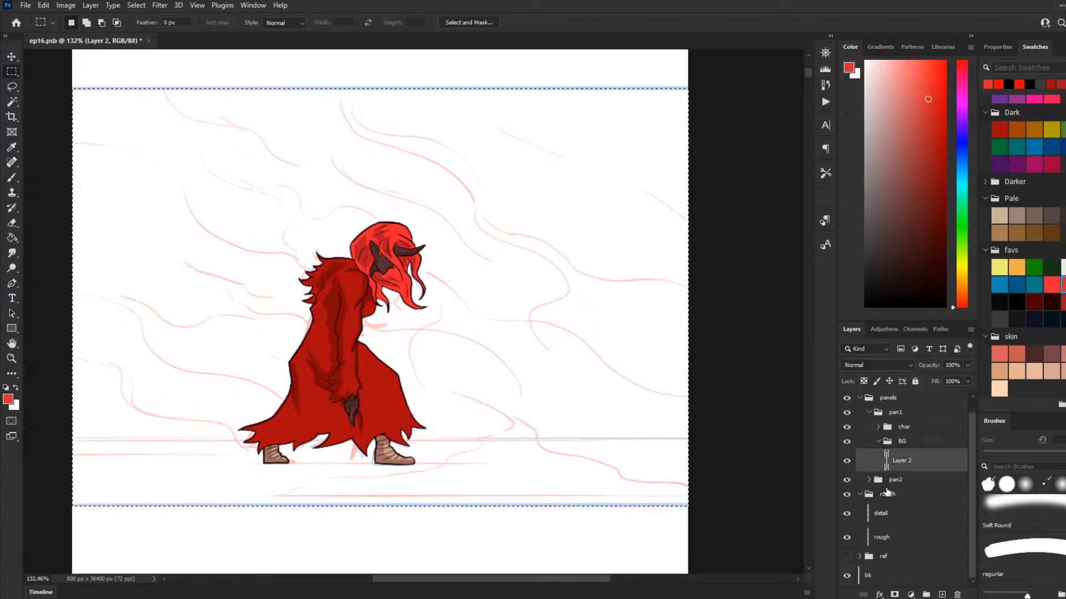
left_click(1041, 513)
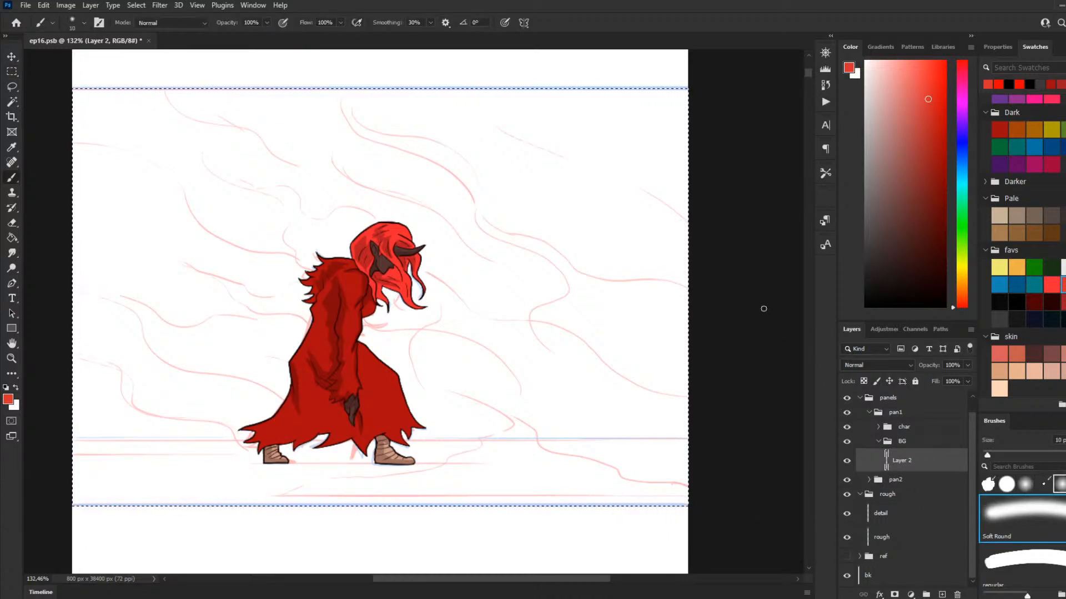
left_click(1052, 285)
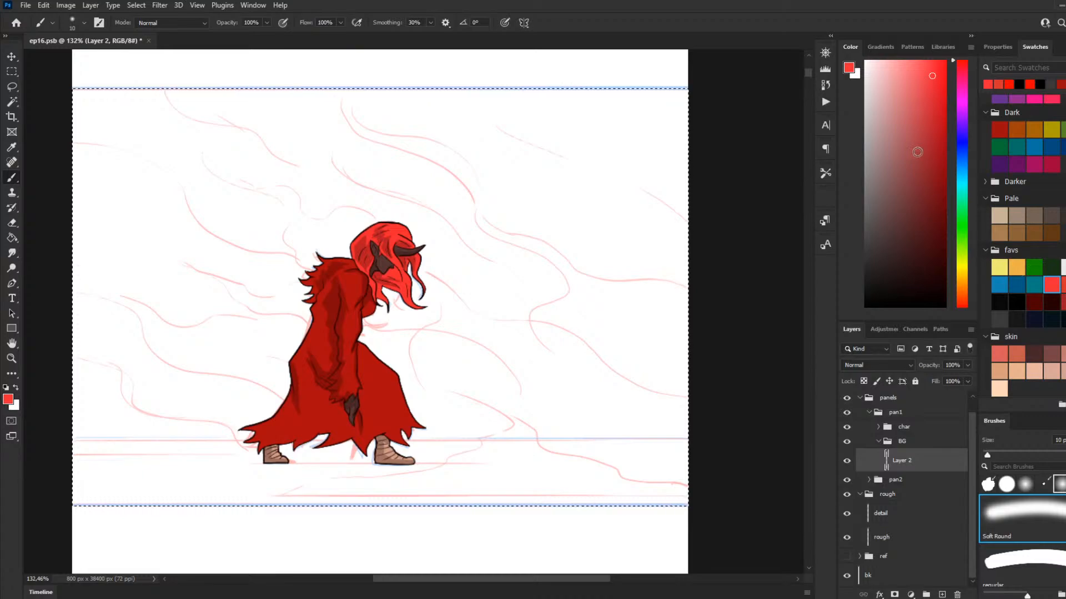
left_click(1029, 83)
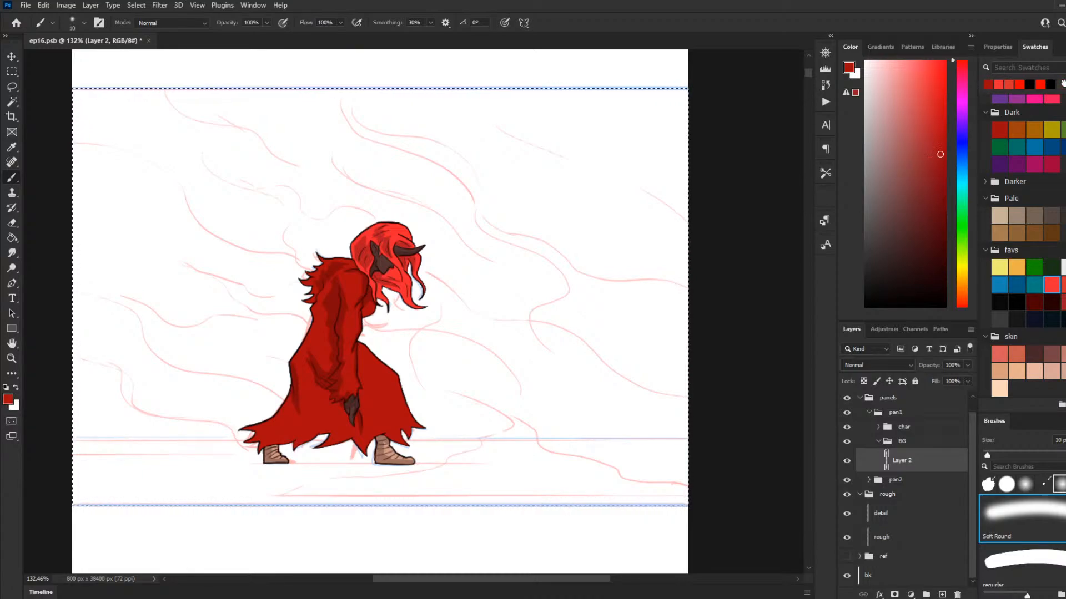
key("g")
left_click(509, 216)
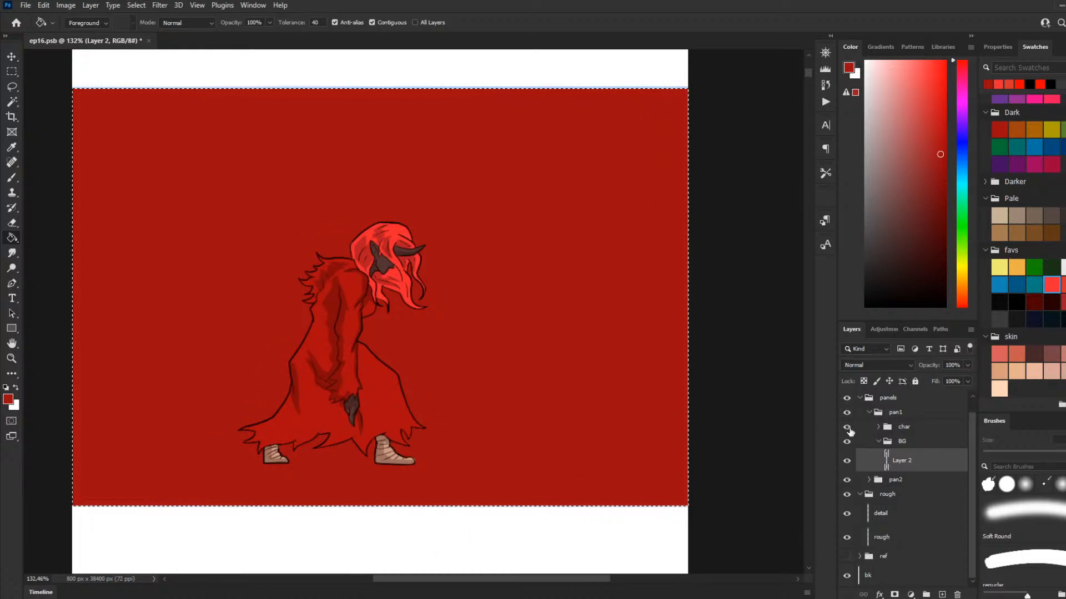
Step: Paint a soft black fade over the panel background's lower half with the Soft Round brush at size 500
left_click(1042, 533)
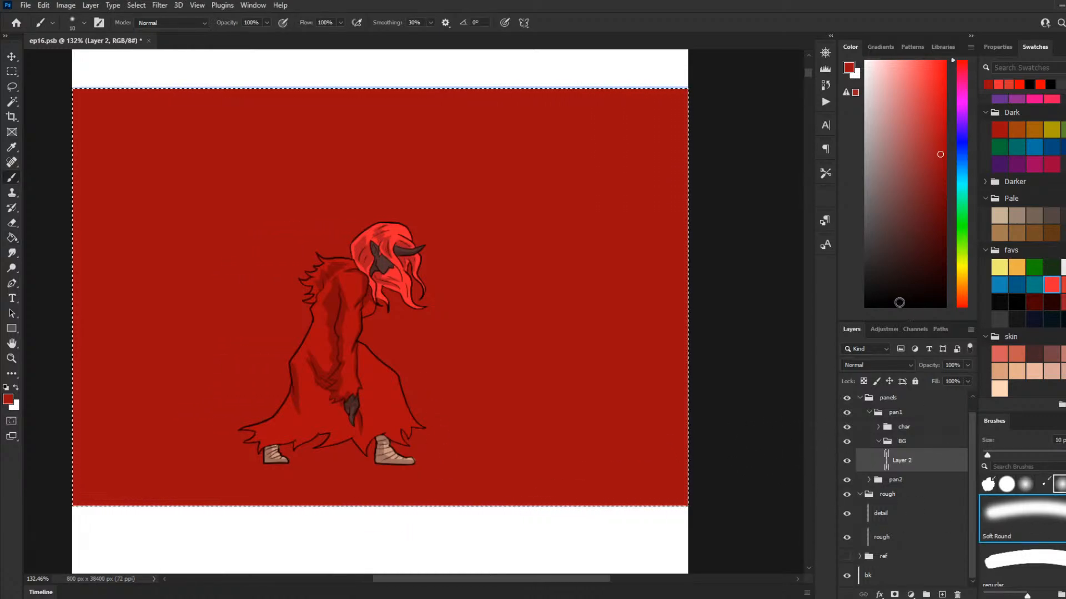
key("d")
key("bracketright")
key("bracketright")
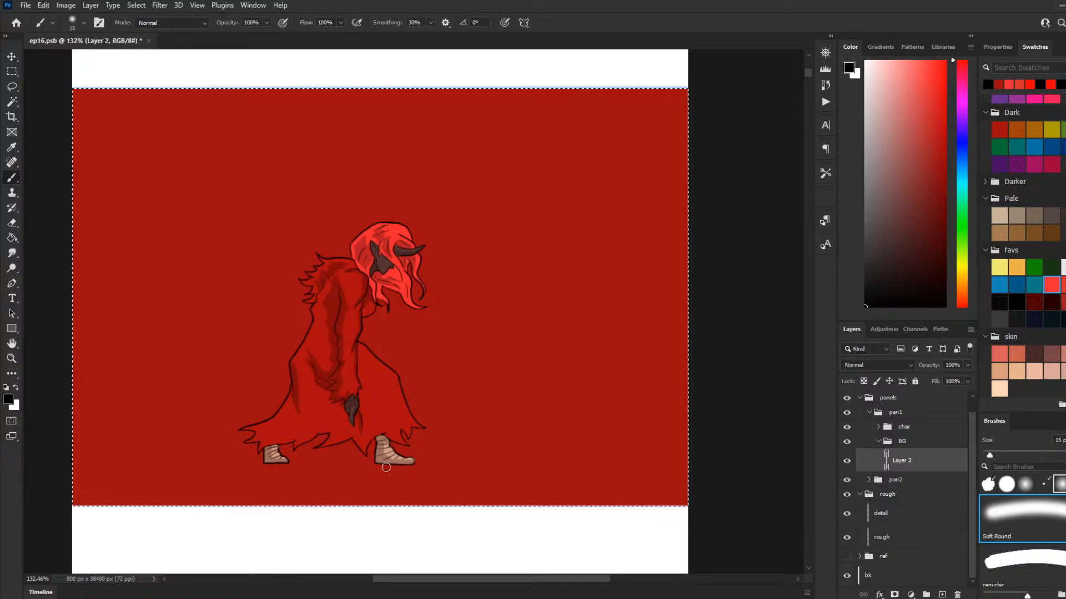
key("bracketright")
key("bracketright")
key("bracketright")
key("bracketright")
key("bracketright")
key("bracketright")
key("bracketright")
key("bracketright")
key("bracketright")
key("bracketright")
key("bracketright")
key("bracketright")
key("bracketright")
key("bracketright")
key("bracketright")
mouse_move(136, 435)
left_mouse_down()
mouse_move(208, 423)
mouse_move(798, 437)
mouse_move(609, 447)
mouse_move(25, 419)
mouse_move(143, 464)
left_mouse_up()
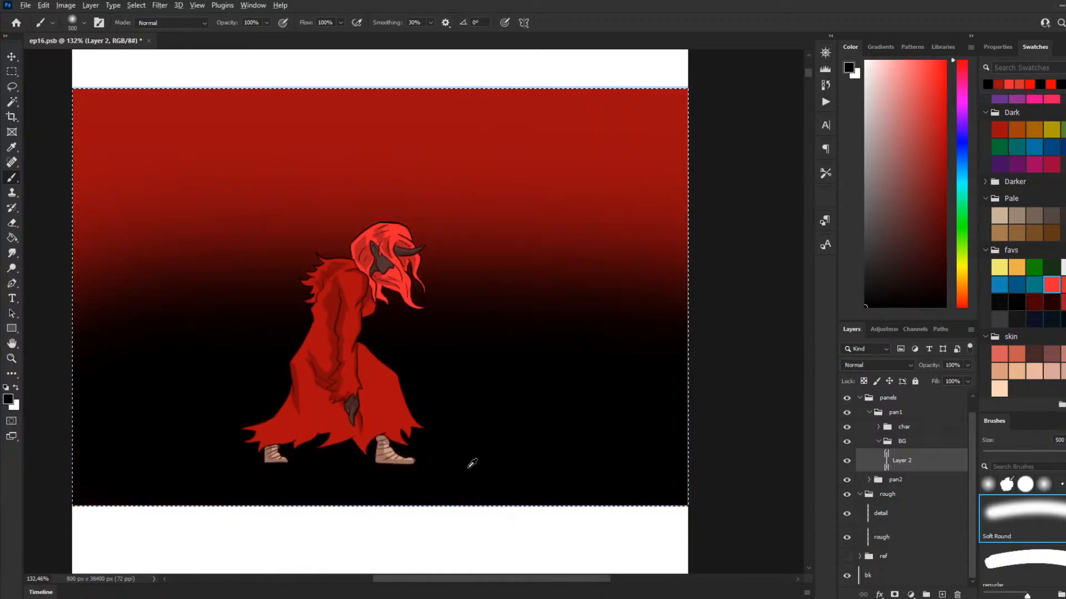
Step: Paint a bright red ground strip across the panel's lower edge on Layer 2 with the regular brush at size 200
scroll(472, 459, "down", 2)
scroll(397, 452, "down", 2)
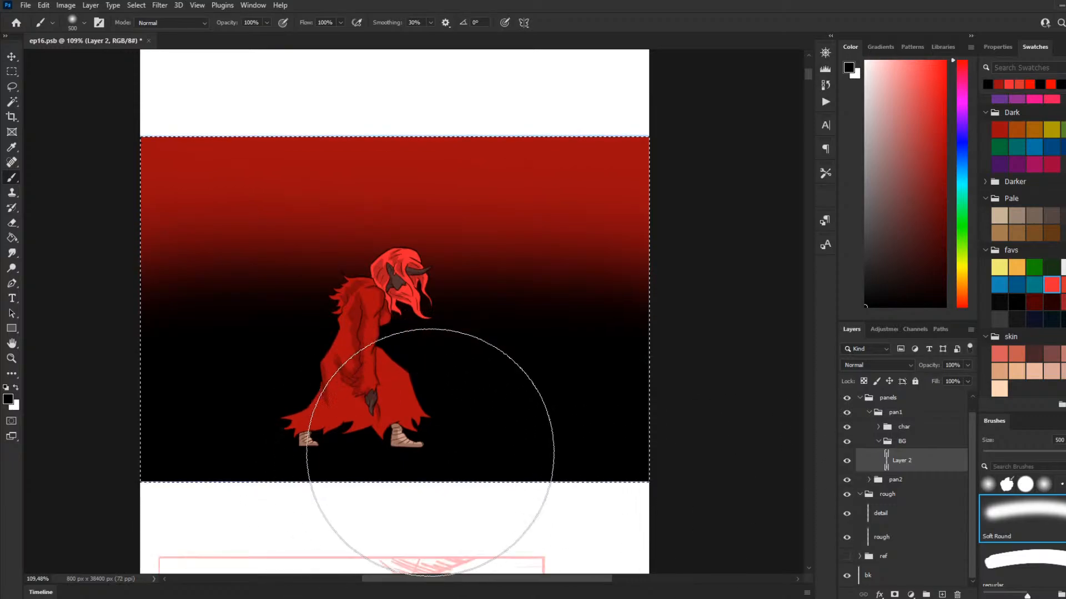
scroll(333, 506, "up", 1)
left_click(1063, 285)
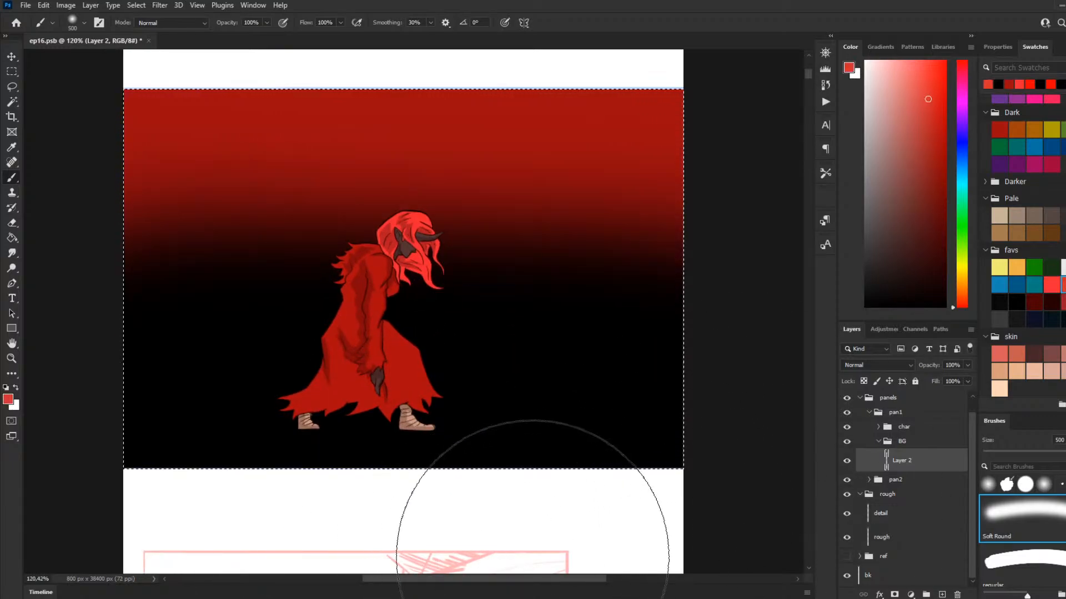
left_click(1021, 560)
scroll(644, 460, "down", 2)
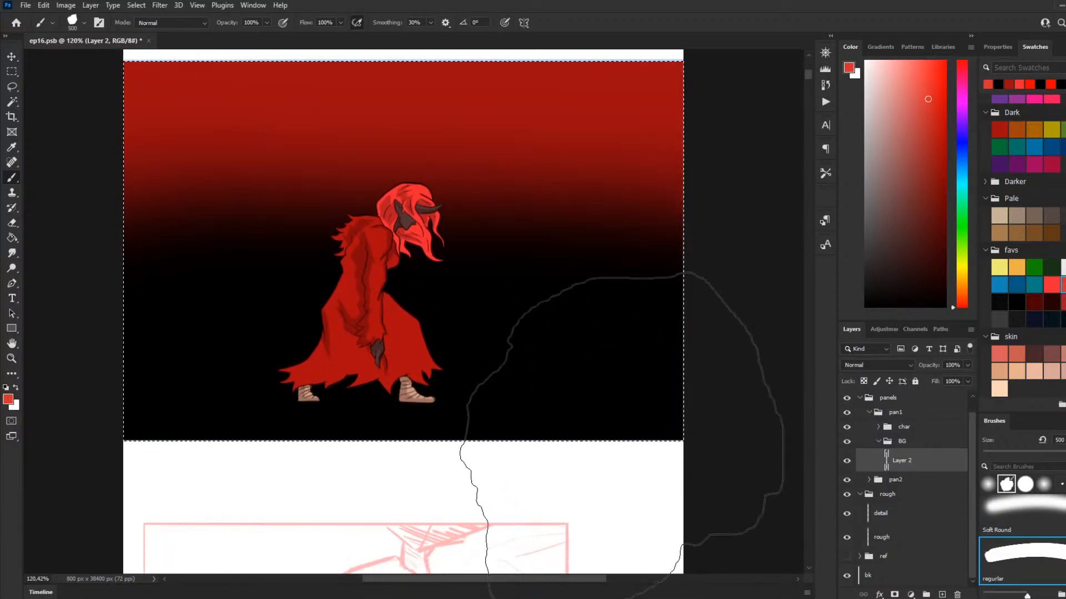
key("bracketleft")
key("bracketleft")
key("bracketleft")
key("bracketleft")
mouse_move(649, 472)
left_mouse_down()
mouse_move(78, 468)
mouse_move(99, 441)
mouse_move(773, 476)
left_mouse_up()
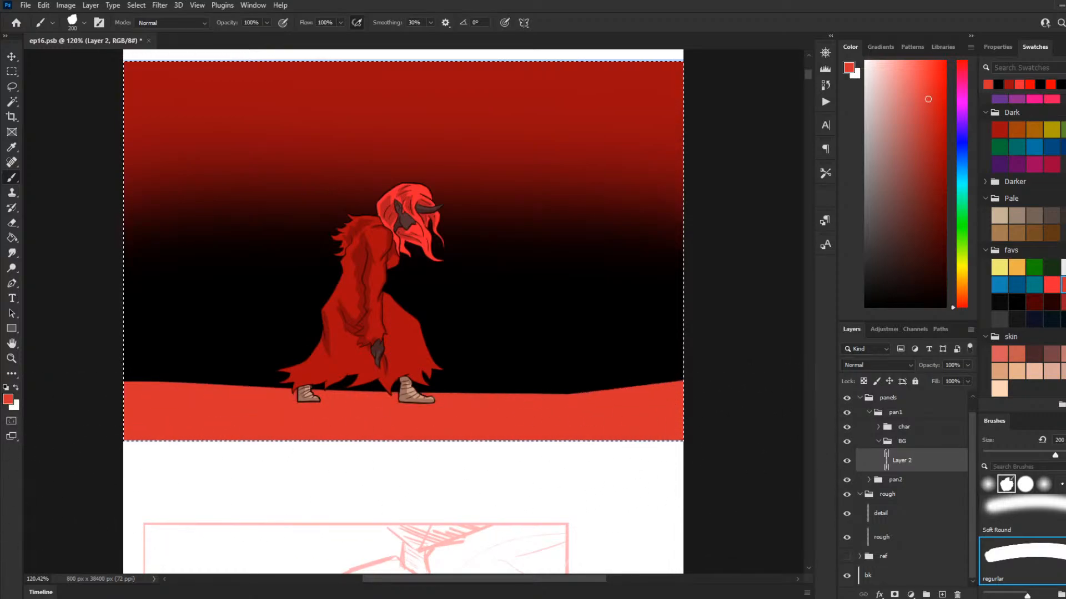
mouse_move(557, 435)
left_mouse_down()
mouse_move(857, 438)
mouse_move(518, 454)
mouse_move(60, 439)
mouse_move(62, 475)
left_mouse_up()
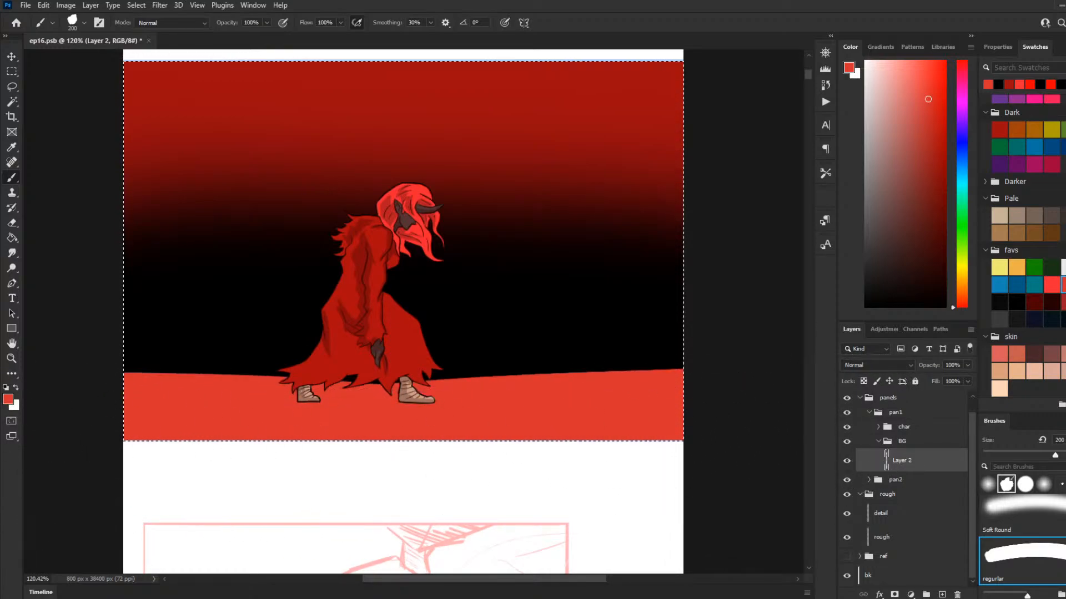
scroll(464, 521, "down", 2)
Step: Replace the panel selection with a Magic Wand selection of the bright red ground strip
key("q")
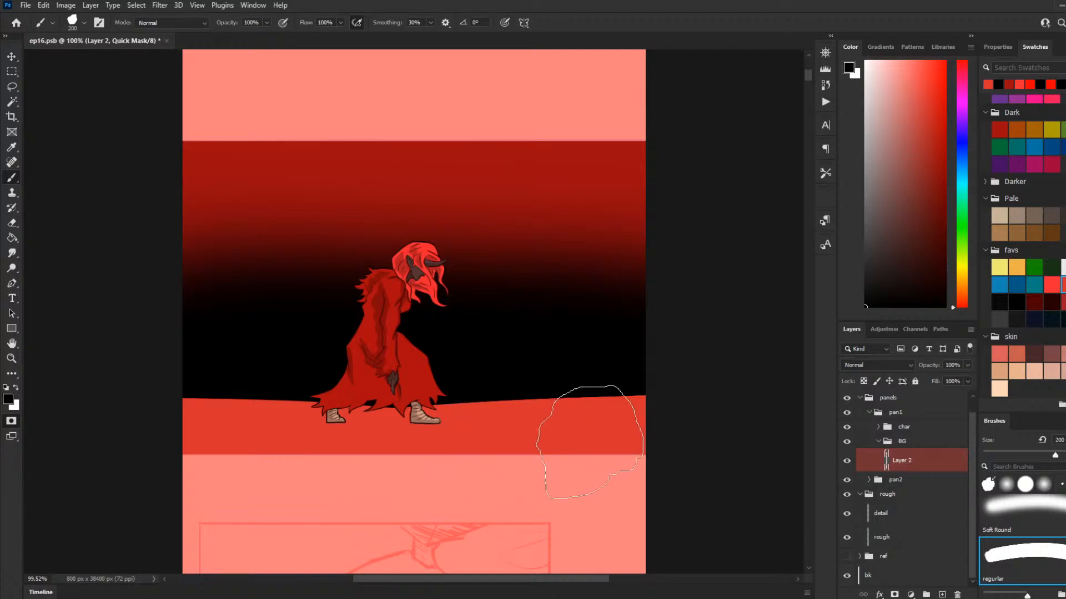
key("q")
key("w")
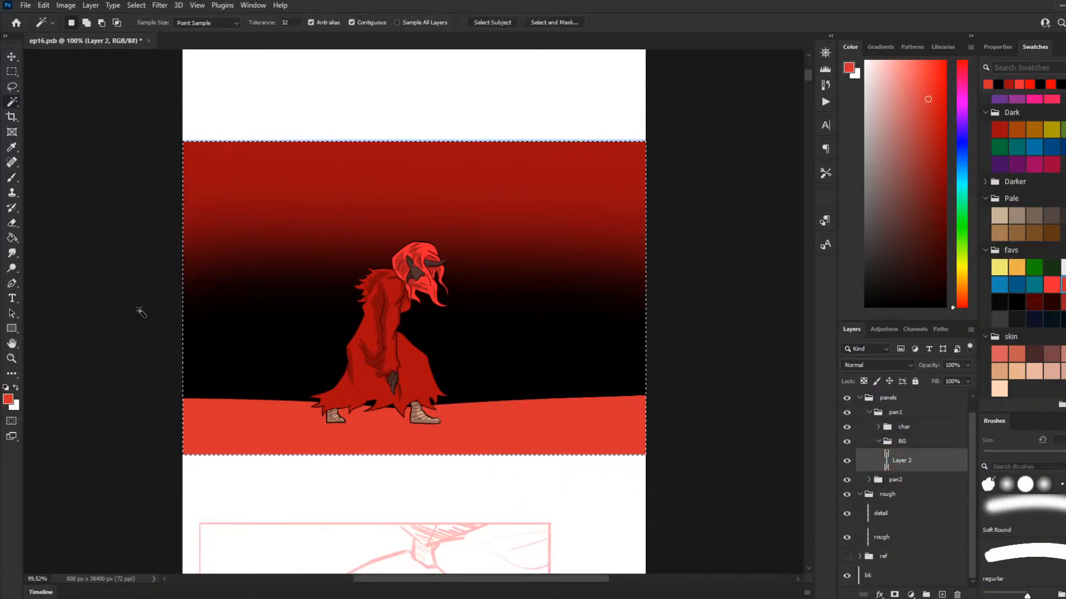
key("ctrl+d")
left_click(566, 446)
Step: Add a new layer above Layer 2 and stamp black streaks across the selected ground with the streaky texture brush at size 900
scroll(1026, 528, "down", 3)
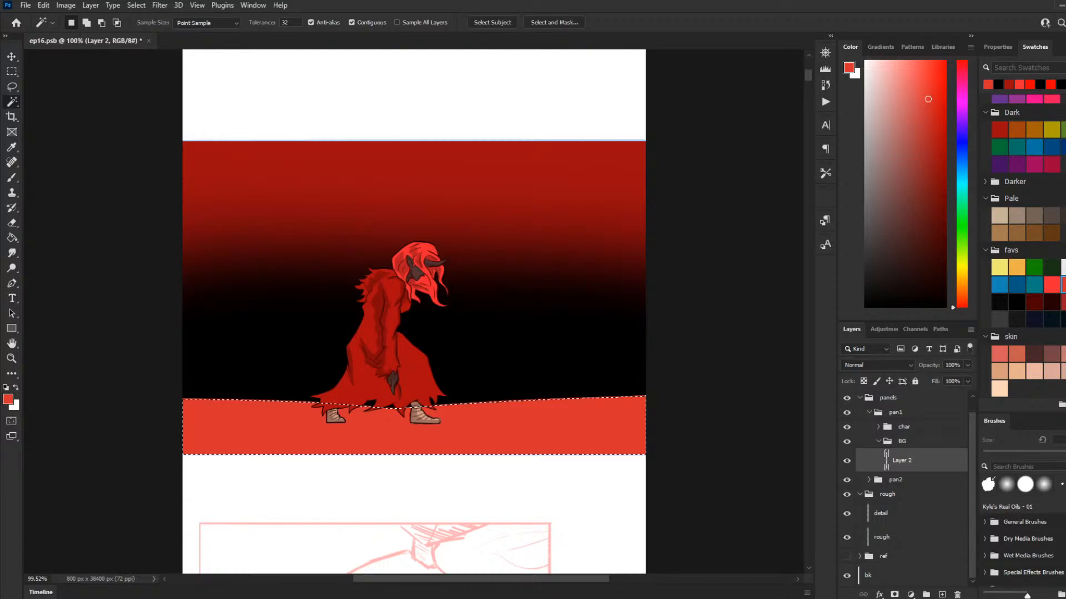
key("b")
key("d")
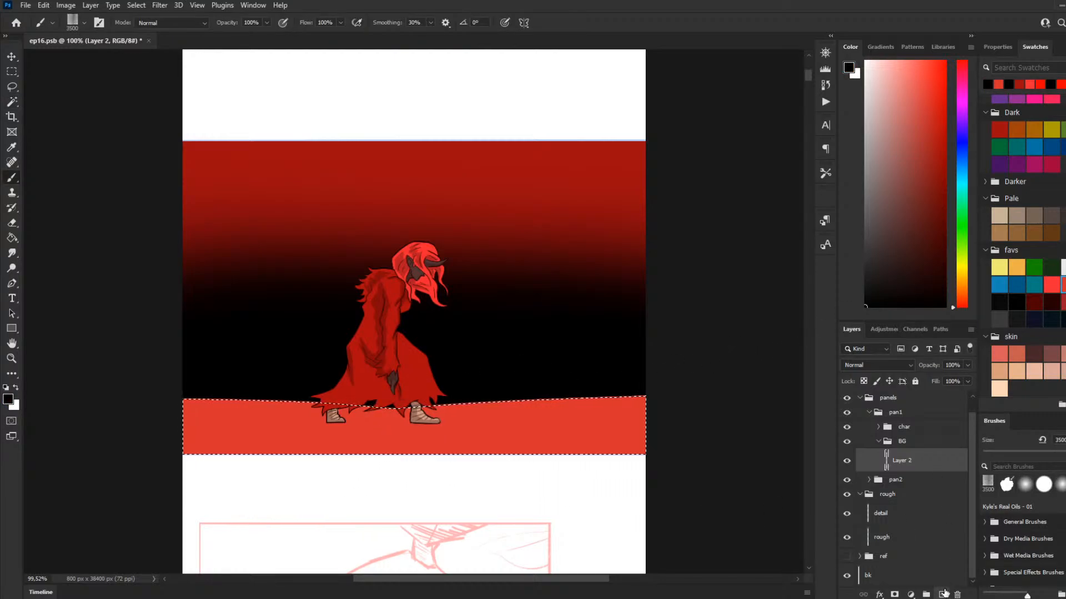
left_click(942, 595)
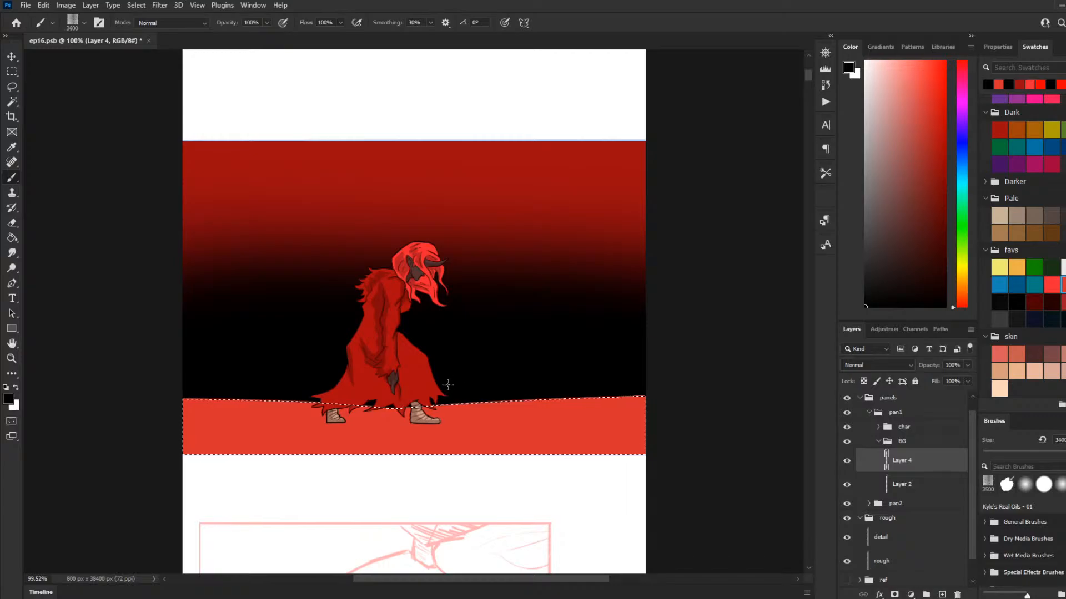
key("bracketleft")
key("bracketleft")
key("bracketleft")
key("bracketleft")
key("bracketleft")
key("bracketleft")
key("bracketleft")
key("bracketleft")
key("bracketleft")
key("bracketleft")
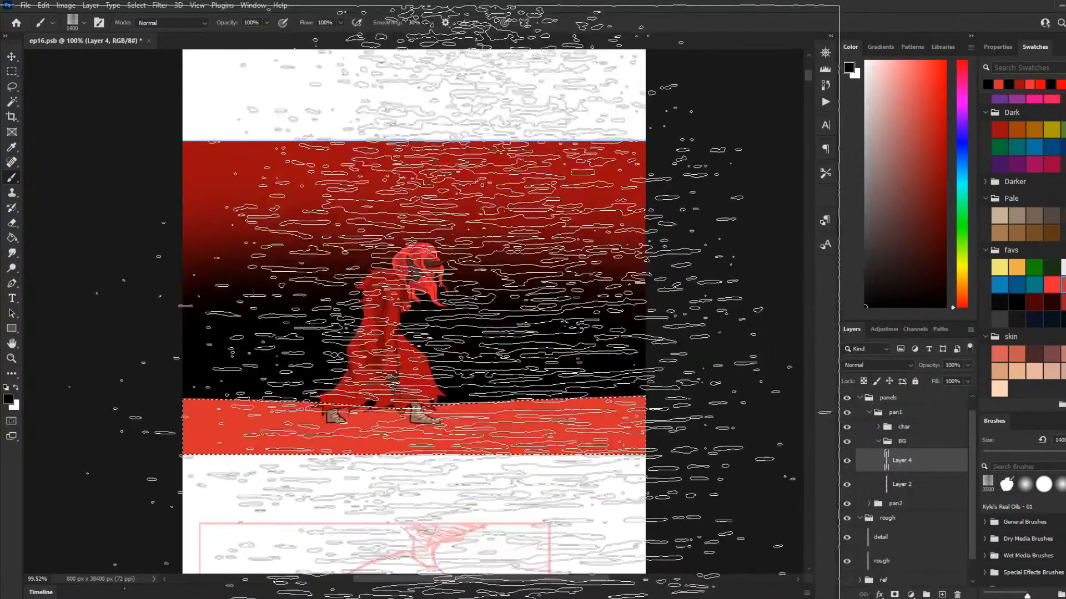
key("bracketleft")
key("bracketleft")
key("bracketleft")
key("bracketleft")
key("bracketleft")
key("bracketleft")
key("bracketleft")
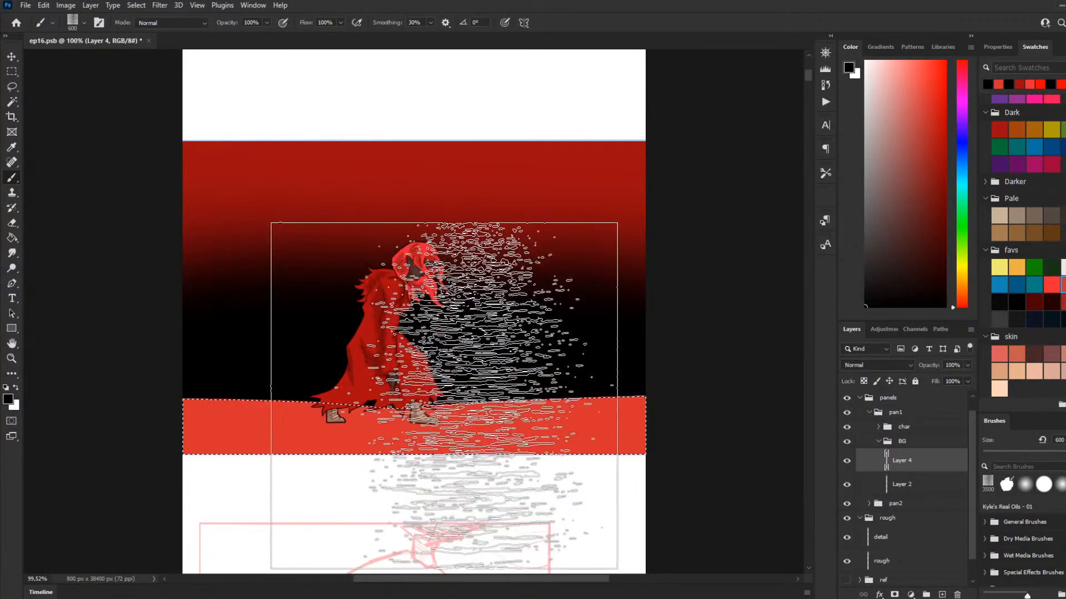
scroll(455, 395, "down", 1)
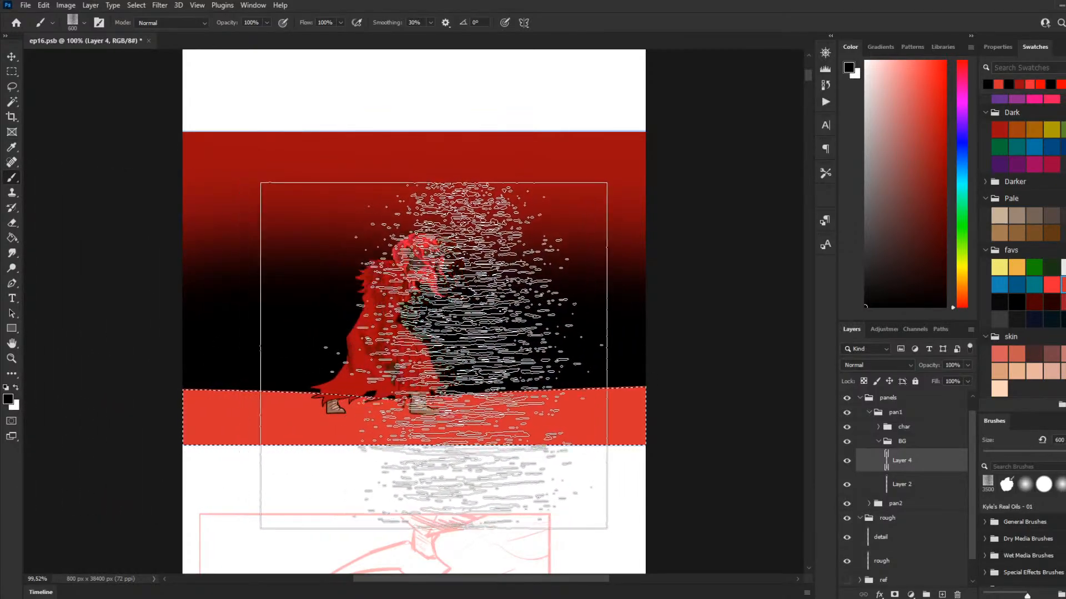
key("bracketright")
key("bracketright")
key("bracketright")
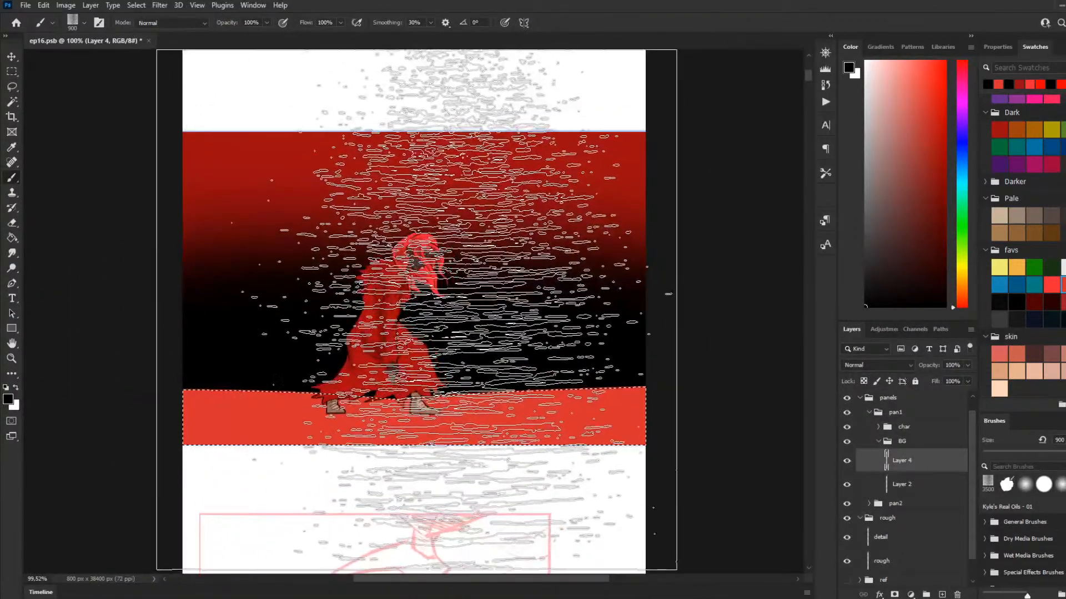
key("bracketleft")
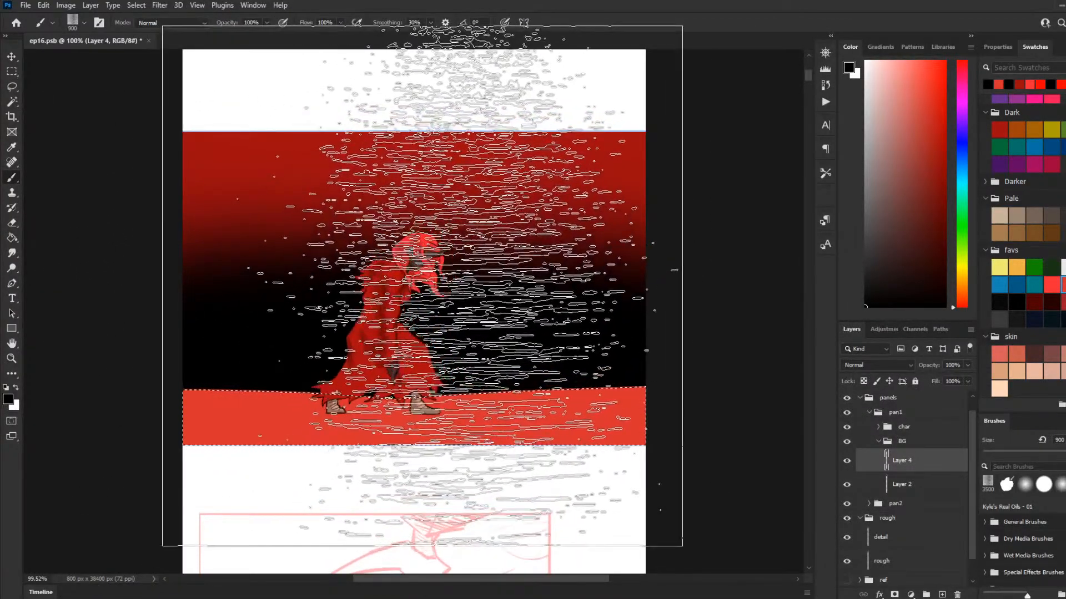
key("bracketright")
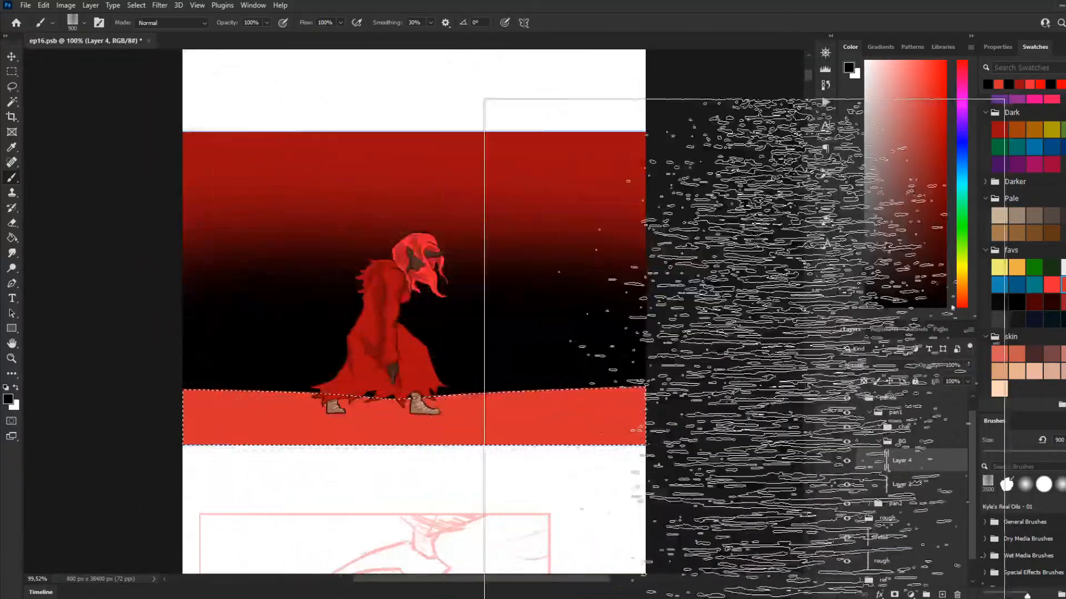
left_click(484, 326)
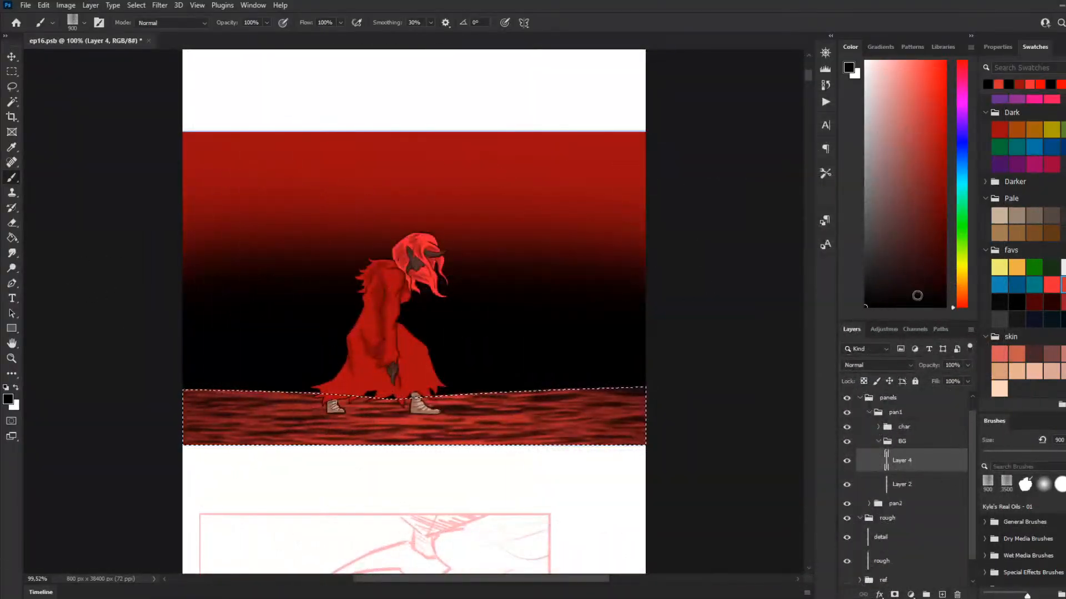
Step: Stamp white streaks over the ground's black texture and set Layer 4's opacity to 28%
key("x")
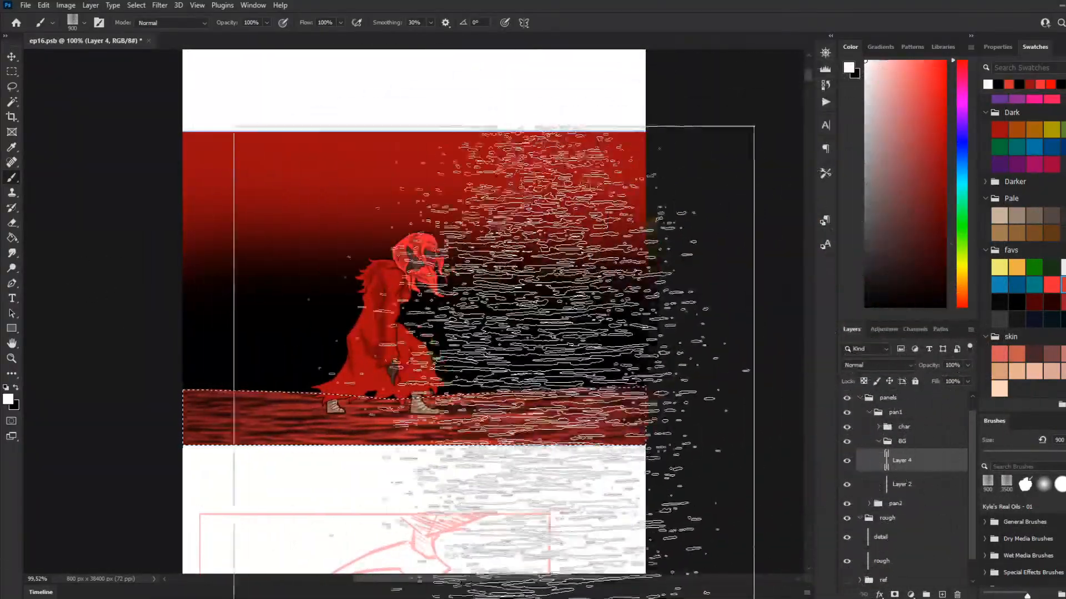
left_click_drag(415, 314, 478, 330)
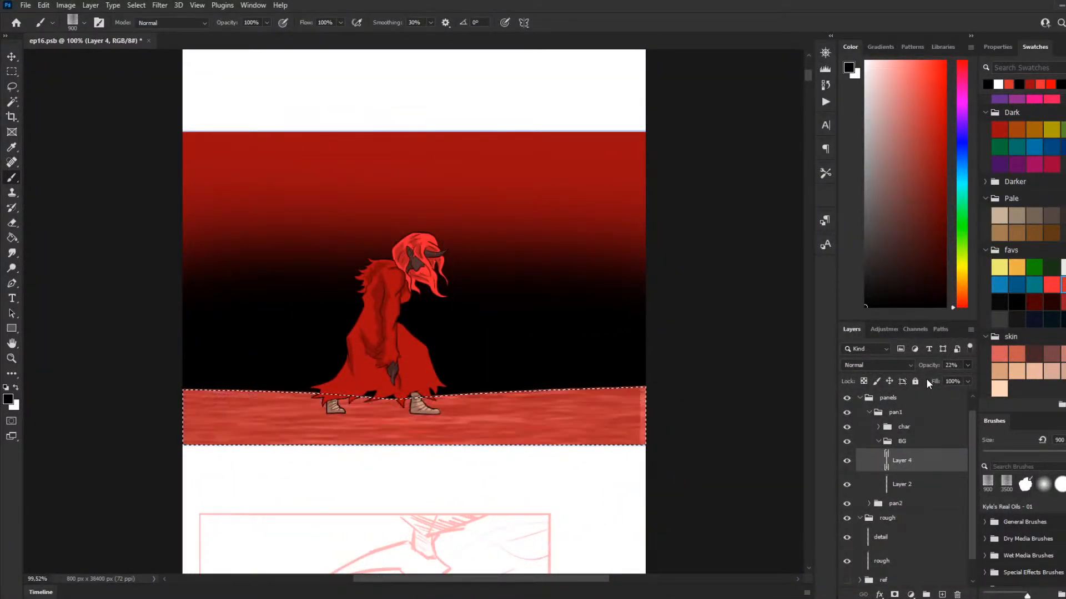
key("ctrl+z")
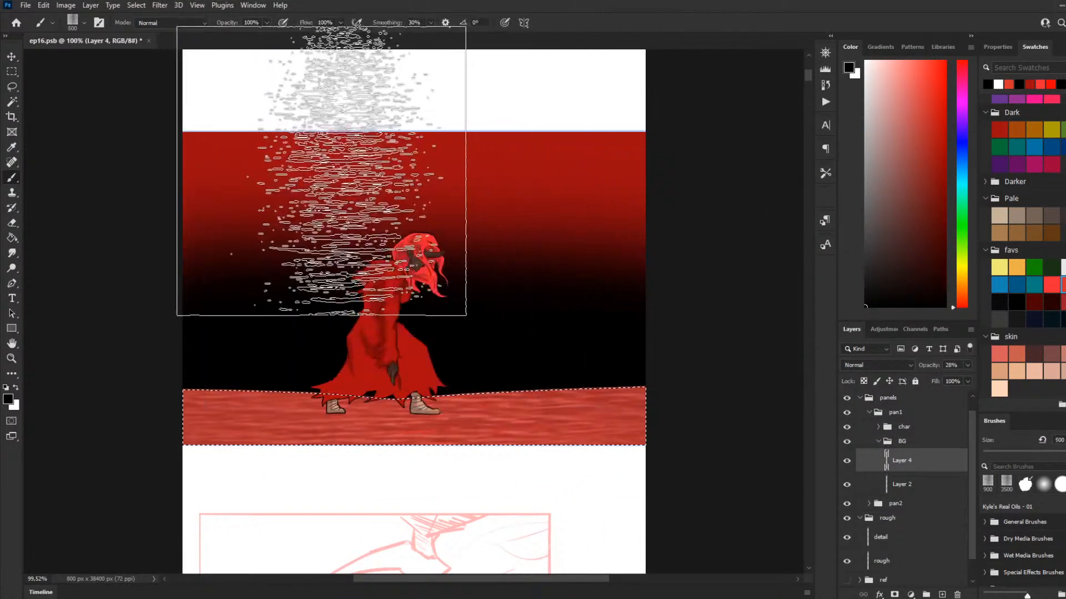
key("]")
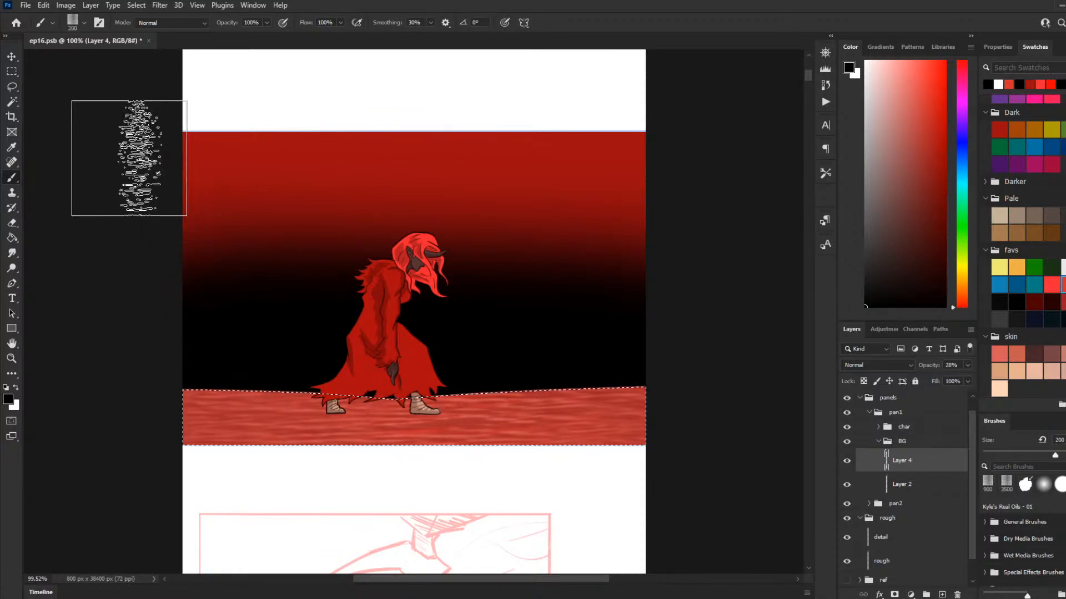
key("]")
key("]")
key("]")
key("]")
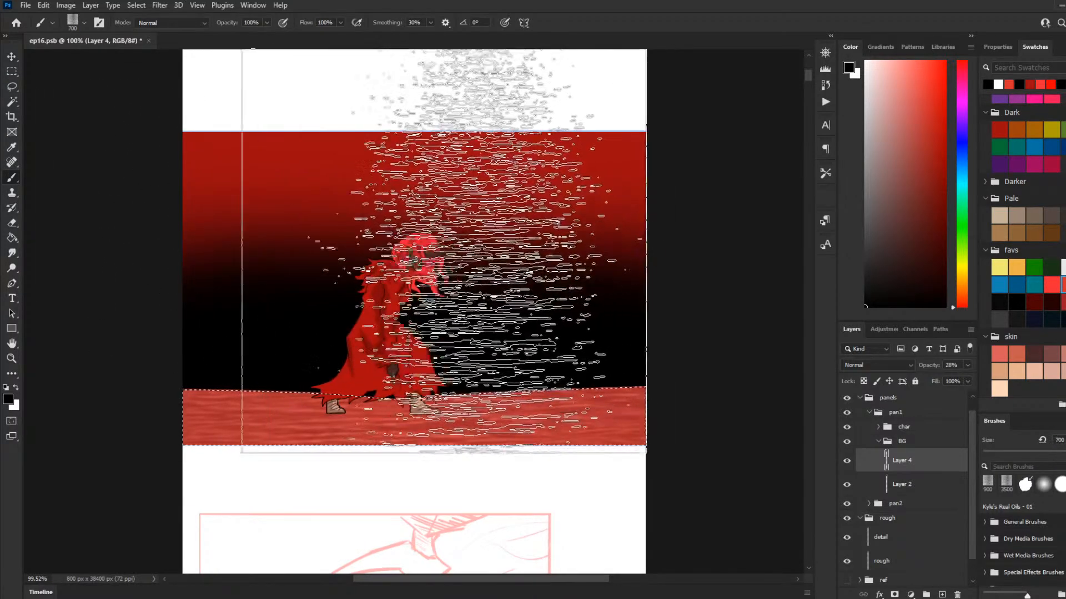
key("]")
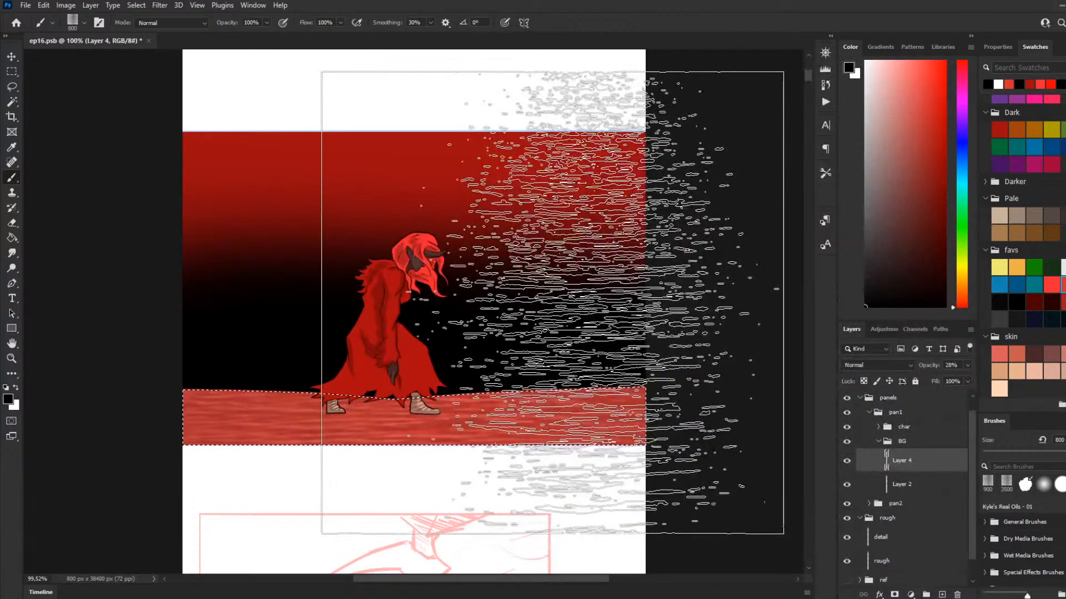
key("bracketright")
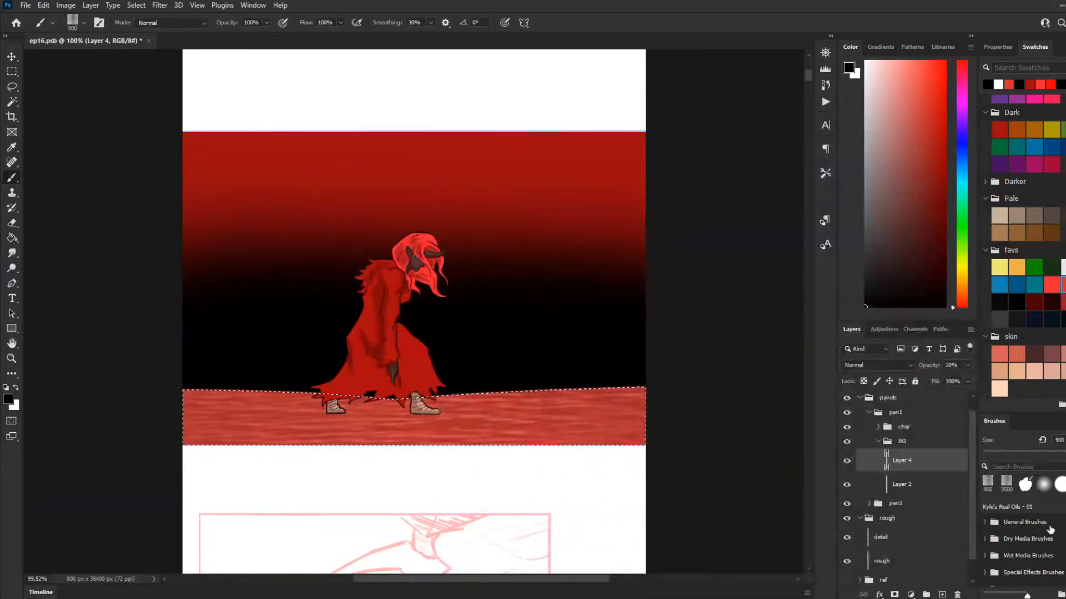
Step: Collapse the BG group and clear the ground selection to inspect the panel
left_click(878, 442)
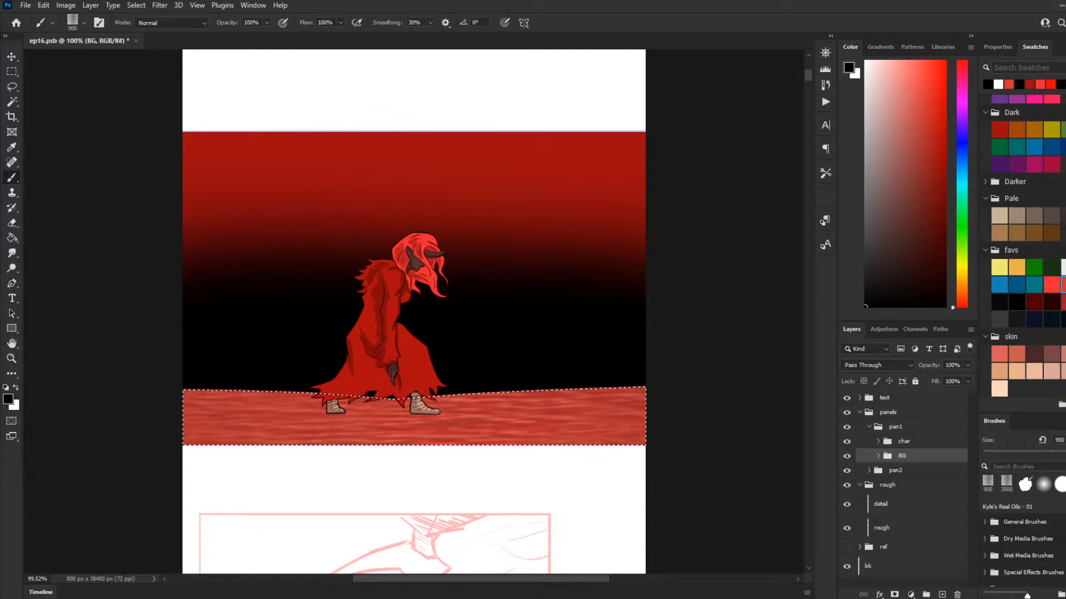
left_click(12, 72)
left_click(535, 383)
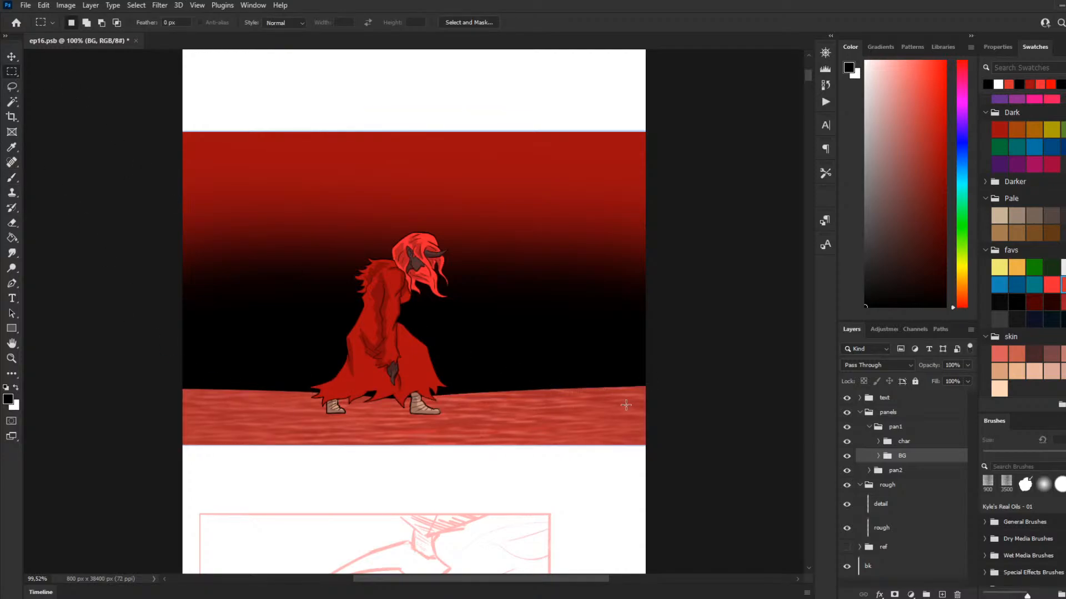
scroll(465, 257, "up", 2)
scroll(465, 256, "down", 1)
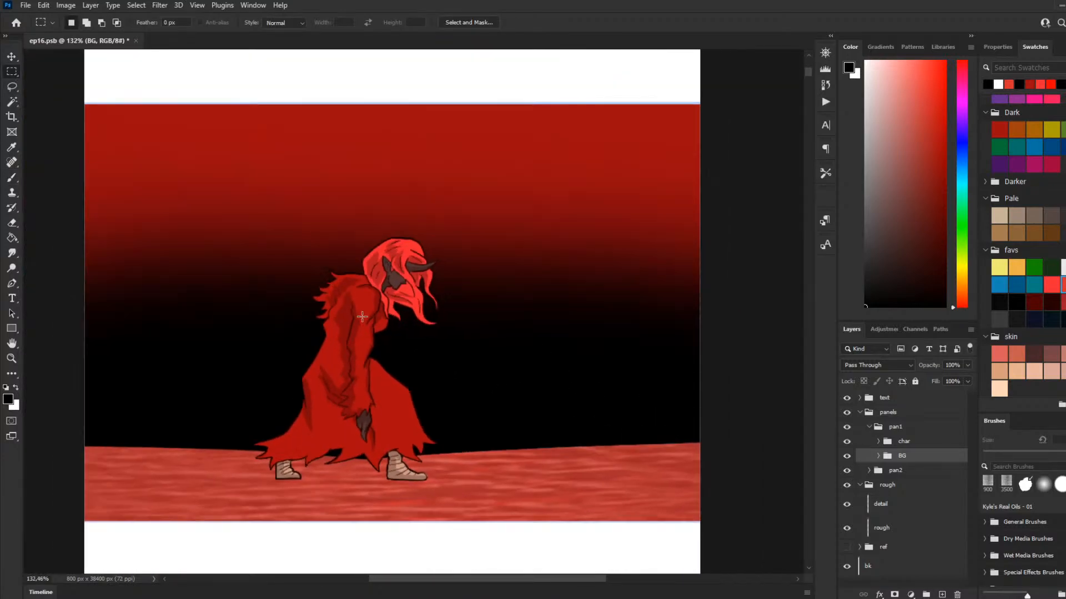
scroll(465, 257, "up", 1)
left_click(12, 179)
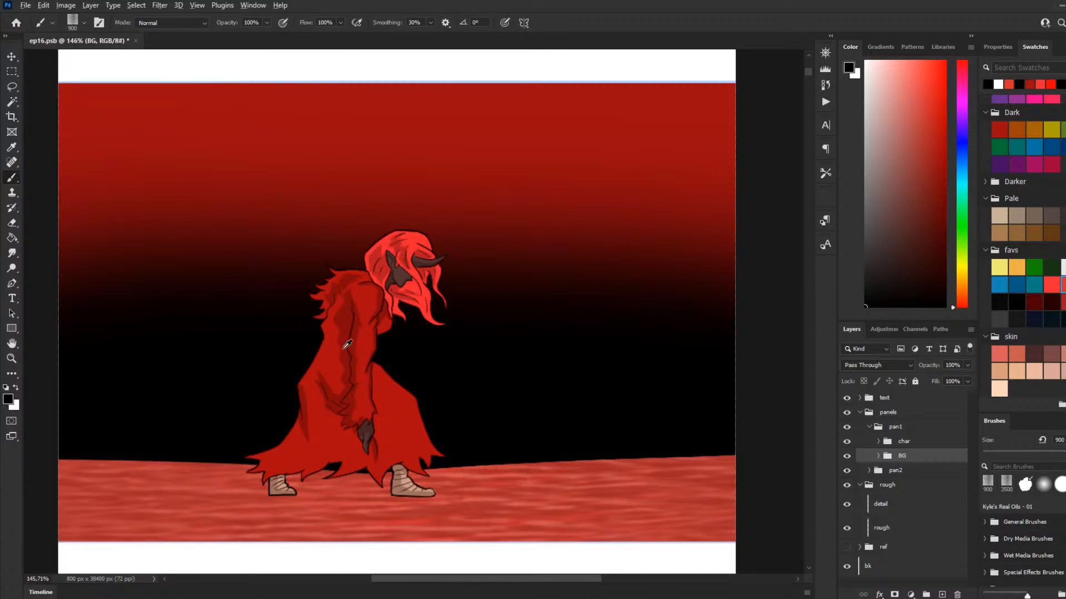
scroll(361, 333, "down", 2)
scroll(361, 333, "up", 1)
Step: Restore the ground selection, activate Layer 4 in the BG group and toggle its visibility to compare the texture
key("ctrl+shift+d")
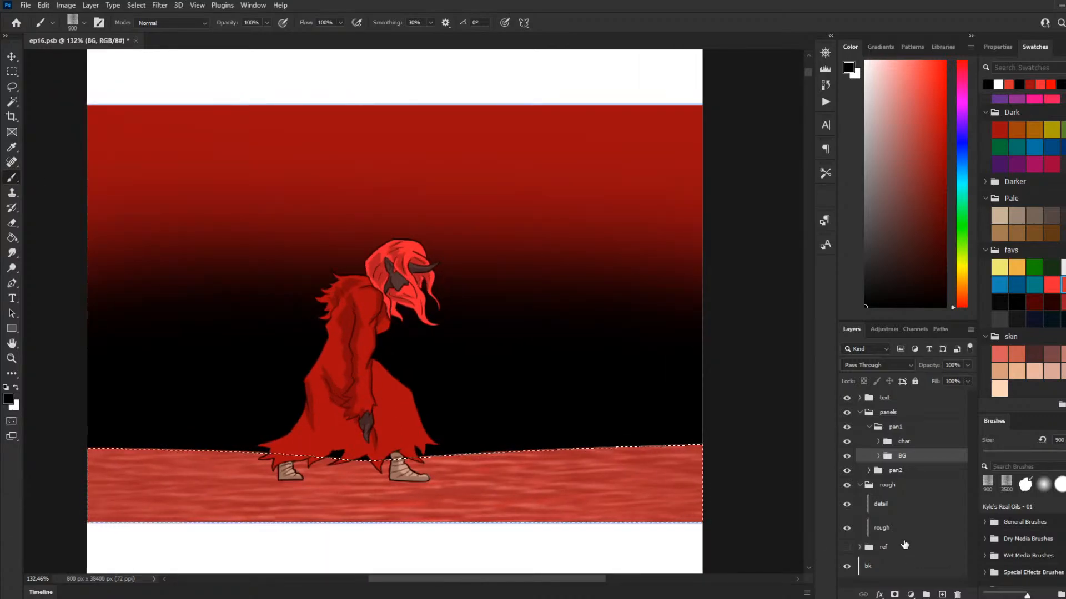
left_click(878, 456)
left_click(902, 475)
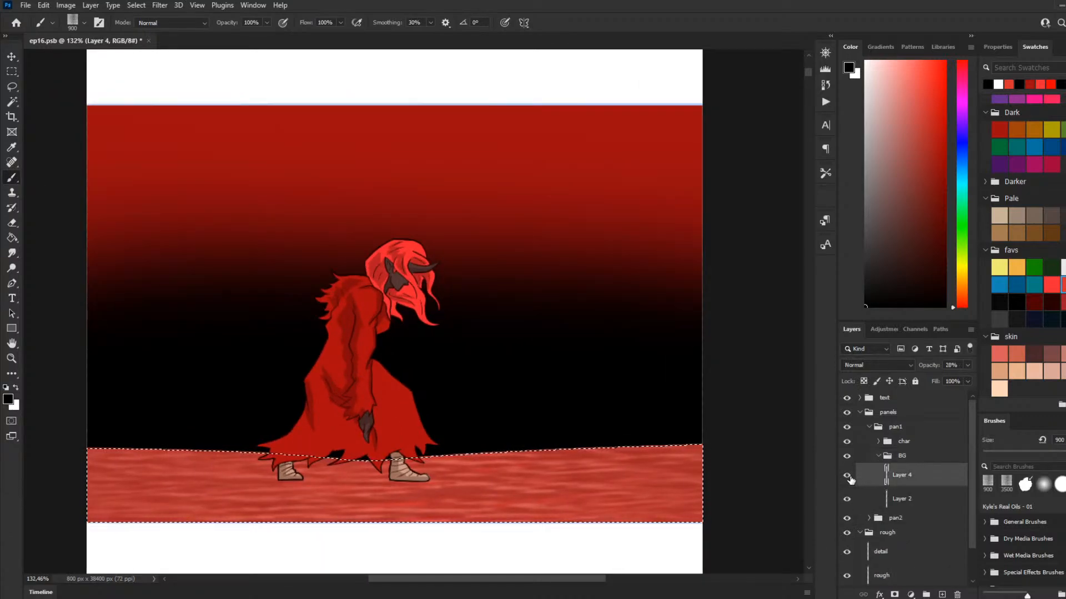
left_click(846, 475)
left_click(846, 475)
Step: Reduce the streaky texture brush to size 400 and switch the painting colour to white
key("bracketleft")
key("bracketleft")
key("bracketleft")
key("bracketleft")
key("bracketleft")
key("bracketleft")
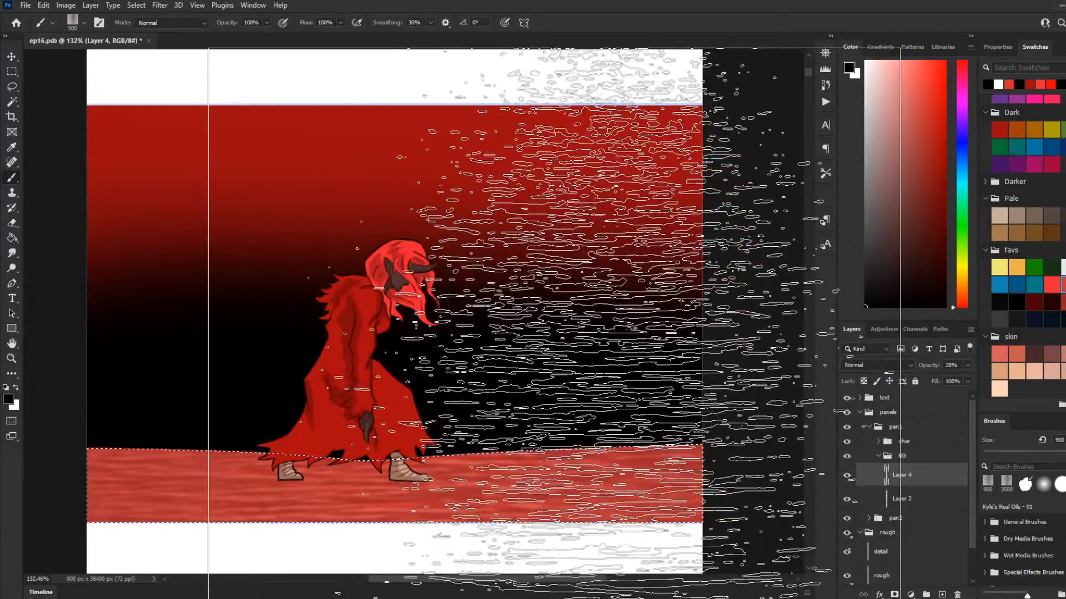
key("x")
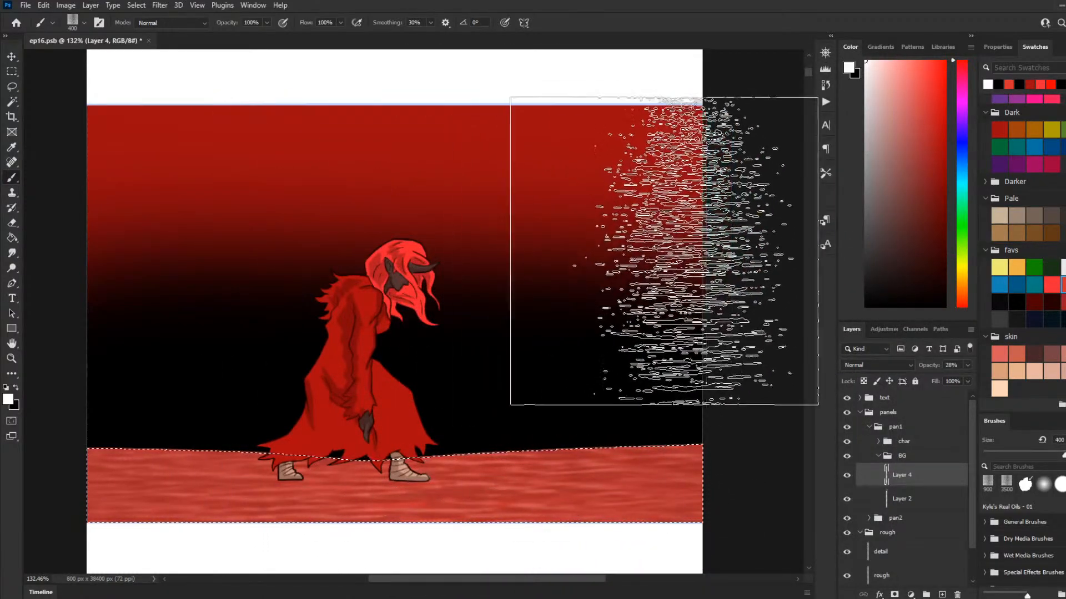
Step: Paint a soft white glow around the character's front foot on Layer 4, reducing the Soft Round brush to 30 px
left_click(1044, 484)
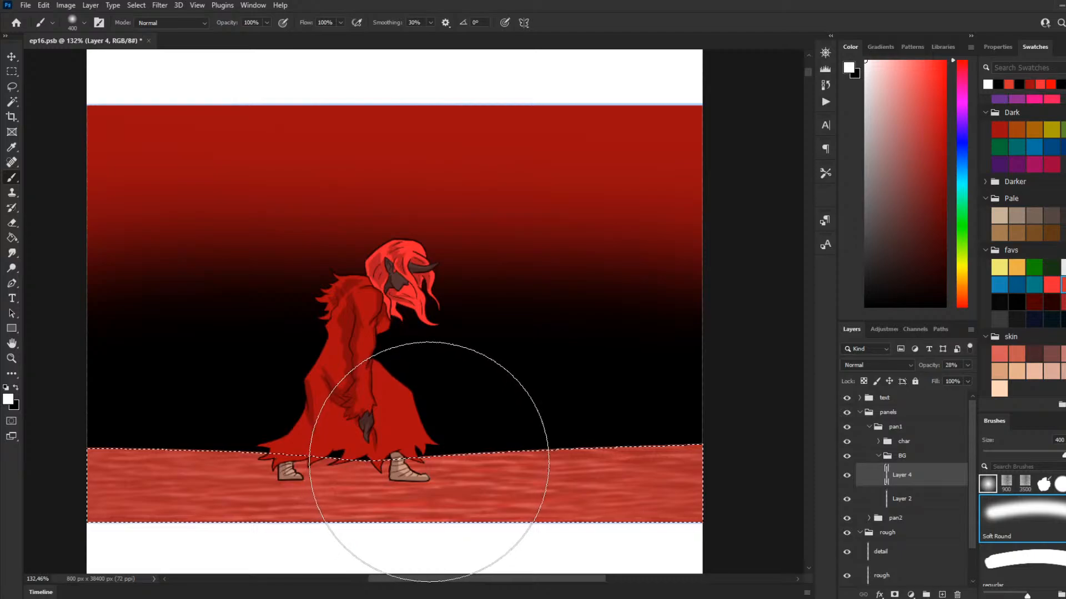
key("bracketleft")
key("bracketleft")
key("bracketleft")
key("bracketleft")
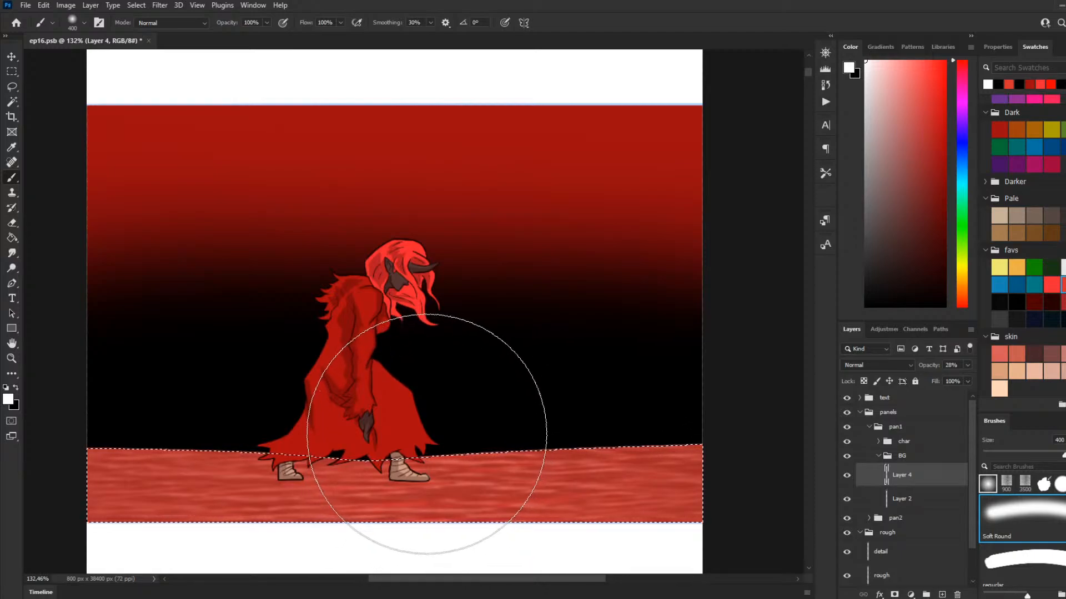
key("bracketleft")
key("bracketleft")
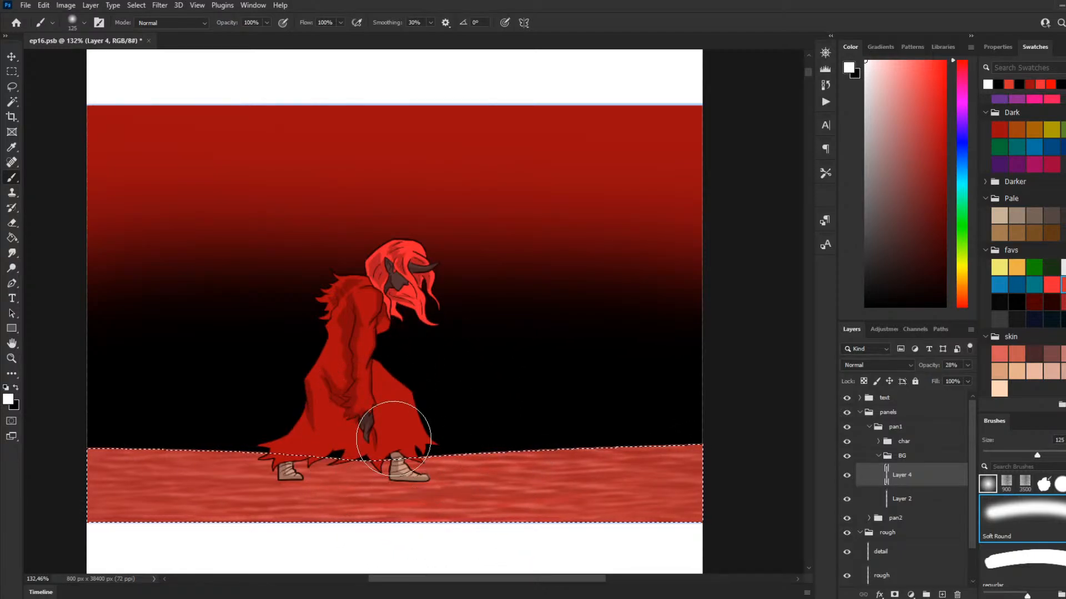
key("bracketleft")
key("bracketleft")
key("bracketleft")
key("bracketleft")
key("bracketleft")
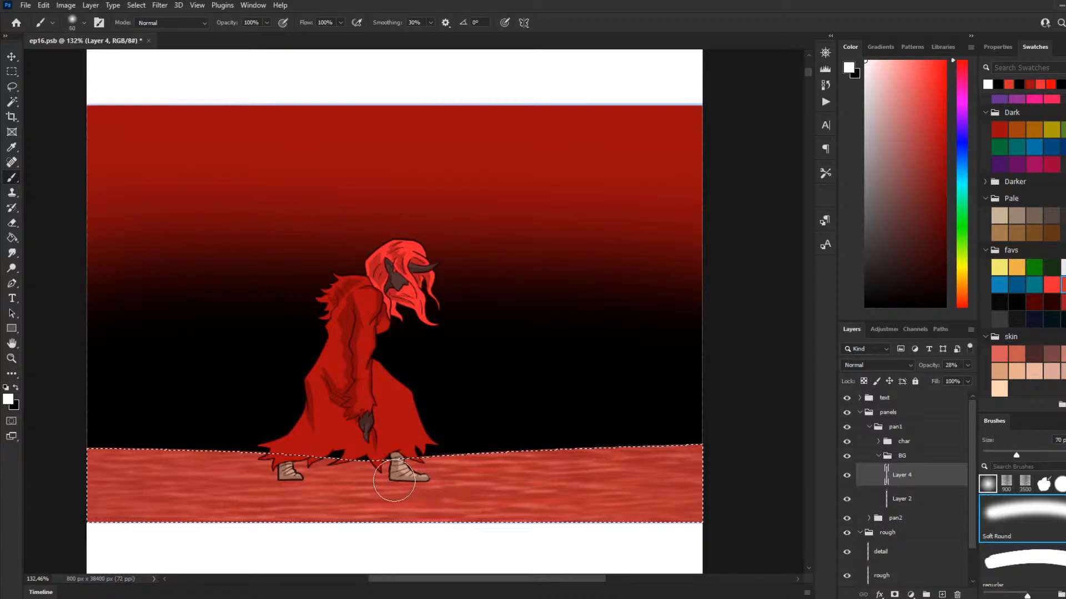
key("bracketleft")
key("bracketleft")
key("bracketright")
key("bracketleft")
key("bracketleft")
key("bracketleft")
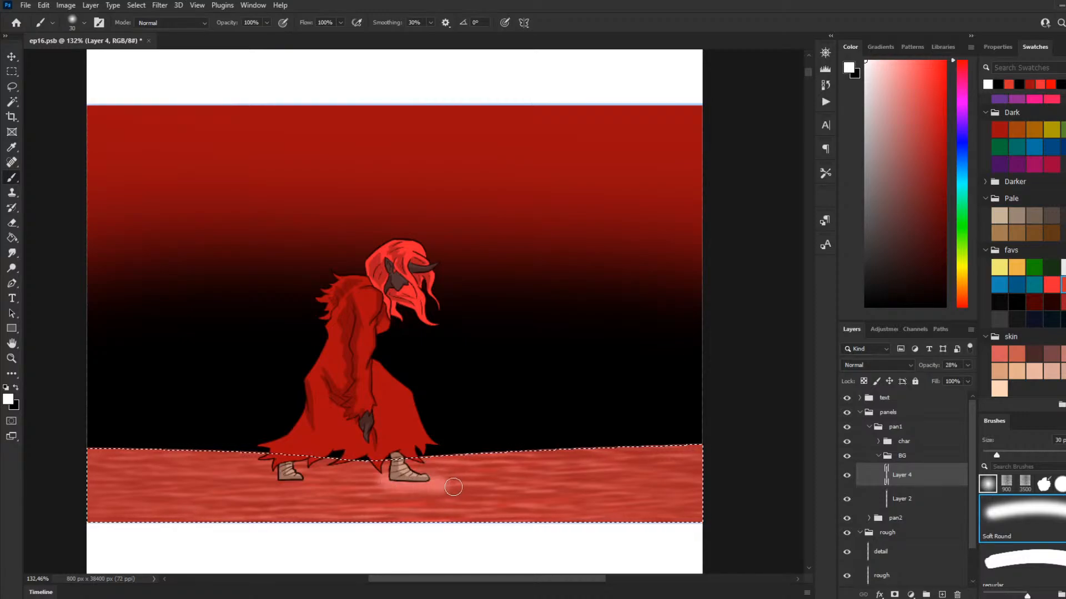
Step: Paint white glow and curved ripples around both feet on Layer 4 with the Soft Round brush at 15 px
key("bracketleft")
key("bracketleft")
key("bracketleft")
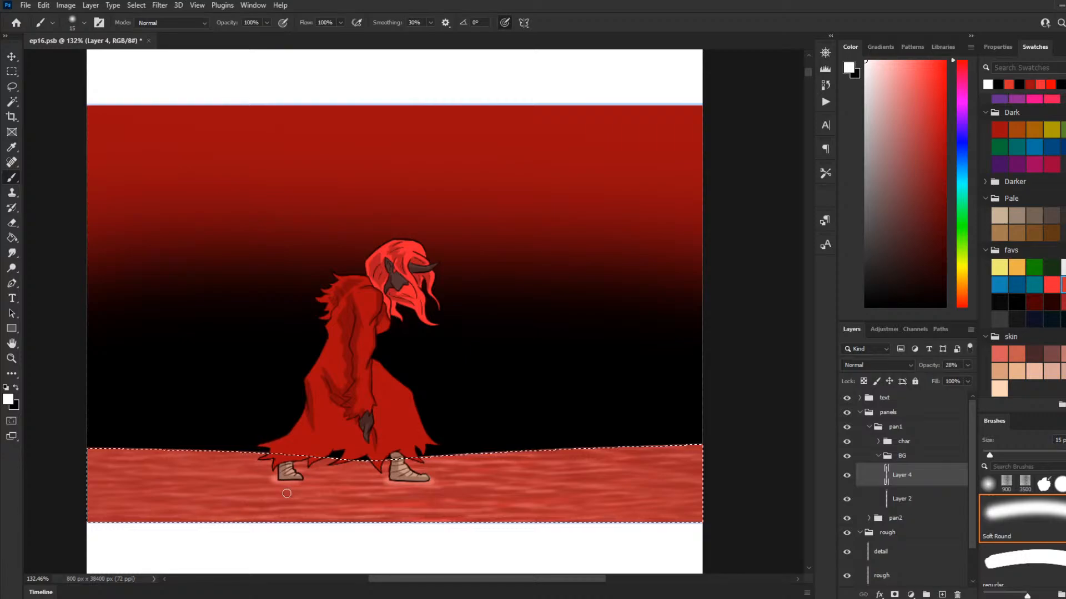
mouse_move(255, 487)
left_mouse_down()
mouse_move(303, 489)
mouse_move(260, 487)
left_mouse_up()
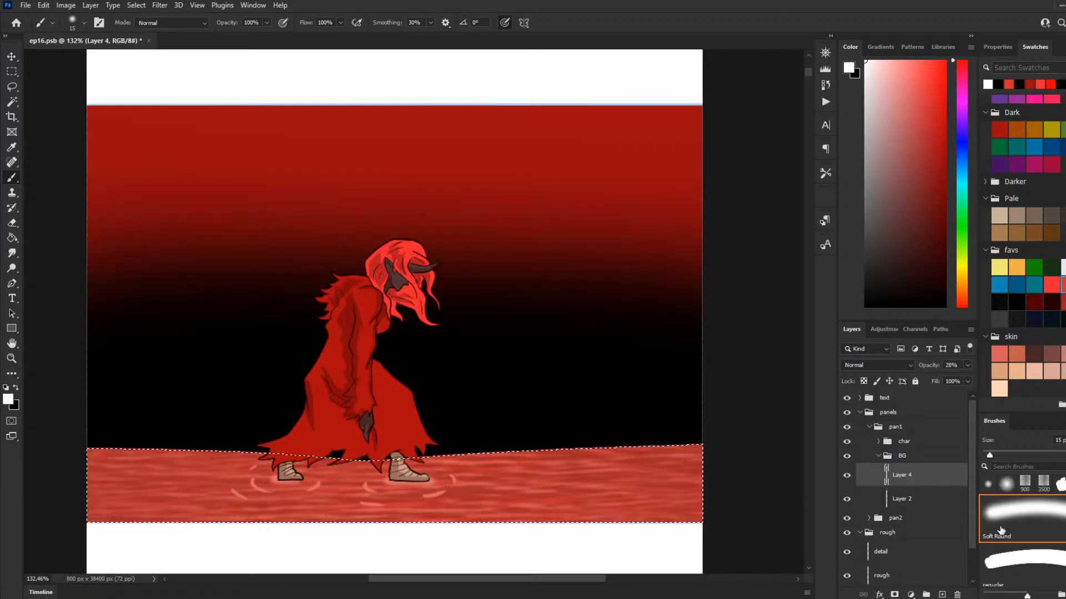
Step: Switch to the hard-edged regular brush and choose black as the painting colour
left_click(1013, 557)
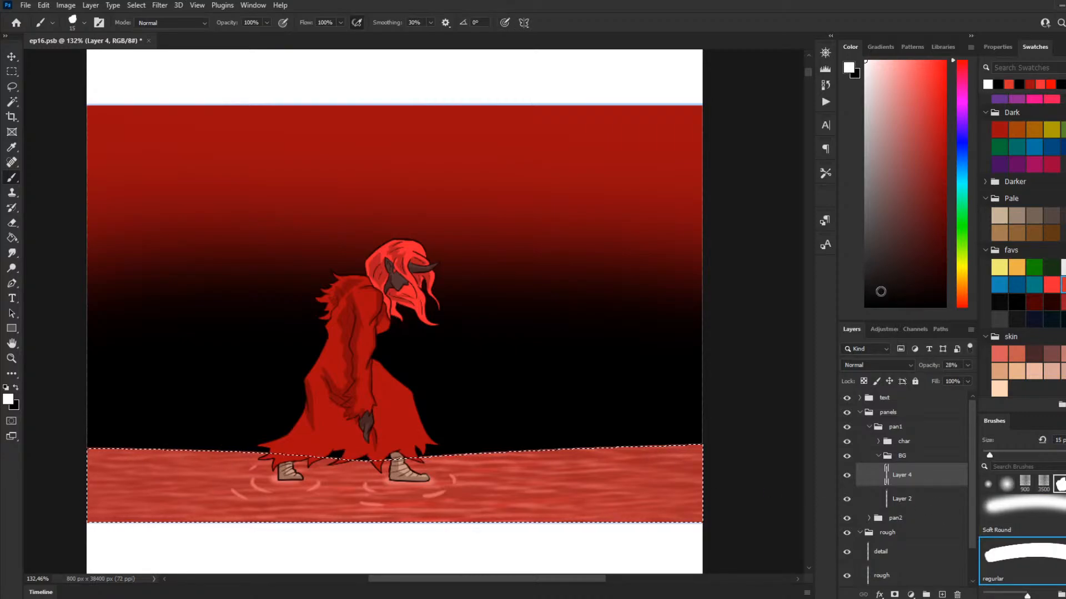
left_click(871, 297)
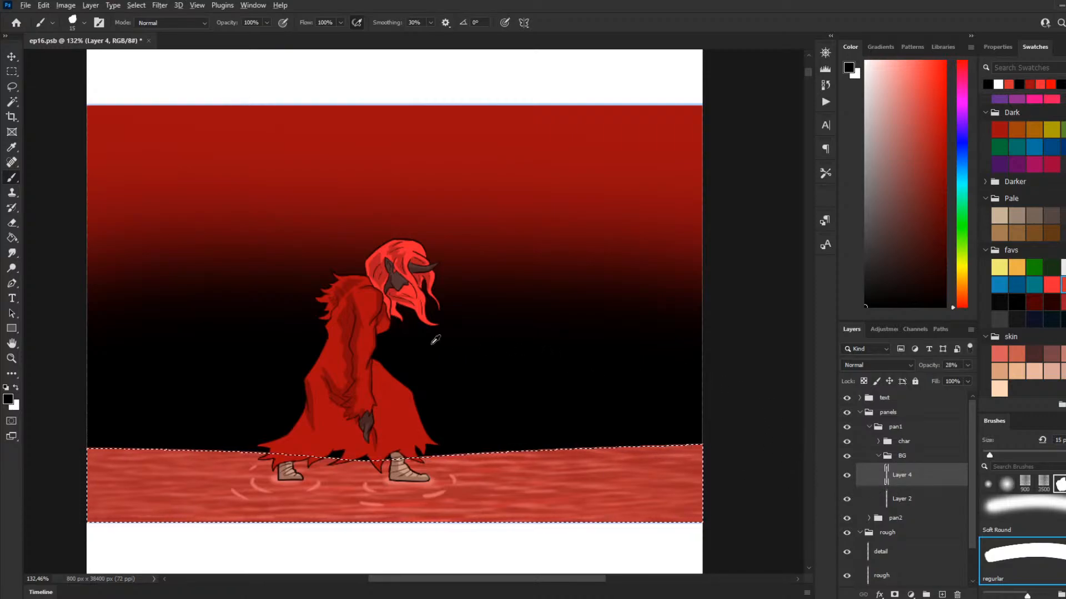
scroll(428, 345, "down", 2)
scroll(417, 354, "up", 2)
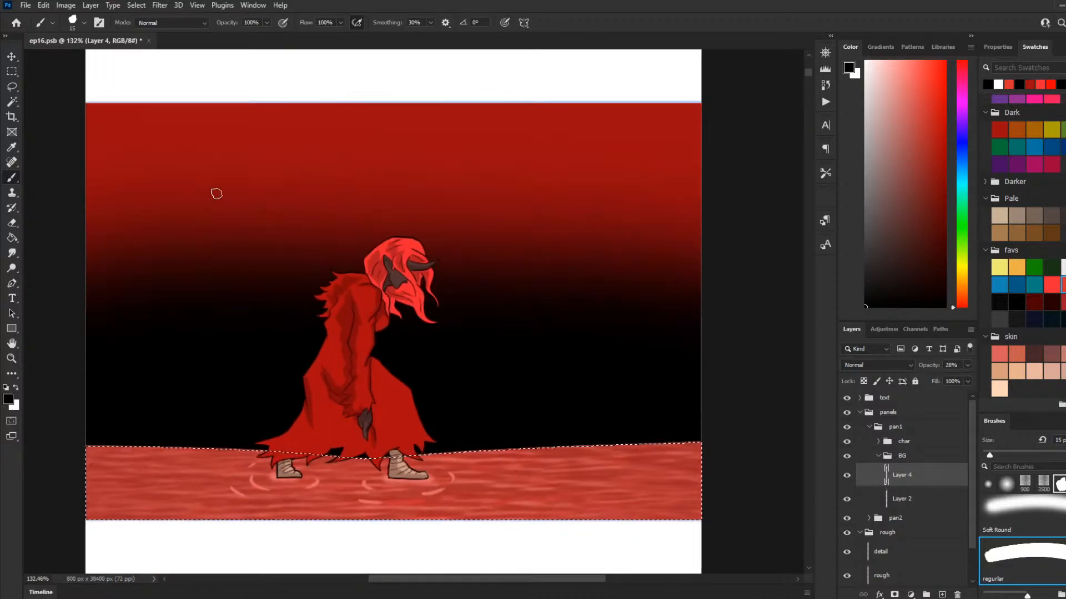
Step: Clear the ground selection and toggle Layer 4's visibility to compare the ripples and texture
left_click(11, 71)
left_click(360, 347)
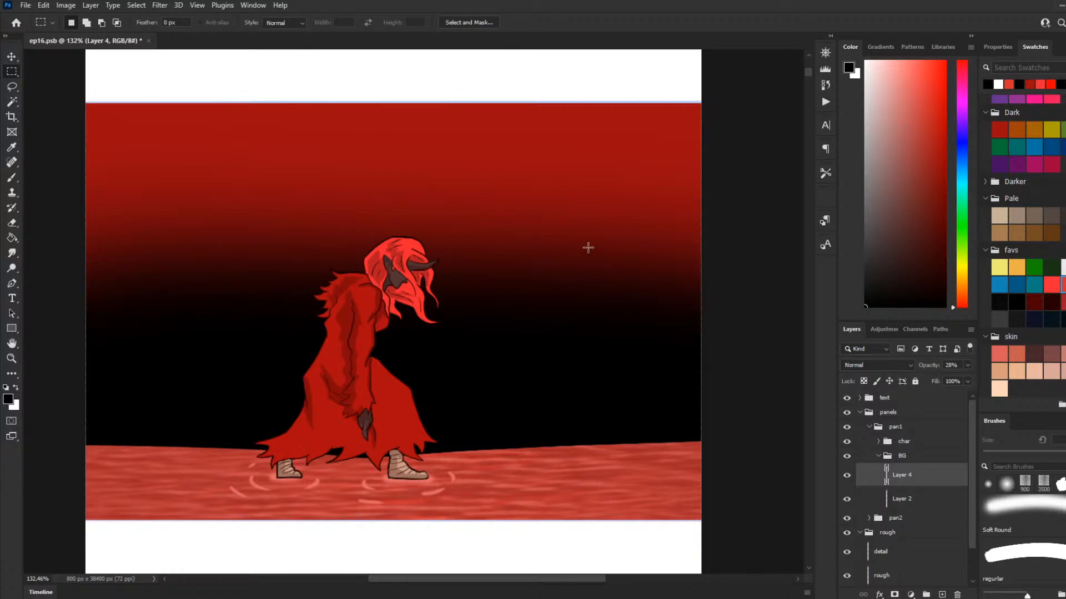
left_click(847, 476)
left_click(847, 476)
Step: Add a new layer above Layer 2 and ready the regular brush at 5 px with white as its colour
left_click(12, 178)
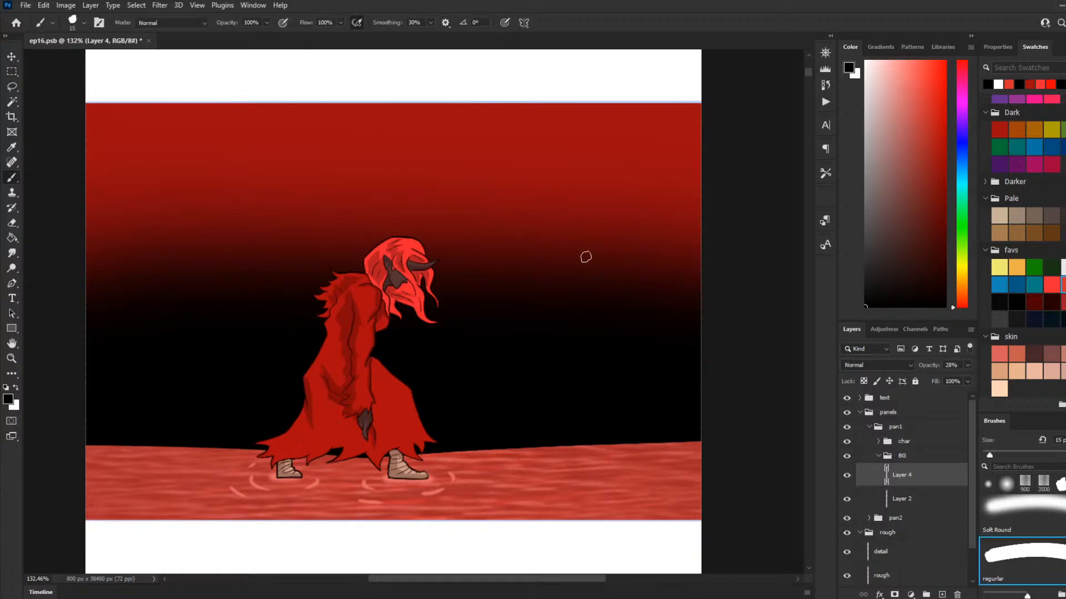
key("bracketleft")
key("bracketleft")
key("bracketleft")
key("bracketleft")
key("bracketleft")
key("bracketleft")
scroll(386, 328, "down", 3)
scroll(186, 333, "up", 2)
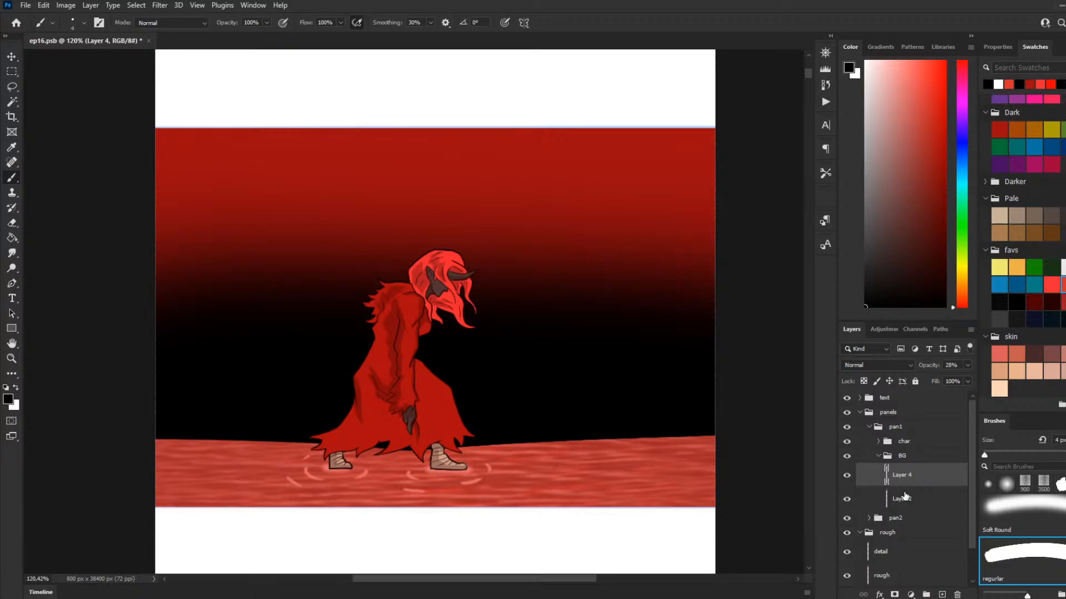
left_click(934, 507)
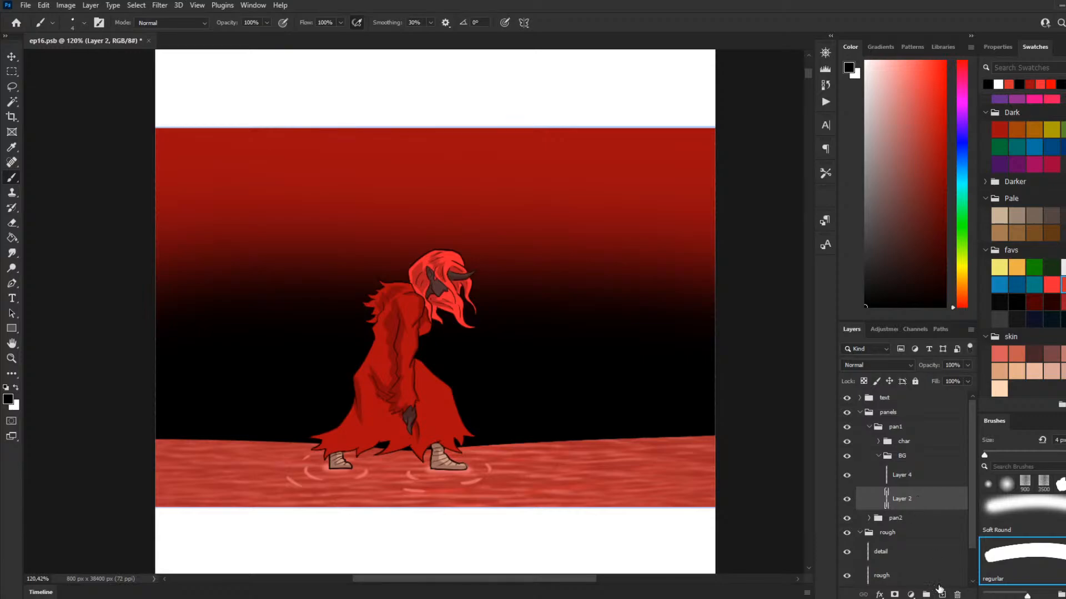
left_click(940, 593)
key("x")
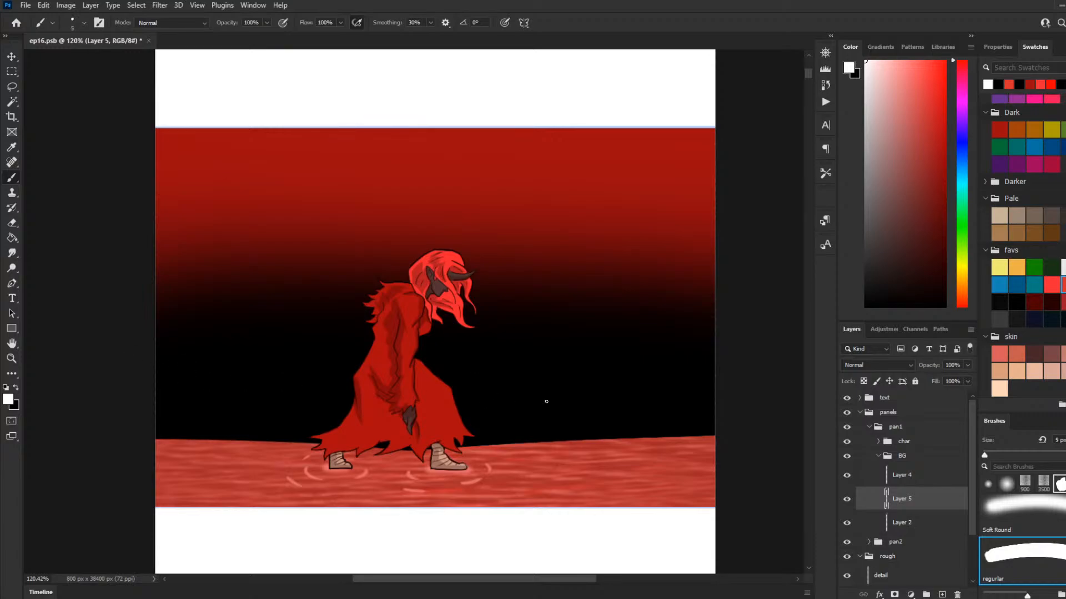
left_click(12, 88)
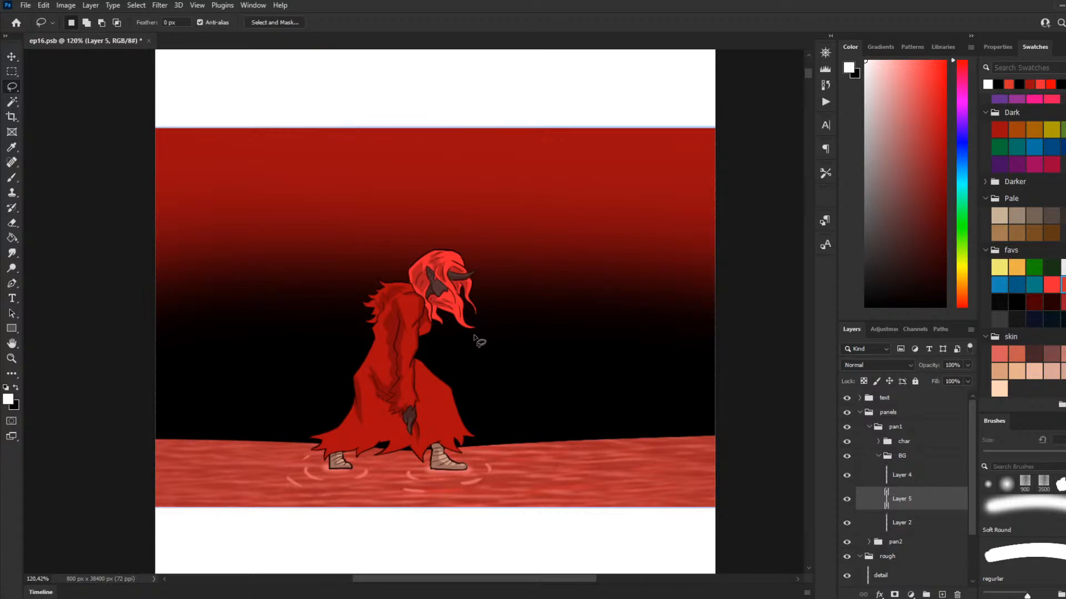
mouse_move(673, 443)
left_mouse_down()
mouse_move(571, 409)
mouse_move(549, 354)
left_mouse_up()
mouse_move(675, 442)
left_mouse_down()
mouse_move(554, 406)
mouse_move(501, 336)
mouse_move(444, 299)
mouse_move(460, 308)
left_mouse_up()
mouse_move(132, 260)
left_mouse_down()
mouse_move(211, 281)
mouse_move(272, 340)
left_mouse_up()
key("ctrl+d")
Step: Try lassoing overlapping wavy cloud shapes behind the character from the panel's left edge, and undo the selections
mouse_move(148, 276)
left_mouse_down()
mouse_move(235, 313)
mouse_move(282, 384)
mouse_move(346, 398)
mouse_move(355, 413)
mouse_move(434, 434)
mouse_move(476, 461)
mouse_move(530, 468)
mouse_move(415, 479)
mouse_move(343, 455)
mouse_move(225, 454)
mouse_move(111, 411)
left_mouse_up()
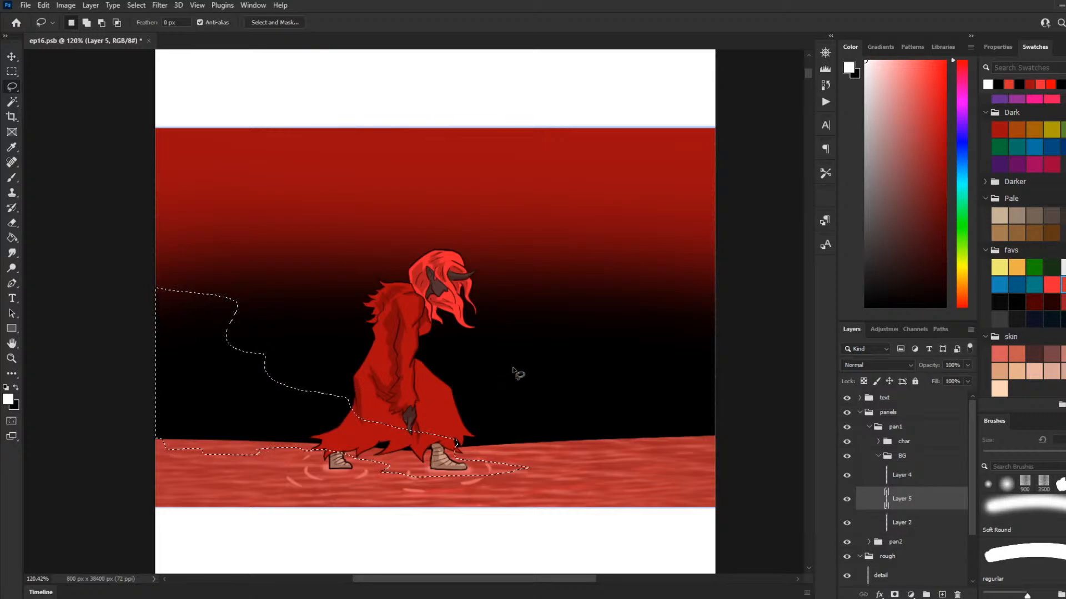
mouse_move(666, 448)
left_mouse_down()
mouse_move(474, 377)
mouse_move(410, 318)
mouse_move(291, 286)
mouse_move(376, 341)
mouse_move(356, 360)
mouse_move(306, 369)
mouse_move(298, 406)
mouse_move(416, 452)
mouse_move(697, 465)
left_mouse_up()
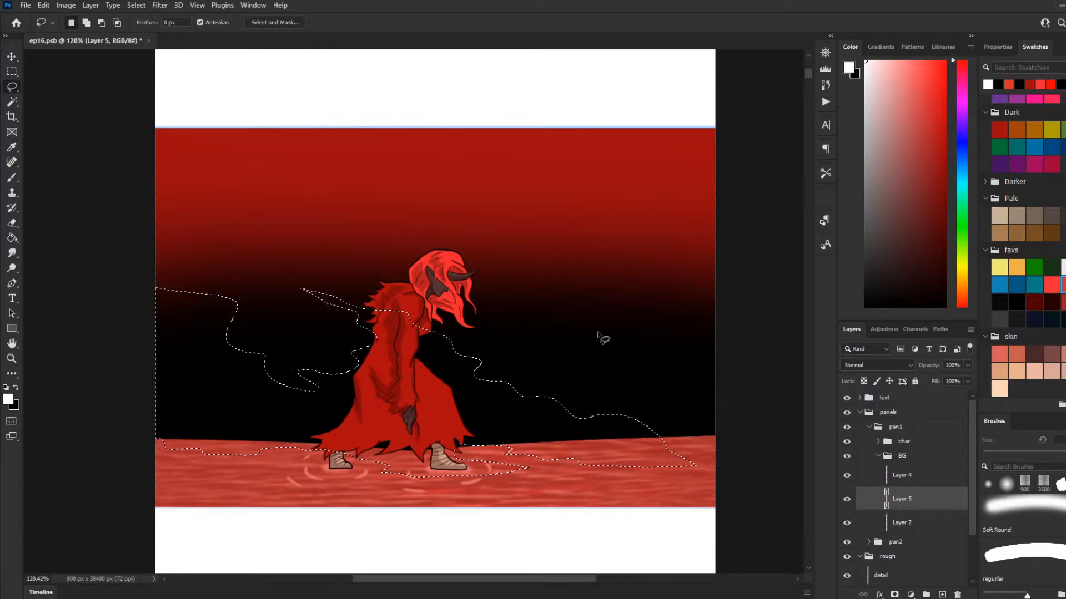
left_click_drag(420, 334, 398, 284)
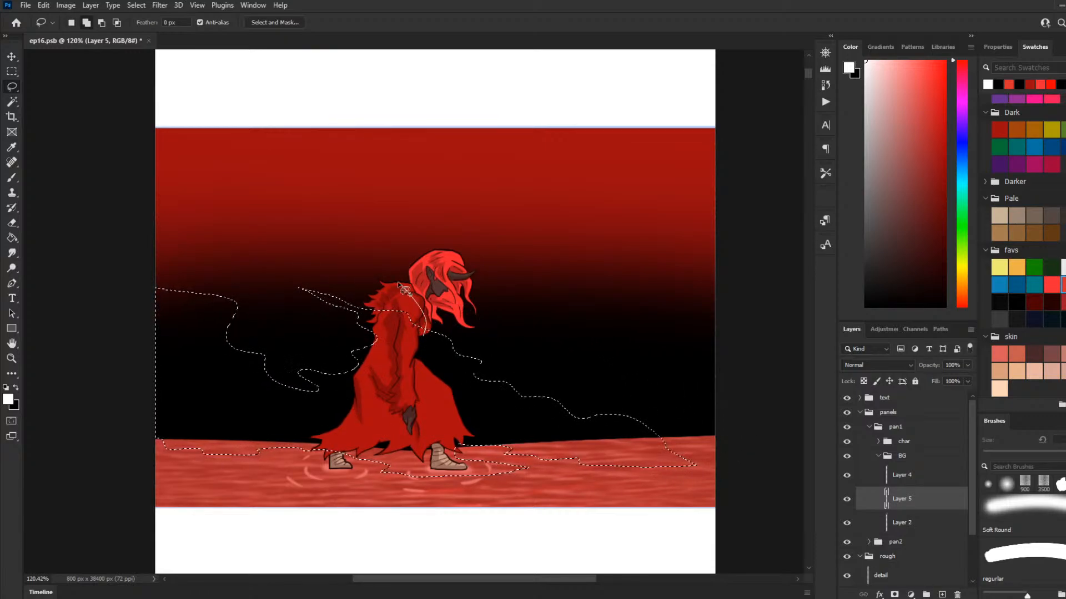
left_click_drag(109, 204, 145, 254)
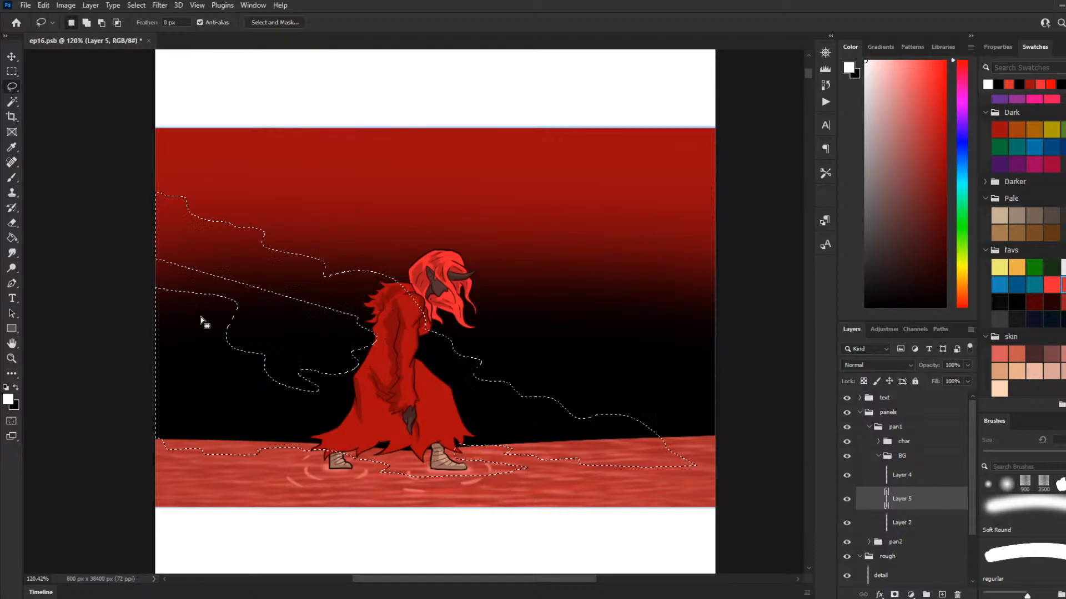
key("ctrl+z")
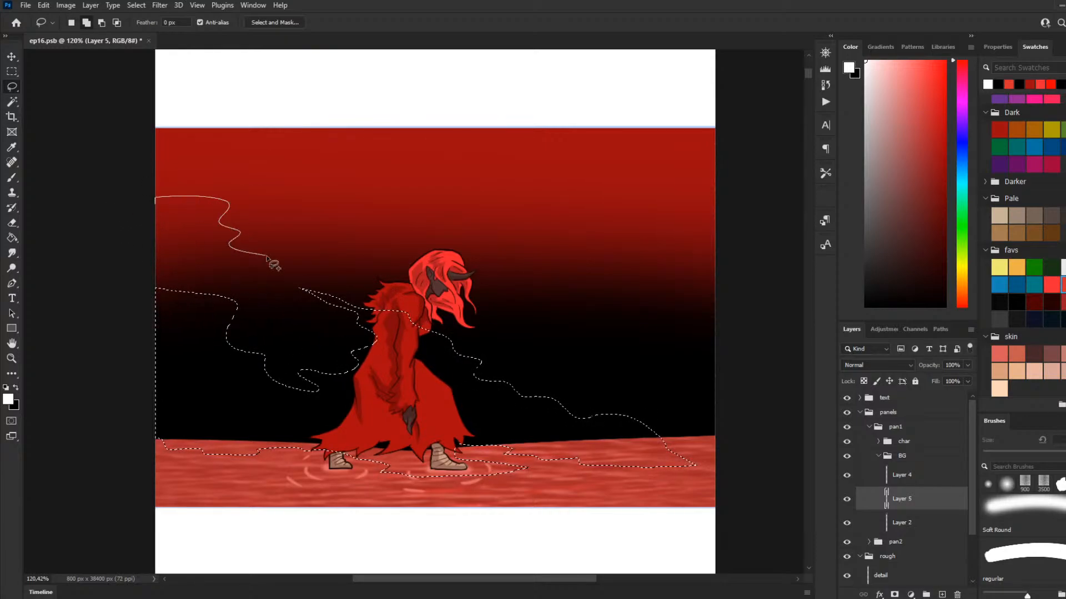
left_click_drag(417, 321, 421, 323)
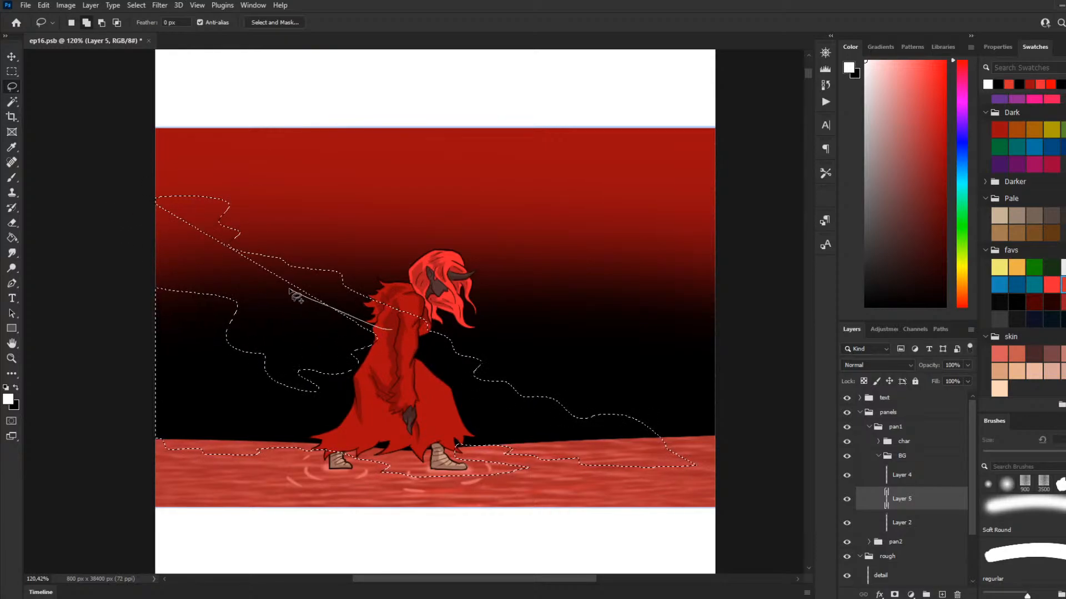
key("ctrl+z")
key("ctrl+z")
key("ctrl+z")
key("ctrl+z")
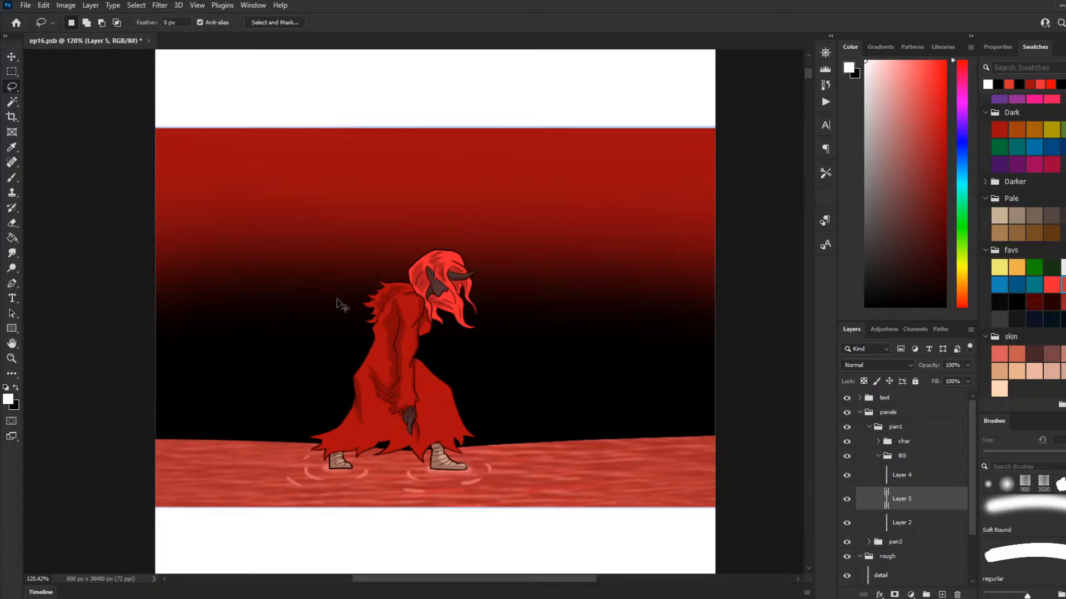
Step: Browse the brush presets past the water textures and select the cloud-shaped brush listed just before cloud7
scroll(982, 524, "down", 2)
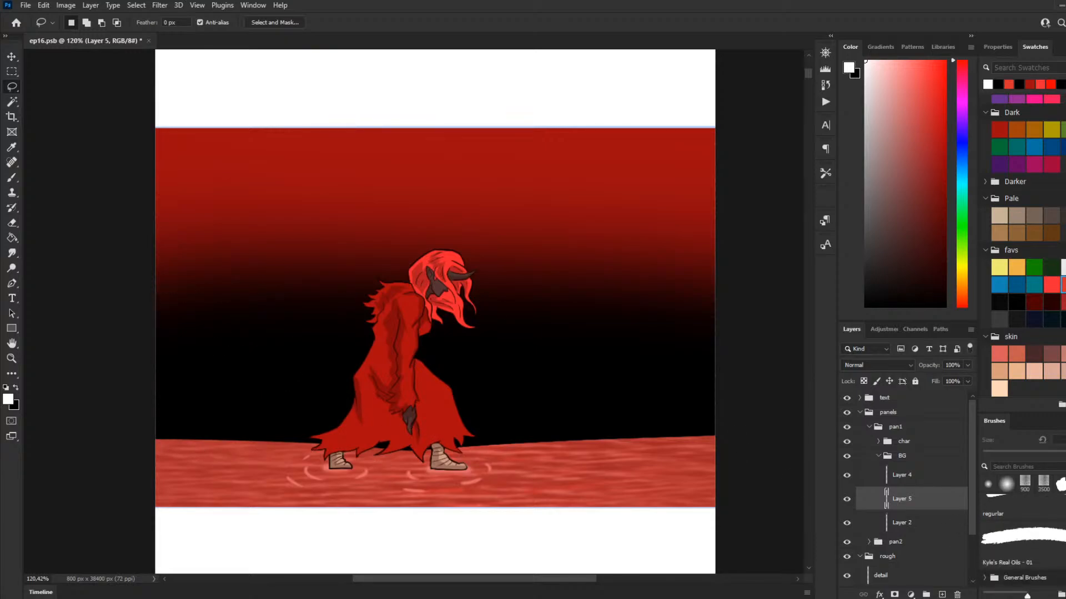
scroll(1022, 543, "down", 10)
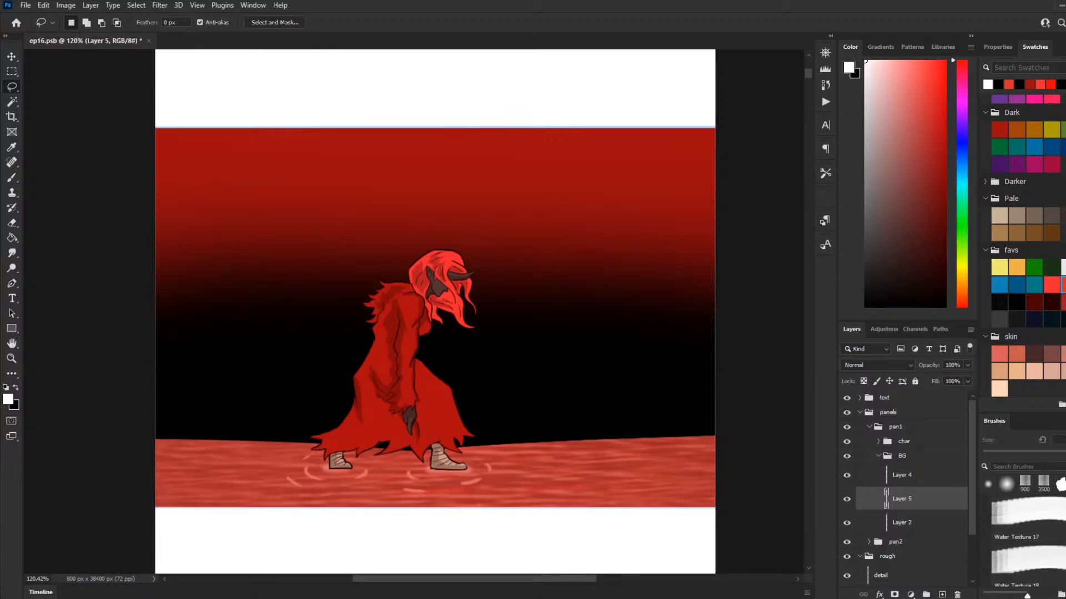
scroll(1027, 539, "down", 5)
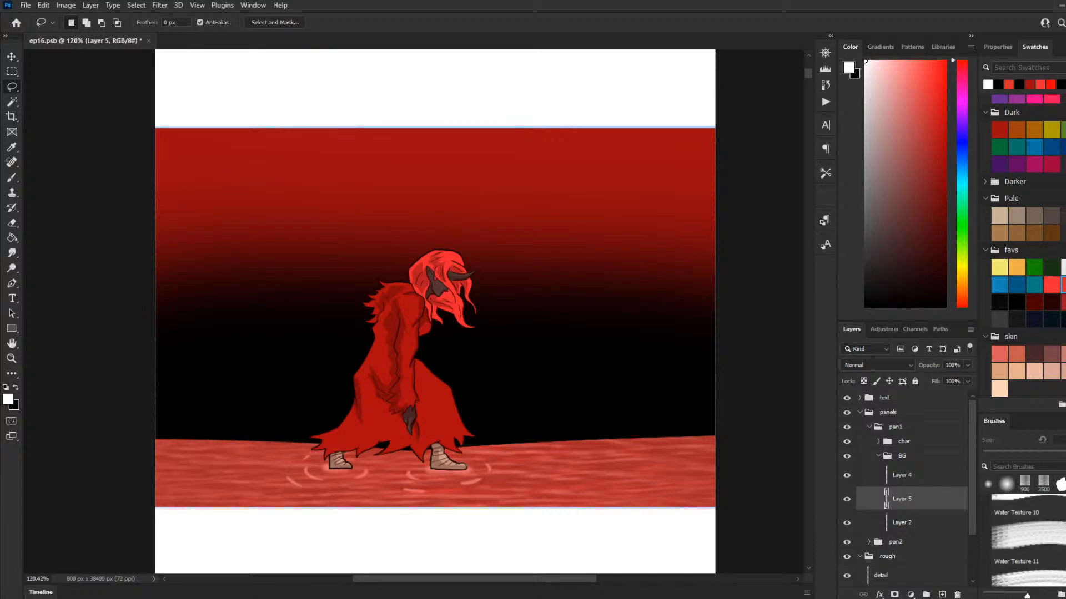
scroll(1024, 544, "up", 15)
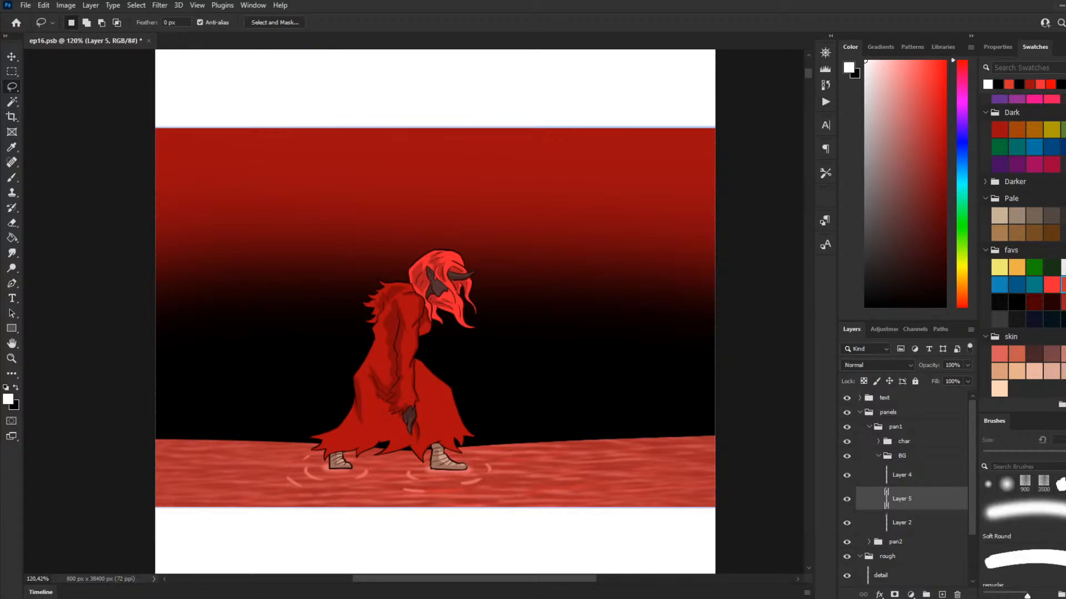
scroll(1024, 544, "down", 10)
scroll(1024, 544, "up", 10)
scroll(1024, 541, "down", 10)
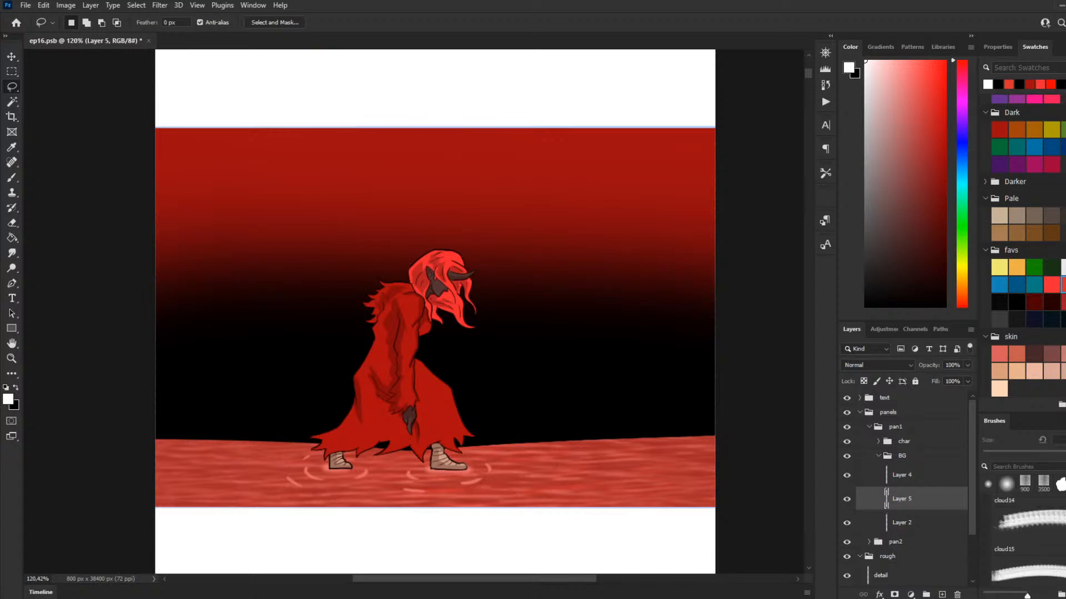
scroll(1024, 542, "down", 3)
left_click(1035, 535)
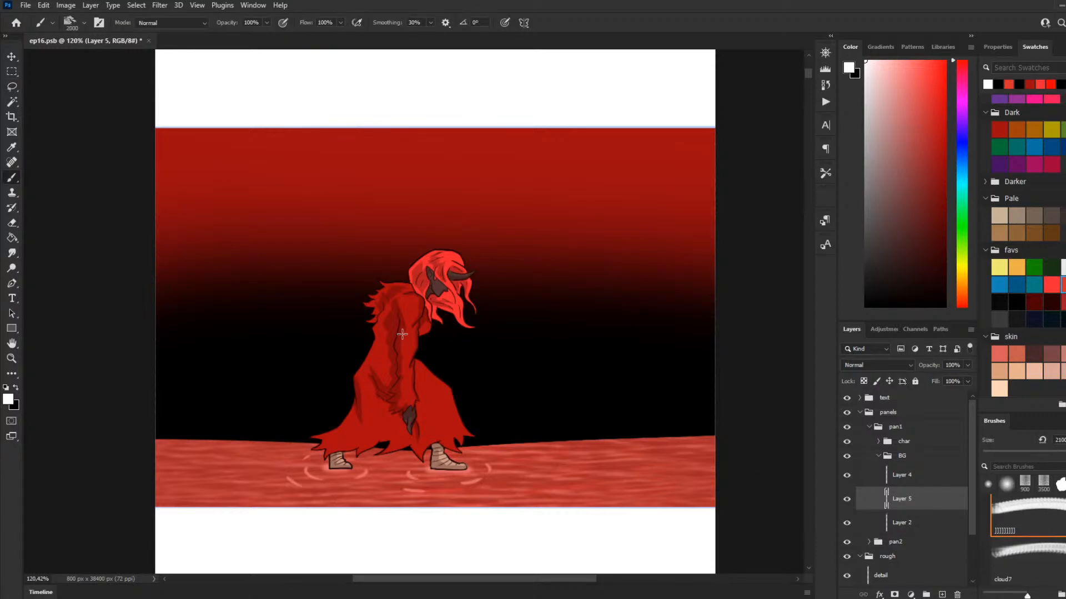
Step: Set the cloud brush to size 1000, try stamping a white cloud behind the character on Layer 5, and undo the stamp
key("bracketleft")
key("bracketleft")
key("bracketleft")
key("bracketleft")
key("bracketleft")
key("bracketleft")
key("bracketleft")
key("bracketleft")
key("bracketleft")
key("bracketleft")
key("bracketleft")
key("bracketleft")
key("bracketleft")
key("bracketleft")
key("bracketleft")
key("bracketleft")
key("bracketleft")
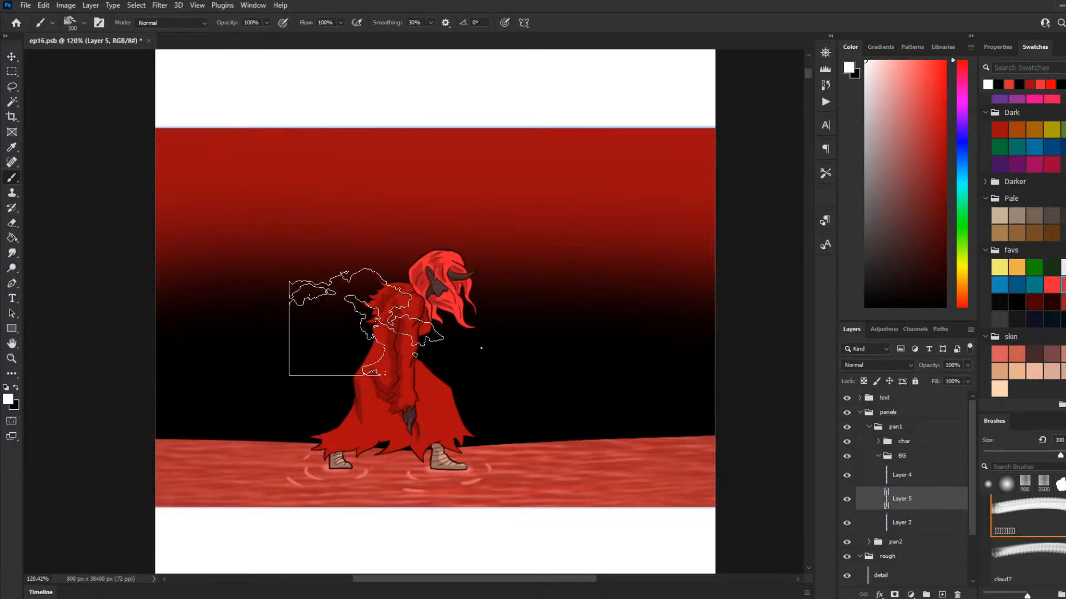
key("bracketright")
key("bracketright")
key("bracketright")
key("bracketright")
key("bracketright")
key("bracketright")
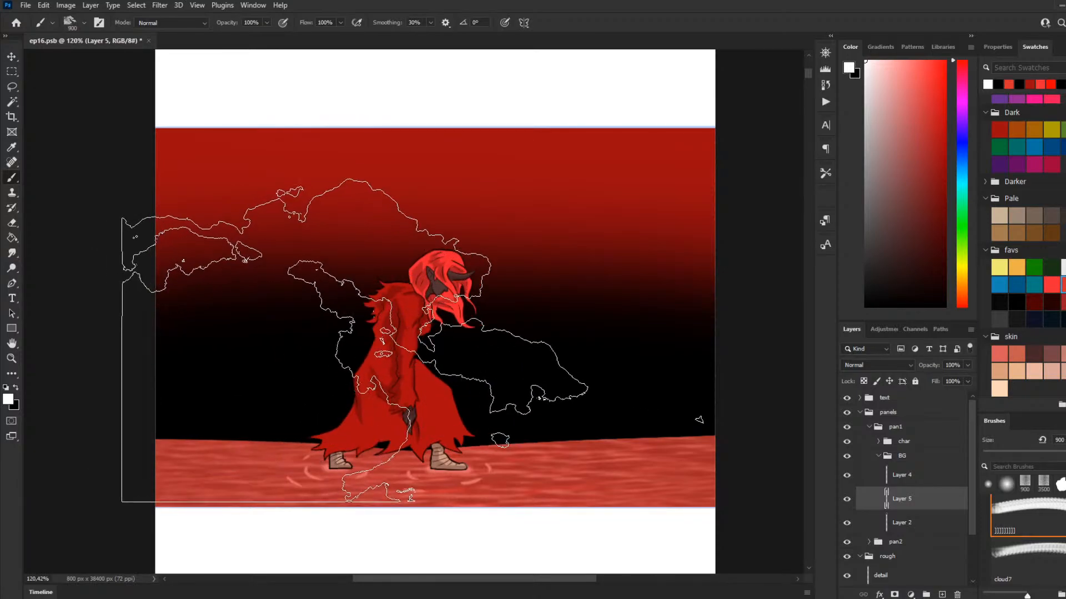
key("bracketright")
left_click(435, 308)
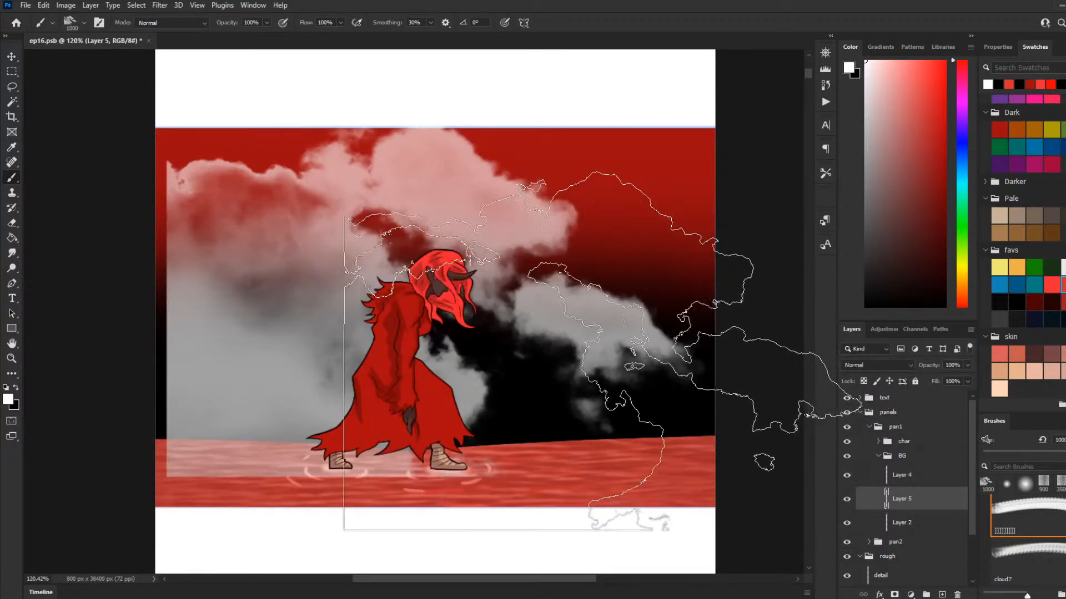
key("ctrl+z")
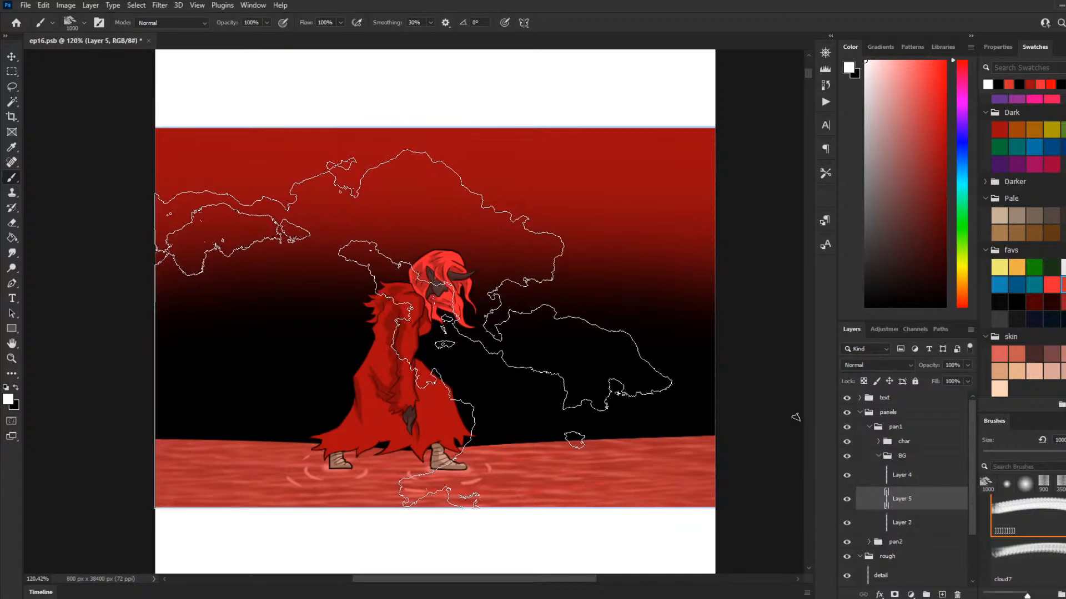
Step: Try stamping white clouds behind the character with the current cloud brush and with cloud7 at size 700, and undo the stamps
left_click(413, 328)
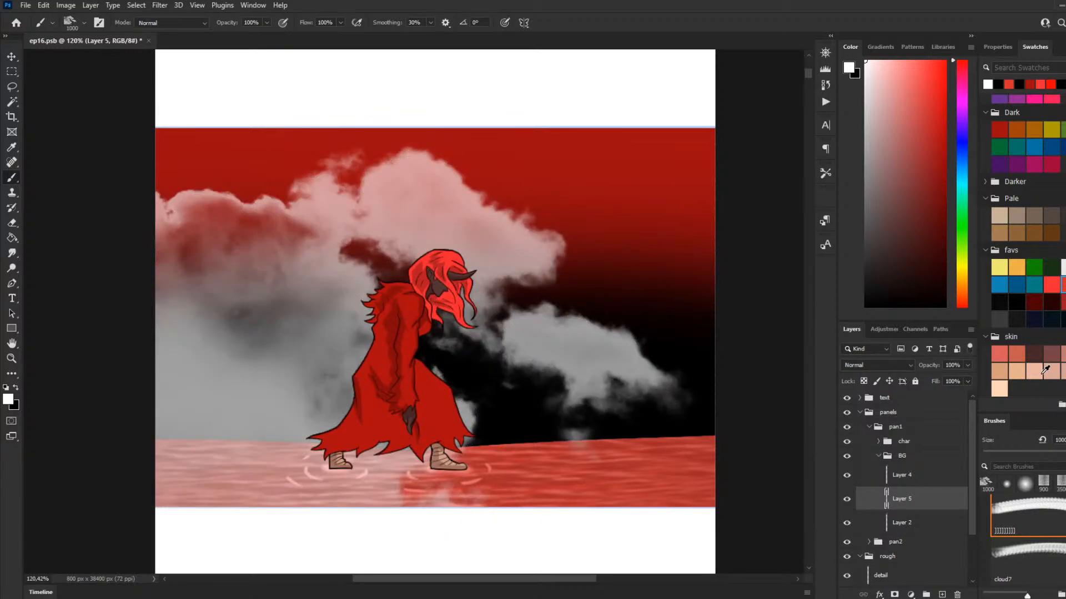
key("ctrl+z")
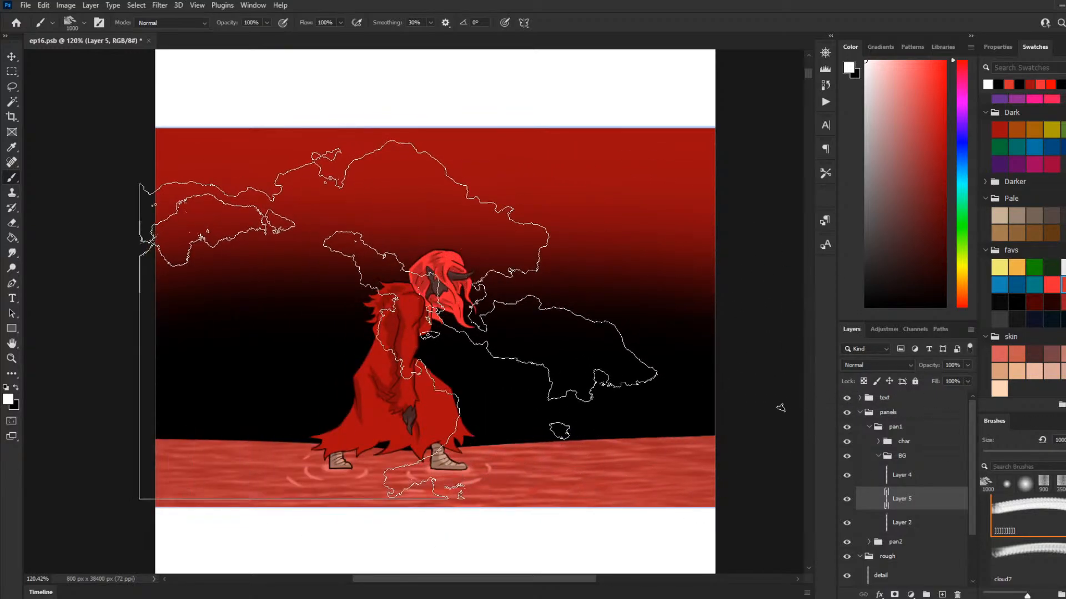
scroll(1027, 532, "down", 1)
left_click(992, 532)
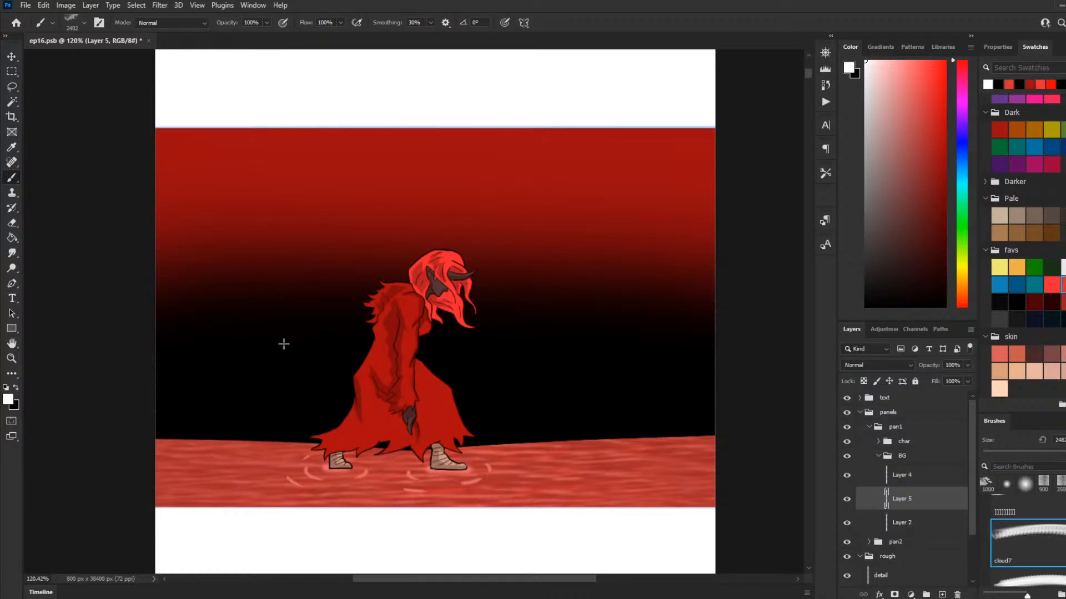
key("bracketleft")
key("bracketleft")
key("bracketleft")
key("bracketleft")
key("bracketleft")
key("bracketleft")
key("bracketleft")
key("bracketleft")
key("bracketleft")
key("bracketleft")
key("bracketleft")
key("bracketleft")
key("bracketleft")
key("bracketleft")
key("bracketleft")
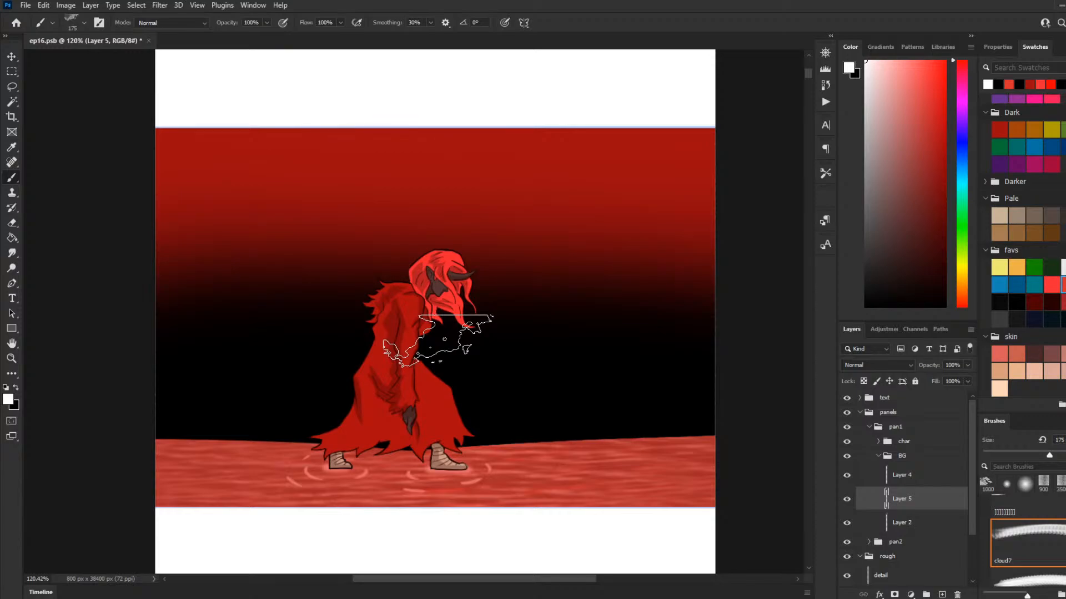
key("bracketright")
key("bracketright")
key("bracketright")
key("bracketright")
key("bracketright")
key("bracketright")
key("bracketright")
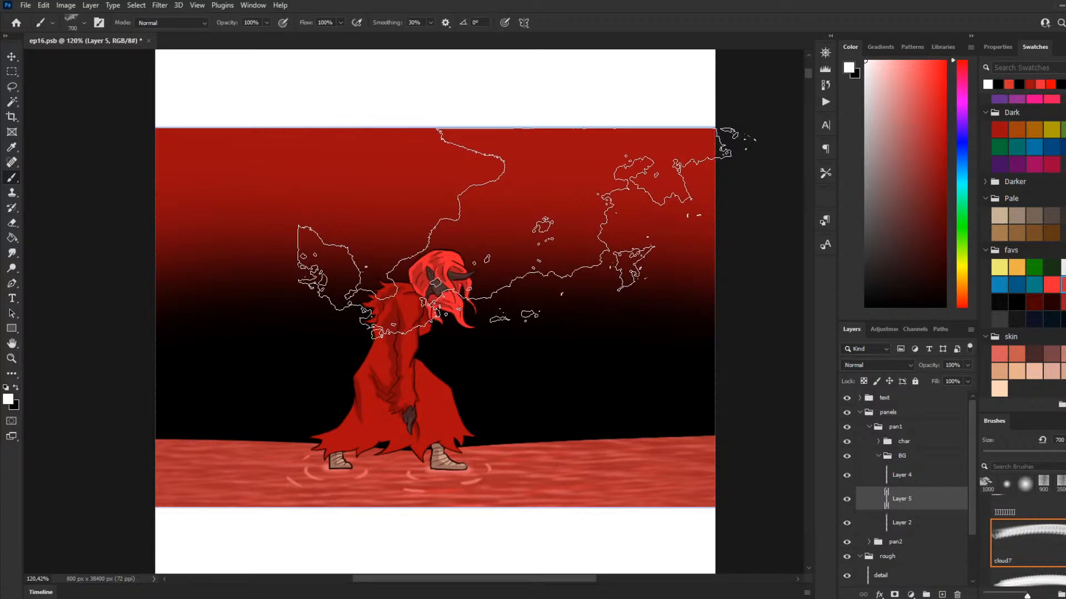
left_click(527, 234)
key("ctrl+z")
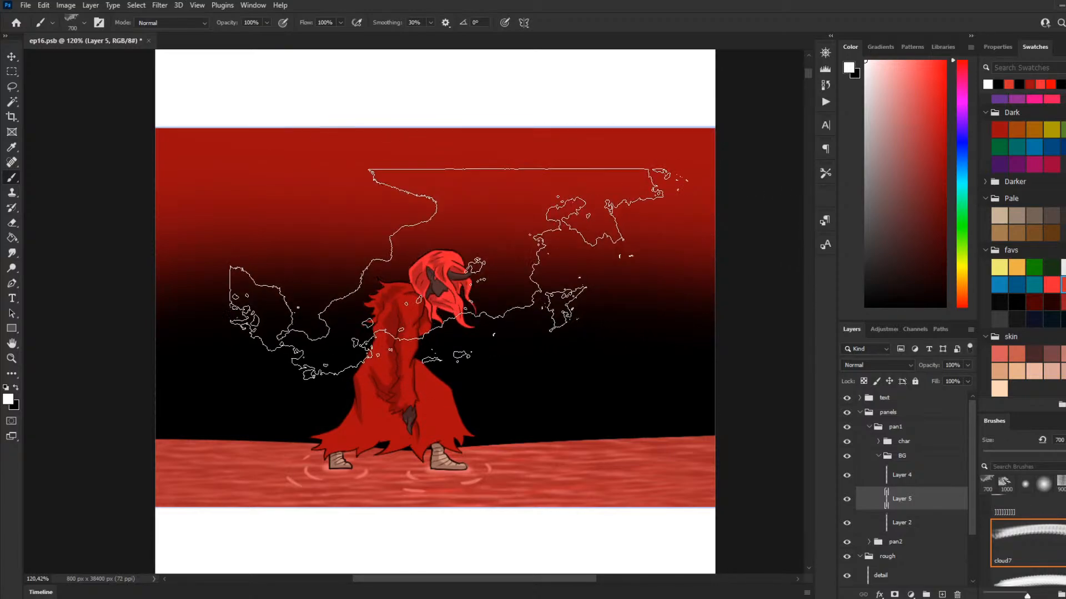
key("bracketright")
key("bracketright")
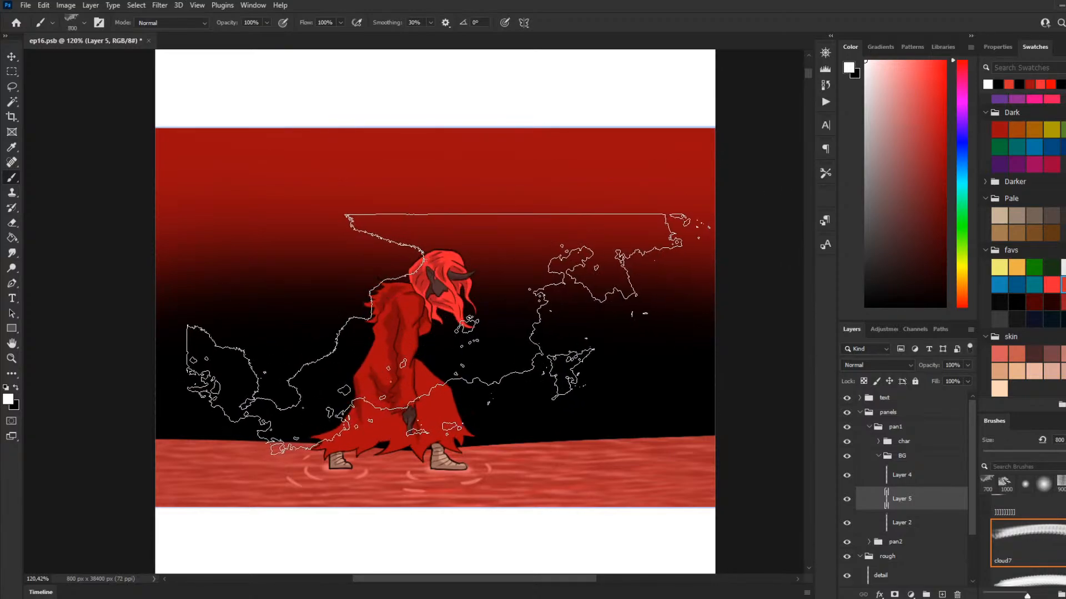
key("bracketleft")
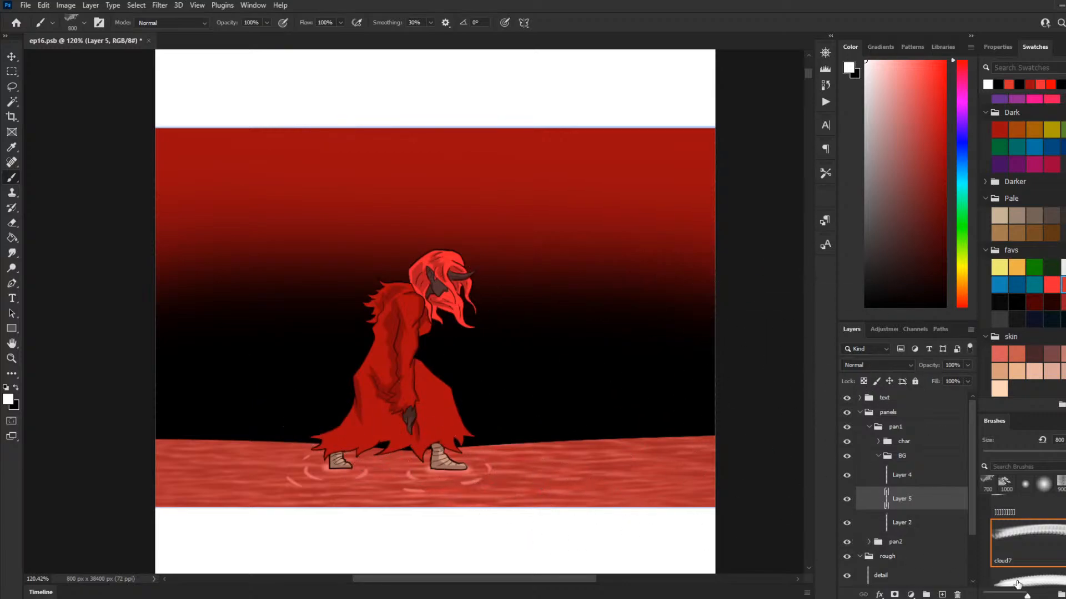
Step: Switch to the cloud11a brush and stamp a white cloud at size 1200 on Layer 5, filling the panel's left side behind the character
key("period")
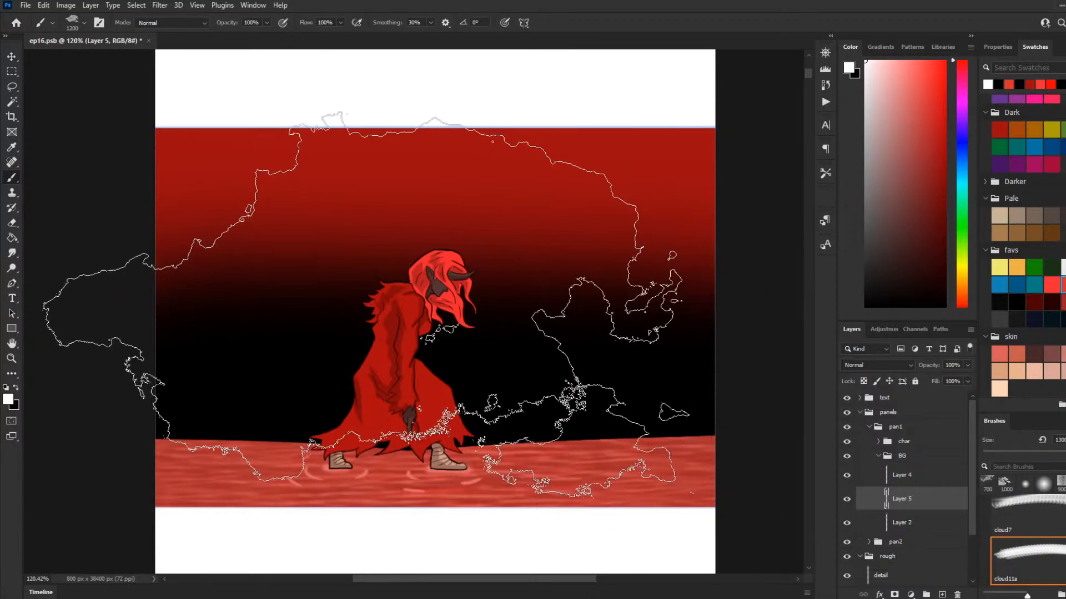
left_click(410, 309)
key("bracketleft")
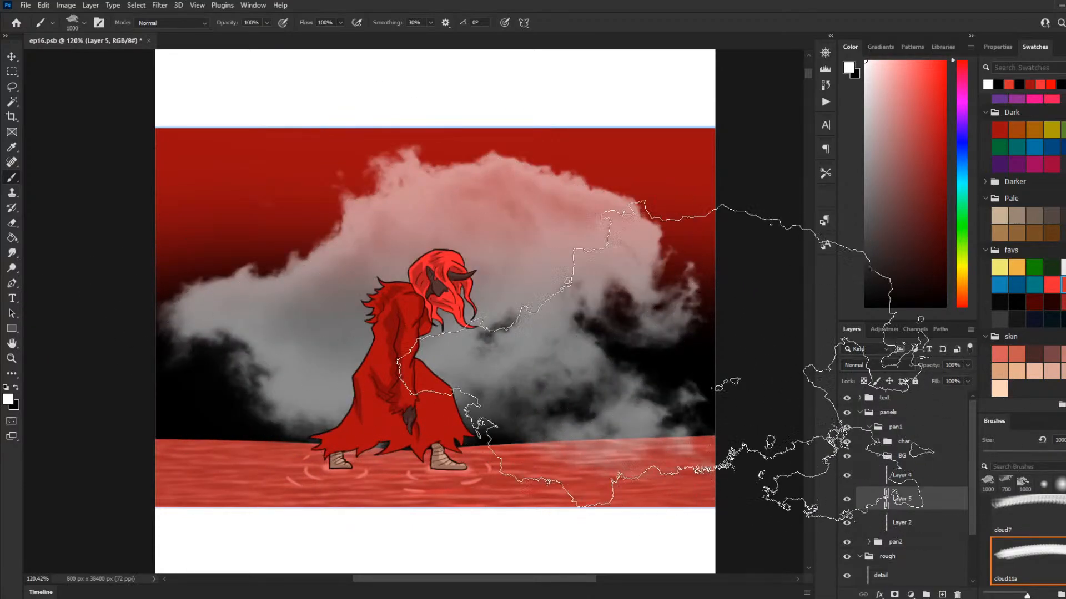
key("ctrl+z")
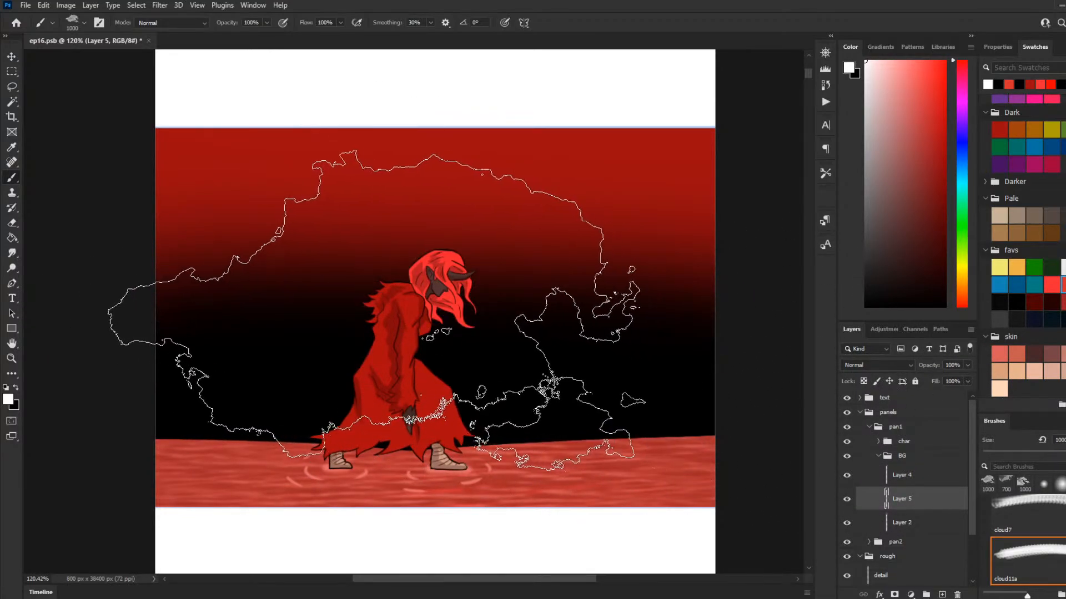
key("bracketright")
key("bracketright")
left_click(185, 321)
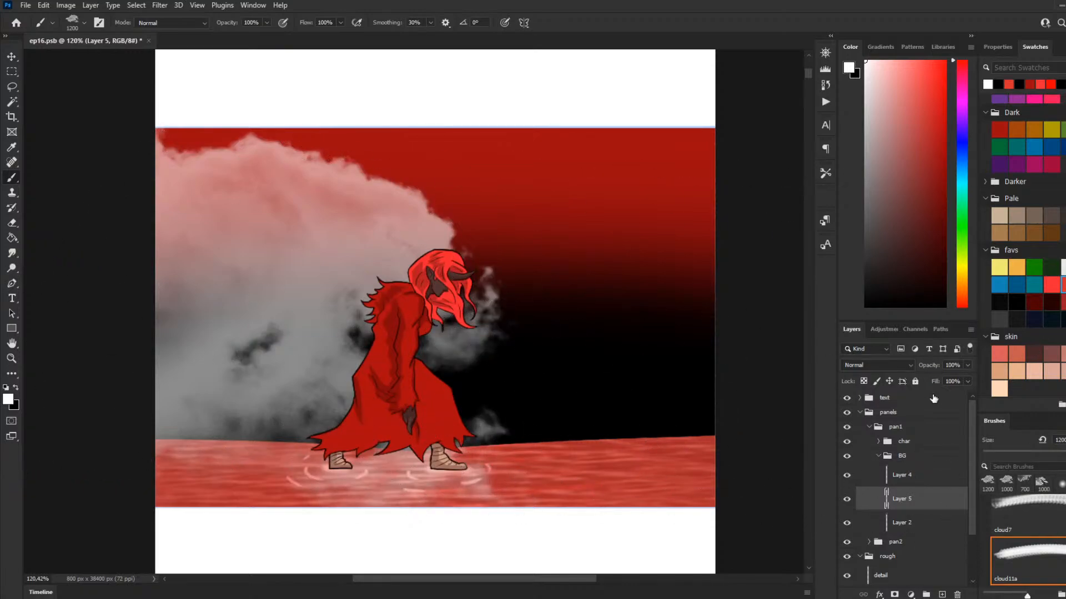
Step: Try stamping the size 1200 cloud on the panel's right side behind the character, and undo the stamps
left_click(568, 359)
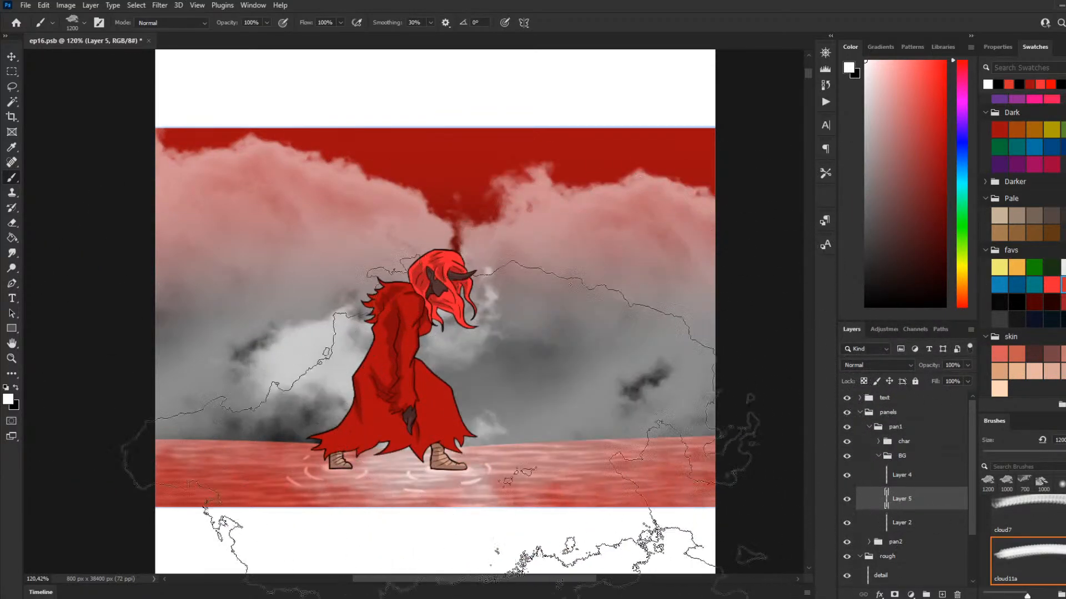
key("ctrl+z")
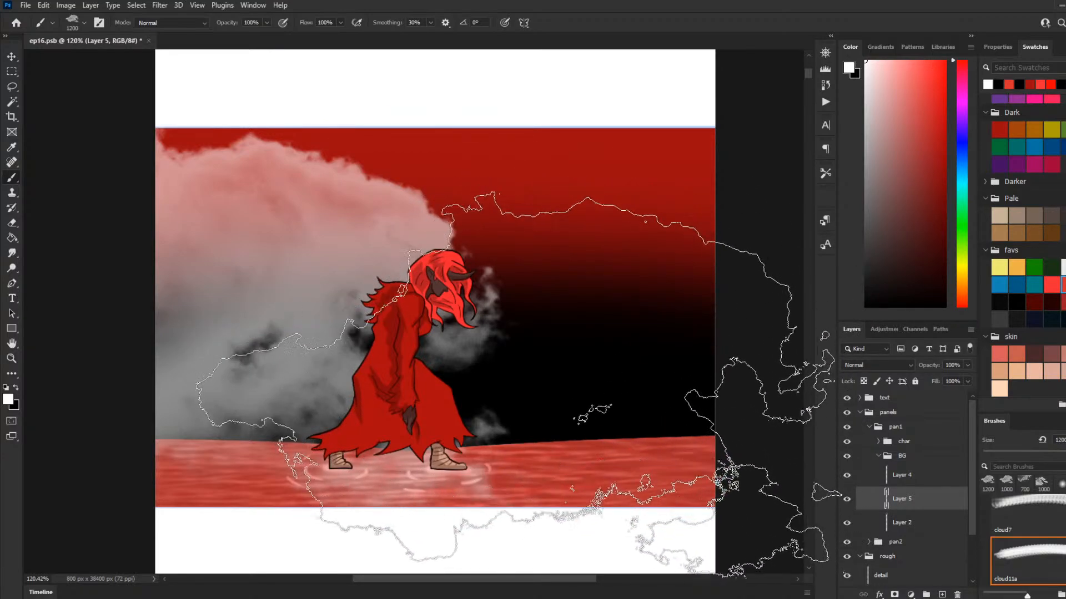
left_click(514, 391)
key("ctrl+z")
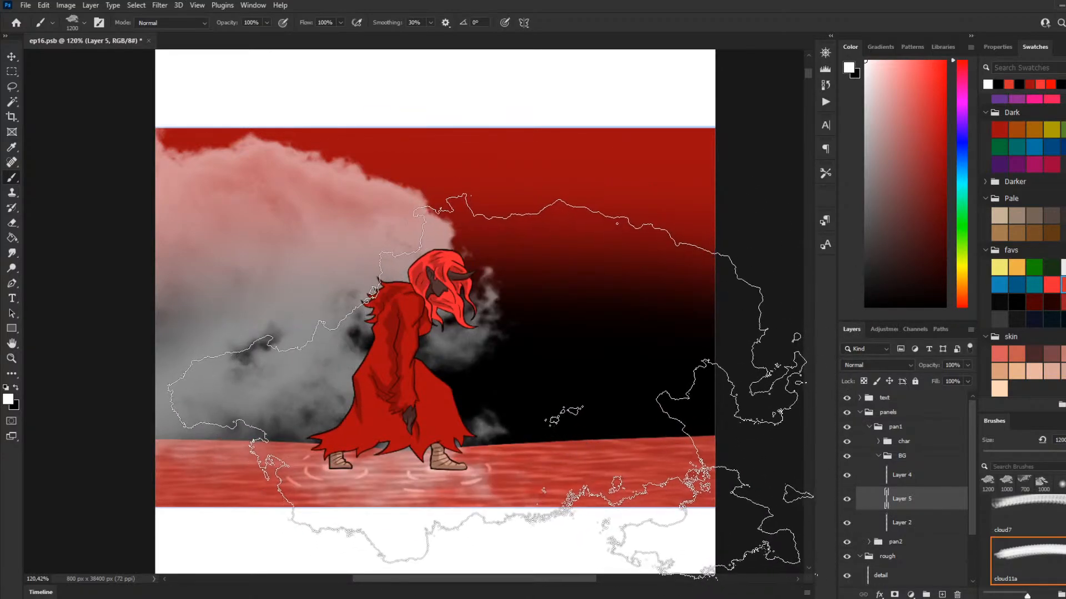
Step: Reduce the cloud brush to size 700 and stamp a lower white cloud on the panel's right side
key("bracketleft")
key("bracketleft")
key("bracketleft")
key("bracketleft")
key("bracketleft")
left_click(561, 389)
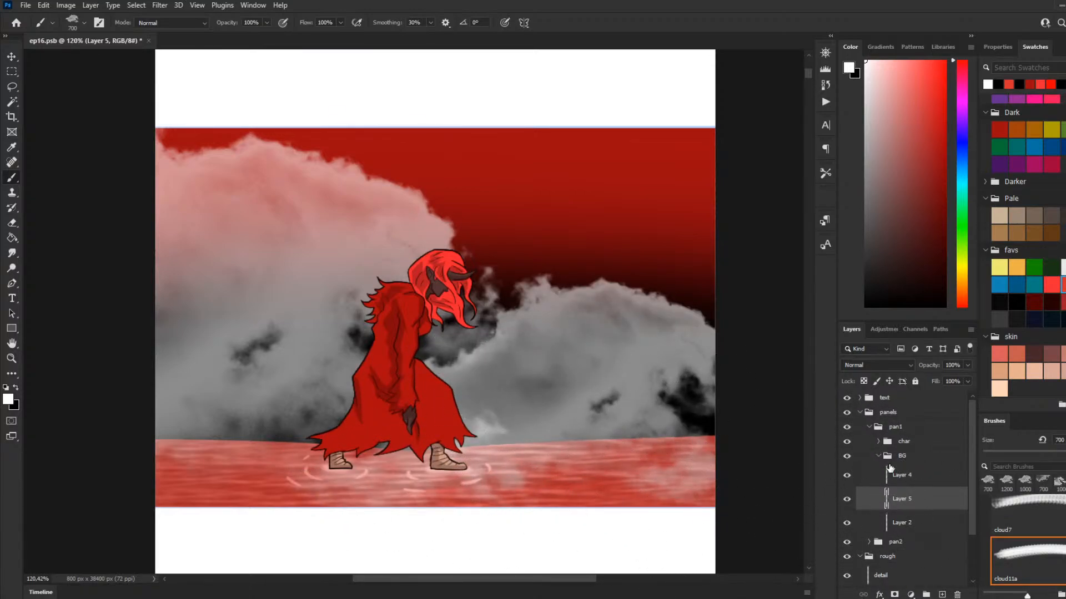
Step: Collapse the BG group and add a new group named fx above the char group in pan1
left_click(884, 456)
left_click(899, 442)
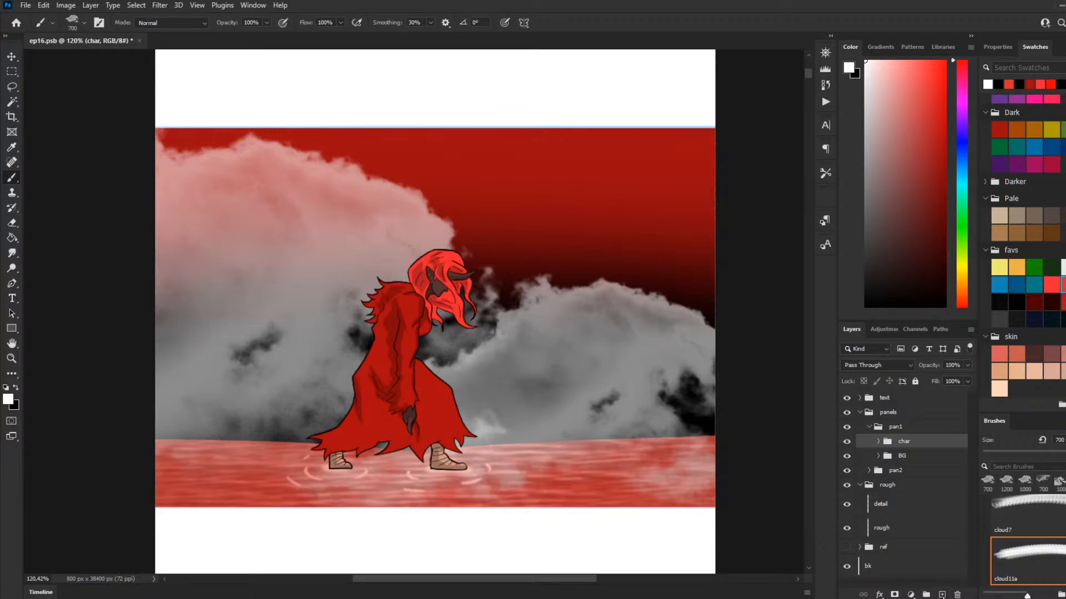
key("ctrl+shift+alt+n")
key("ctrl+z")
left_click(927, 595)
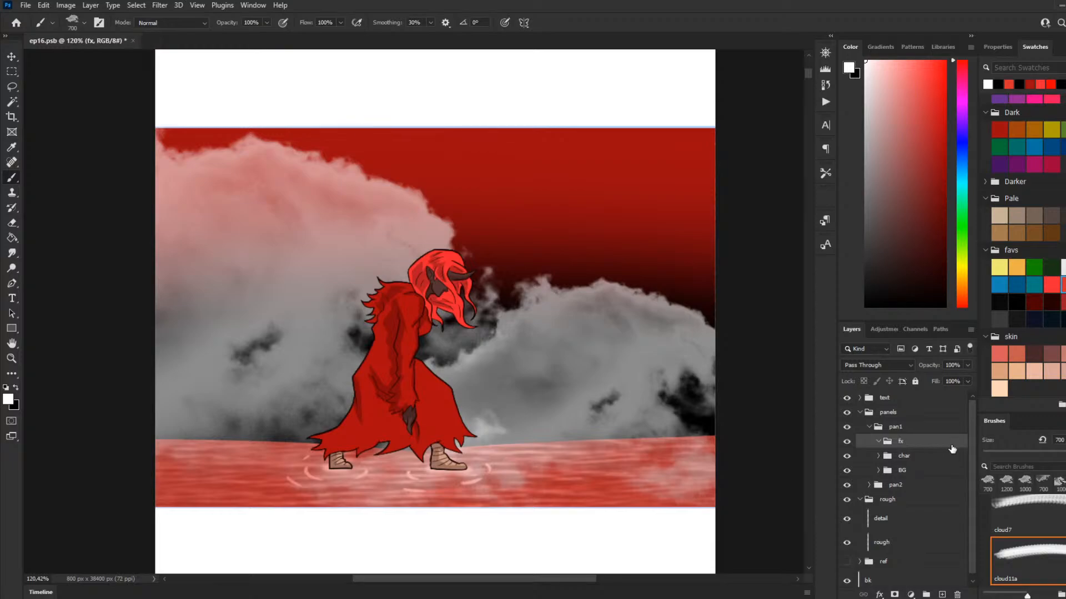
Step: Try adding a layer inside the fx group, delete it with its parent groups, and undo back to the empty fx group
left_click(944, 594)
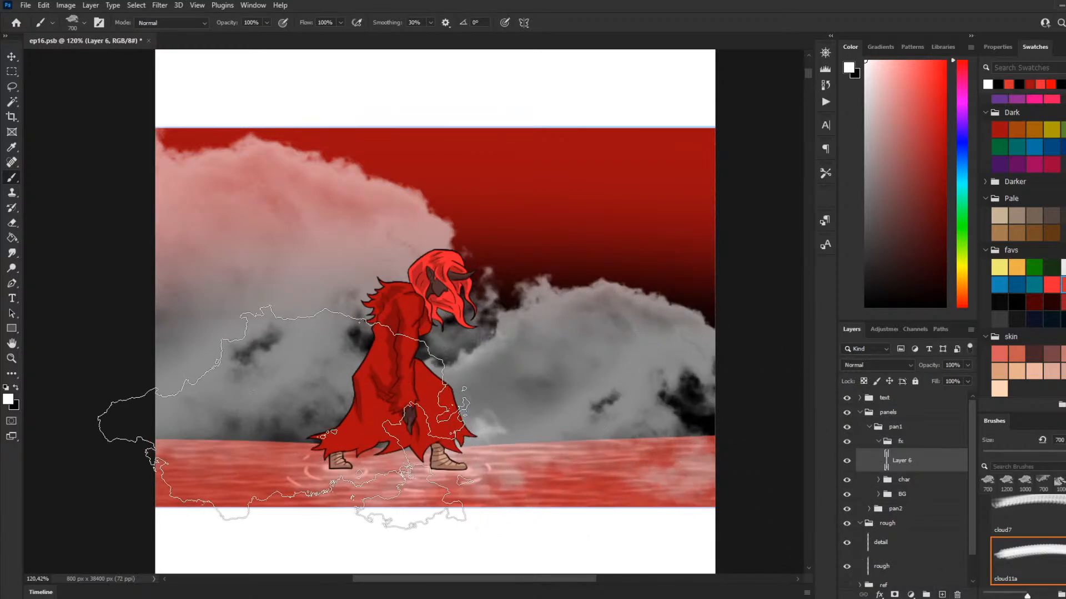
key("Delete")
key("Delete")
key("Delete")
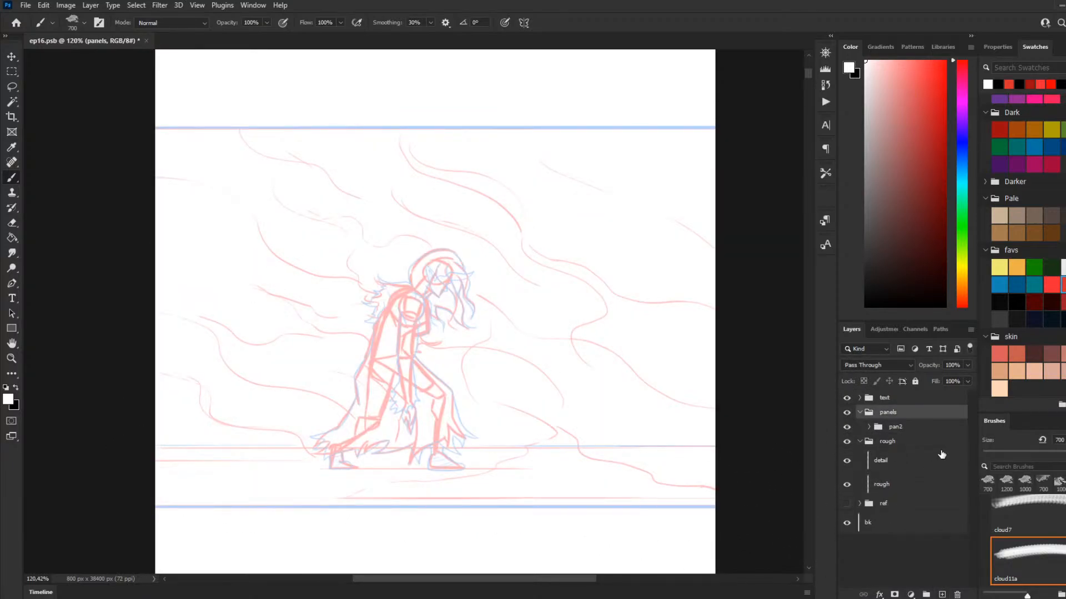
key("ctrl+z")
key("ctrl+z")
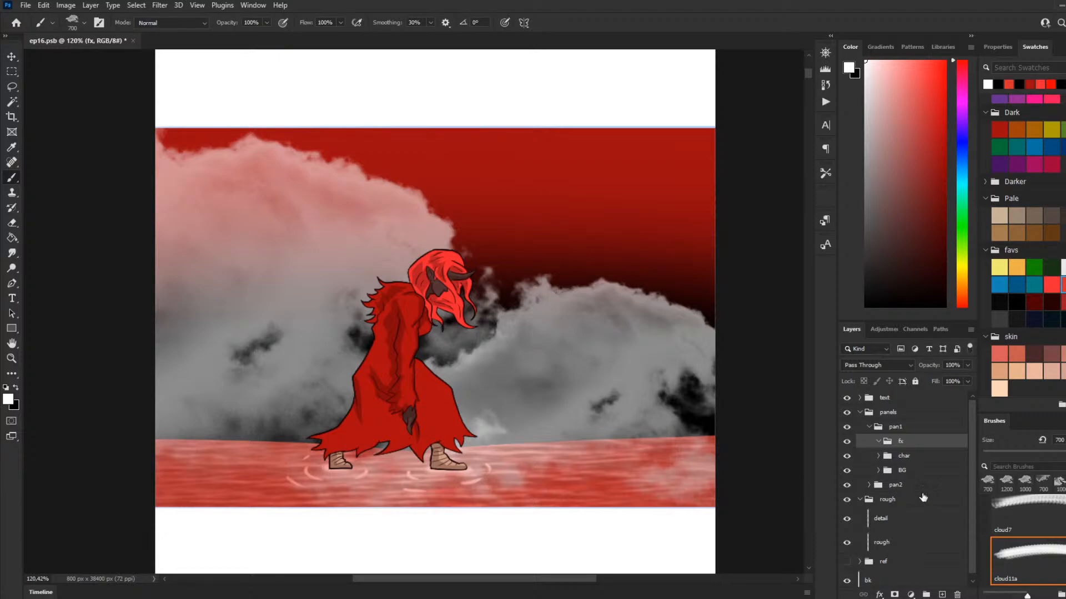
Step: Add a layer named smoke in the fx group and stamp white clouds at sizes 600 and 500 over the character's legs and the ground
left_click(942, 594)
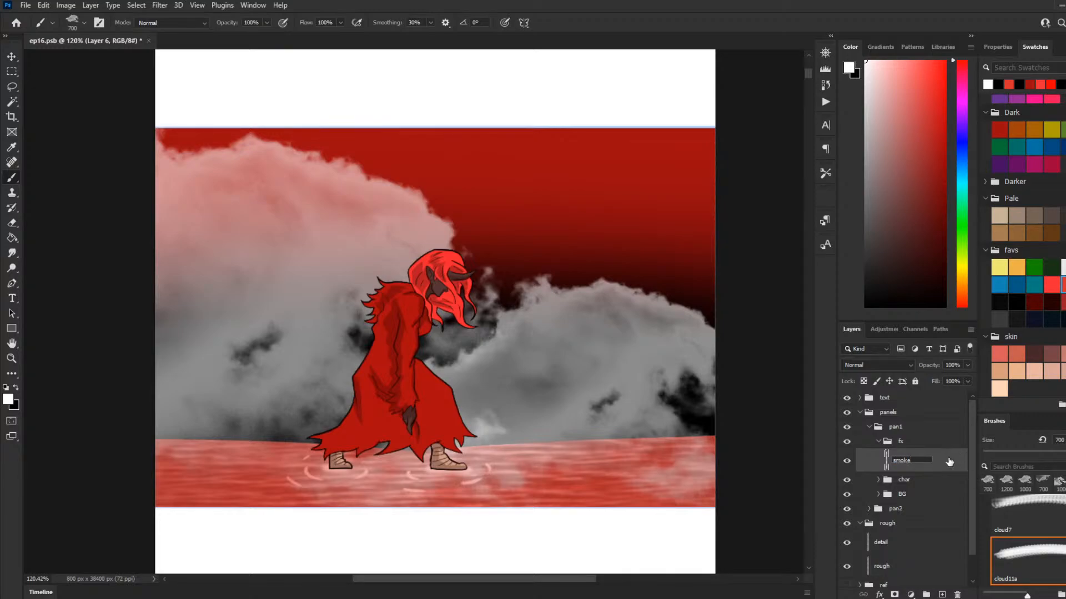
key("Return")
key("bracketleft")
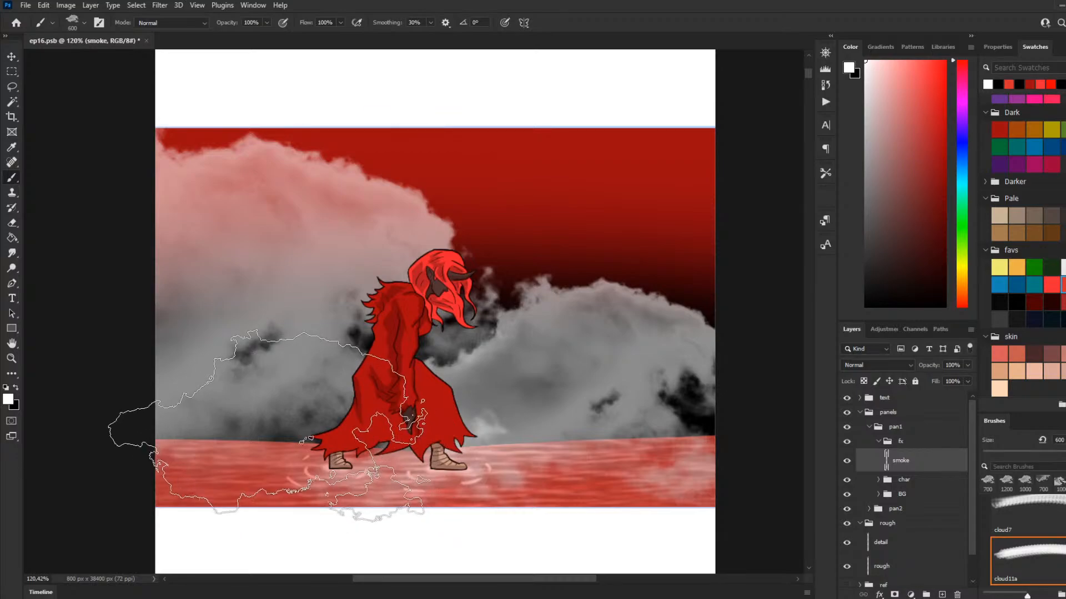
left_click(269, 426)
key("bracketleft")
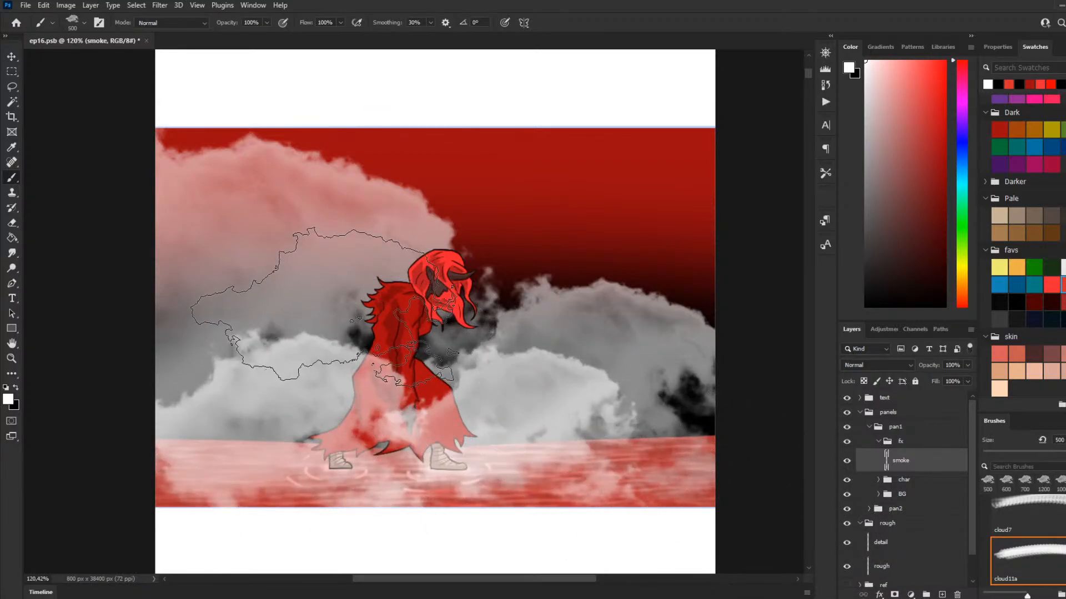
Step: Select Layer 5 in the BG group, try a white cloud stamp at size 250 behind the character's shoulders, and undo it
key("bracketleft")
key("bracketleft")
key("bracketleft")
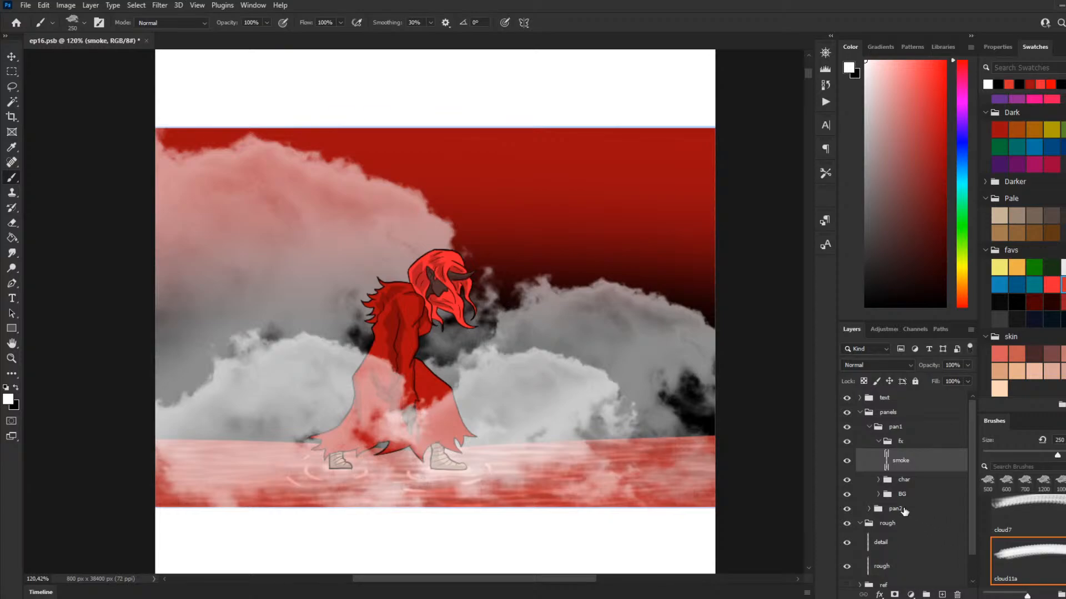
left_click(878, 495)
left_click(903, 538)
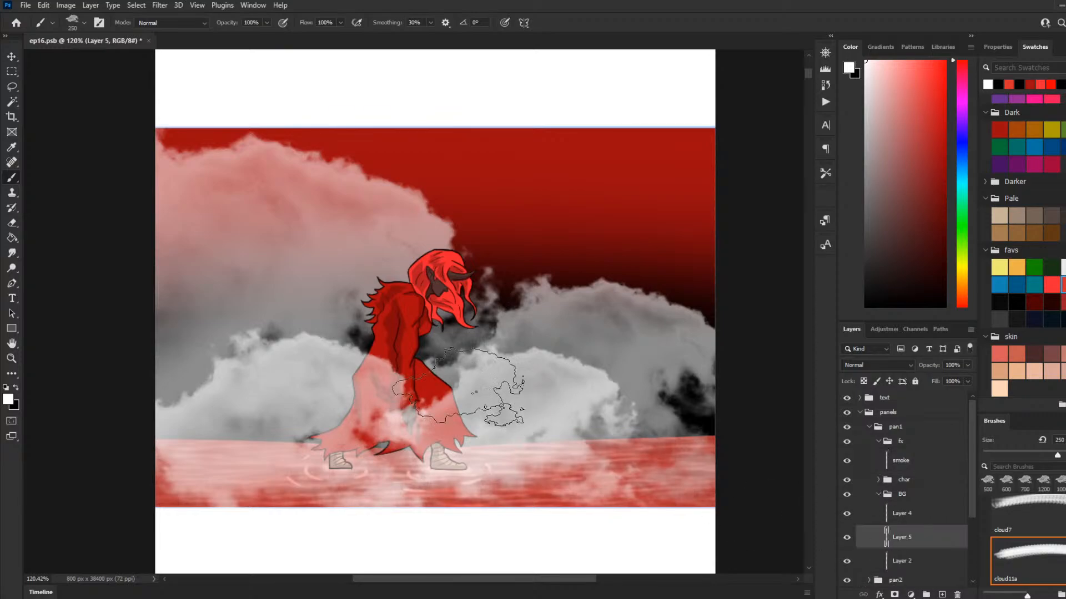
left_click(357, 305)
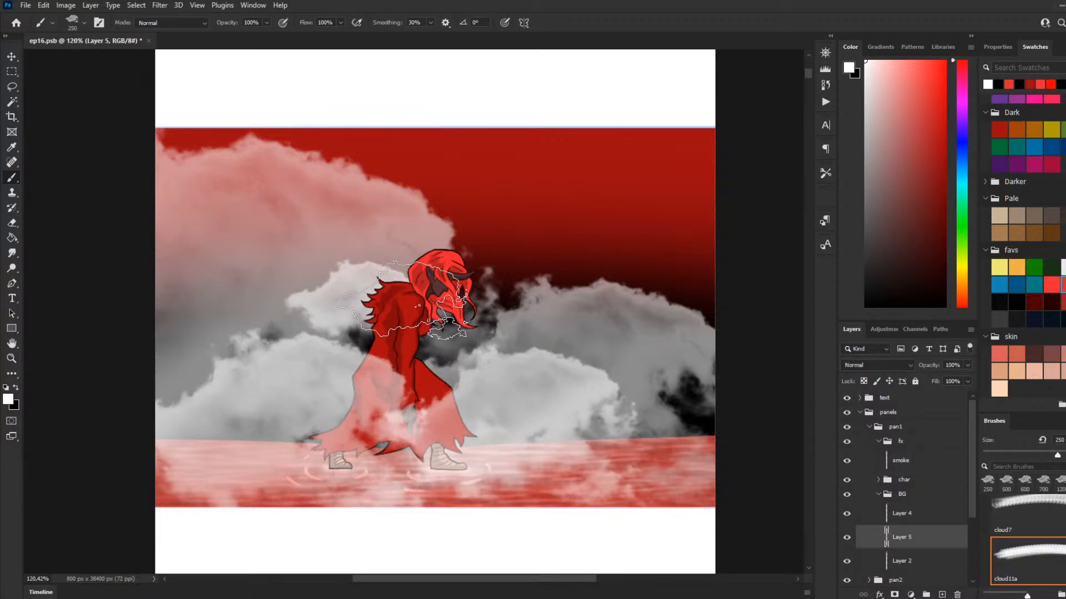
key("ctrl+z")
Step: Enlarge the cloud brush to size 400, try a white stamp behind the character's back, and undo it
key("bracketright")
key("bracketright")
key("bracketright")
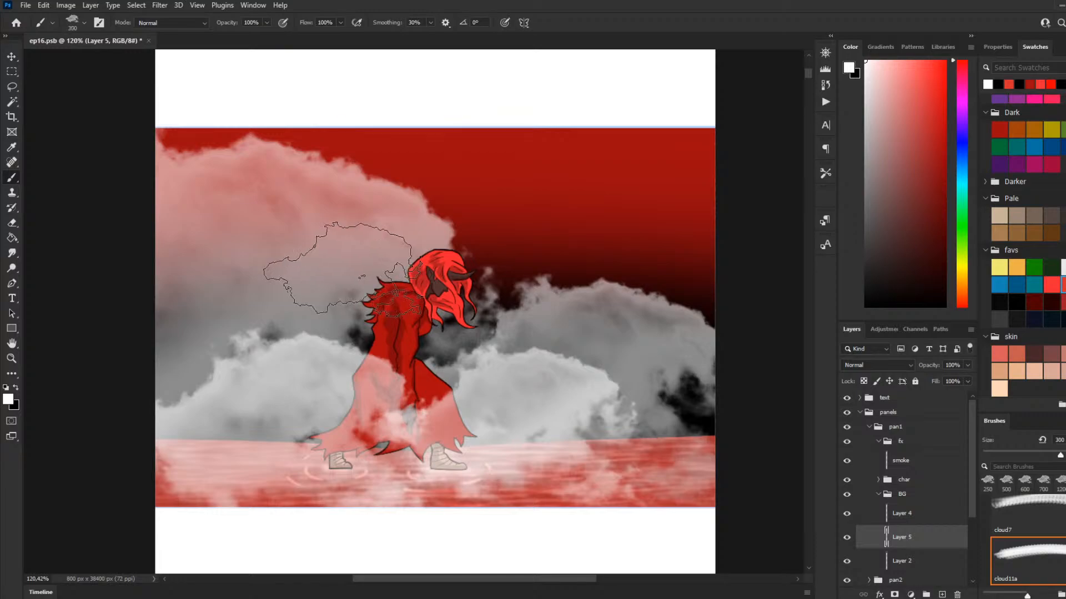
key("bracketleft")
left_click(316, 261)
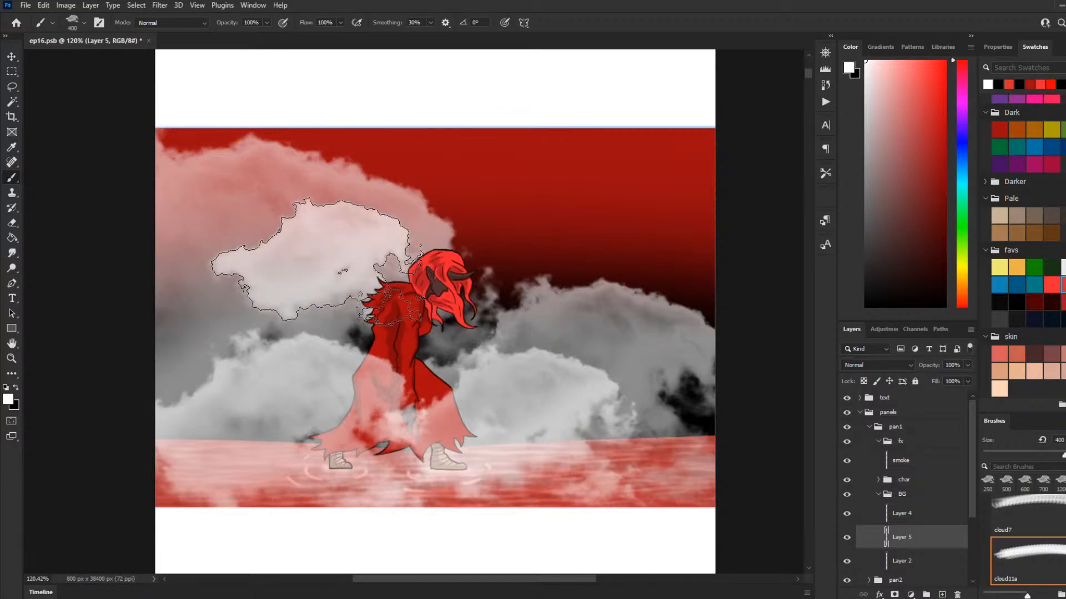
key("ctrl+z")
Step: Try bright red cloud stamps behind the character's back on Layer 5, and undo them
left_click_drag(907, 166, 944, 61)
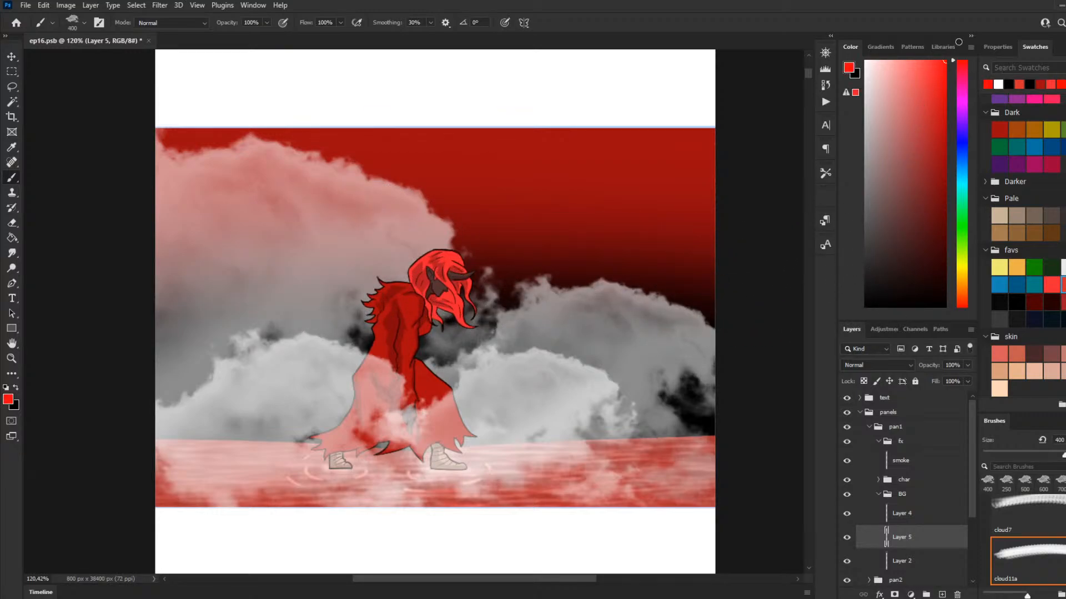
left_click(327, 261)
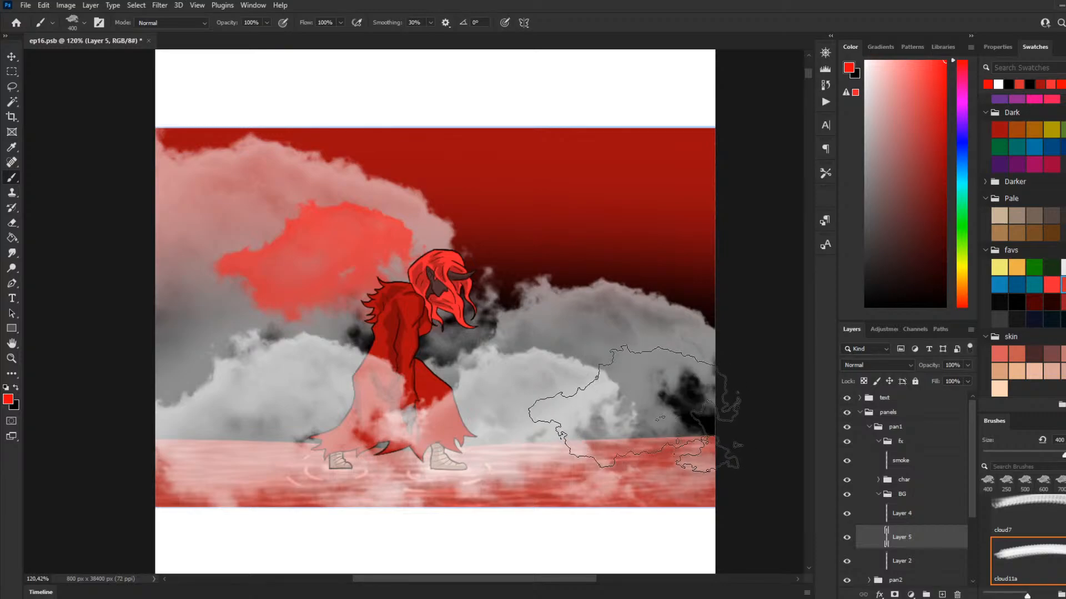
key("ctrl+z")
left_click(337, 274)
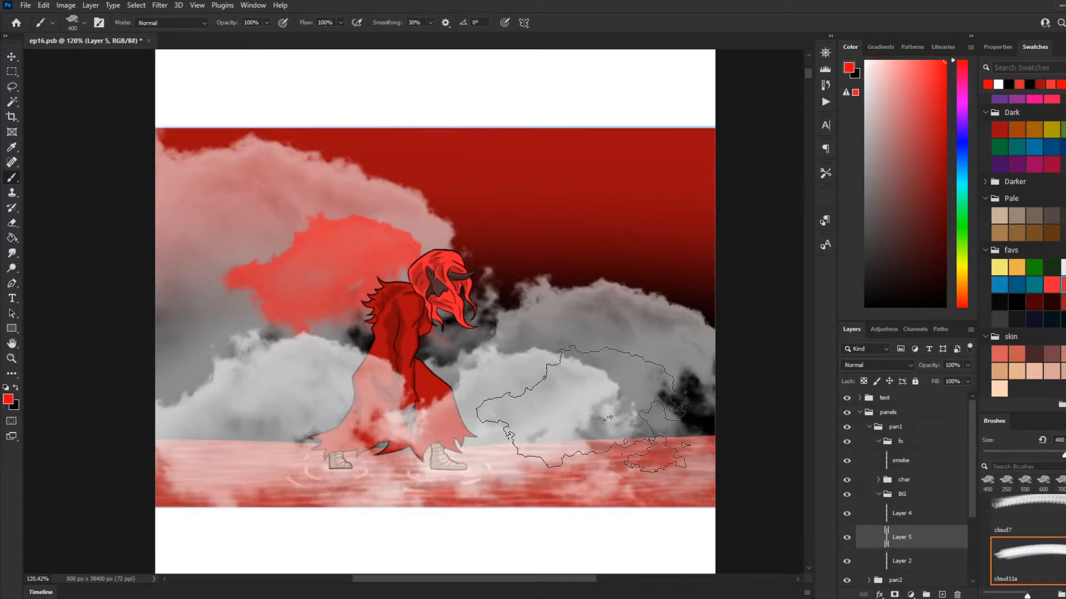
key("ctrl+z")
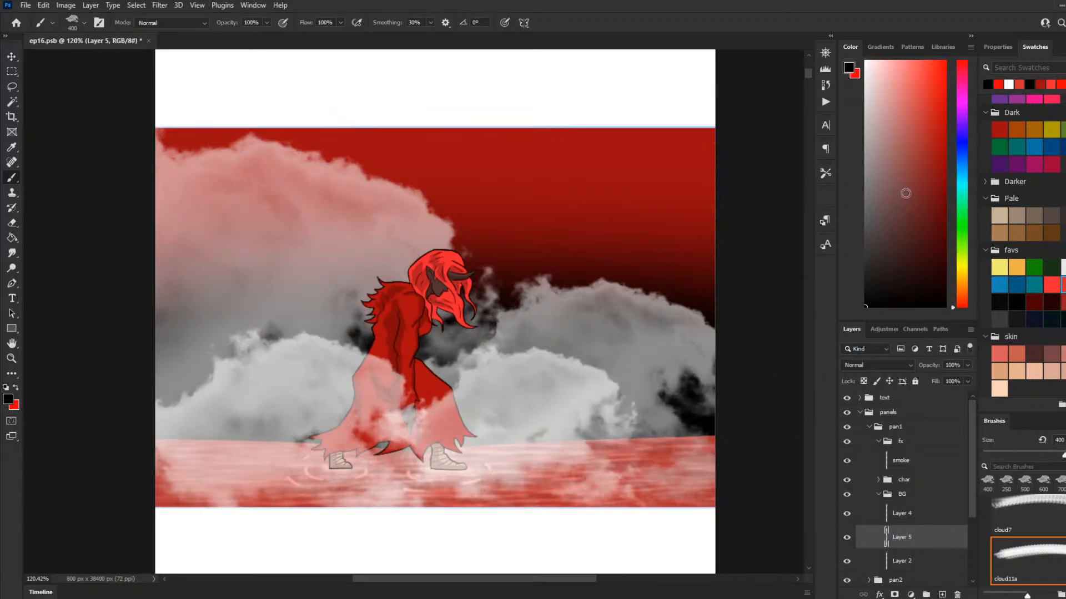
Step: Set the colour to light grey and stamp a size 400 cloud behind the character's back on Layer 5
left_click_drag(900, 205, 779, 208)
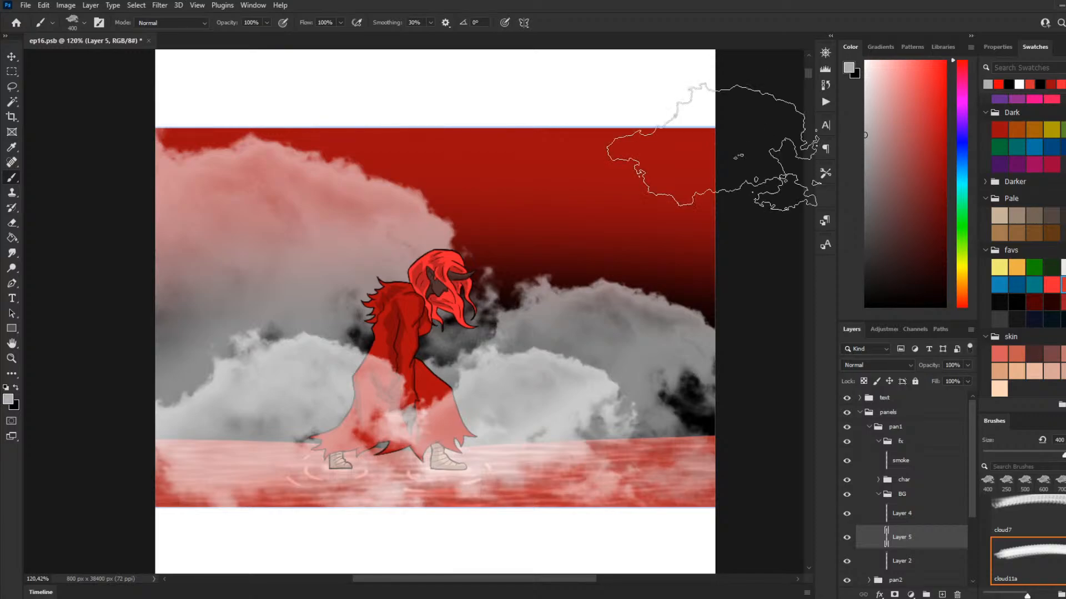
left_click(306, 278)
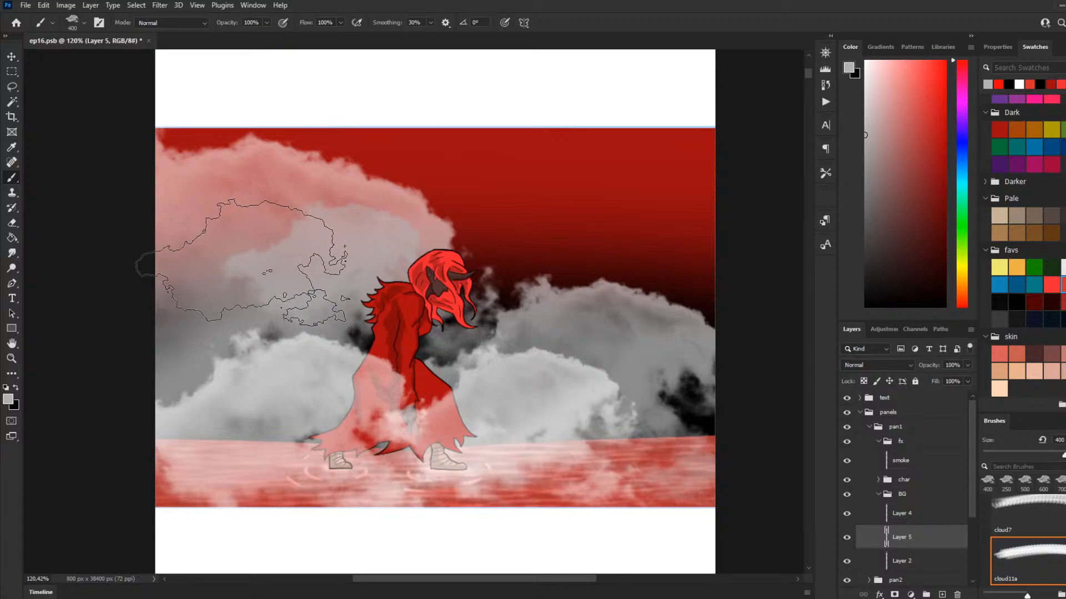
Step: Try a size 700 light grey cloud stamp behind the character's back, undo it, and stamp one at size 600 on Layer 5
key("bracketright")
key("bracketright")
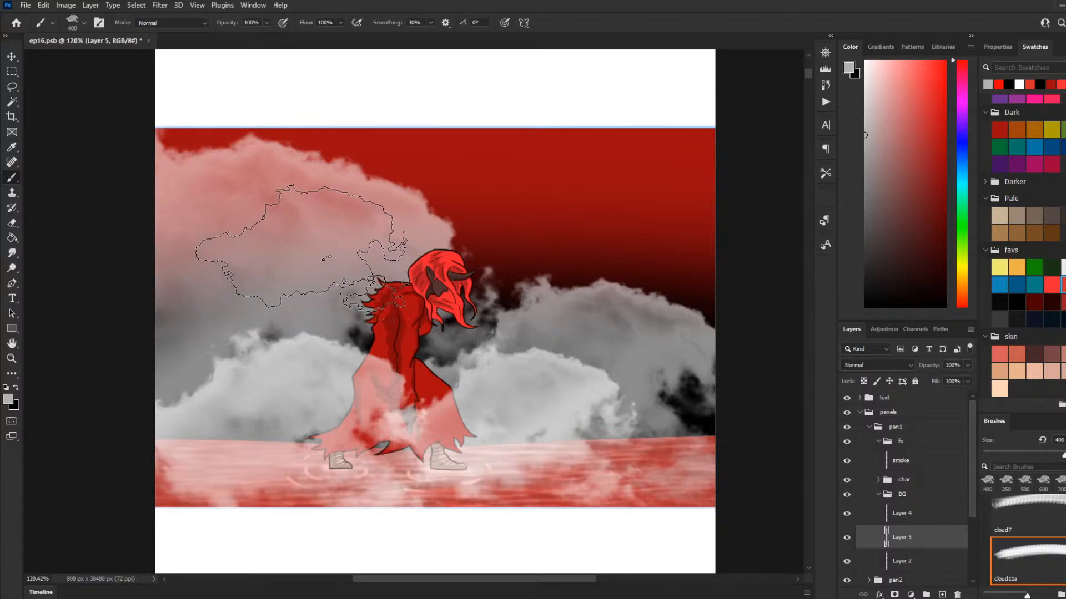
key("bracketright")
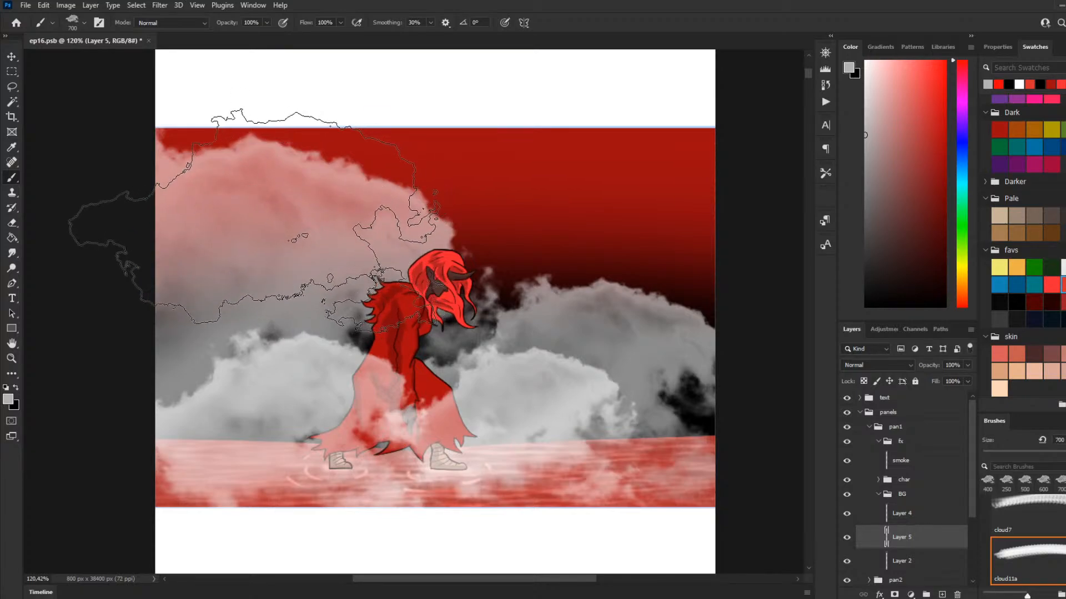
left_click(249, 222)
key("ctrl+z")
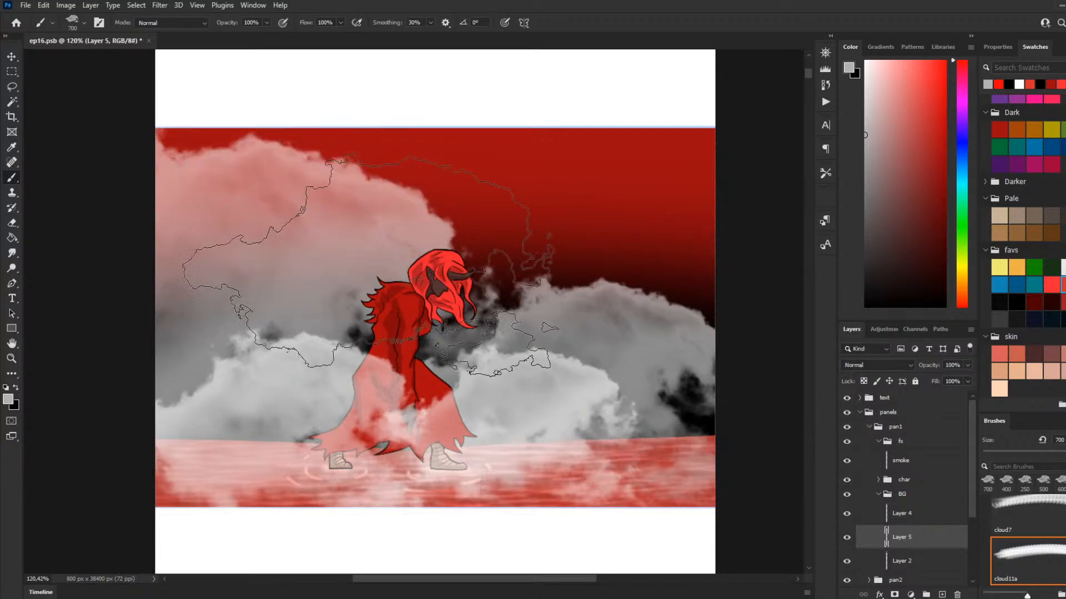
key("bracketleft")
left_click(297, 233)
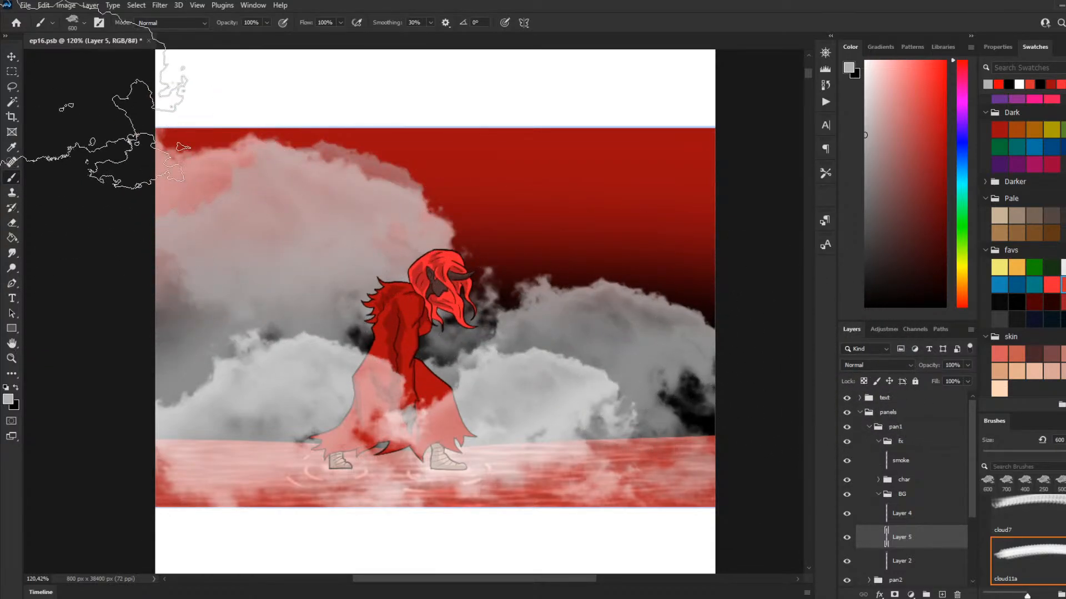
Step: Marquee-select the blank strip just below the first panel with Layer 5 active, and deselect it
left_click(12, 71)
scroll(288, 308, "down", 4)
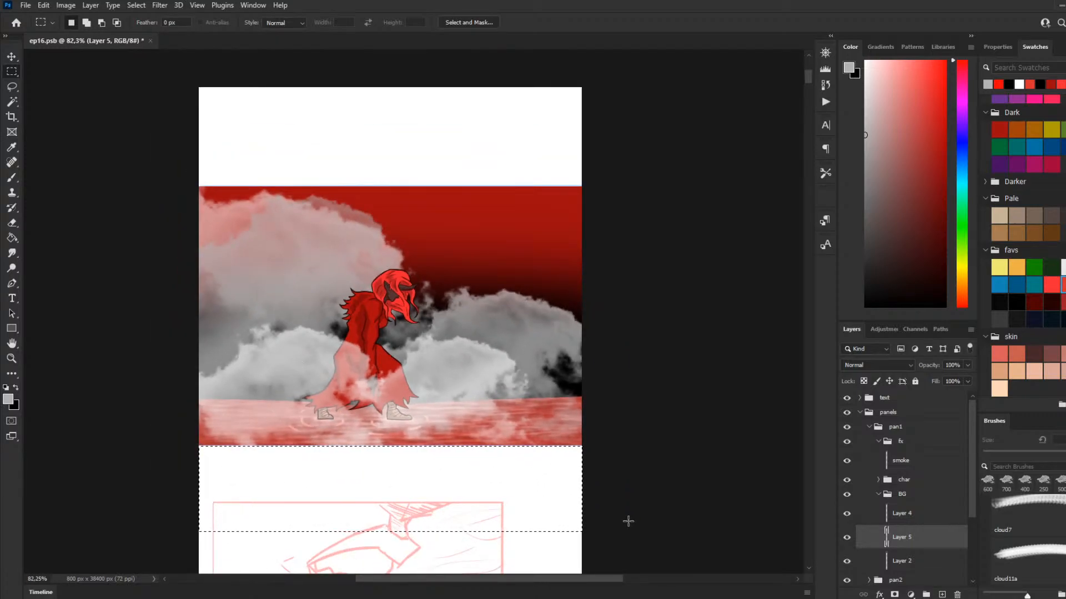
left_click_drag(364, 143, 697, 186)
scroll(514, 482, "down", 1)
scroll(511, 483, "down", 5)
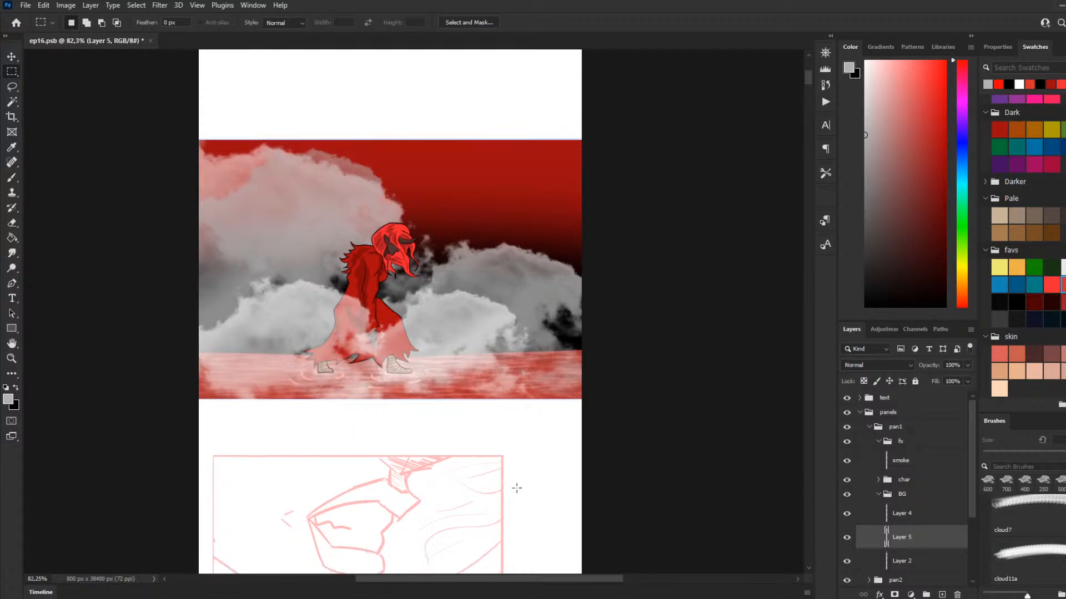
Step: Check the first panel's clouds and smoke up close and from afar, and save the comic file
scroll(454, 374, "up", 2)
scroll(354, 352, "down", 2)
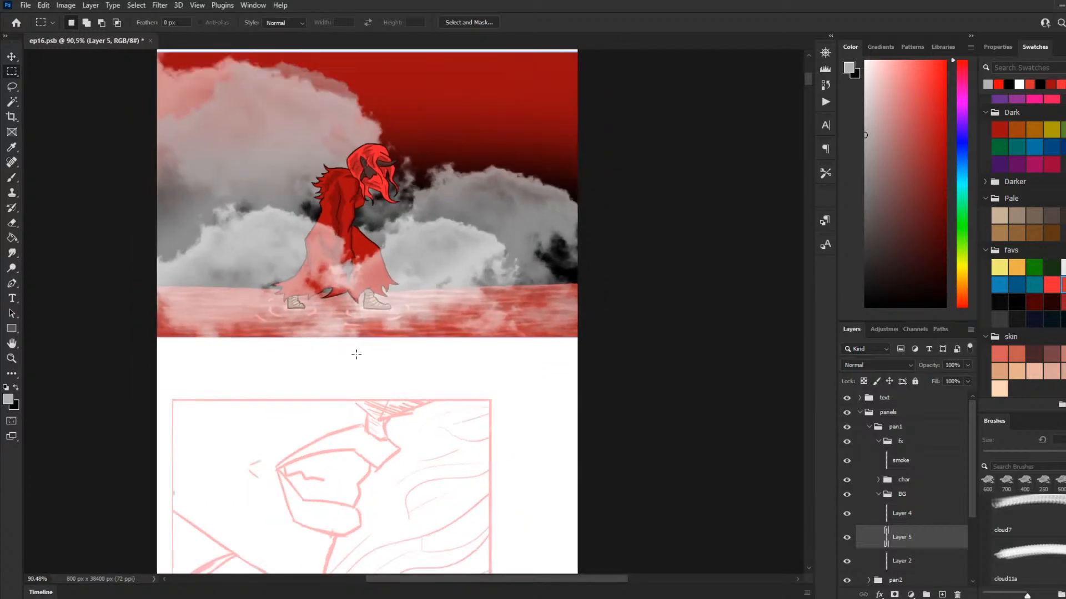
scroll(227, 335, "up", 5)
scroll(218, 328, "up", 2)
scroll(218, 329, "up", 1)
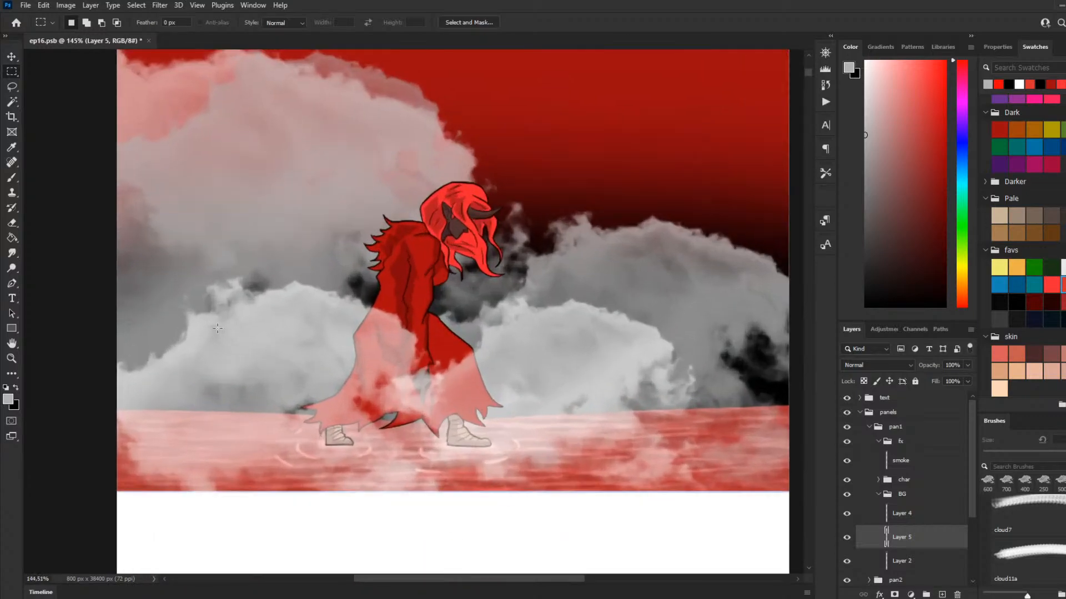
scroll(239, 329, "up", 1)
scroll(318, 334, "down", 4)
scroll(318, 333, "down", 3)
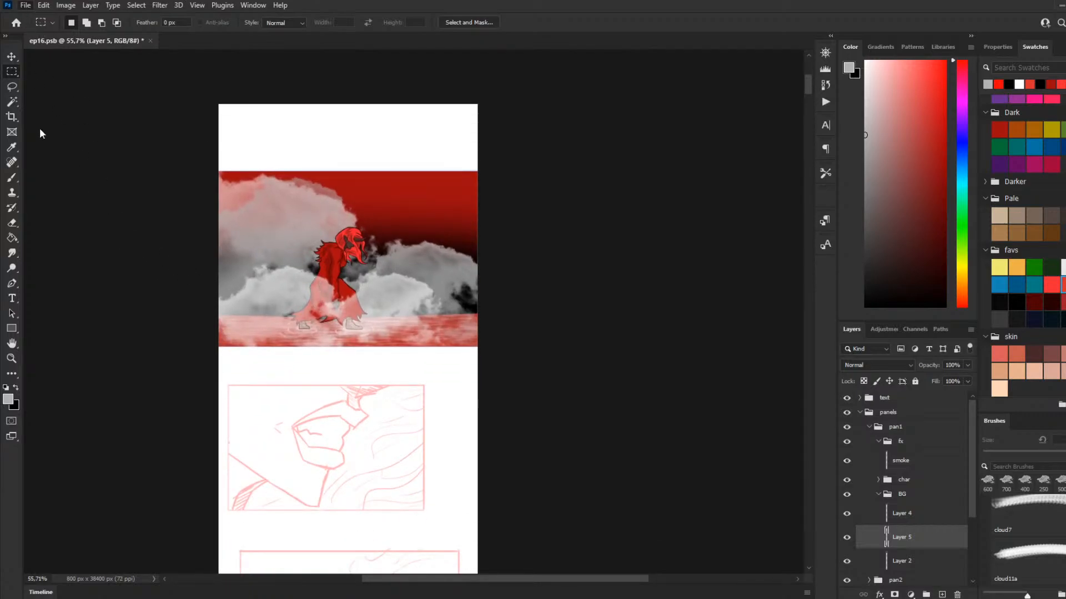
key("ctrl+s")
Step: Look over the first panel together with the rough sketches of the second and third panels below it
scroll(261, 236, "down", 3)
scroll(260, 236, "down", 2)
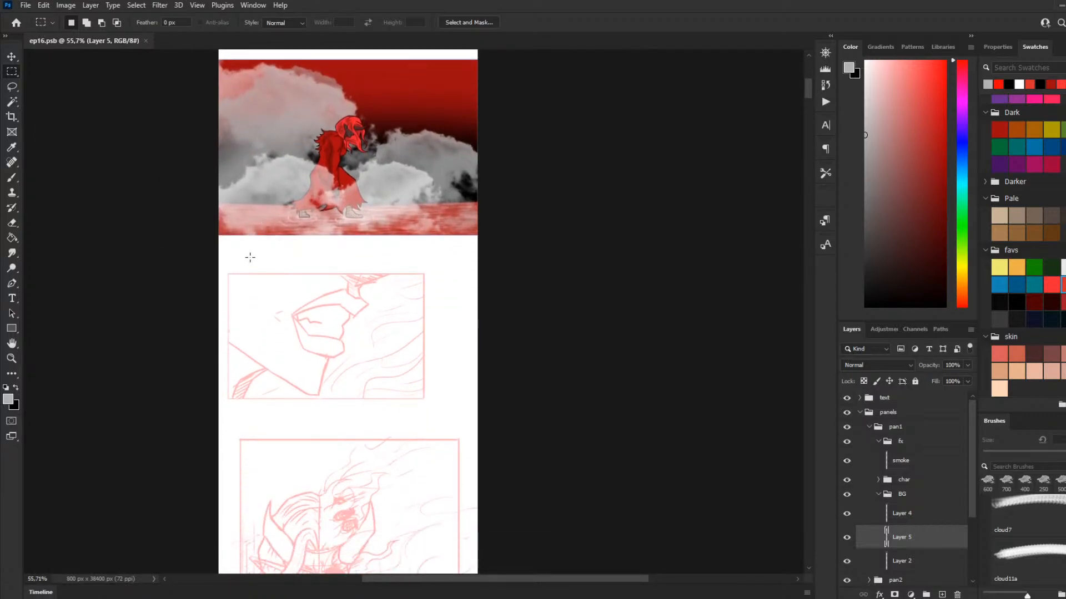
scroll(226, 247, "up", 4)
scroll(138, 217, "down", 1)
scroll(161, 229, "up", 2)
scroll(169, 233, "up", 1)
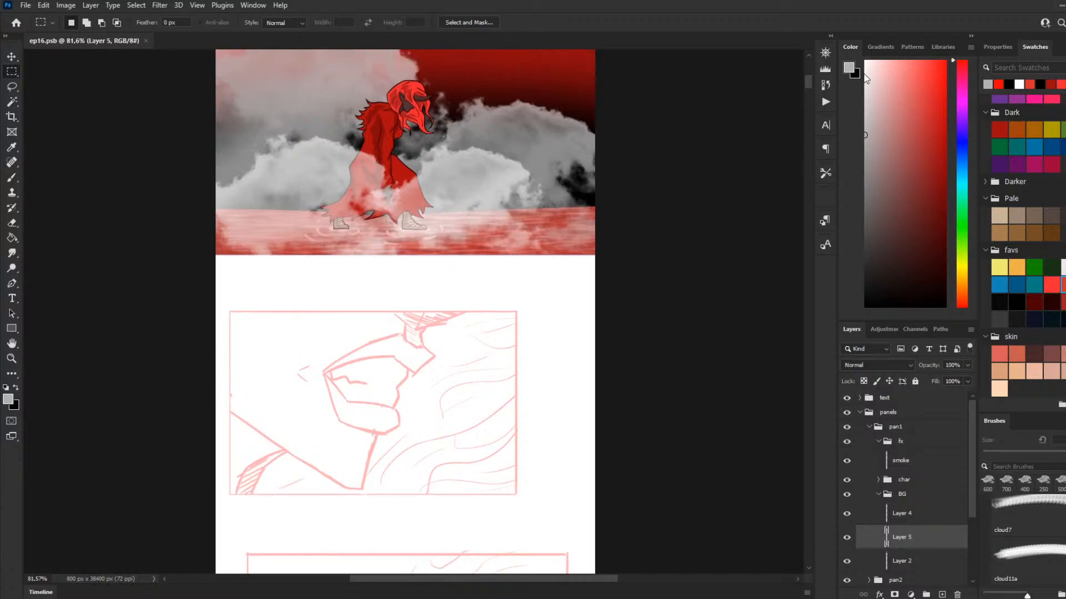
left_click_drag(807, 80, 806, 81)
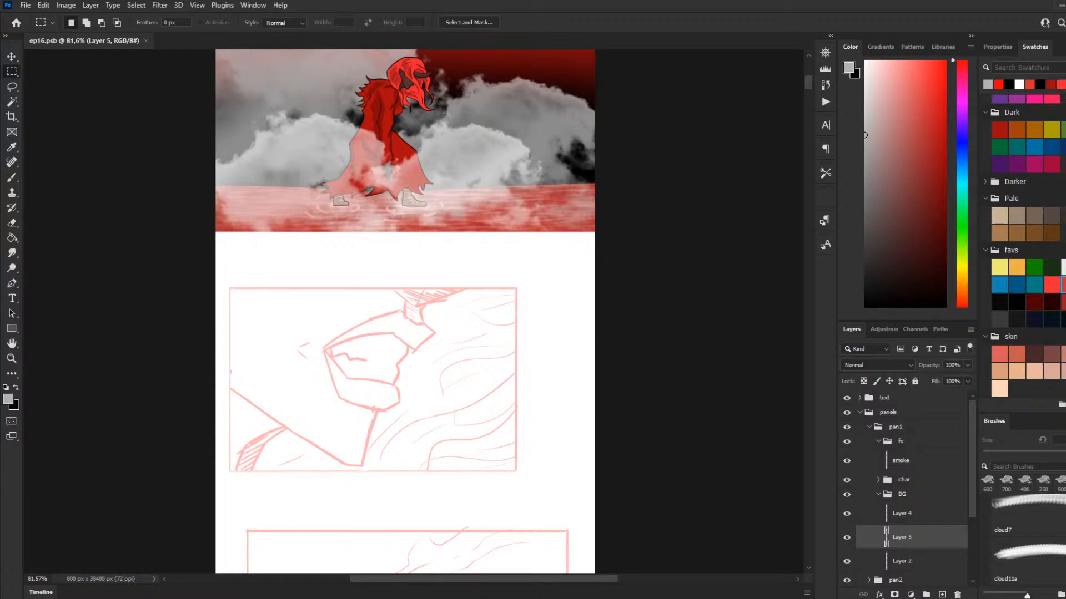
scroll(489, 322, "down", 4)
scroll(555, 289, "up", 3)
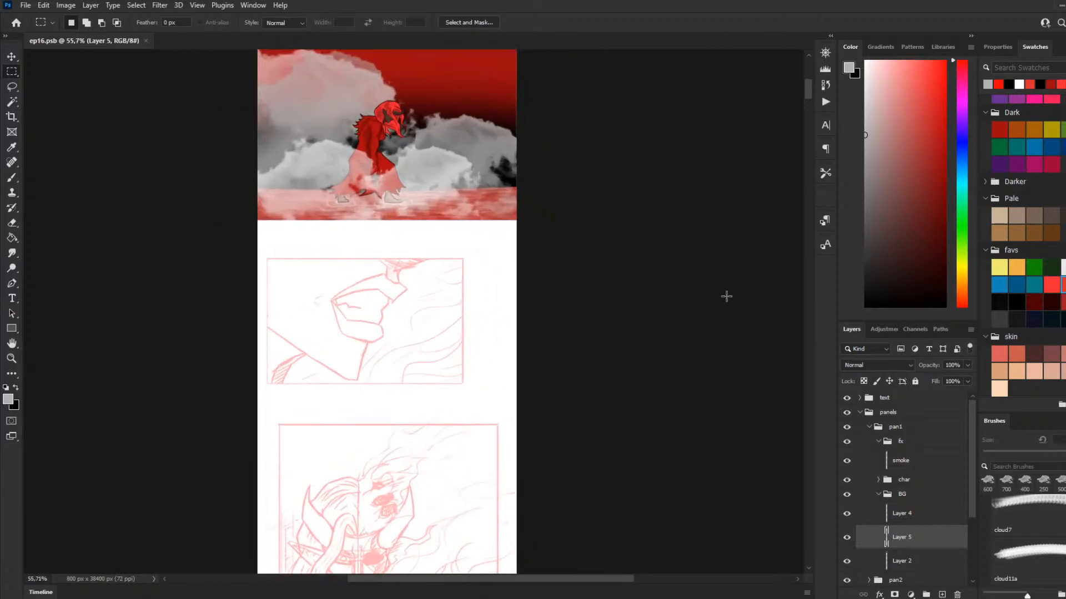
Step: Set the foreground colour to black and the background colour to white
left_click(15, 387)
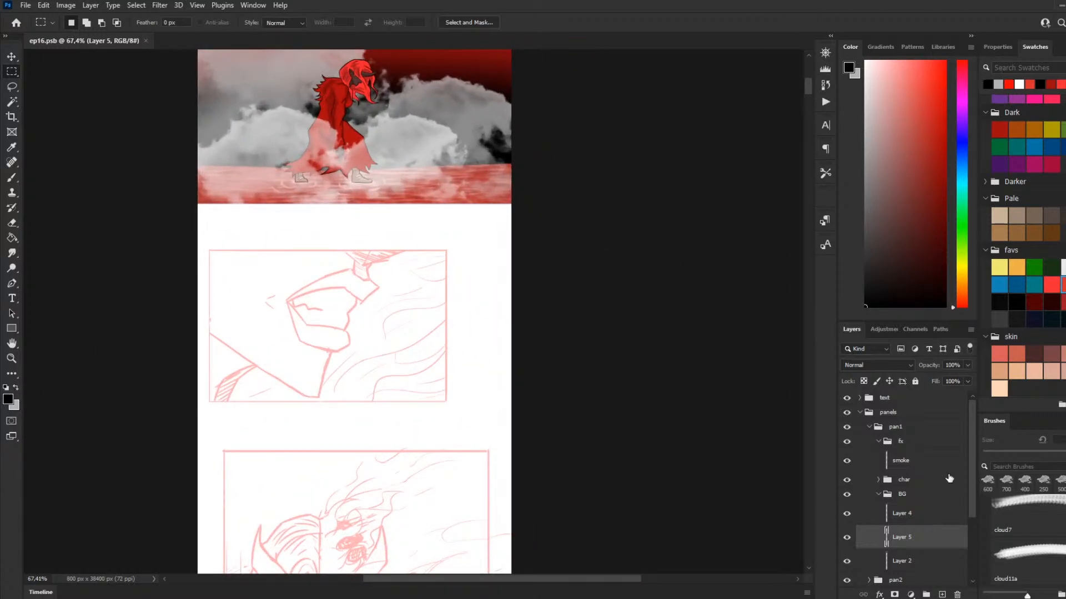
key("x")
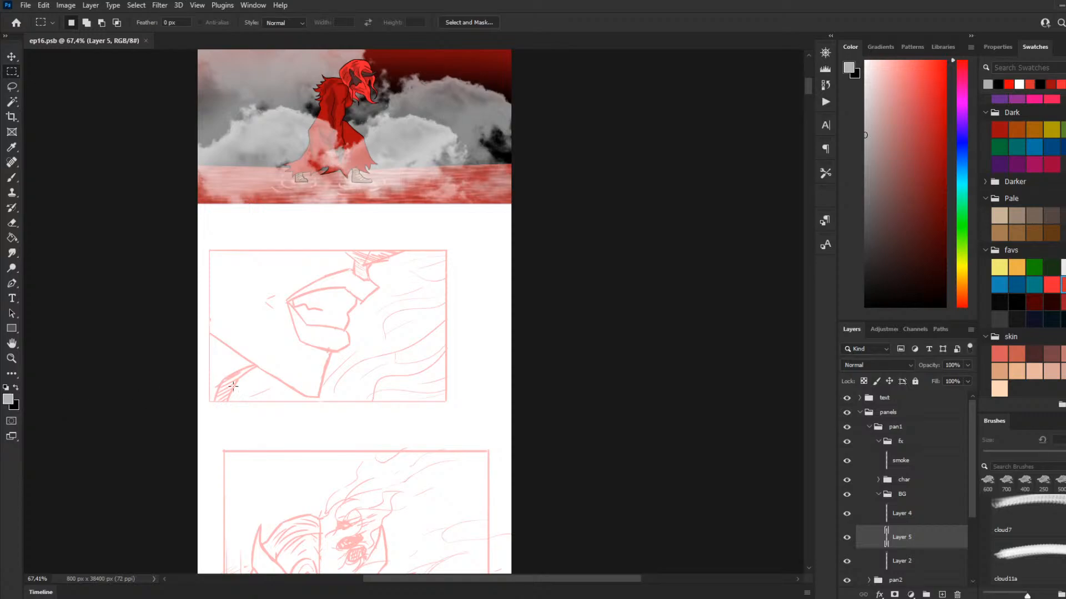
key("x")
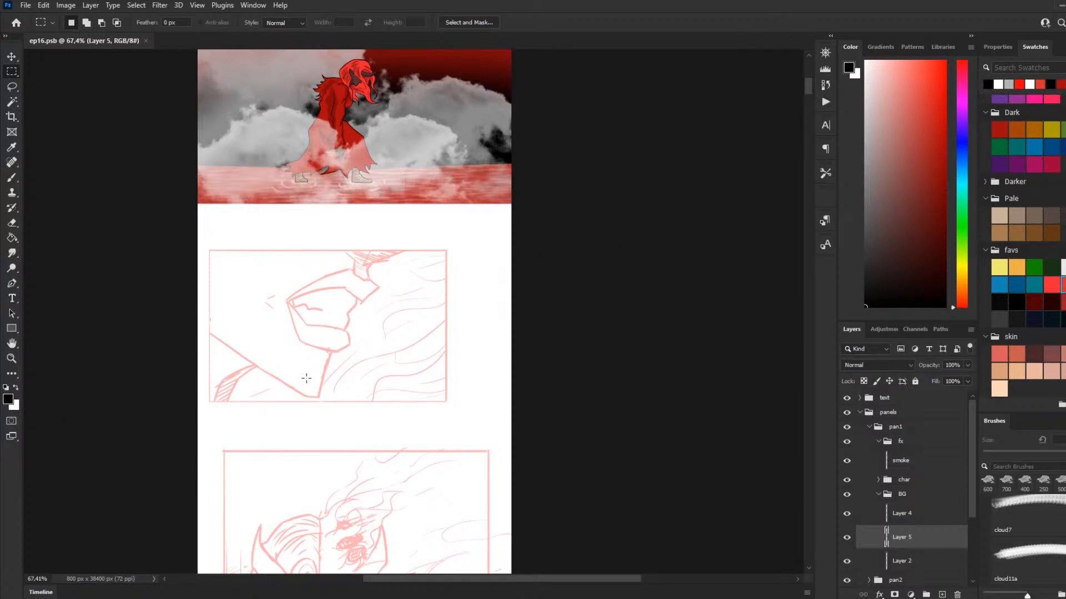
Step: Collapse the fx, BG and pan1 layer groups, and expand the pan2 group for the second panel
scroll(288, 372, "up", 2)
scroll(183, 281, "up", 1)
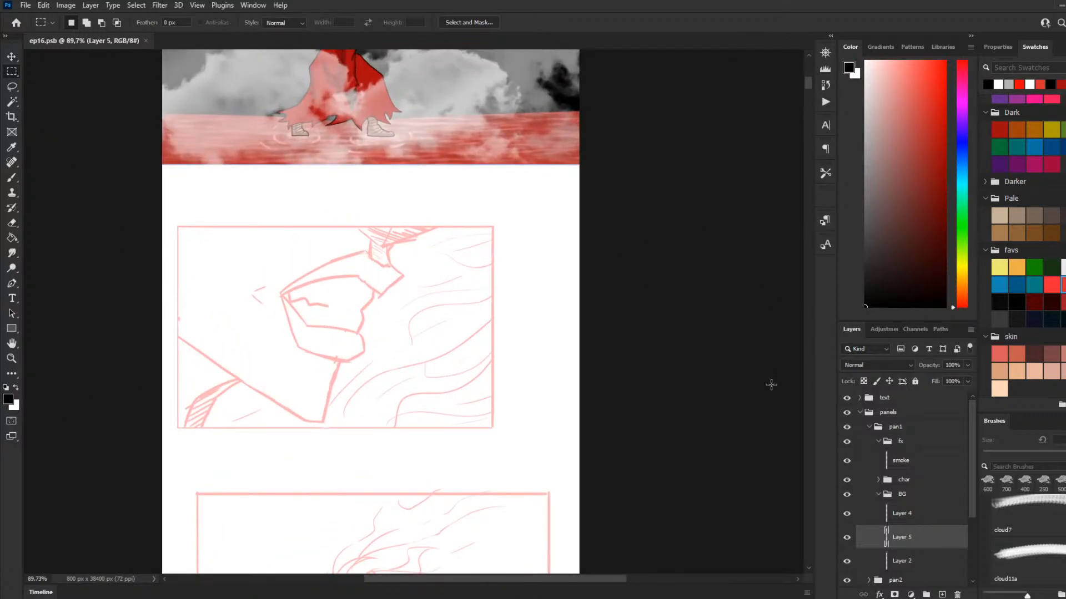
left_click(878, 441)
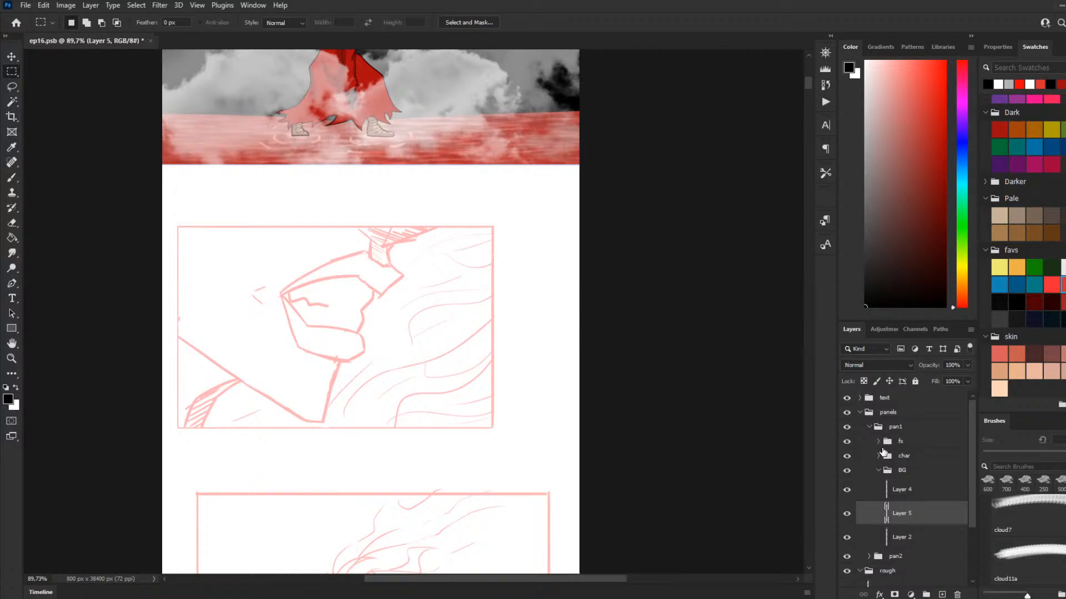
left_click(878, 471)
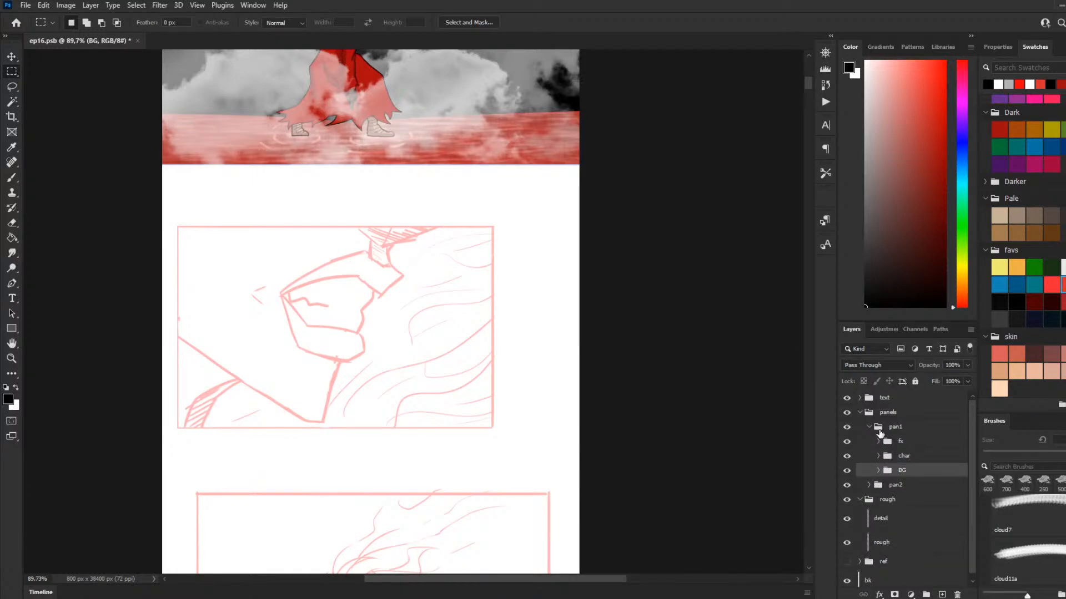
left_click(869, 428)
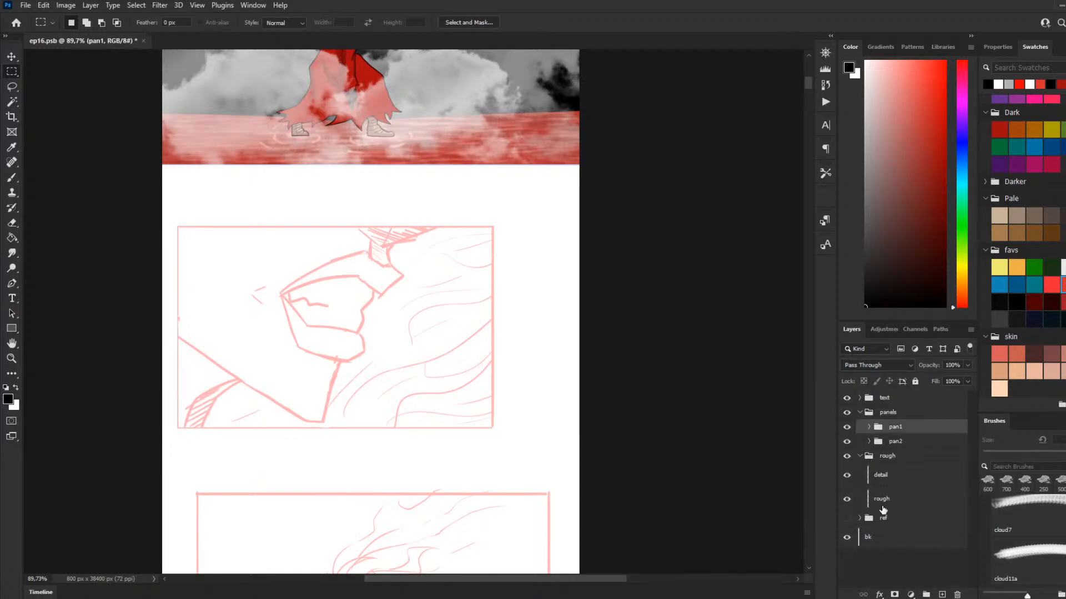
left_click(870, 443)
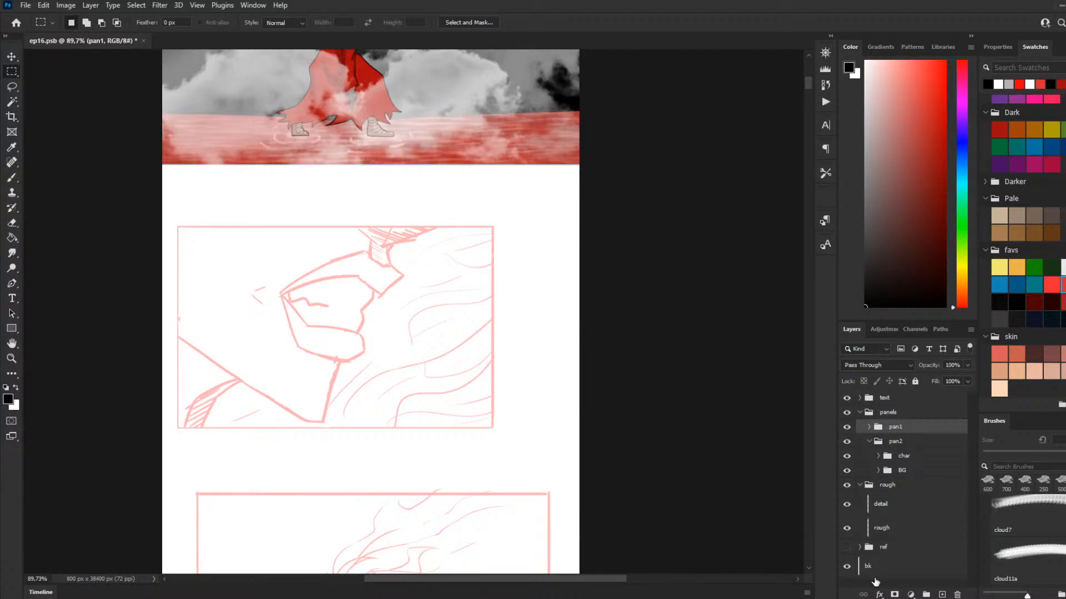
Step: Switch to the Brush tool and add a new layer named "lines" inside pan2's char group
left_click(12, 178)
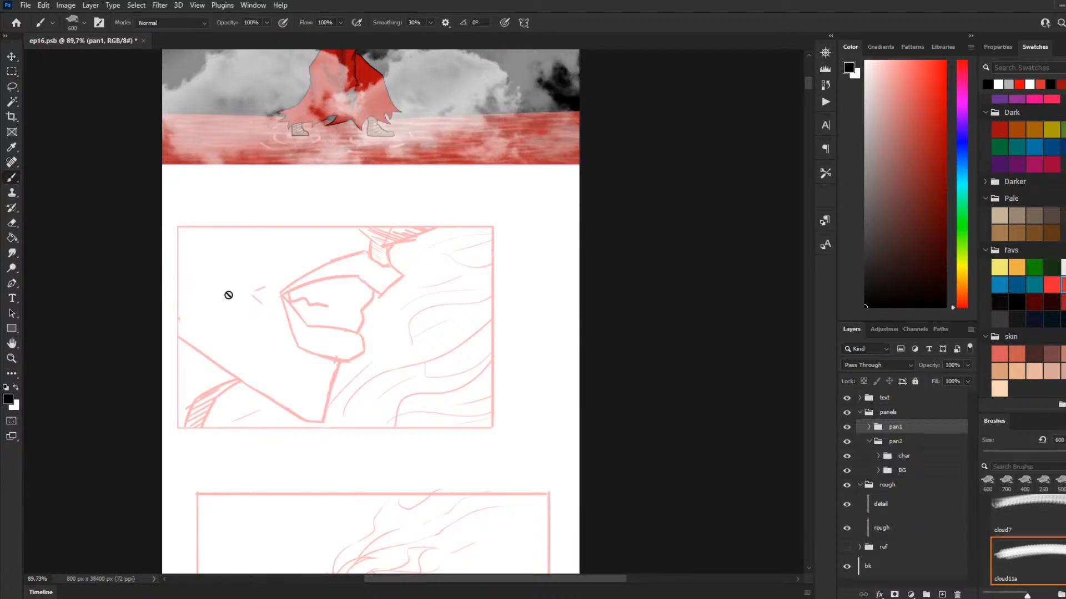
left_click(887, 456)
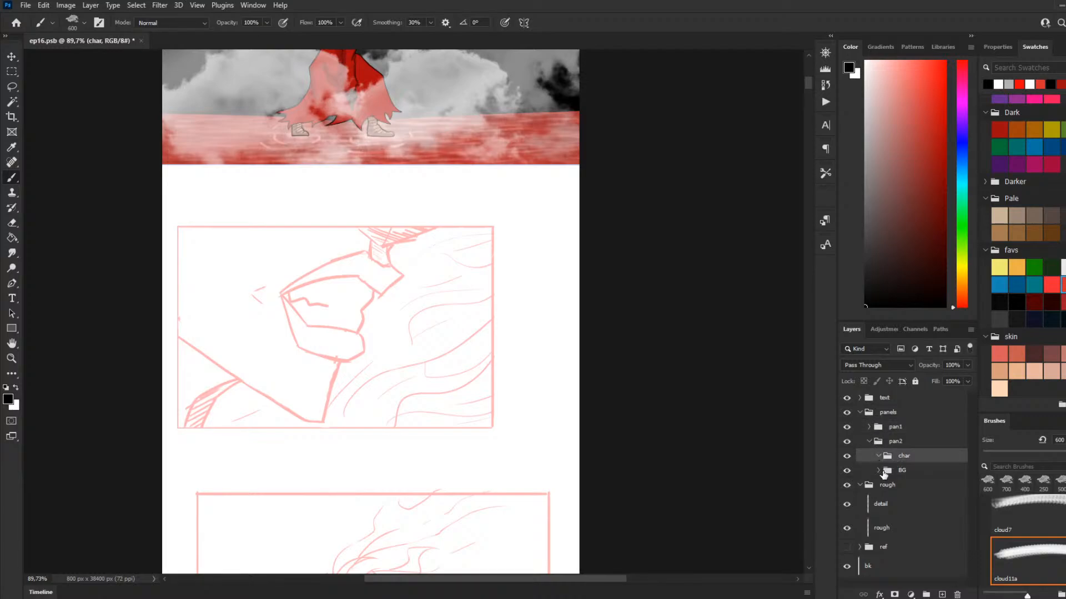
left_click(869, 428)
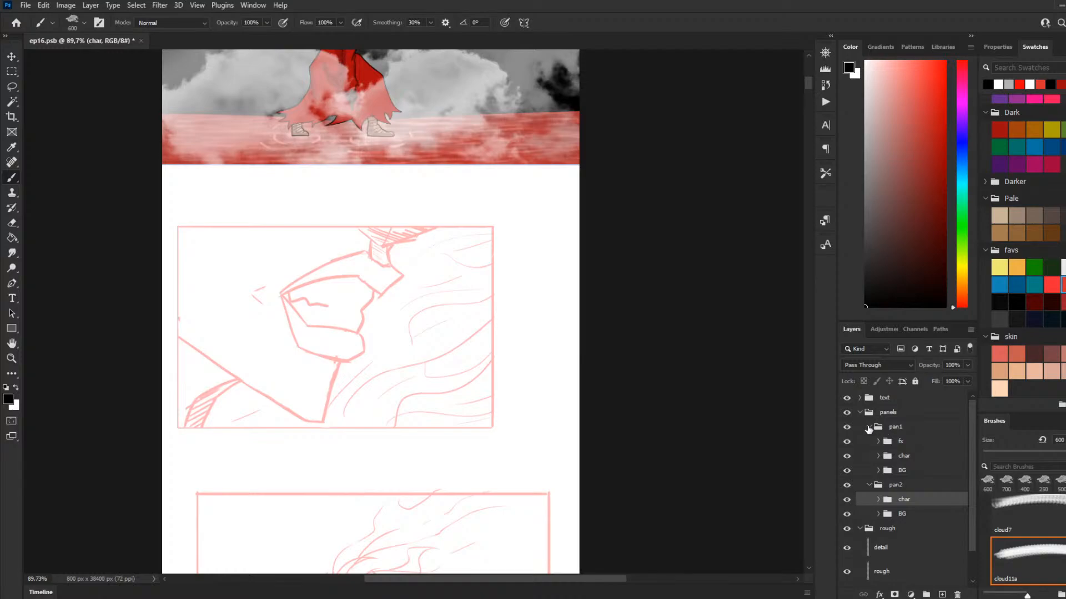
left_click(869, 427)
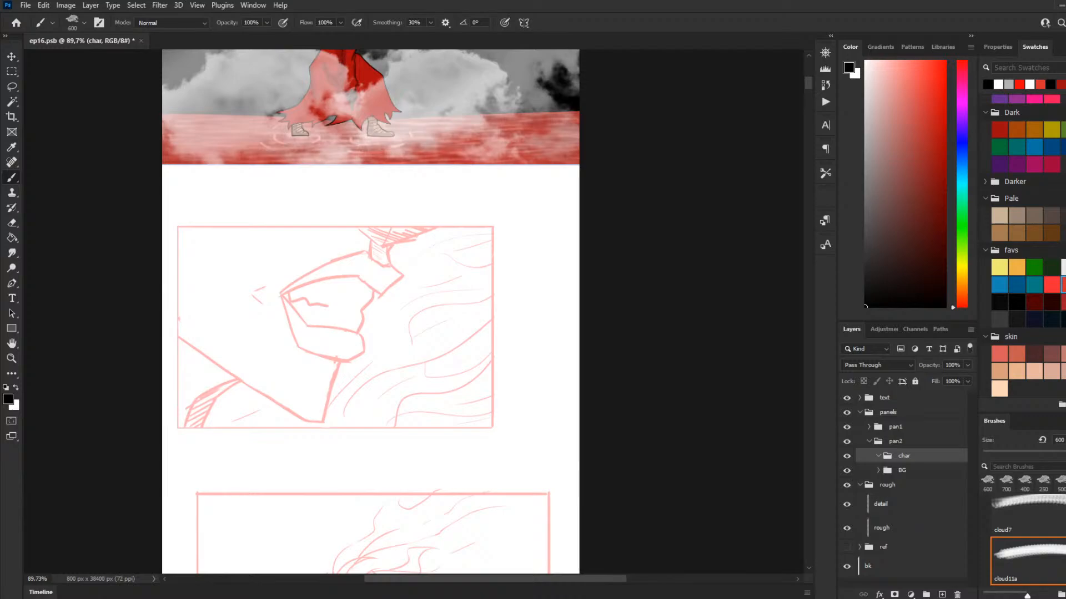
left_click(909, 472)
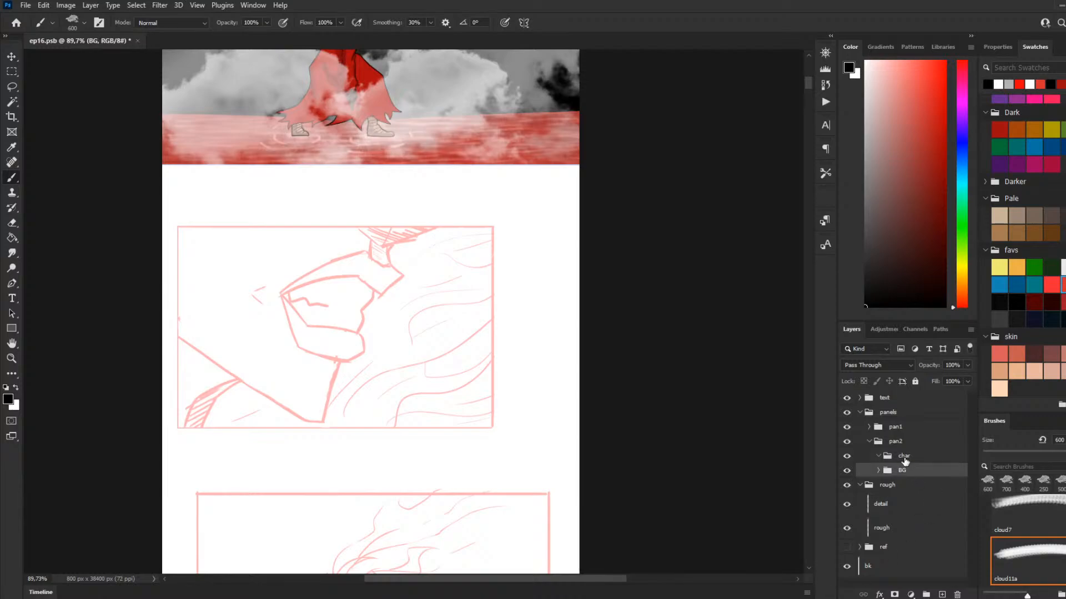
left_click(903, 457)
left_click(942, 594)
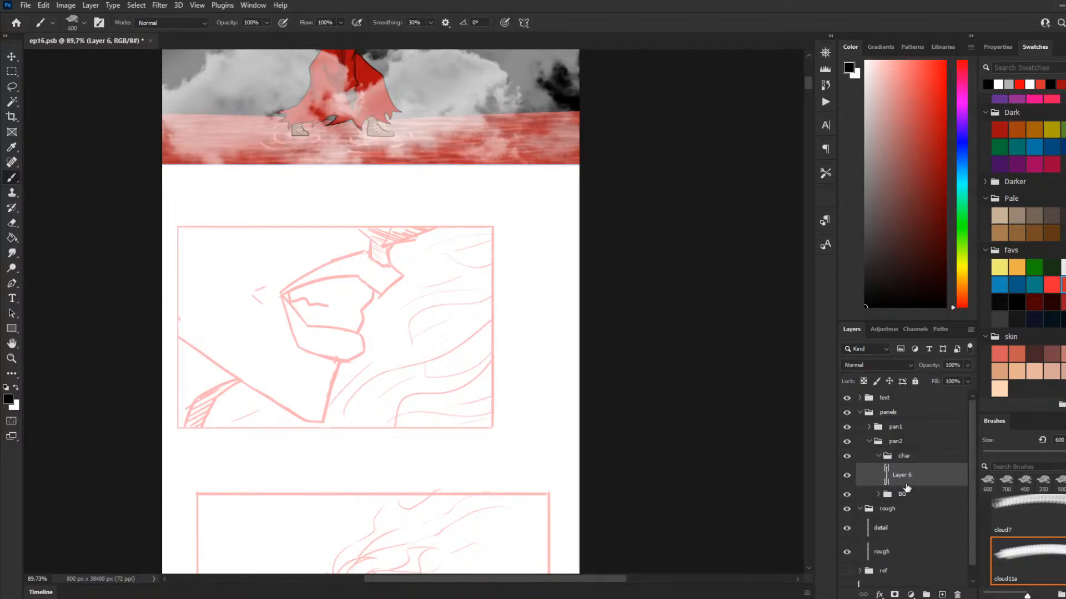
double_click(900, 475)
key("BackSpace")
type("lines")
key("Return")
Step: Collapse the clouds, 20 River Water Brushes, brickinthewall and 20 Stone Brushes groups in the brush list
scroll(1052, 544, "up", 1)
scroll(1027, 542, "up", 5)
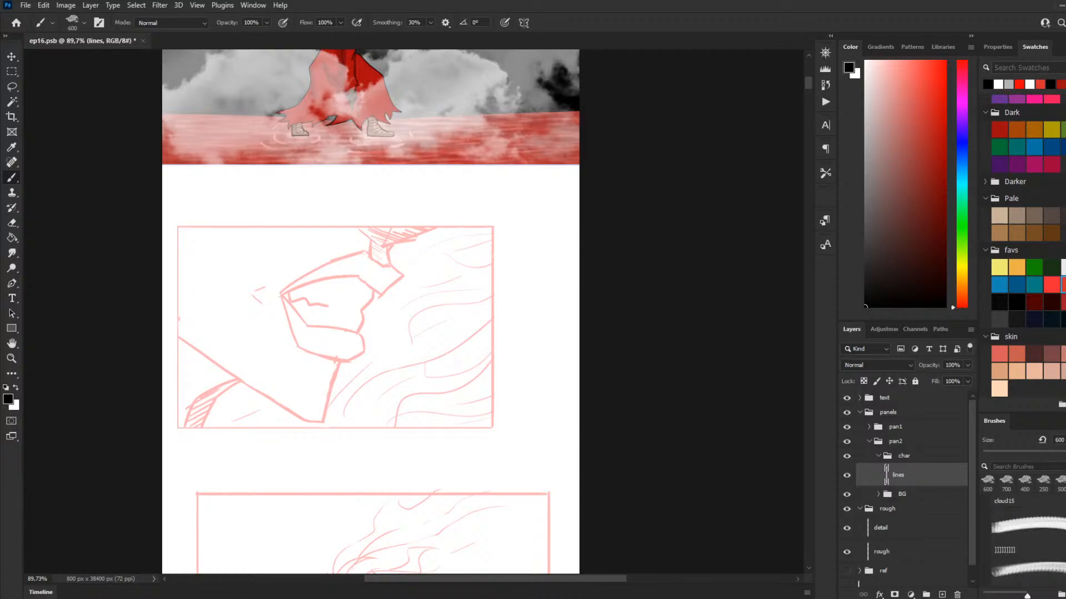
scroll(1027, 542, "up", 3)
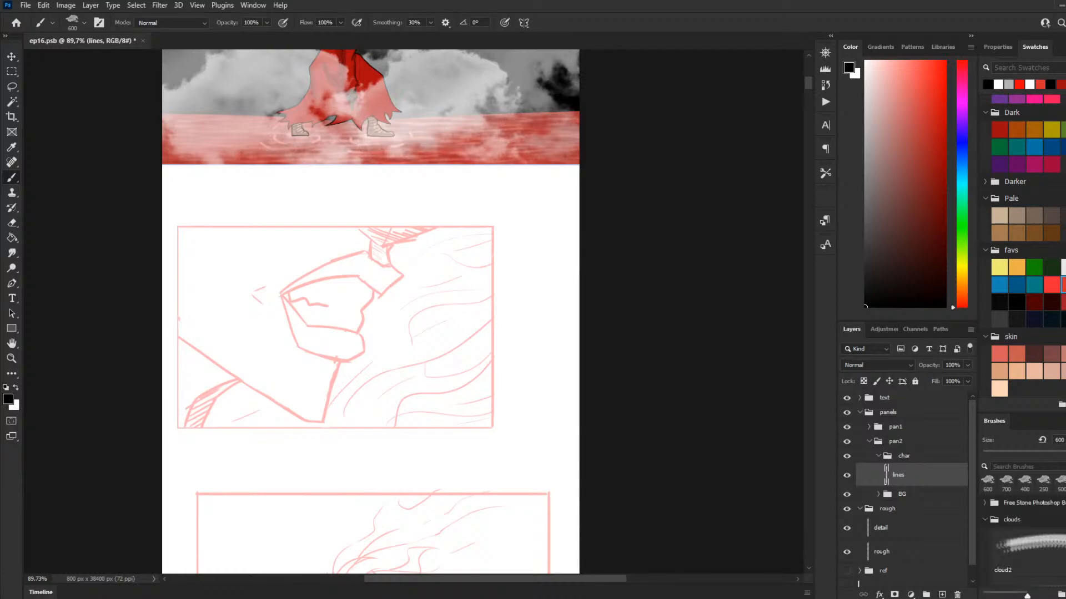
left_click(984, 550)
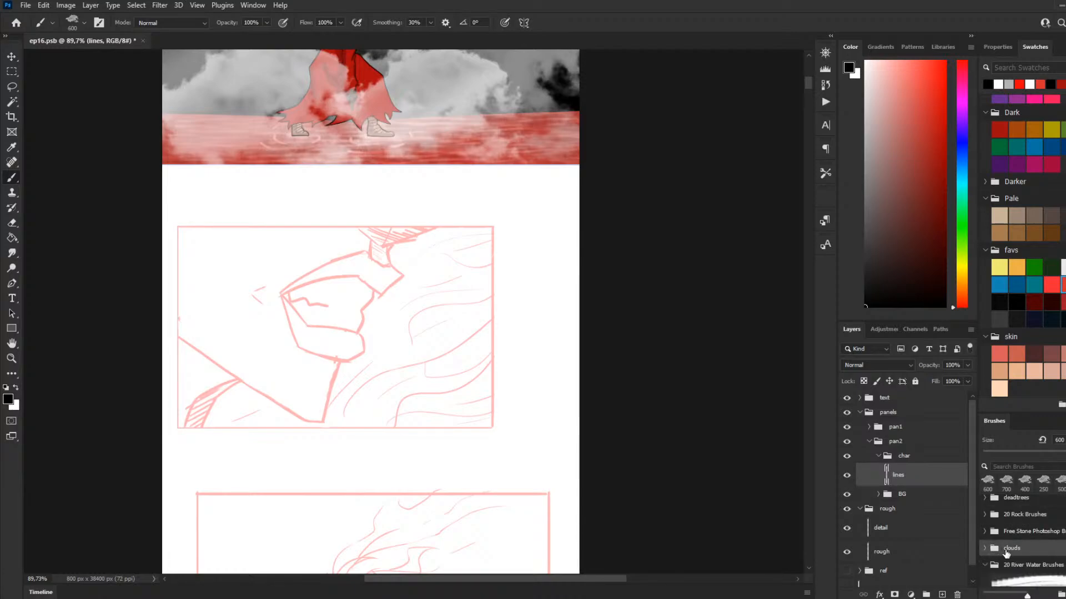
scroll(986, 549, "down", 1)
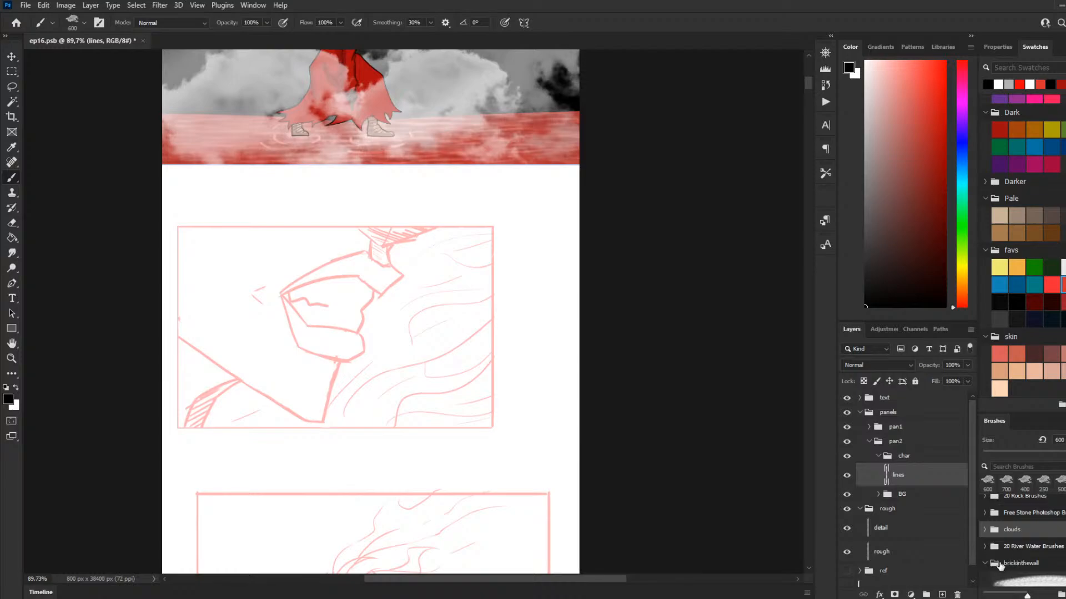
scroll(1005, 555, "down", 5)
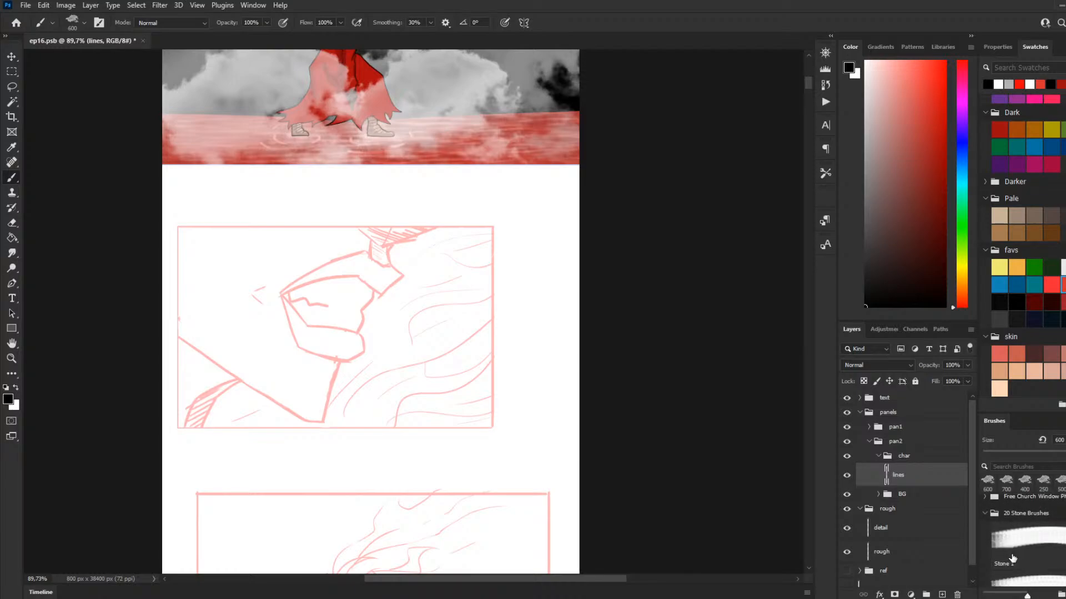
left_click(985, 513)
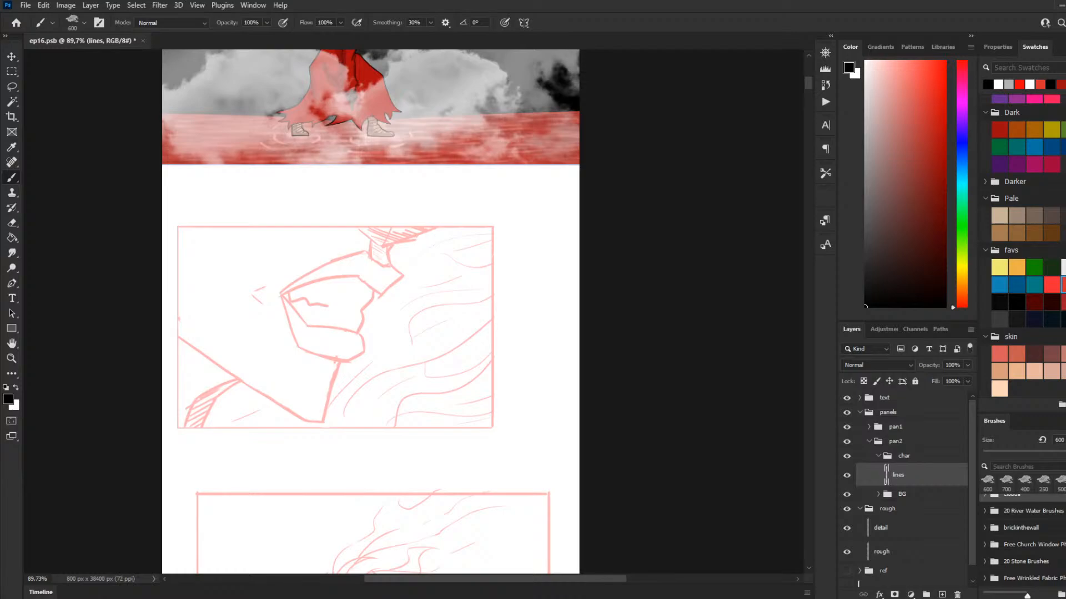
scroll(1021, 538, "up", 5)
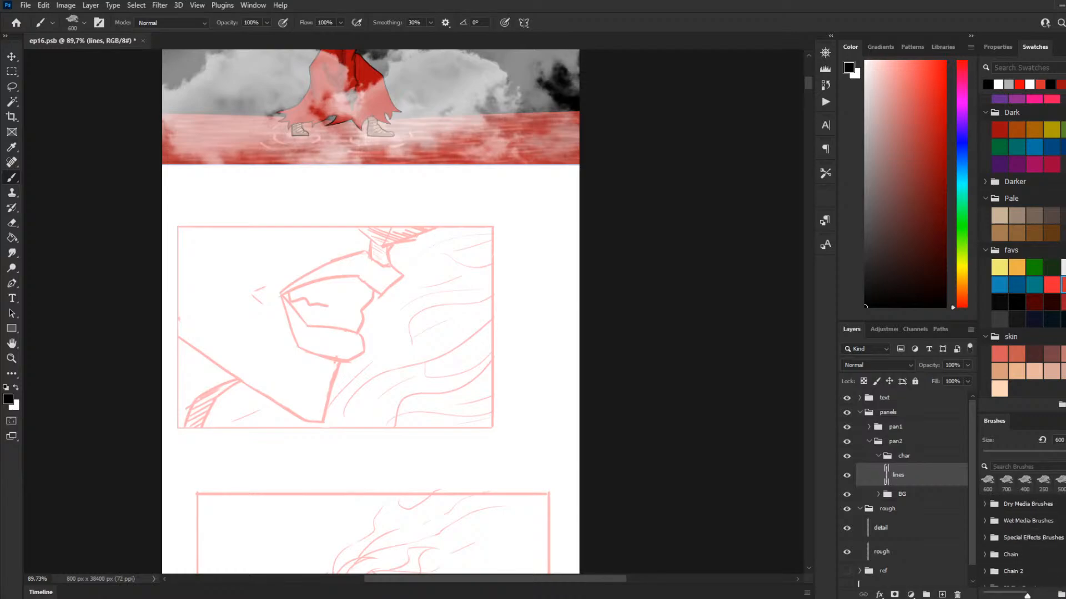
scroll(1022, 538, "up", 3)
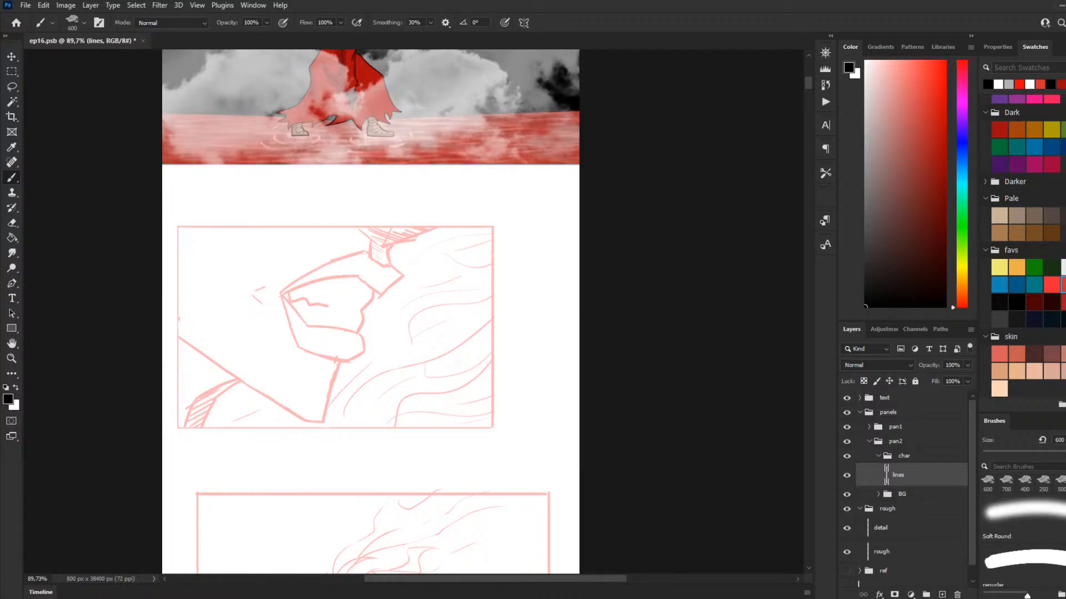
scroll(1021, 539, "down", 4)
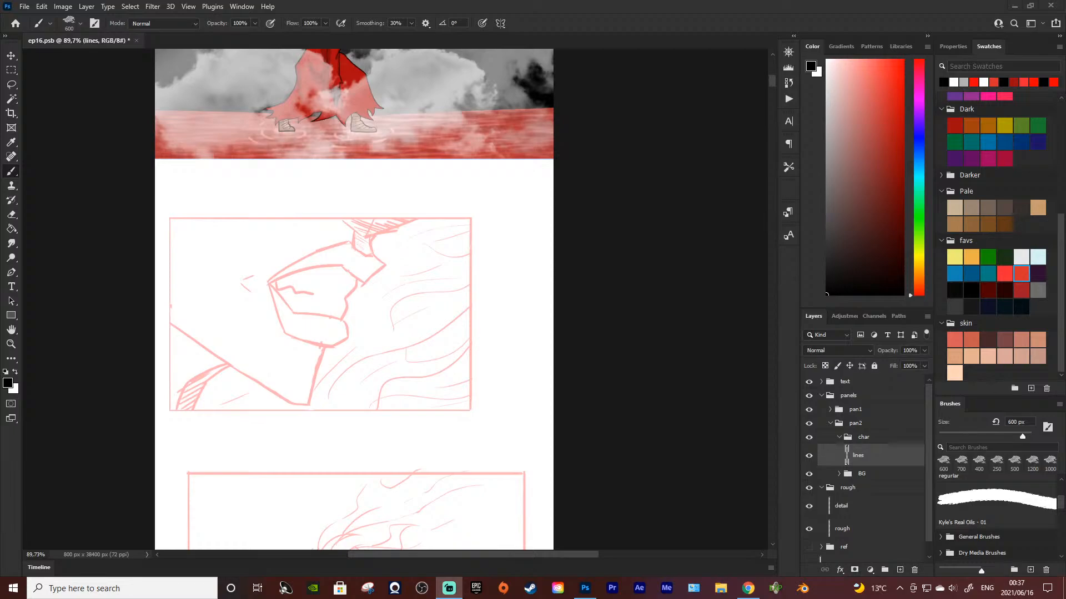
Step: Switch to Chrome and look through the black-and-white comic strip pages in the Facebook photos
left_click(748, 588)
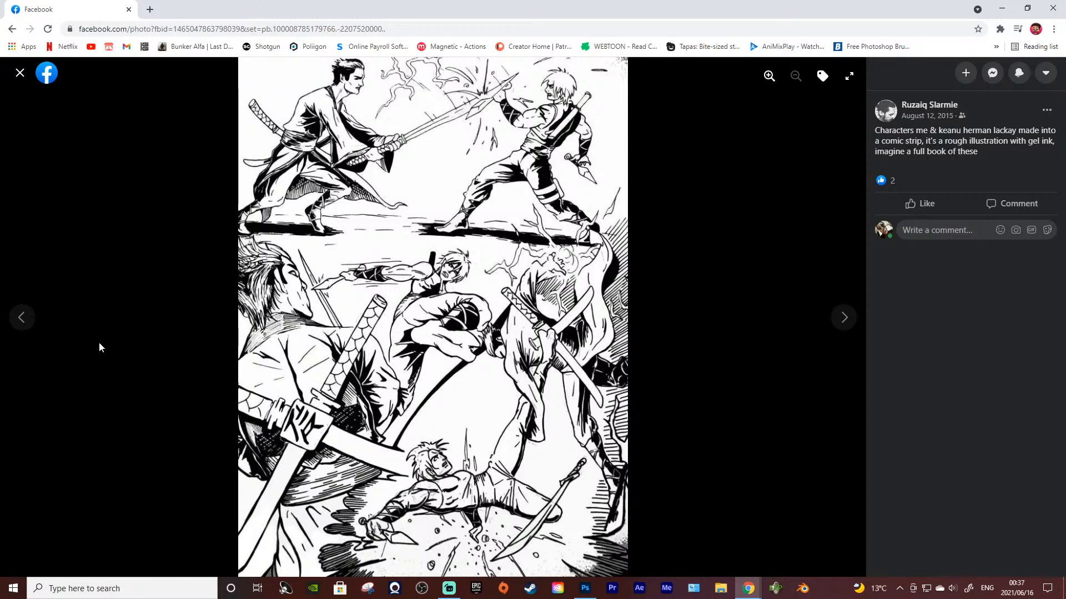
left_click(22, 318)
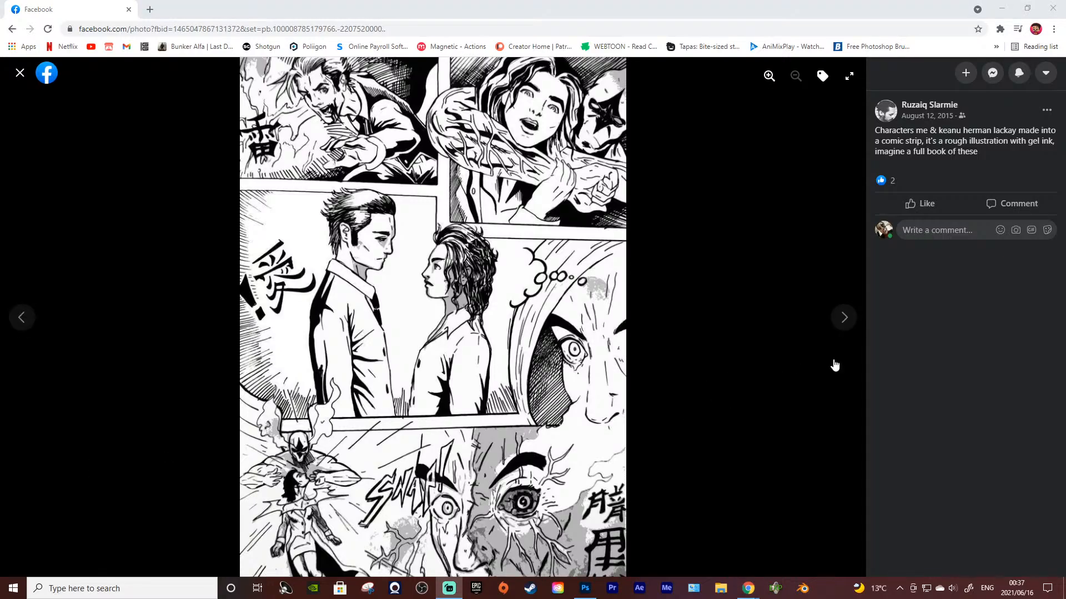
left_click(843, 318)
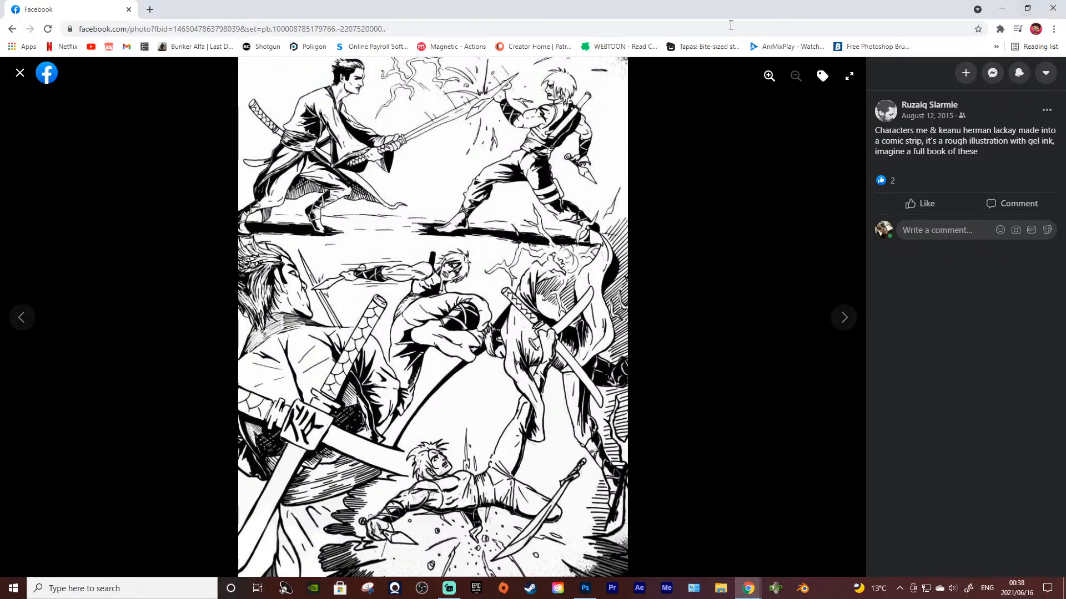
left_click(1002, 8)
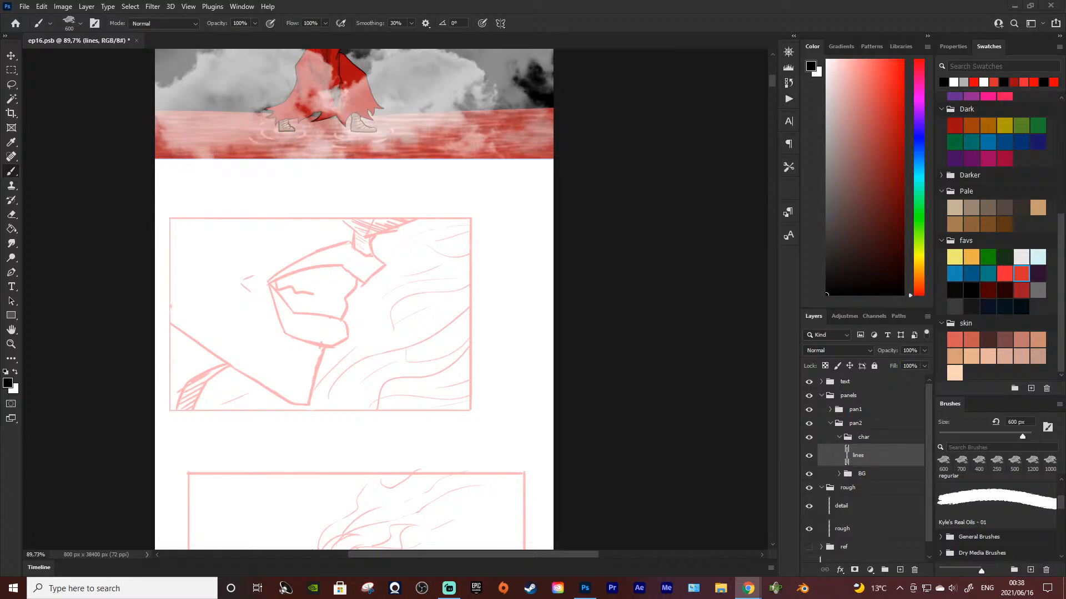
Step: View the red-haired woman, portrait and cartoon group drawings in the Facebook photos and return to Photoshop
left_click_drag(0, 191, 653, 4)
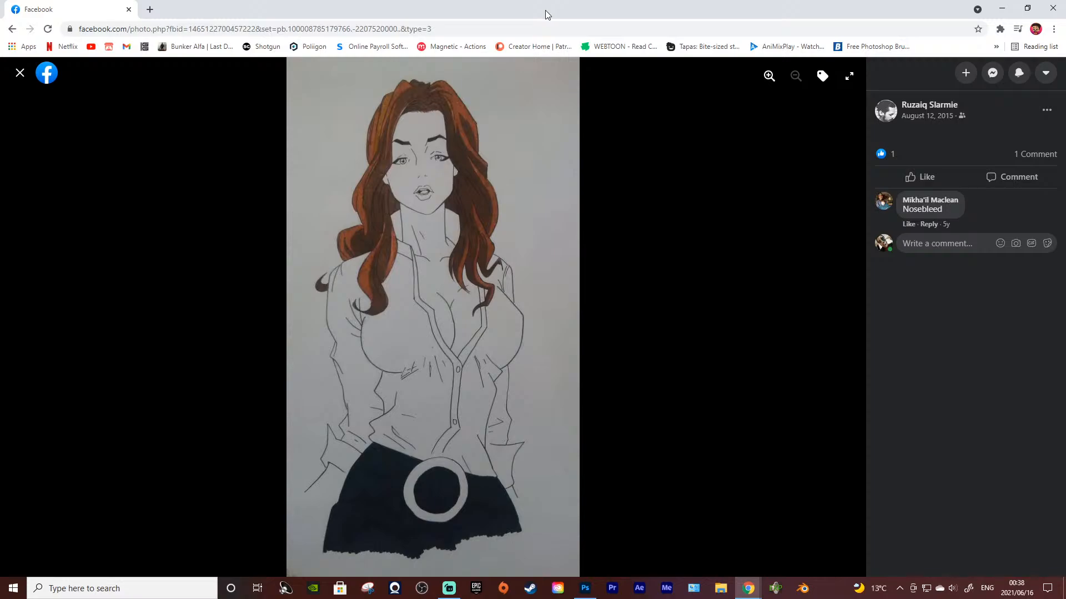
left_click_drag(545, 11, 0, 120)
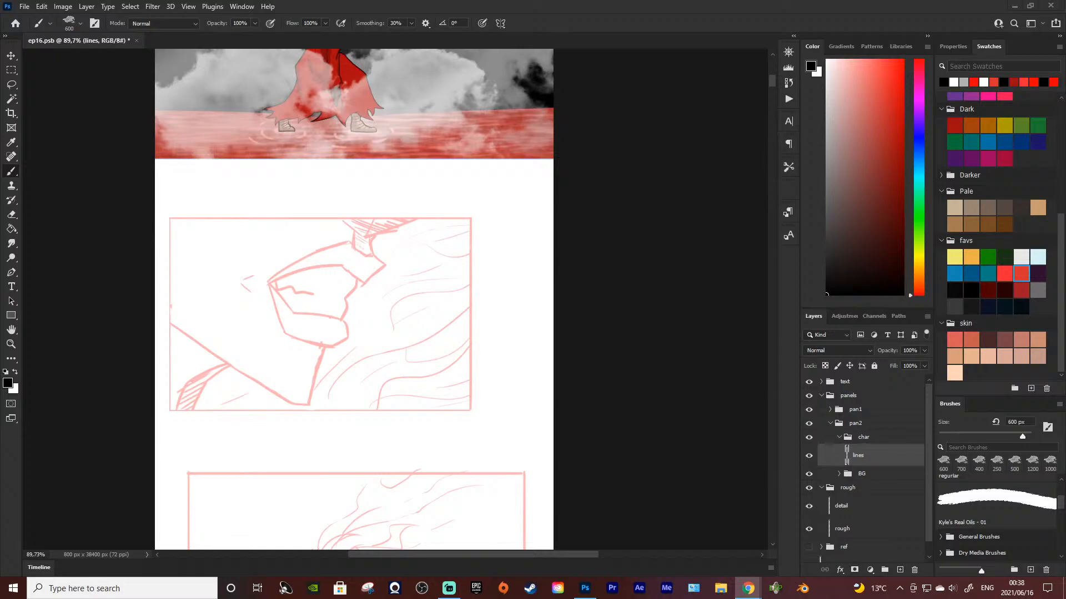
key("alt+Tab")
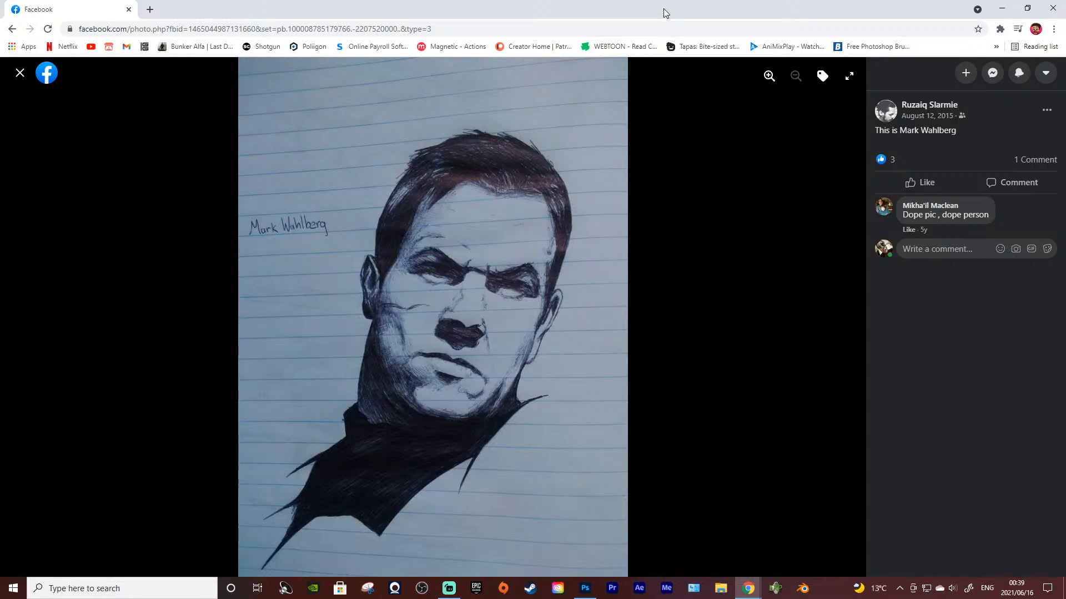
left_click_drag(664, 9, 0, 88)
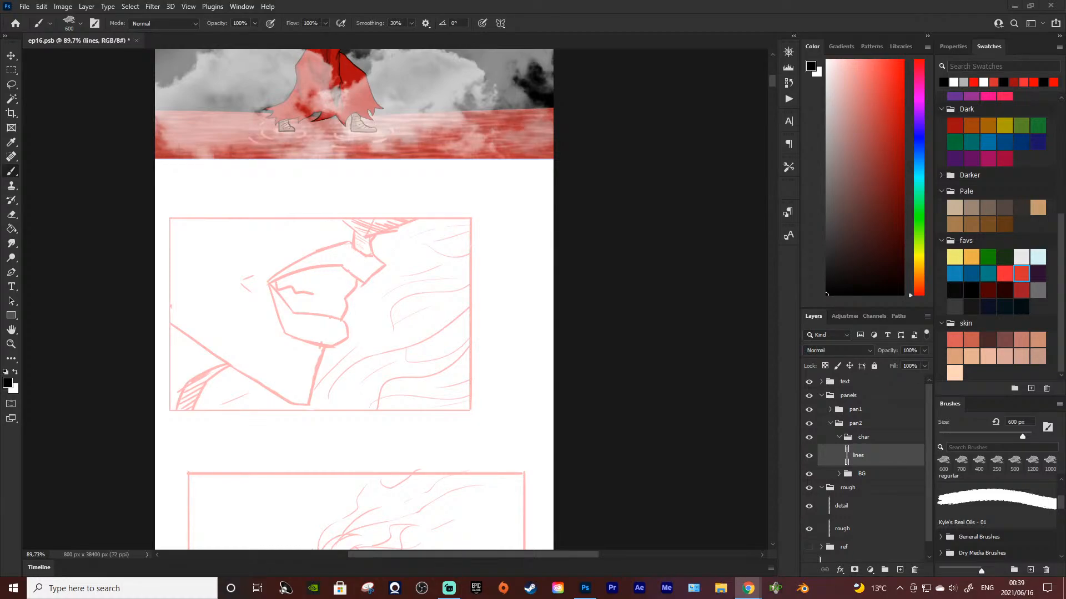
left_click_drag(0, 89, 694, 7)
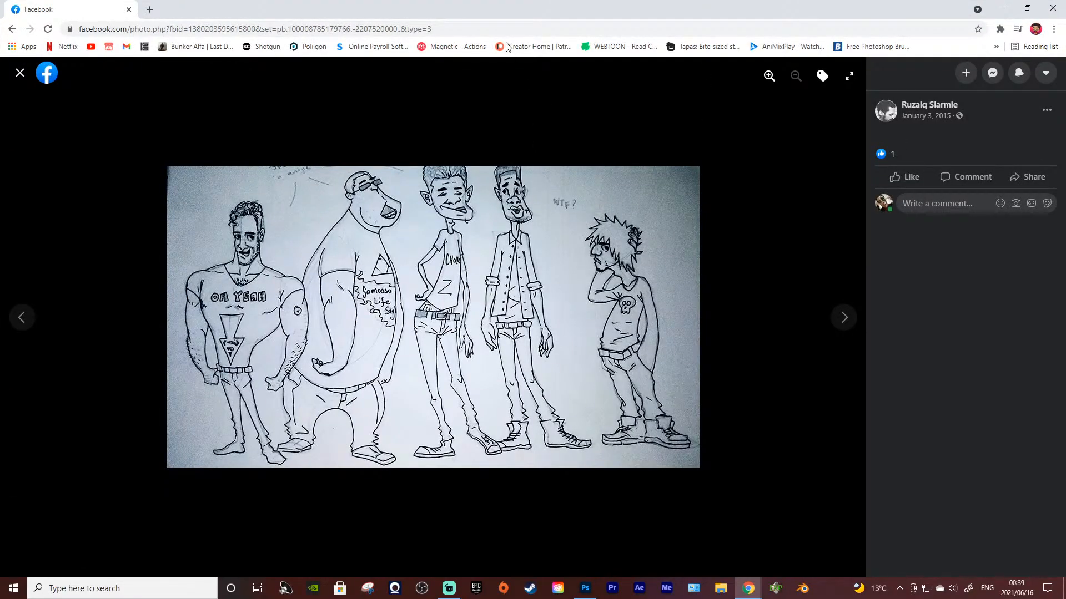
left_click_drag(503, 12, 0, 17)
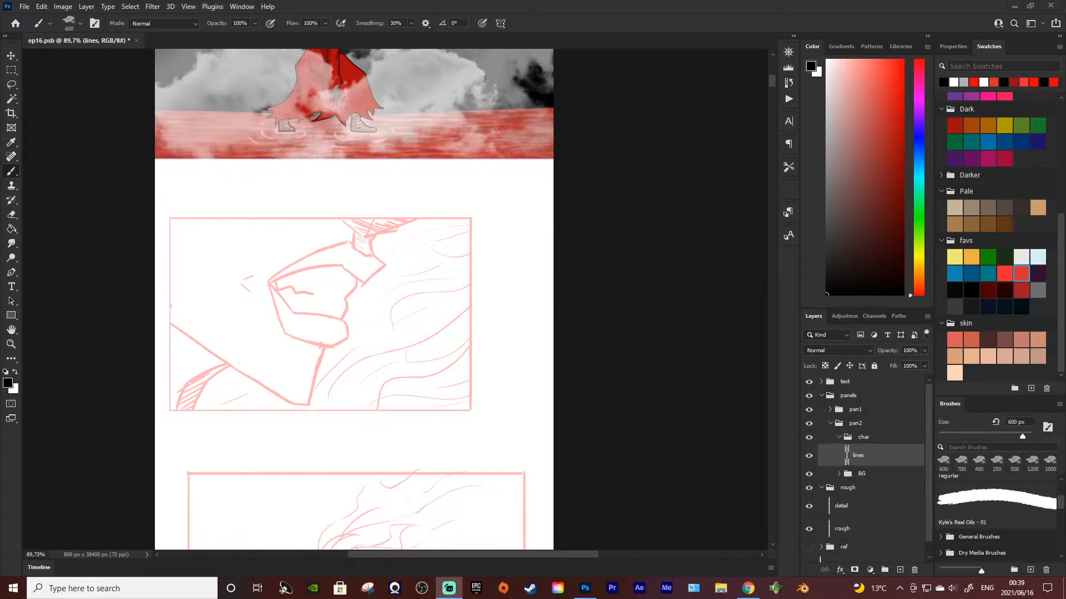
left_click(493, 329)
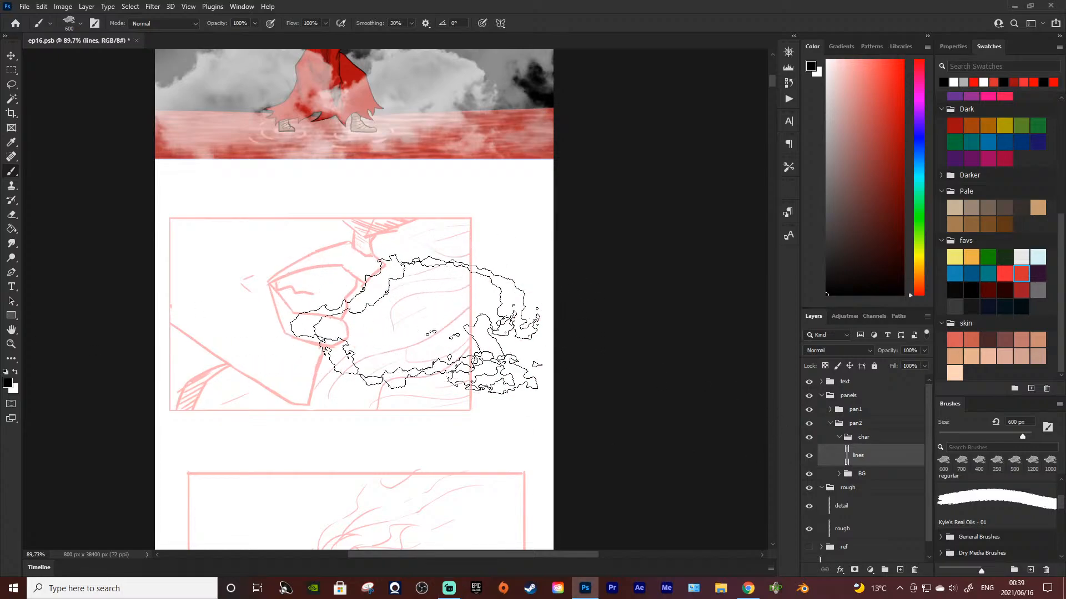
Step: Set the foreground colour to bright red with the lines layer in pan2's char group selected
left_click(902, 60)
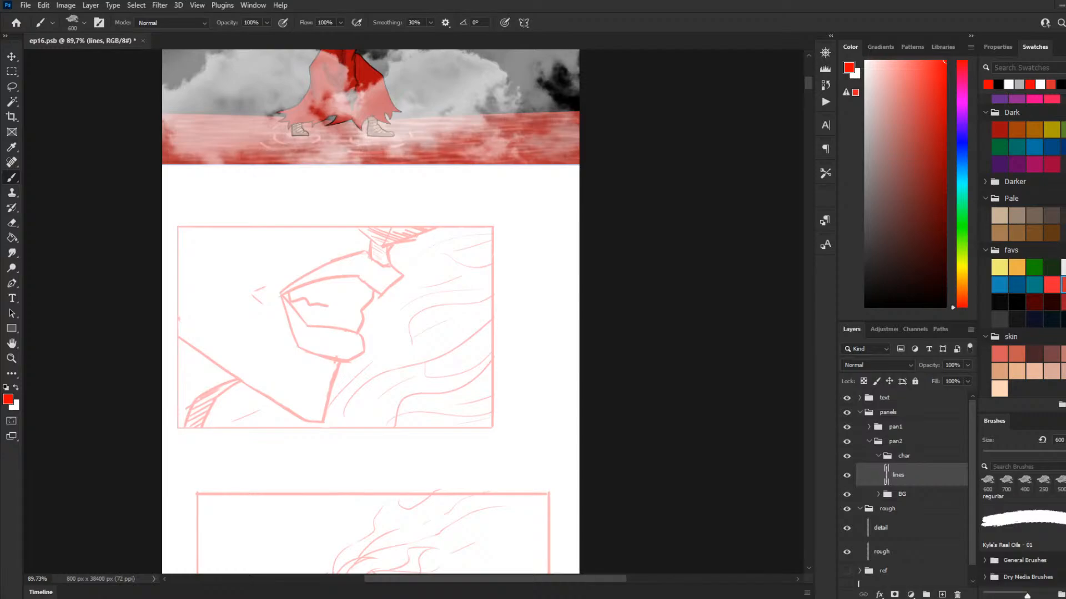
left_click(910, 497)
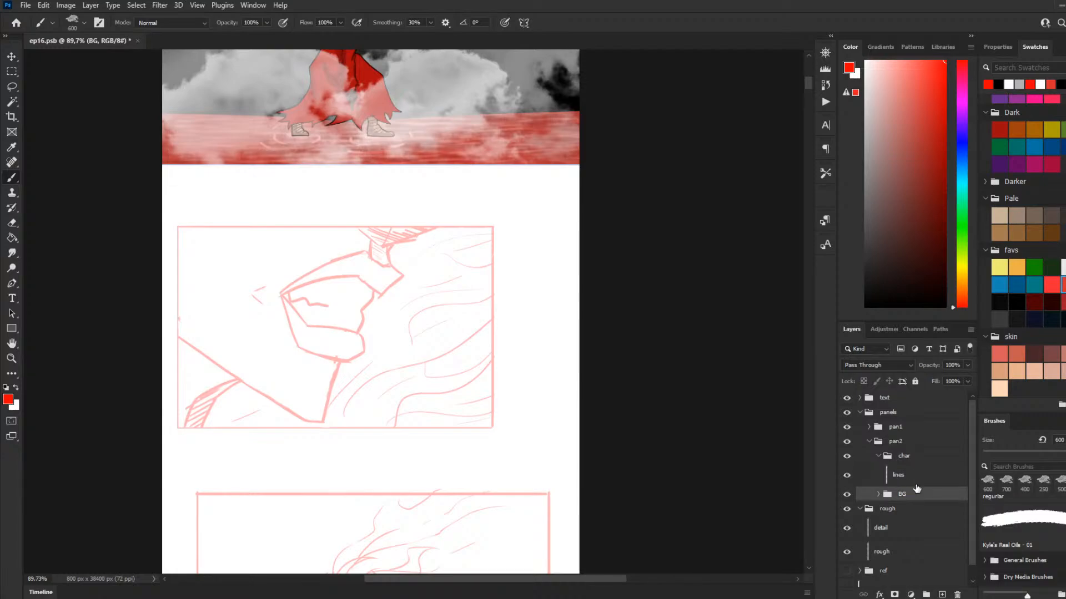
left_click(899, 476)
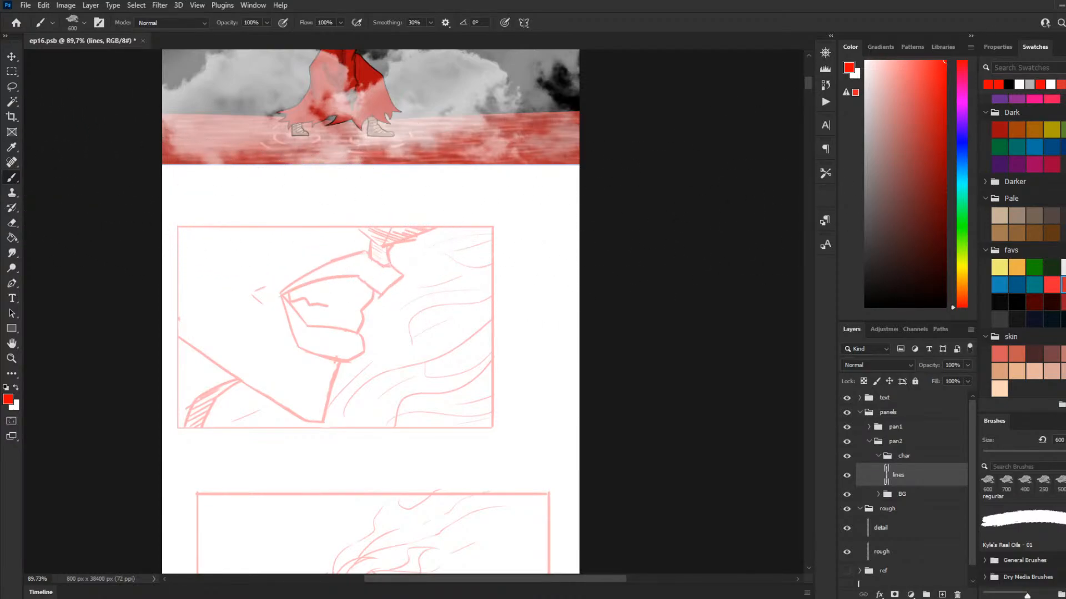
Step: Choose the "regurlar" brush and reduce its size to 9 px
scroll(1022, 535, "down", 2)
scroll(1022, 536, "up", 4)
left_click(1022, 519)
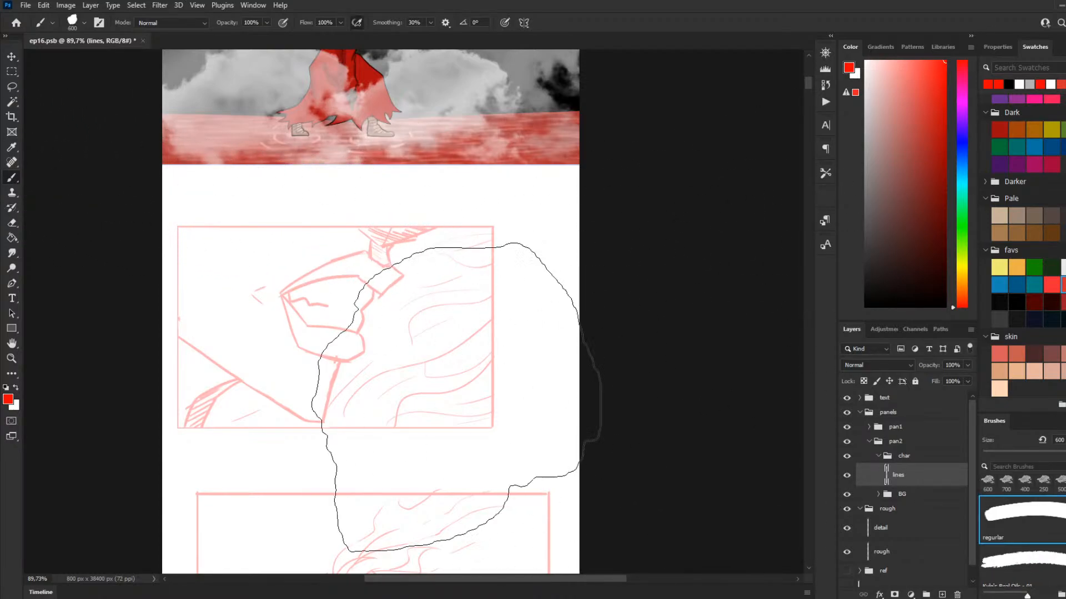
key("bracketleft")
key("bracketleft")
key("bracketleft")
key("bracketleft")
key("bracketleft")
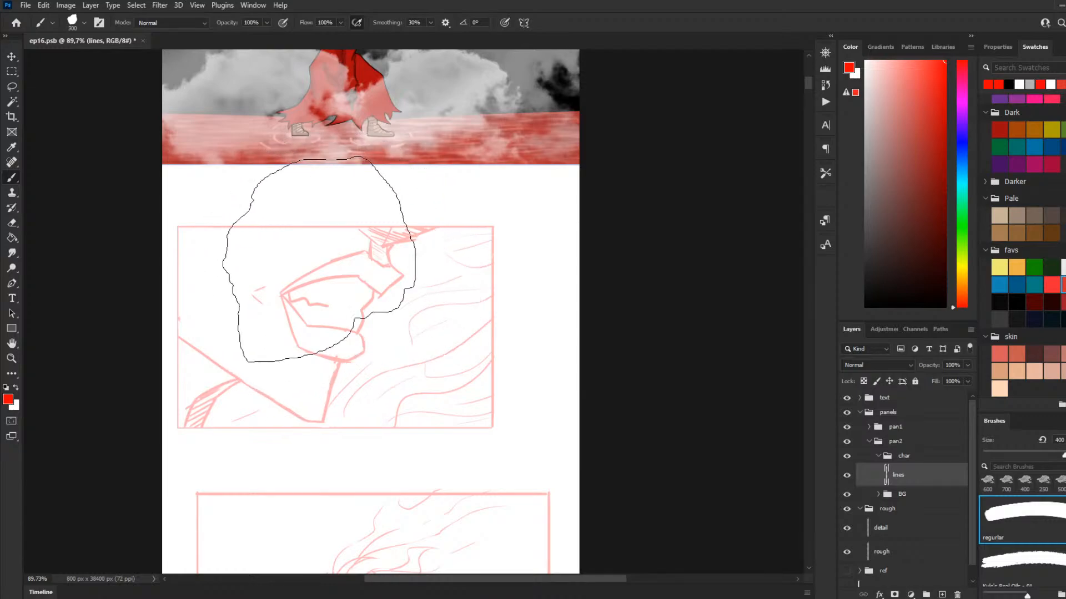
key("bracketleft")
key("bracketleft")
key("bracketleft")
key("bracketleft")
key("bracketleft")
key("bracketleft")
key("bracketleft")
key("bracketleft")
key("bracketleft")
key("bracketleft")
key("bracketleft")
key("bracketleft")
key("bracketleft")
key("bracketleft")
key("bracketleft")
key("bracketleft")
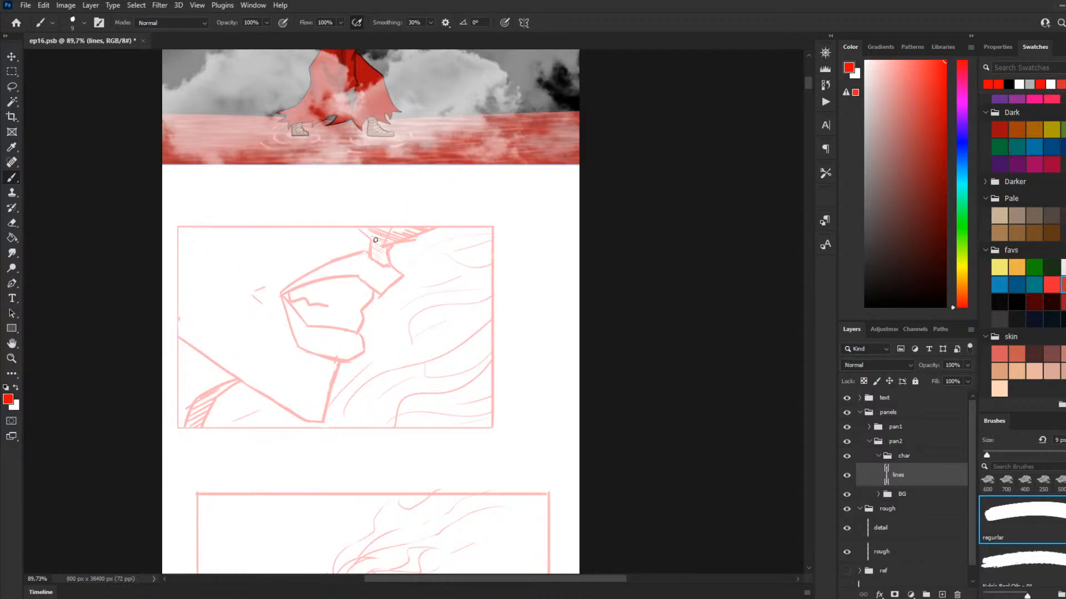
Step: Ink the second panel's top and left borders and the start of its bottom border in black with a 3 px brush
left_click(867, 305)
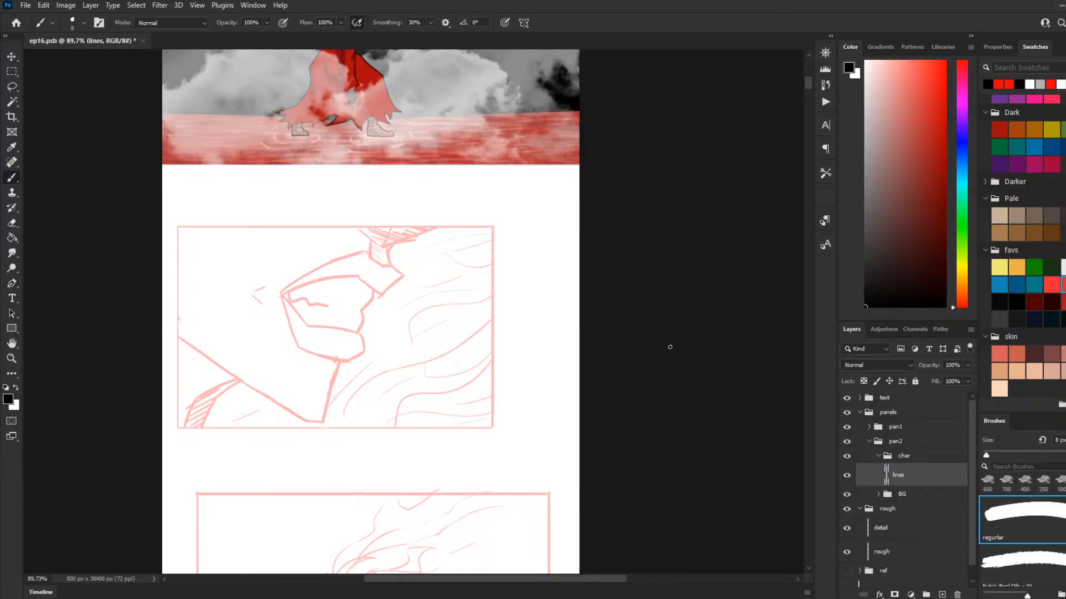
scroll(447, 371, "up", 3)
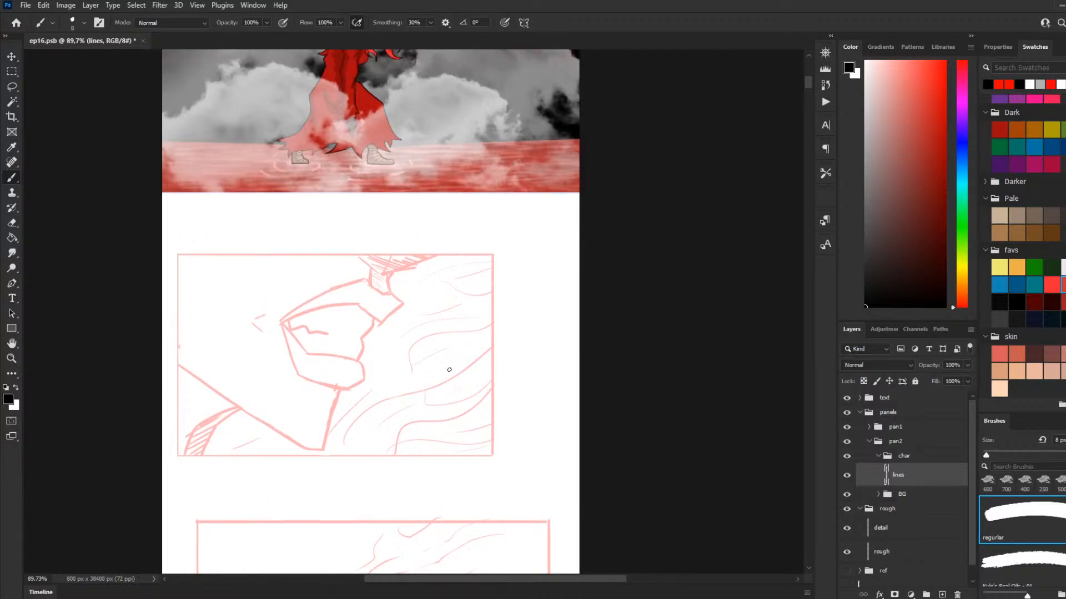
scroll(250, 352, "up", 2)
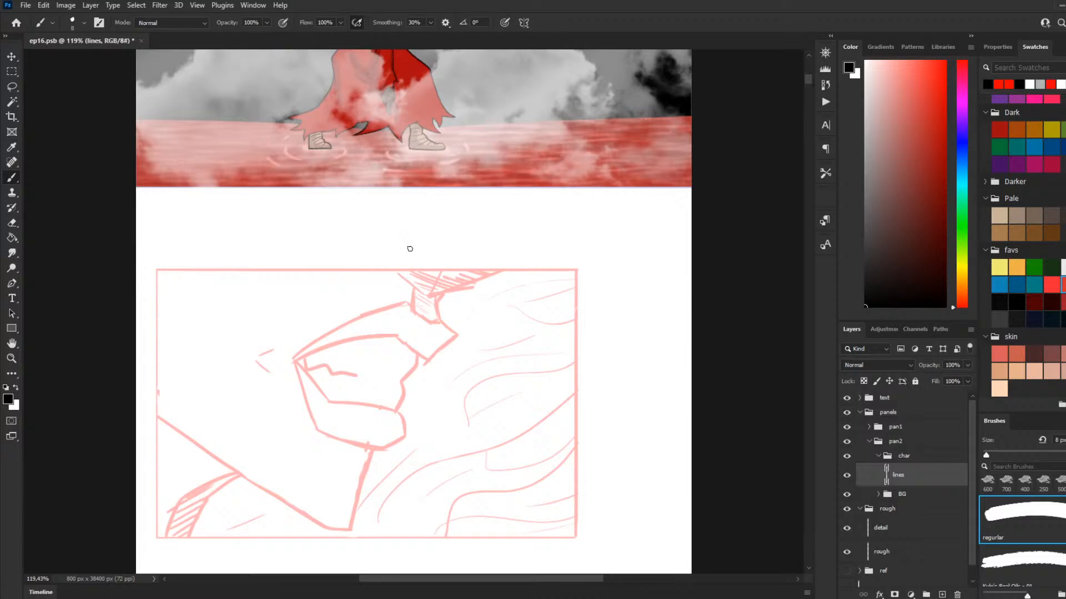
key("bracketleft")
key("bracketleft")
key("bracketleft")
left_click_drag(202, 273, 424, 271)
key("ctrl+z")
mouse_move(507, 269)
left_mouse_down()
mouse_move(151, 273)
mouse_move(158, 263)
mouse_move(141, 371)
mouse_move(178, 539)
mouse_move(156, 538)
mouse_move(216, 547)
left_mouse_up()
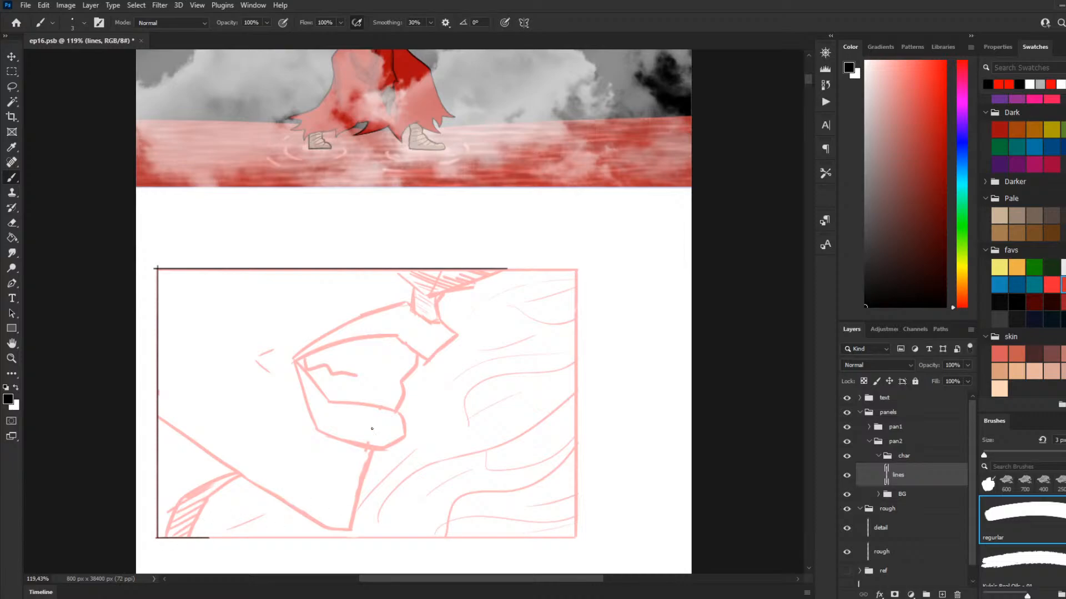
Step: Ink the underside of the nose in the second panel, with slanted strokes from the top border down to the nose base
left_click_drag(510, 268, 429, 305)
key("ctrl+z")
left_click_drag(511, 269, 415, 300)
key("ctrl+z")
left_click_drag(511, 269, 421, 298)
key("ctrl+z")
left_click_drag(509, 269, 433, 293)
key("ctrl+z")
left_click_drag(510, 268, 430, 294)
key("ctrl+z")
left_click_drag(510, 268, 430, 297)
key("ctrl+z")
left_click_drag(511, 268, 441, 291)
key("ctrl+z")
left_click_drag(510, 268, 442, 292)
key("ctrl+z")
left_click_drag(510, 269, 454, 293)
mouse_move(437, 294)
left_mouse_down()
mouse_move(400, 273)
mouse_move(438, 315)
left_mouse_up()
key("ctrl+z")
key("ctrl+z")
key("ctrl+z")
scroll(448, 320, "up", 3)
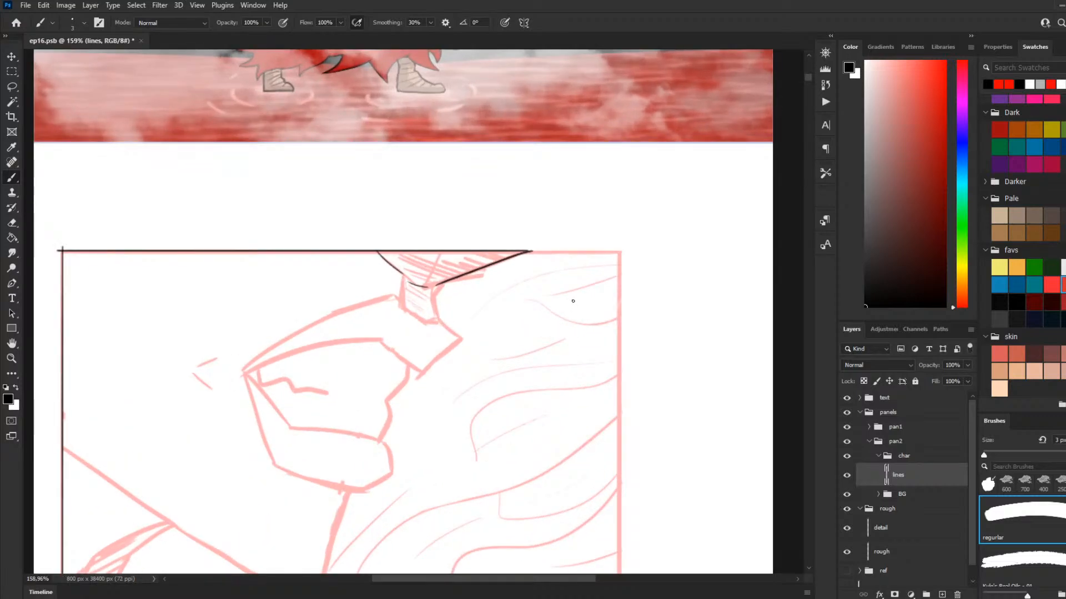
Step: Ink the profile line from the nose base down around the front of the upper lip
left_click_drag(438, 285, 444, 330)
key("ctrl+z")
left_click_drag(438, 284, 443, 327)
key("ctrl+z")
left_click_drag(436, 287, 442, 329)
key("ctrl+z")
mouse_move(437, 286)
left_mouse_down()
mouse_move(442, 329)
mouse_move(438, 320)
mouse_move(459, 342)
mouse_move(439, 321)
mouse_move(453, 345)
mouse_move(414, 369)
left_mouse_up()
key("ctrl+z")
key("ctrl+z")
key("ctrl+z")
key("ctrl+z")
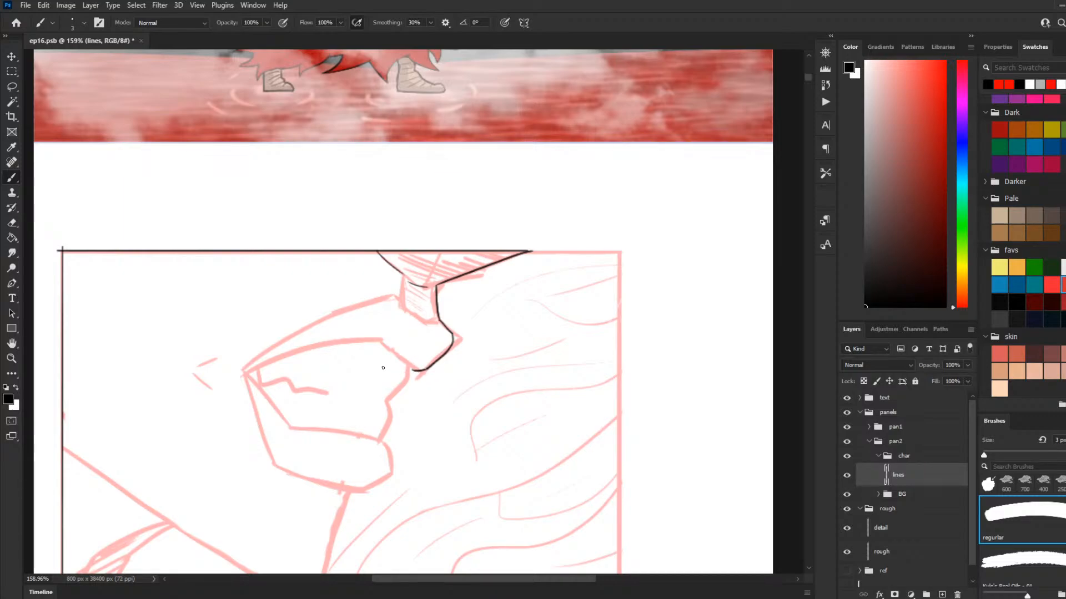
Step: Ink the upper lip's lower edge from its front tip back towards the mouth corner, with a short crease line
key("ctrl+z")
mouse_move(427, 368)
left_mouse_down()
mouse_move(411, 370)
mouse_move(377, 340)
mouse_move(401, 376)
mouse_move(370, 337)
left_mouse_up()
key("ctrl+z")
key("ctrl+z")
key("ctrl+z")
left_click_drag(416, 370, 368, 328)
key("ctrl+z")
mouse_move(417, 371)
left_mouse_down()
mouse_move(346, 334)
mouse_move(399, 359)
mouse_move(365, 327)
mouse_move(370, 345)
mouse_move(291, 348)
left_mouse_up()
key("ctrl+z")
key("ctrl+z")
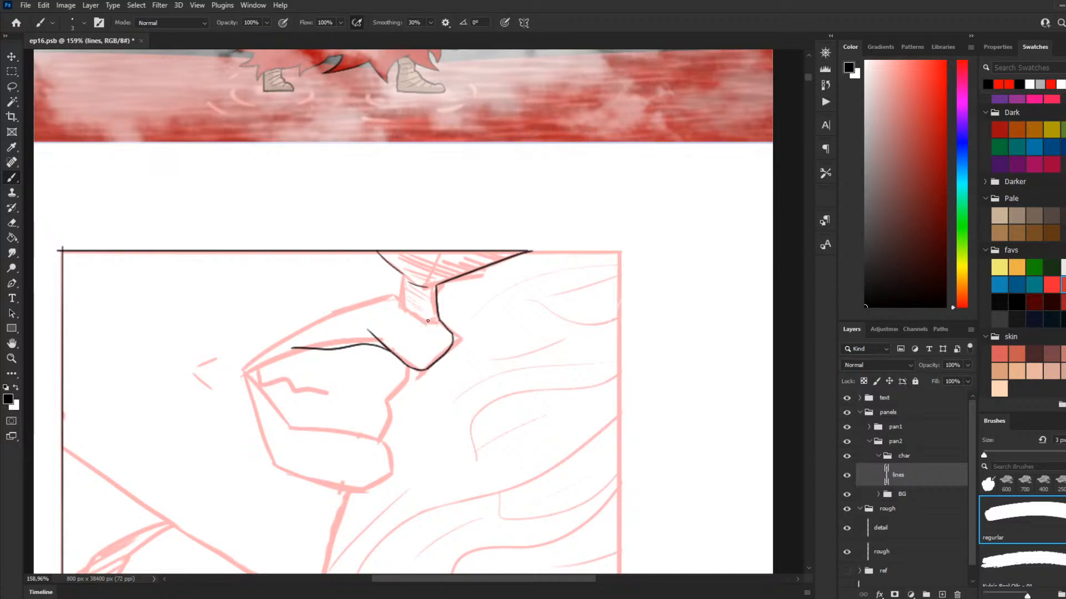
Step: Ink the short curve where the groove below the nose meets the upper lip
mouse_move(435, 319)
left_mouse_down()
mouse_move(397, 299)
mouse_move(425, 321)
mouse_move(395, 303)
mouse_move(410, 315)
mouse_move(391, 293)
left_mouse_up()
key("ctrl+z")
Step: Ink the upper lip's top edge as one long stroke reaching the mouth corner
key("ctrl+z")
key("ctrl+z")
key("ctrl+z")
left_click_drag(390, 297, 261, 355)
key("ctrl+z")
left_click_drag(388, 298, 244, 371)
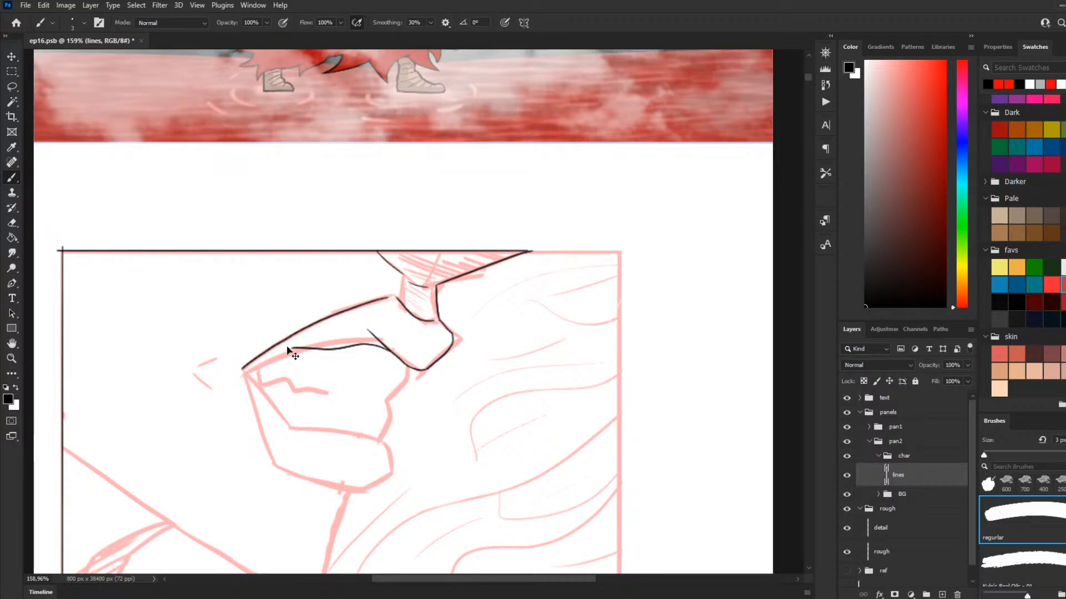
key("ctrl+z")
left_click_drag(385, 297, 268, 358)
key("ctrl+z")
left_click_drag(388, 298, 243, 368)
key("ctrl+z")
left_click_drag(305, 348, 245, 370)
key("ctrl+z")
Step: Add short crease lines inside the upper lip along its lower edge
key("ctrl+z")
key("ctrl+z")
key("ctrl+z")
mouse_move(398, 344)
left_mouse_down()
mouse_move(419, 368)
mouse_move(411, 356)
mouse_move(414, 367)
mouse_move(400, 351)
mouse_move(338, 335)
left_mouse_up()
key("ctrl+z")
key("ctrl+z")
key("ctrl+z")
key("ctrl+z")
key("ctrl+z")
key("ctrl+z")
key("ctrl+z")
key("ctrl+z")
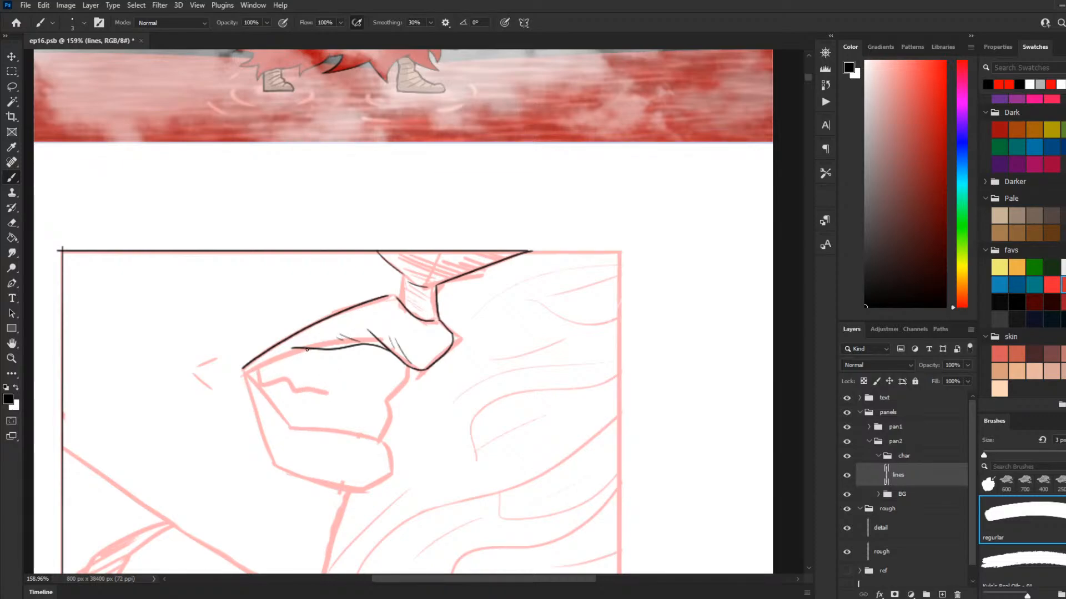
Step: Try to extend the upper lip's lower edge to the mouth corner
left_click_drag(307, 349, 242, 371)
key("ctrl+z")
left_click_drag(243, 369, 257, 415)
key("ctrl+z")
left_click_drag(243, 369, 259, 417)
key("ctrl+z")
key("ctrl+z")
left_click_drag(310, 349, 239, 370)
key("ctrl+z")
left_click_drag(242, 370, 303, 353)
key("ctrl+z")
left_click_drag(240, 370, 302, 350)
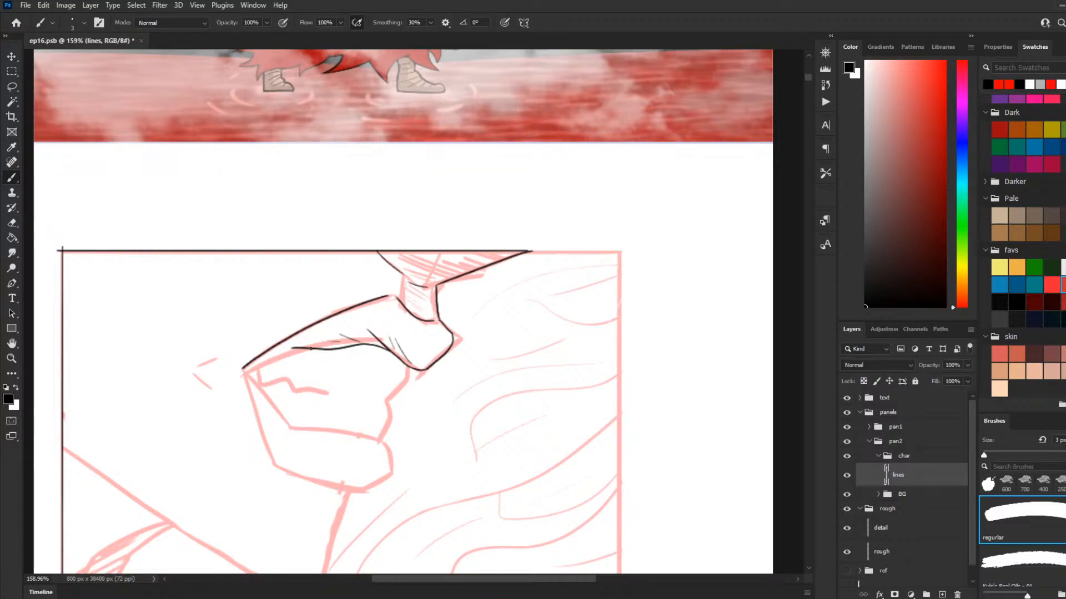
Step: Ink the upper lip's lower edge from the mouth corner to the existing lip line
mouse_move(238, 370)
left_mouse_down()
mouse_move(295, 348)
mouse_move(243, 368)
left_mouse_up()
key("ctrl+z")
key("ctrl+shift+z")
key("ctrl+z")
key("ctrl+z")
mouse_move(307, 348)
left_mouse_down()
mouse_move(244, 370)
mouse_move(307, 348)
left_mouse_up()
Step: Try to ink the lower lip's inner and outer edges starting from the mouth corner
key("ctrl+z")
key("ctrl+z")
left_click_drag(242, 368, 311, 350)
left_click_drag(246, 375, 282, 422)
key("ctrl+z")
left_click_drag(245, 371, 283, 423)
key("ctrl+z")
left_click_drag(243, 370, 289, 426)
key("ctrl+z")
left_click_drag(243, 377, 265, 451)
key("ctrl+z")
left_click_drag(241, 370, 266, 454)
key("ctrl+z")
left_click_drag(242, 370, 262, 433)
Step: Ink the lower lip's full outline from the mouth corner and the contour joining it to the upper lip
key("ctrl+z")
left_click_drag(243, 373, 281, 460)
key("ctrl+z")
mouse_move(242, 370)
left_mouse_down()
mouse_move(272, 462)
mouse_move(361, 490)
left_mouse_up()
left_click_drag(243, 370, 298, 425)
key("ctrl+z")
mouse_move(243, 370)
left_mouse_down()
mouse_move(290, 426)
mouse_move(388, 447)
mouse_move(393, 475)
mouse_move(356, 491)
left_mouse_up()
mouse_move(408, 369)
left_mouse_down()
mouse_move(390, 399)
mouse_move(382, 444)
mouse_move(411, 367)
left_mouse_up()
key("ctrl+z")
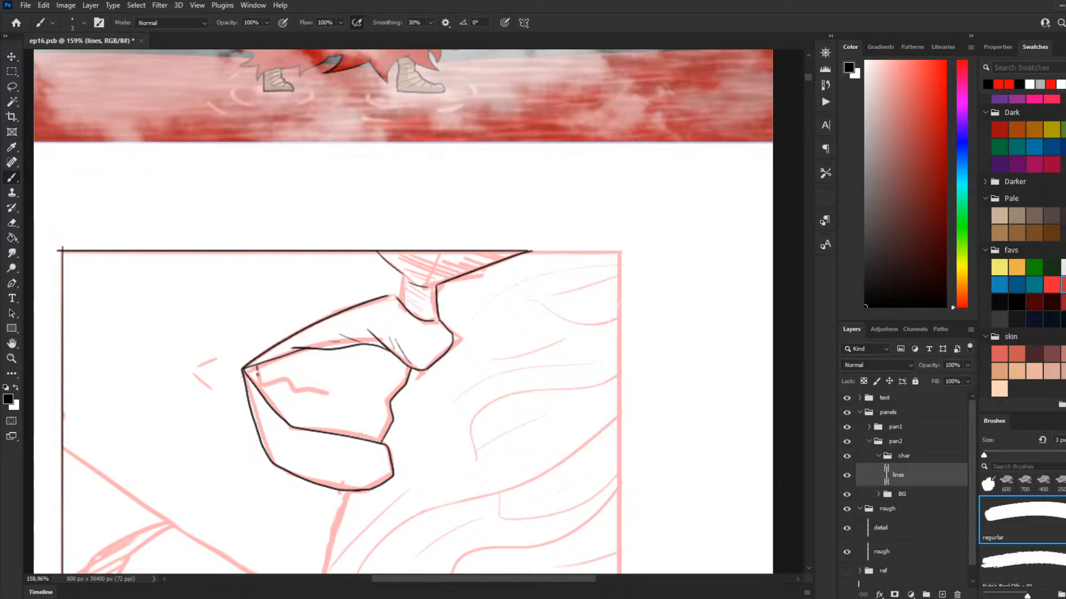
Step: Ink the jagged line inside the open mouth near its corner
mouse_move(259, 368)
left_mouse_down()
mouse_move(261, 392)
mouse_move(293, 386)
mouse_move(257, 367)
mouse_move(263, 394)
mouse_move(286, 379)
mouse_move(289, 391)
mouse_move(328, 392)
left_mouse_up()
key("ctrl+z")
key("ctrl+z")
Step: Try to ink the jawline from the panel's left border toward the chin
scroll(375, 376, "down", 3)
scroll(314, 411, "down", 2)
scroll(317, 416, "up", 3)
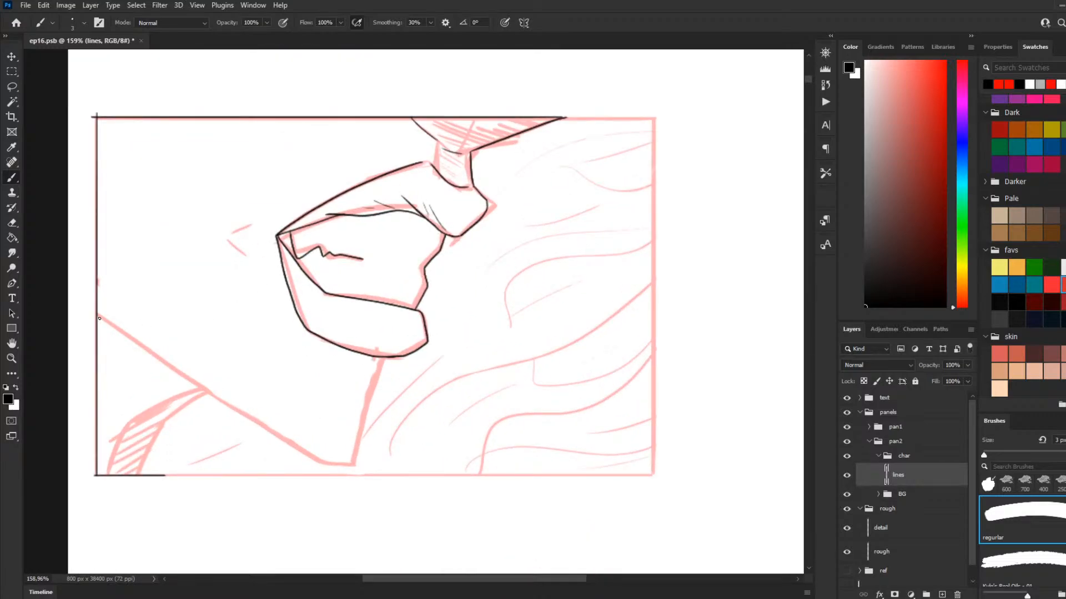
left_click_drag(86, 308, 317, 458)
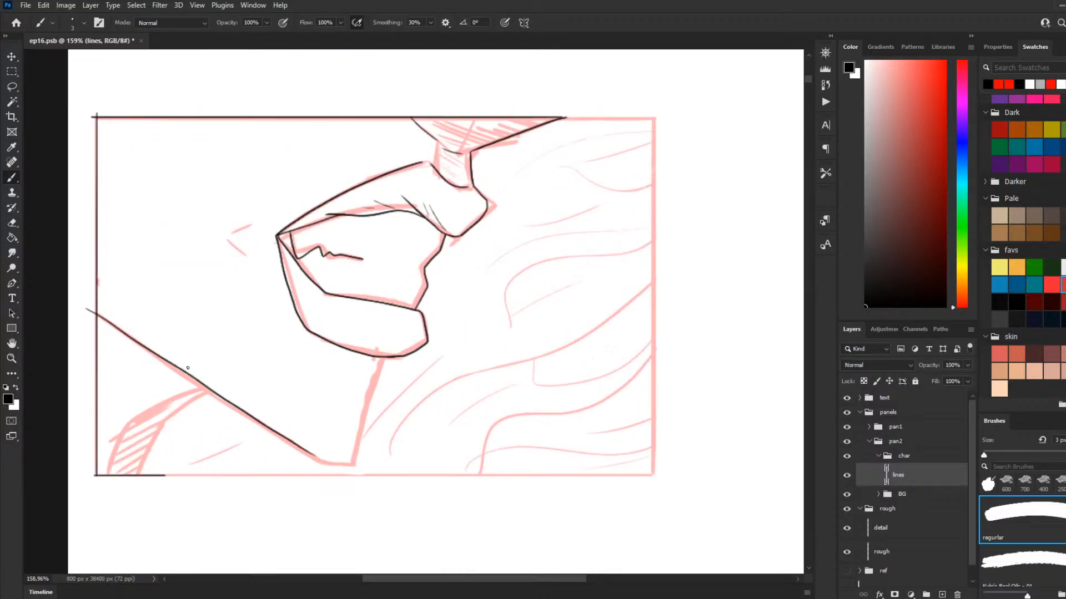
key("ctrl+z")
left_click_drag(87, 307, 246, 414)
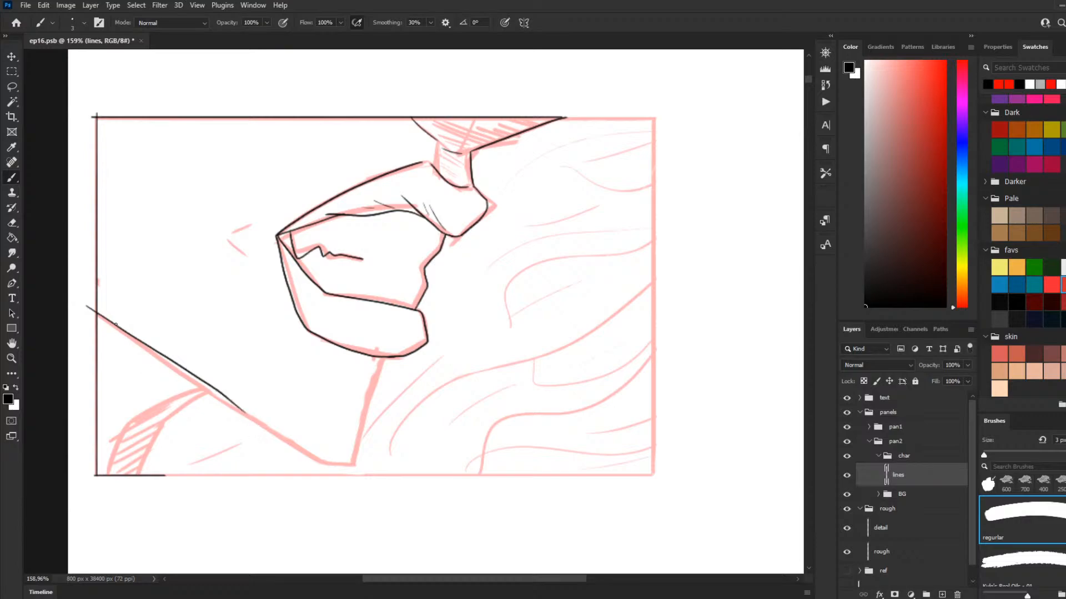
key("ctrl+z")
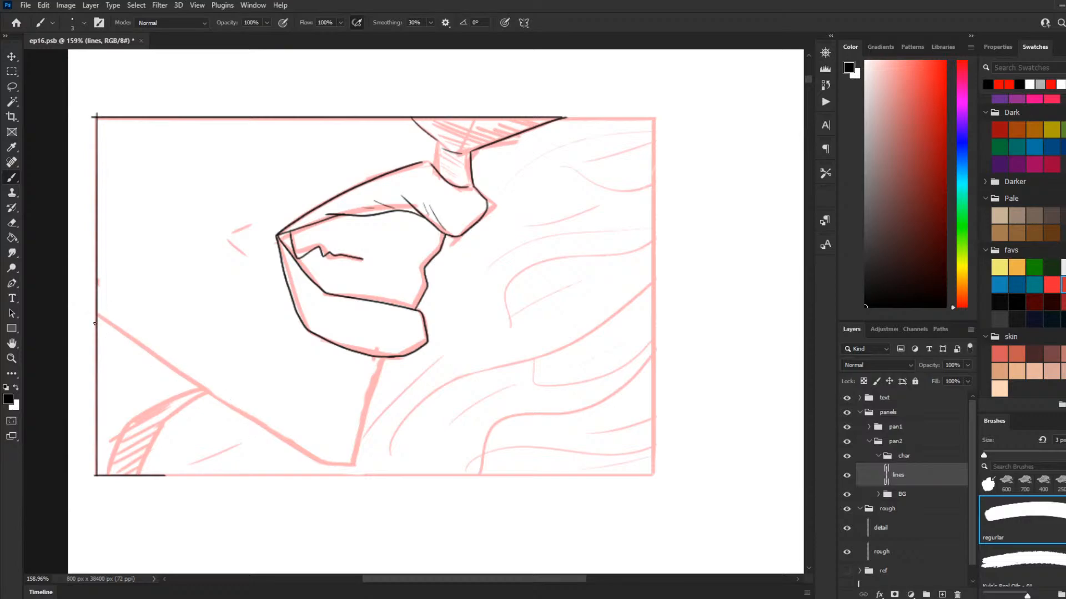
Step: Ink the chin contour below the lower lip and the long jawline from the panel's left border to the chin
mouse_move(317, 464)
left_mouse_down()
mouse_move(361, 462)
mouse_move(364, 400)
mouse_move(384, 358)
left_mouse_up()
key("ctrl+z")
left_click_drag(92, 309, 324, 466)
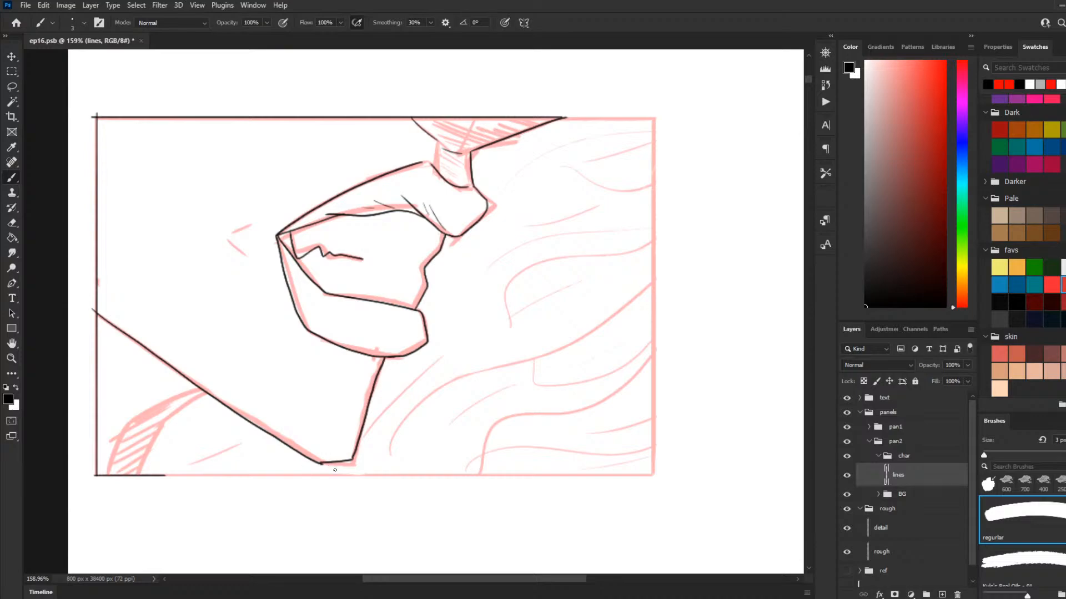
key("ctrl+z")
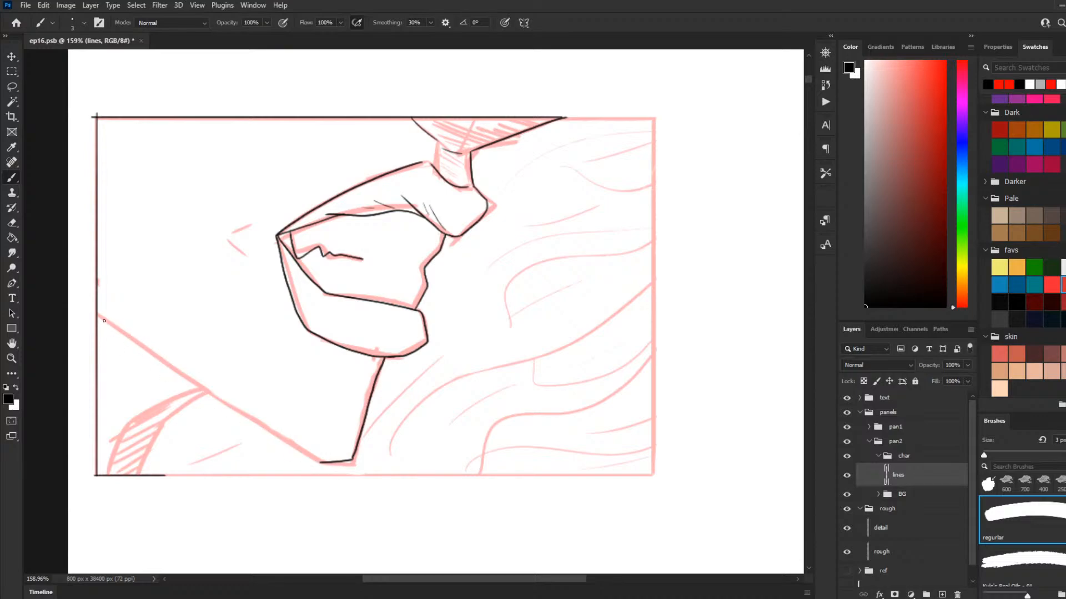
left_click_drag(100, 312, 155, 362)
key("ctrl+z")
left_click_drag(90, 305, 322, 464)
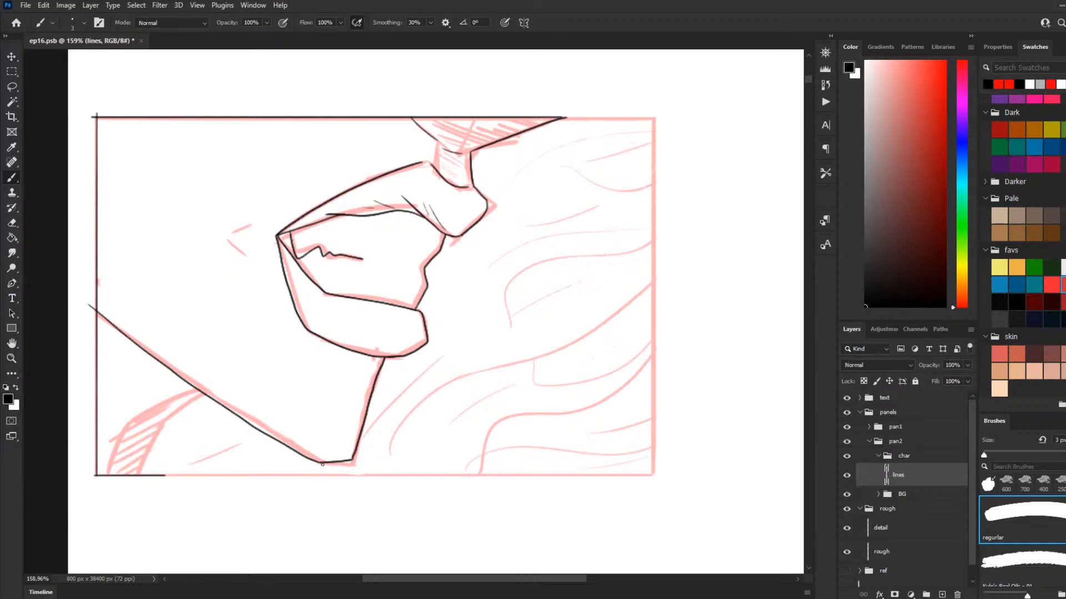
Step: Ink the neck line from the jaw down to the panel's lower border and a short crease beside the mouth corner
left_click_drag(206, 396, 164, 431)
key("ctrl+z")
mouse_move(206, 396)
left_mouse_down()
mouse_move(162, 426)
mouse_move(148, 474)
left_mouse_up()
left_click_drag(257, 221, 249, 244)
key("ctrl+z")
Step: Add a new layer named blk beneath the lines layer in the char group
scroll(348, 318, "down", 4)
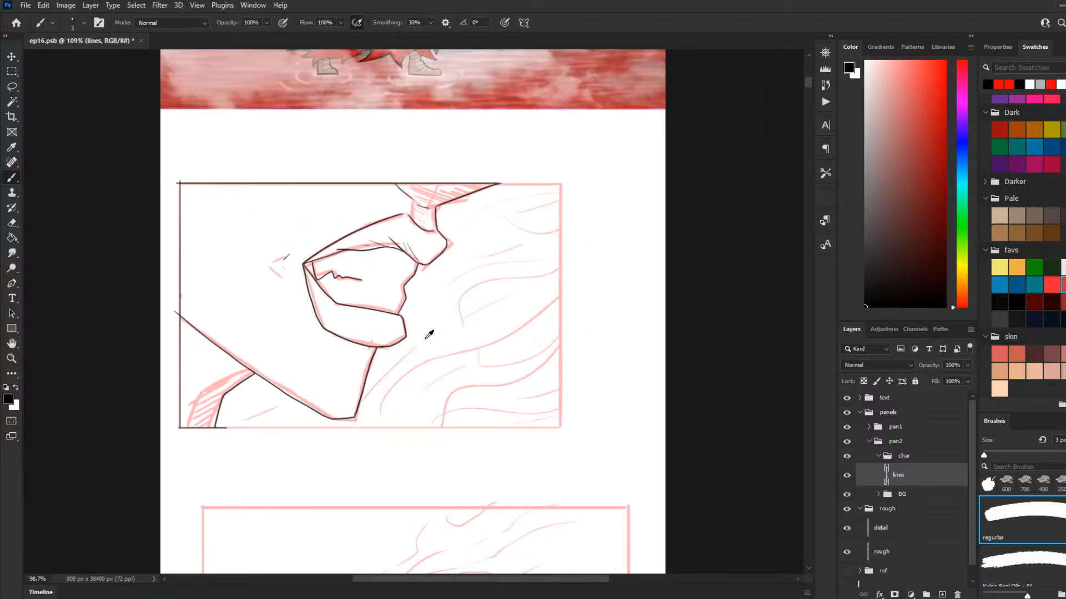
scroll(409, 302, "up", 1)
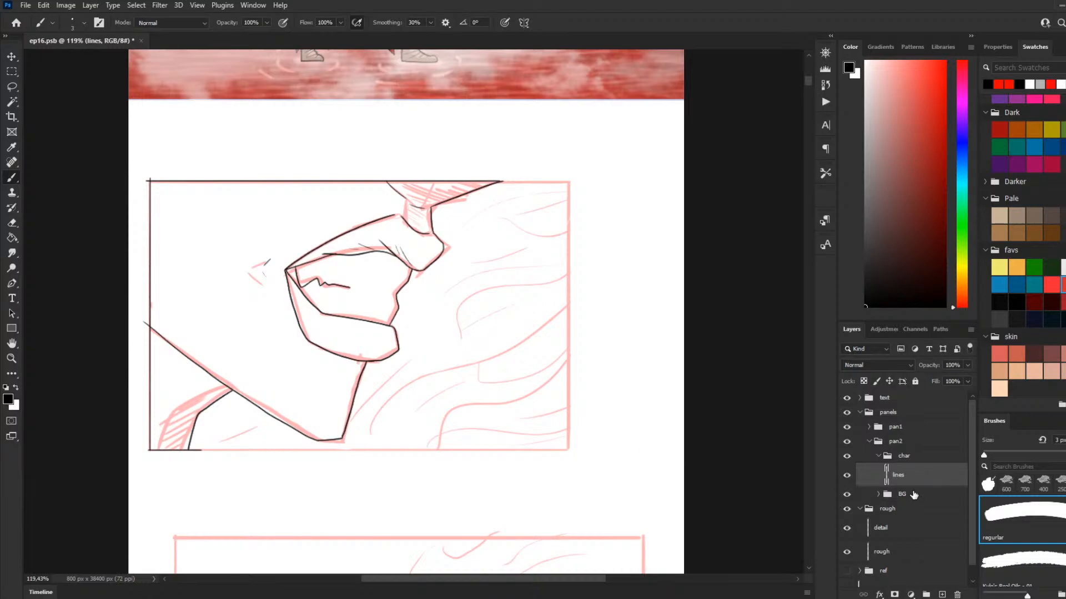
left_click(941, 594)
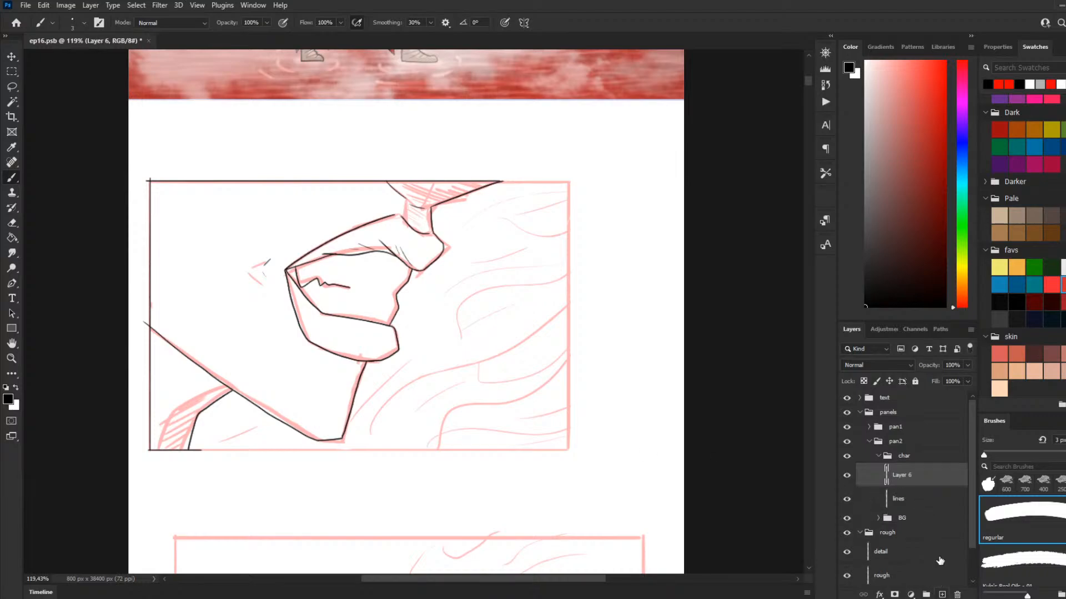
left_click_drag(920, 494, 922, 504)
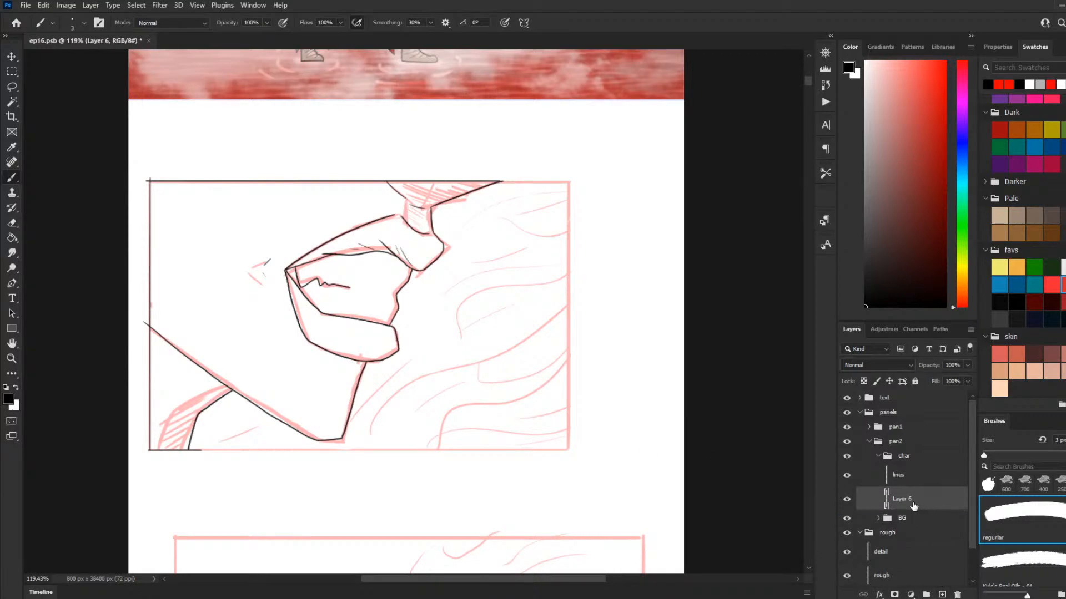
type("blk")
key("Return")
left_click(12, 71)
scroll(169, 203, "up", 2)
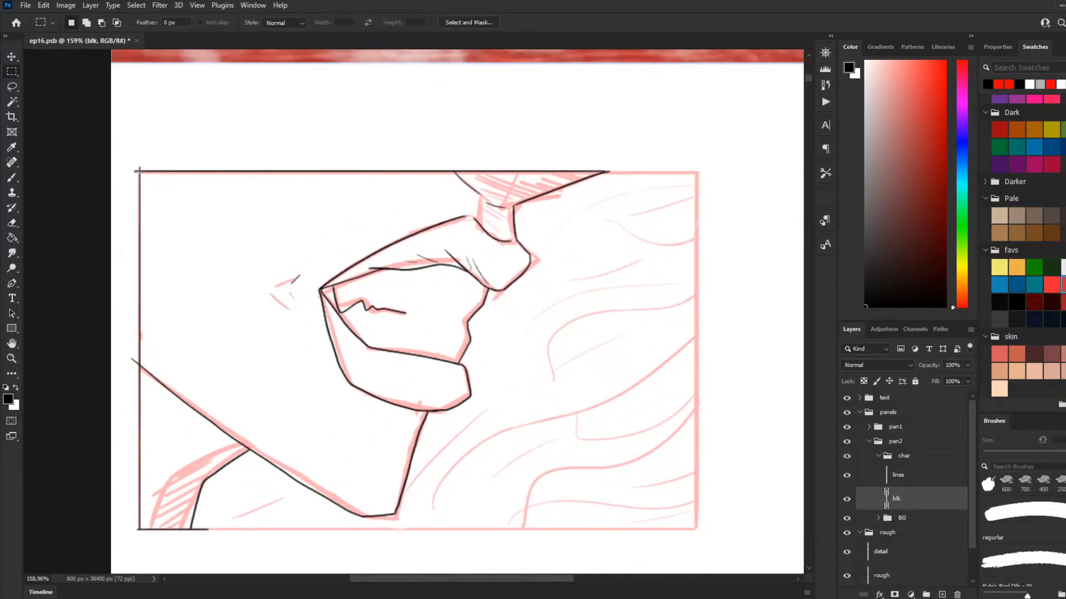
left_click_drag(315, 352, 619, 531)
left_click(13, 179)
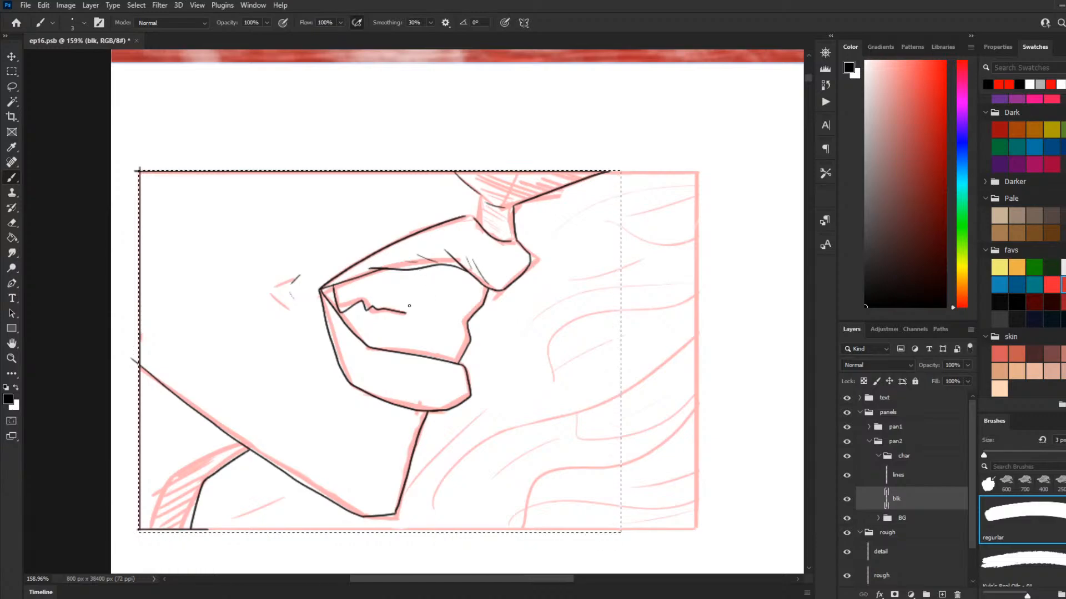
left_click(12, 102)
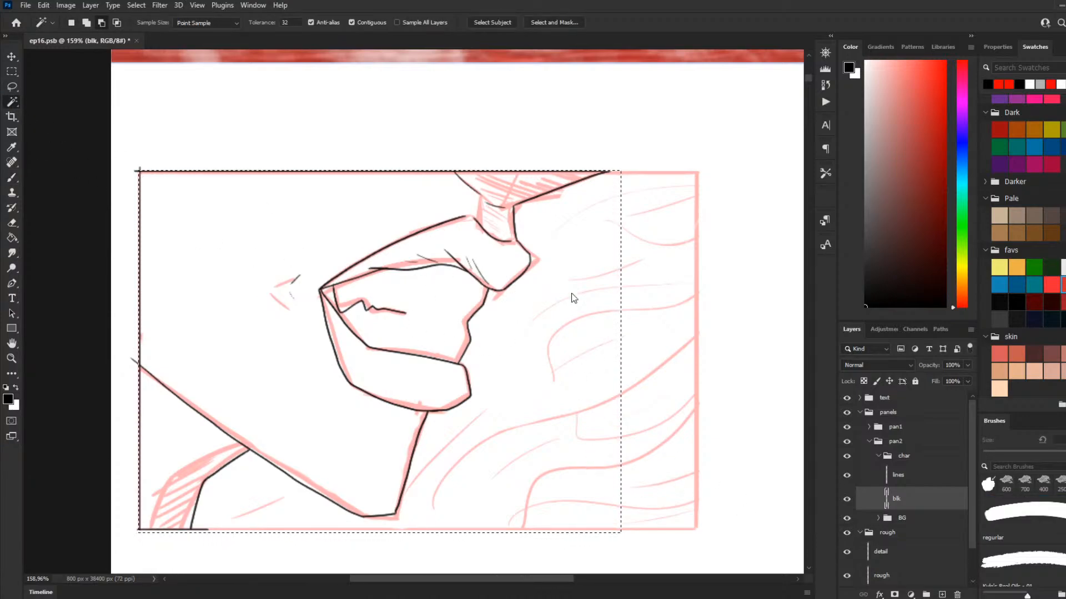
key("ctrl+d")
Step: Select the face and neck silhouette from the lines layer and contract the selection slightly
left_click(906, 481)
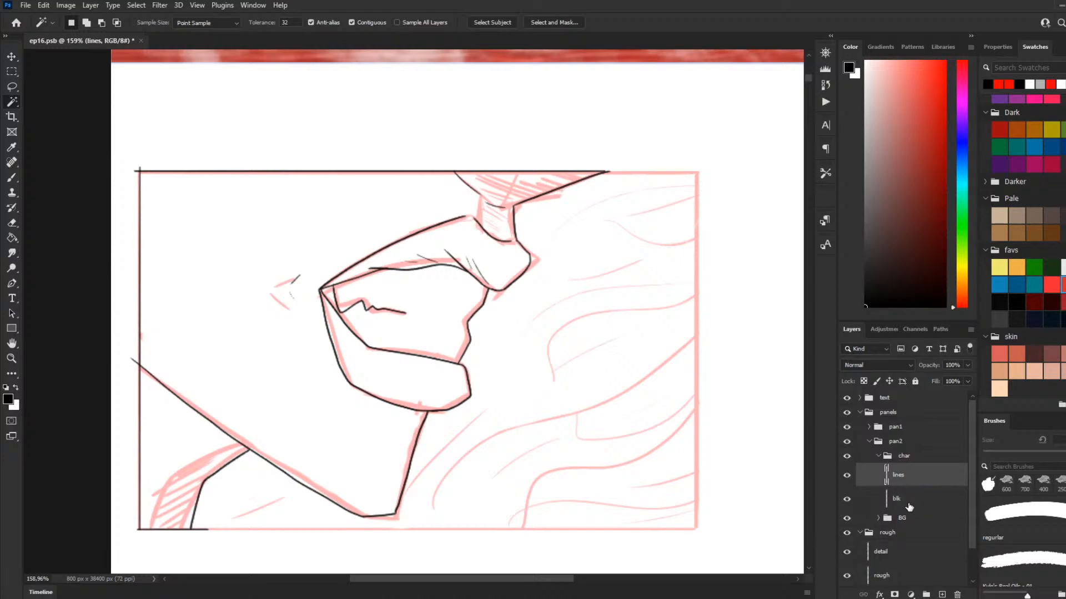
left_click(908, 497)
left_click(906, 477)
left_click(505, 475)
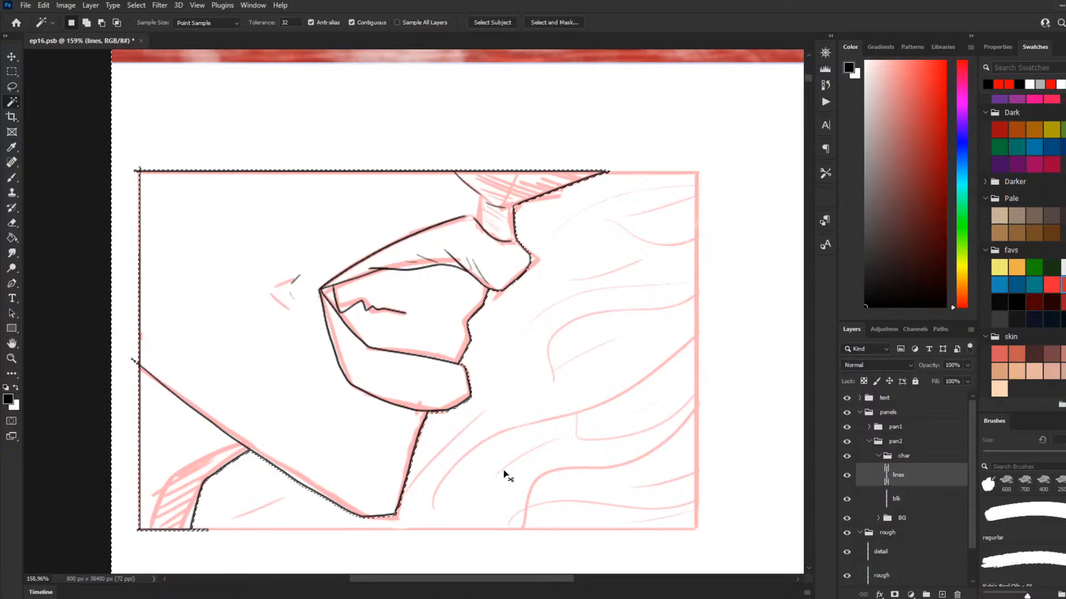
key("ctrl+d")
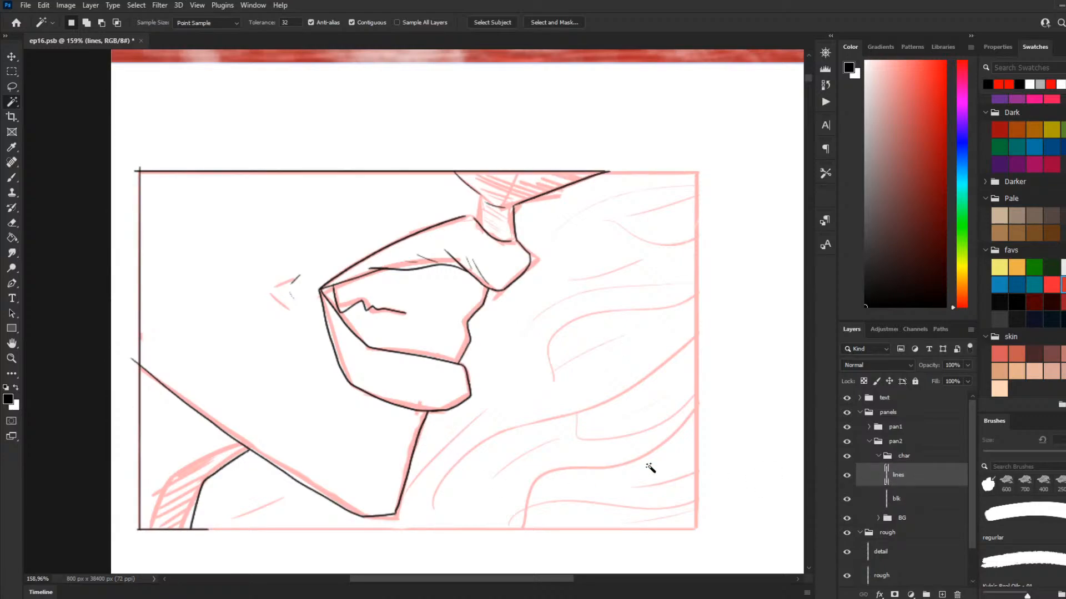
left_click(532, 425)
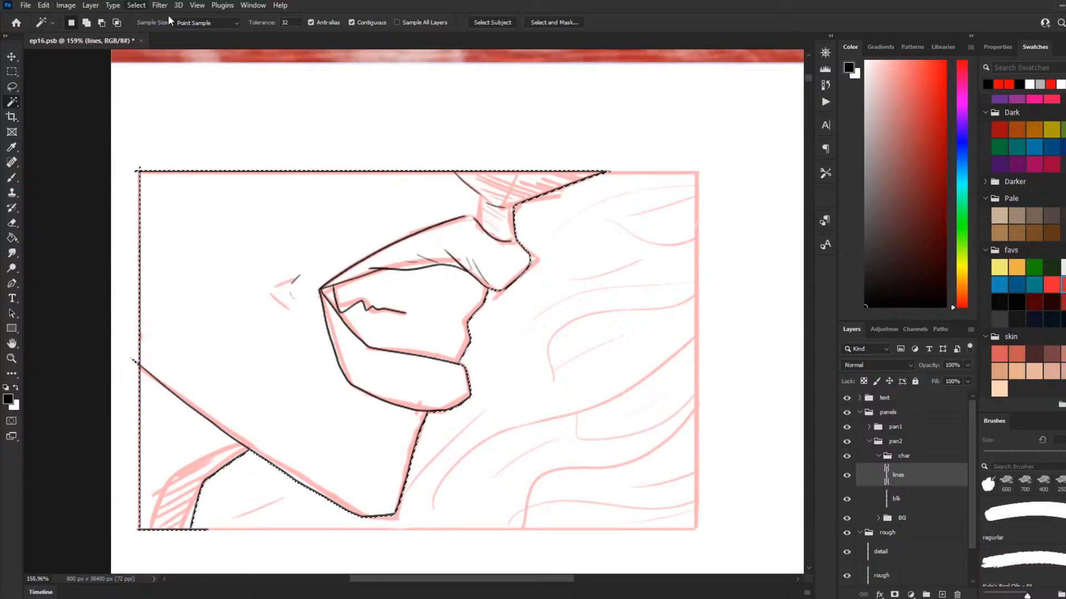
left_click(277, 208)
key("Return")
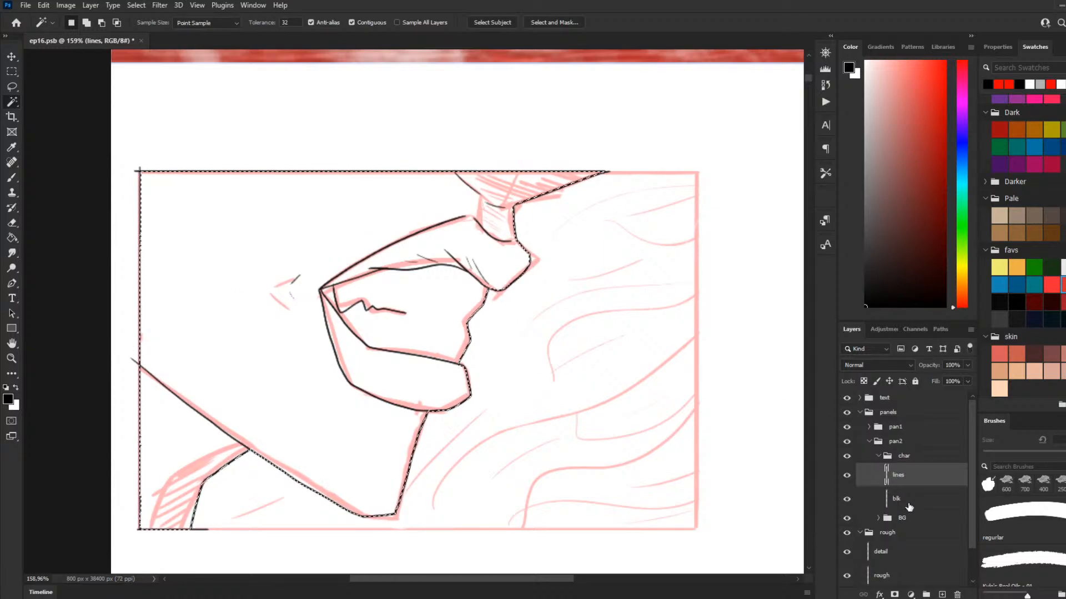
Step: Fill the selected silhouette with black on the blk layer and hide that layer
key("alt+bracketleft")
key("g")
left_click(292, 240)
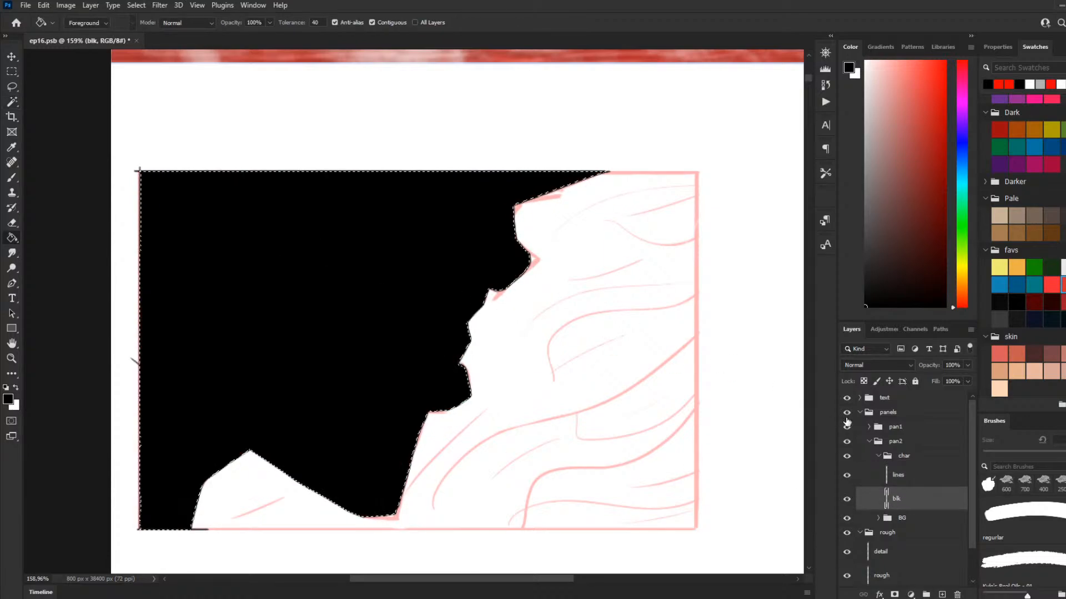
left_click(847, 499)
Step: On the lines layer, ink the short stroke closing the gap between the nose and the upper lip
left_click(908, 478)
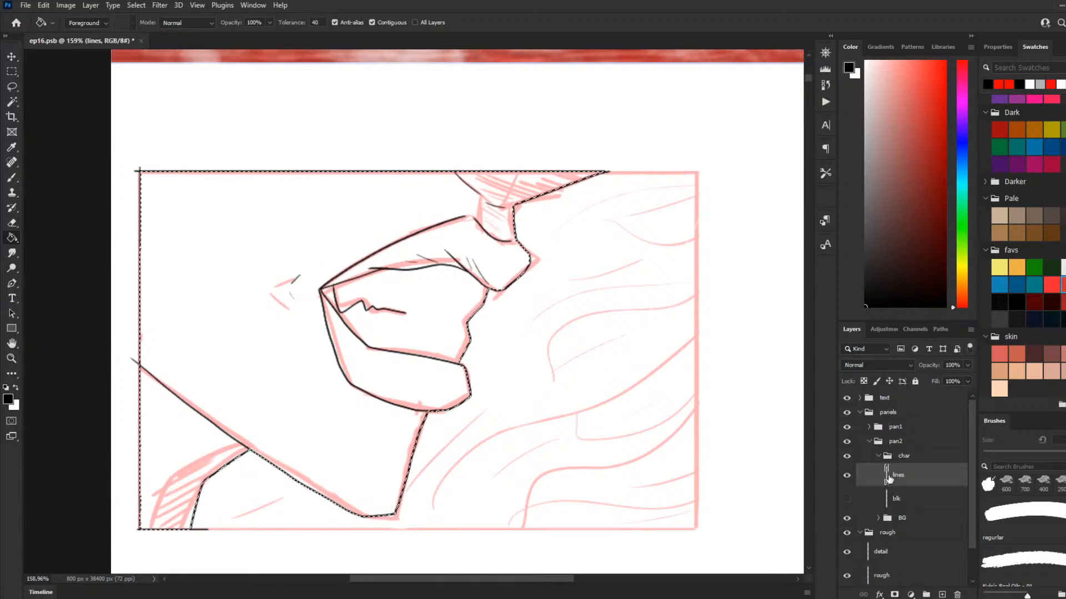
left_click(11, 177)
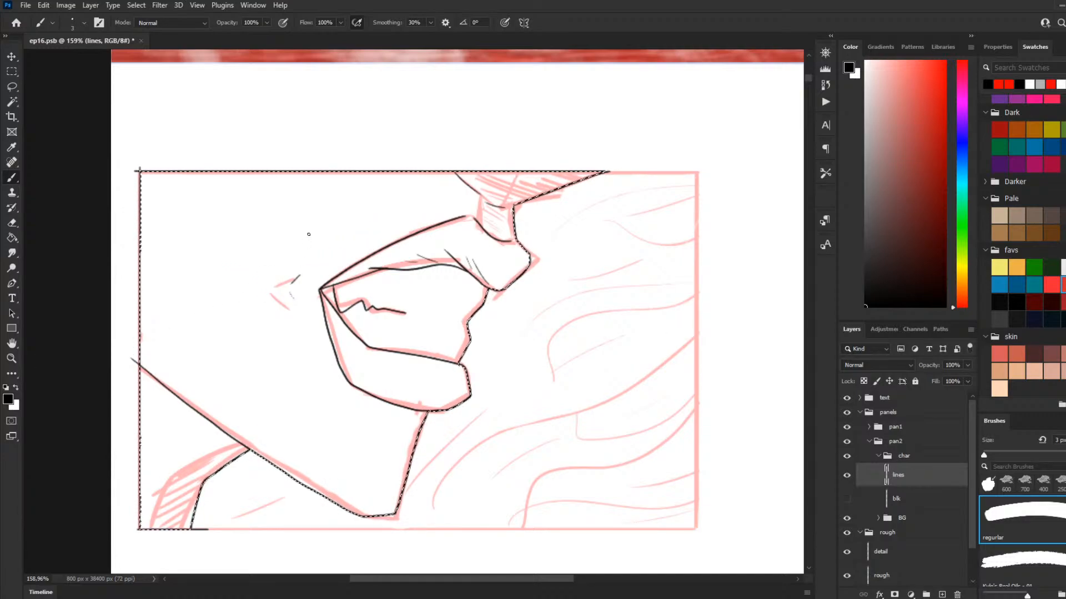
mouse_move(474, 218)
left_mouse_down()
mouse_move(483, 229)
mouse_move(480, 201)
left_mouse_up()
key("ctrl+z")
key("ctrl+z")
key("ctrl+z")
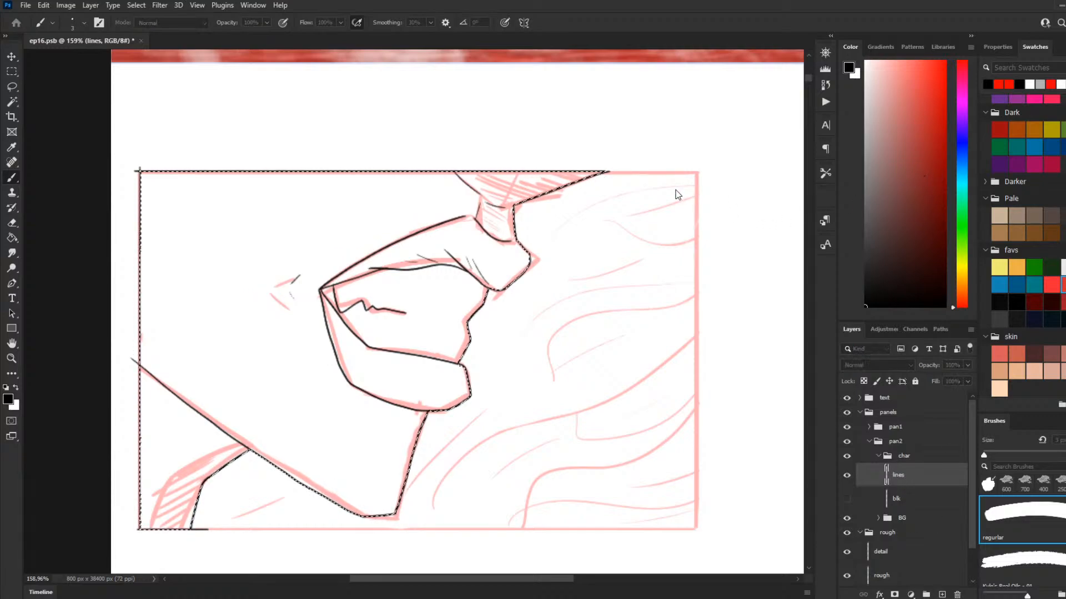
Step: Duplicate the lines layer, name the copy fix, and place it directly beneath the lines layer
key("ctrl+j")
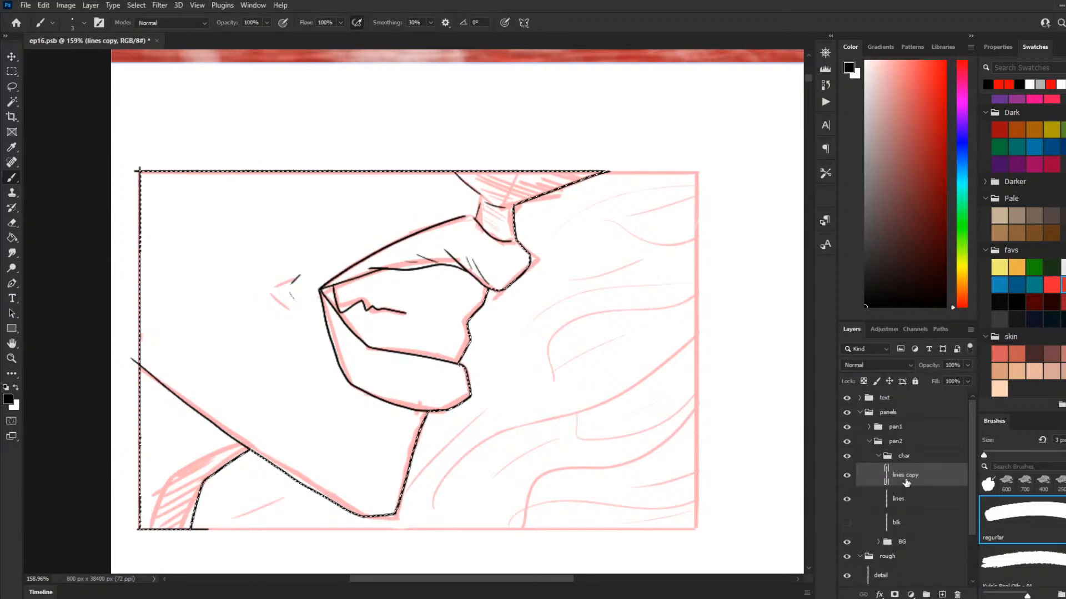
key("h")
key("b")
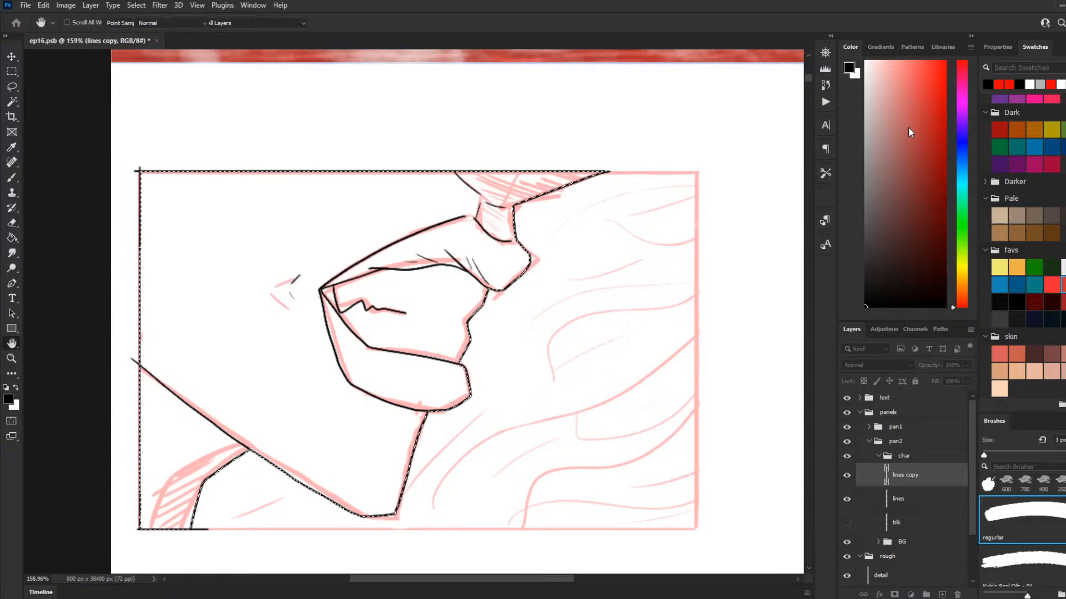
double_click(908, 476)
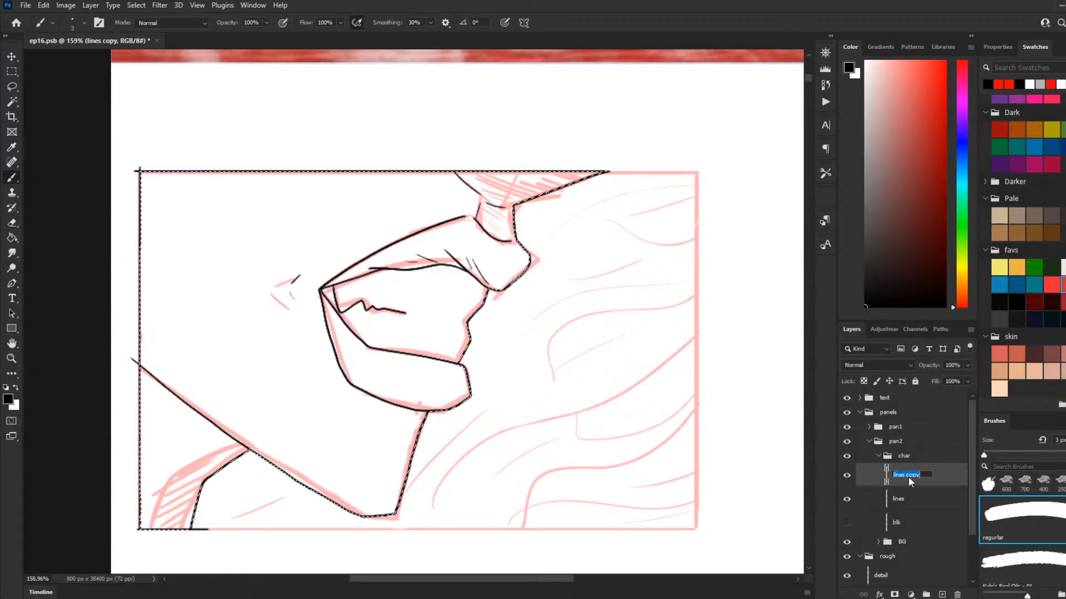
type("fl")
type("x")
key("Return")
left_click_drag(935, 484, 938, 509)
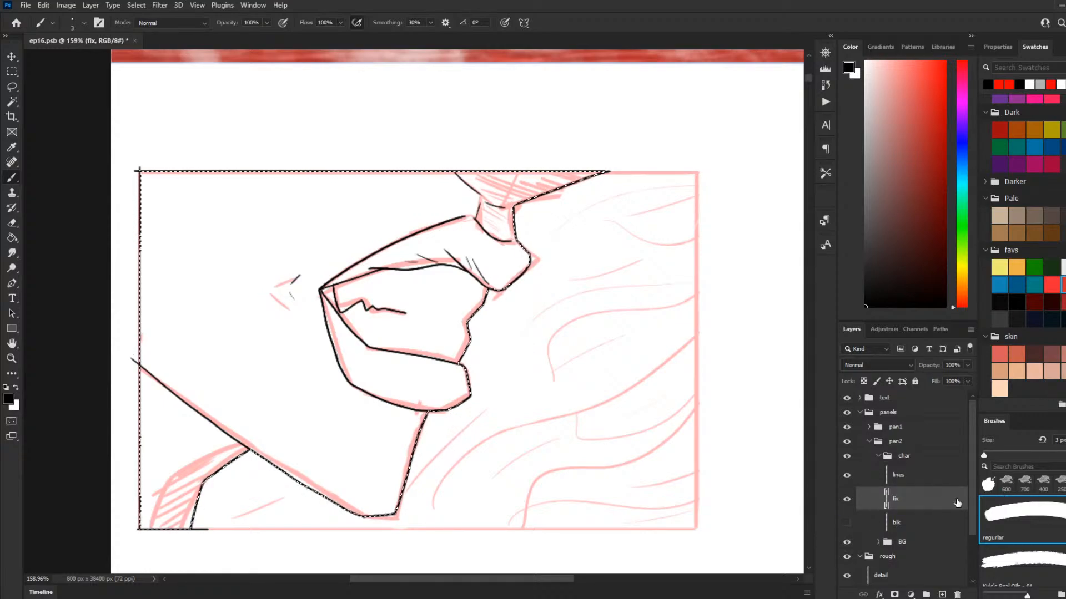
Step: Rename the fix layer as fill
double_click(899, 499)
type("fill")
key("Return")
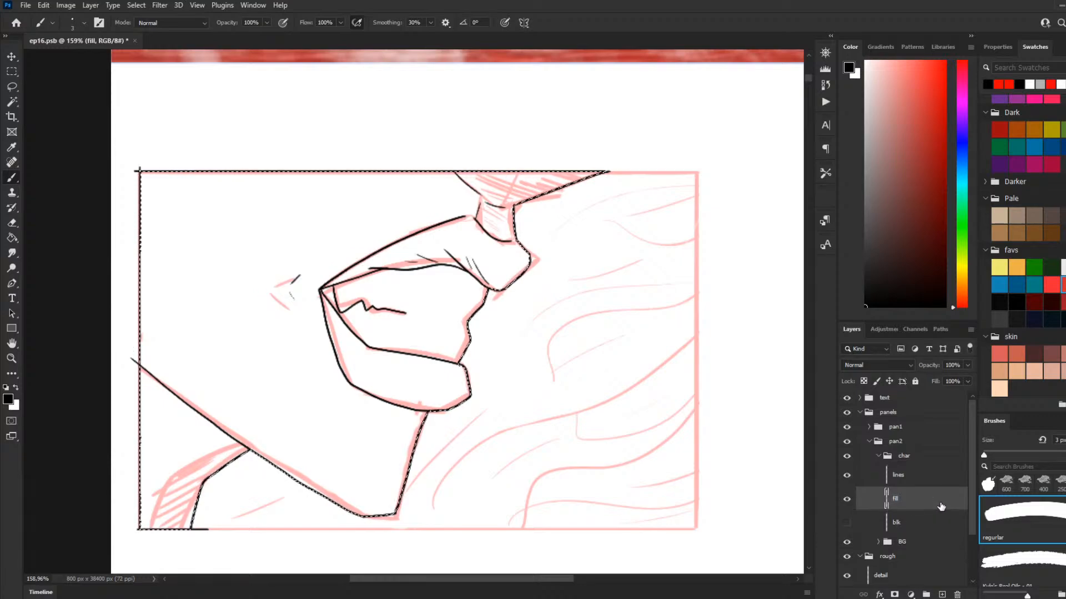
Step: Try a dark grey fill on the face and the neck area below the jaw, and clear it
key("g")
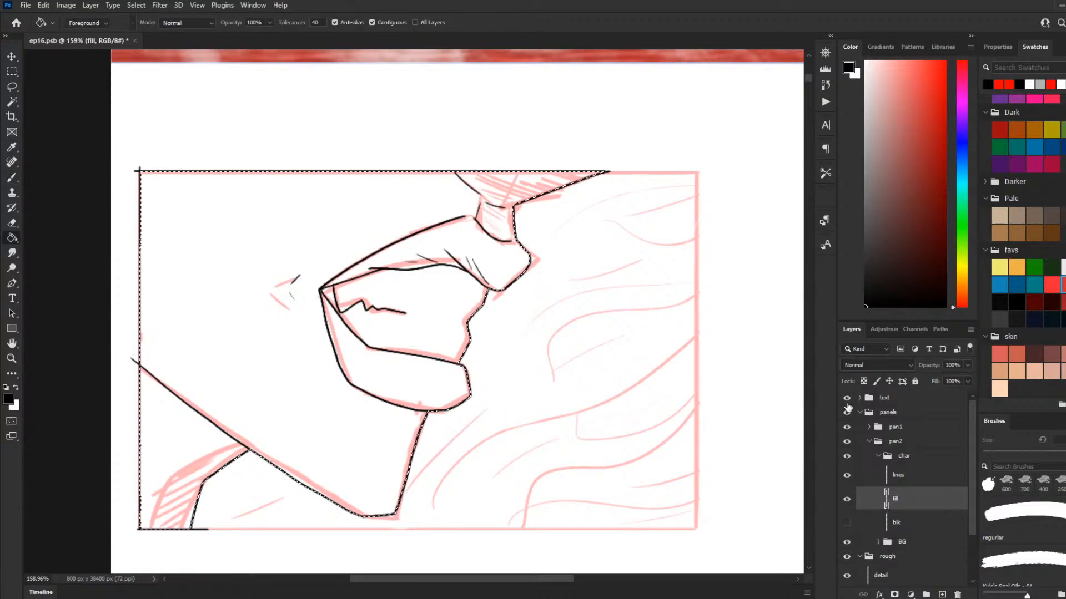
left_click(999, 319)
left_click(275, 323)
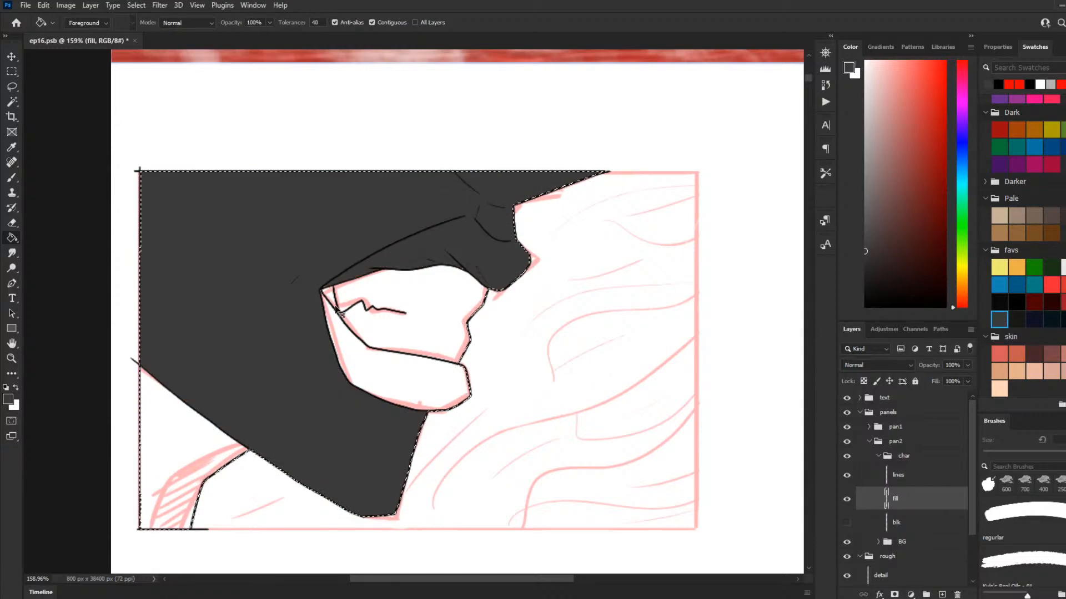
key("ctrl+z")
left_click(299, 273)
left_click(148, 443)
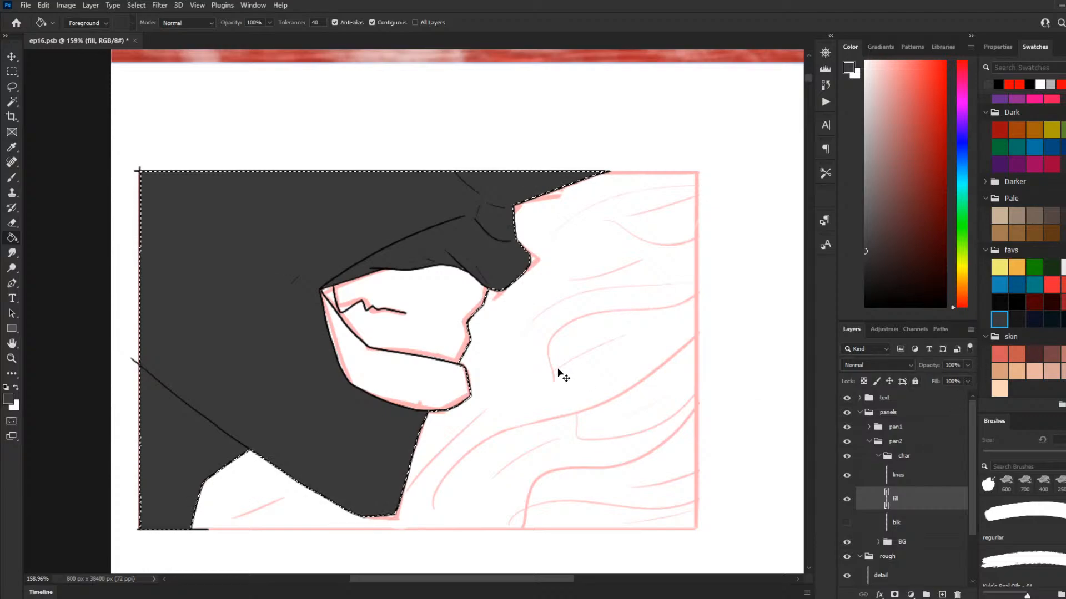
key("Delete")
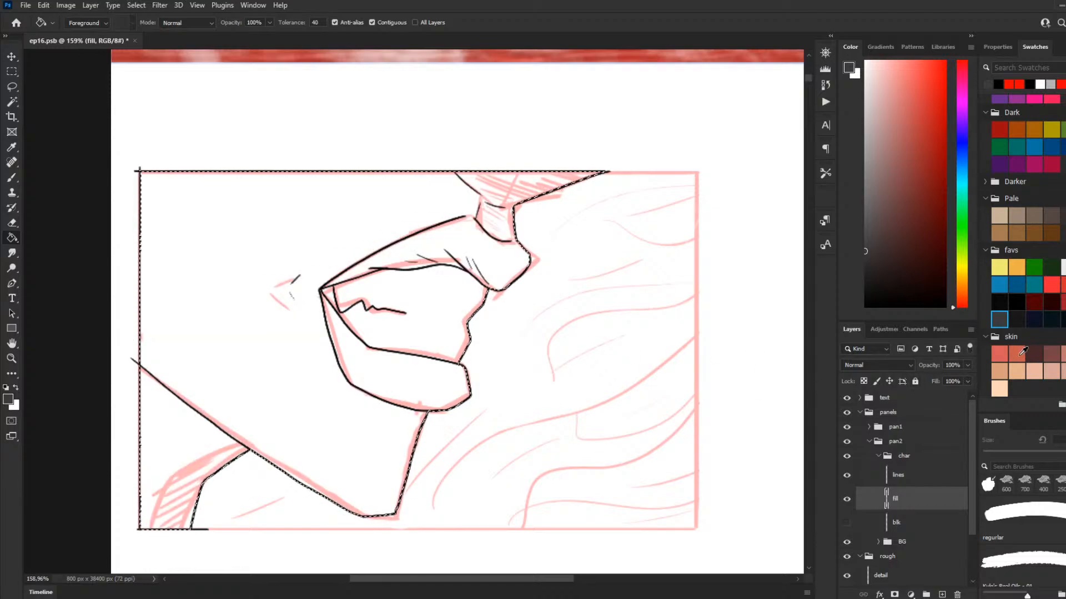
Step: Fill the upper and lower lips with dark red on the fill layer
left_click(1061, 353)
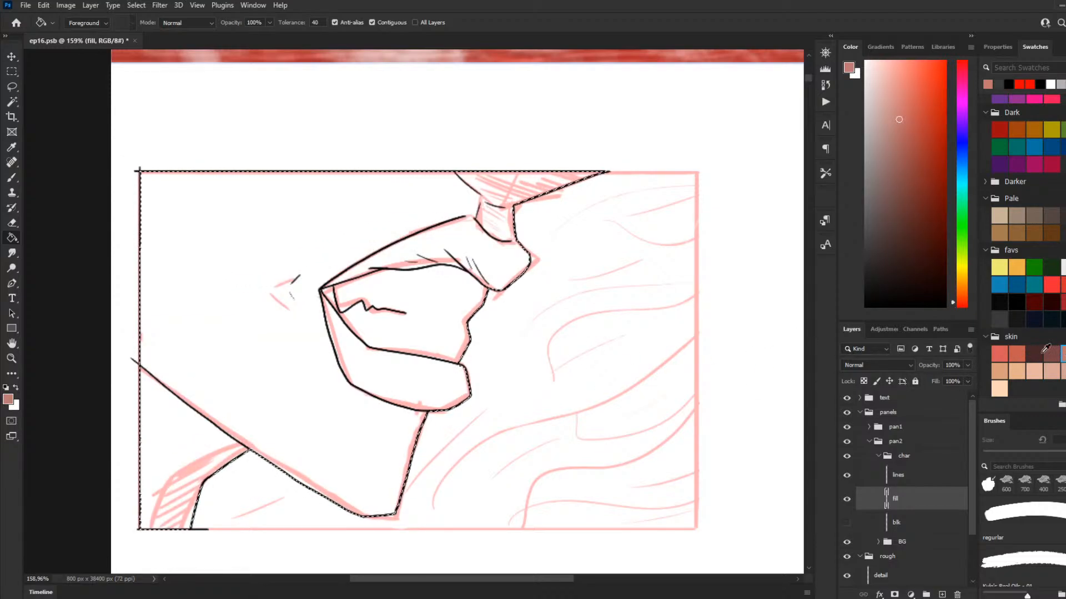
left_click(1061, 303)
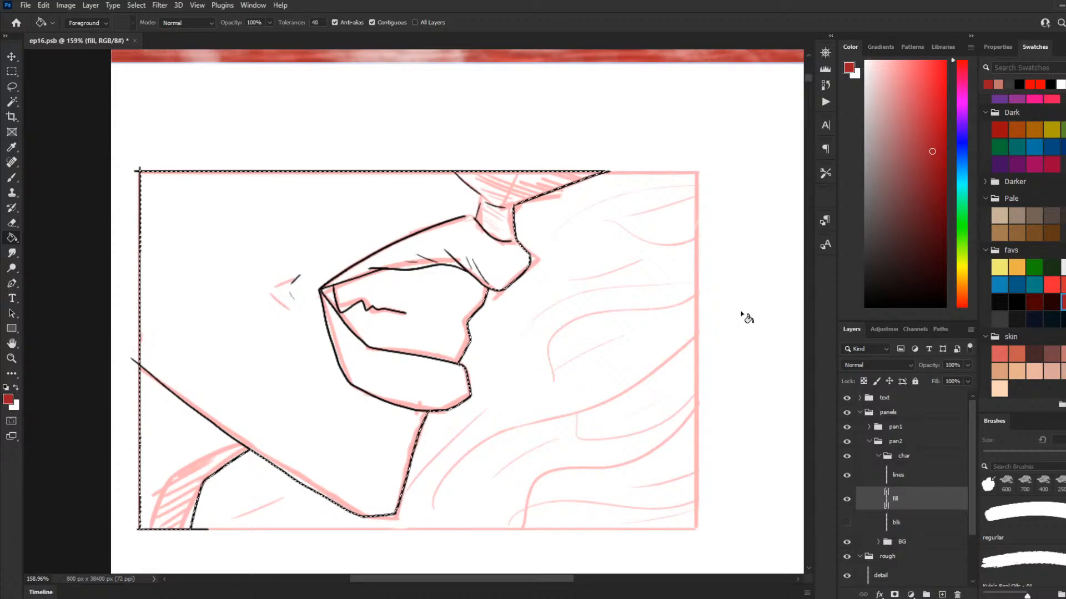
key("b")
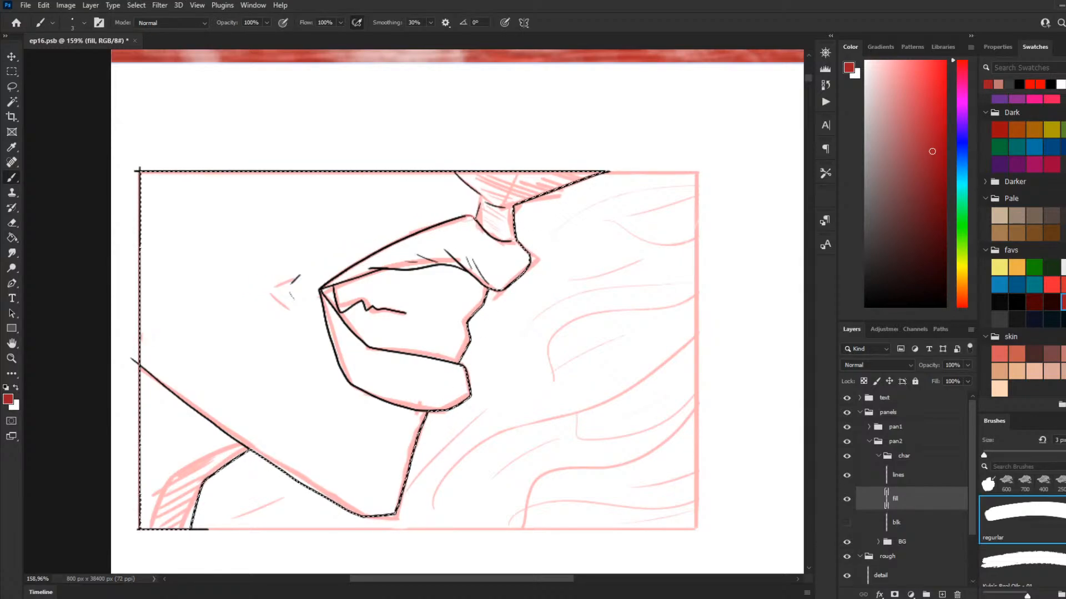
left_click(483, 256)
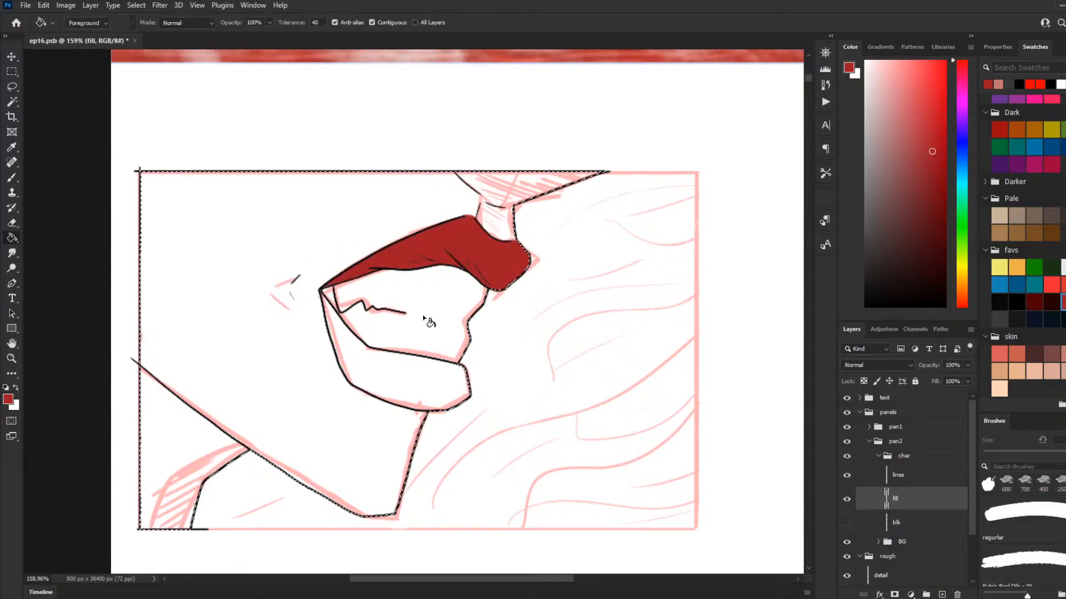
left_click(434, 375)
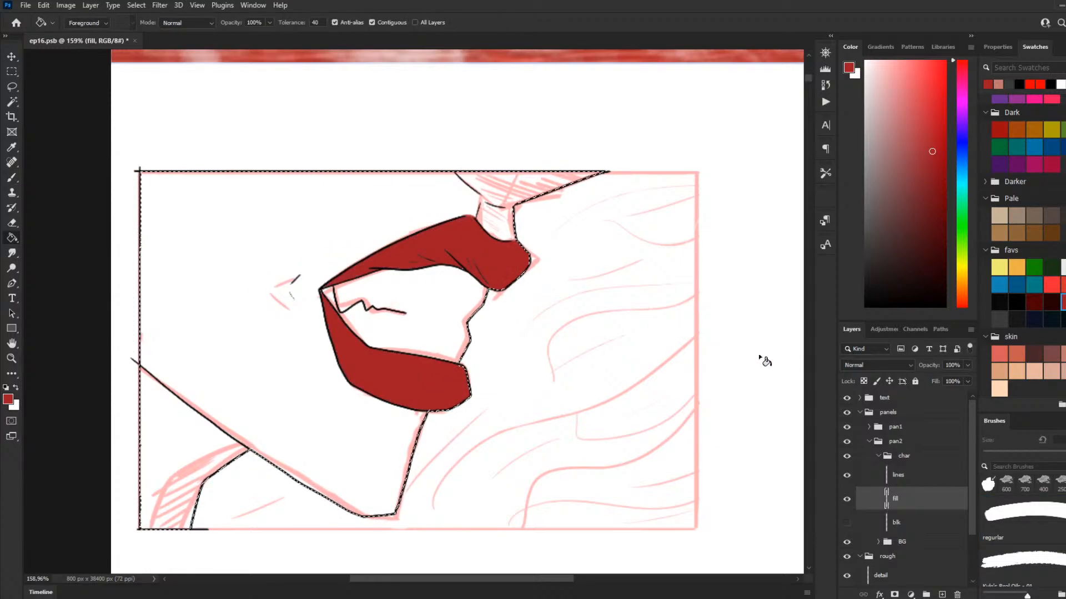
Step: Fill the teeth area between the lips, trying light grey first and settling on white
left_click(864, 82)
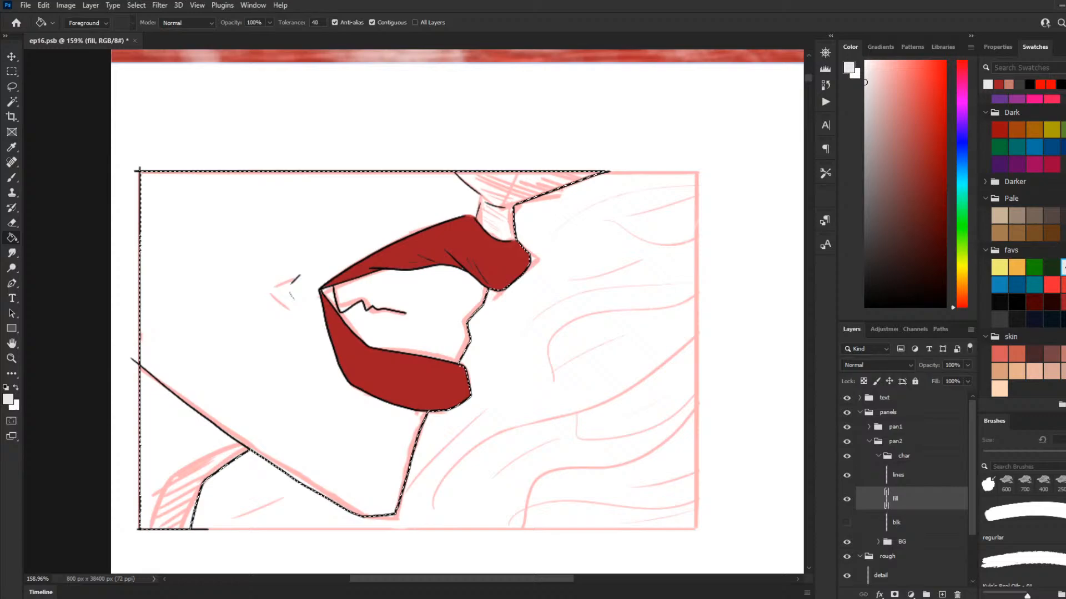
left_click(438, 333)
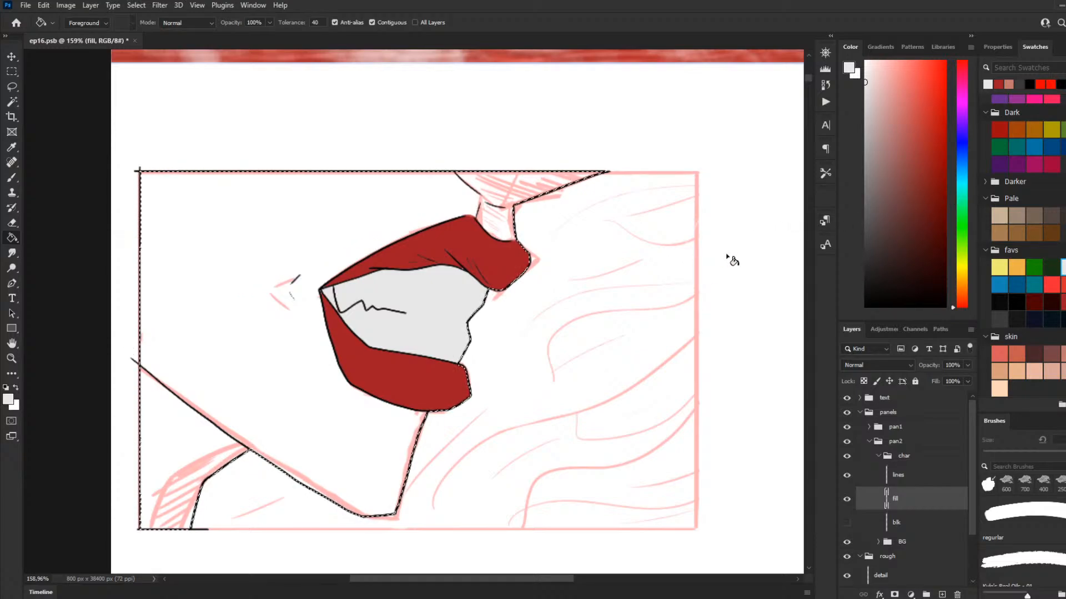
left_click(405, 320)
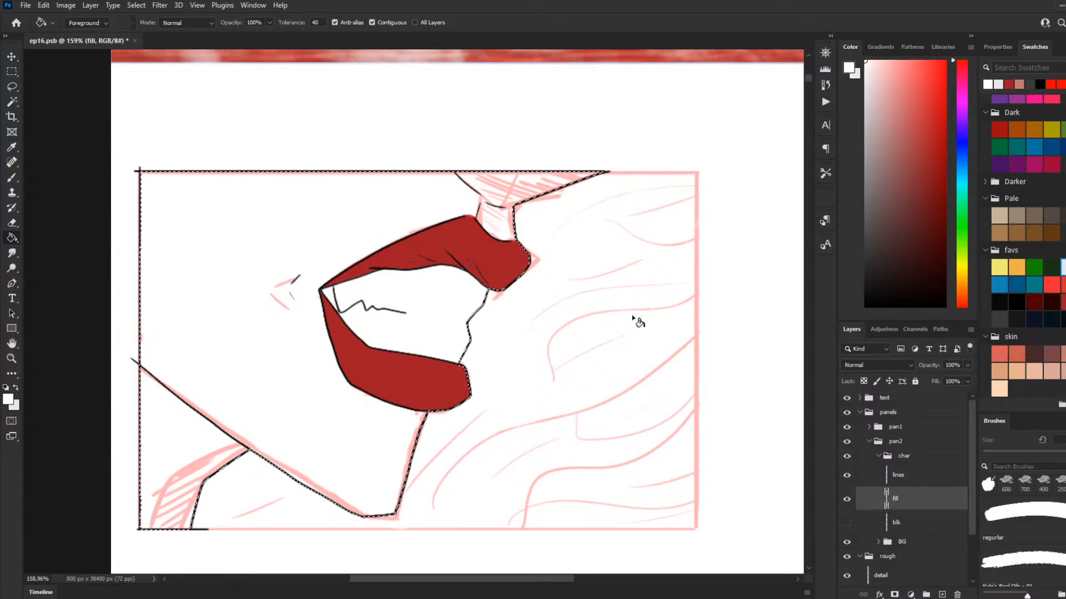
Step: Touch up the edge of the upper lip with a 9 px brush in the lips' dark red
key("b")
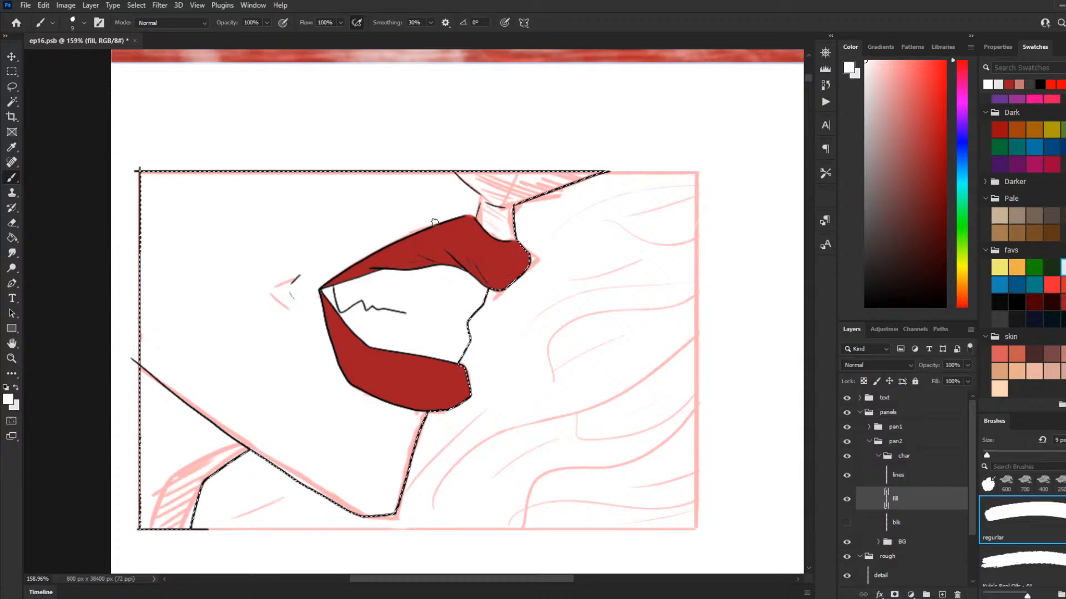
left_click(403, 253, "alt")
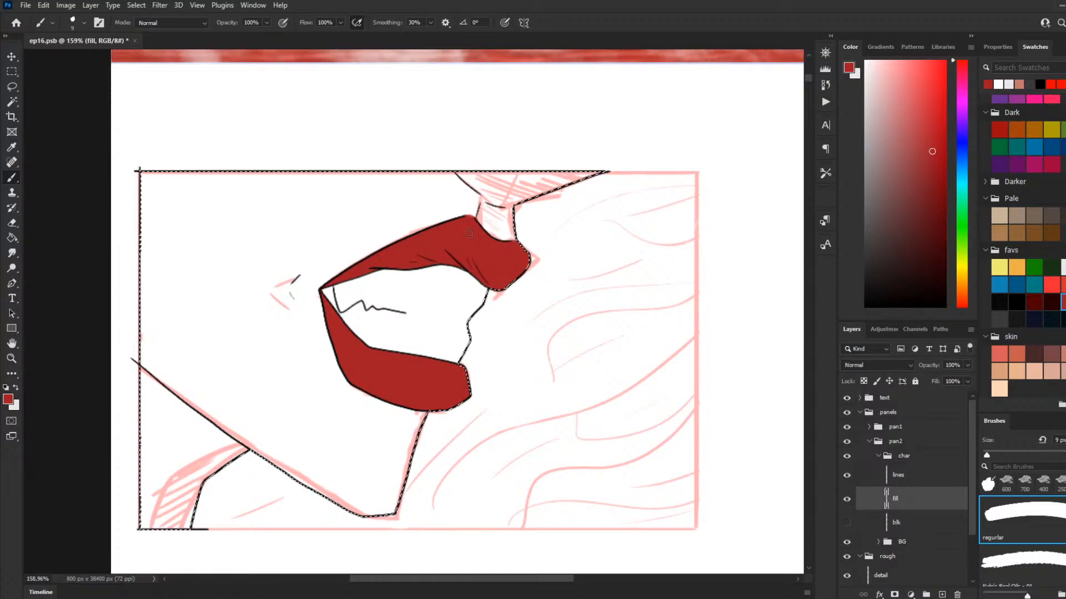
left_click_drag(467, 218, 477, 222)
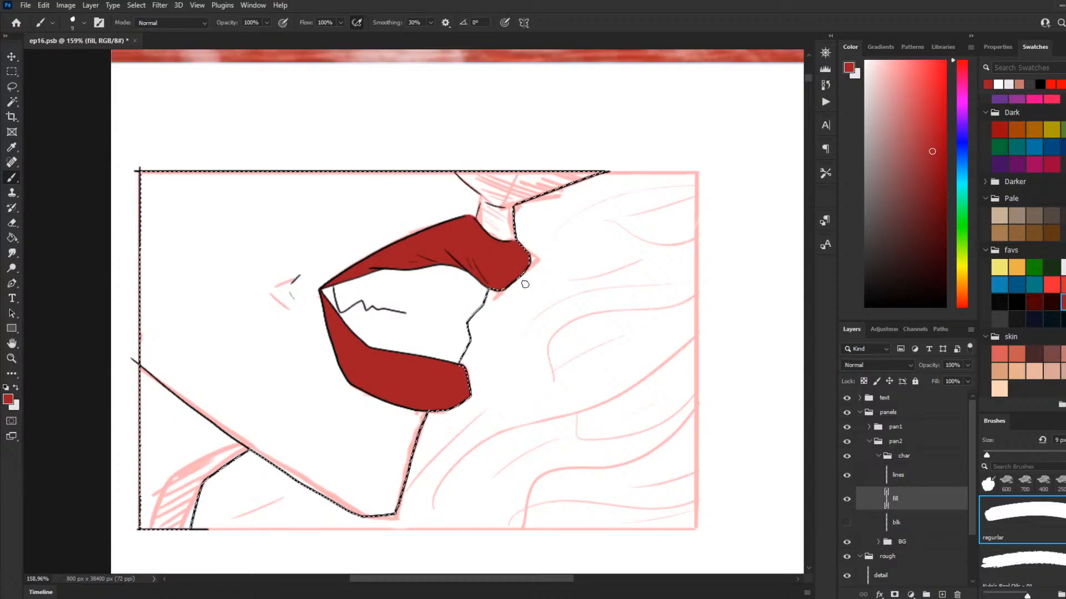
Step: Fill the face and the neck area below the jaw with dark grey
key("g")
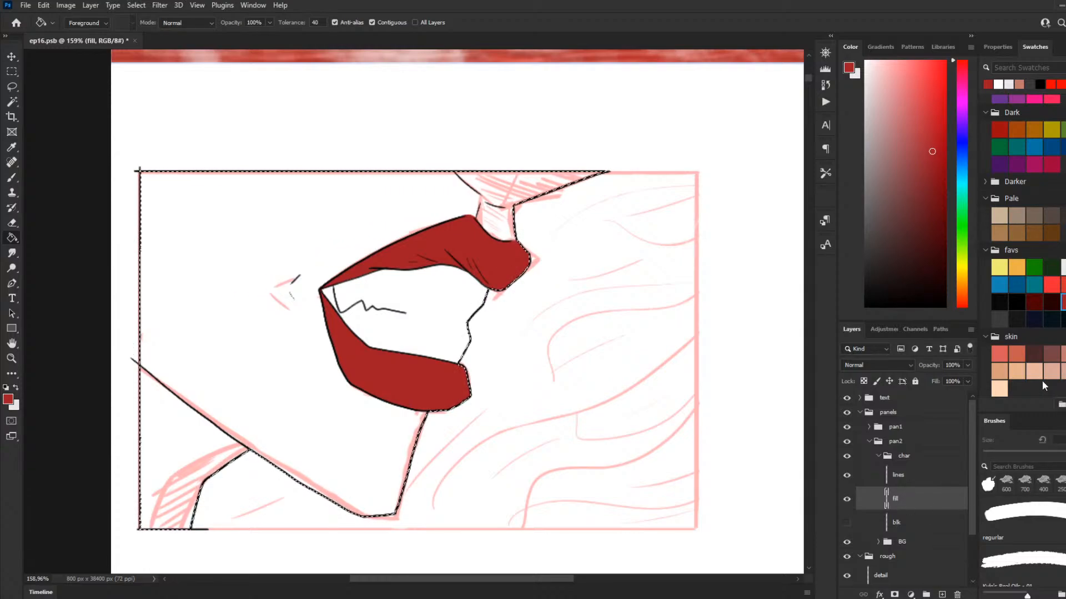
left_click(999, 320)
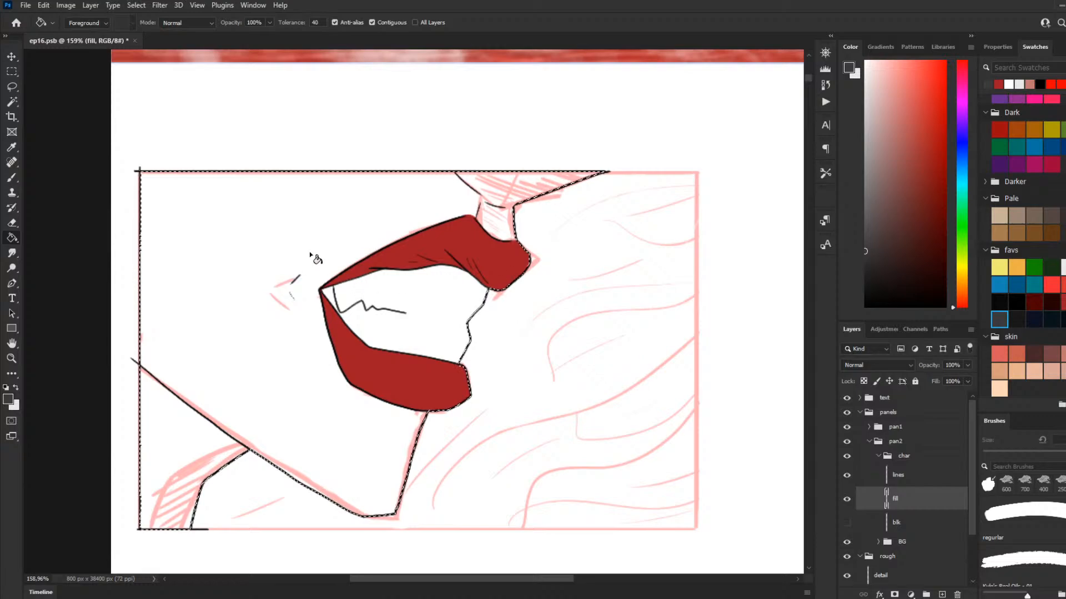
left_click(310, 255)
left_click(184, 454)
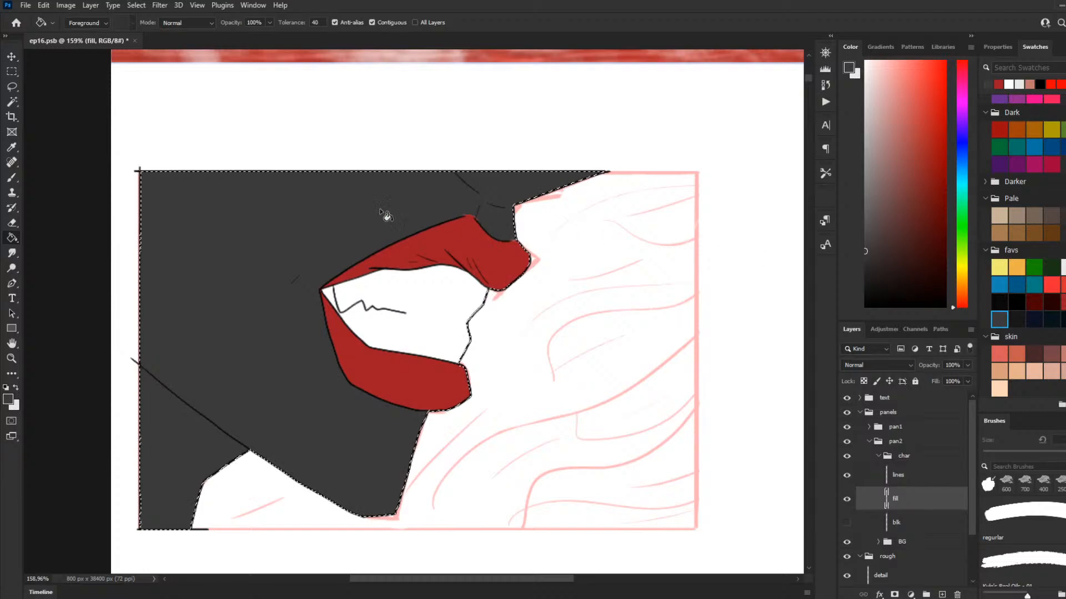
Step: Enlarge the brush to 45 px and set the painting colour to black
key("b")
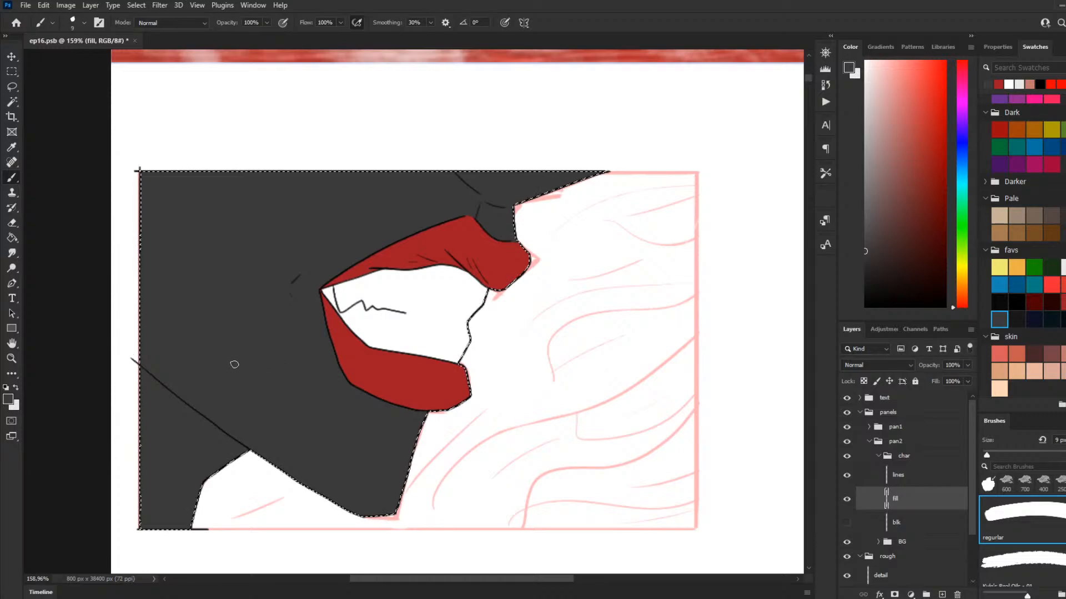
key("bracketright")
key("bracketright")
key("bracketright")
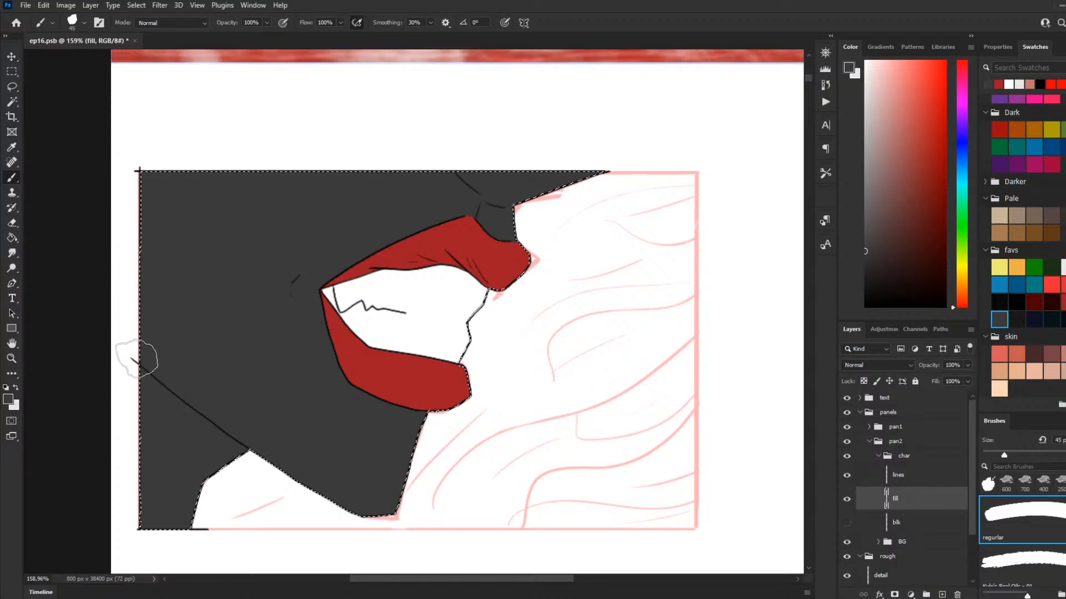
key("bracketright")
key("bracketright")
key("bracketright")
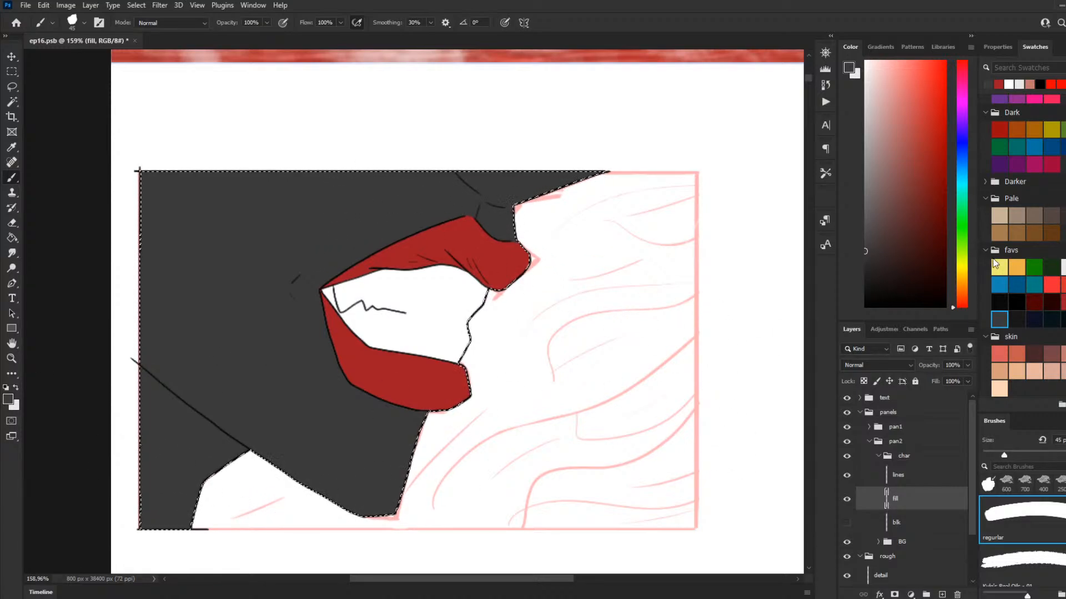
left_click(905, 158)
mouse_move(905, 158)
left_mouse_down()
mouse_move(863, 60)
mouse_move(864, 333)
mouse_move(983, 91)
mouse_move(928, 72)
left_mouse_up()
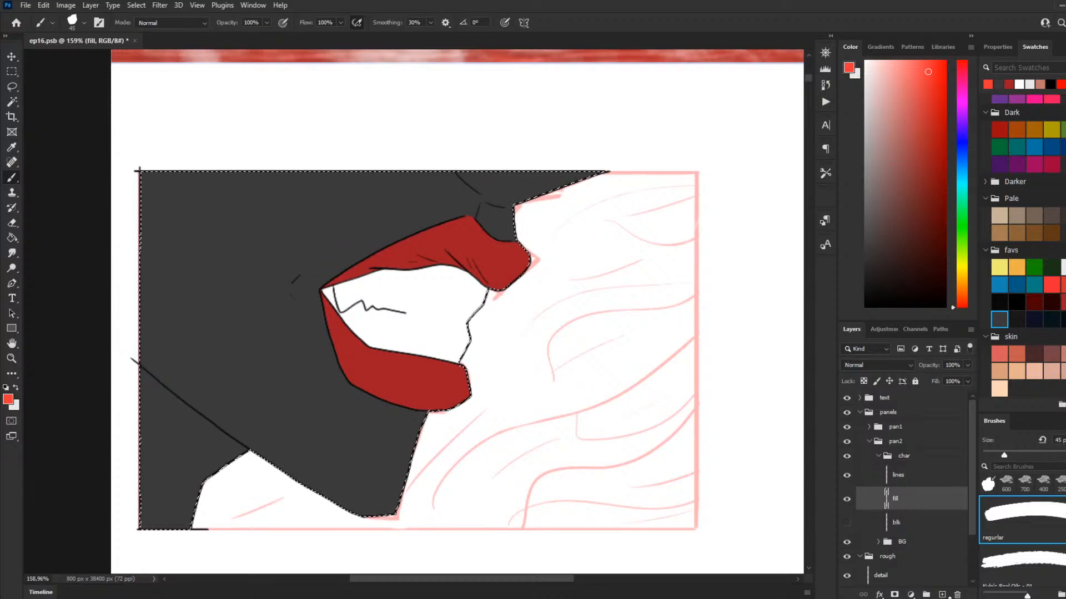
left_click_drag(918, 290, 865, 307)
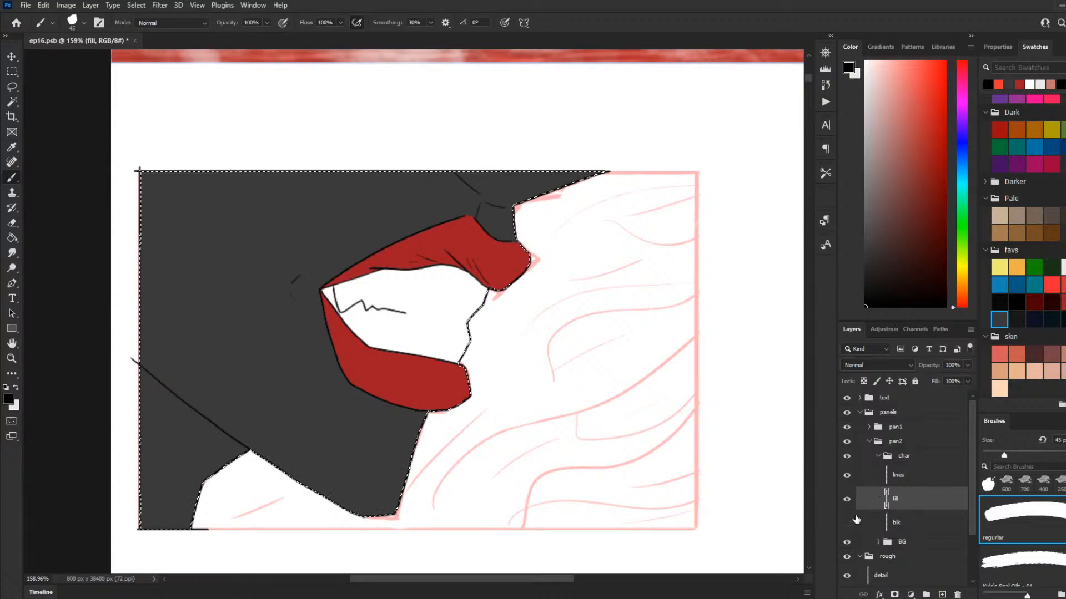
Step: Add a new layer directly above the fill layer and name it sh
left_click(912, 522)
left_click(922, 504)
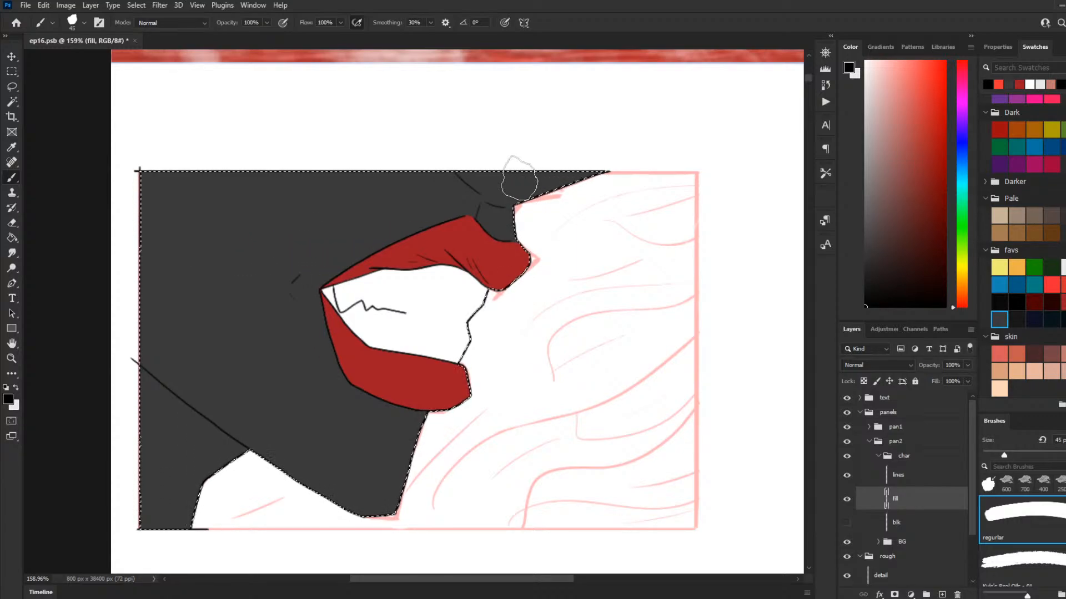
left_click(942, 594)
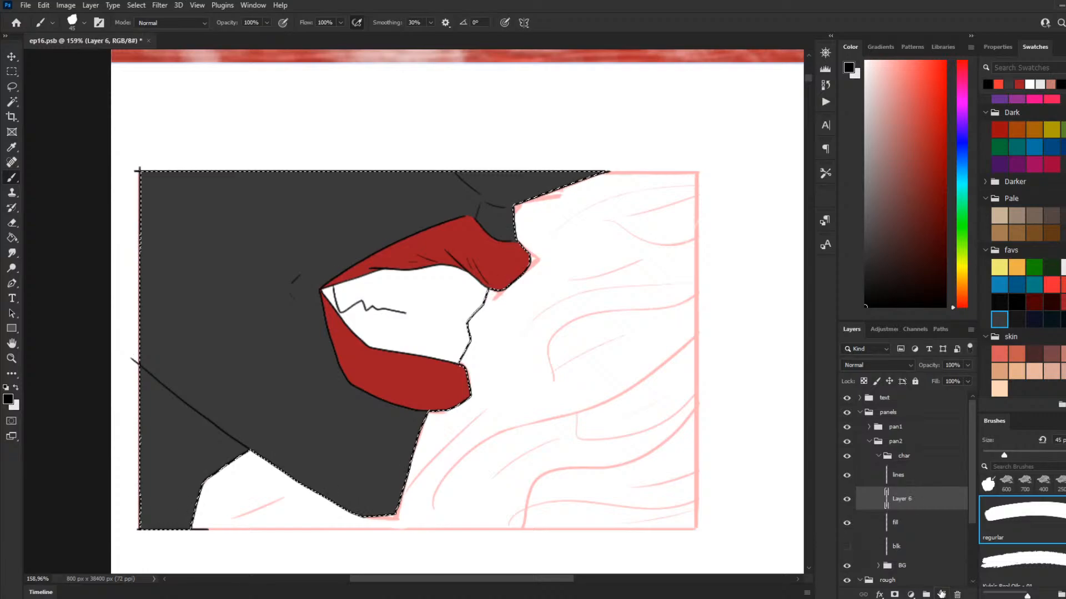
double_click(903, 500)
left_click(922, 500)
key("ctrl+a")
type("sh")
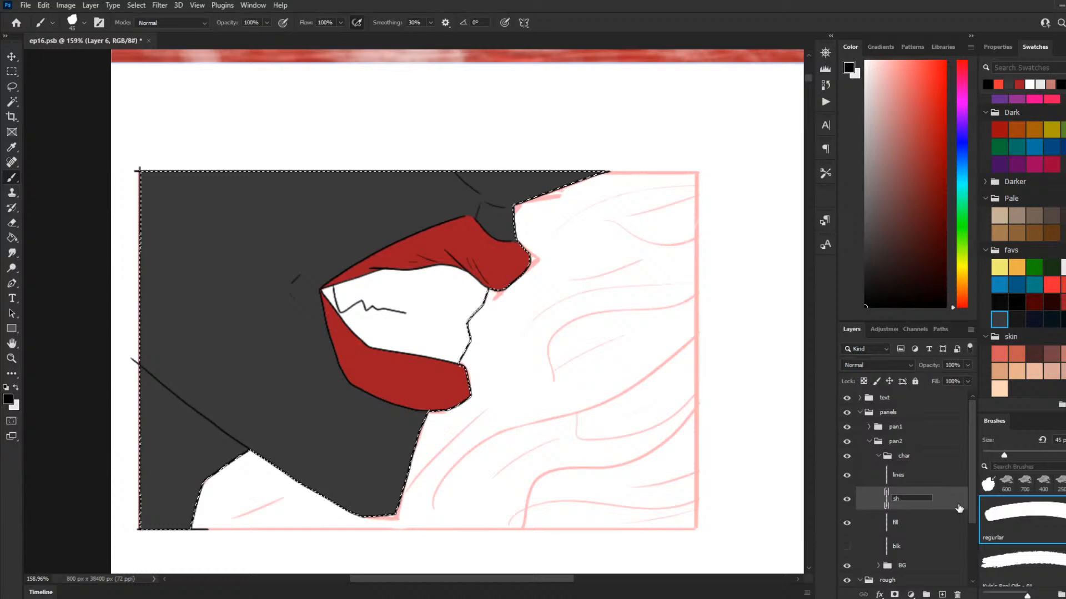
key("Return")
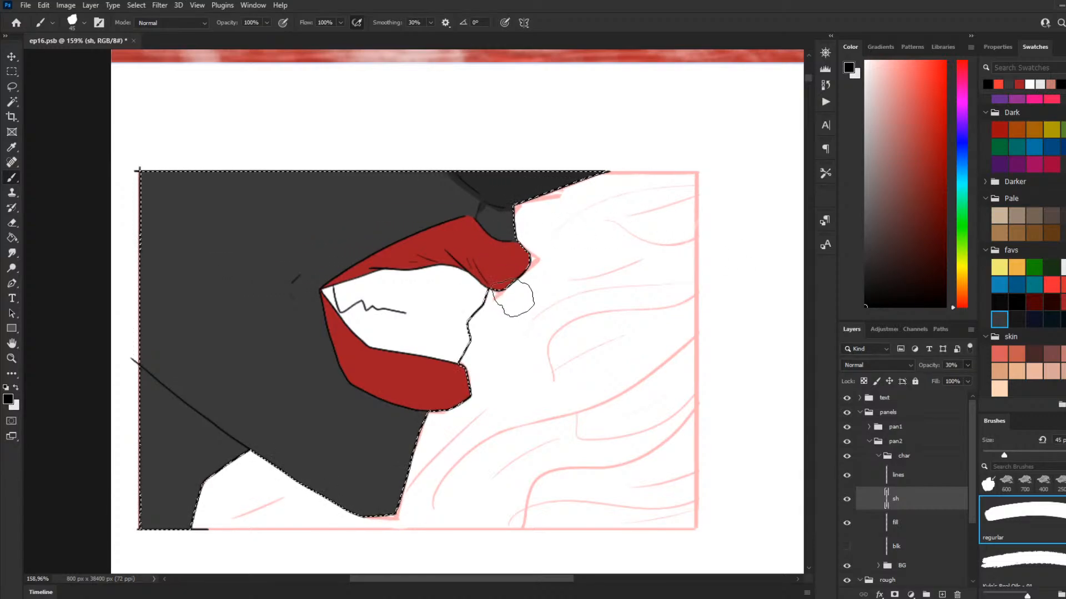
Step: Shade the folds and lower edge of the upper lip in black with a 25 px brush on the sh layer
key("bracketleft")
key("bracketleft")
key("bracketleft")
key("bracketleft")
left_click_drag(487, 272, 496, 268)
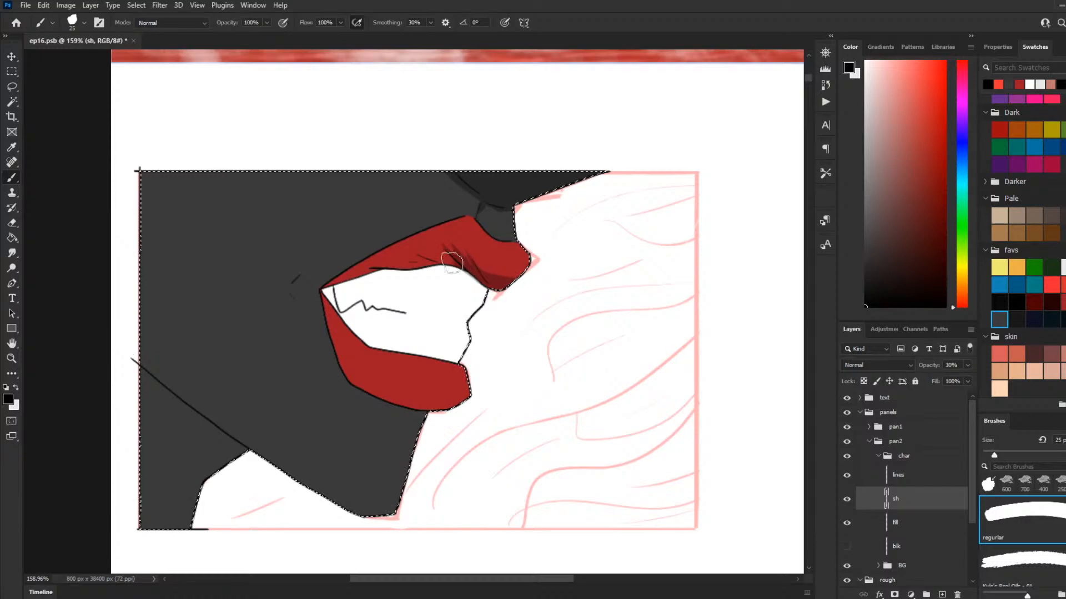
mouse_move(422, 262)
left_mouse_down()
mouse_move(354, 274)
mouse_move(444, 257)
left_mouse_up()
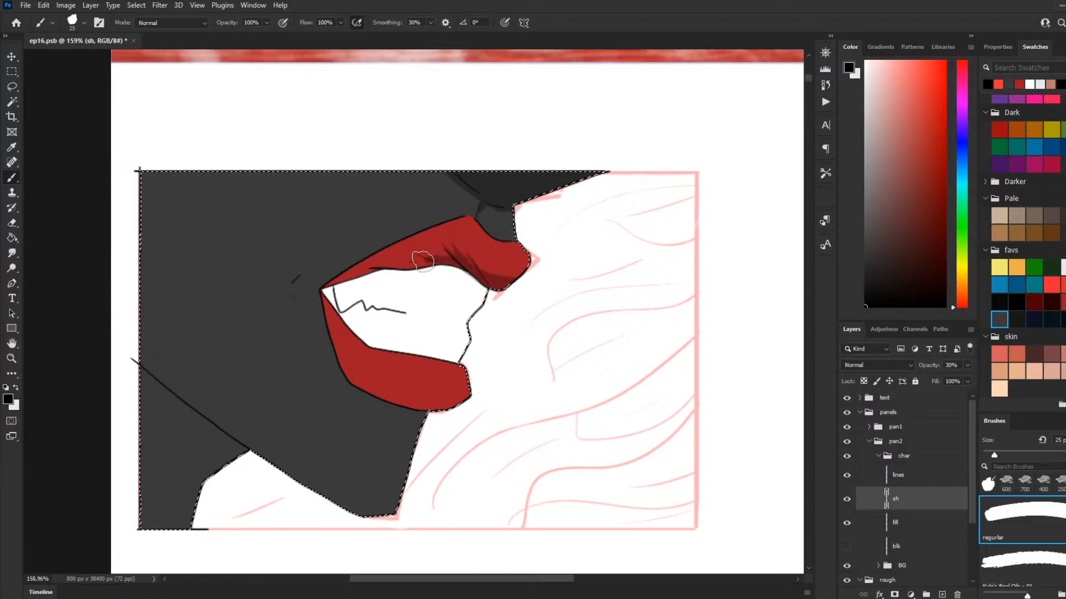
mouse_move(423, 261)
left_mouse_down()
mouse_move(352, 273)
mouse_move(377, 267)
mouse_move(356, 263)
mouse_move(400, 271)
left_mouse_up()
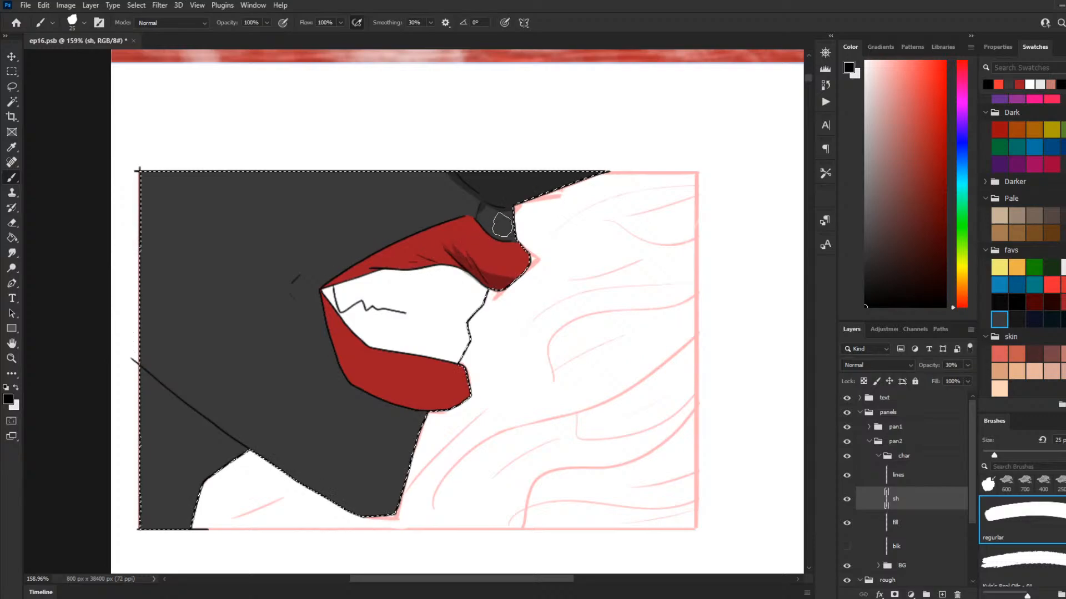
mouse_move(424, 263)
left_mouse_down()
mouse_move(355, 267)
mouse_move(473, 270)
mouse_move(401, 266)
left_mouse_up()
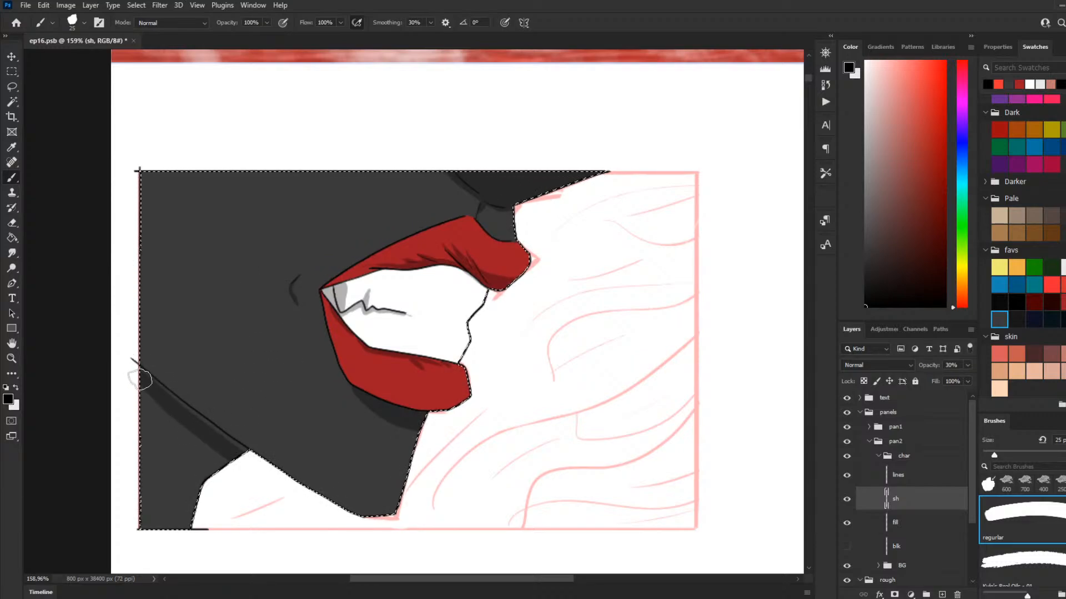
Step: Shade the neck beneath the jawline, redoing the shadow as a broader shape reaching the panel's edge
mouse_move(231, 453)
left_mouse_down()
mouse_move(137, 371)
mouse_move(210, 433)
left_mouse_up()
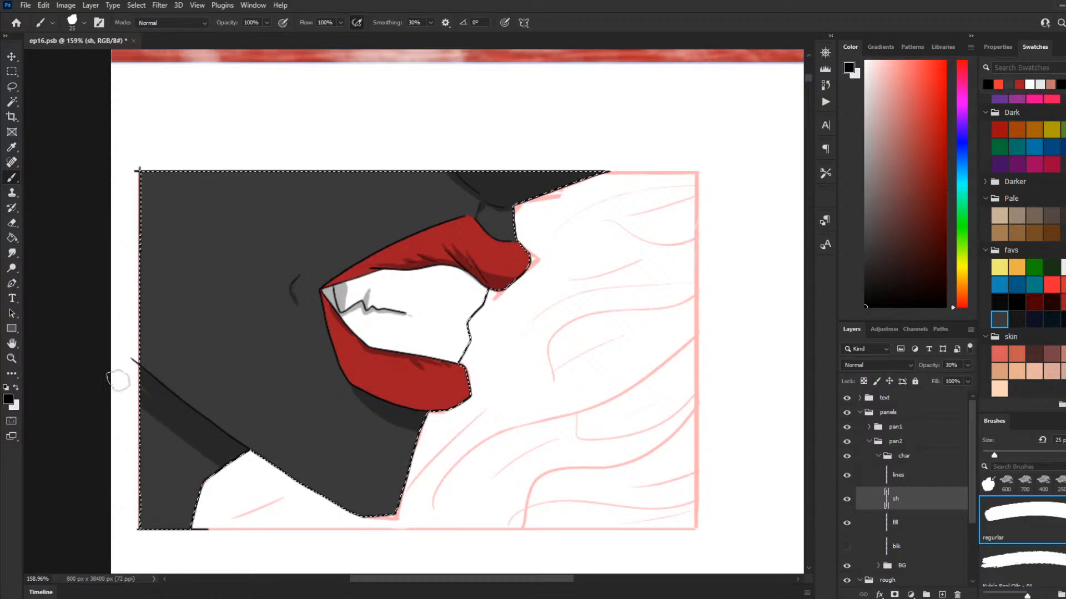
left_click_drag(110, 419, 205, 486)
key("ctrl+z")
key("ctrl+z")
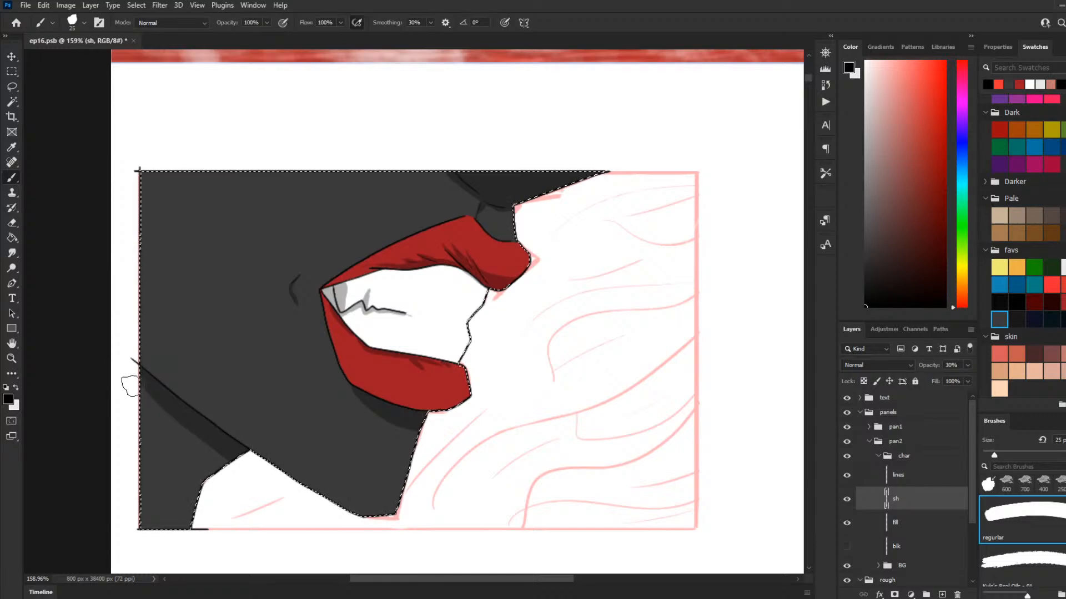
mouse_move(132, 387)
left_mouse_down()
mouse_move(252, 468)
mouse_move(146, 432)
mouse_move(126, 440)
mouse_move(195, 483)
left_mouse_up()
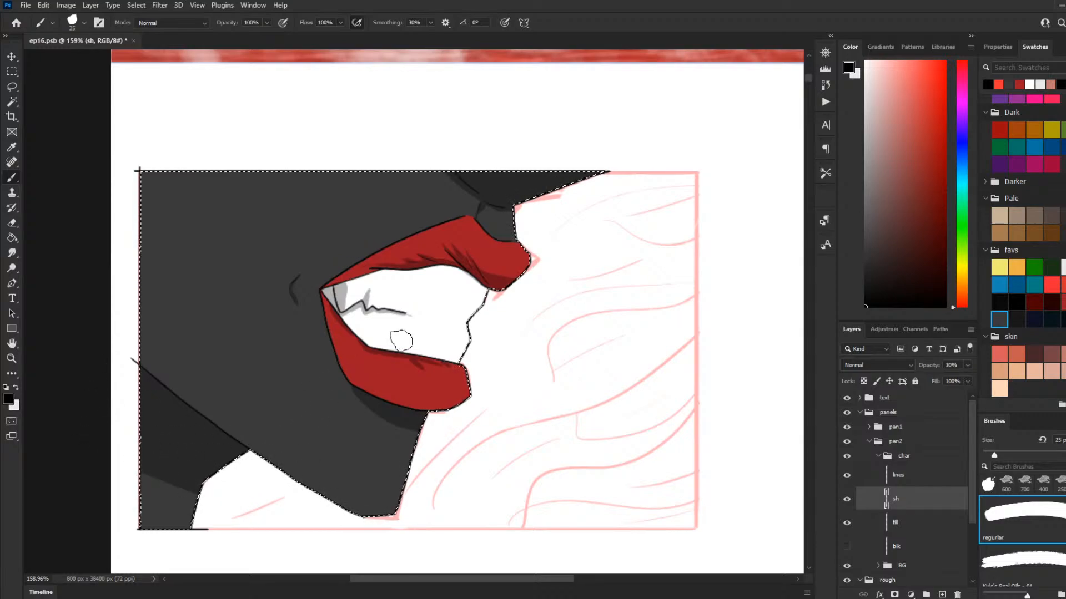
Step: Clear the silhouette selection and switch to the Rectangular Marquee tool
scroll(401, 340, "down", 5)
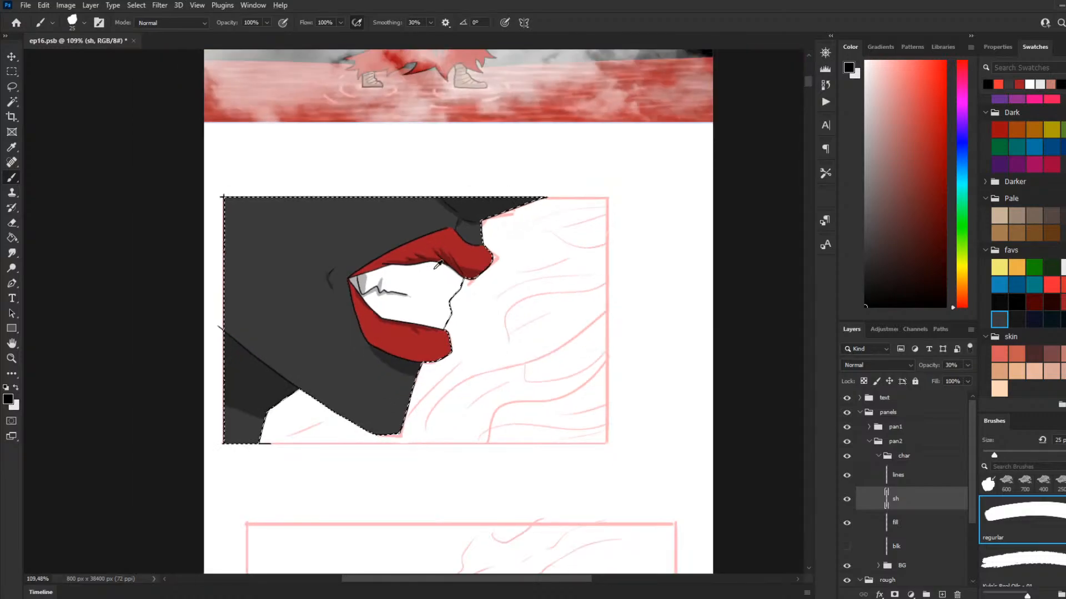
scroll(613, 322, "up", 3)
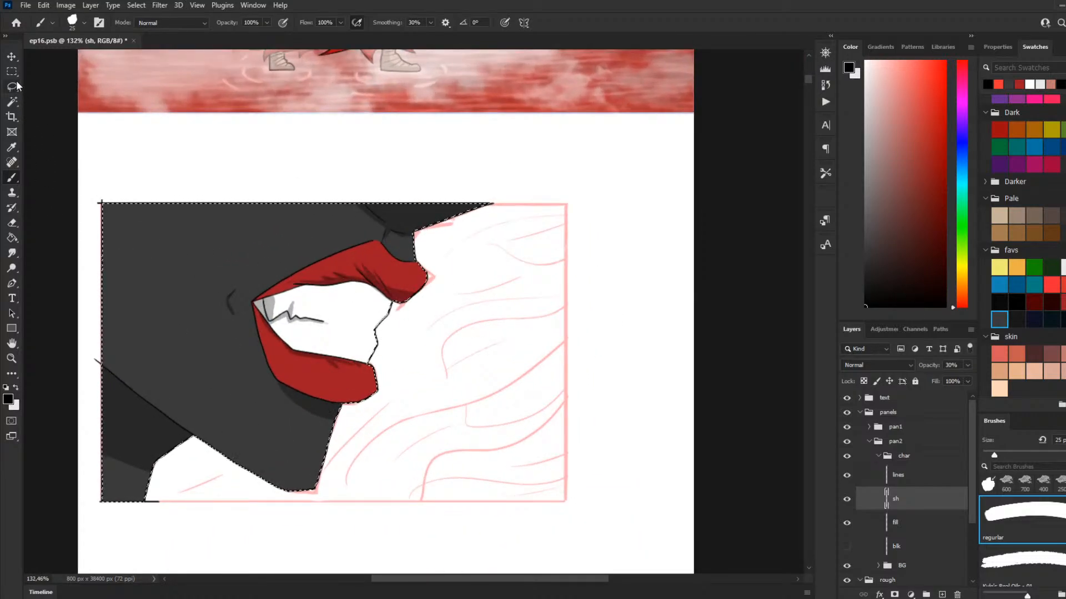
key("m")
key("ctrl+d")
scroll(245, 242, "down", 2)
scroll(255, 245, "up", 2)
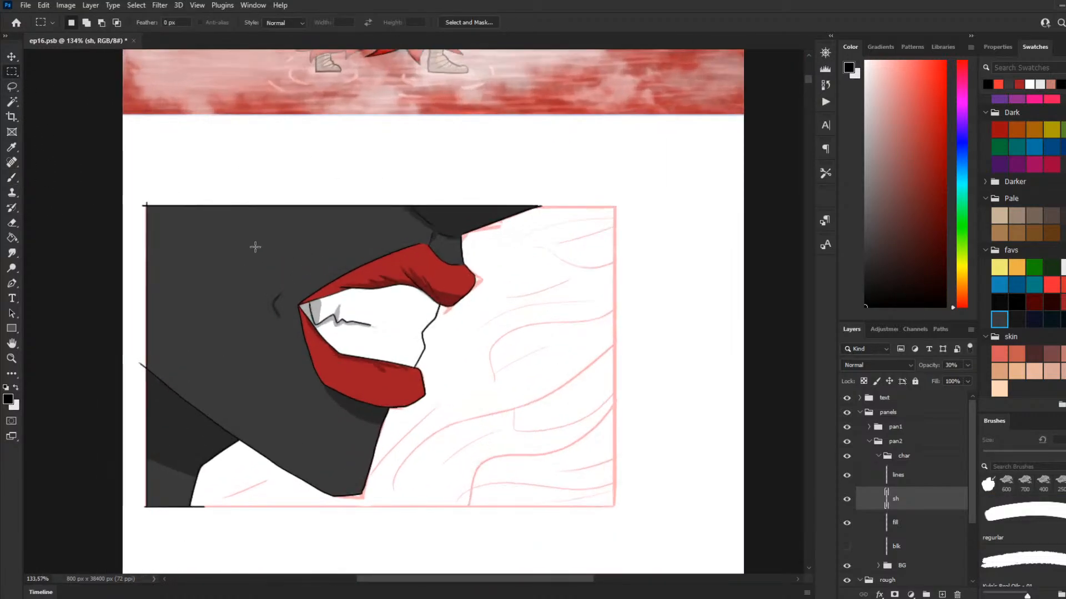
Step: Draw a rectangular selection around the whole second panel, extending past its side and lower edges
scroll(310, 278, "up", 2)
scroll(455, 276, "down", 1)
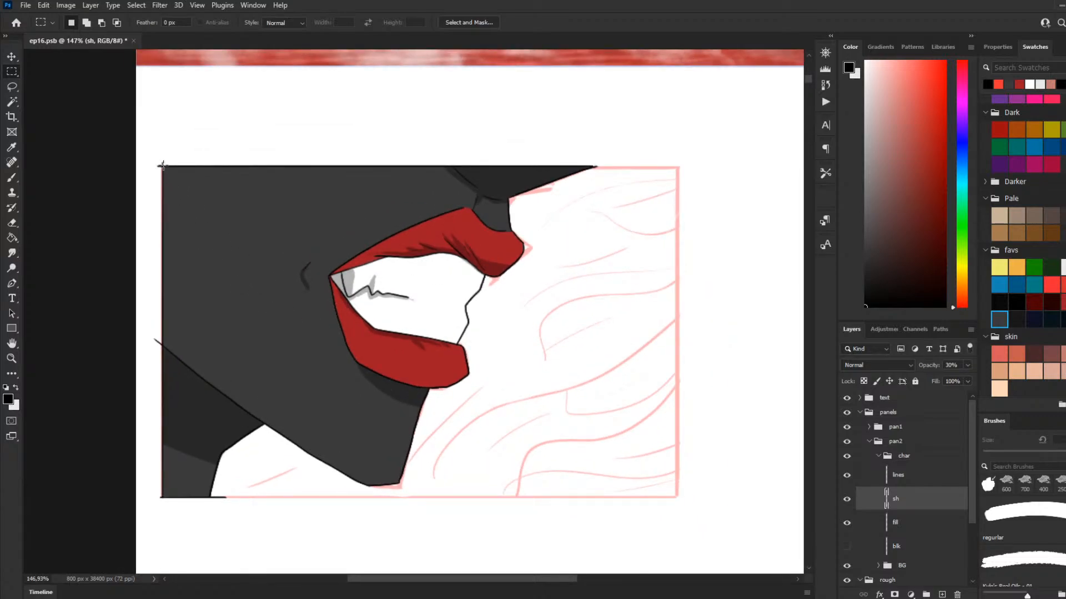
left_click_drag(161, 165, 594, 374)
left_click(704, 405)
left_click_drag(729, 137, 151, 508)
Step: Trim the excess from the rectangular selection so its sides sit just outside the second panel's border
left_click_drag(144, 132, 745, 162)
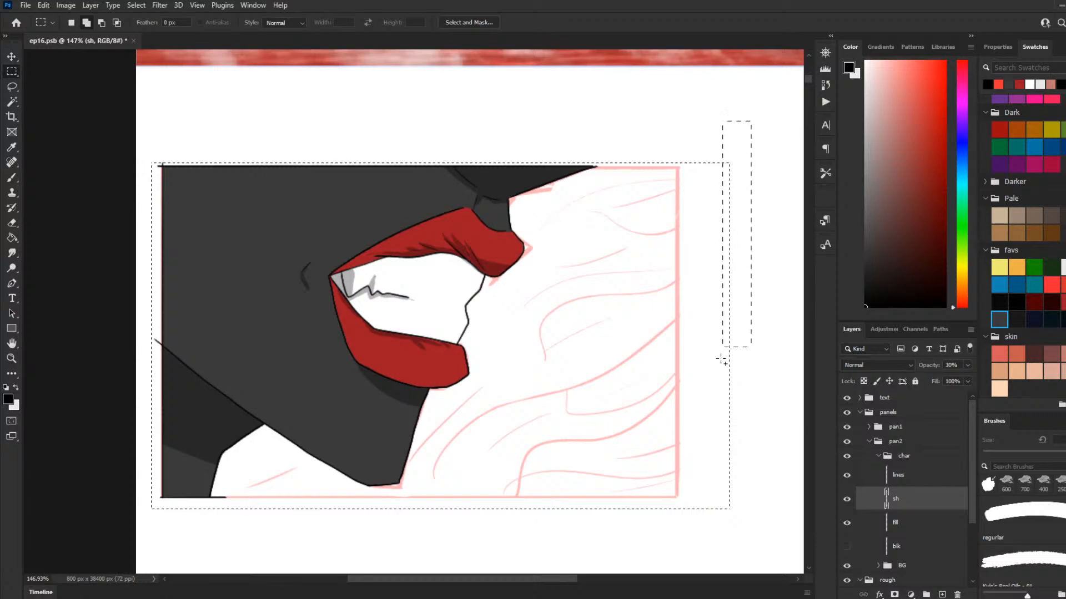
left_click_drag(722, 361, 764, 185)
key("ctrl+z")
key("ctrl+z")
left_click_drag(701, 549, 683, 557)
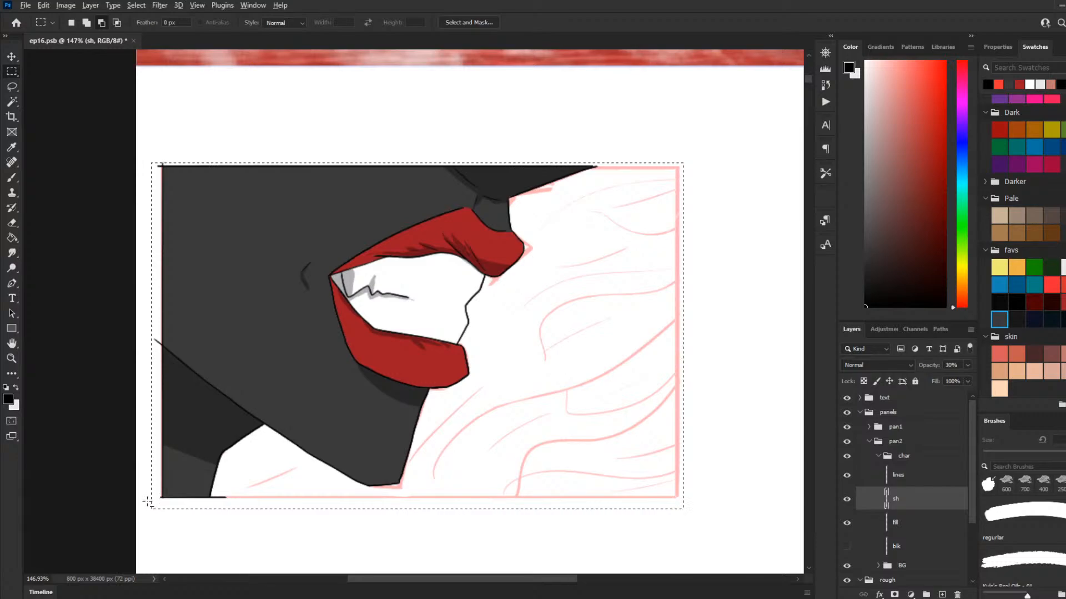
left_click_drag(146, 501, 495, 547)
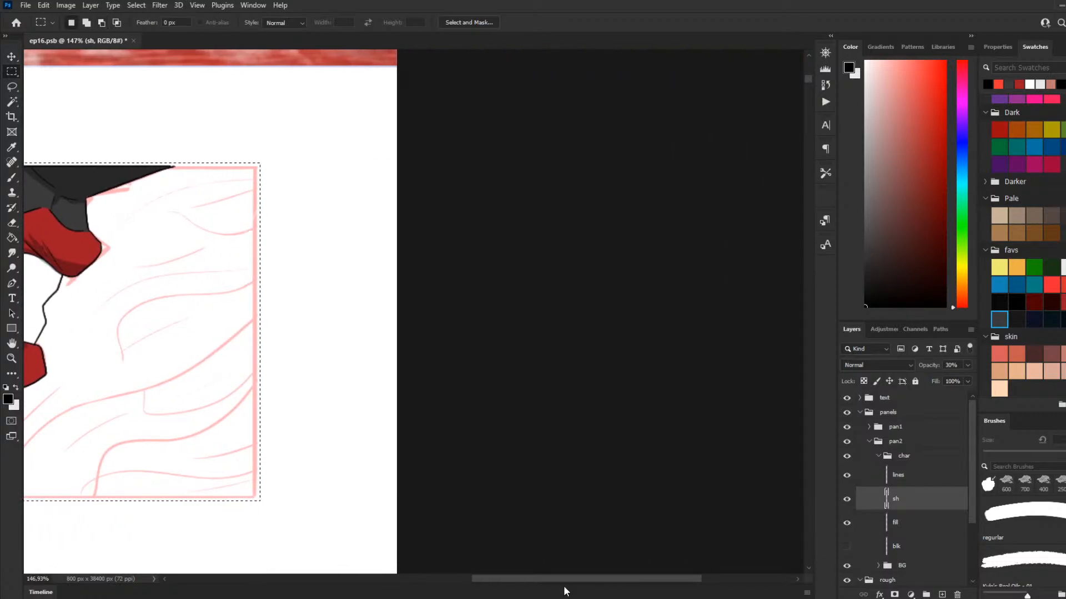
left_click_drag(564, 579, 427, 579)
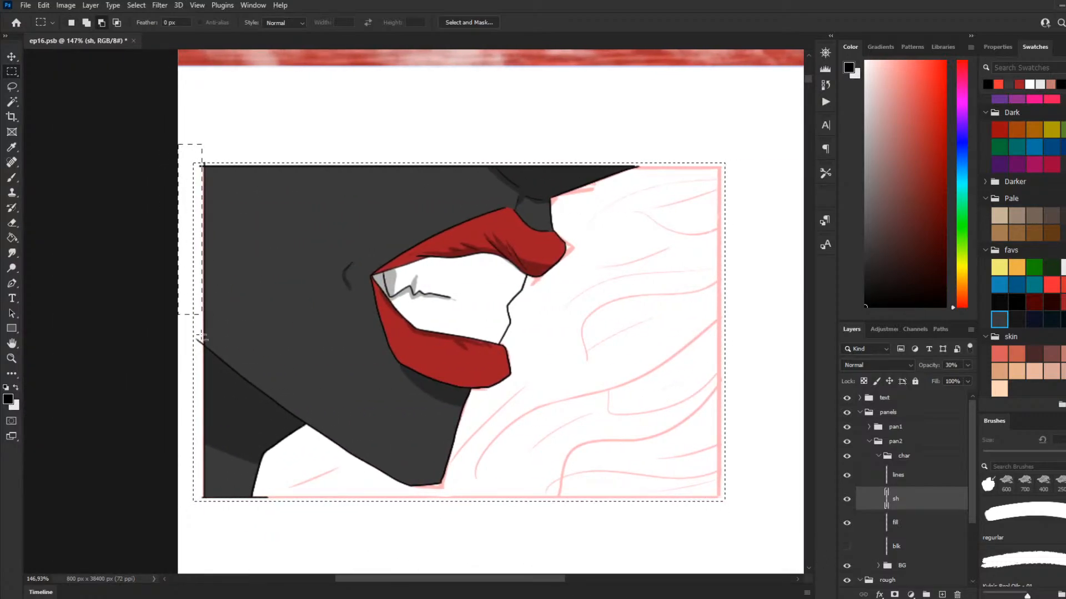
left_click_drag(198, 532, 198, 532)
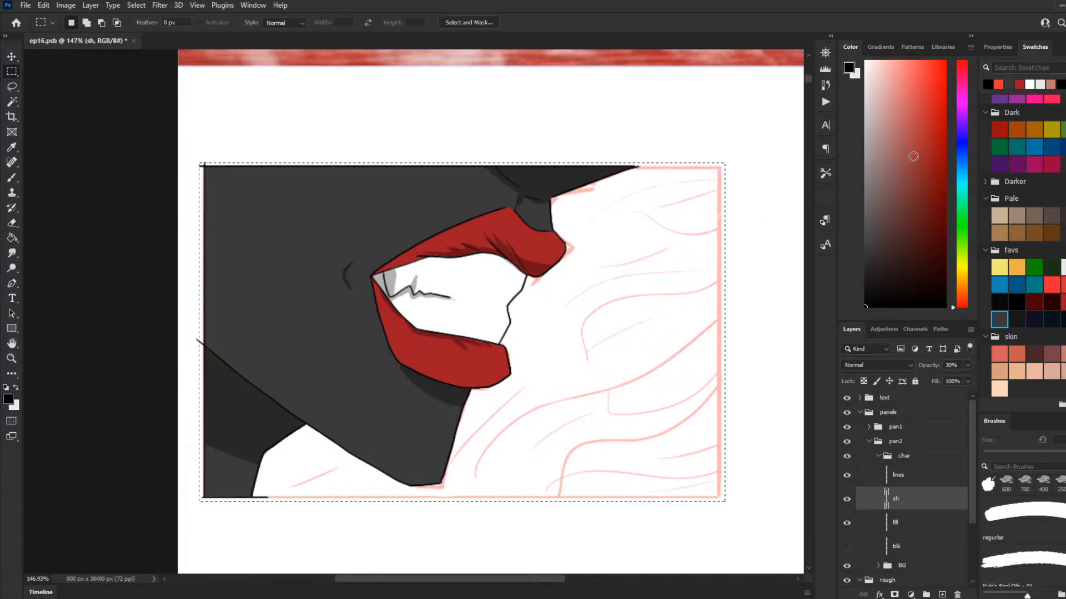
Step: Fill the panel selection with the red from the Dark swatches on a new layer inside pan2's BG group
left_click(1005, 127)
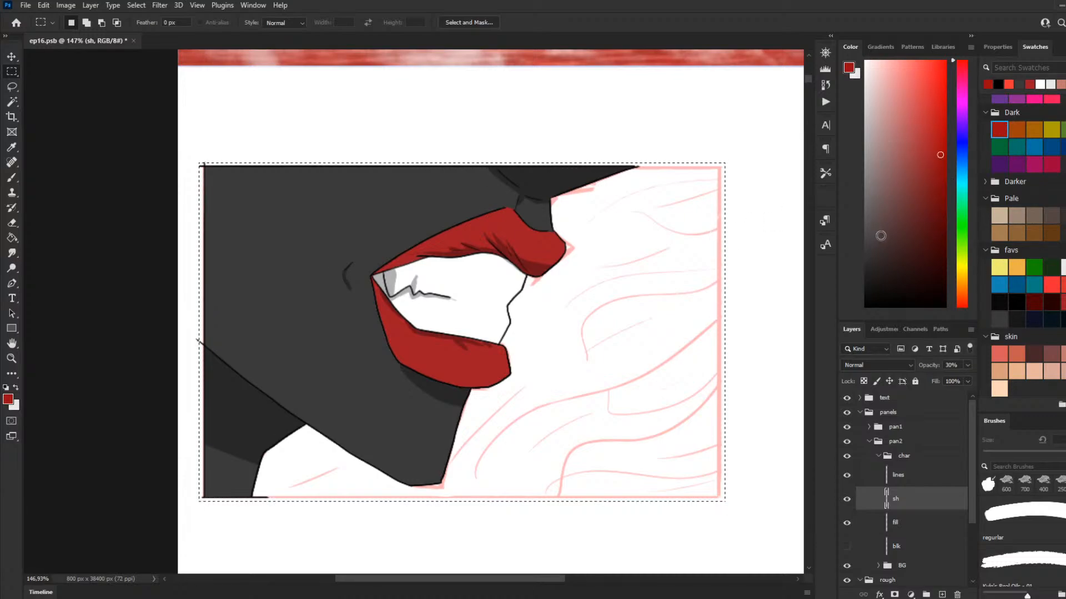
left_click_drag(880, 236, 987, 17)
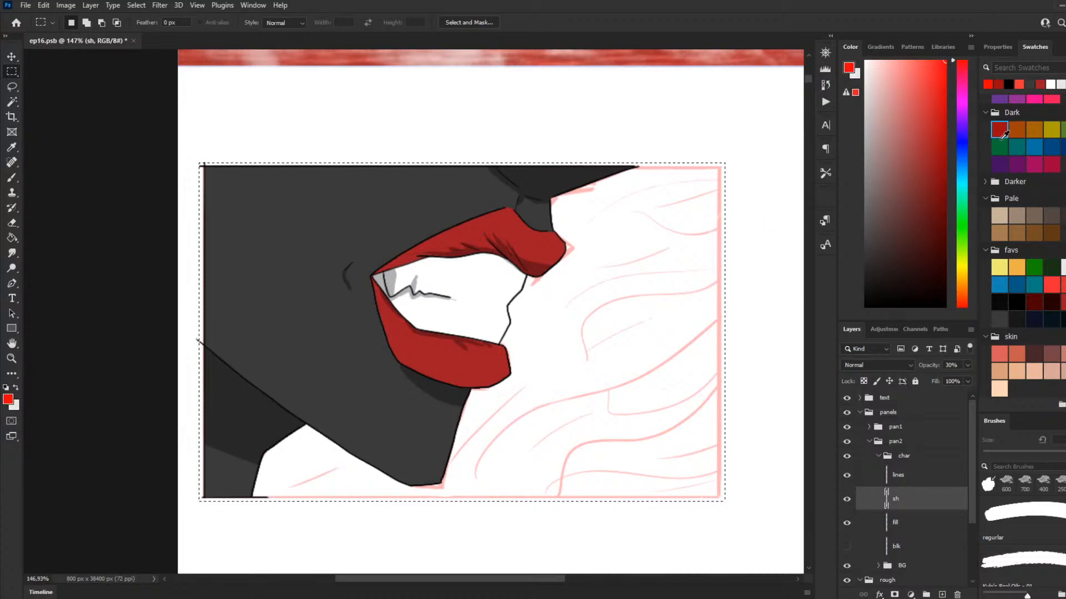
left_click(920, 184)
left_click(940, 155)
key("g")
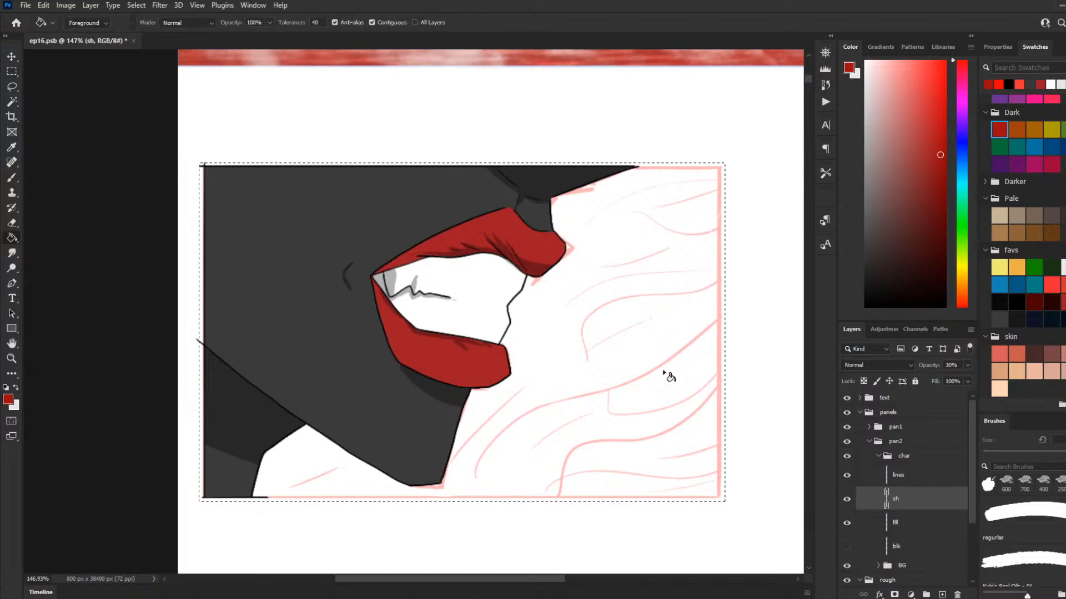
left_click(670, 392)
key("ctrl+z")
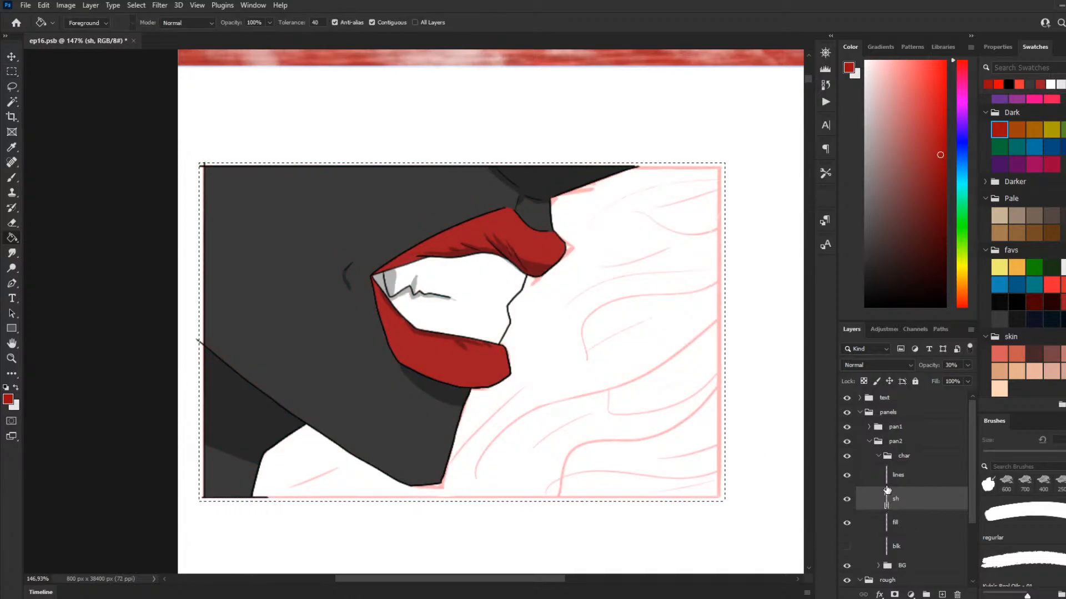
left_click(878, 456)
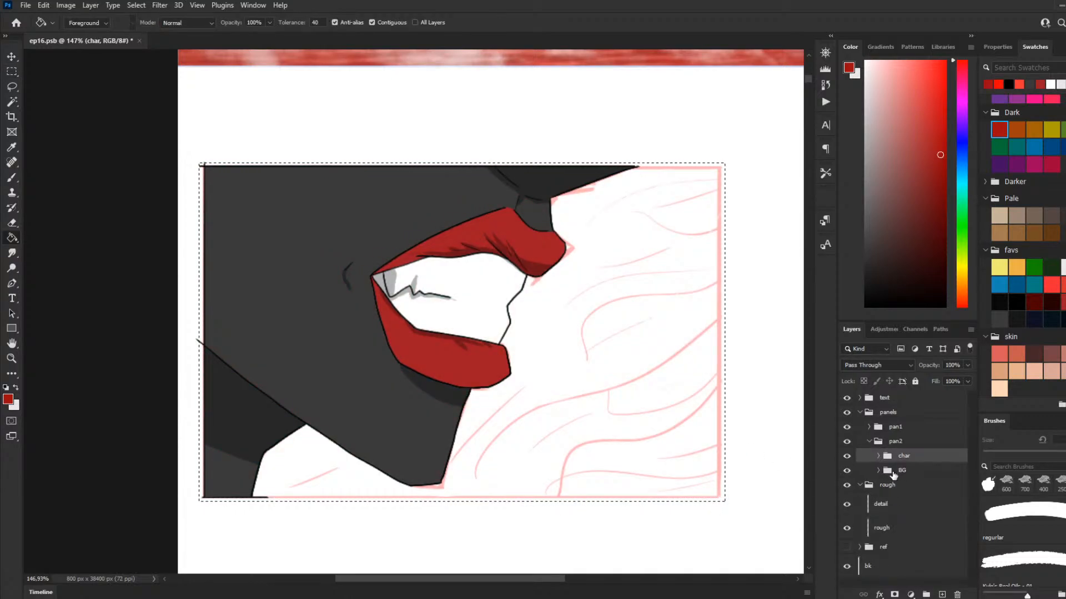
left_click(884, 470)
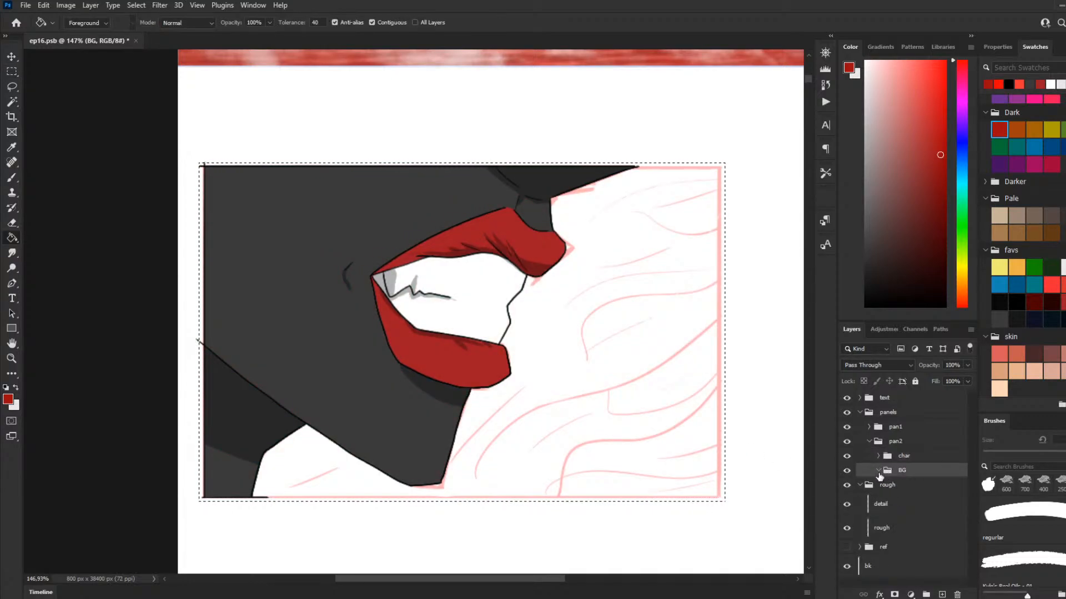
left_click(942, 594)
left_click(585, 384)
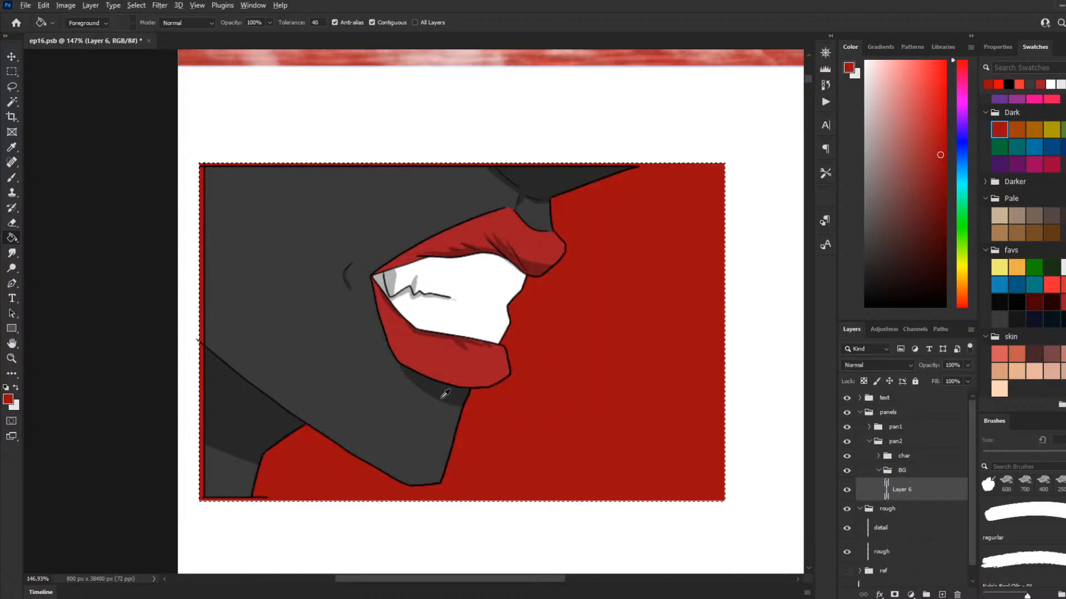
Step: Examine the first panel's red-to-black sky and compare it with the second panel's new background
scroll(444, 394, "down", 5)
scroll(469, 408, "up", 5)
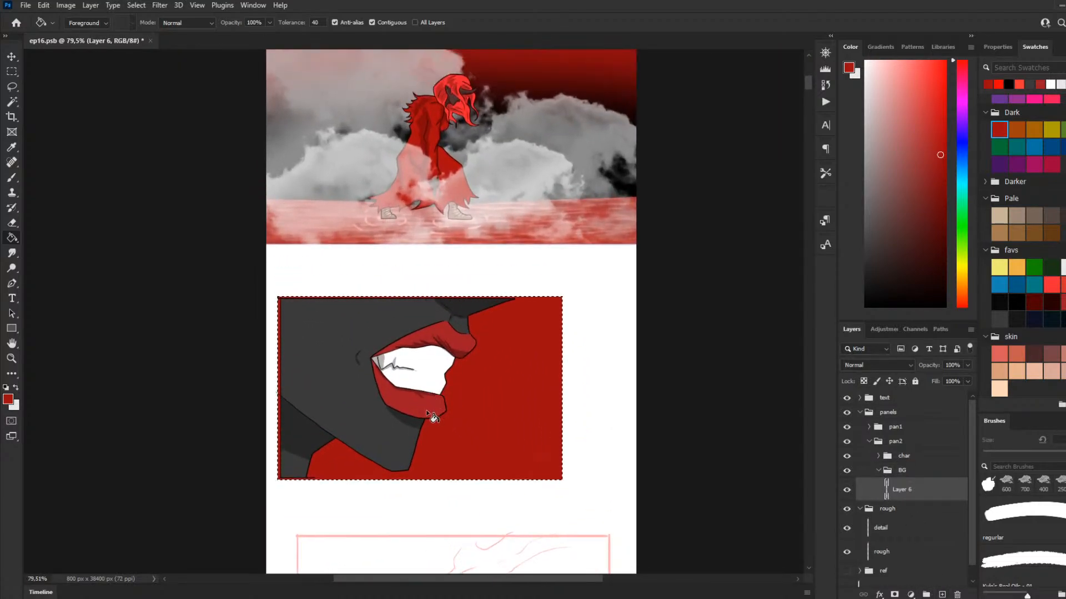
scroll(438, 361, "up", 4)
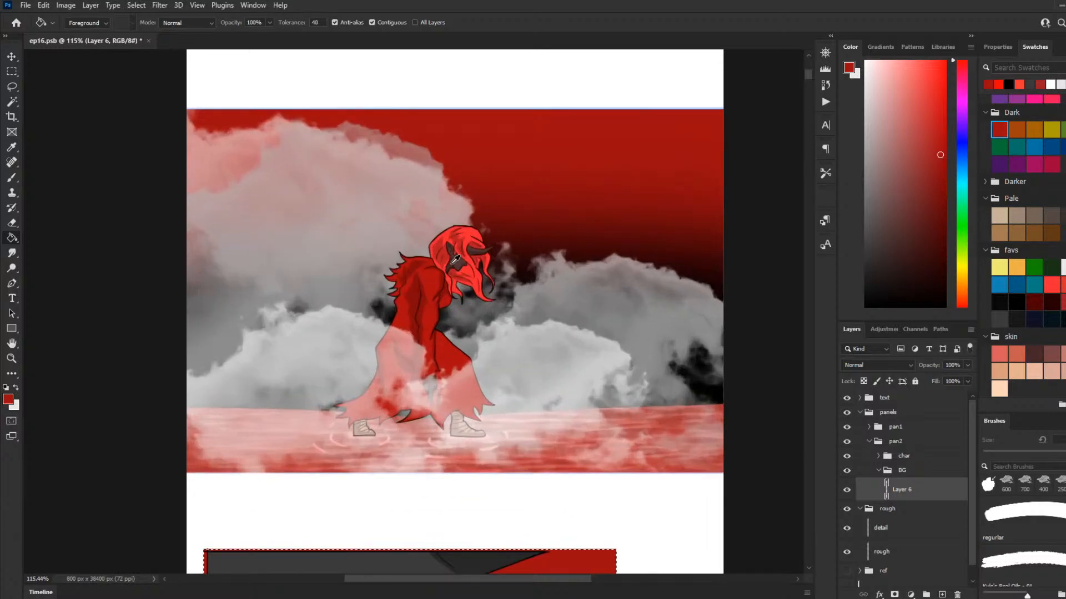
scroll(460, 270, "up", 3)
scroll(590, 387, "down", 3)
scroll(507, 364, "down", 3)
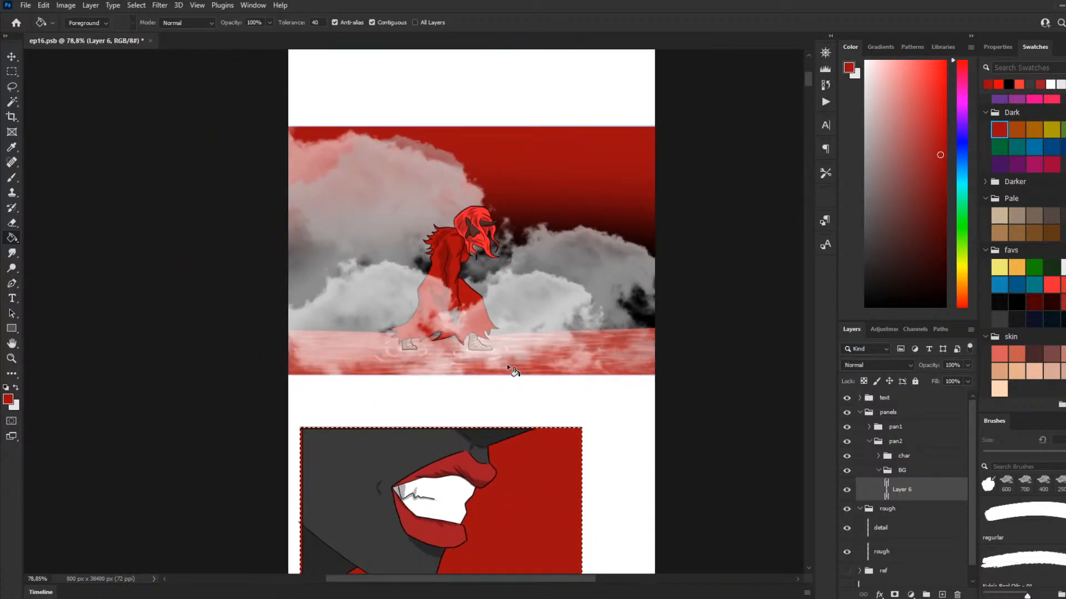
scroll(507, 389, "down", 5)
scroll(454, 460, "up", 5)
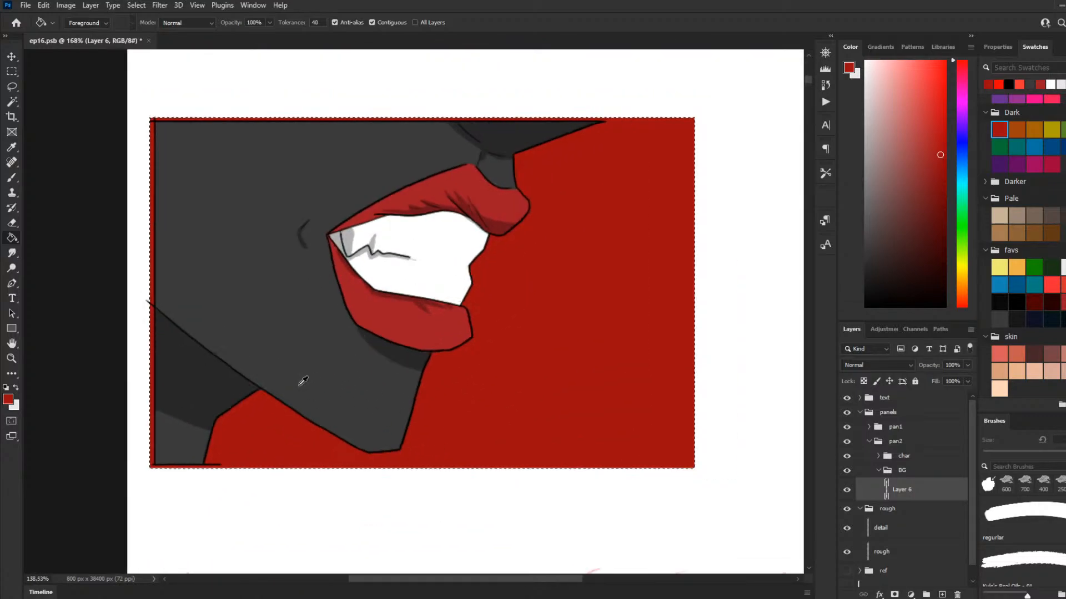
Step: Darken the lower part of the red background into black with a 500 px Soft Round brush
key("b")
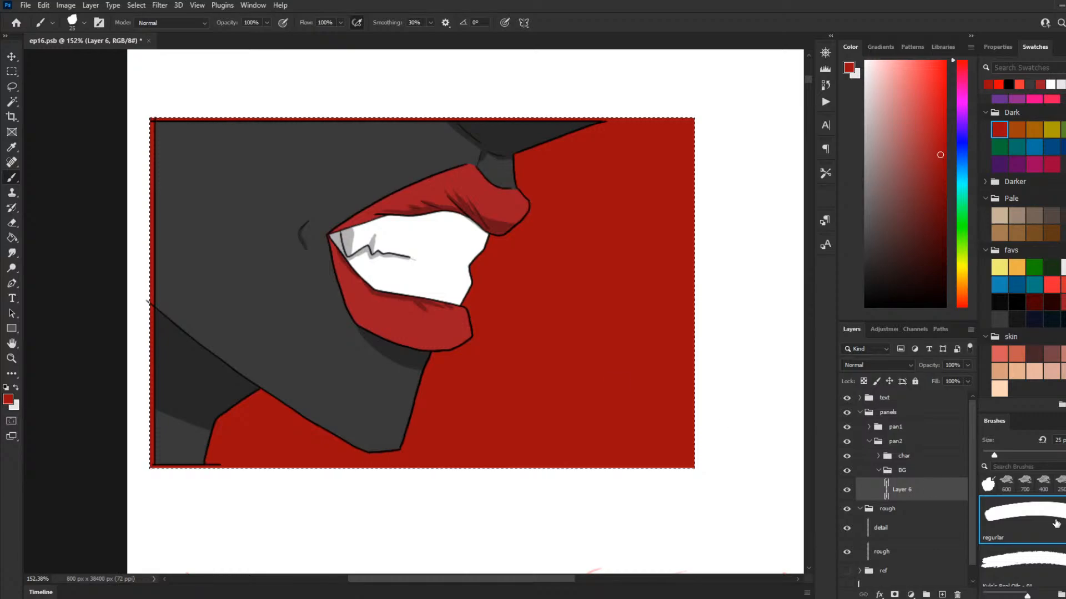
scroll(1049, 533, "up", 1)
left_click(1048, 538)
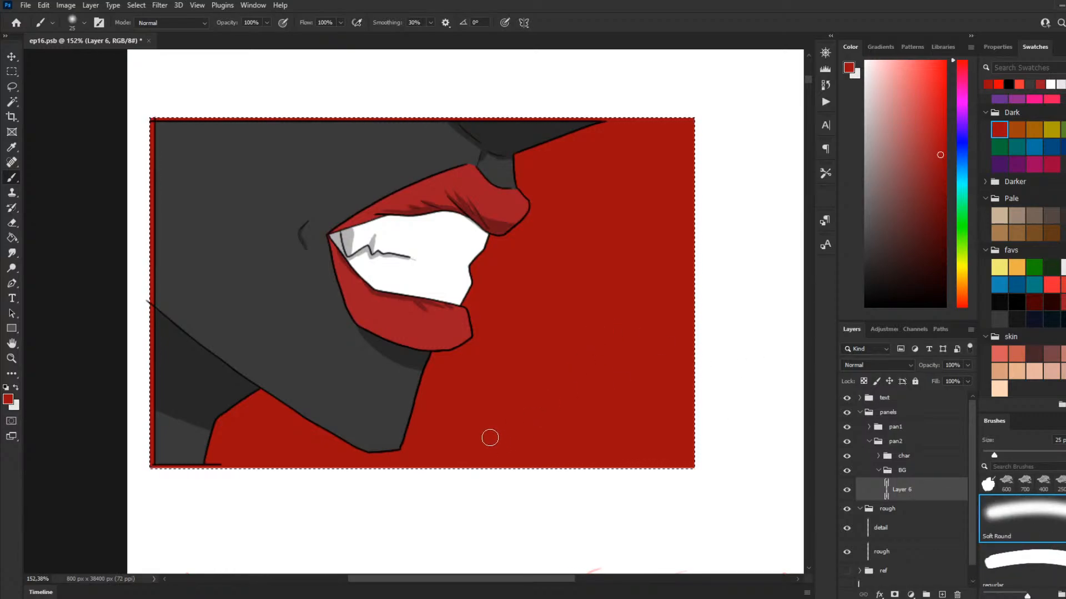
key("bracketright")
key("bracketright")
key("bracketright")
key("bracketright")
key("bracketright")
key("bracketright")
key("bracketright")
key("bracketright")
key("bracketright")
key("bracketright")
key("bracketright")
key("bracketright")
key("bracketright")
key("bracketright")
key("bracketright")
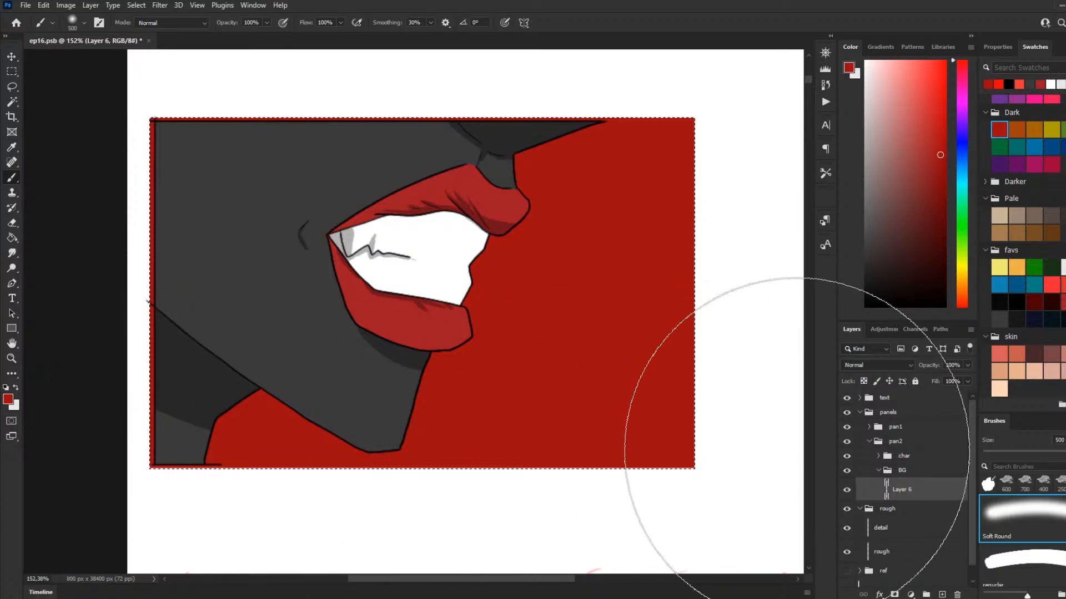
left_click(889, 271)
left_click_drag(889, 271, 865, 306)
left_click_drag(566, 457, 11, 528)
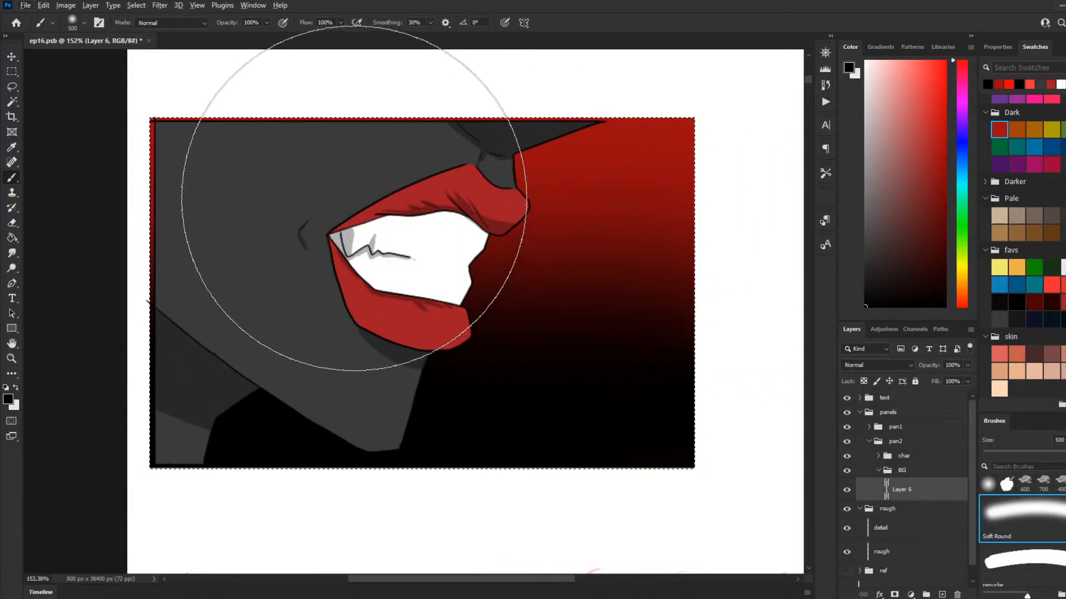
Step: Paint a light red ground band across the panel's lower edge with the regular brush at 175 px, redoing it slightly taller
scroll(488, 294, "down", 2, "alt")
scroll(382, 288, "down", 2, "alt")
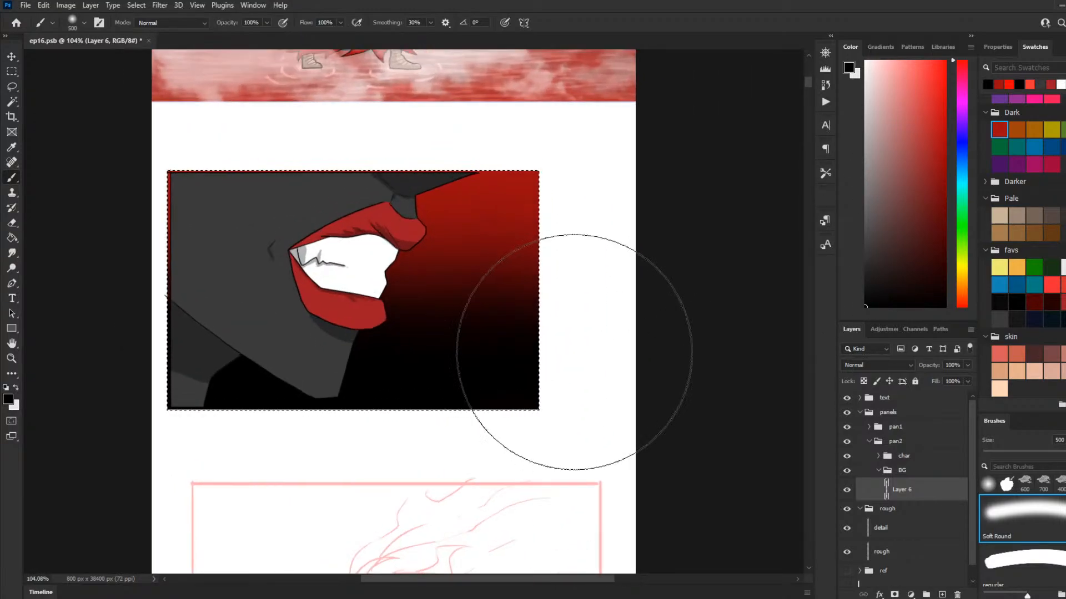
left_click(1061, 577)
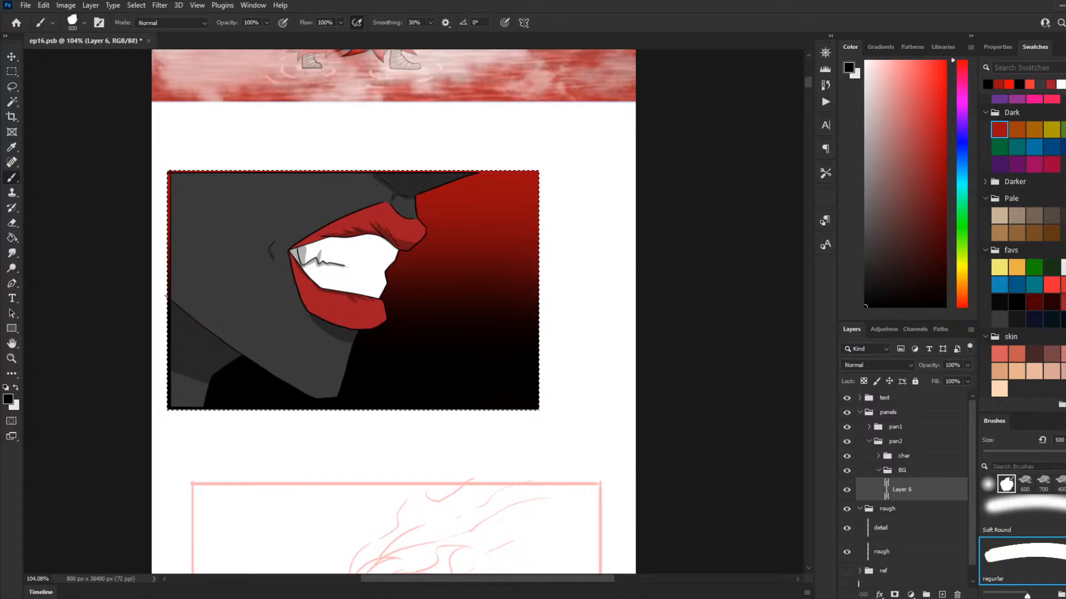
left_click(1062, 302)
key("bracketleft")
key("bracketleft")
key("bracketleft")
key("bracketleft")
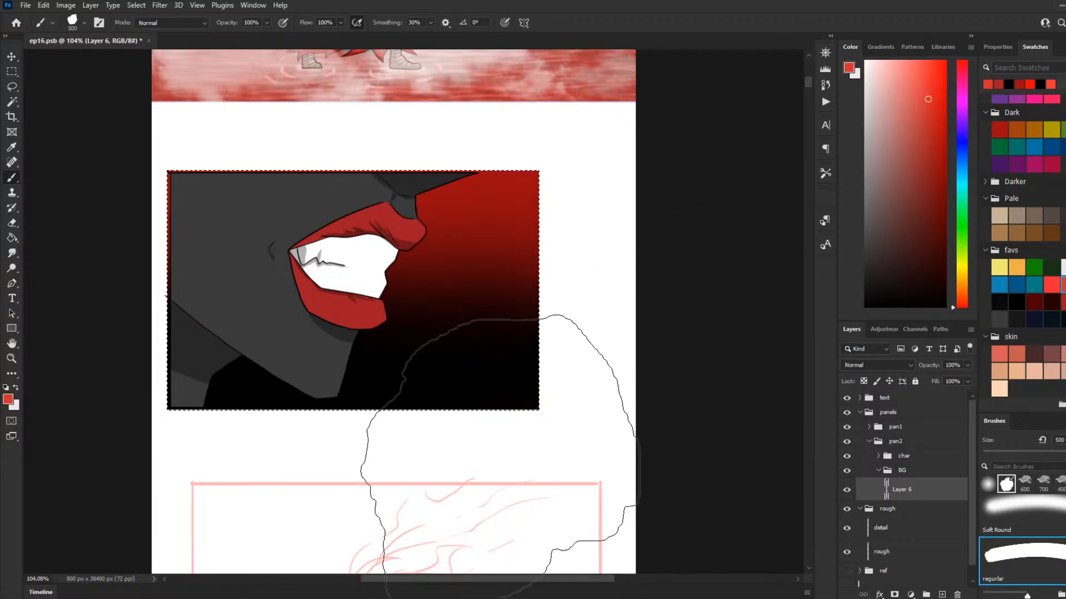
key("bracketleft")
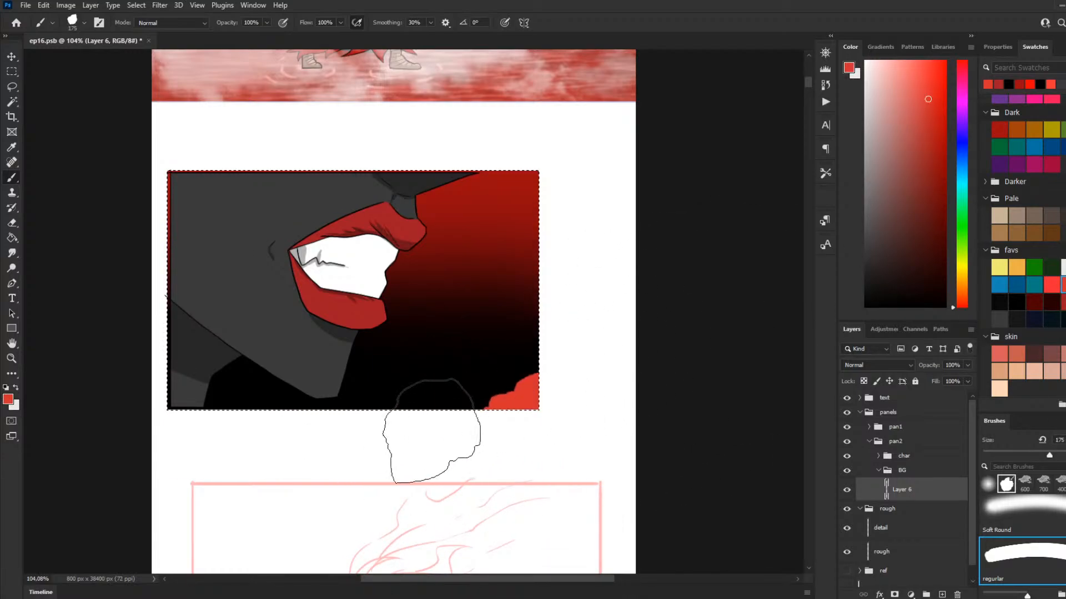
left_click_drag(555, 422, 42, 425)
left_click_drag(351, 420, 805, 416)
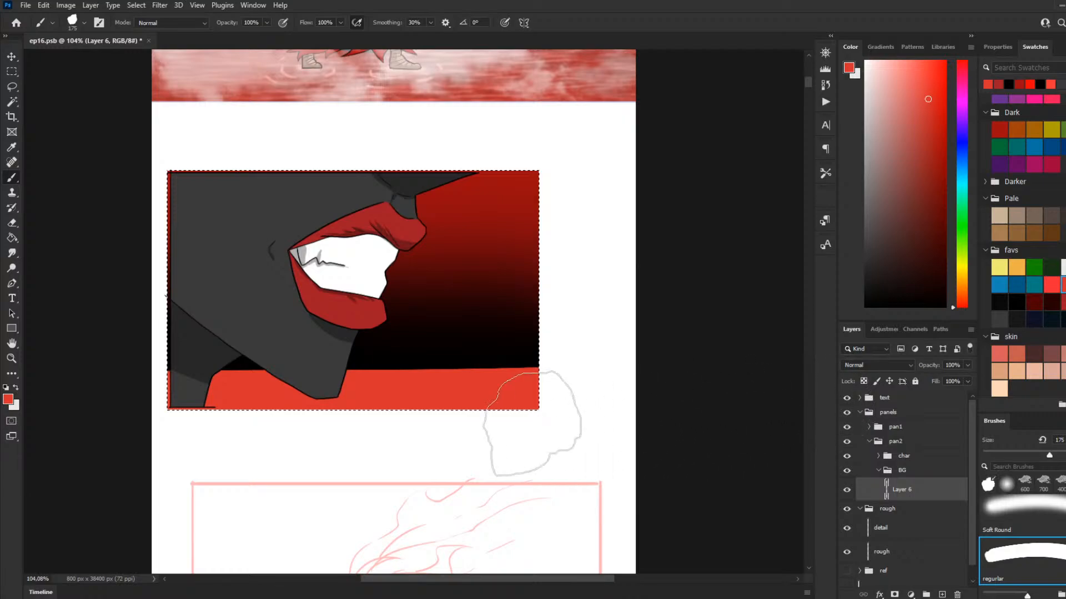
key("ctrl+z")
left_click_drag(595, 401, 162, 411)
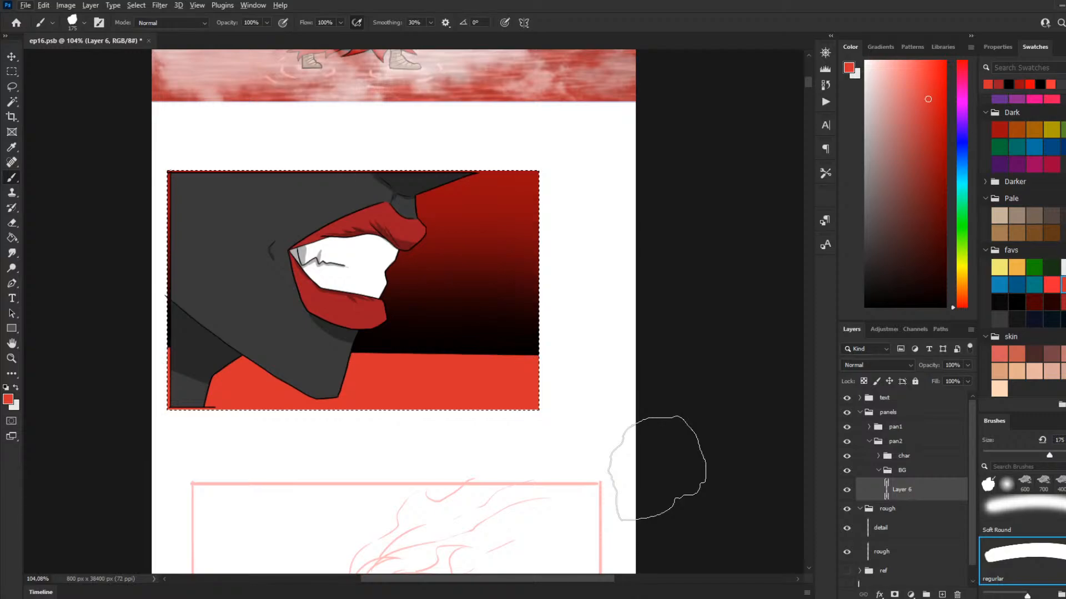
Step: Select the light red ground band with the Magic Wand
scroll(286, 393, "up", 1)
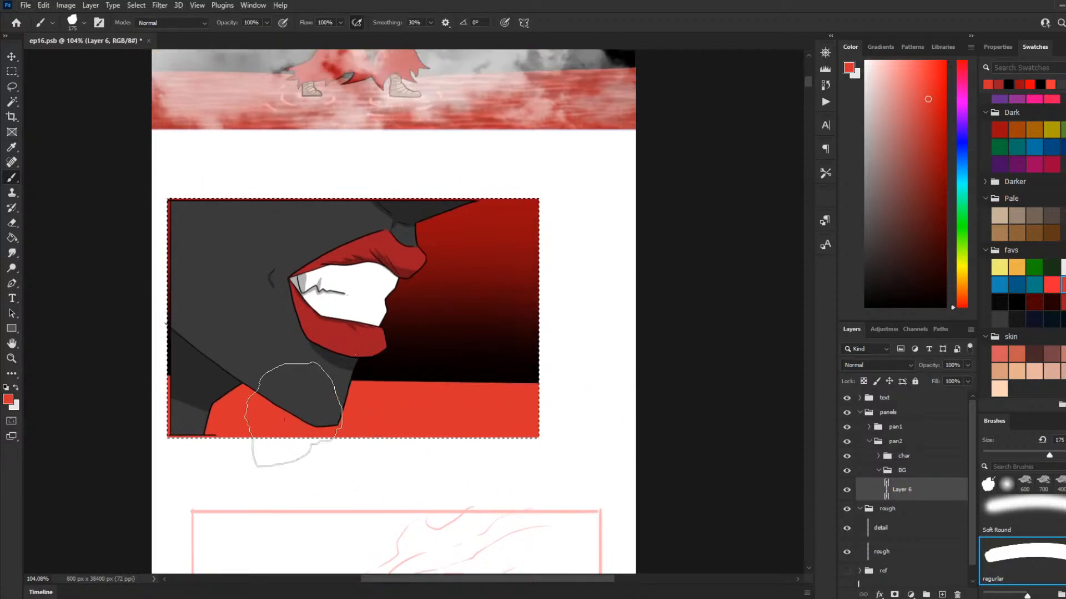
scroll(253, 411, "up", 3)
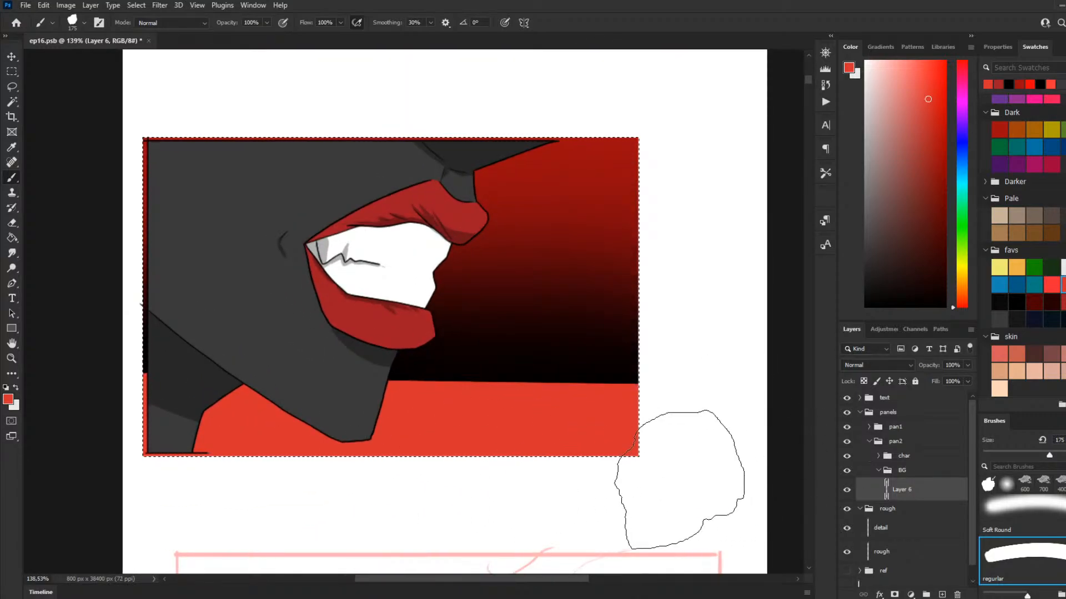
key("w")
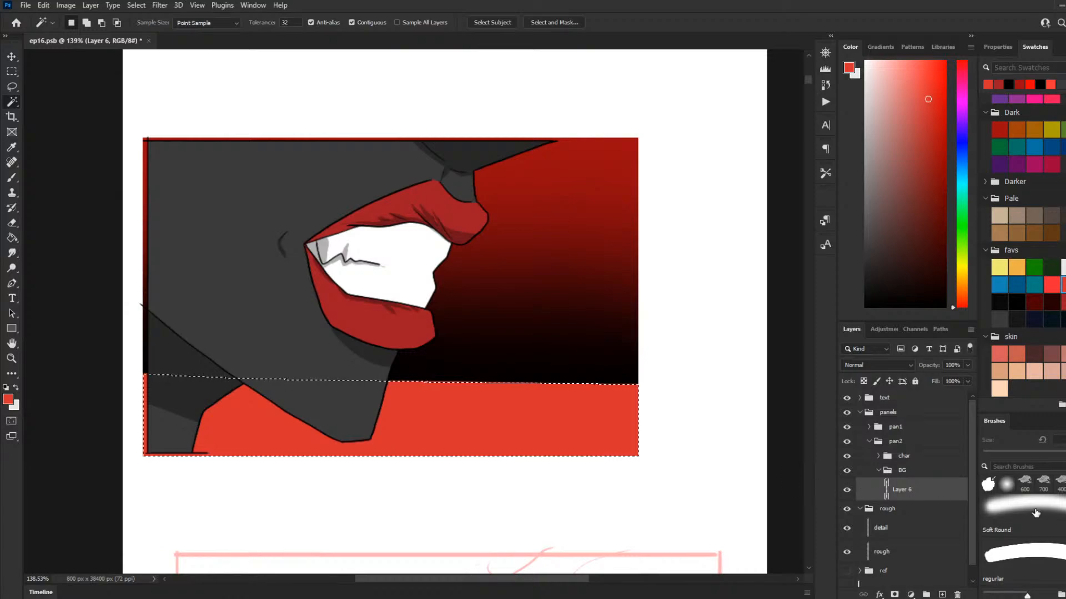
Step: Look through the brush library's sets for a texture suited to the selected ground band
scroll(1035, 513, "up", 2)
scroll(1049, 566, "down", 3)
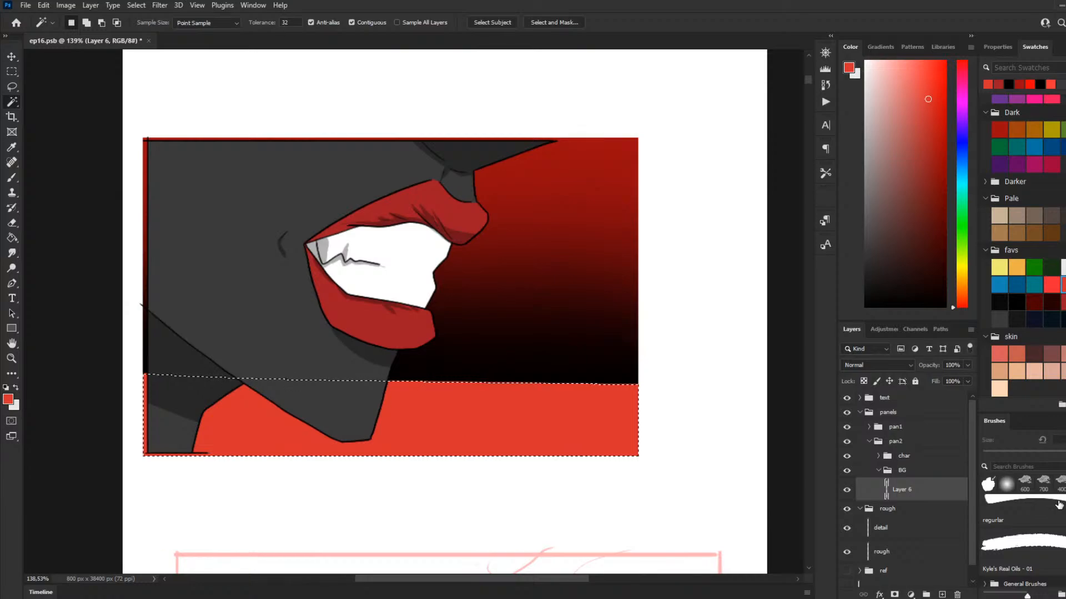
key("b")
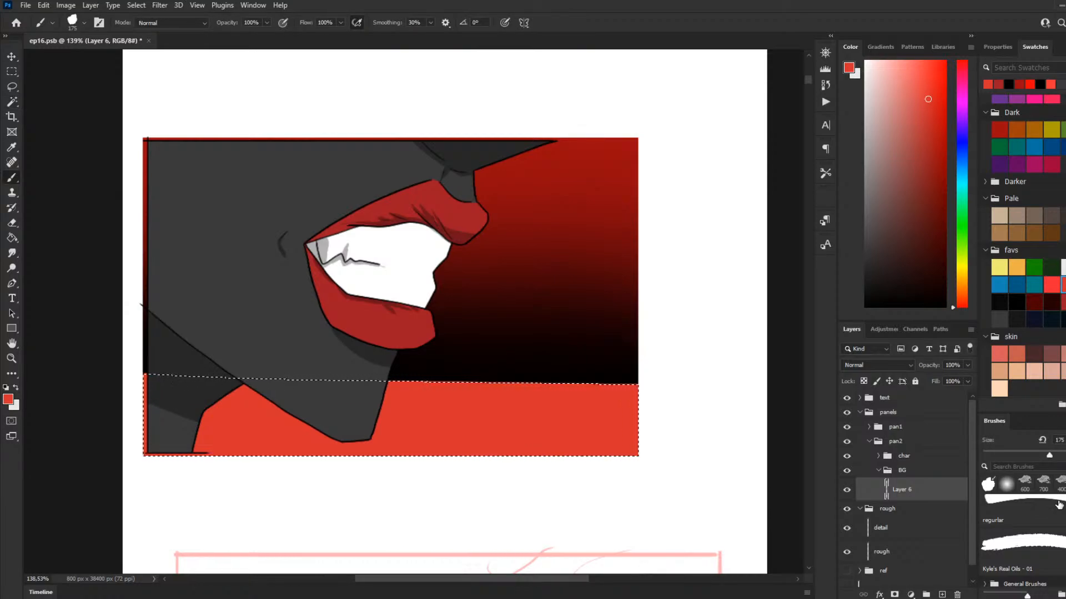
key("w")
scroll(1049, 516, "up", 3)
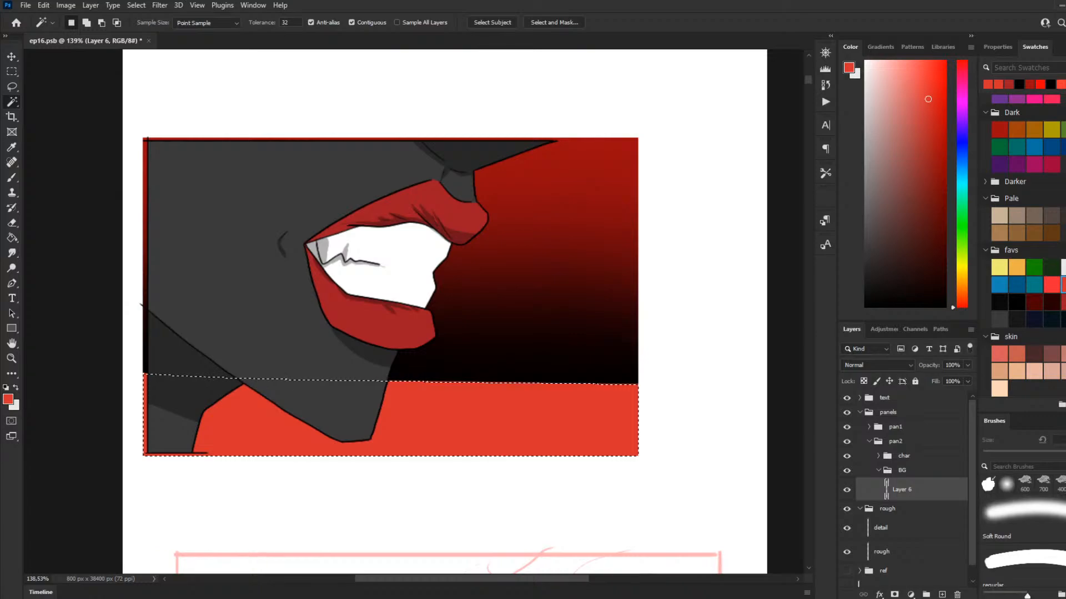
scroll(1024, 533, "down", 4)
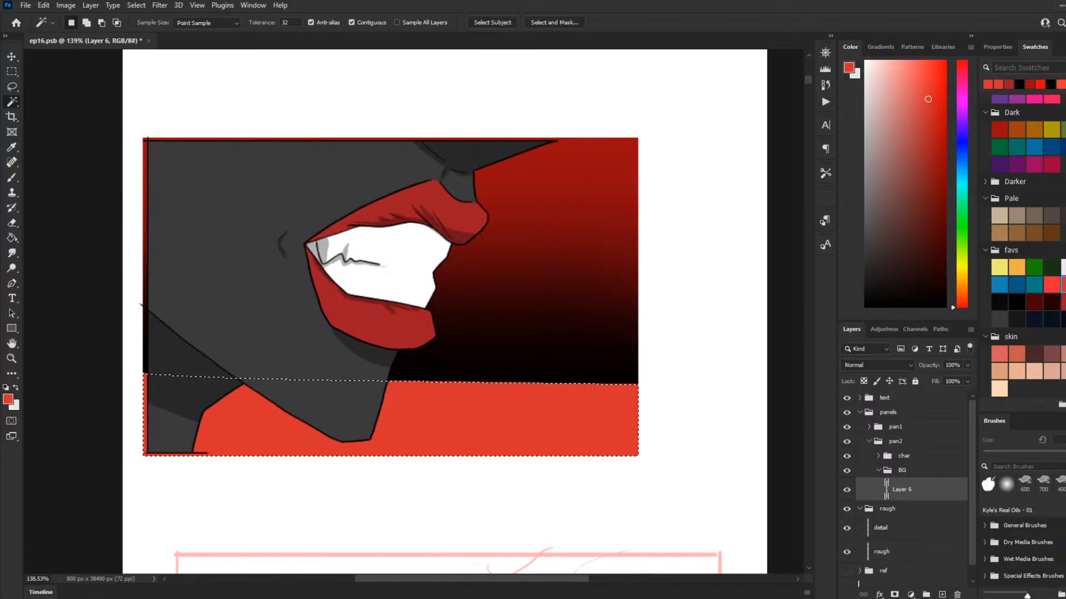
scroll(1024, 533, "down", 5)
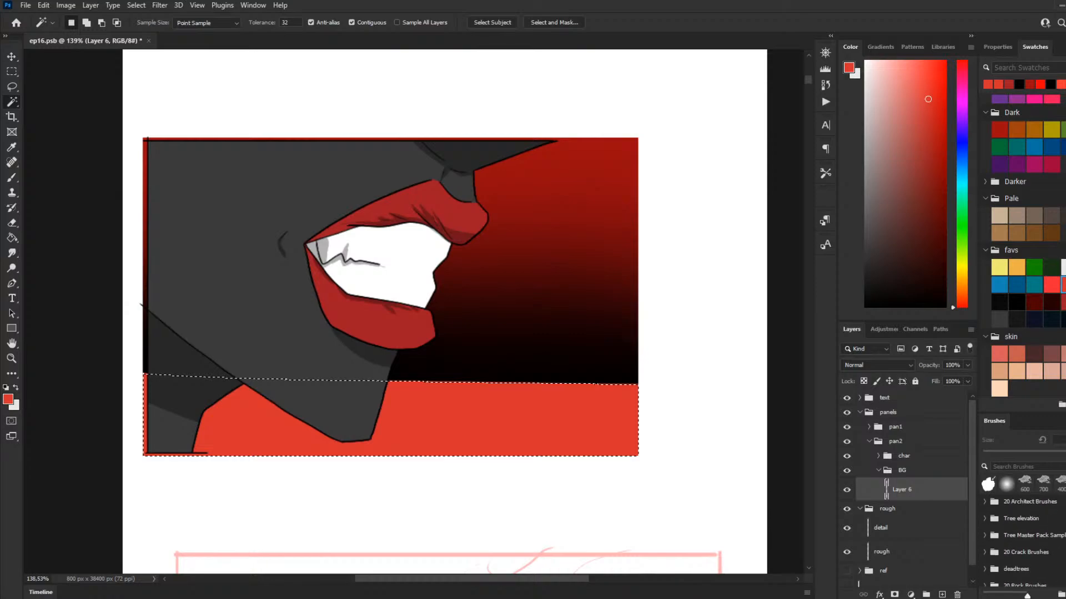
scroll(1024, 532, "up", 2)
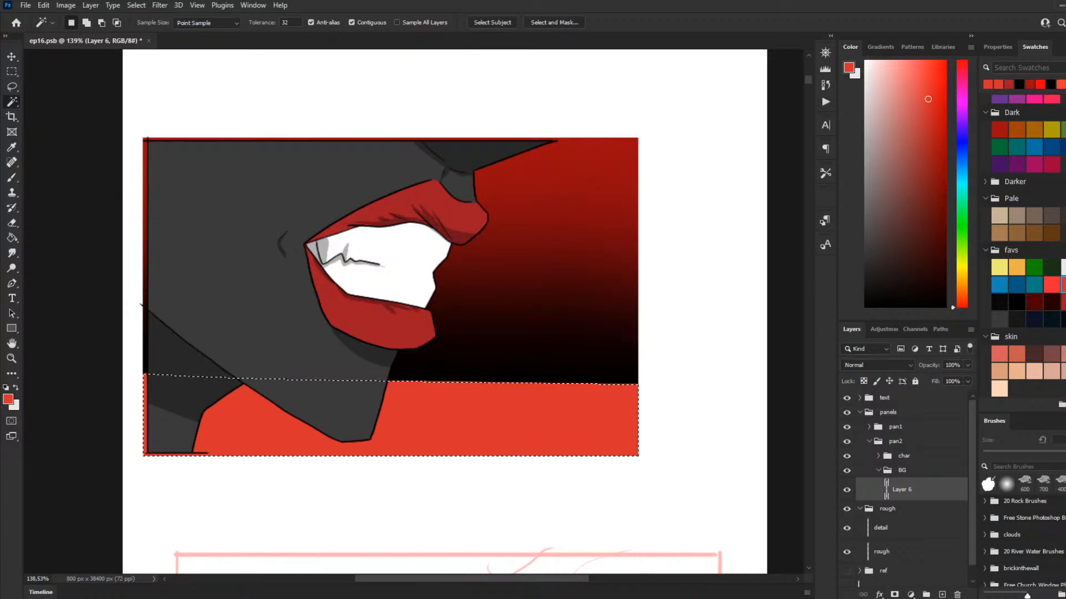
scroll(1024, 533, "down", 2)
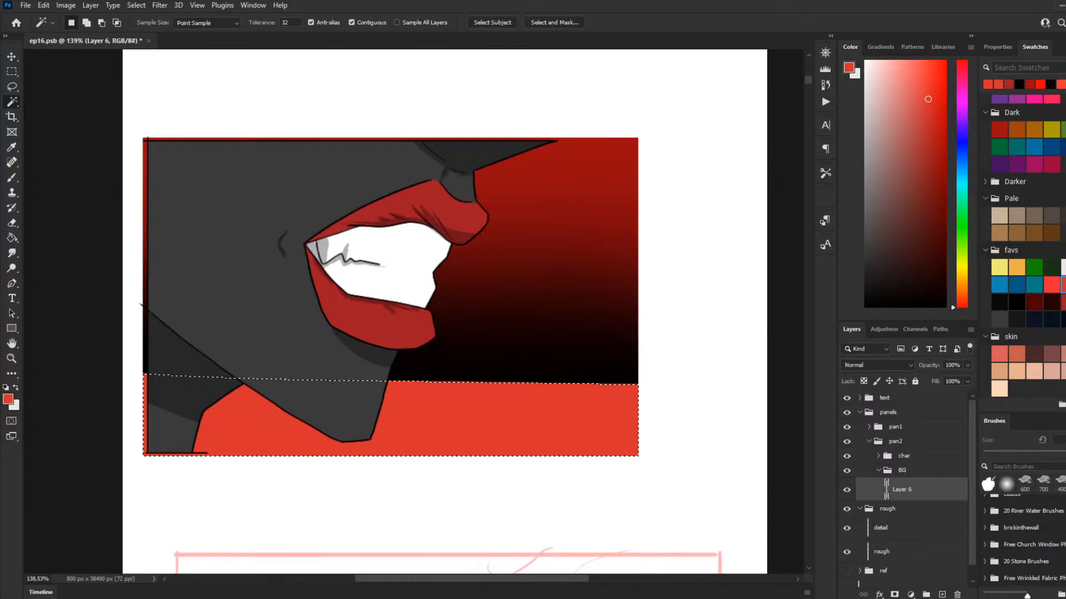
scroll(1024, 533, "up", 2)
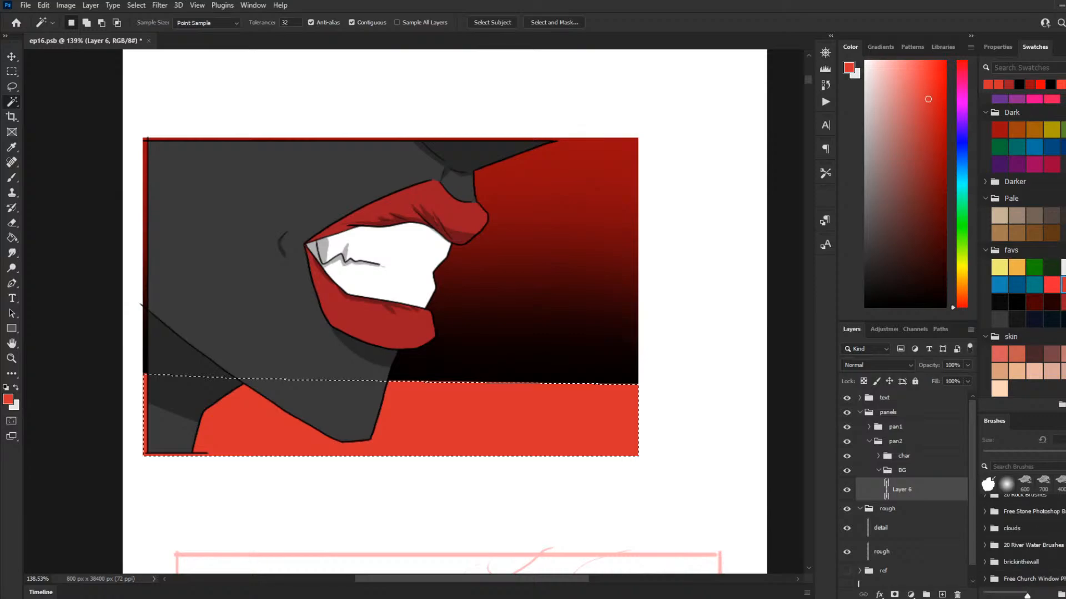
scroll(1024, 533, "up", 5)
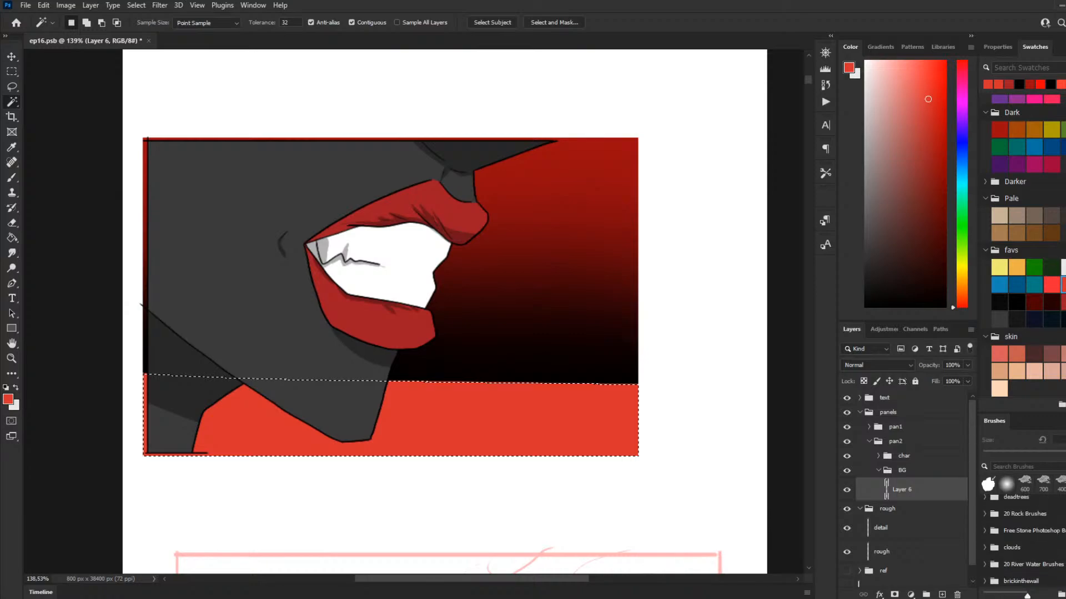
scroll(1024, 533, "up", 1)
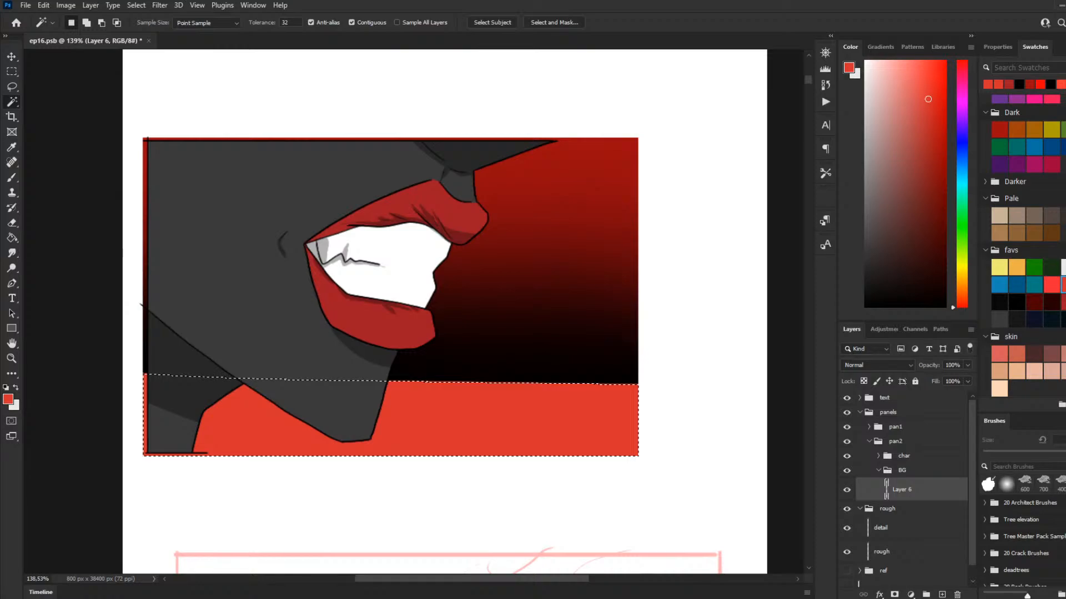
scroll(1024, 533, "up", 2)
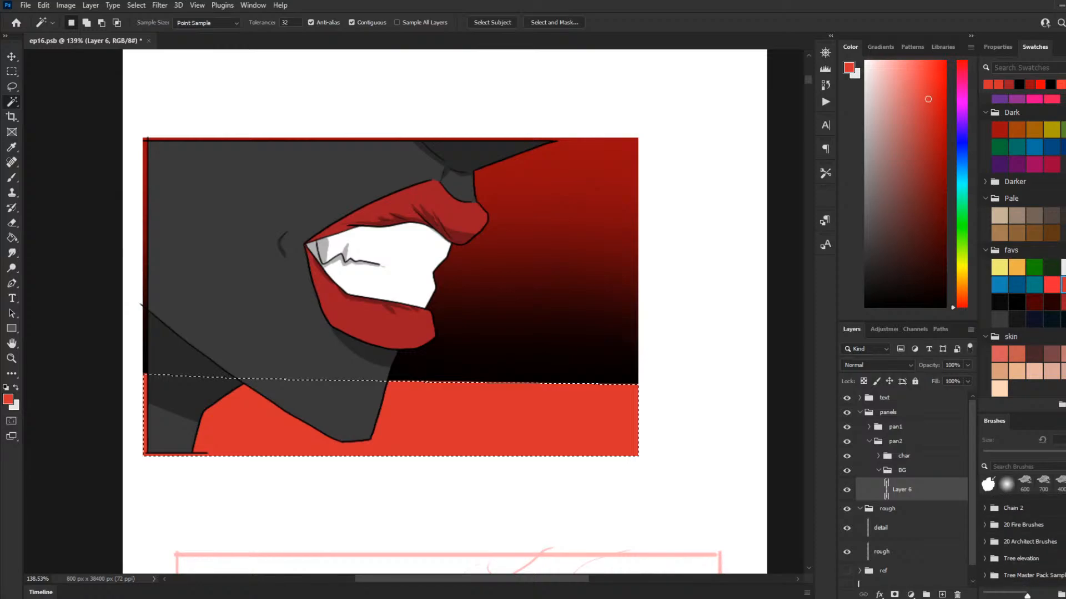
scroll(1024, 533, "up", 7)
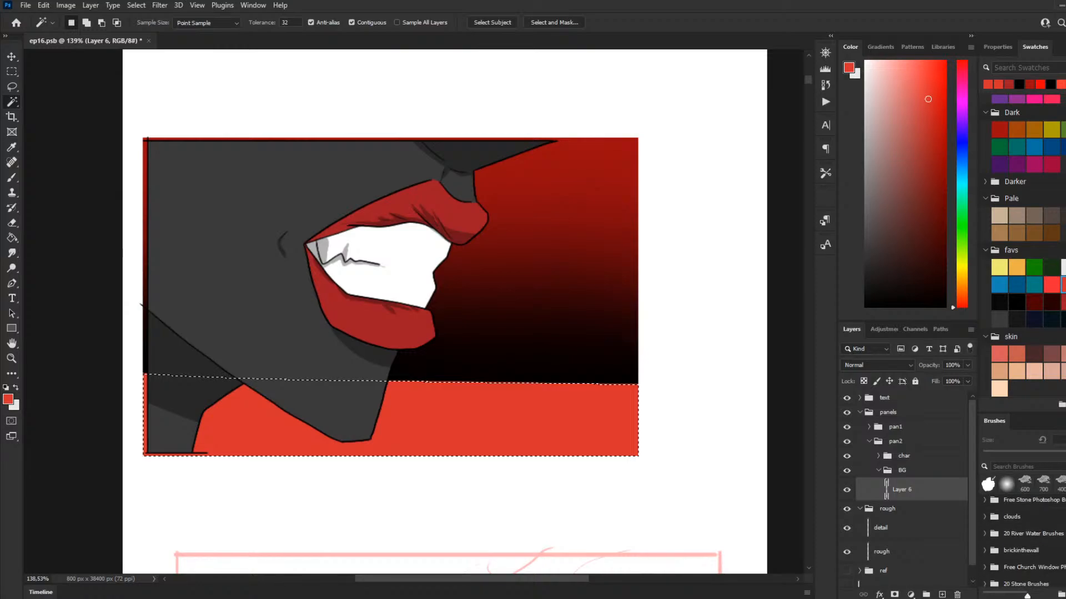
scroll(1024, 532, "up", 3)
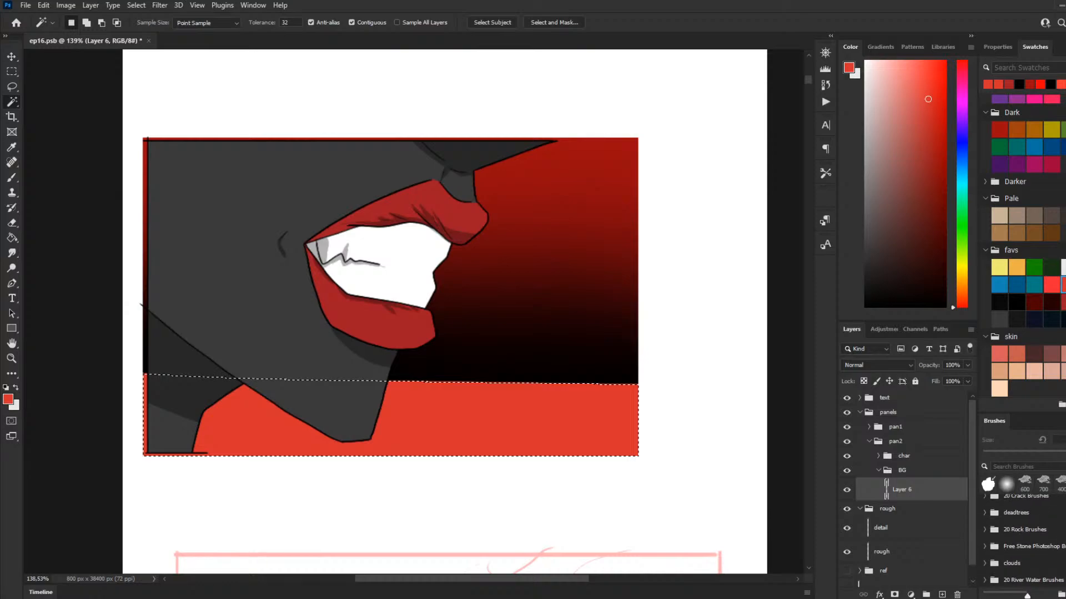
scroll(1024, 533, "down", 1)
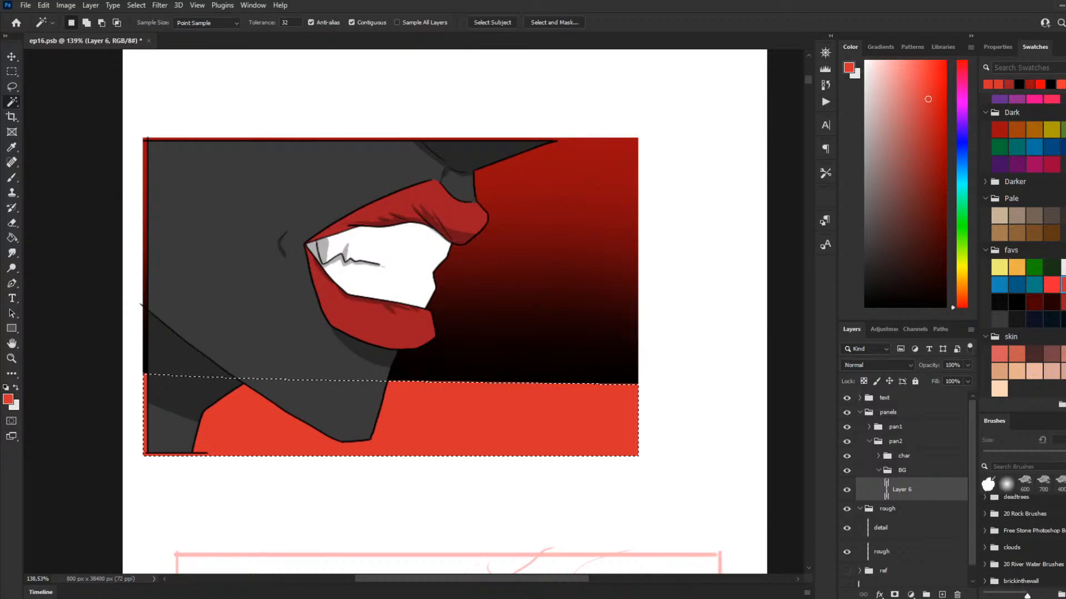
scroll(987, 558, "down", 1)
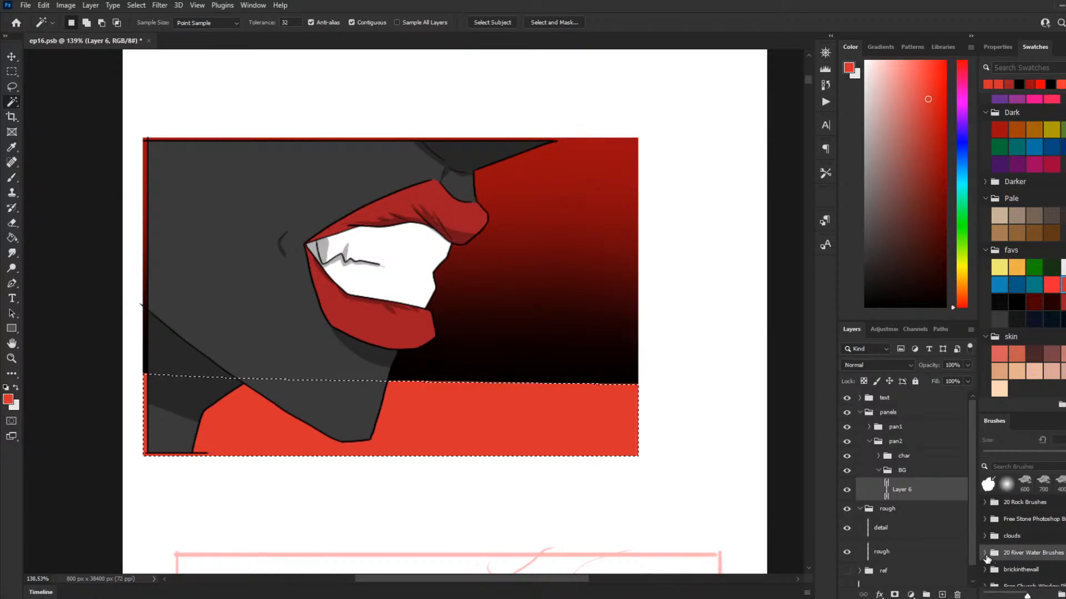
Step: Open the 20 River Water Brushes set and choose the Water Texture 14 brush
left_click(986, 553)
scroll(993, 549, "down", 4)
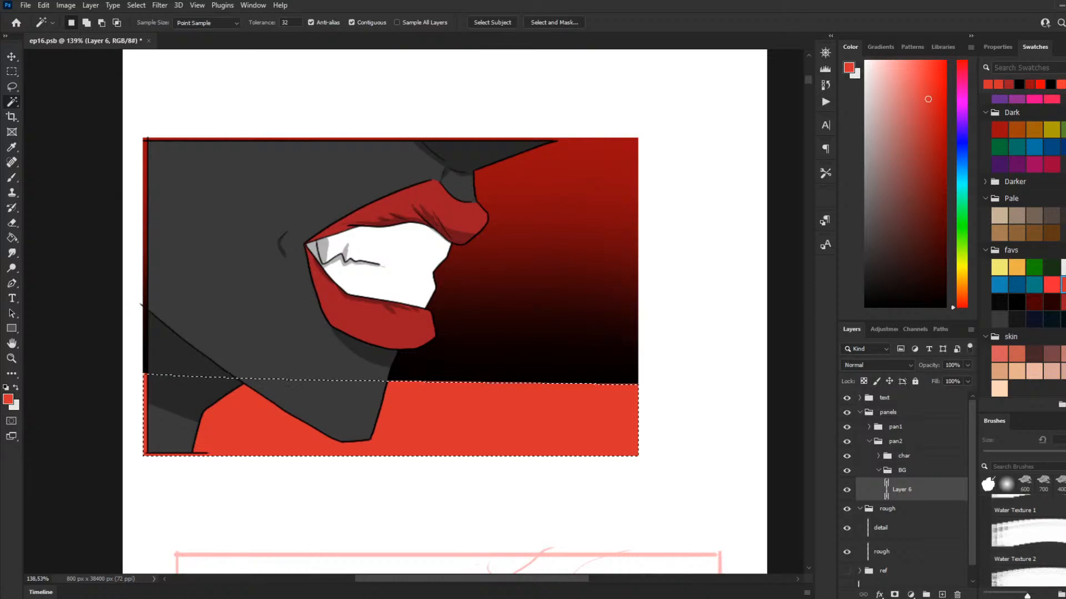
scroll(1027, 542, "down", 12)
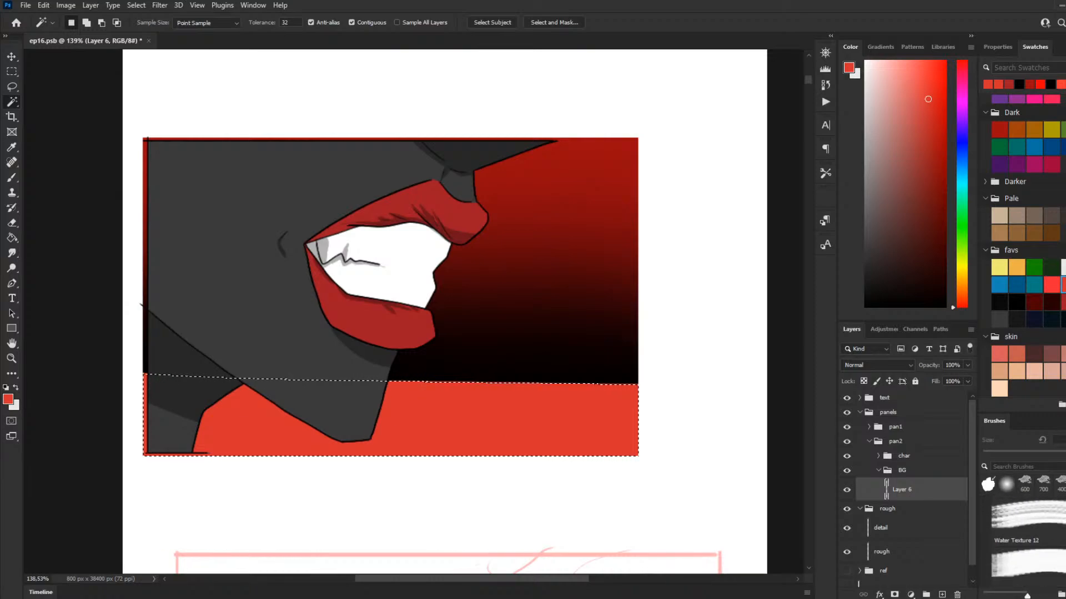
left_click(1027, 558)
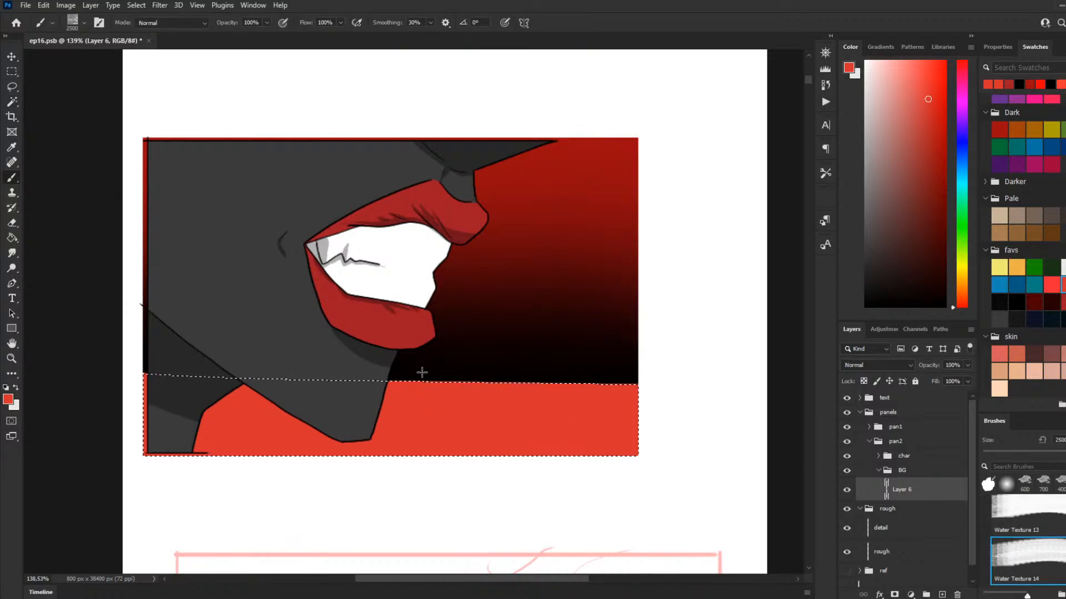
Step: Size the water texture brush to 700 px and reset the painting colours to black over white
key("bracketleft")
key("bracketleft")
key("bracketleft")
key("bracketleft")
key("bracketleft")
key("bracketleft")
key("bracketleft")
key("bracketleft")
key("bracketleft")
key("bracketleft")
key("bracketleft")
key("bracketleft")
key("bracketleft")
key("bracketleft")
key("bracketleft")
key("bracketleft")
key("bracketleft")
key("bracketleft")
key("bracketleft")
key("bracketleft")
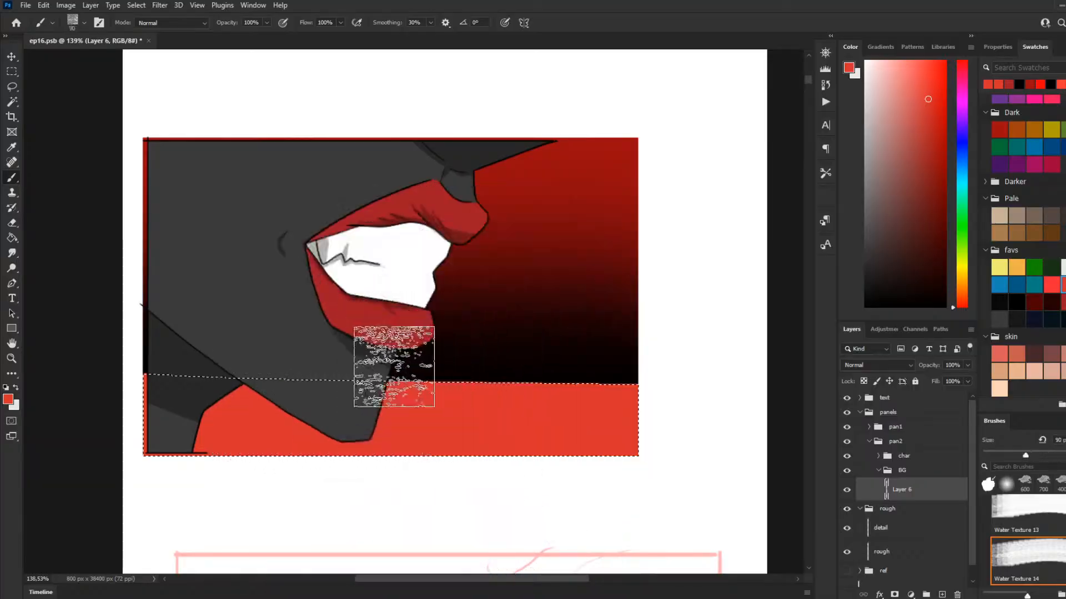
key("bracketright")
key("bracketright")
key("bracketright")
key("bracketright")
key("bracketright")
key("bracketright")
key("bracketright")
key("bracketright")
key("bracketright")
key("bracketright")
key("bracketright")
key("bracketright")
key("bracketright")
key("bracketright")
key("bracketright")
key("bracketright")
key("bracketright")
key("bracketright")
key("bracketright")
key("bracketright")
key("bracketright")
key("bracketright")
key("bracketright")
key("bracketright")
key("bracketright")
key("bracketright")
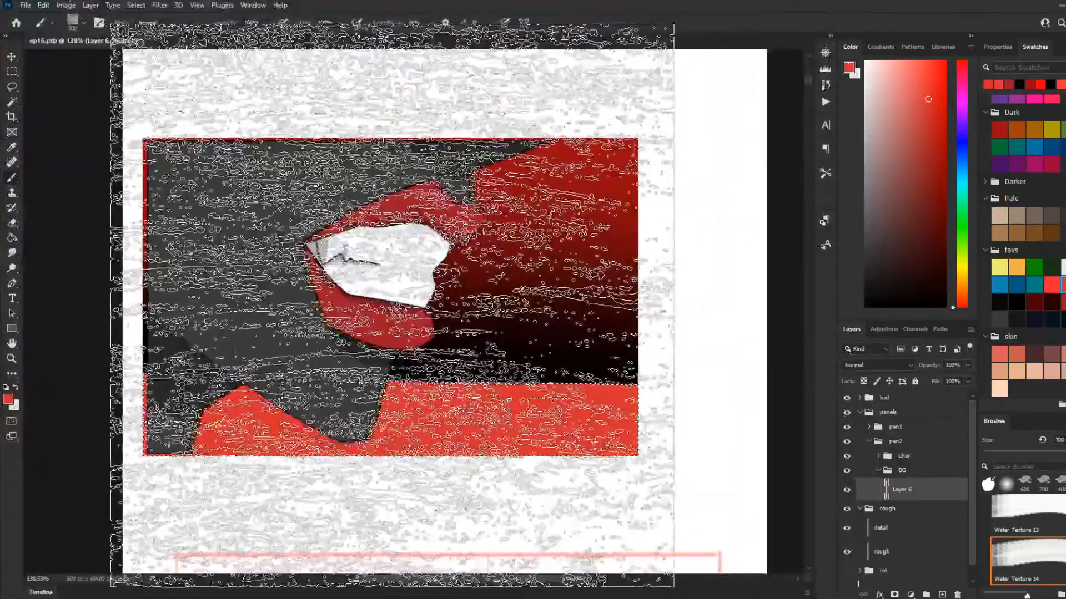
key("bracketleft")
key("bracketleft")
key("bracketleft")
key("bracketleft")
key("d")
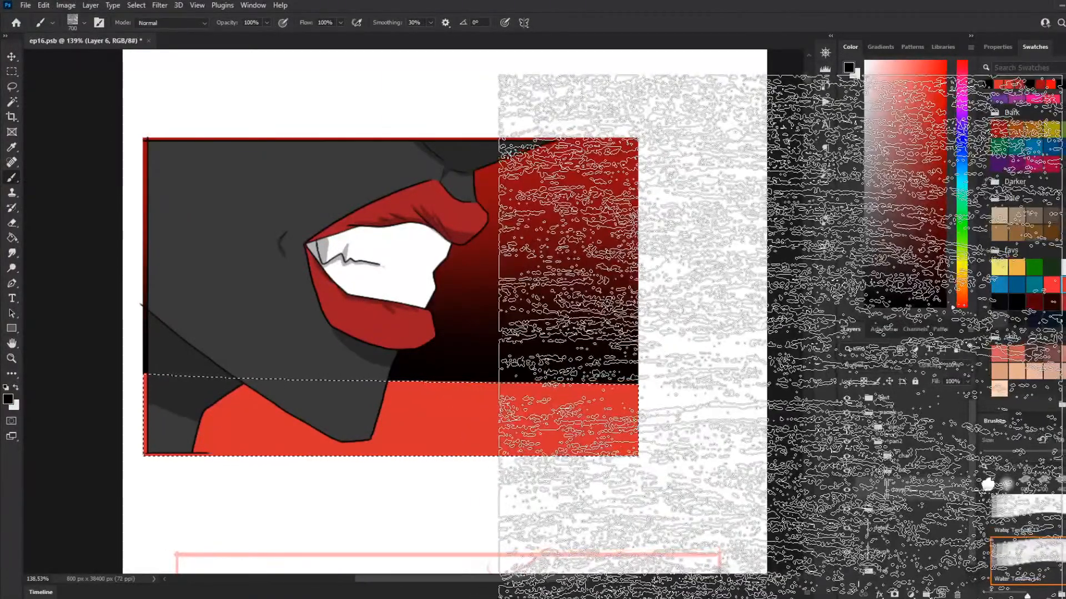
Step: Try a black stamp of the Water Texture 15 brush at 700 px on the selected ground band, and undo it
key("period")
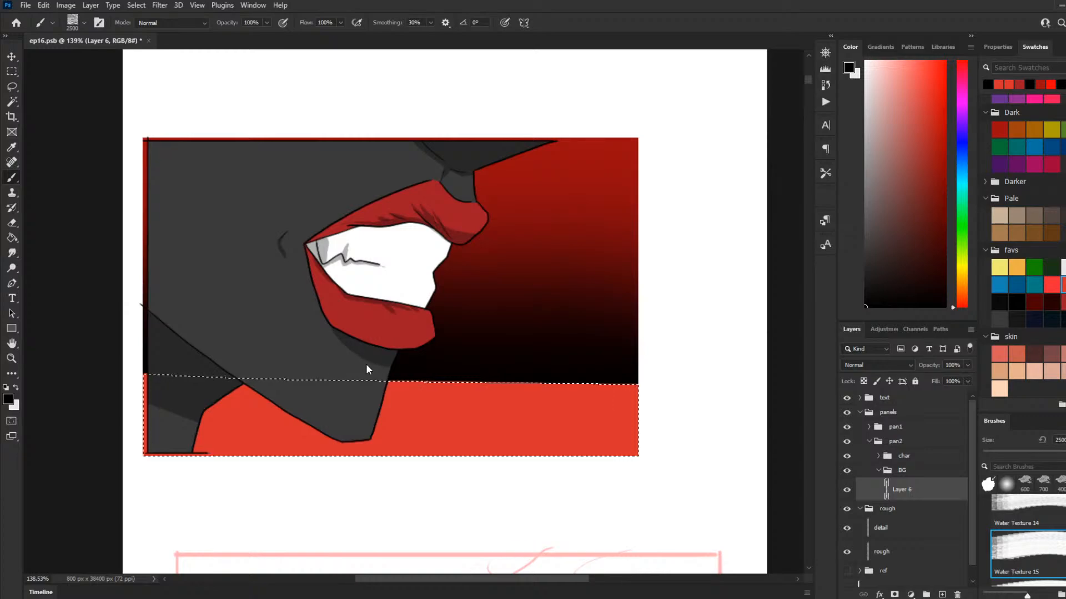
key("bracketleft")
key("bracketright")
key("bracketright")
key("bracketright")
key("bracketright")
key("bracketright")
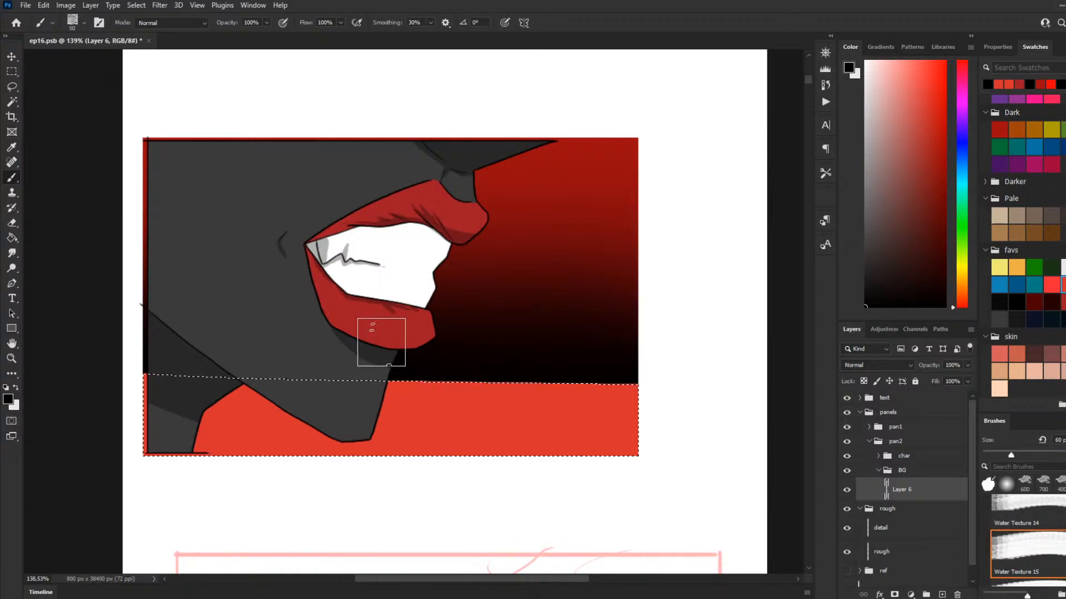
key("bracketright")
key("bracketright")
key("bracketright")
key("bracketright")
key("bracketright")
key("bracketright")
key("bracketright")
key("bracketright")
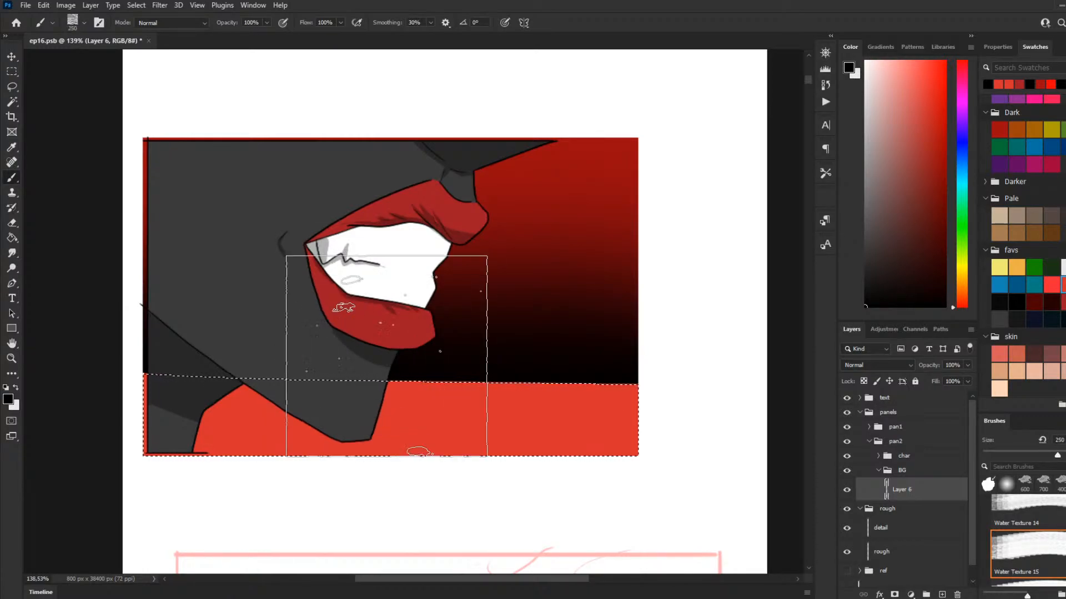
left_click(389, 315)
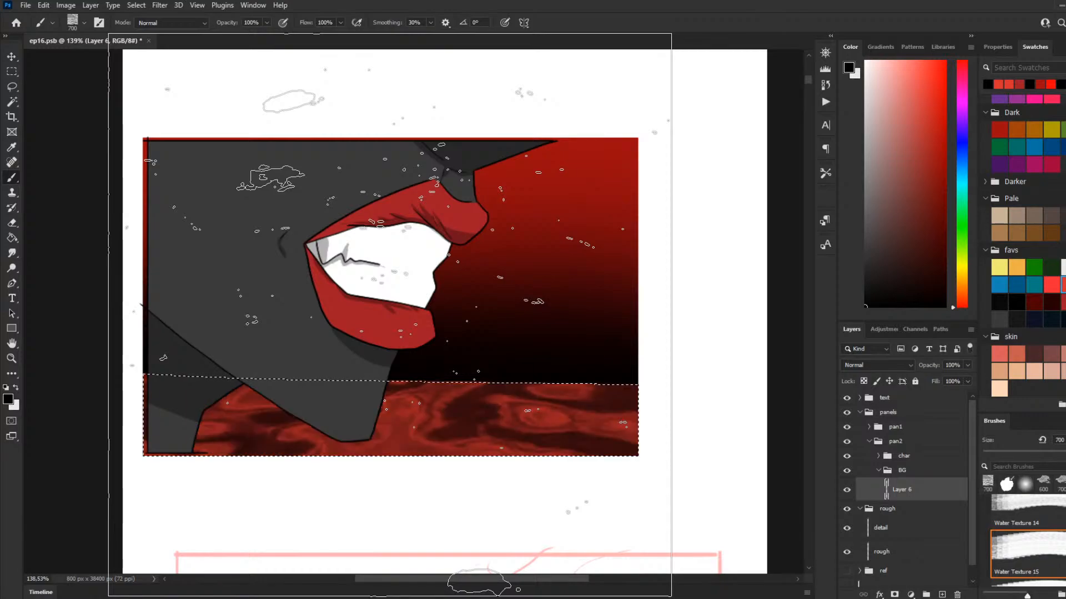
key("ctrl+z")
Step: Try a black stamp of the Water Texture 17 brush at 700 px on the ground band, and undo it
scroll(1030, 549, "down", 2)
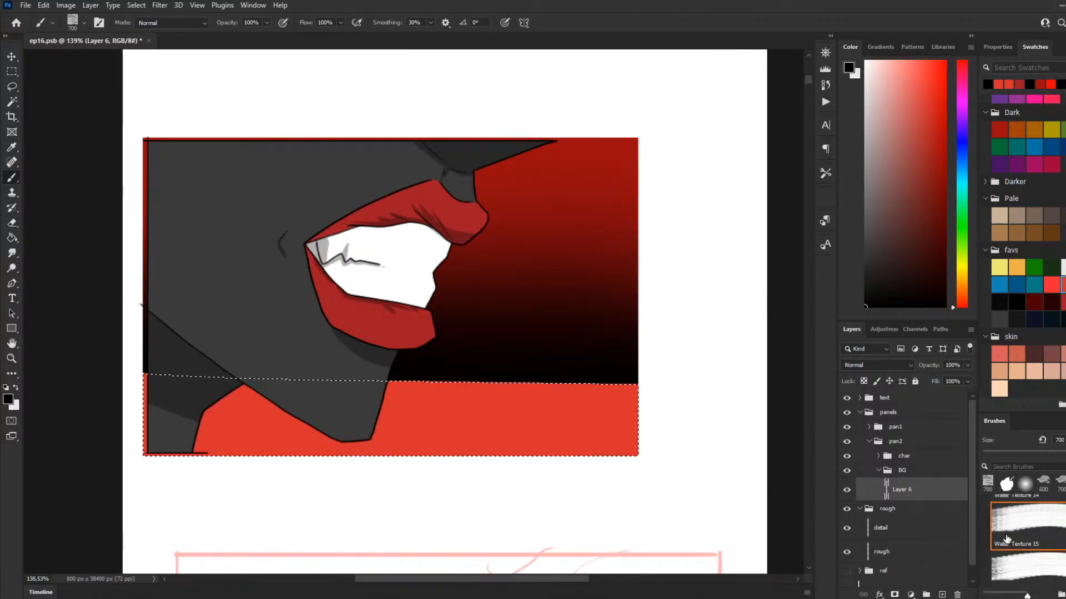
left_click(1033, 570)
scroll(1031, 555, "down", 1)
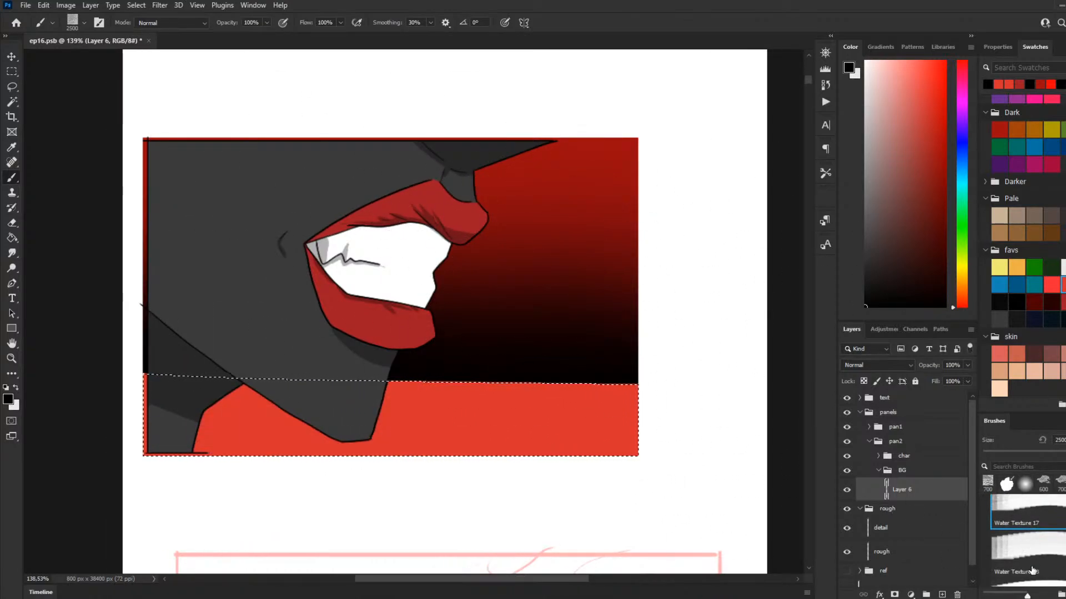
key("bracketleft")
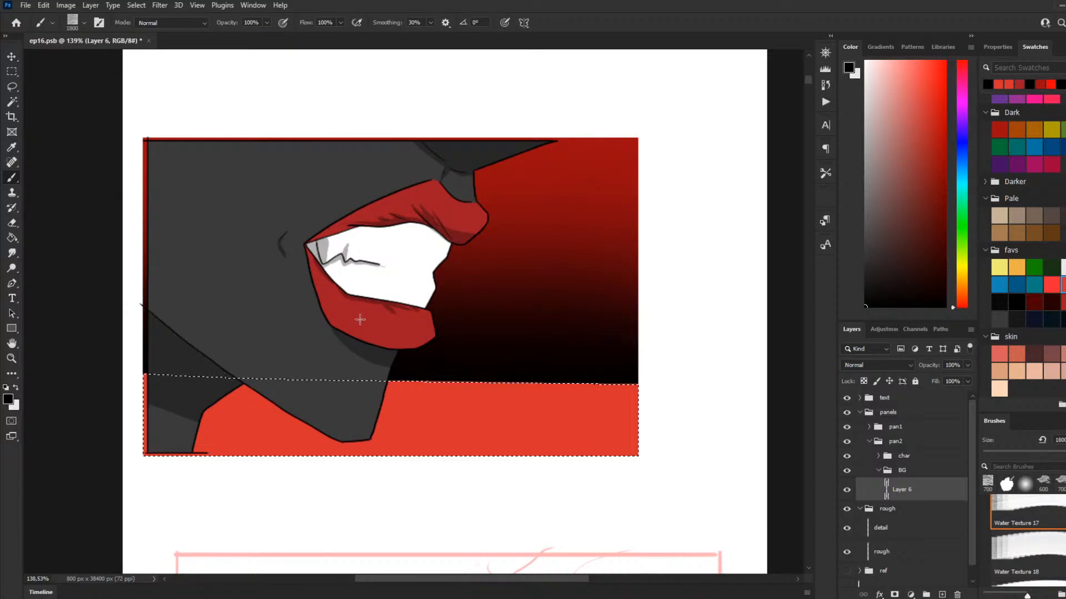
key("bracketleft")
key("bracketleft")
key("bracketleft")
key("bracketleft")
key("bracketleft")
key("bracketleft")
key("bracketleft")
key("bracketleft")
key("bracketleft")
key("bracketleft")
key("bracketleft")
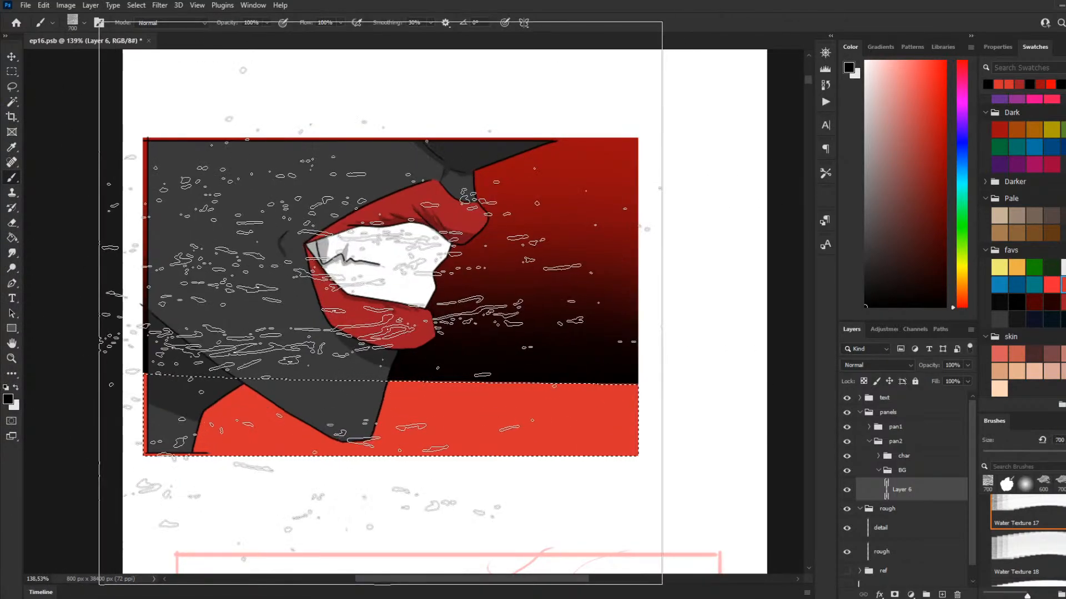
left_click(380, 303)
key("ctrl+z")
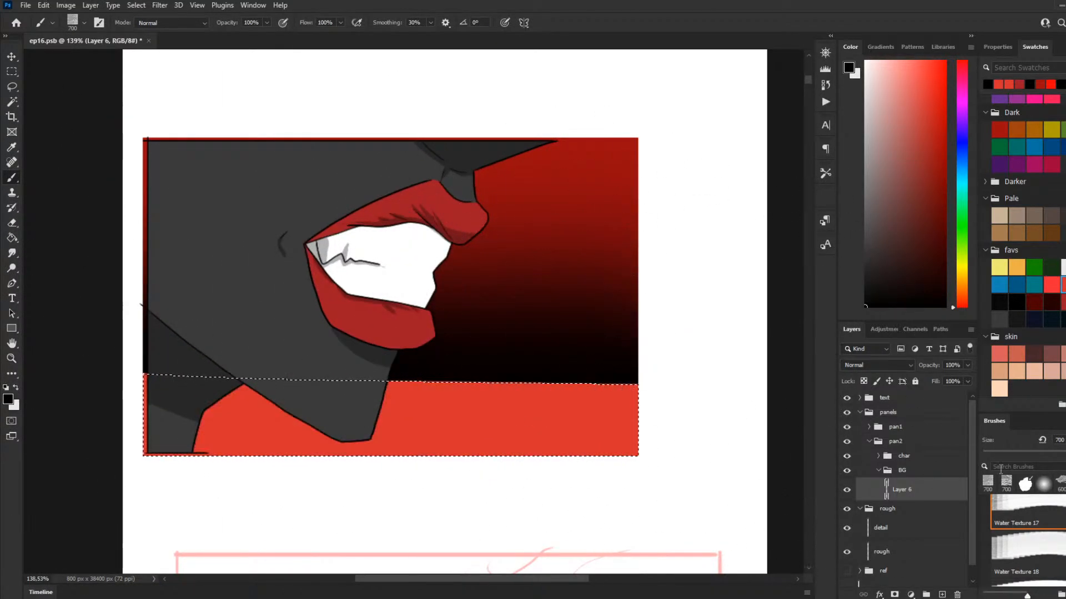
Step: Try a black stamp of the Water Texture 20 brush at 800 px on the ground band, and undo it
scroll(1021, 521, "down", 3)
left_click(1032, 541)
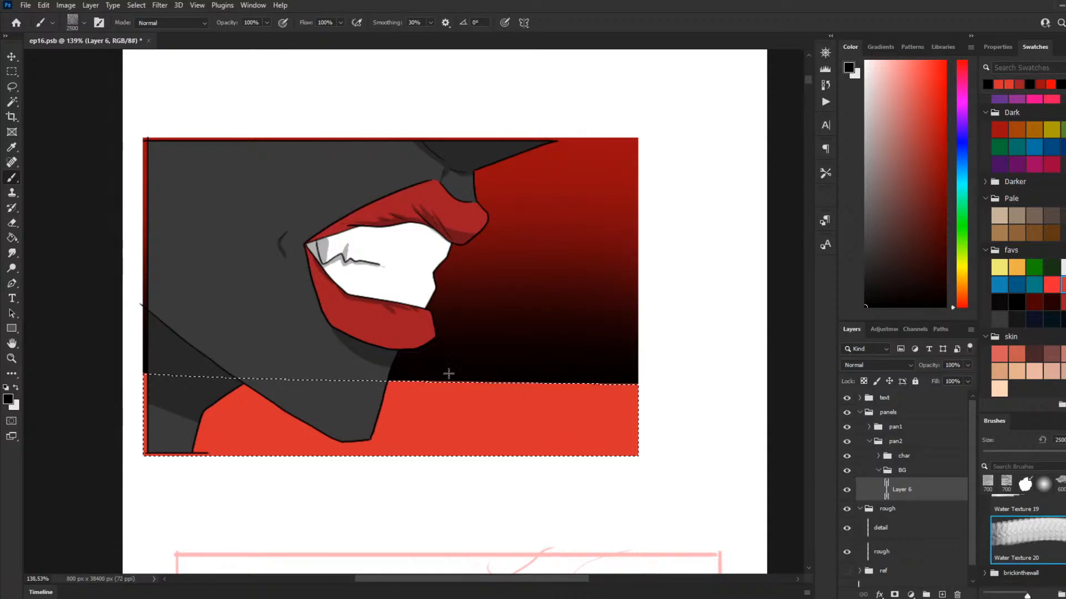
key("bracketleft")
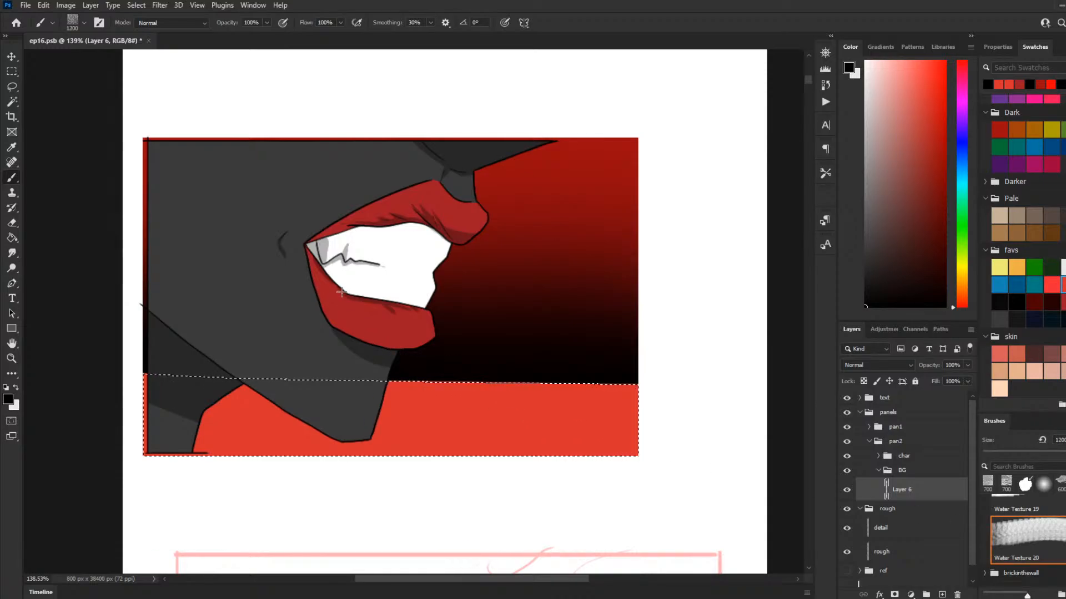
key("bracketleft")
key("bracketleft")
key("bracketleft")
key("bracketleft")
key("bracketleft")
left_click(407, 297)
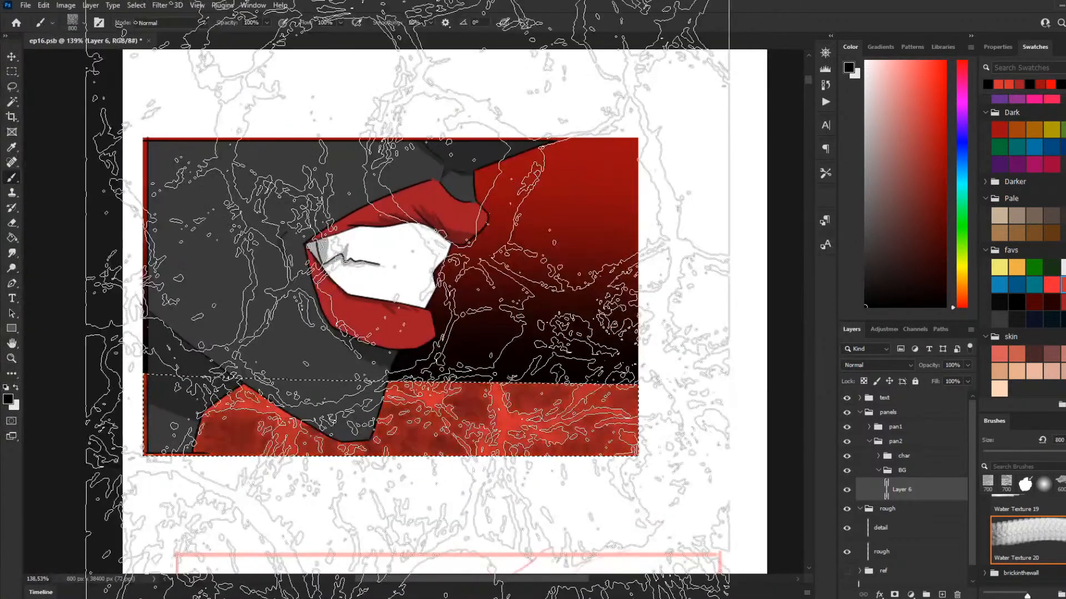
key("ctrl+z")
Step: Try a black stamp of the Water Texture 4 brush at 600 px on the selected ground band, and undo it
scroll(1027, 549, "up", 1)
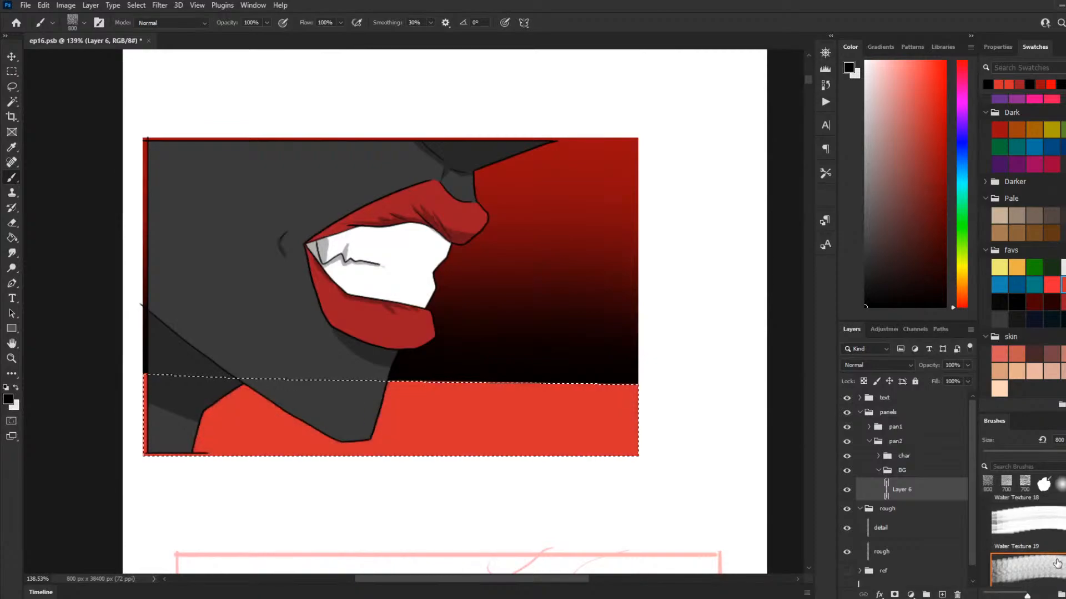
scroll(1057, 564, "up", 1)
scroll(1044, 549, "up", 14)
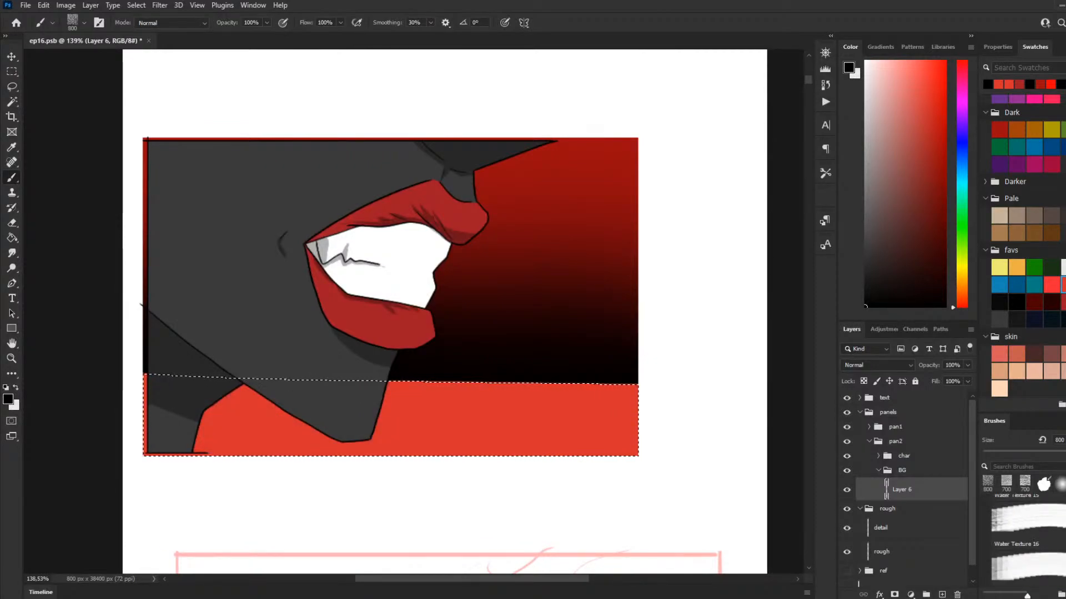
scroll(1058, 525, "up", 2)
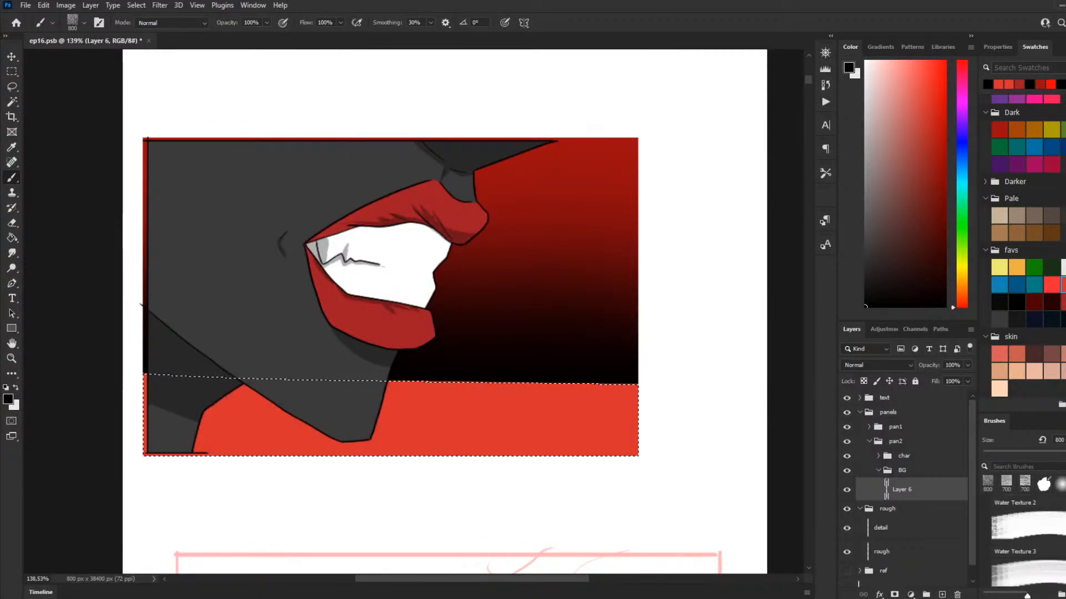
scroll(1049, 546, "down", 2)
left_click(1032, 548)
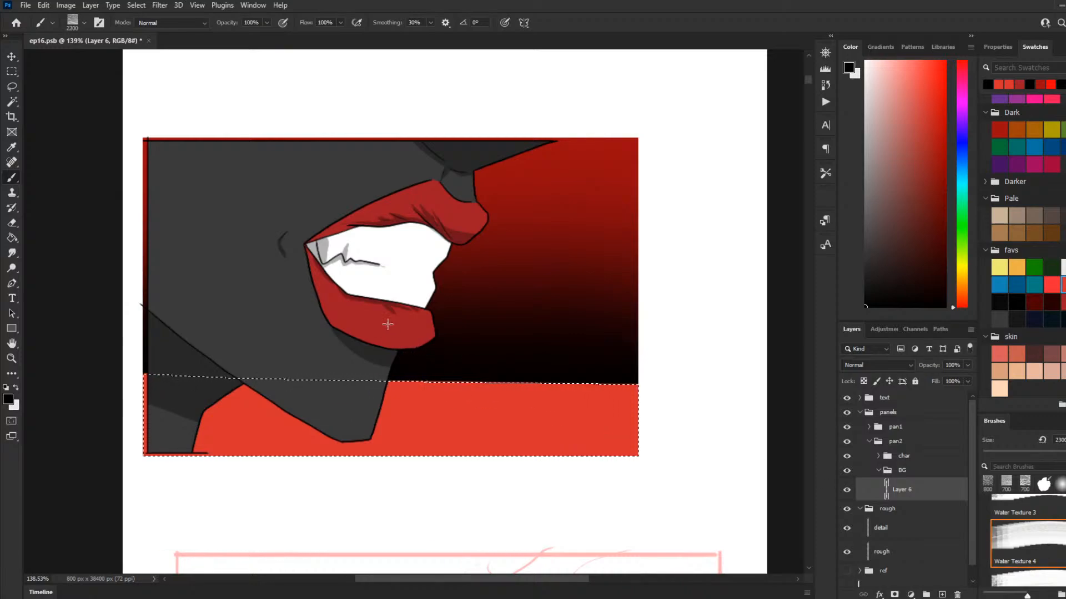
key("bracketleft")
key("bracketleft")
key("bracketleft")
key("bracketleft")
key("bracketleft")
key("bracketleft")
key("bracketleft")
key("bracketleft")
key("bracketleft")
key("bracketleft")
key("bracketleft")
key("bracketleft")
key("bracketleft")
key("bracketleft")
key("bracketleft")
key("bracketleft")
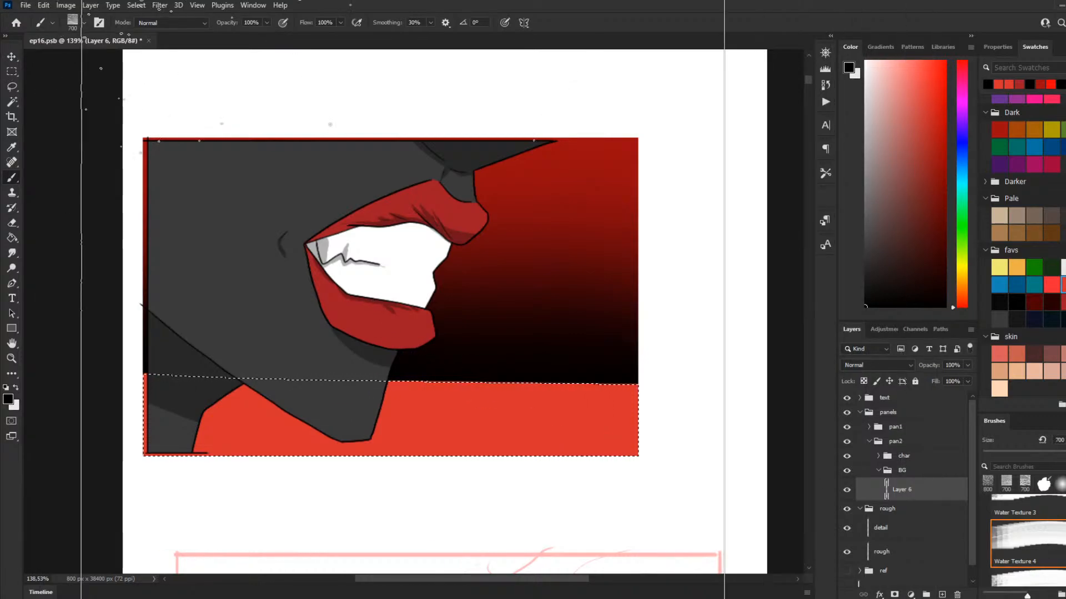
key("bracketleft")
key("bracketleft")
key("bracketleft")
key("bracketleft")
key("bracketleft")
key("bracketleft")
key("bracketleft")
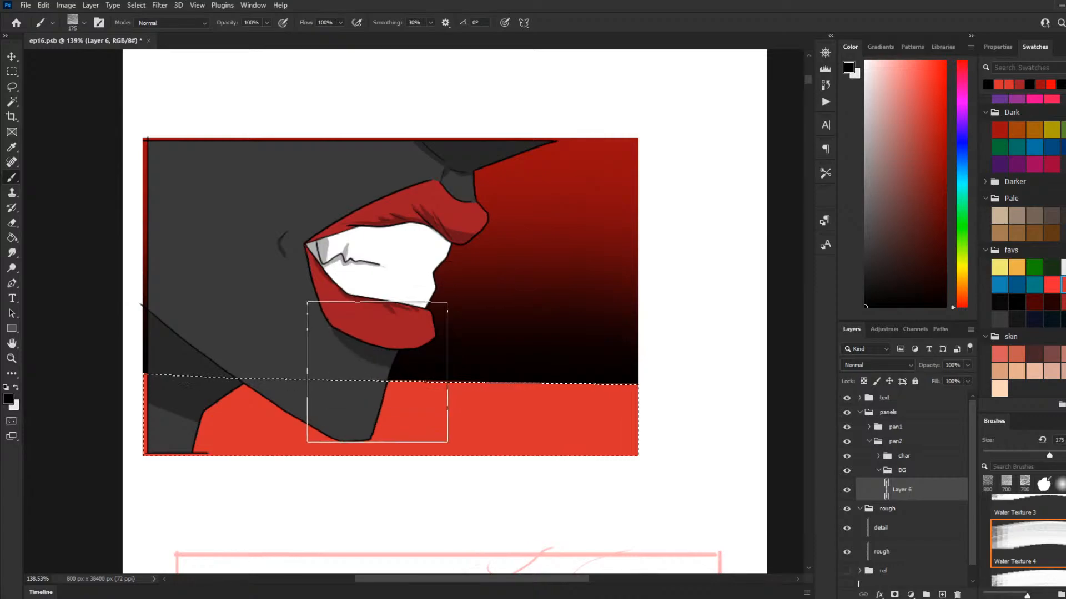
key("bracketright")
key("bracketright")
key("bracketright")
key("bracketright")
key("bracketright")
key("bracketright")
left_click(396, 337)
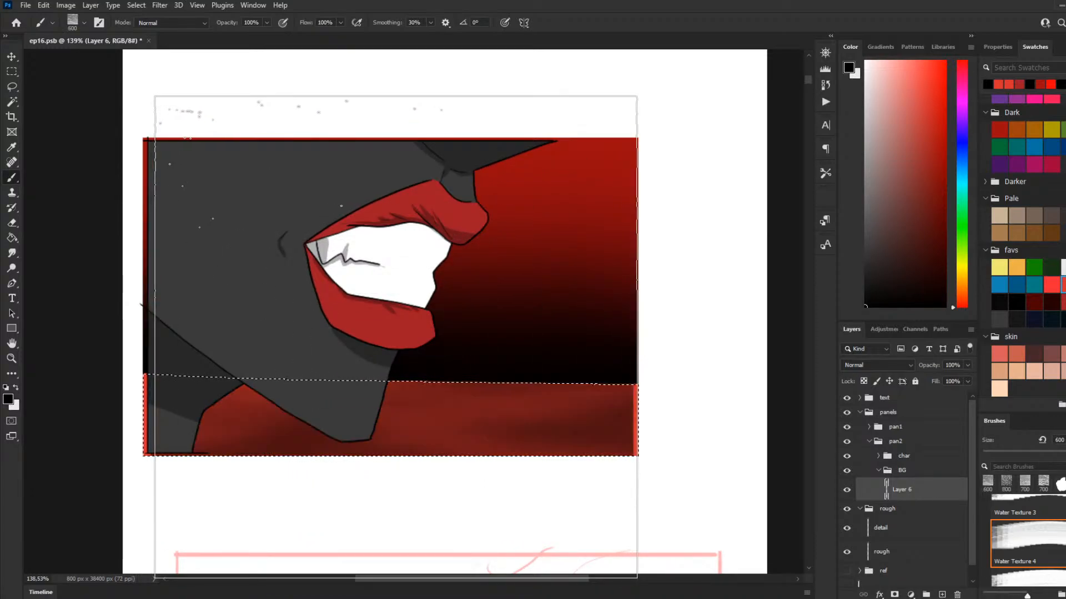
key("ctrl+z")
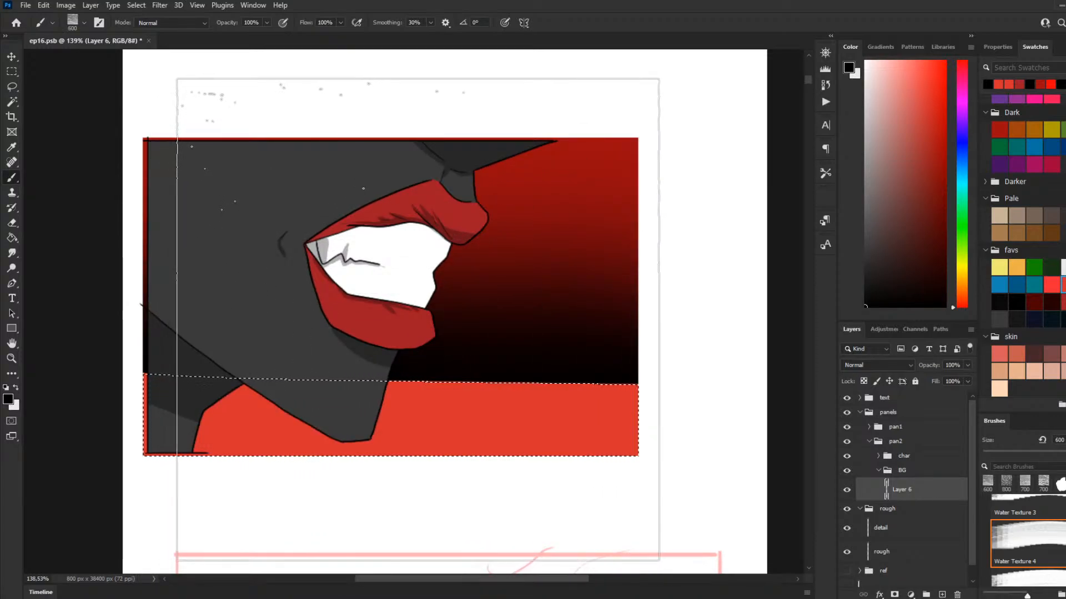
key("ctrl+shift+z")
key("ctrl+z")
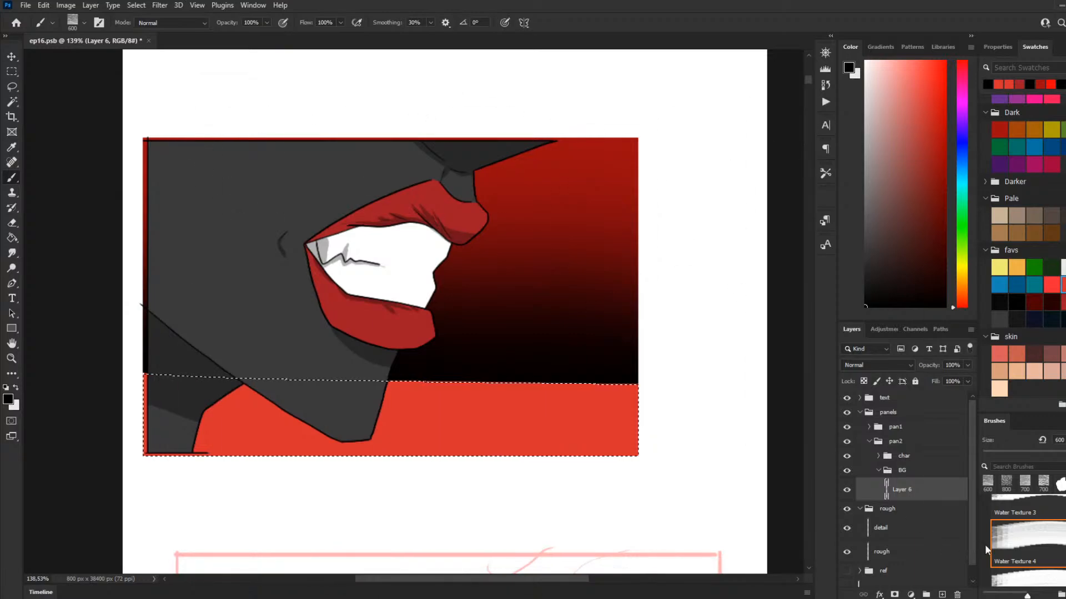
Step: Try a black stamp of the Water Texture 6 brush at 700 px on the ground band, and undo it
scroll(1032, 535, "down", 4)
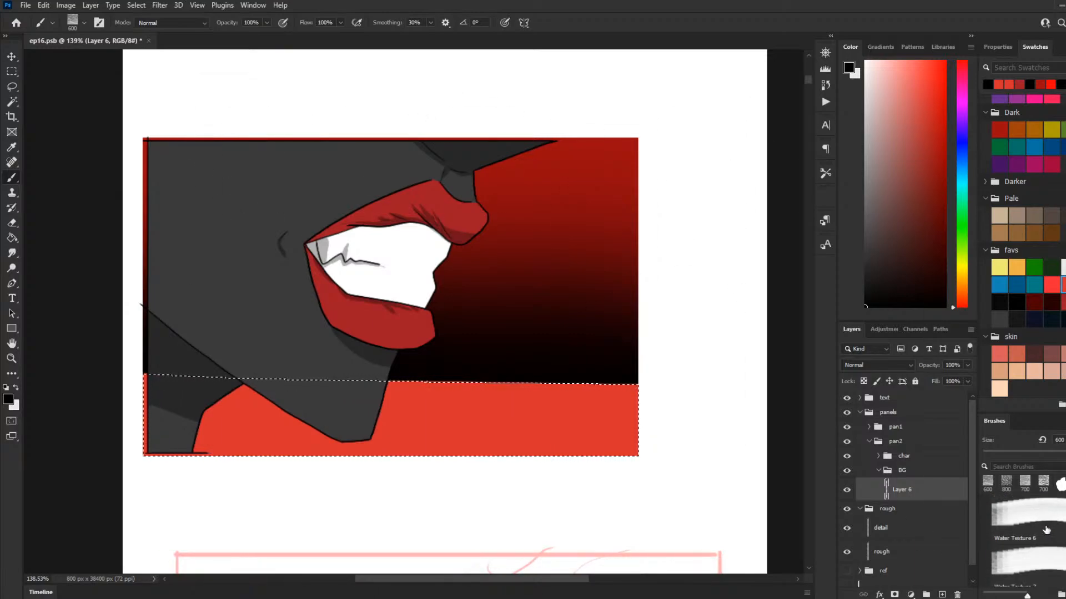
left_click(1046, 530)
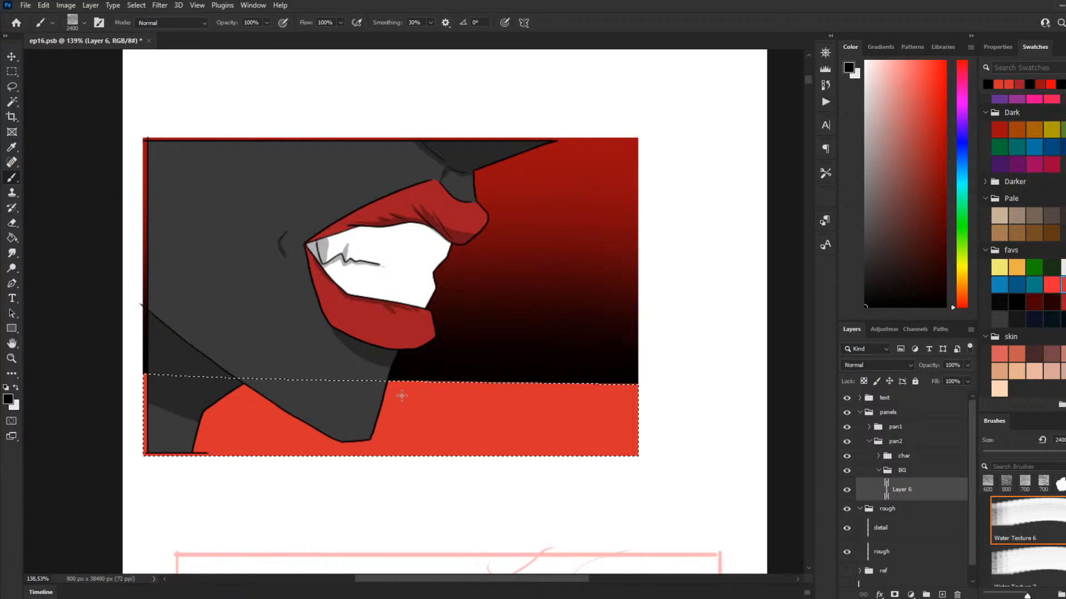
key("bracketleft")
key("bracketleft")
key("bracketleft")
key("bracketleft")
key("bracketleft")
key("bracketleft")
key("bracketleft")
key("bracketleft")
key("bracketleft")
key("bracketleft")
key("bracketleft")
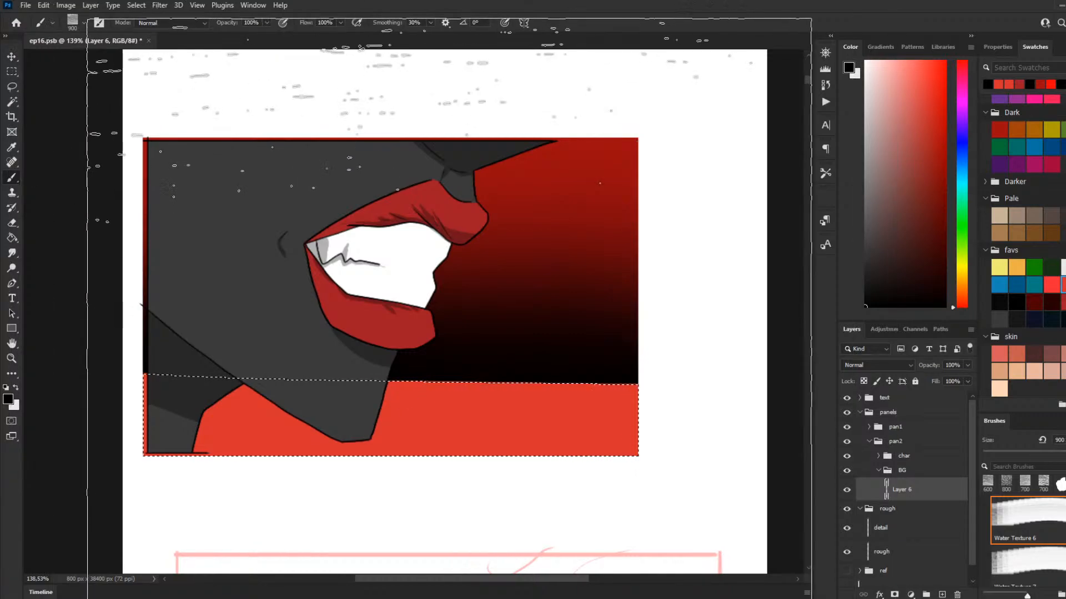
mouse_move(435, 374)
left_mouse_down()
mouse_move(422, 361)
mouse_move(445, 395)
left_mouse_up()
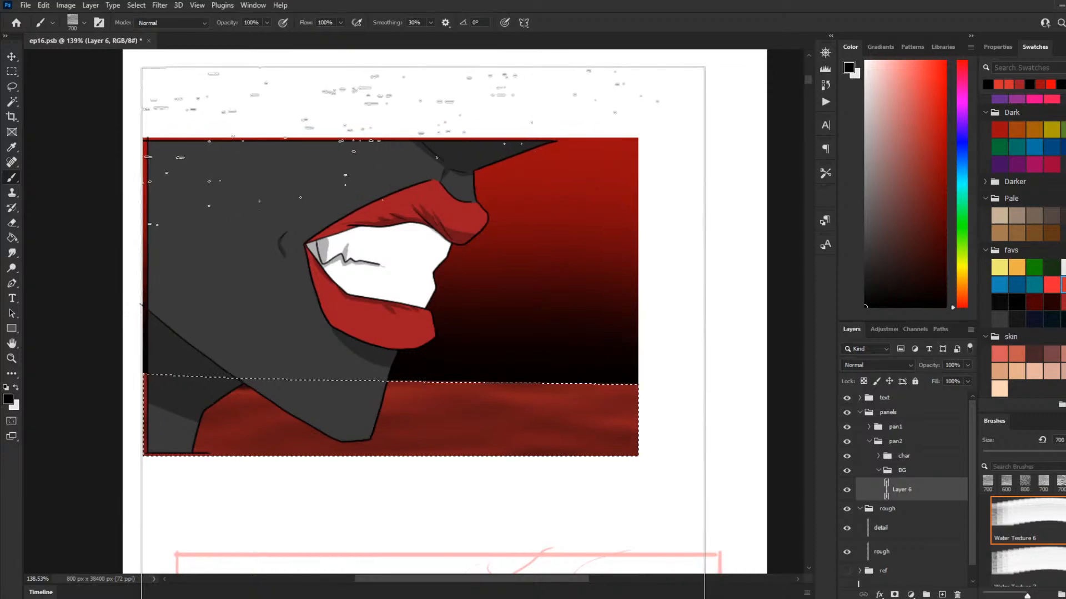
key("ctrl+z")
Step: Try the Water Texture 9 brush at 700 px over the ground band
scroll(996, 548, "down", 4)
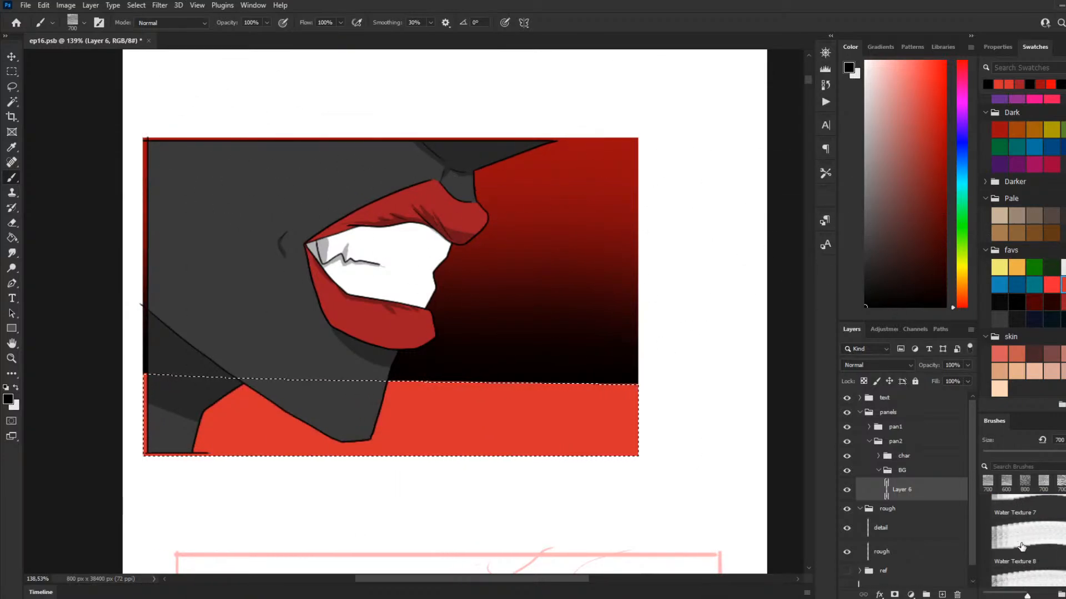
left_click(1022, 549)
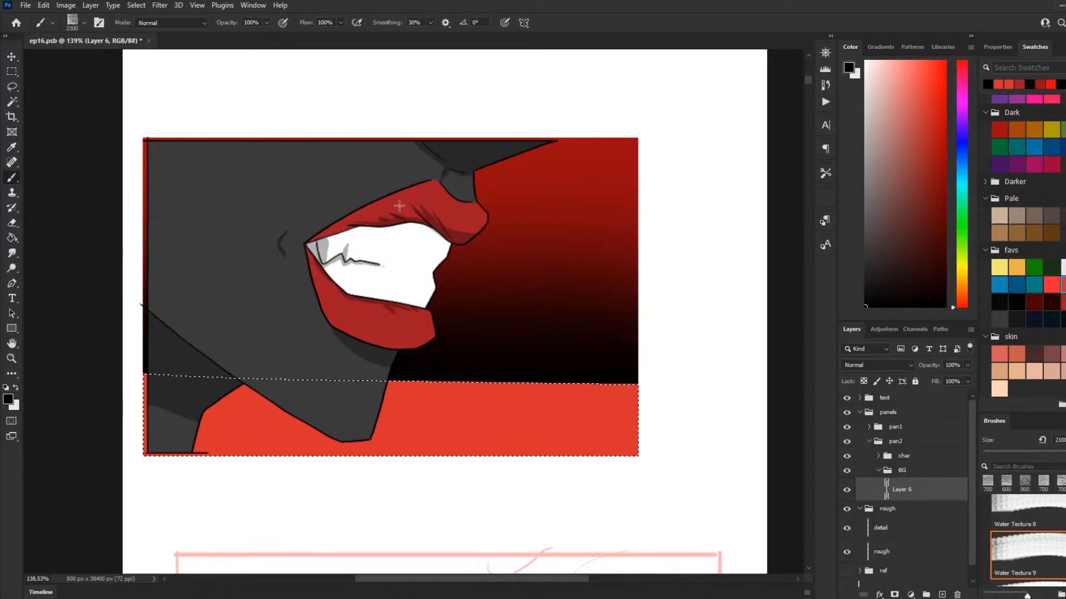
key("bracketleft")
key("bracketleft")
key("bracketleft")
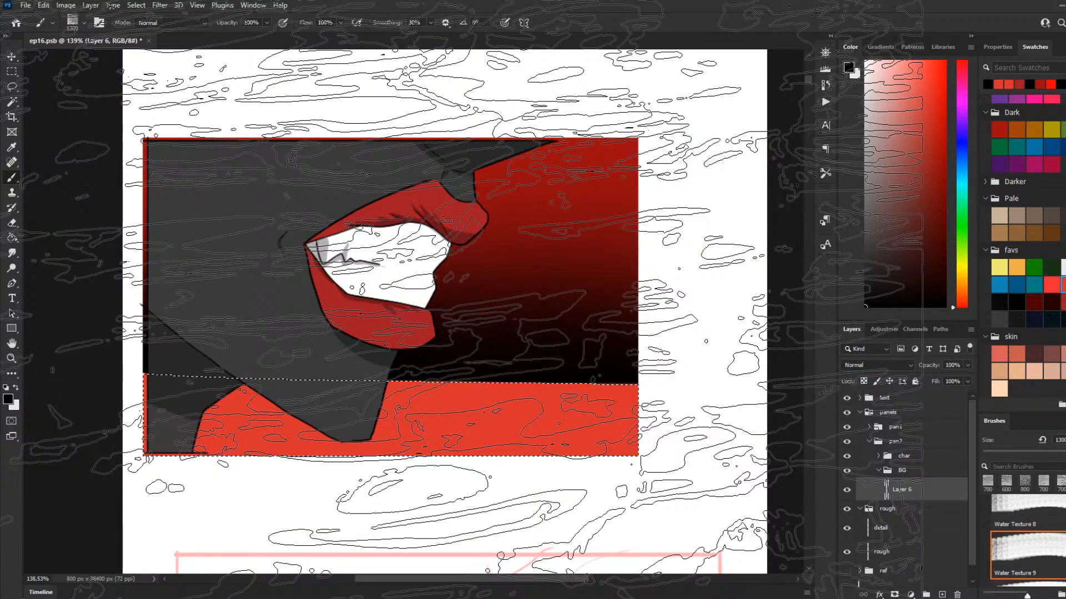
key("bracketleft")
key("bracketleft")
key("bracketleft")
key("bracketleft")
key("bracketleft")
key("bracketleft")
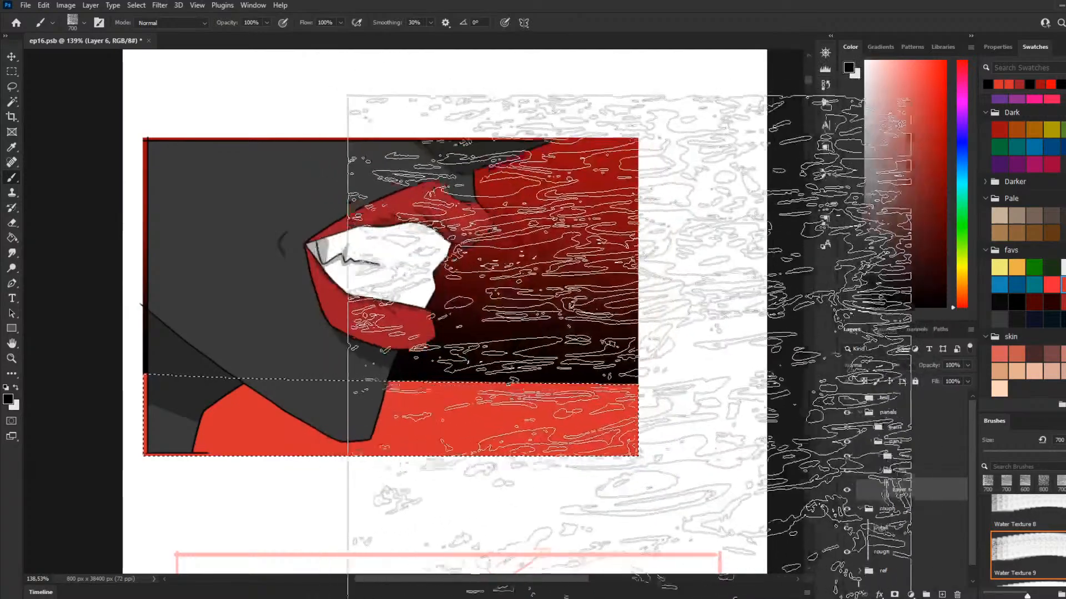
Step: Try a black stamp of the Water Texture 11 brush at 700 px on the ground band
scroll(1040, 541, "down", 2)
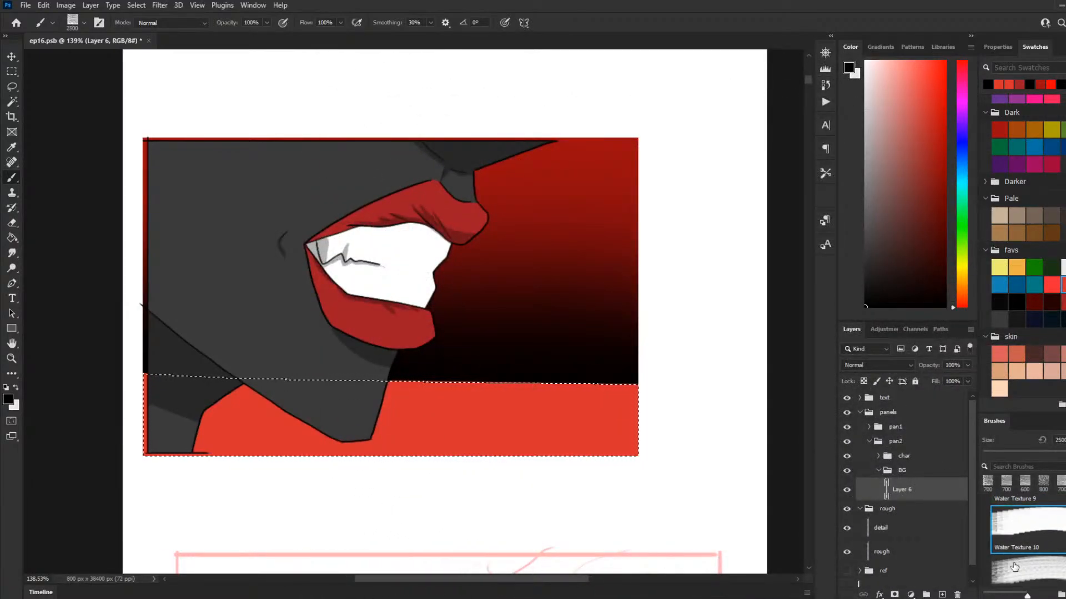
left_click(1014, 566)
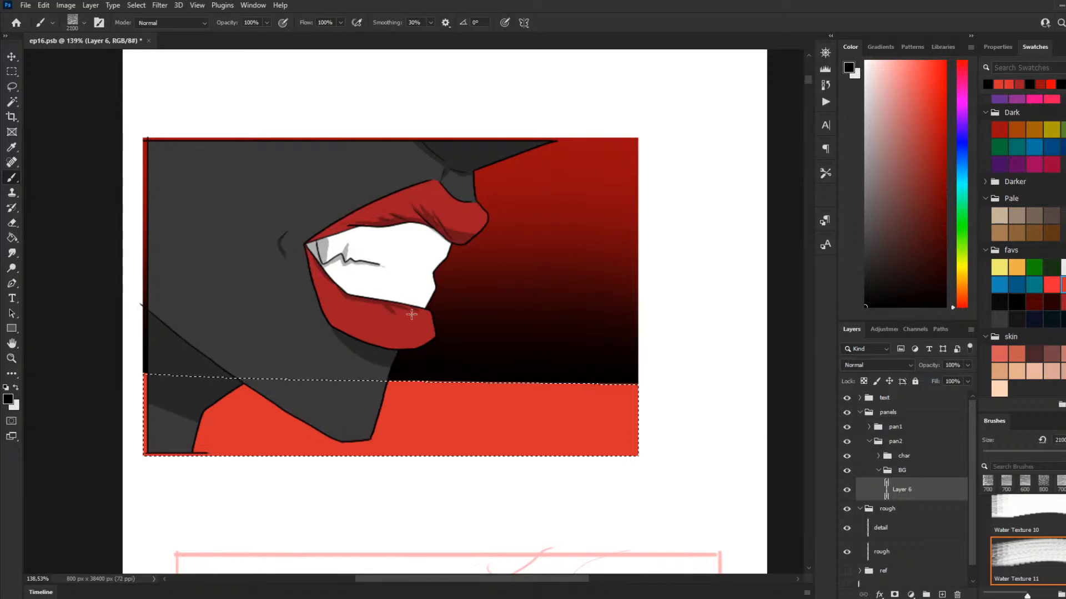
key("bracketleft")
key("bracketleft")
key("bracketleft")
key("bracketleft")
key("bracketleft")
key("bracketleft")
key("bracketleft")
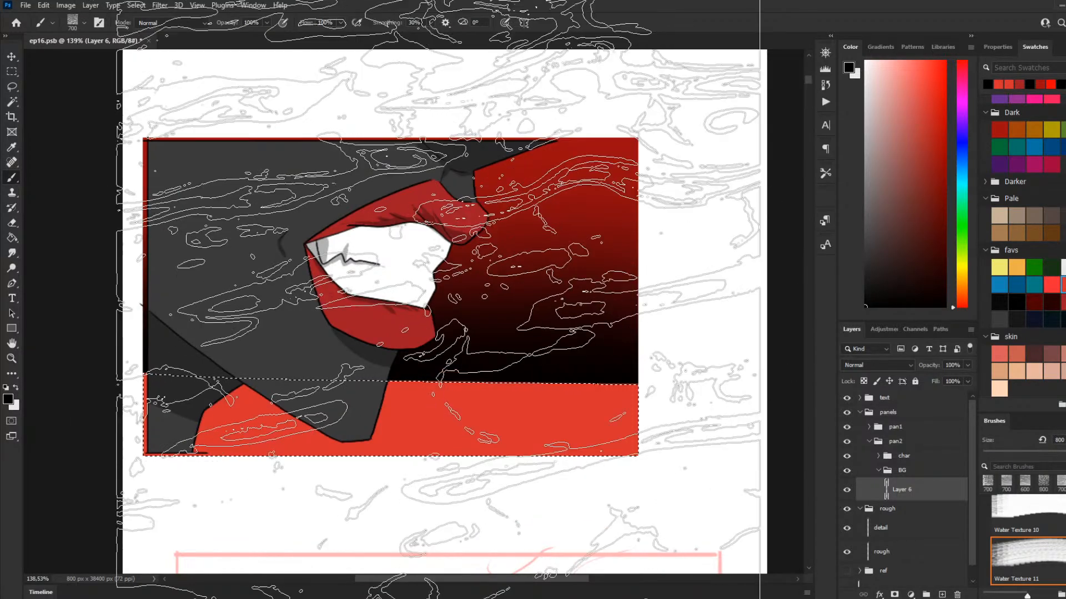
key("bracketright")
key("bracketright")
left_click(389, 301)
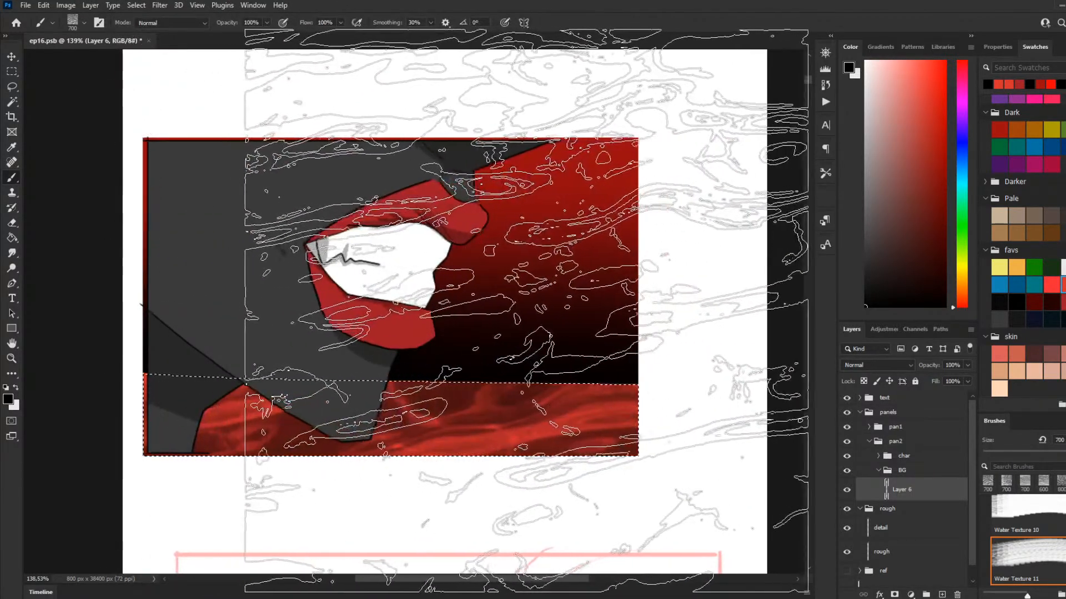
Step: Switch to the Water Texture 13 brush and try it at 700 px over the ground band
key("period")
key("period")
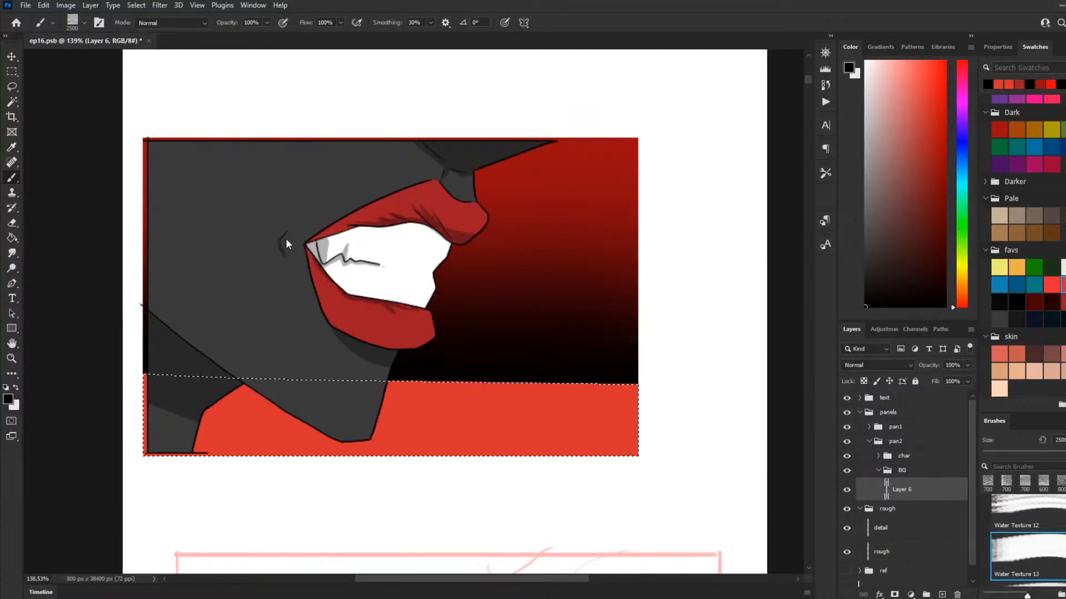
key("bracketleft")
key("bracketleft")
key("bracketleft")
key("bracketleft")
key("bracketleft")
key("bracketleft")
key("bracketleft")
key("bracketleft")
key("bracketleft")
key("bracketleft")
key("bracketleft")
key("bracketleft")
key("bracketleft")
key("bracketleft")
key("bracketleft")
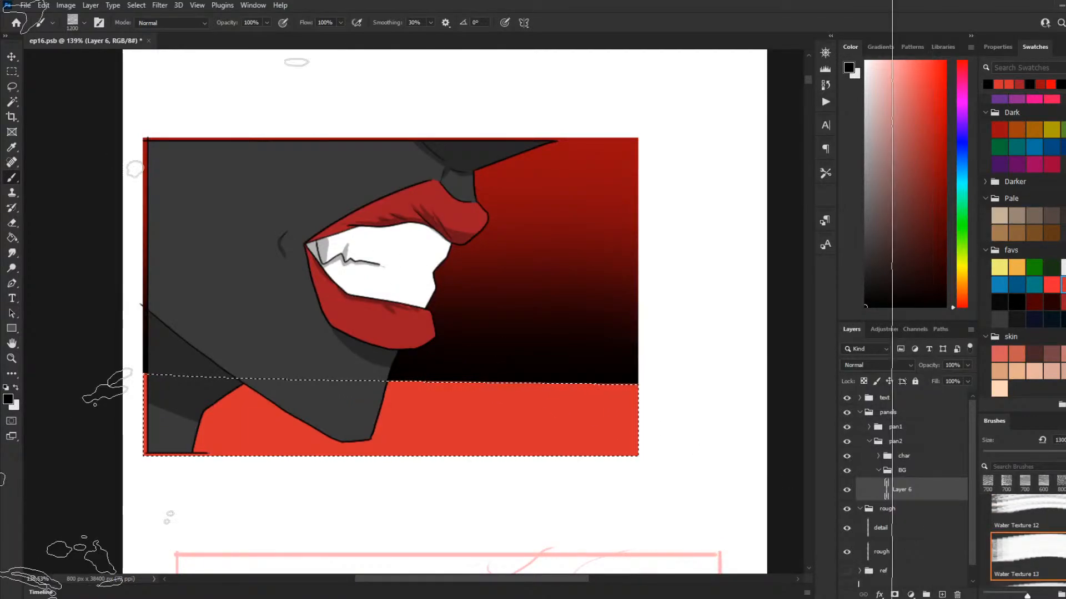
key("bracketleft")
key("bracketleft")
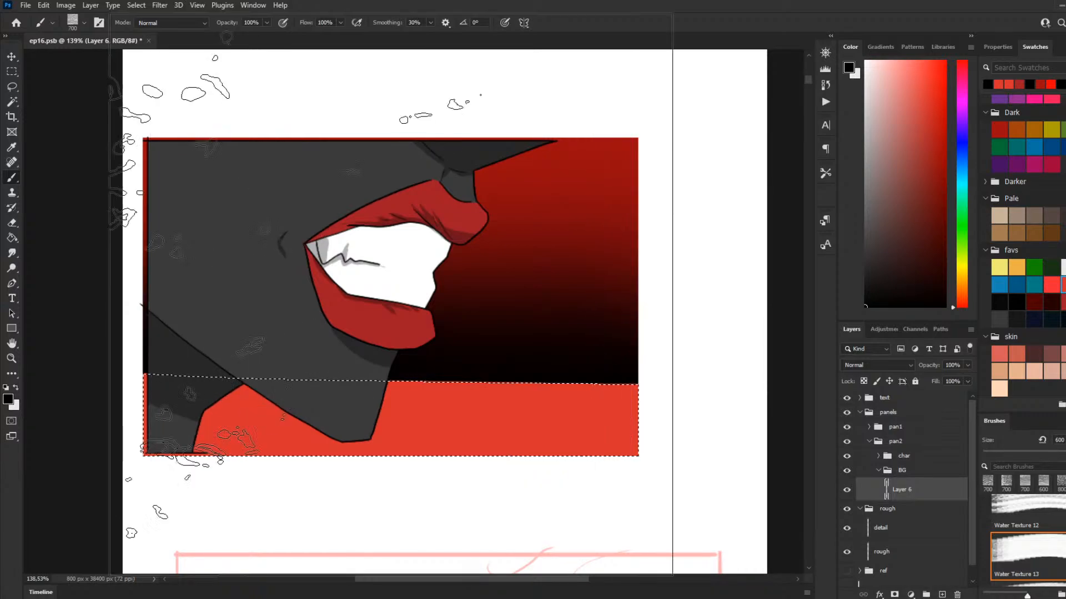
Step: Choose the Water Texture 16 brush and size it to 700 px
scroll(1040, 545, "down", 5)
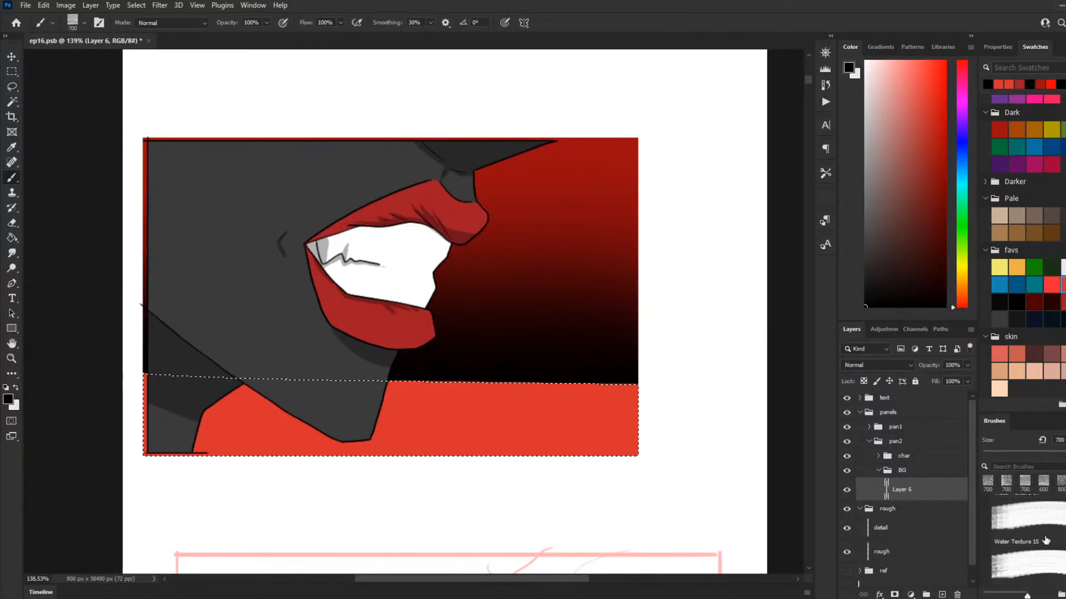
left_click(1040, 545)
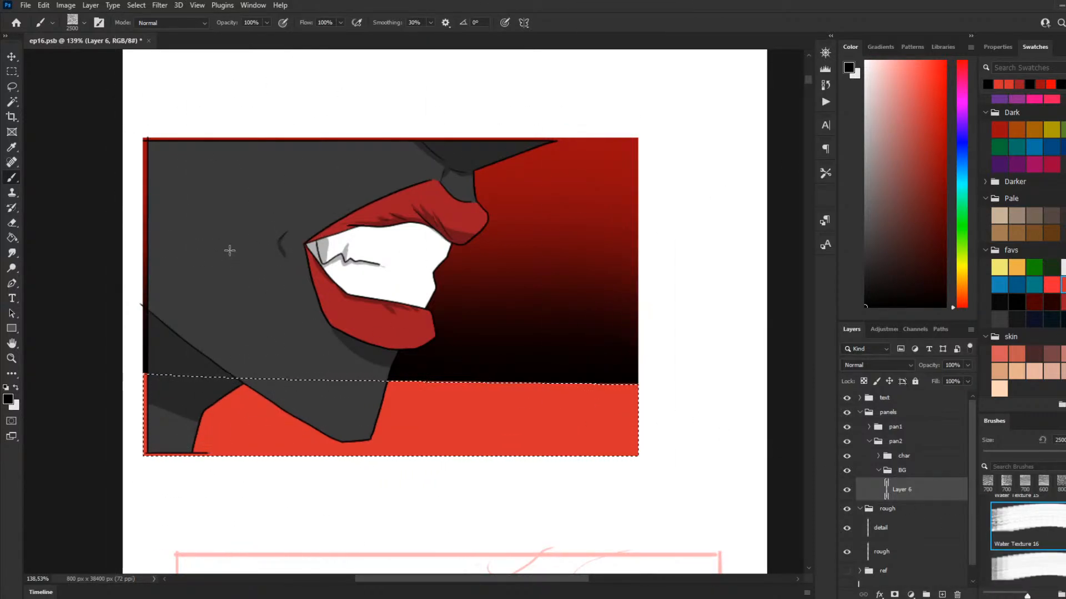
key("bracketleft")
key("bracketleft")
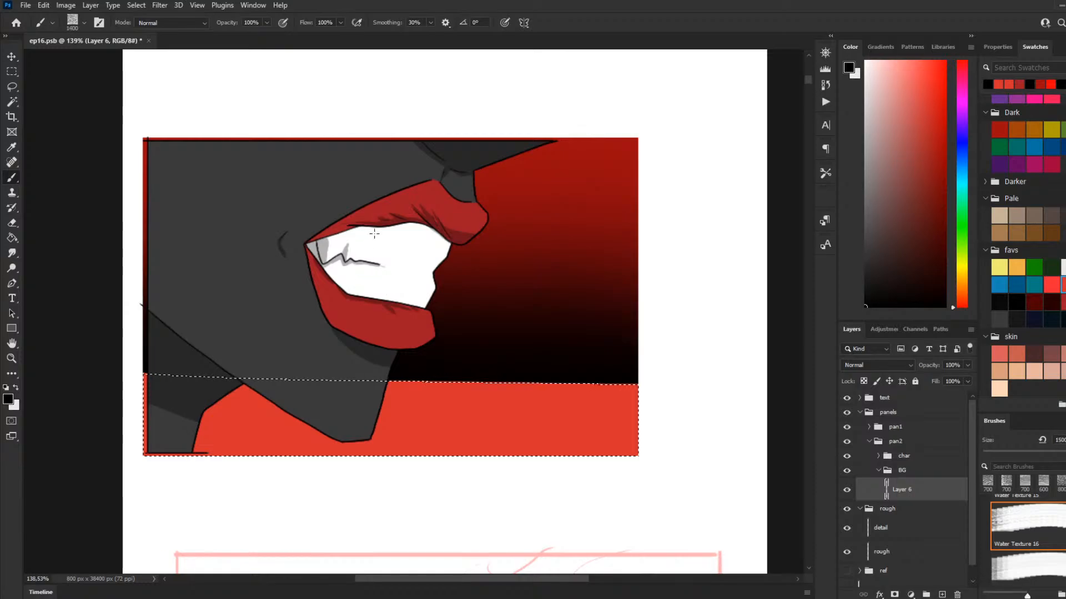
key("bracketleft")
key("bracketleft")
key("bracketleft")
key("bracketleft")
key("bracketleft")
key("bracketleft")
key("bracketleft")
key("bracketleft")
key("bracketleft")
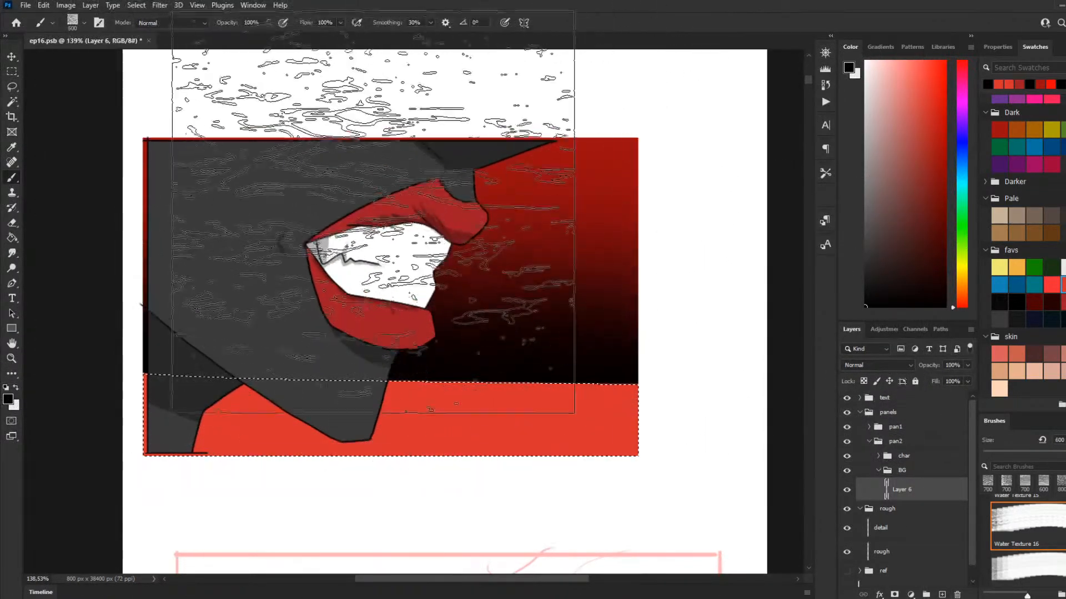
key("bracketright")
key("bracketright")
Step: Try alternating black, white and black stamps of the Water Texture 16 brush on the ground band, and undo them
left_click(388, 272)
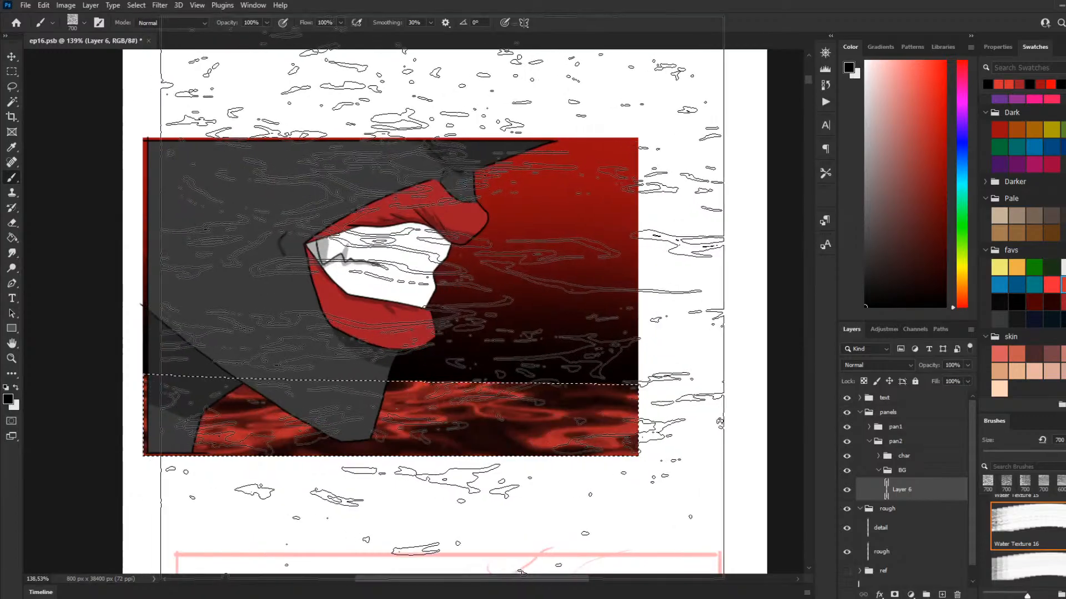
key("x")
left_click(422, 294)
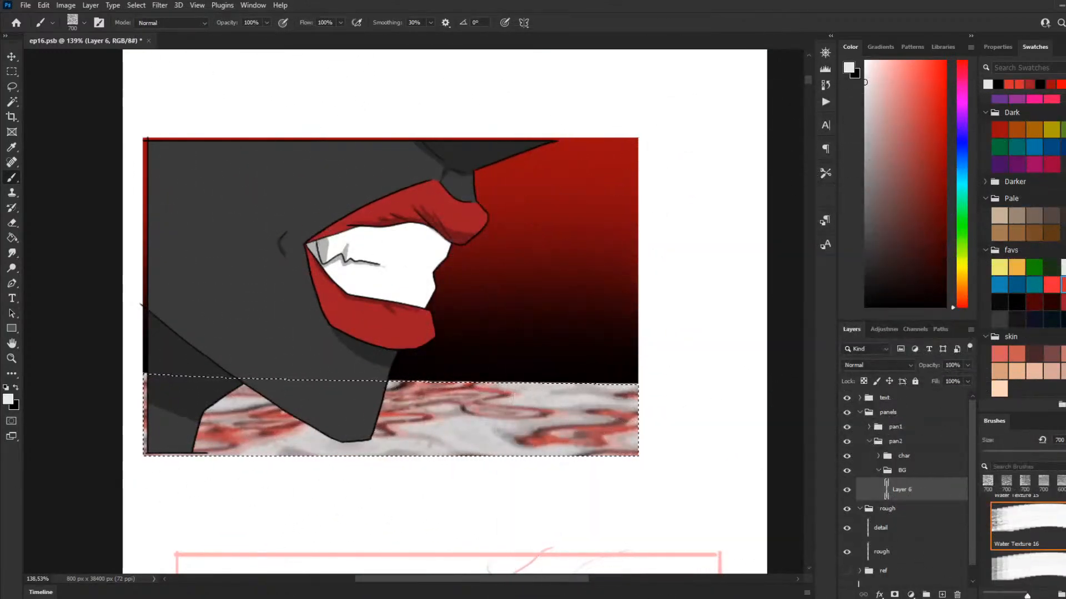
key("x")
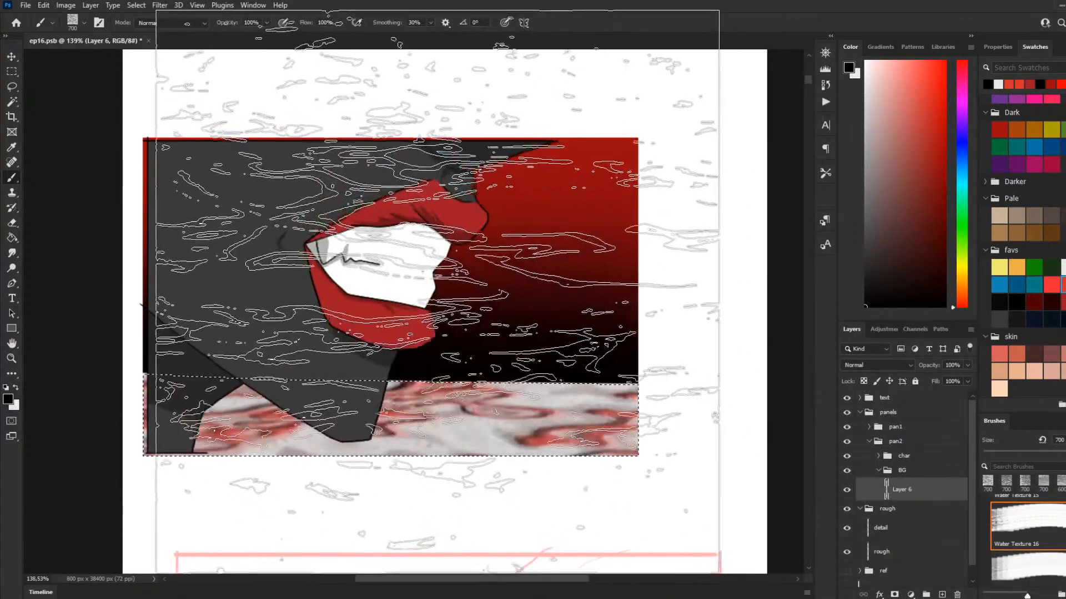
left_click(408, 288)
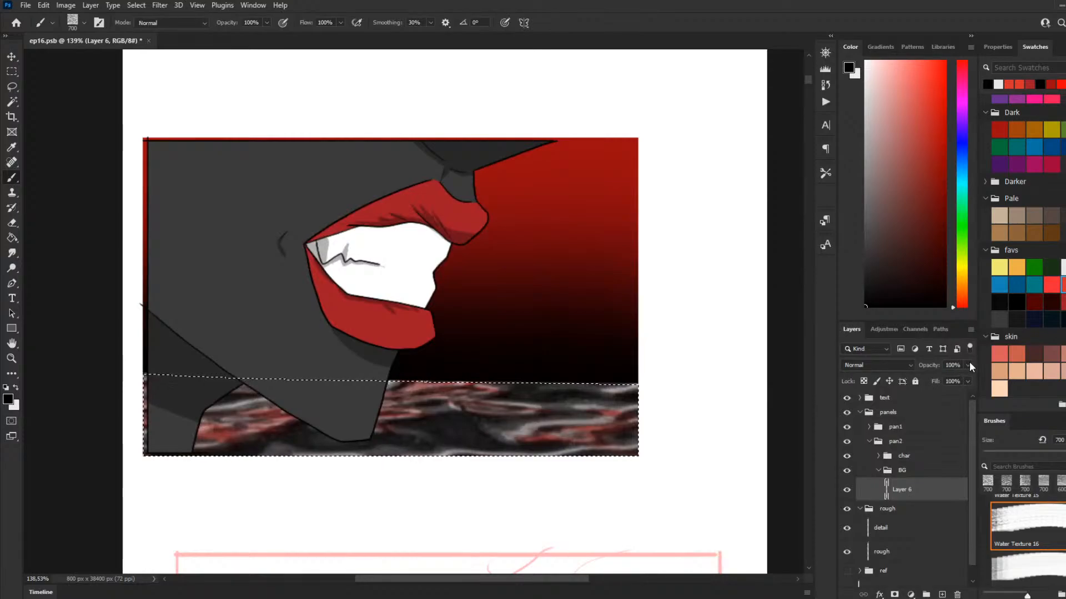
key("ctrl+z")
key("ctrl+z")
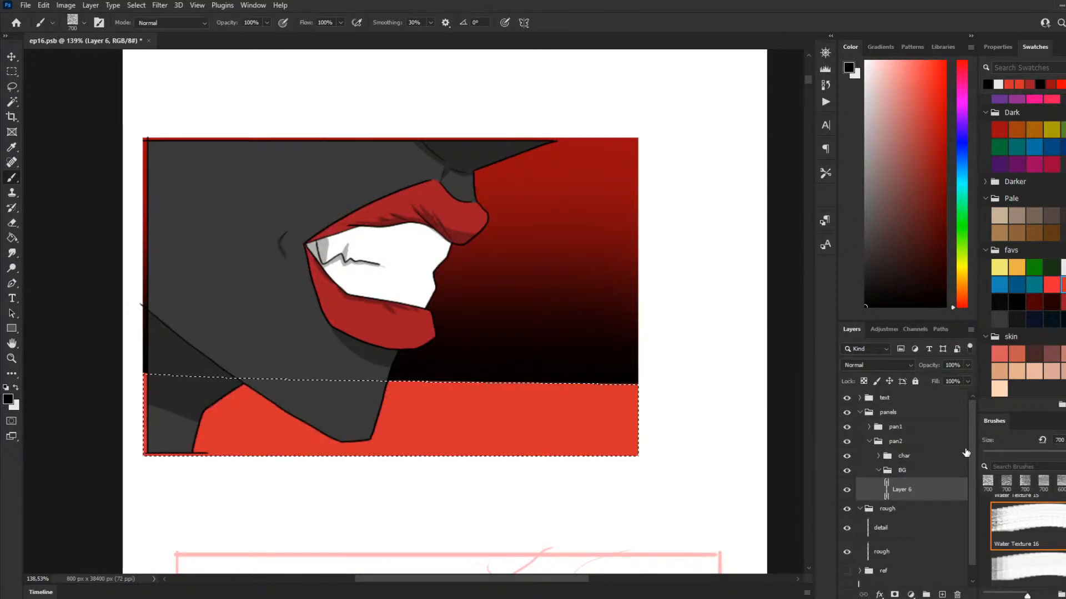
Step: Add a new layer above the flat ground layer, stamp a white water texture on the band, and switch the foreground colour to black
left_click(942, 595)
key("x")
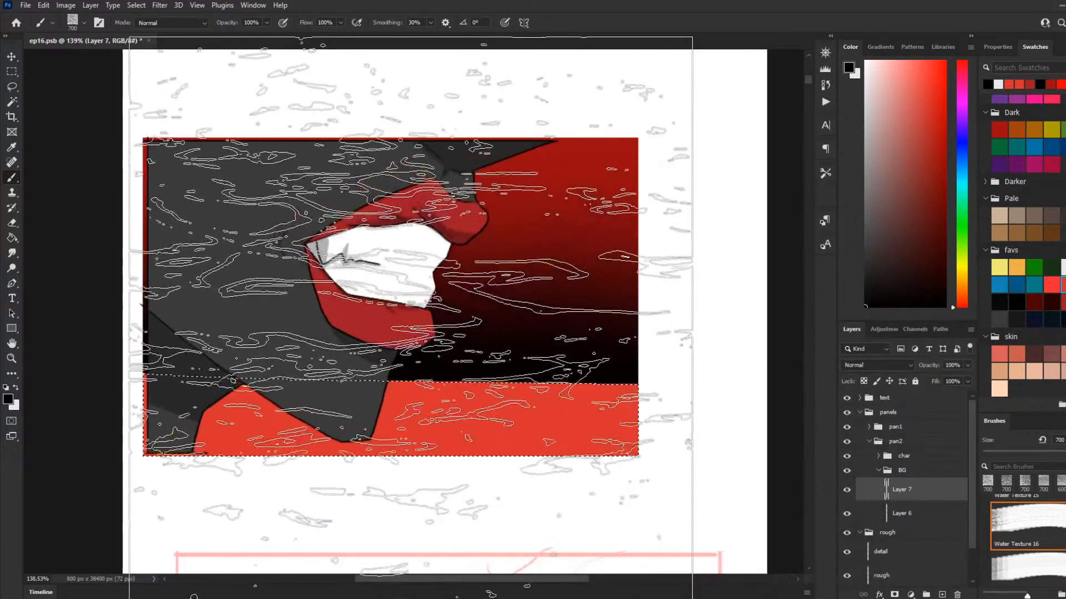
left_click(395, 320)
key("x")
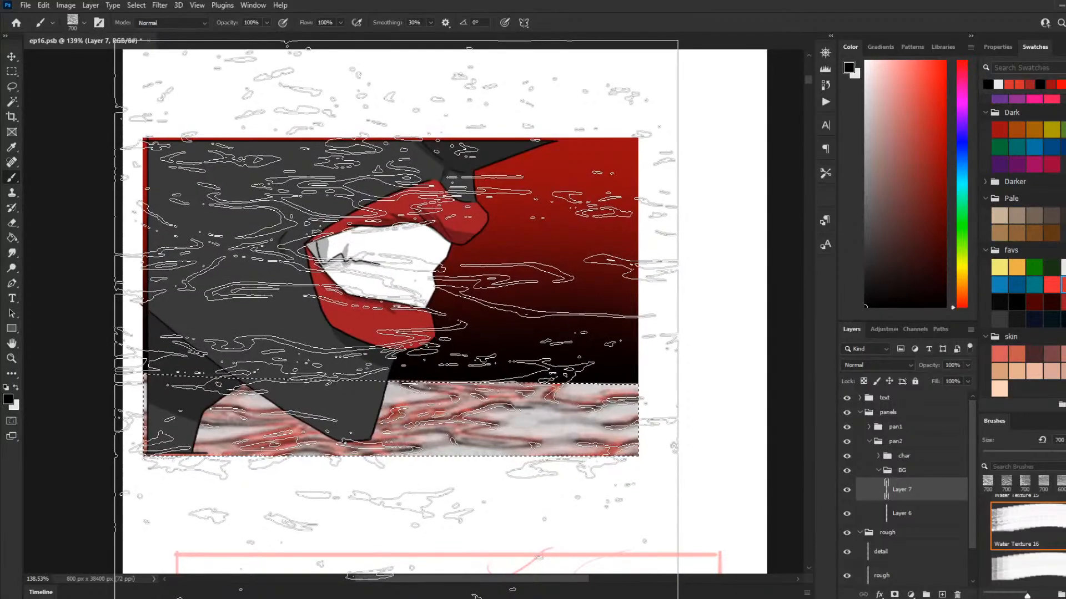
Step: Try a black water-texture stamp on the ground band with the texture layer at 29% opacity
left_click(411, 325)
left_click_drag(967, 364, 921, 378)
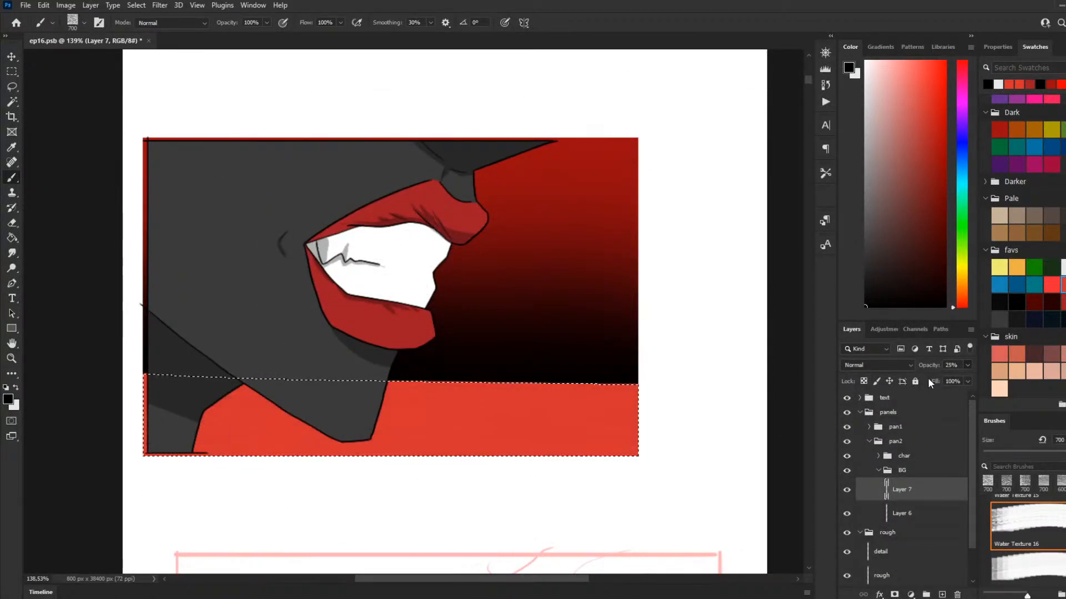
left_click_drag(933, 380, 934, 380)
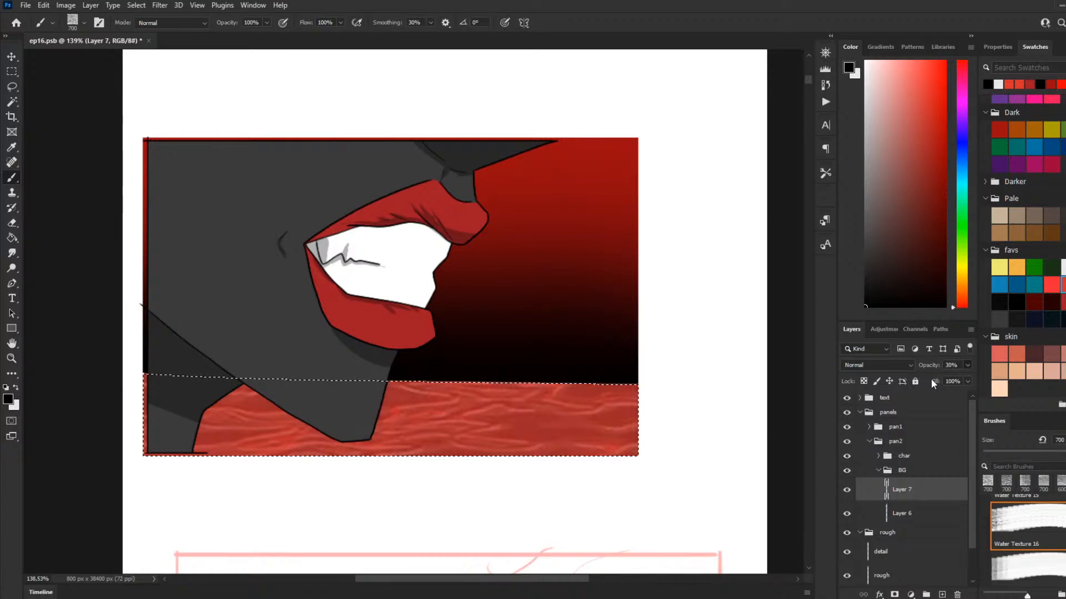
left_click(11, 71)
left_click(234, 169)
scroll(478, 354, "down", 3)
scroll(482, 358, "up", 5)
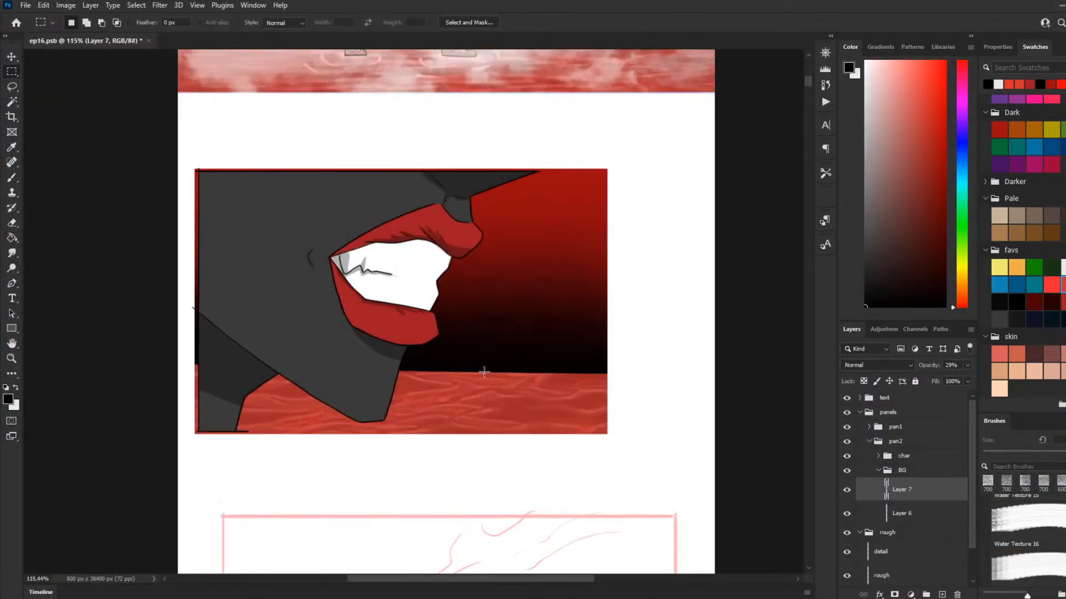
Step: Turn the ground band's water texture black, set its layer's opacity to 48%, and clear the selection
key("0")
key("ctrl+i")
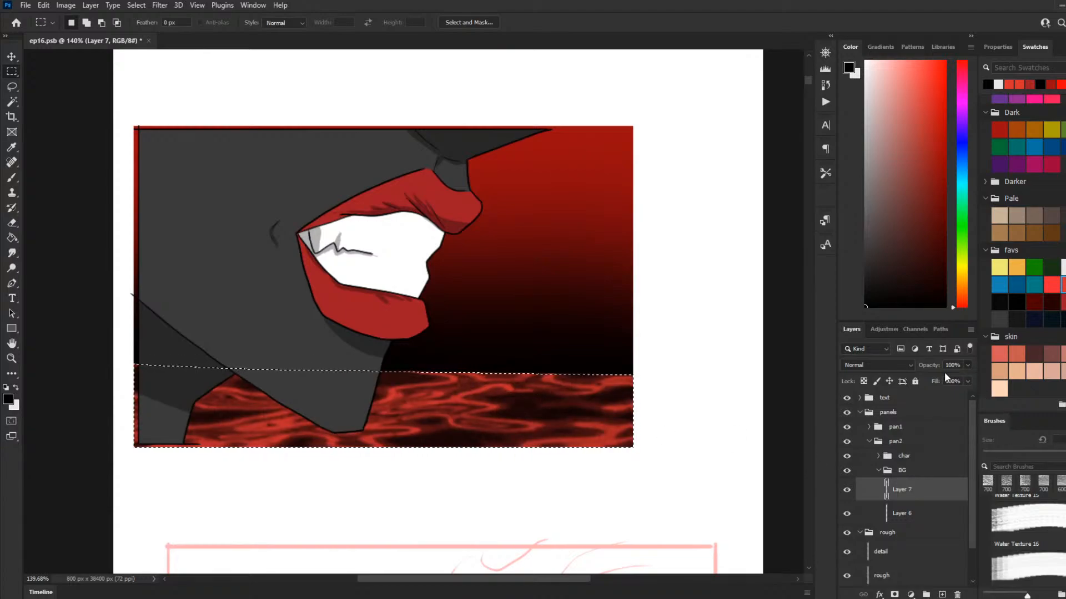
key("4")
key("8")
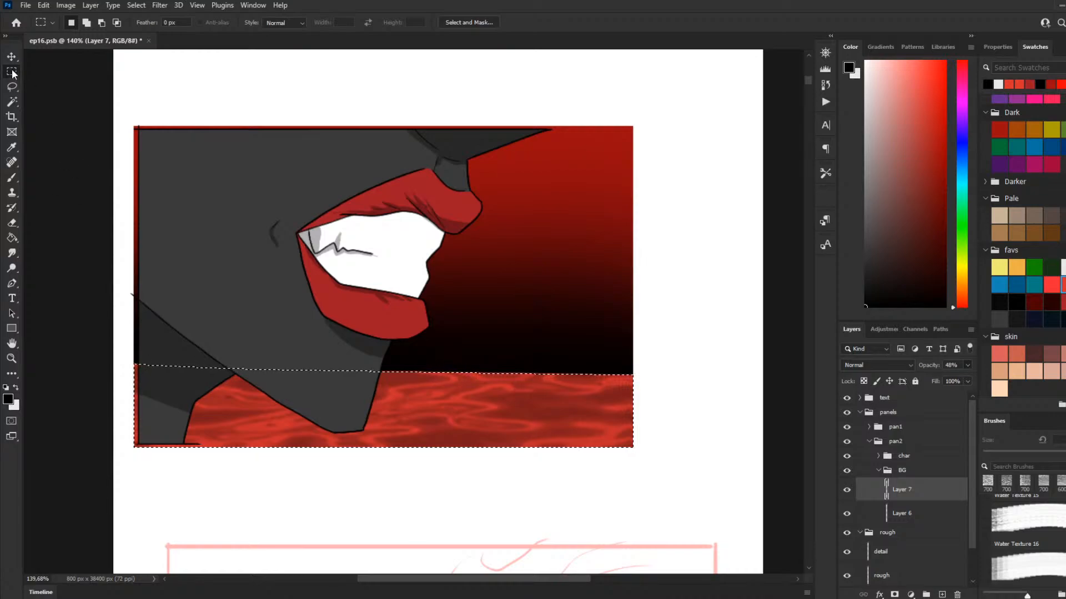
left_click(160, 112)
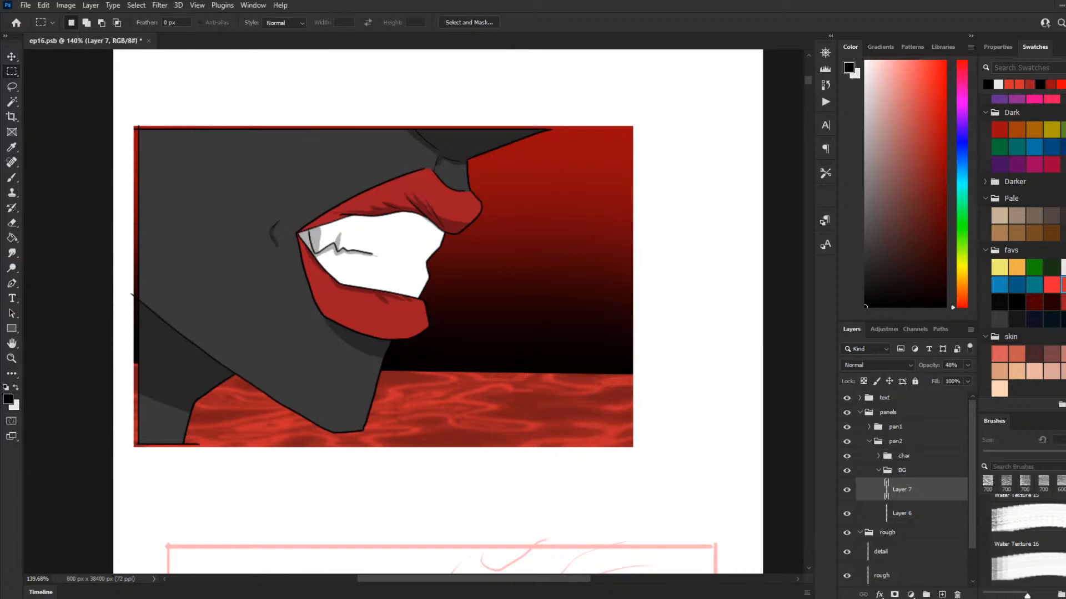
Step: Select the whole second panel with a rectangular marquee from corner to corner
scroll(474, 395, "down", 7)
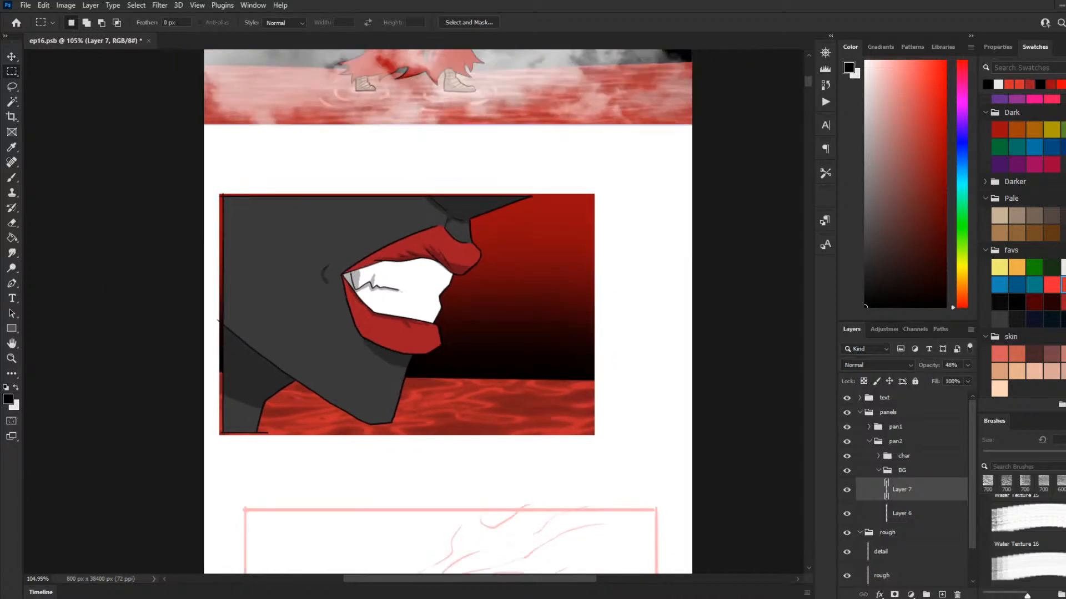
scroll(438, 372, "down", 4)
scroll(433, 355, "up", 2)
scroll(426, 346, "up", 4)
scroll(431, 311, "up", 2)
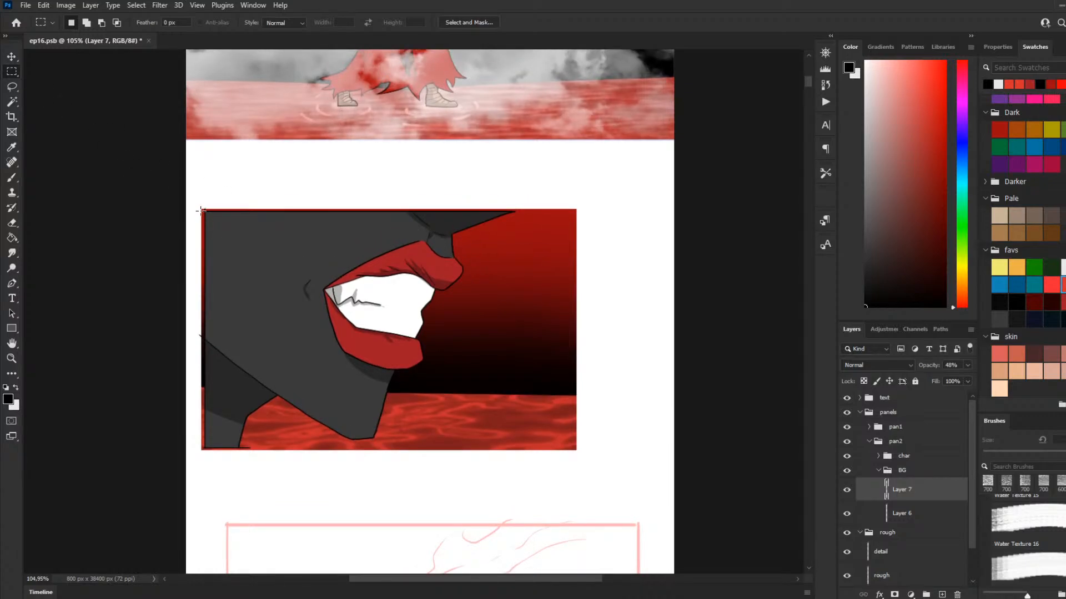
left_click_drag(201, 209, 576, 450)
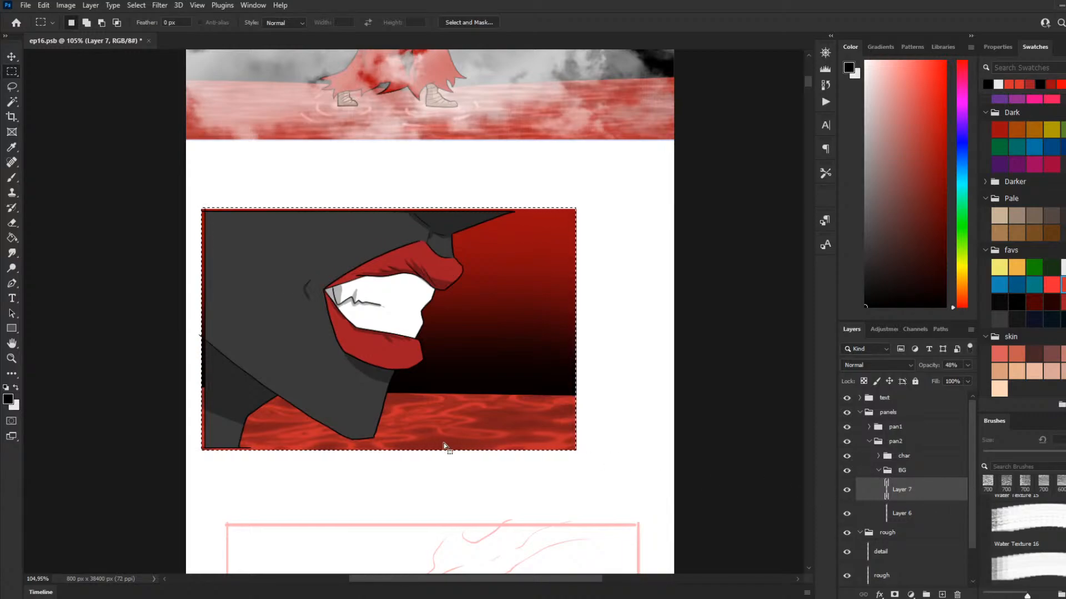
Step: Examine the layers inside the second panel's char and BG groups, briefly hiding the sh layer to check the shading
left_click(879, 471)
left_click(879, 457)
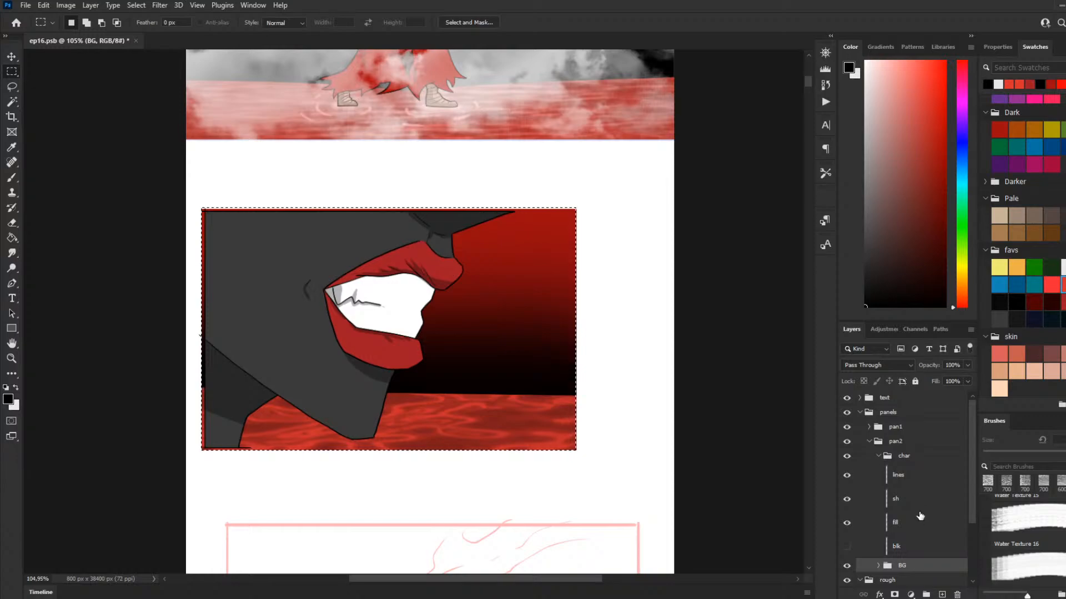
left_click(879, 457)
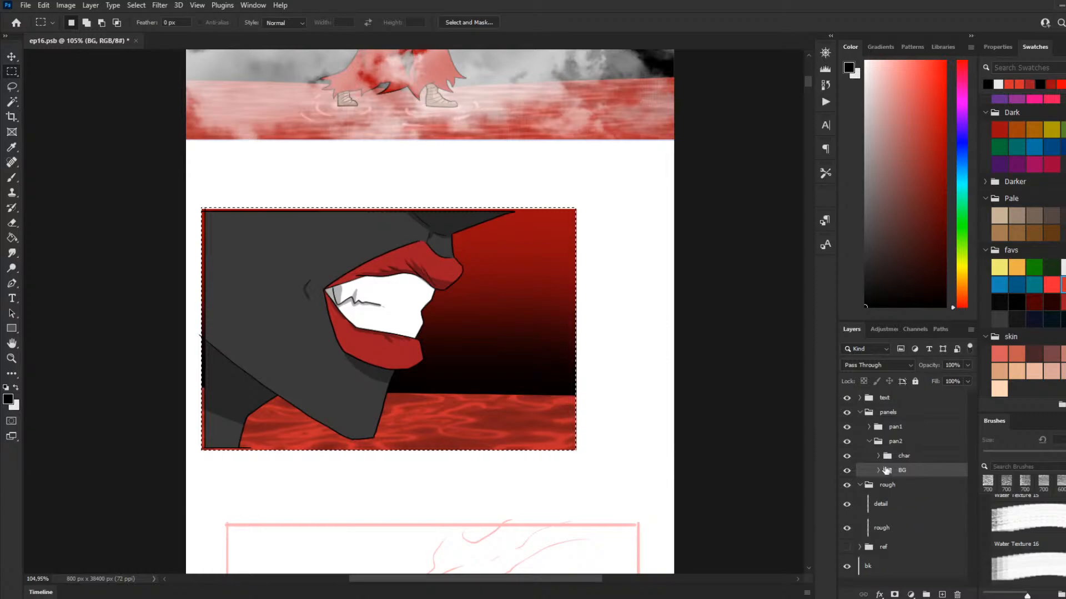
left_click(877, 471)
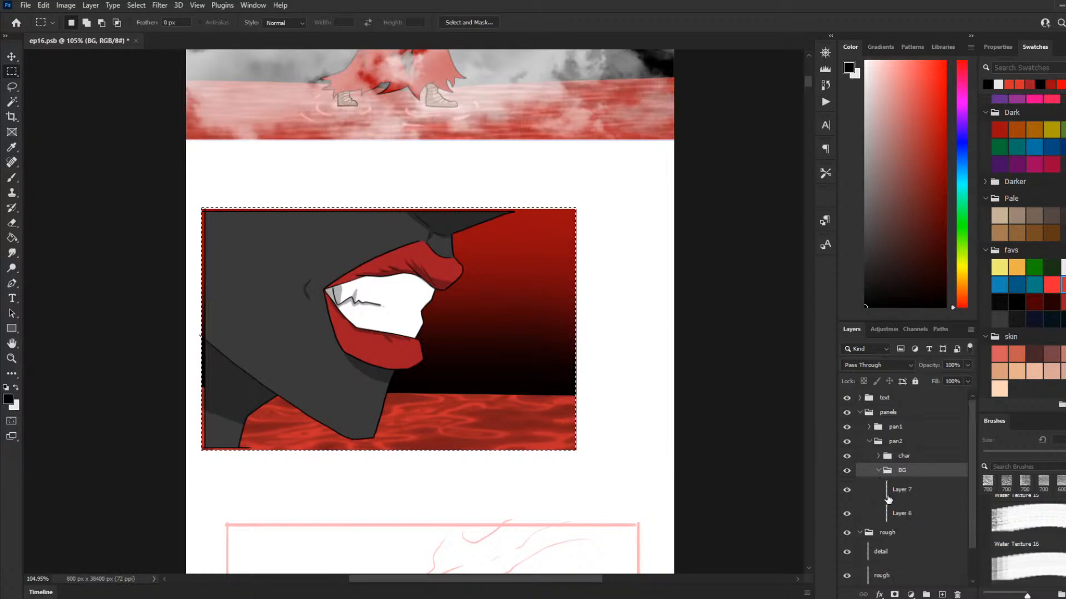
left_click(878, 470)
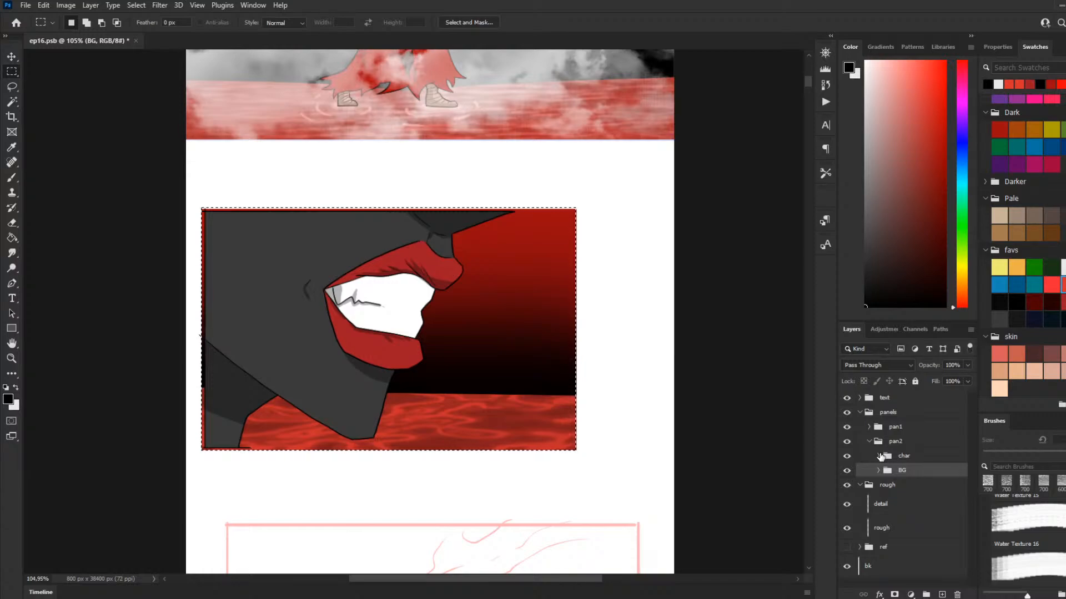
left_click(878, 457)
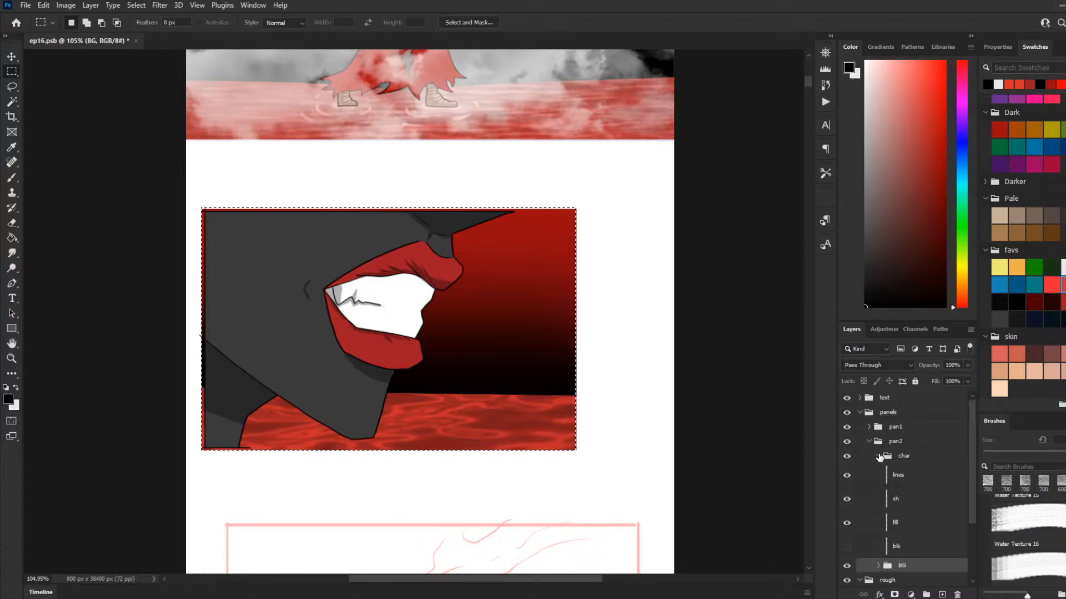
left_click(879, 457)
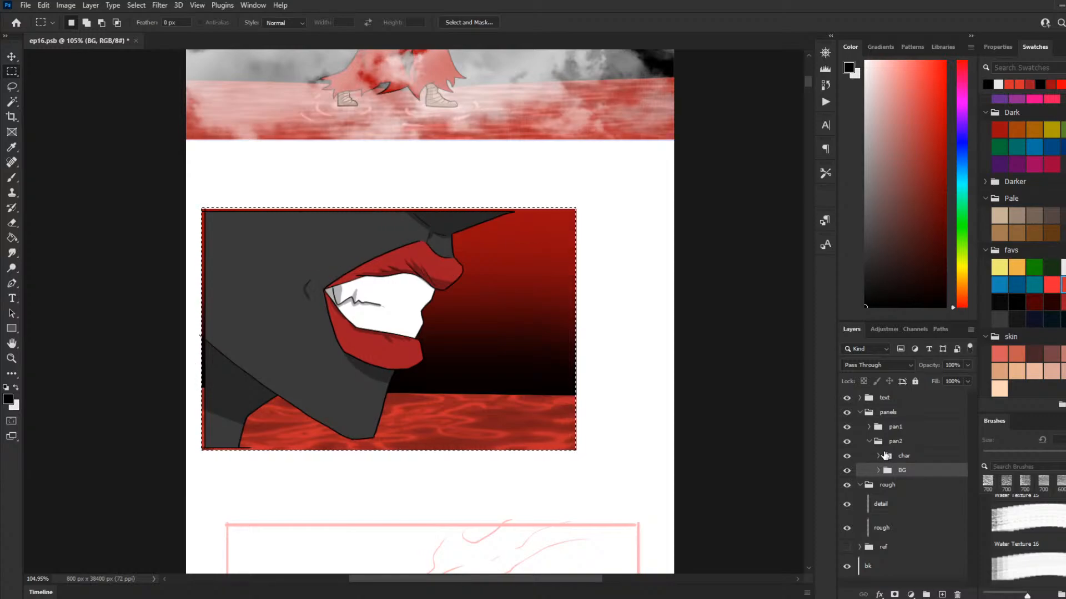
left_click(879, 456)
left_click(895, 521)
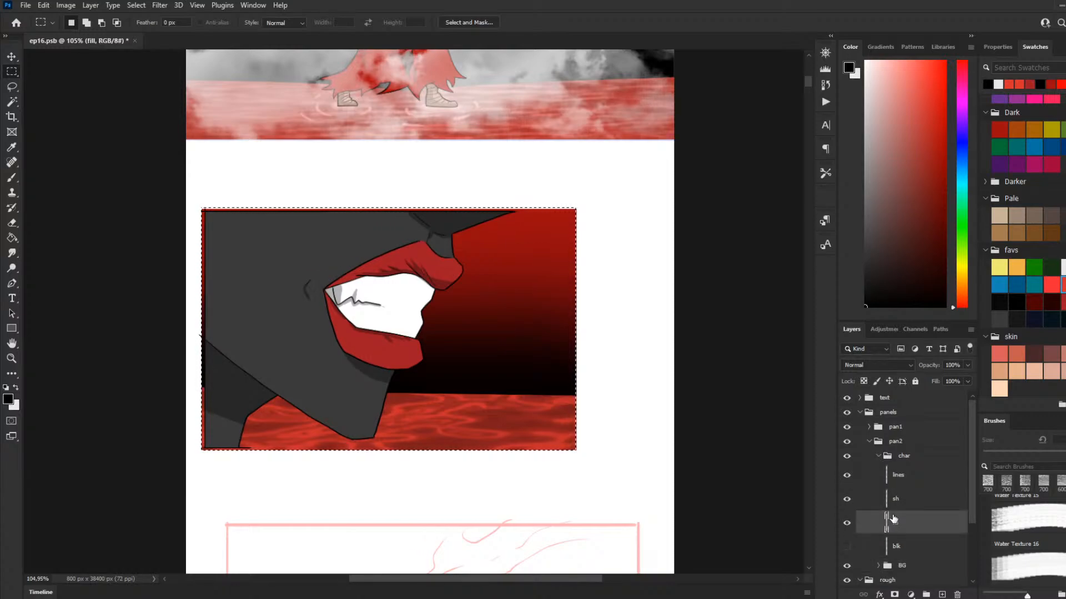
left_click(896, 505)
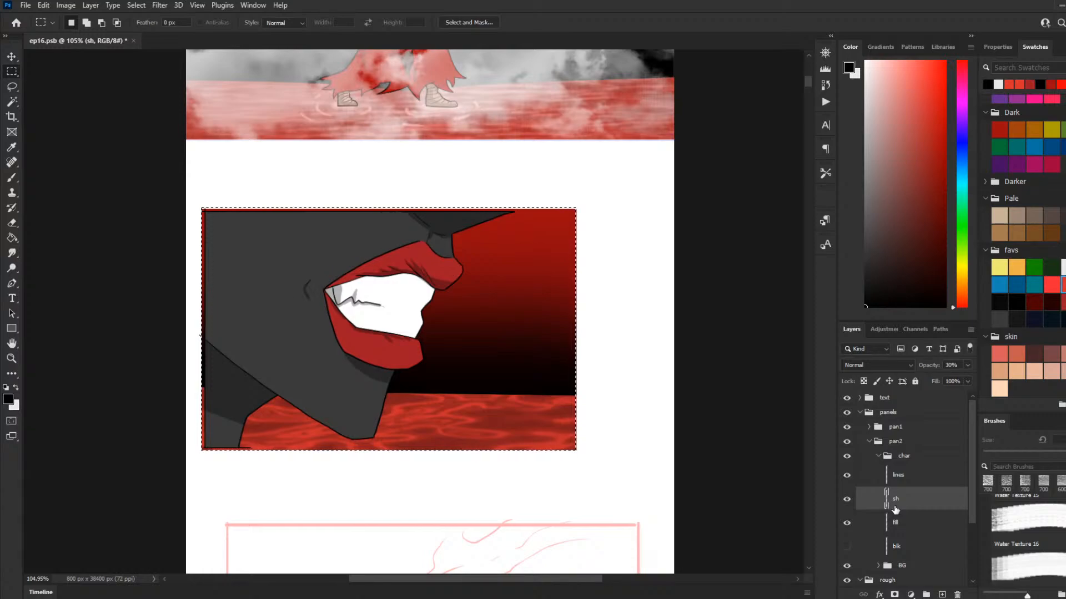
left_click(903, 527)
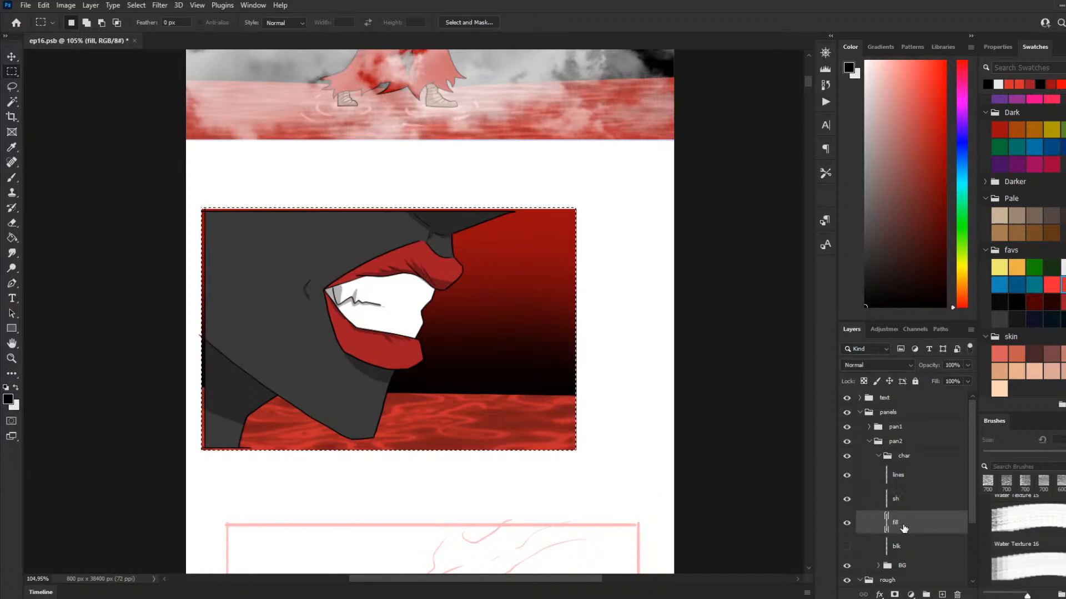
left_click(905, 500)
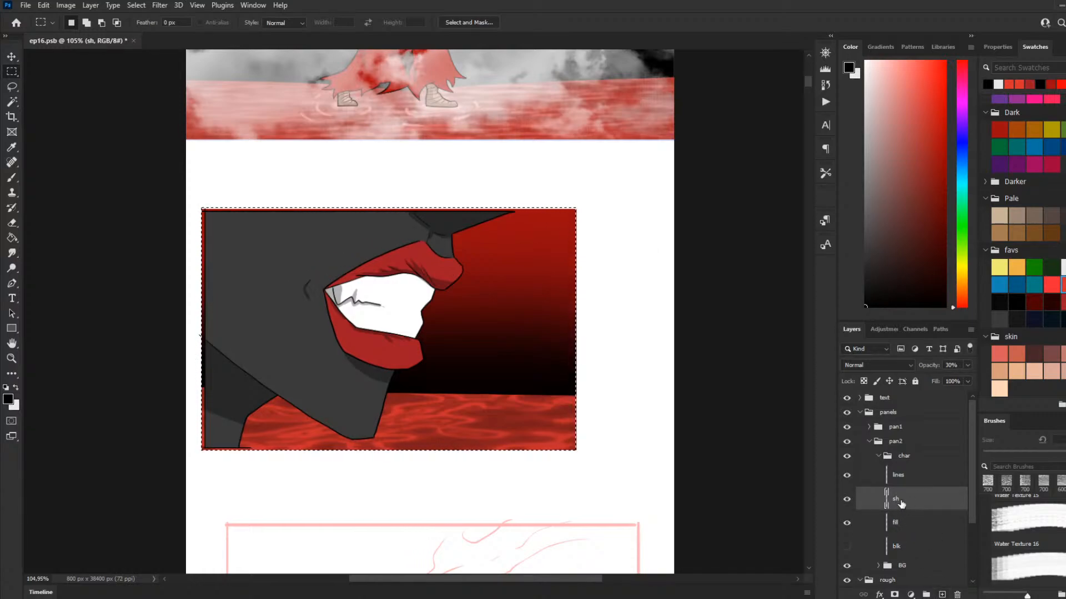
left_click(846, 500)
left_click(847, 499)
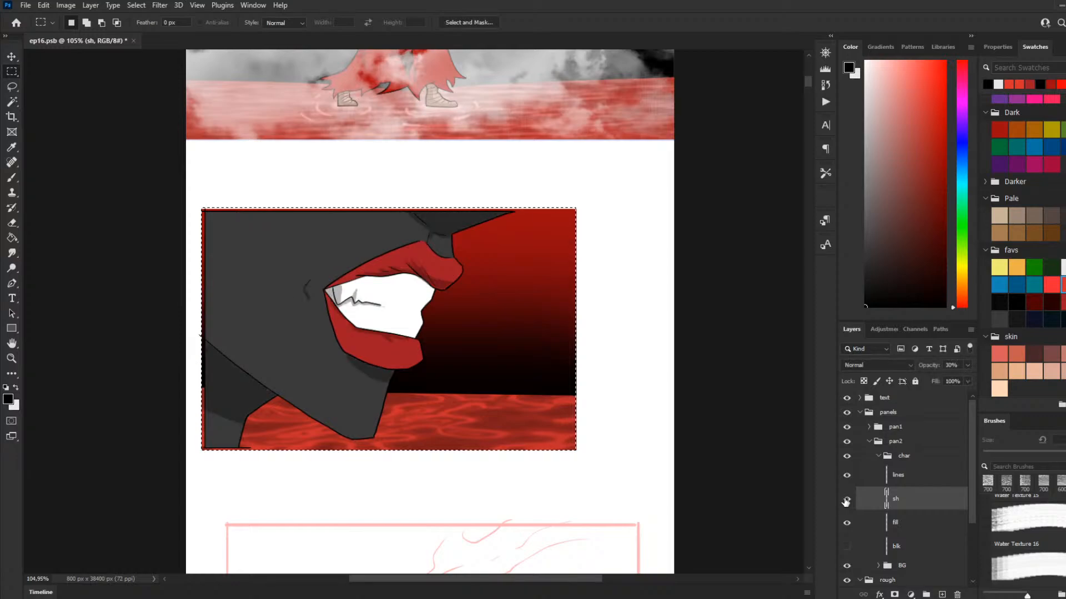
left_click(884, 459)
left_click(879, 457)
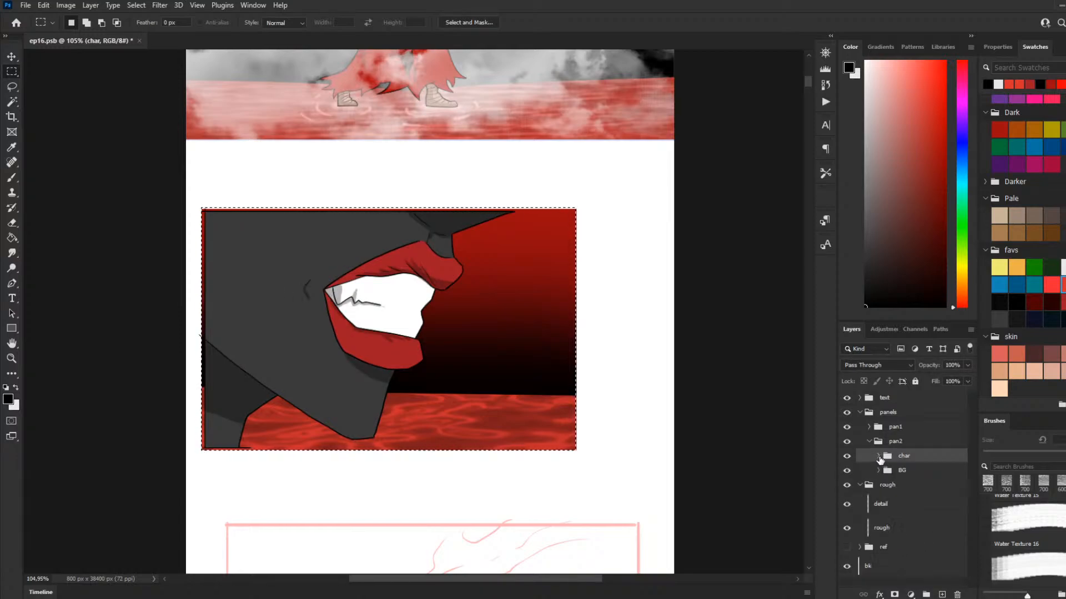
Step: Add a new layer above Layer 7 in the second panel's BG group
left_click(878, 470)
left_click(899, 490)
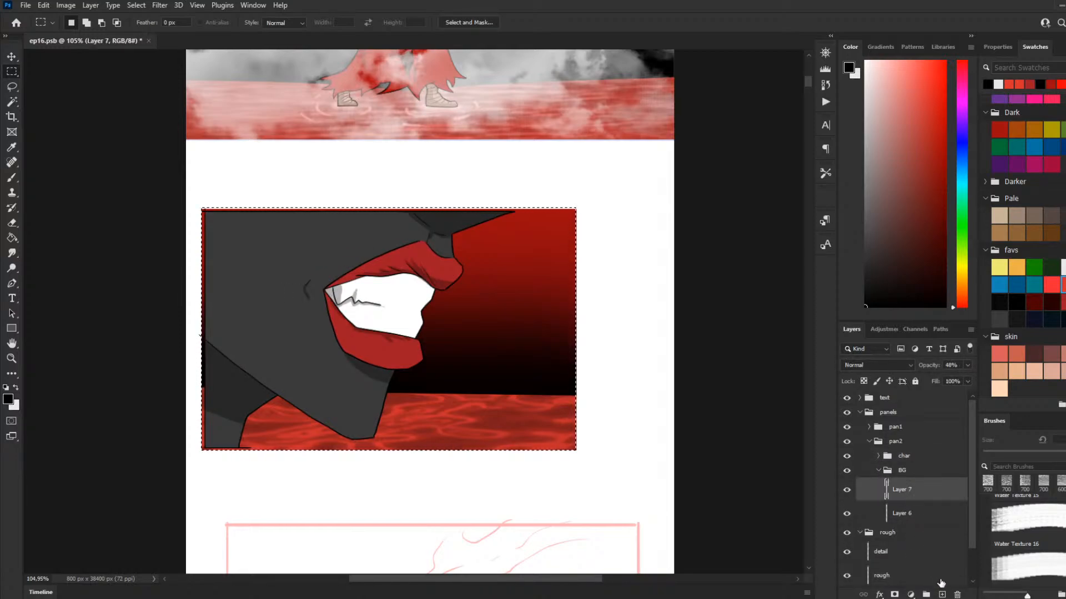
left_click(941, 595)
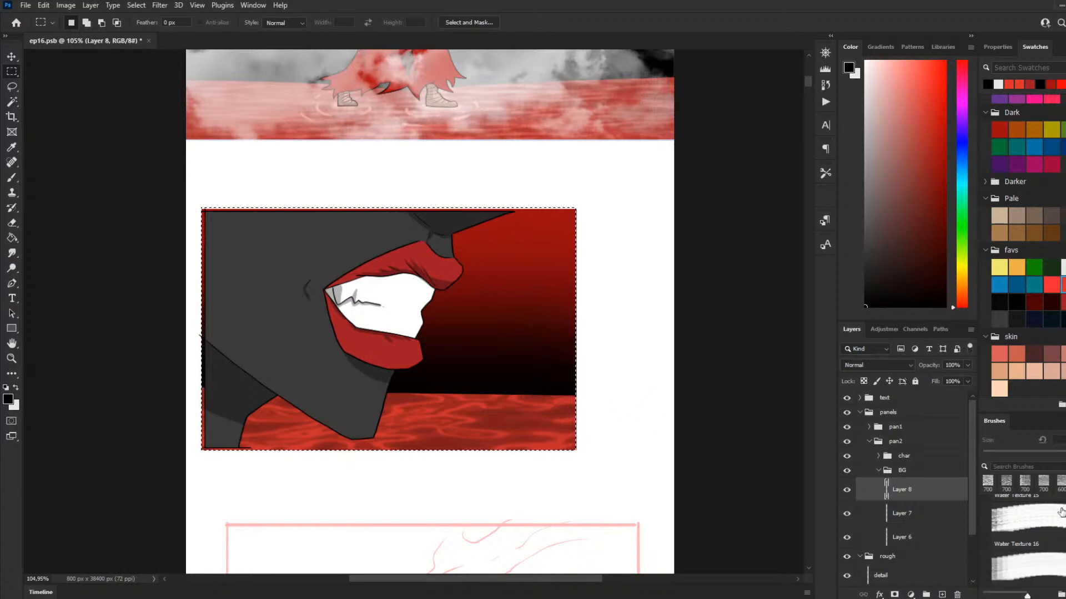
Step: Look through the brush library and collapse the 20 River Water Brushes set
scroll(1062, 512, "down", 2)
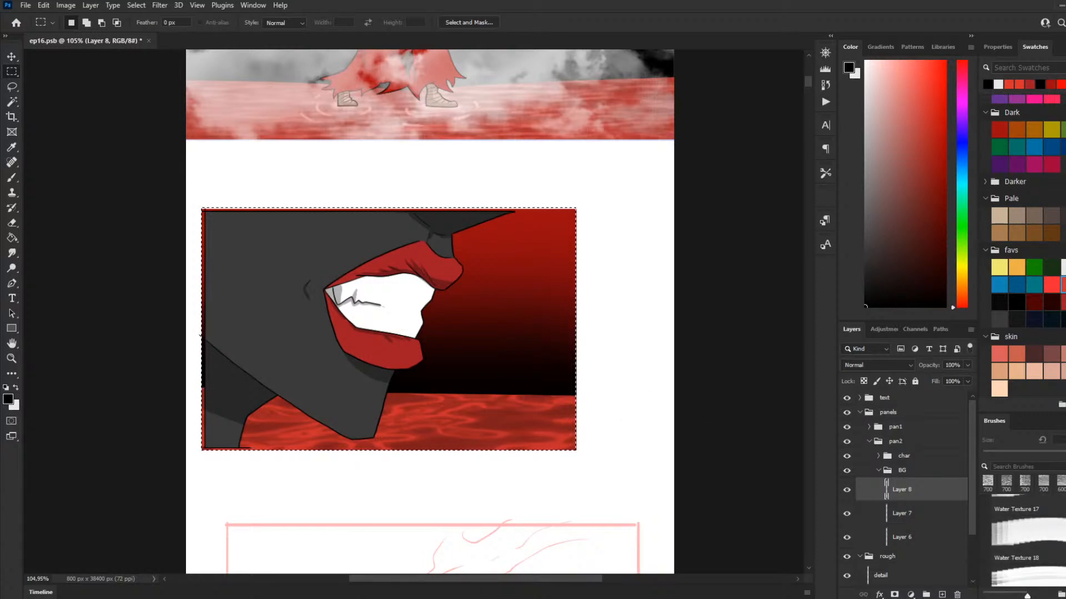
scroll(1027, 533, "down", 5)
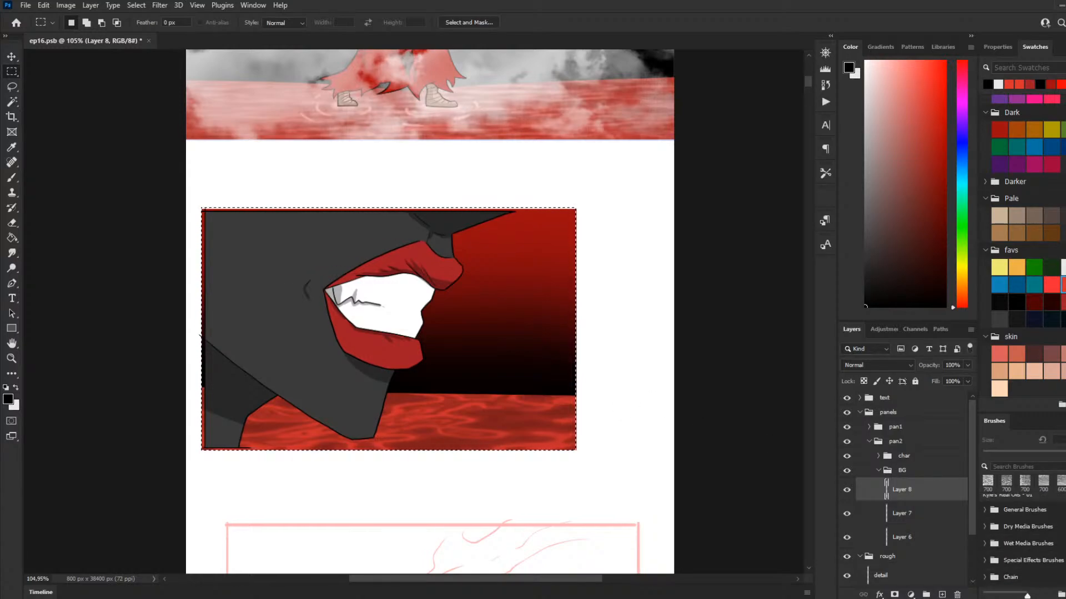
scroll(1024, 533, "down", 5)
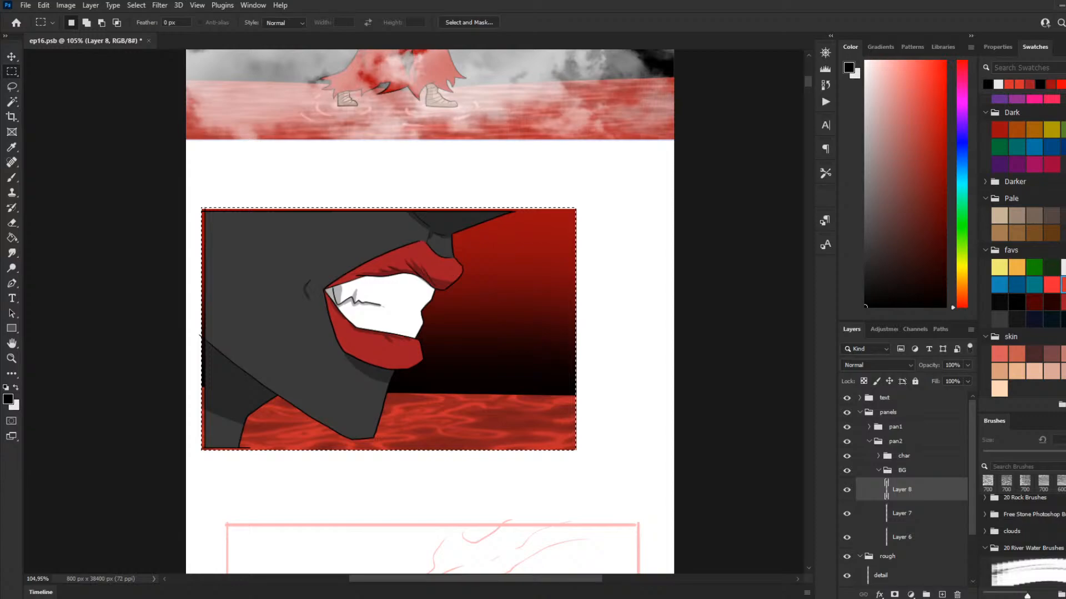
scroll(1026, 541, "up", 3)
scroll(1024, 533, "up", 5)
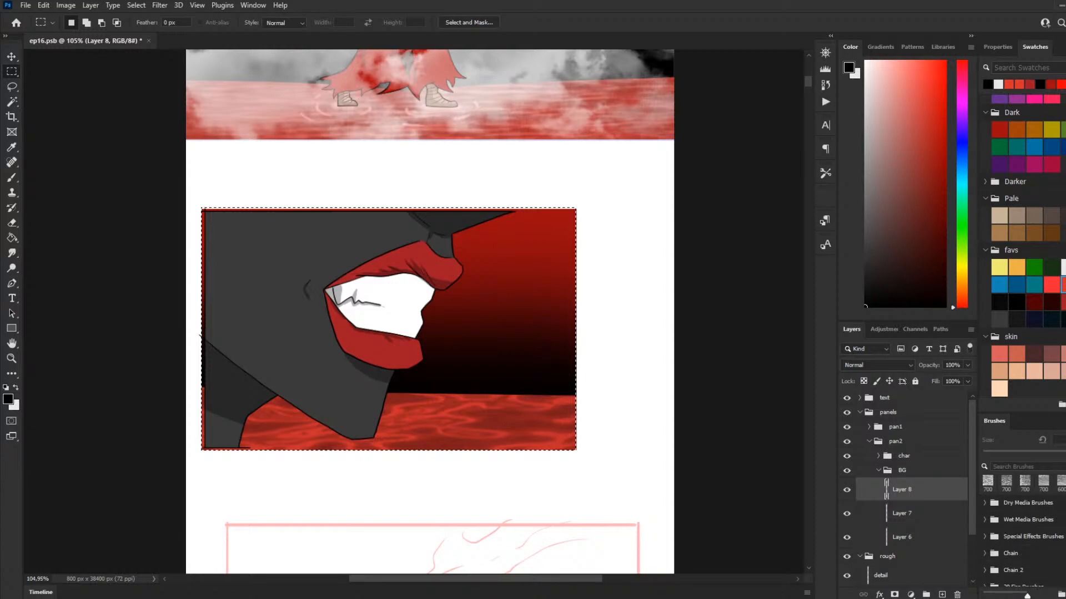
scroll(1024, 532, "down", 4)
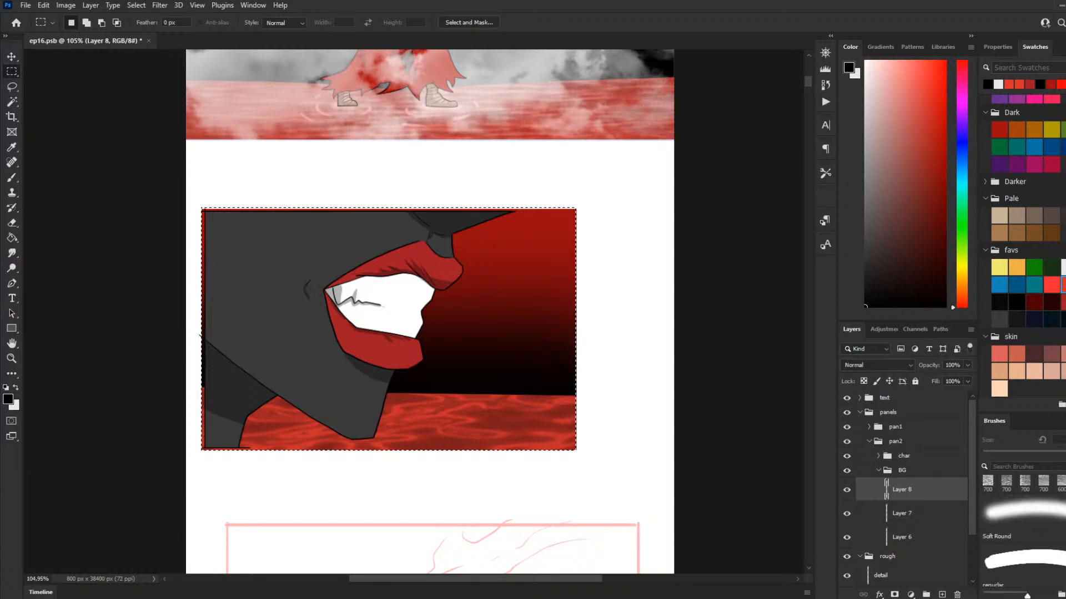
scroll(999, 550, "down", 4)
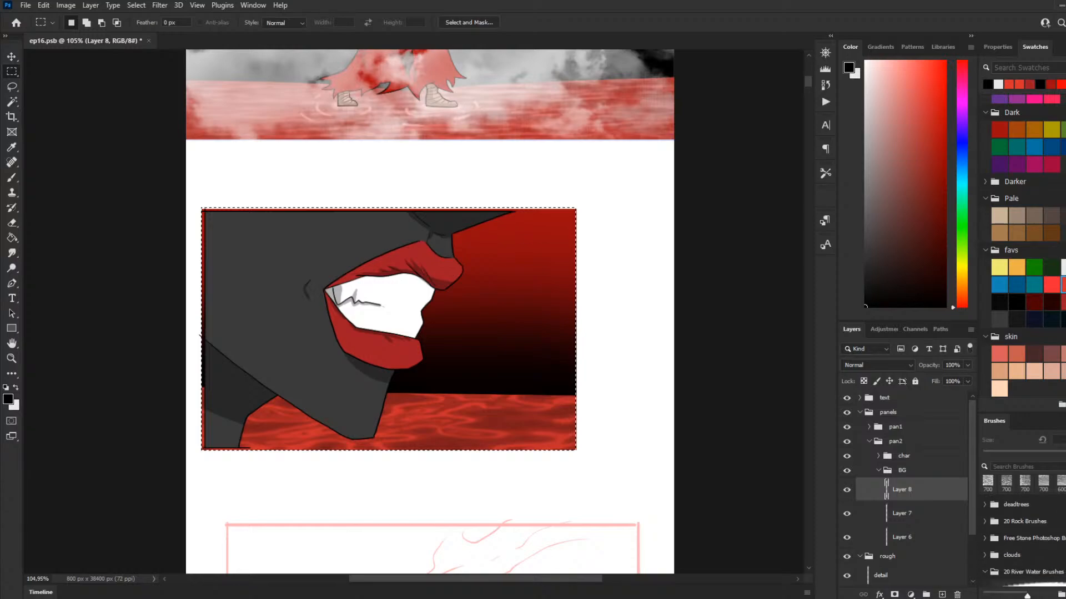
left_click(986, 561)
left_click(985, 560)
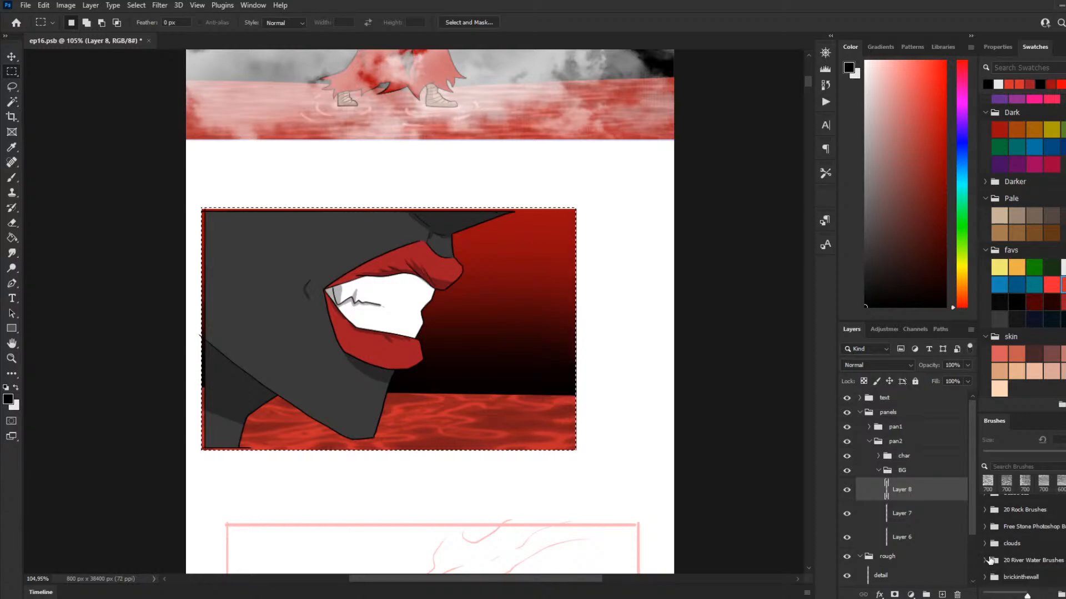
Step: Expand the clouds brush set, choose the cloud brush listed after cloud15, and reduce its size to 1400 px
left_click(985, 544)
scroll(1021, 544, "down", 1)
scroll(1022, 544, "down", 1)
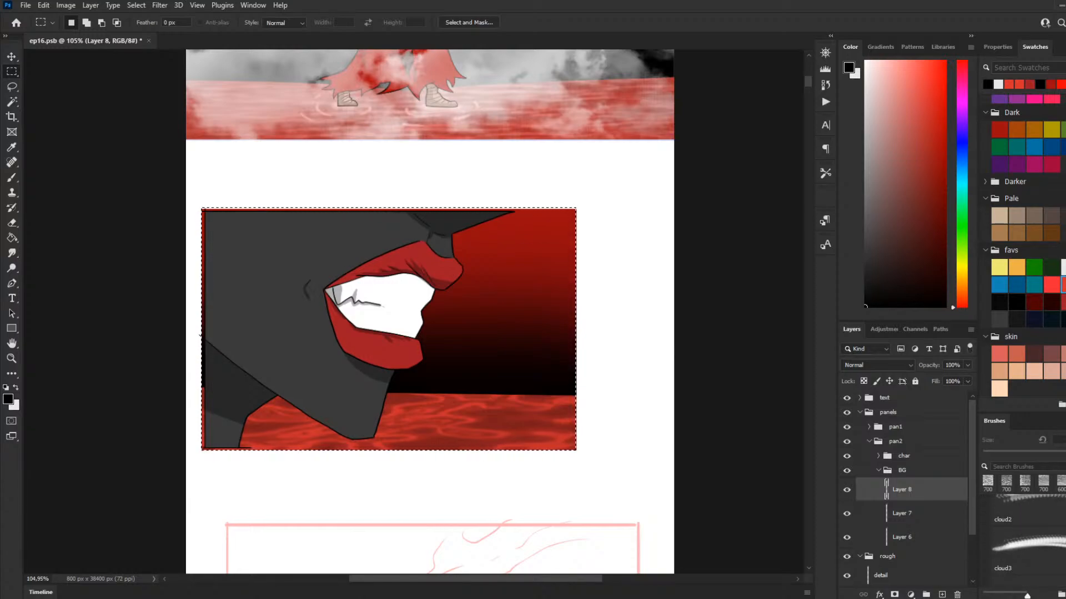
scroll(1022, 544, "down", 4)
scroll(1022, 544, "down", 5)
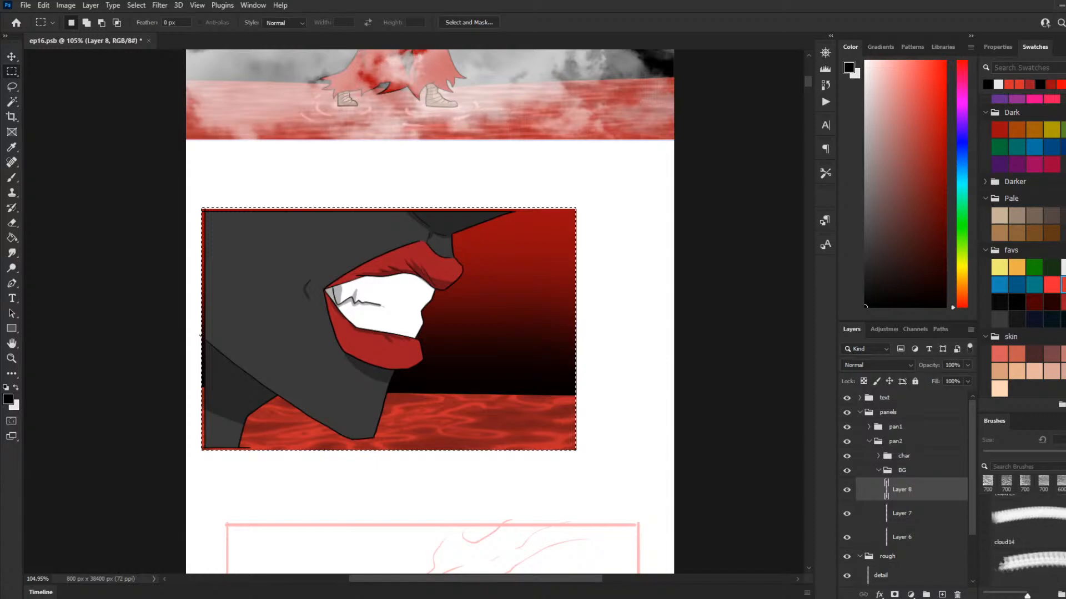
scroll(1022, 543, "down", 3)
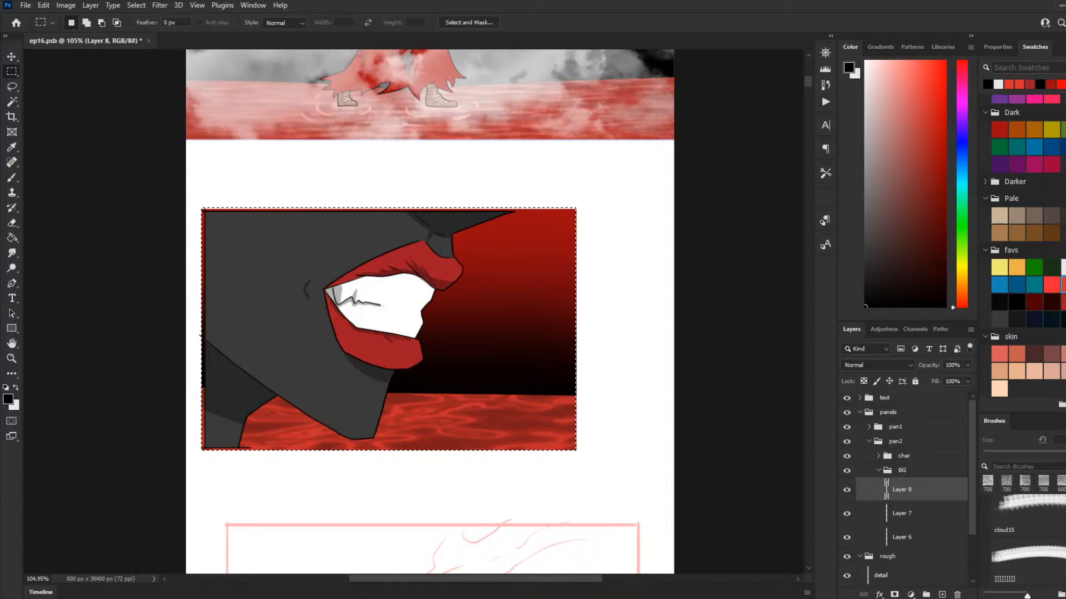
left_click(995, 558)
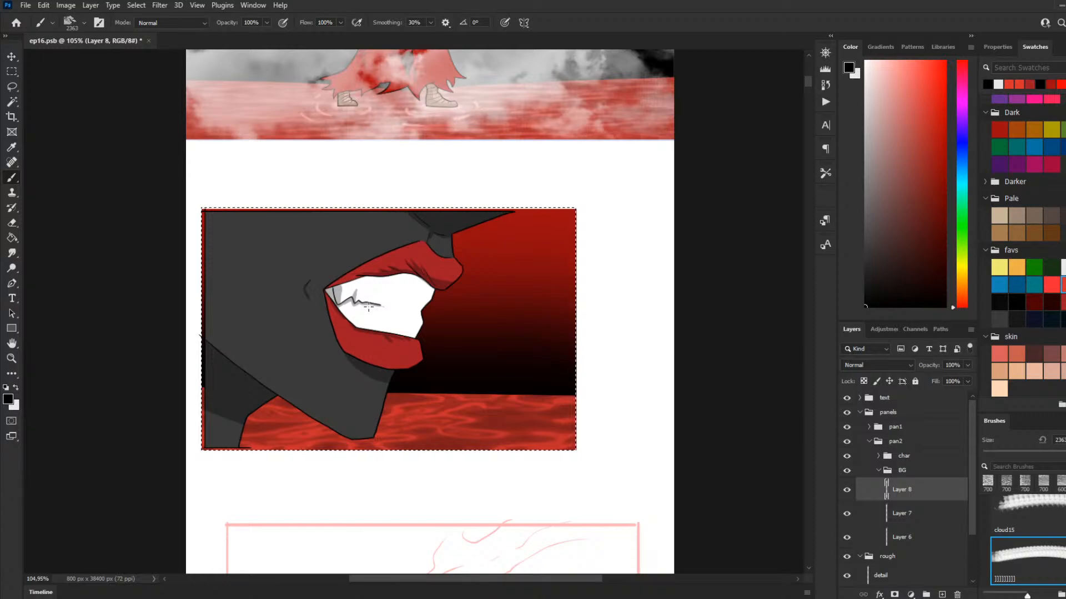
key("bracketleft")
Step: Try a black cloud stamp at 800 px over the second panel's background, beside the mouth
key("bracketleft")
key("bracketleft")
key("bracketleft")
key("bracketleft")
key("bracketleft")
key("bracketleft")
key("bracketleft")
key("bracketleft")
key("bracketleft")
key("bracketleft")
key("bracketleft")
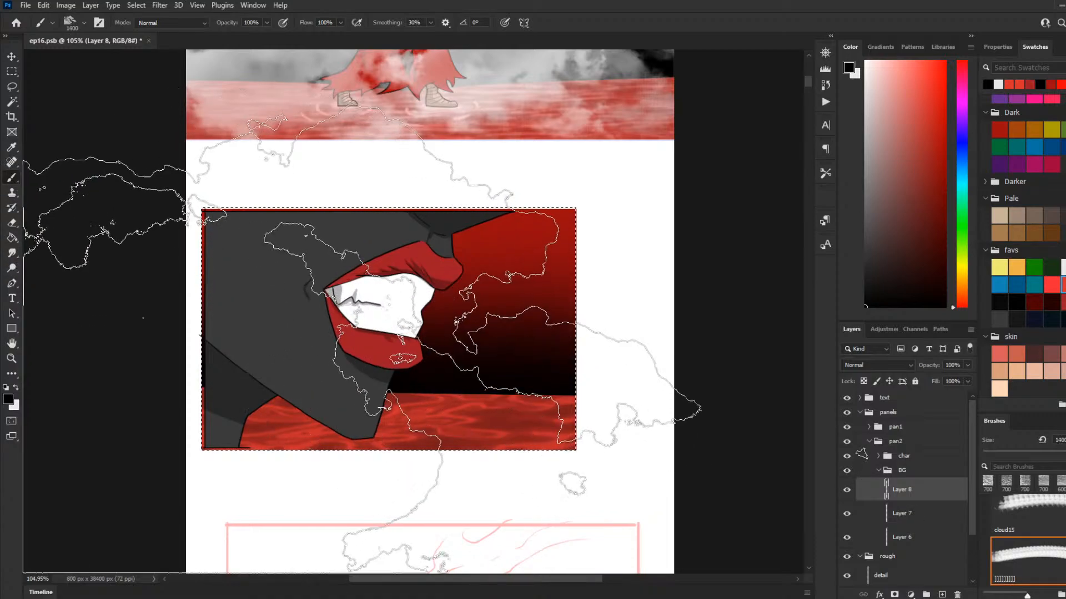
key("bracketleft")
key("bracketleft")
key("bracketleft")
key("bracketleft")
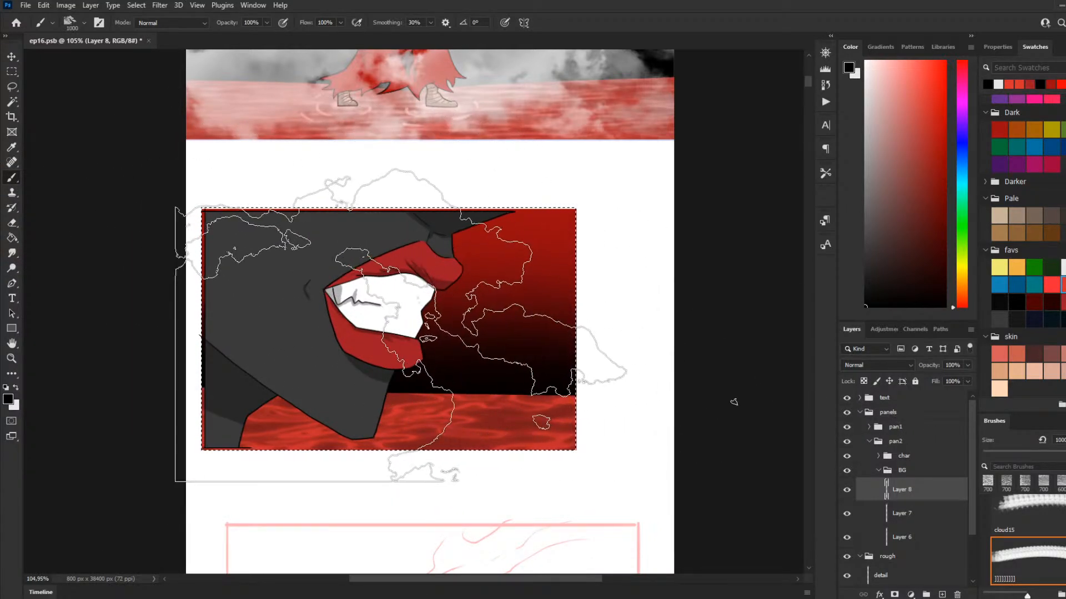
key("bracketright")
key("bracketright")
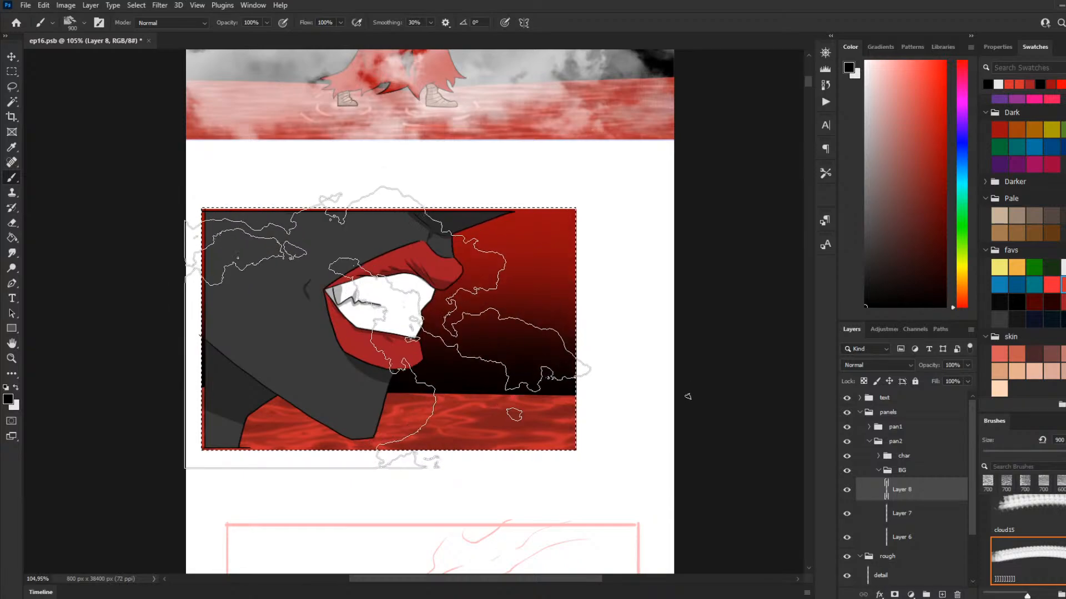
key("bracketleft")
key("bracketleft")
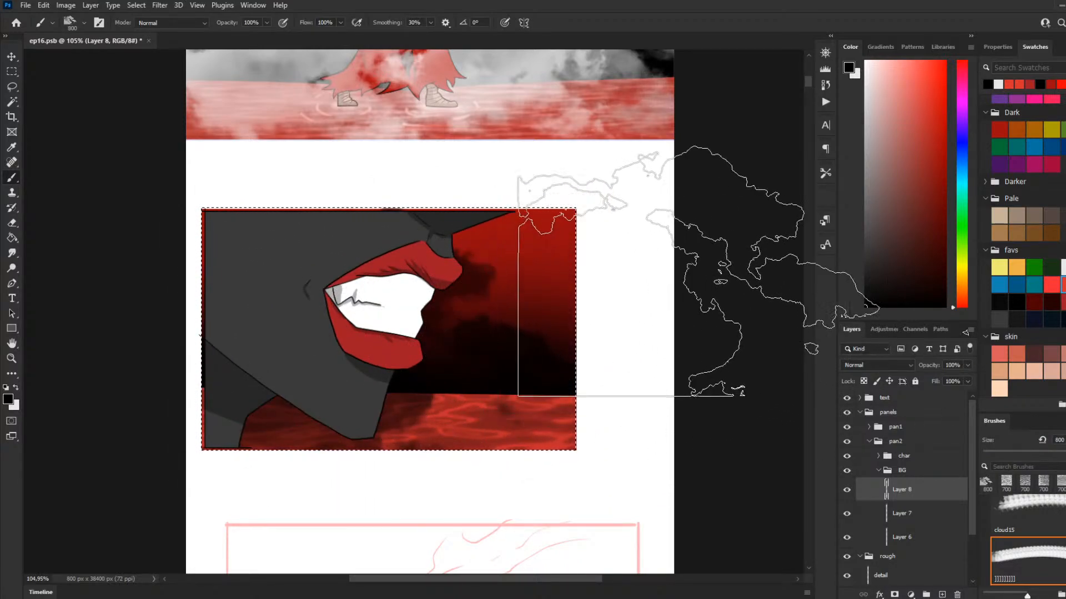
key("ctrl+z")
Step: Switch the brush colour to white and paint clouds at 900 px behind the face on Layer 8
key("x")
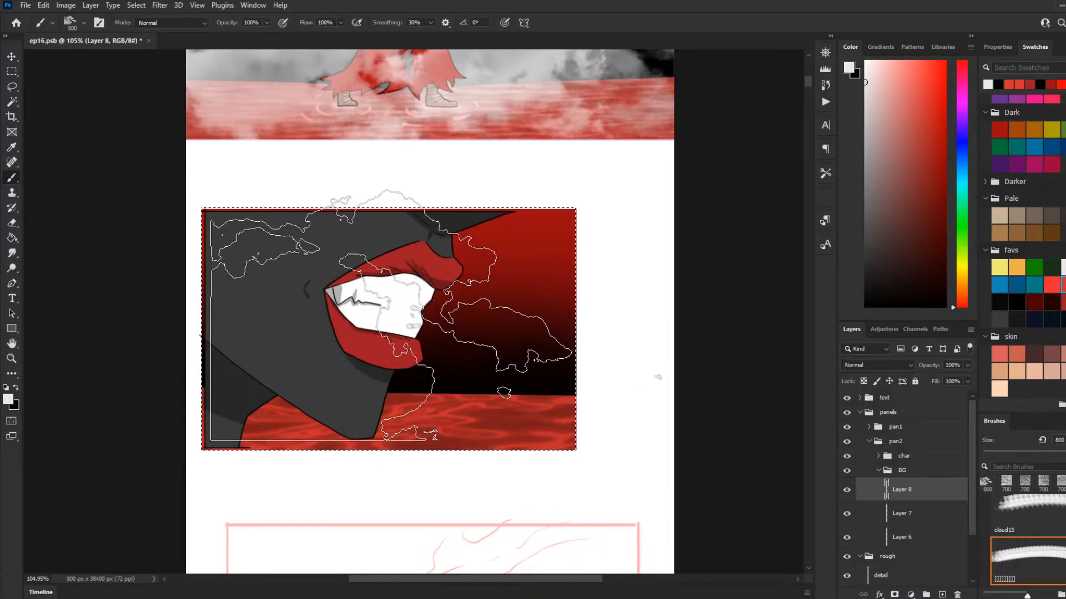
left_click(431, 324)
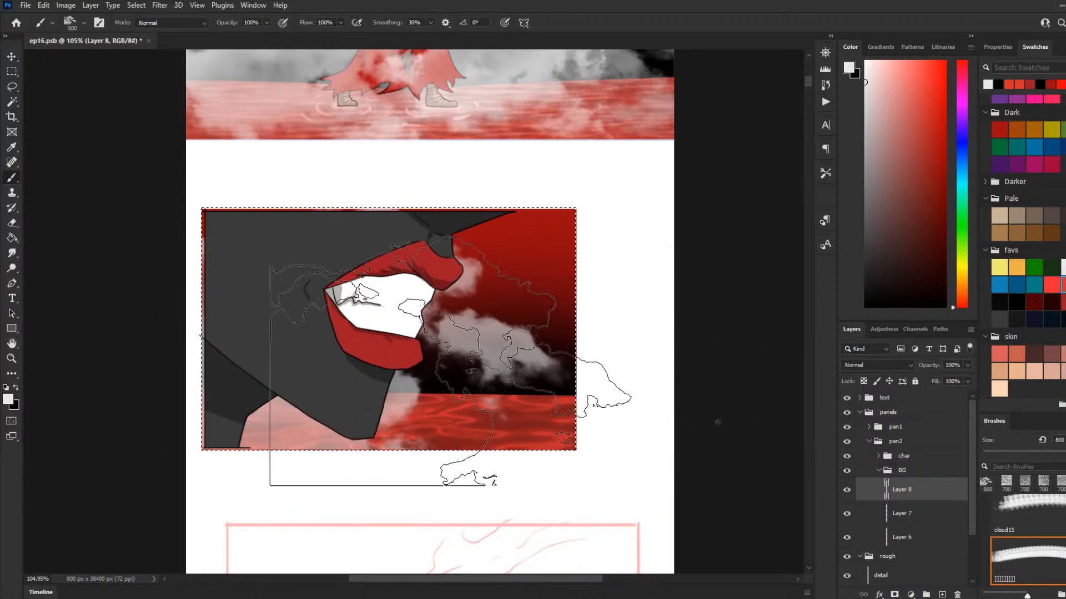
key("ctrl+z")
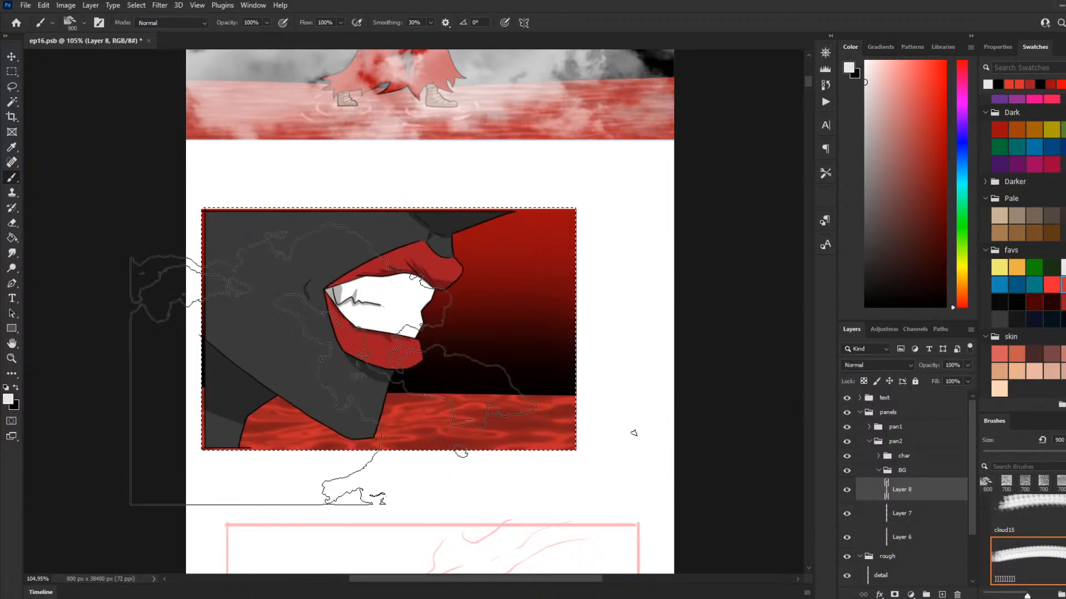
key("bracketright")
key("bracketright")
key("bracketright")
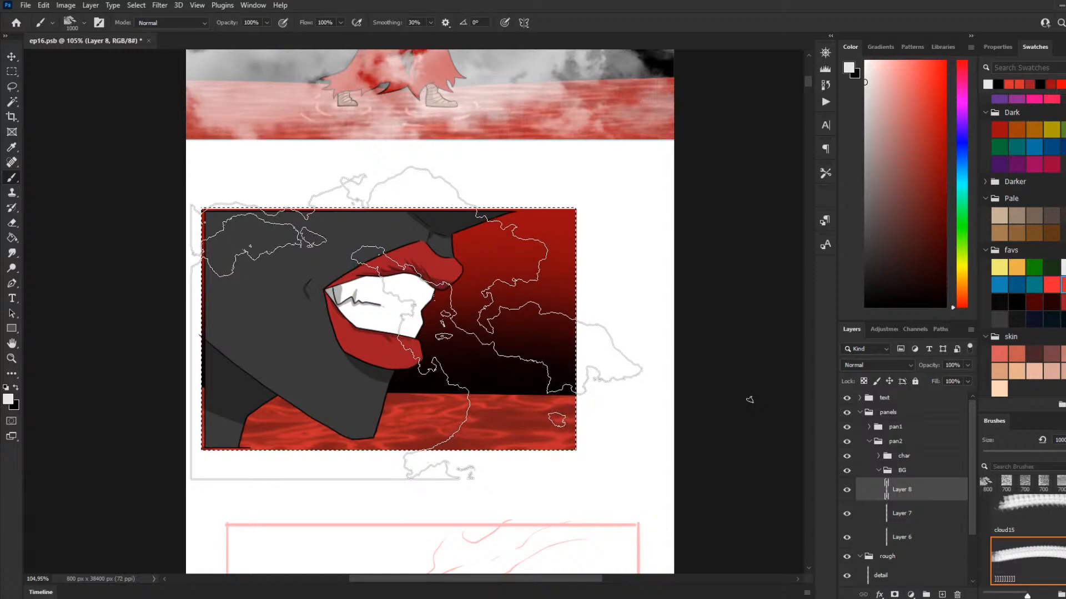
key("bracketleft")
key("bracketleft")
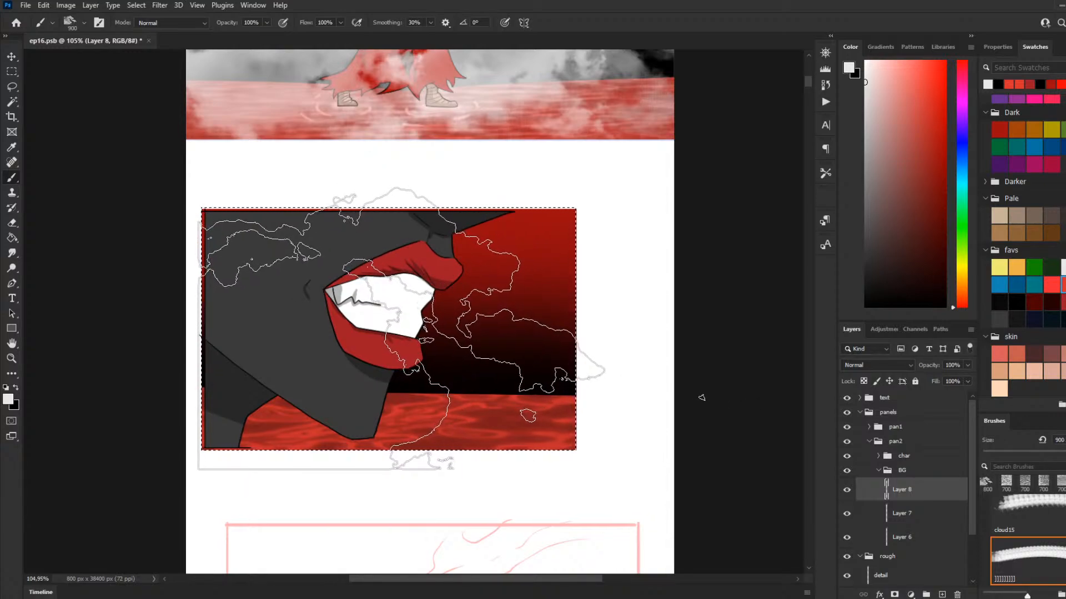
left_click_drag(402, 327, 391, 344)
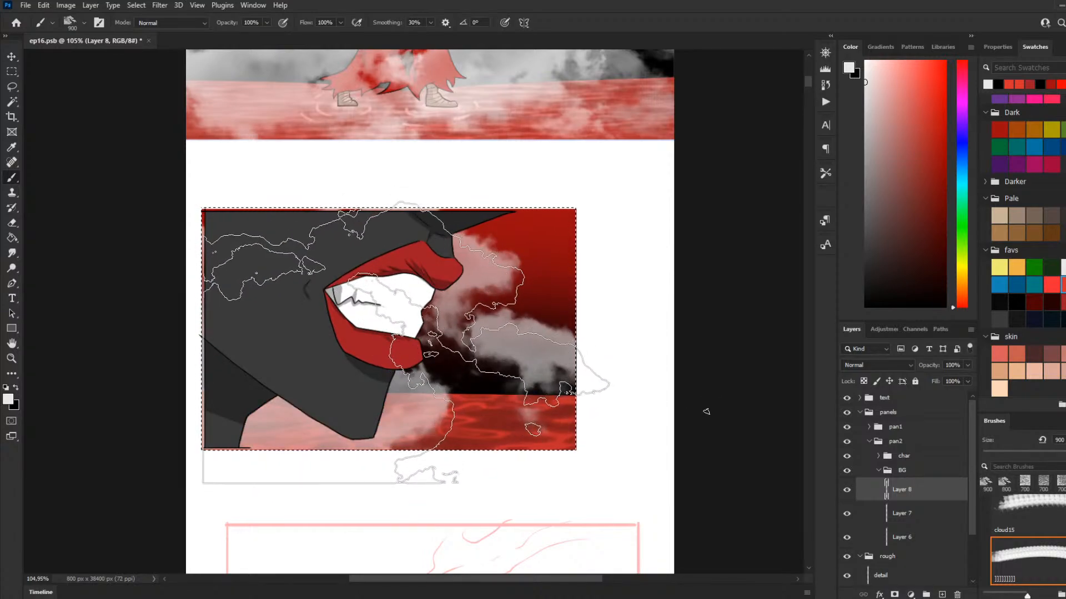
Step: Choose the cloud15 brush and reduce its size to 1100 px
key("bracketleft")
key("bracketleft")
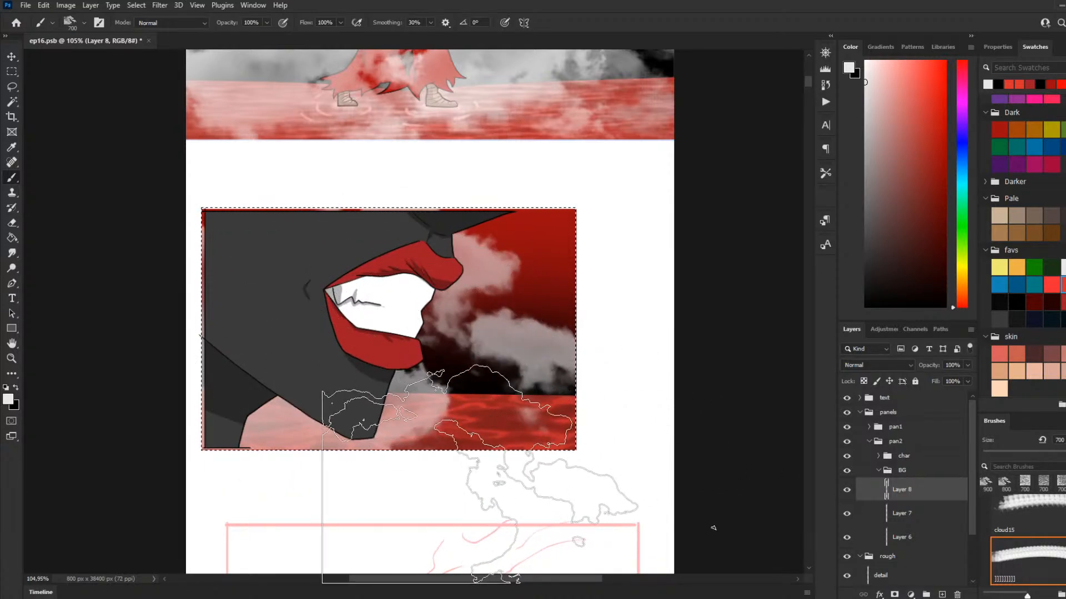
key("bracketright")
key("bracketright")
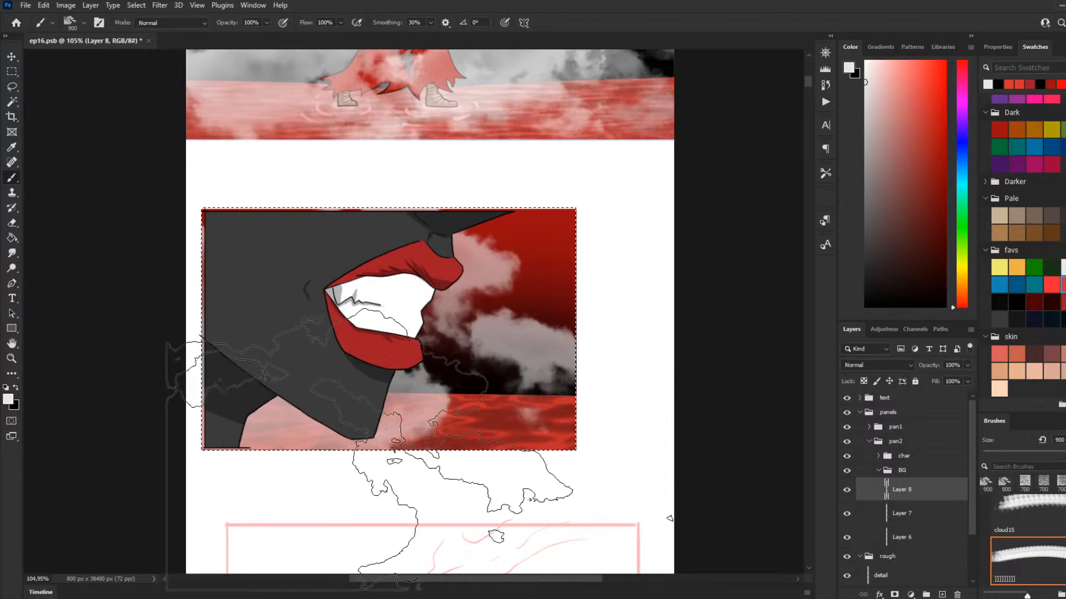
left_click(1047, 520)
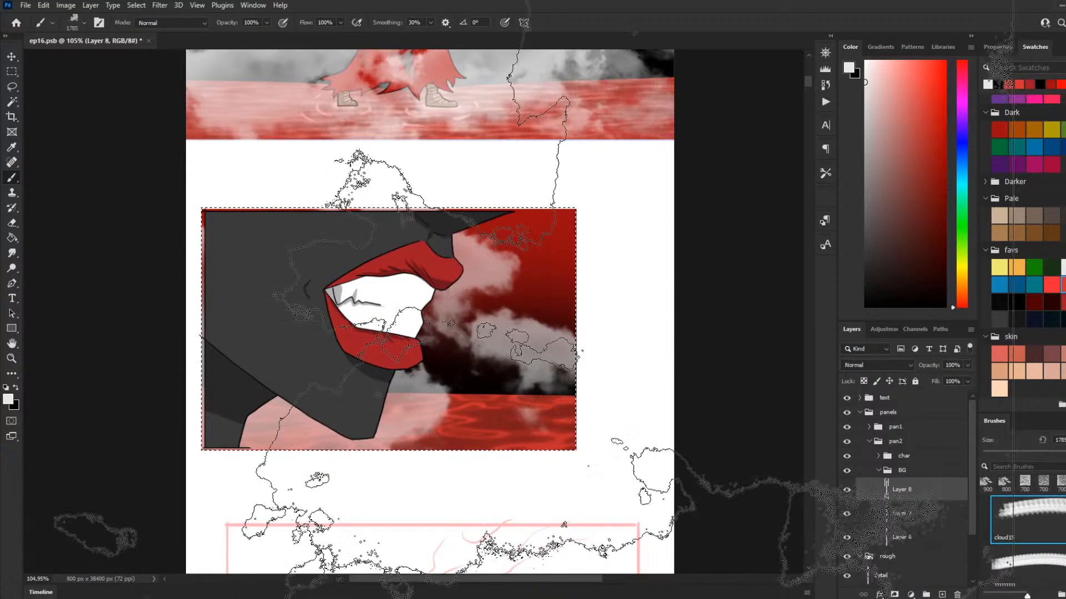
key("bracketleft")
key("bracketleft")
key("bracketleft")
key("bracketleft")
key("bracketleft")
key("bracketleft")
key("bracketleft")
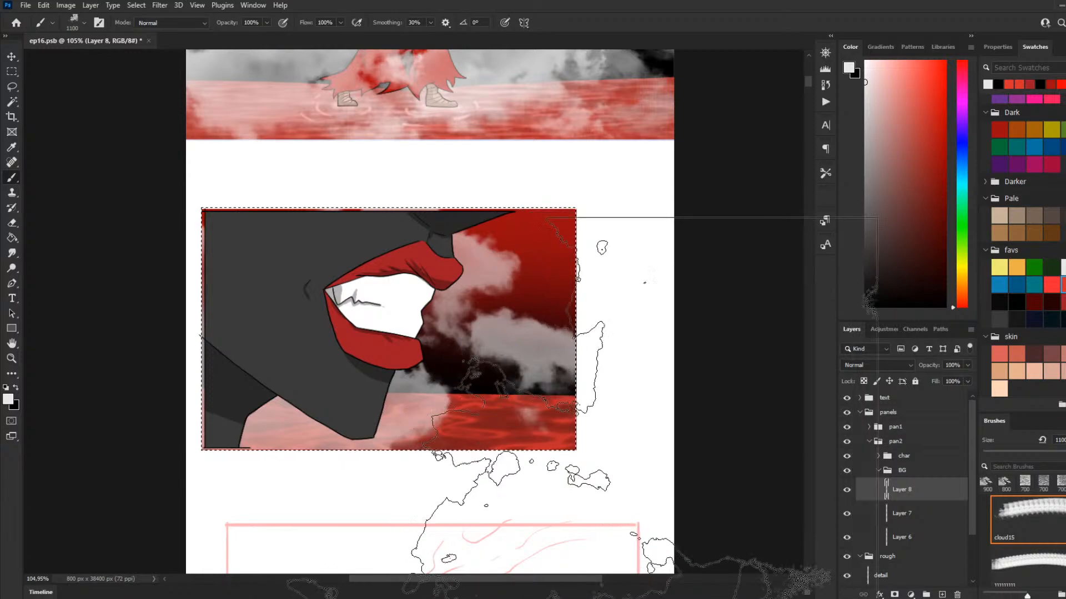
Step: Try the cloud14 brush, and reselect the cloud brush listed after cloud15
scroll(1053, 548, "up", 2)
scroll(1053, 549, "up", 1)
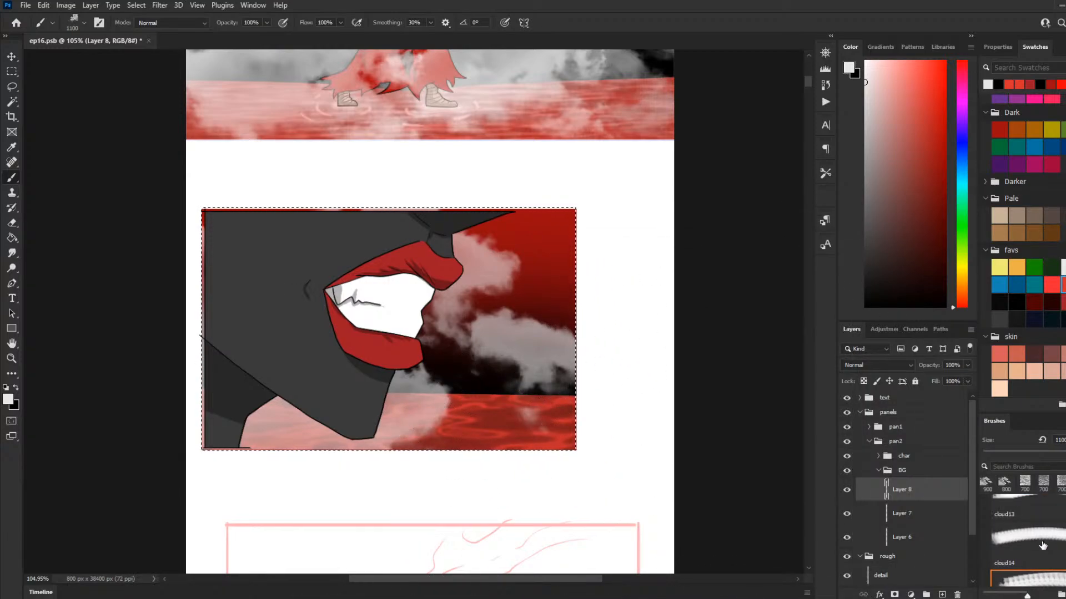
left_click(1053, 548)
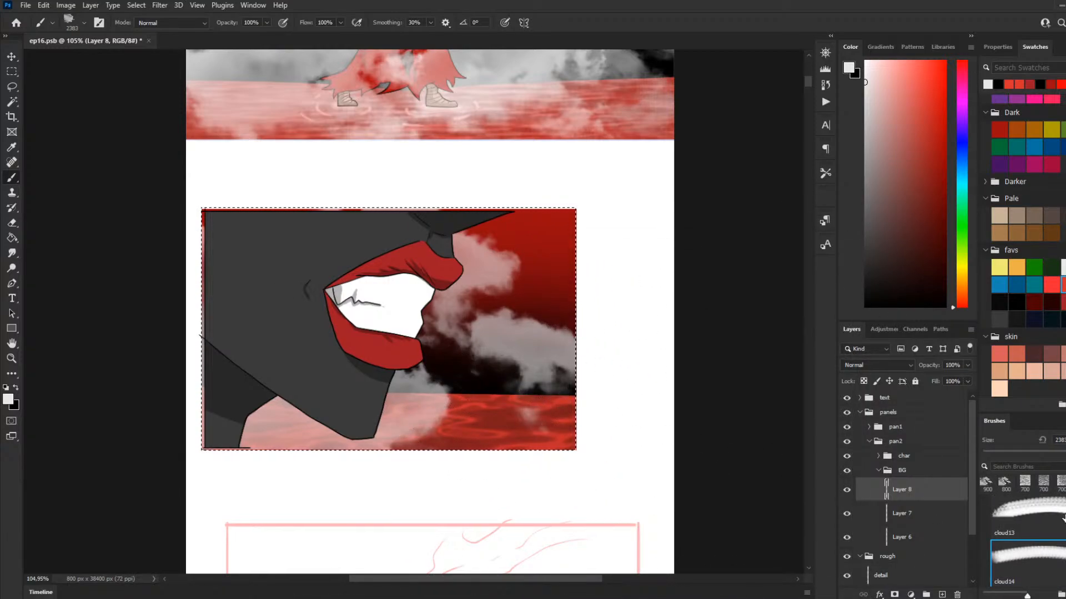
key("comma")
scroll(1053, 542, "down", 2)
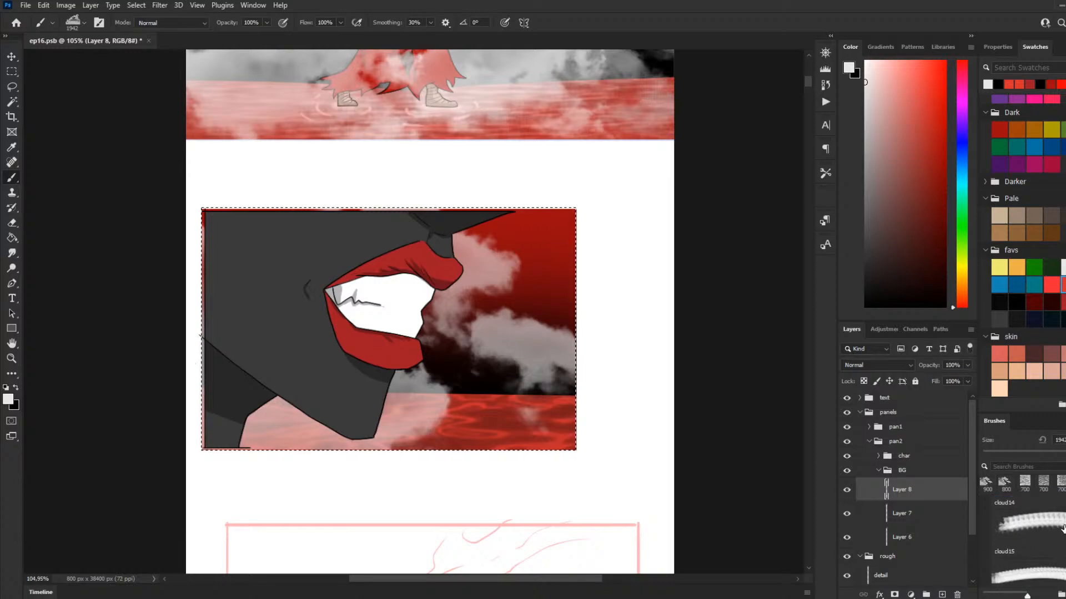
left_click(1054, 542)
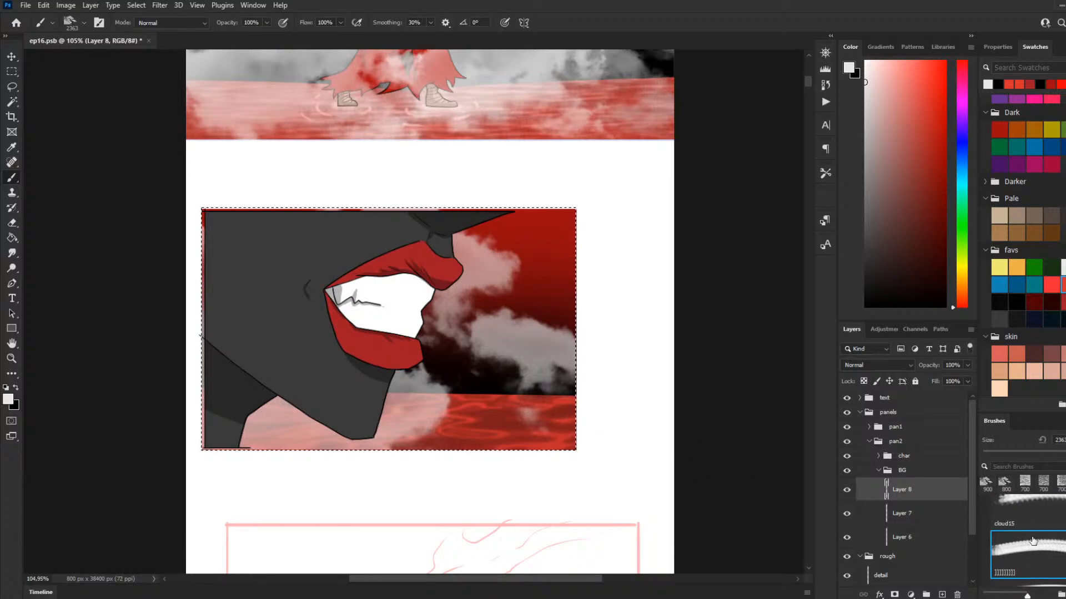
Step: Choose the cloud12a brush and reduce its size to 900 px
scroll(1061, 553, "up", 3)
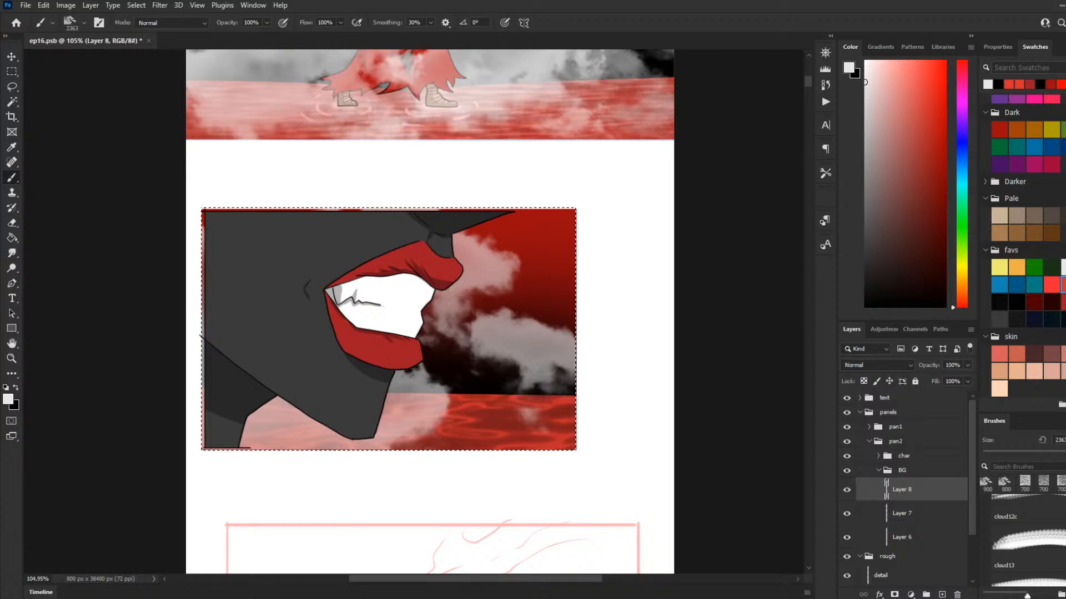
scroll(1027, 542, "up", 2)
scroll(1027, 541, "up", 1)
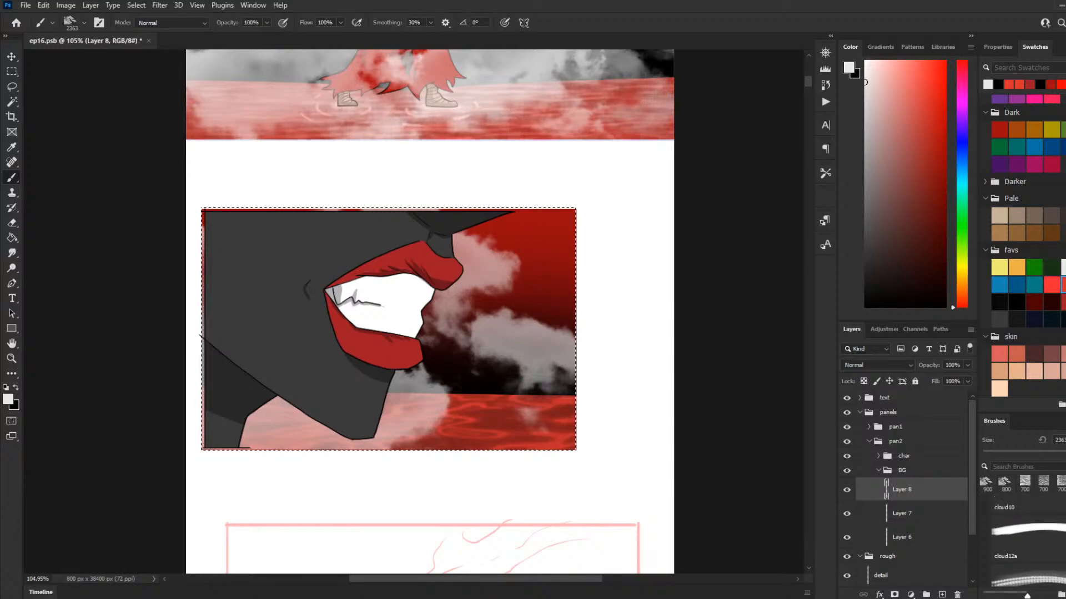
left_click(1048, 542)
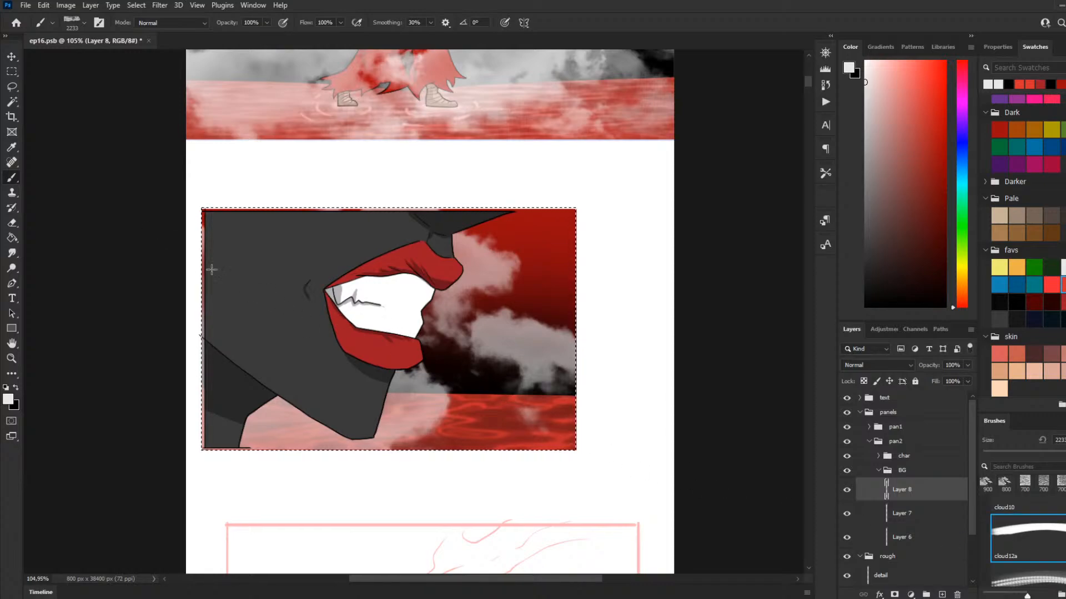
key("bracketleft")
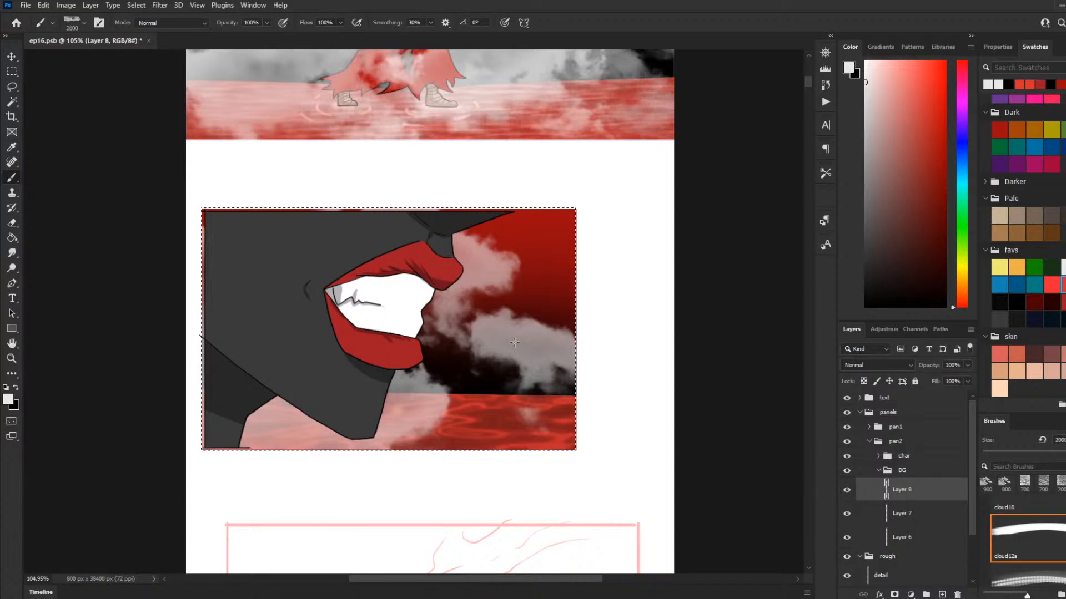
key("bracketleft")
key("bracketleft")
key("bracketleft")
key("bracketleft")
key("bracketleft")
key("bracketleft")
key("bracketleft")
key("bracketleft")
key("bracketleft")
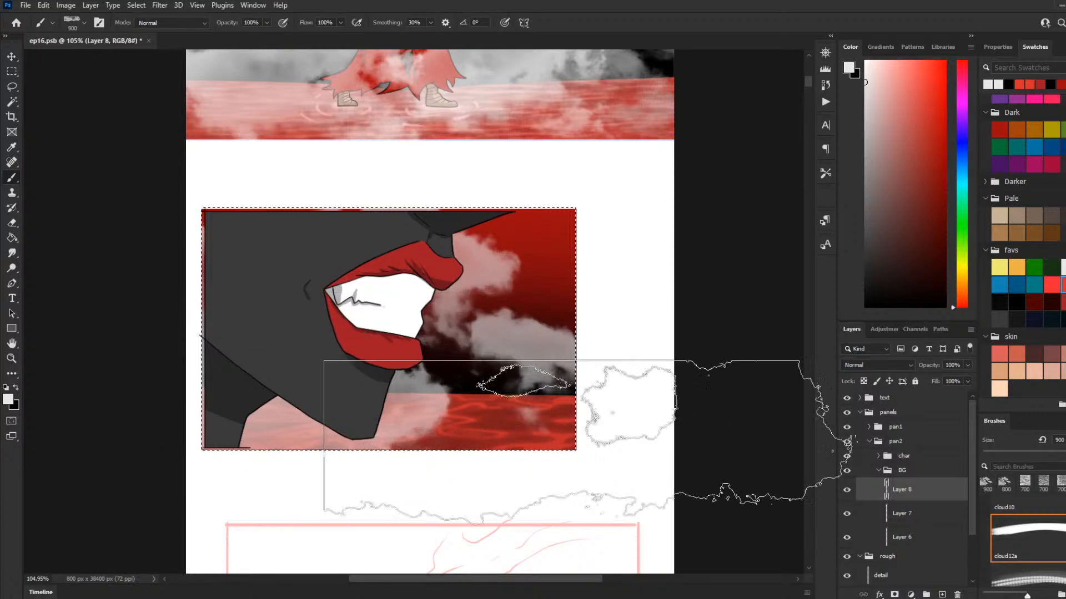
scroll(1058, 555, "up", 3)
scroll(1059, 555, "down", 3)
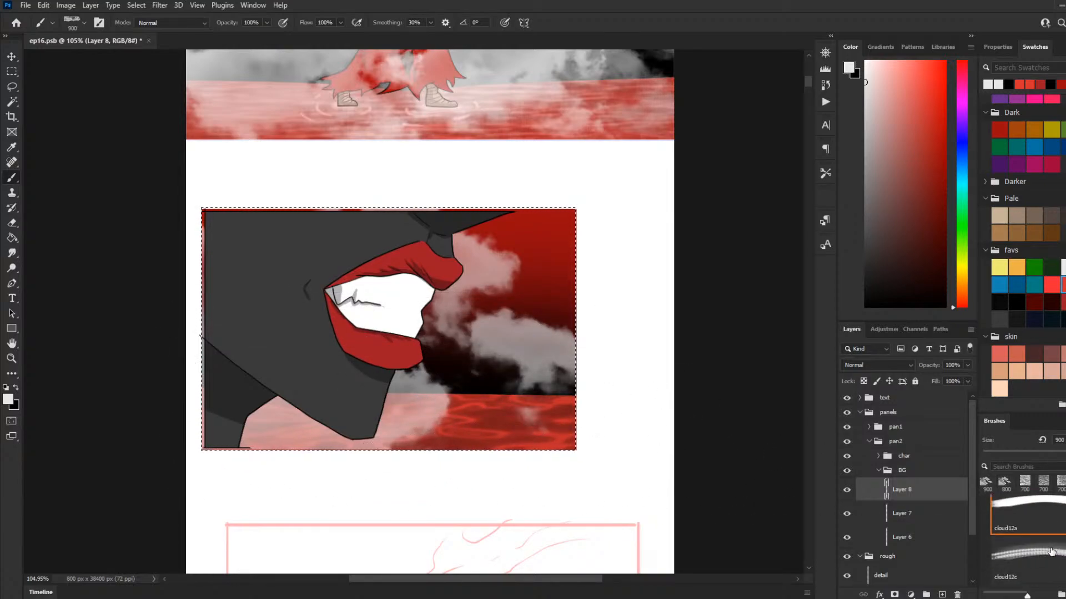
Step: Examine the rough sketch of the third panel's horned character and compare it with the second panel above
scroll(642, 346, "down", 5)
scroll(716, 206, "down", 6)
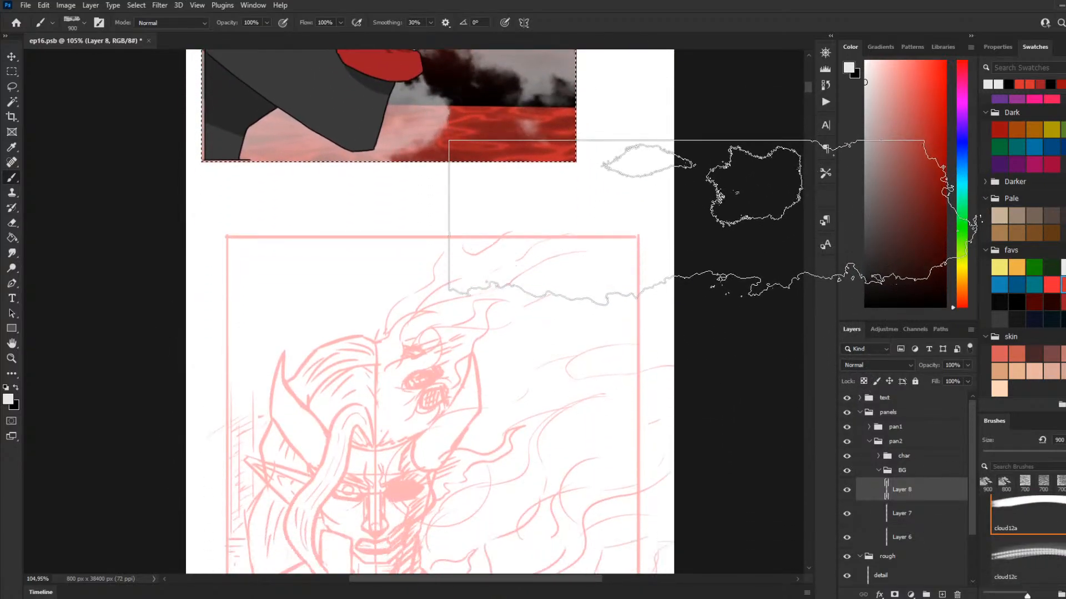
scroll(717, 221, "down", 1)
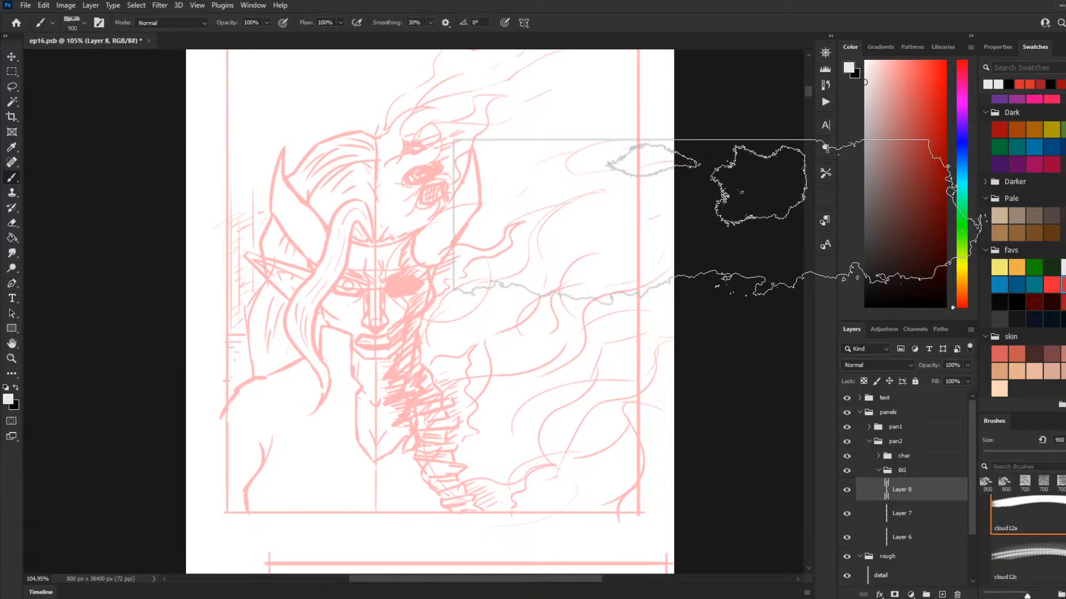
scroll(709, 209, "up", 1)
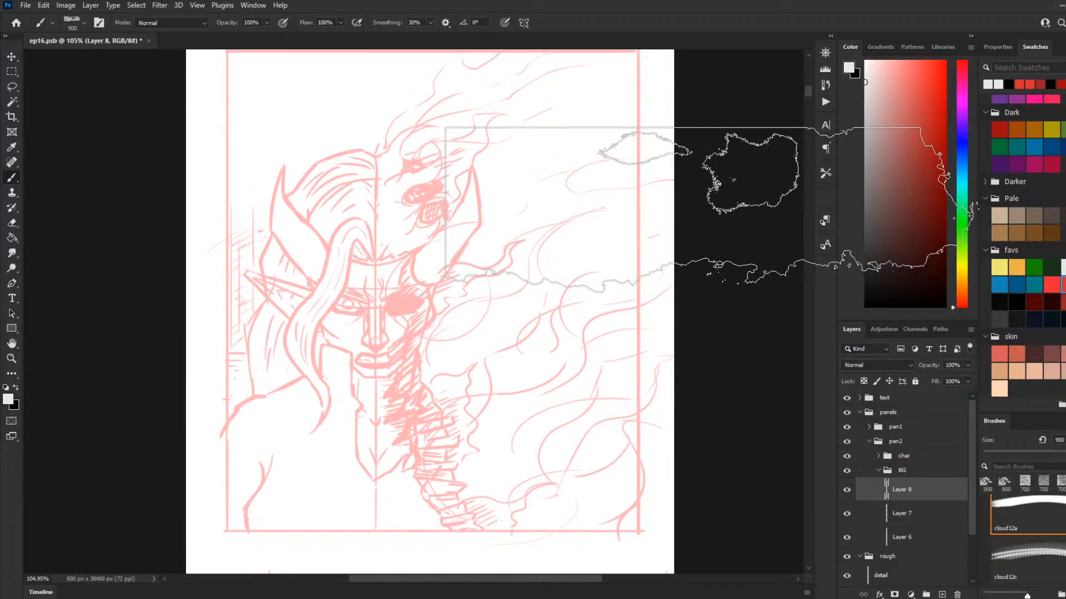
scroll(716, 206, "up", 1)
scroll(694, 258, "down", 2)
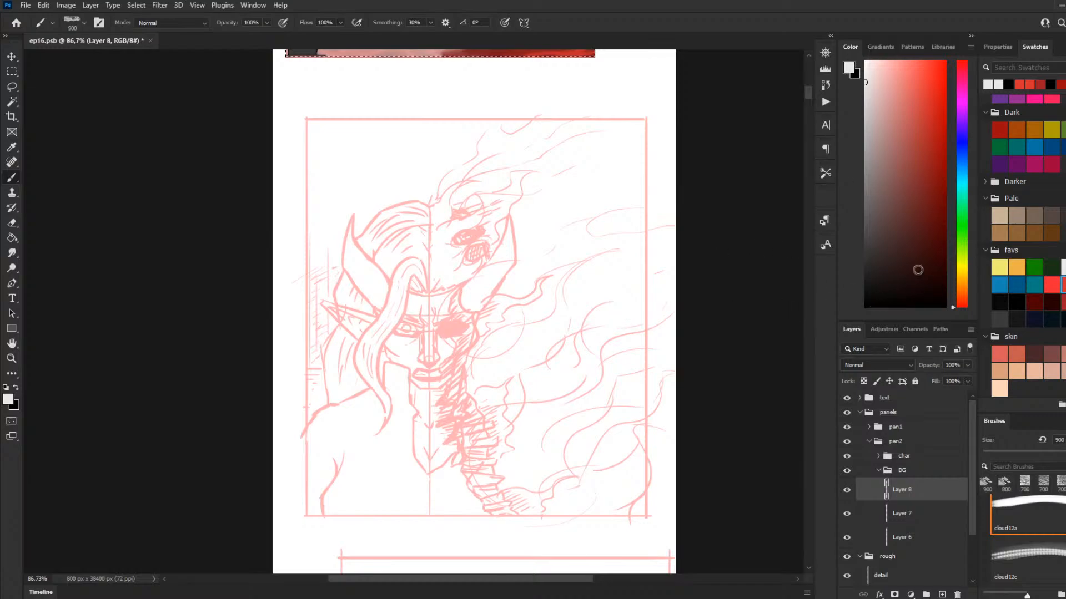
scroll(777, 211, "up", 3)
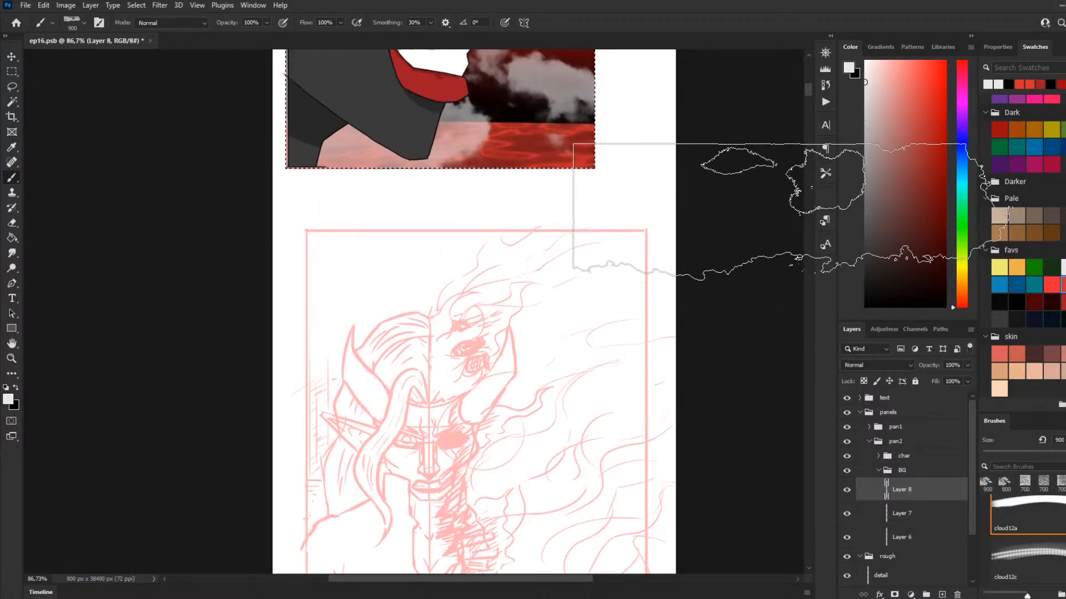
scroll(777, 210, "up", 2)
scroll(755, 219, "down", 4)
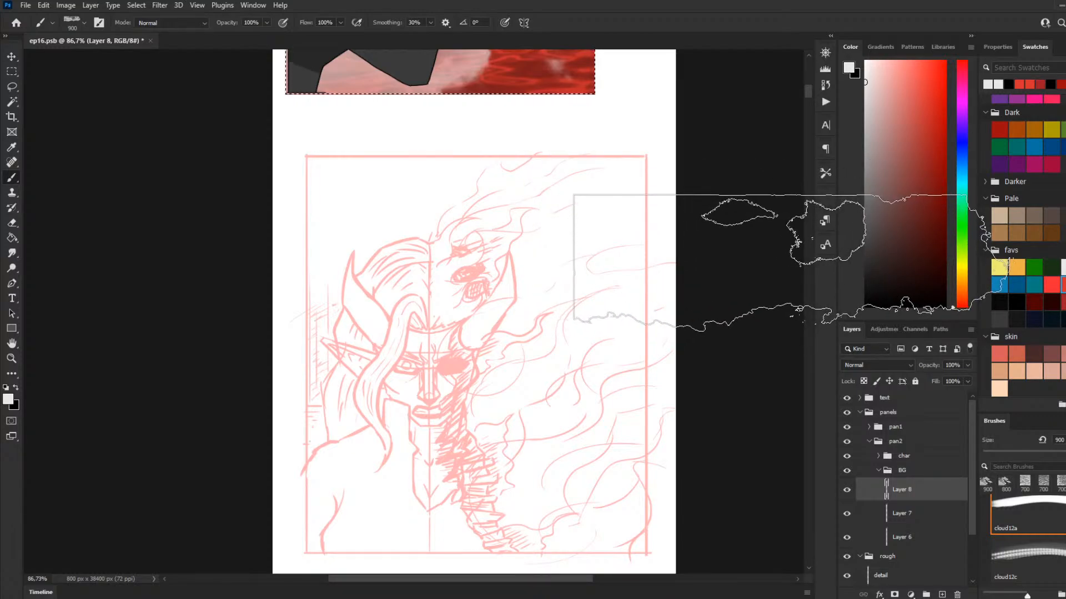
scroll(749, 258, "down", 1)
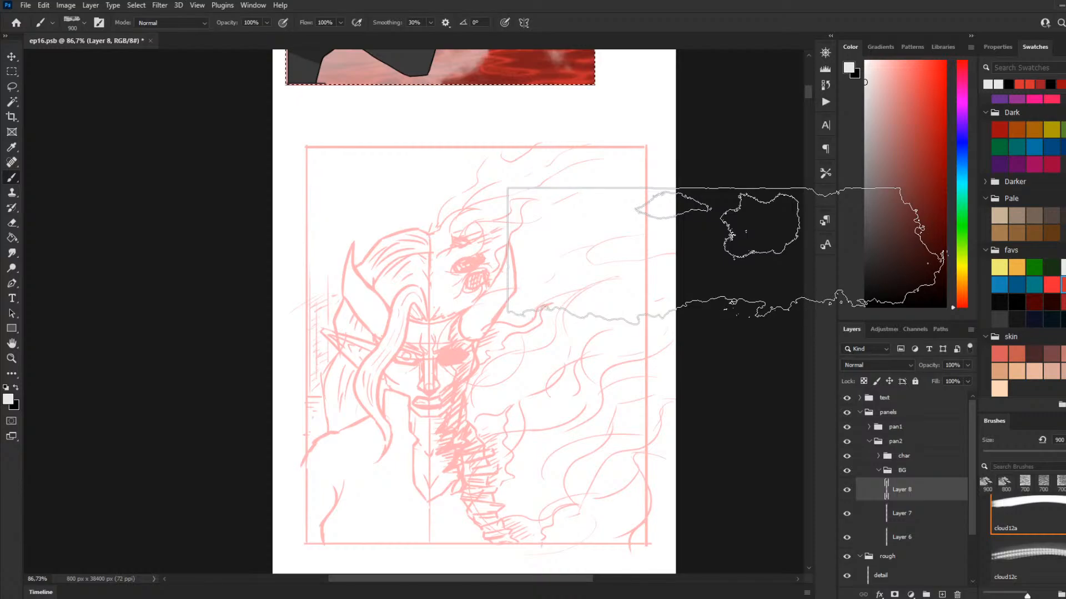
scroll(500, 266, "up", 5)
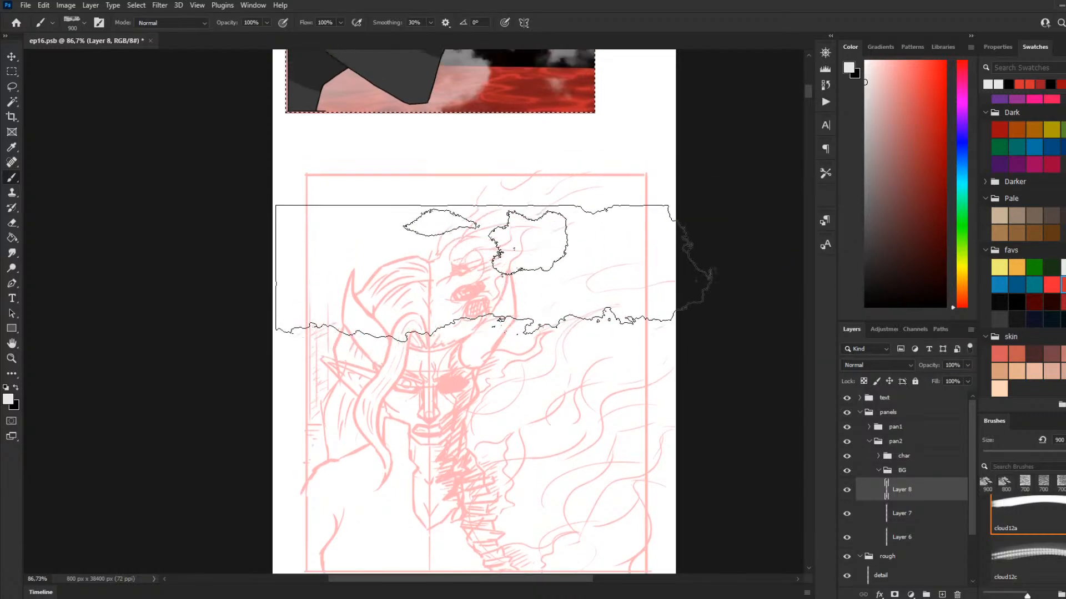
scroll(549, 286, "up", 4)
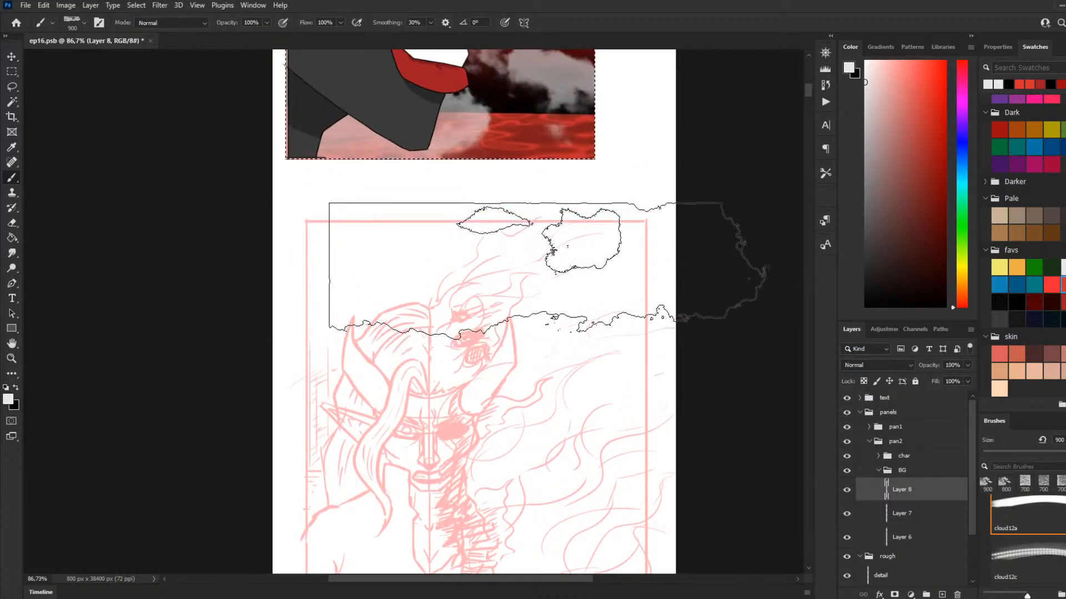
scroll(610, 300, "down", 8)
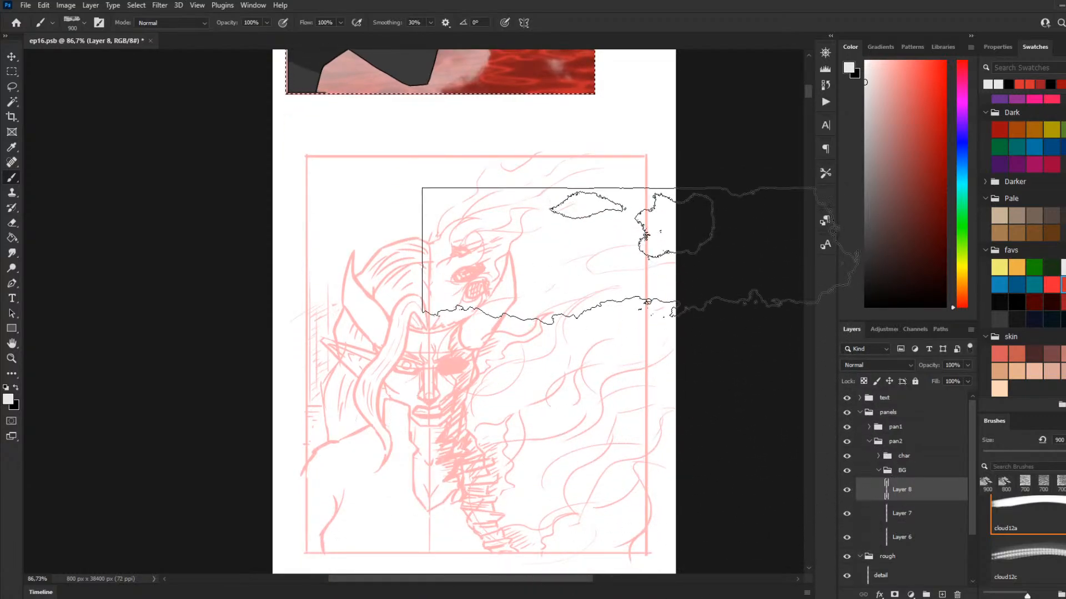
scroll(746, 425, "up", 1)
scroll(746, 425, "up", 14)
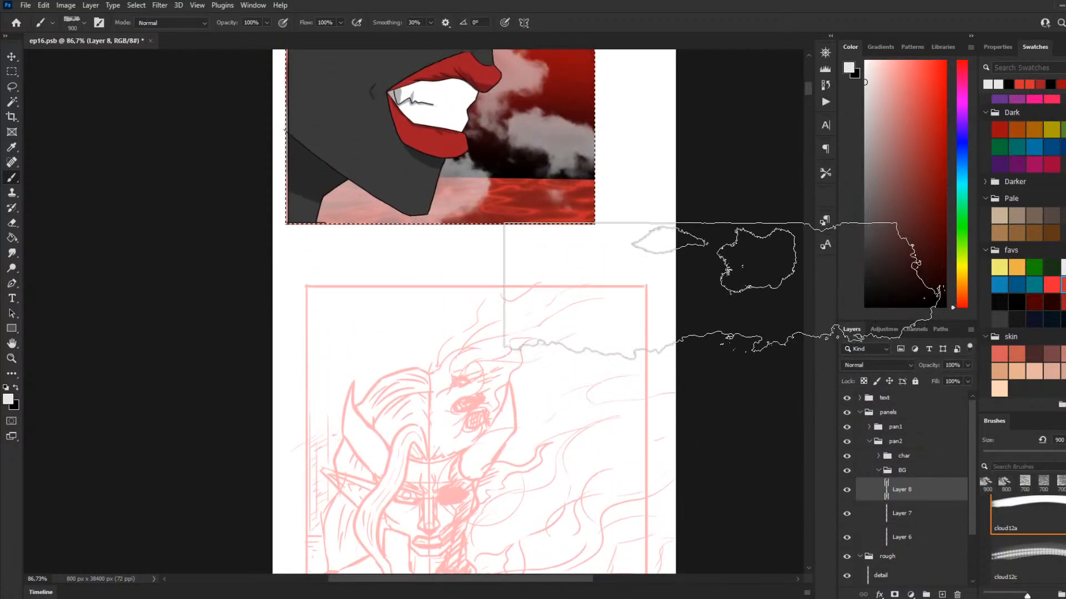
scroll(704, 298, "up", 8)
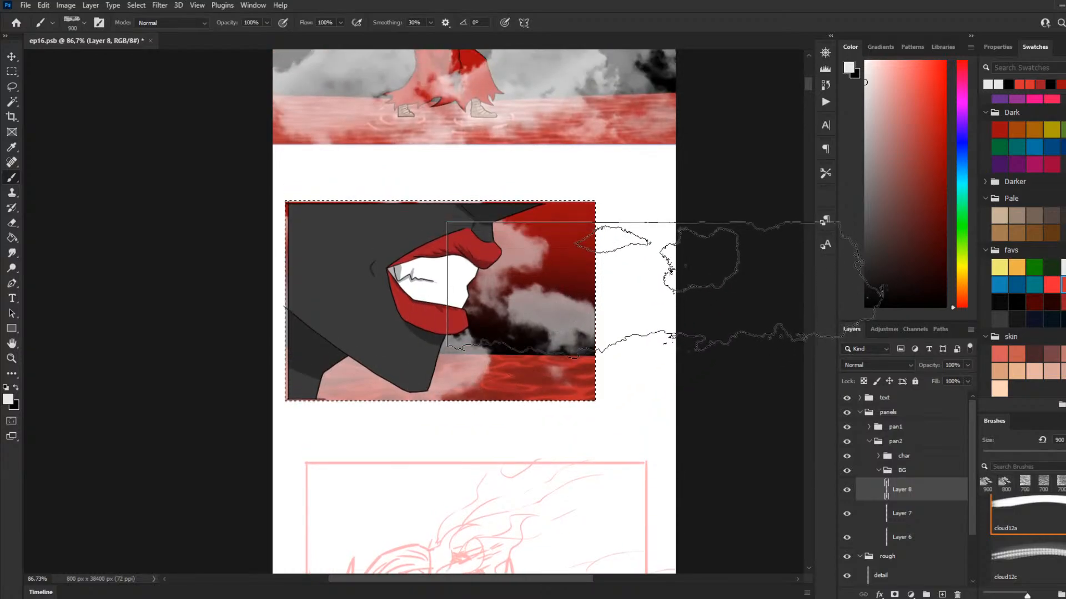
Step: Try the cloud10 brush and switch the foreground colour to black
scroll(633, 333, "up", 3)
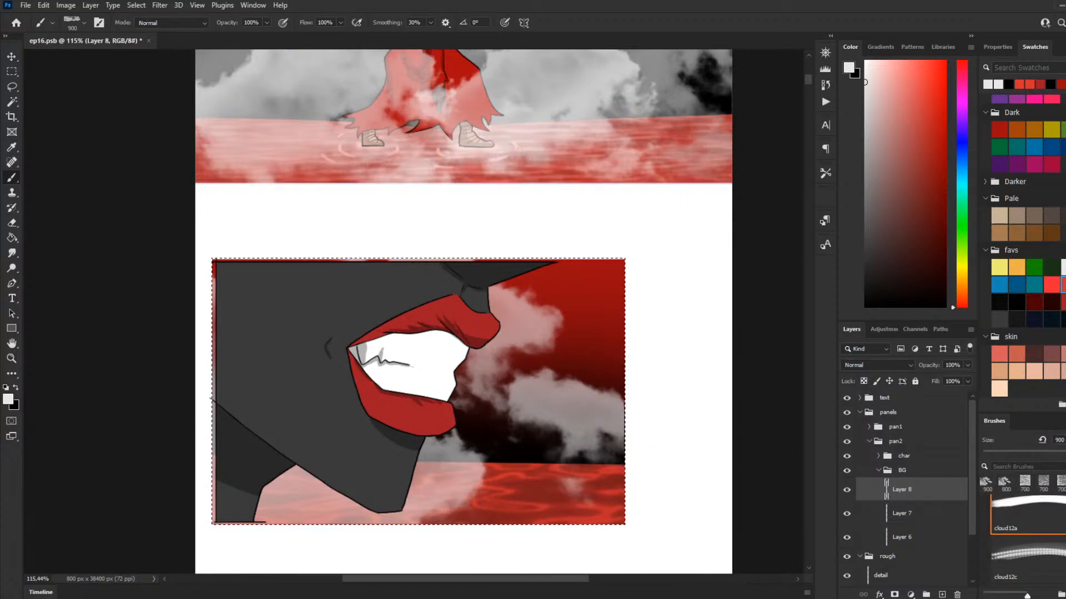
scroll(1045, 550, "up", 3)
left_click(1038, 523)
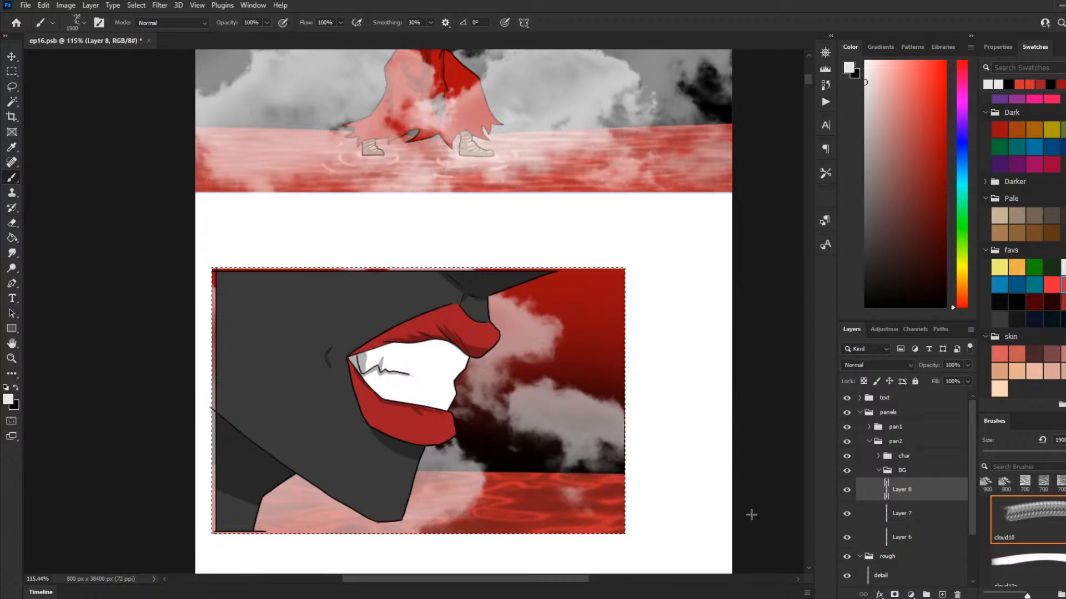
key("x")
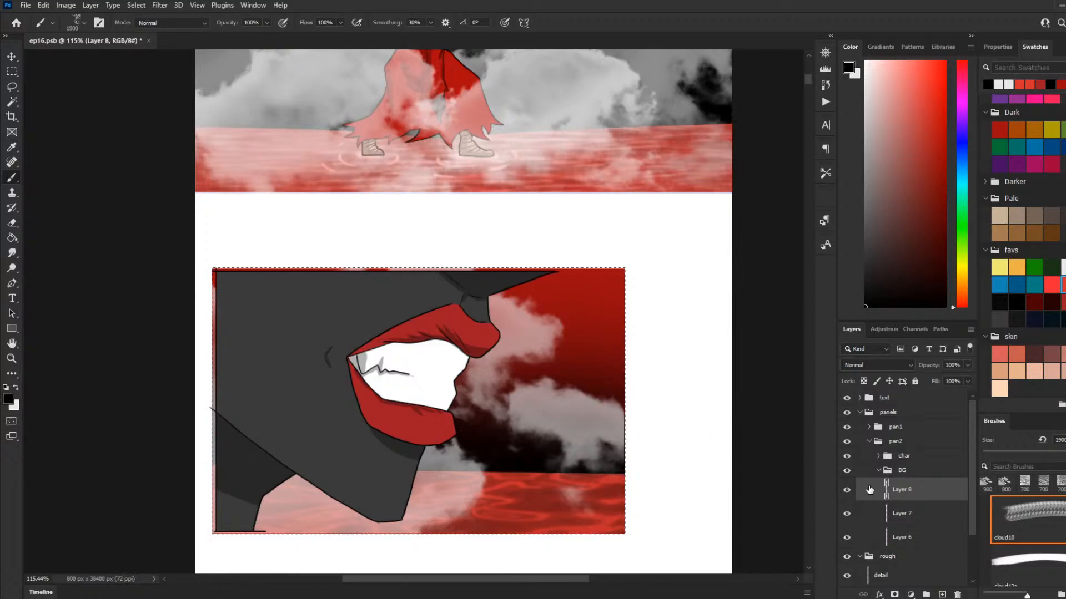
Step: Try the cloud8 brush over the second panel's background
scroll(1063, 551, "up", 3)
left_click(1060, 553)
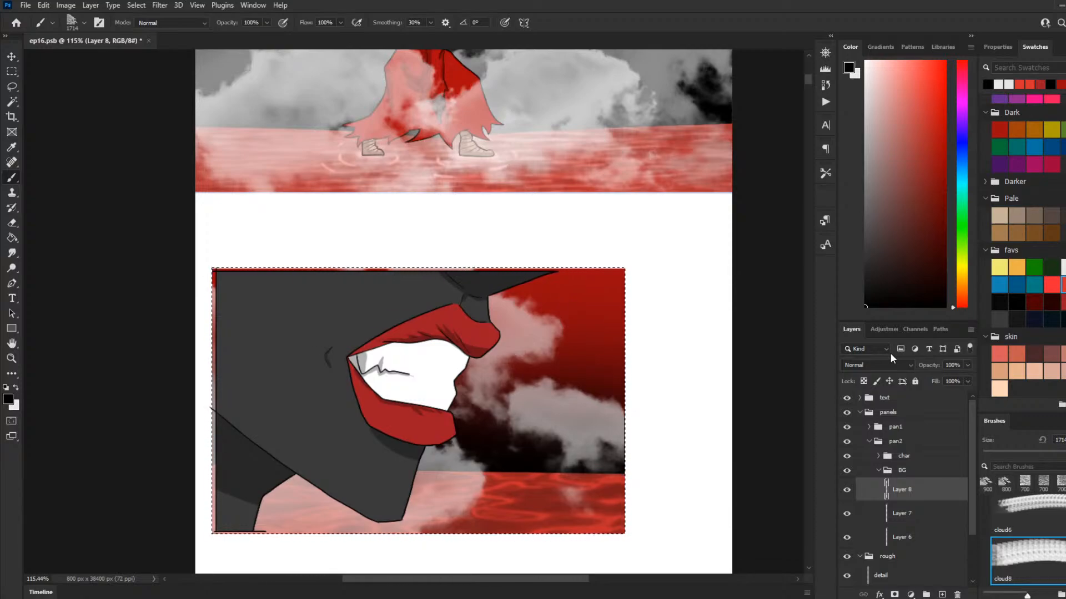
scroll(626, 340, "down", 4)
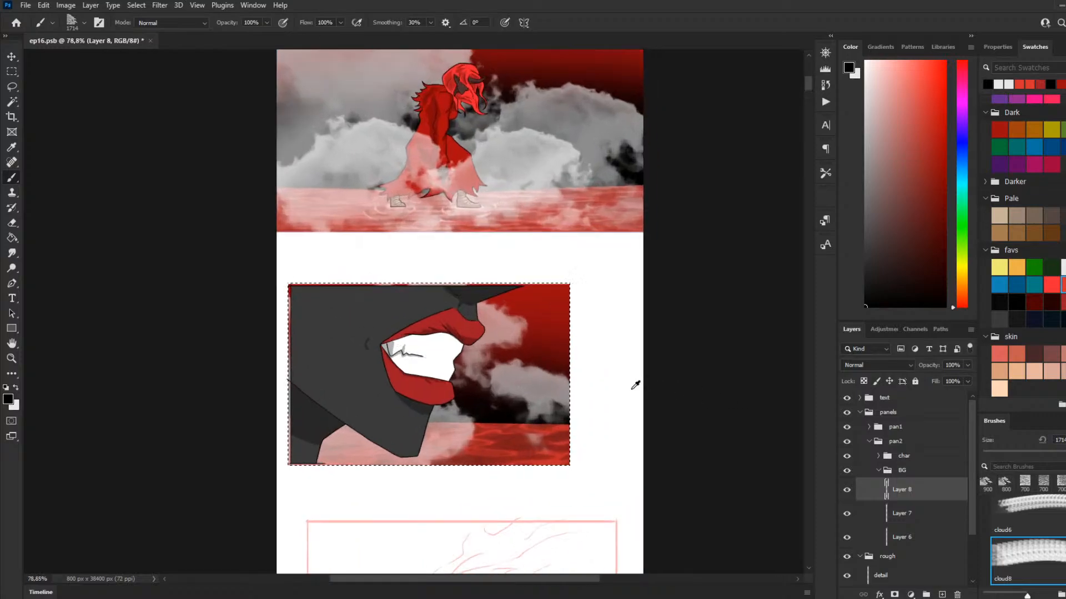
scroll(636, 385, "up", 3)
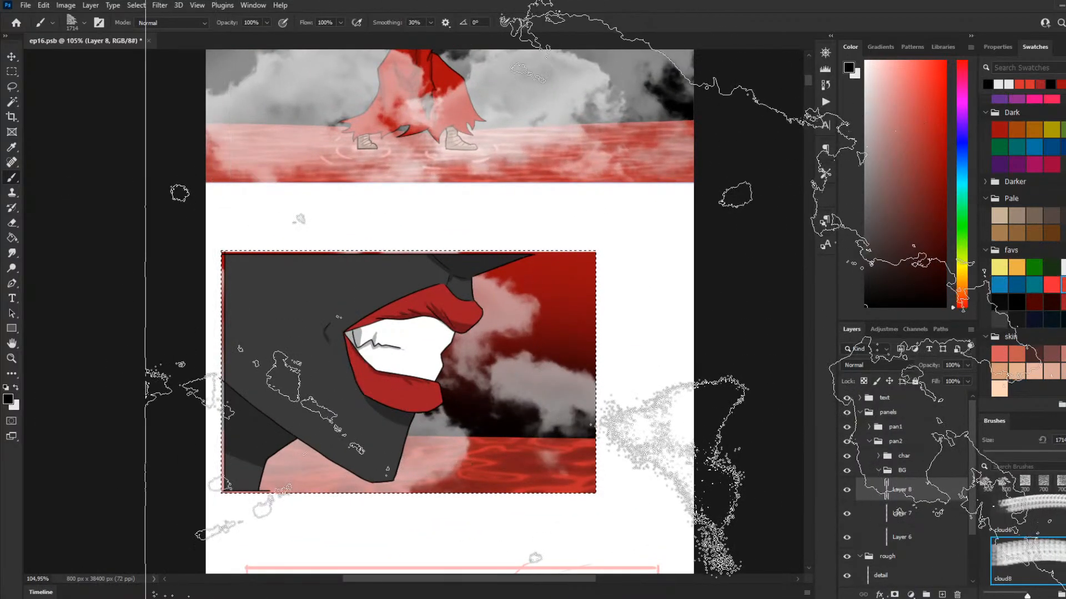
scroll(601, 323, "up", 2)
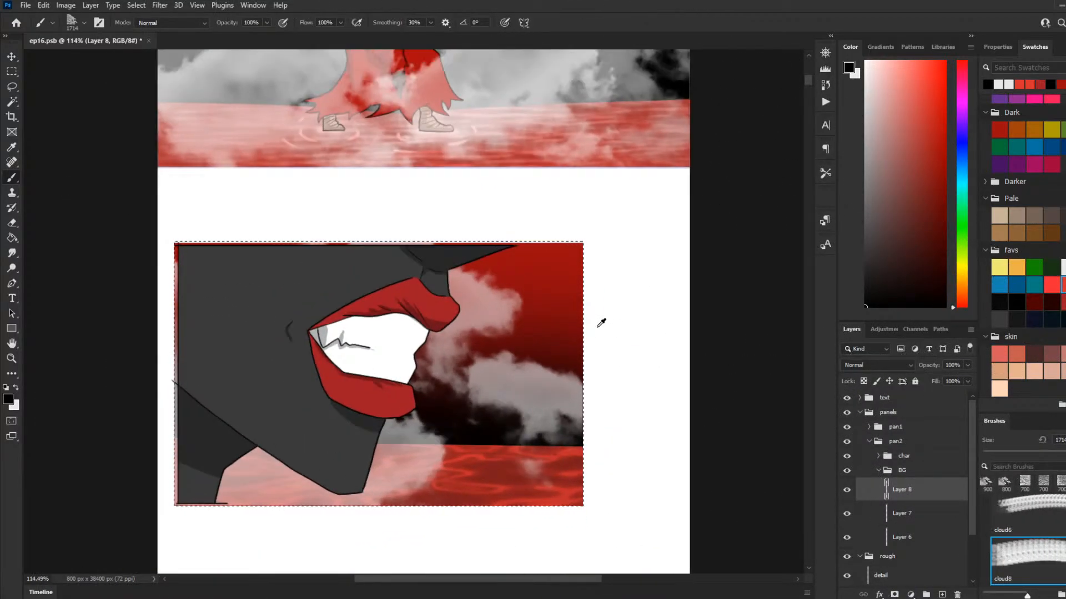
scroll(601, 323, "down", 2)
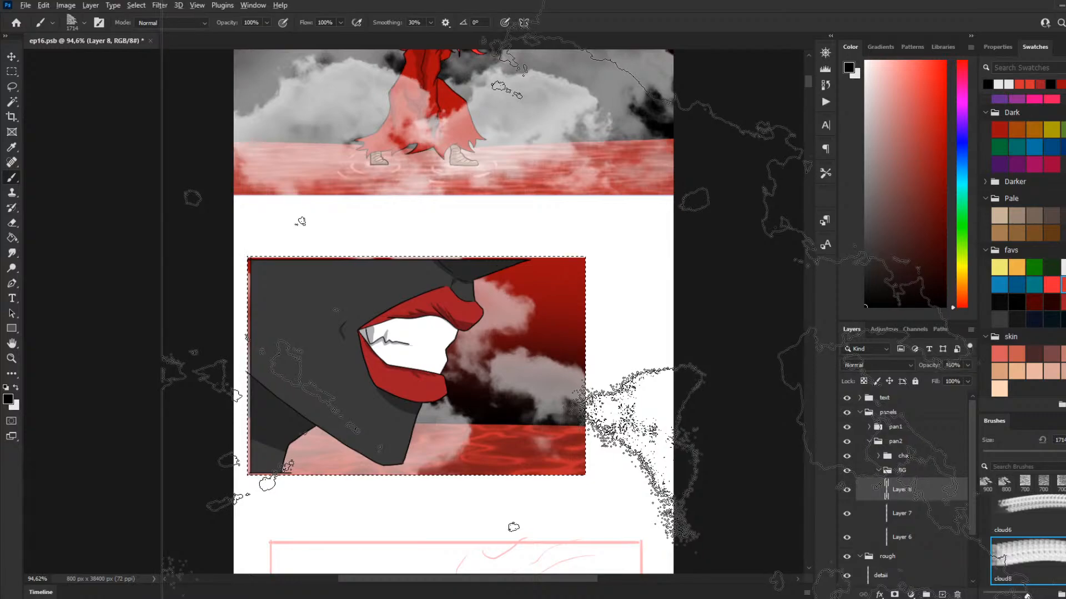
scroll(633, 329, "up", 1)
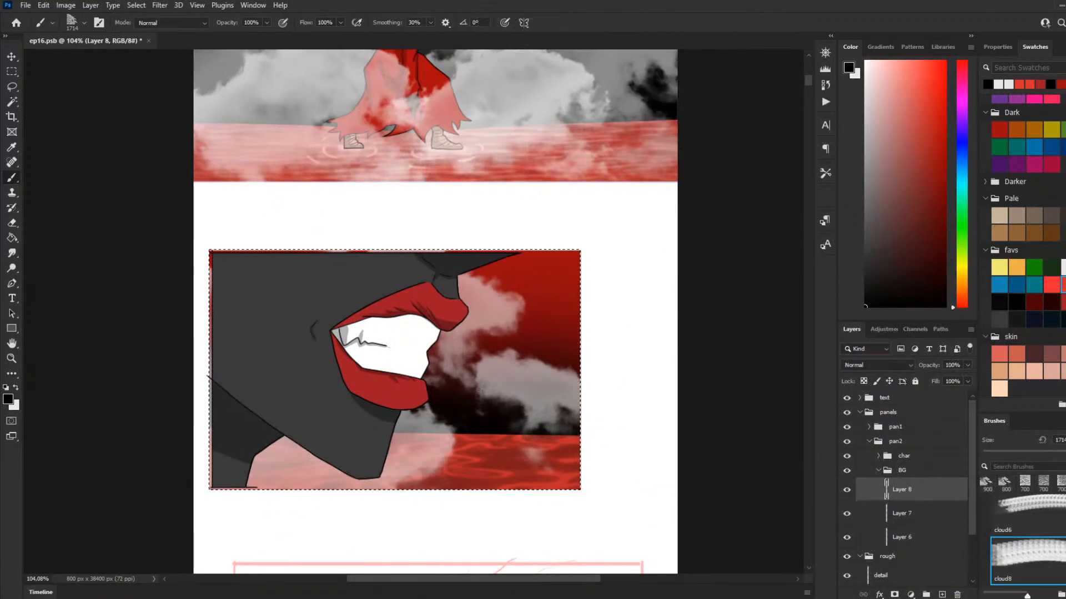
scroll(1033, 500, "up", 4)
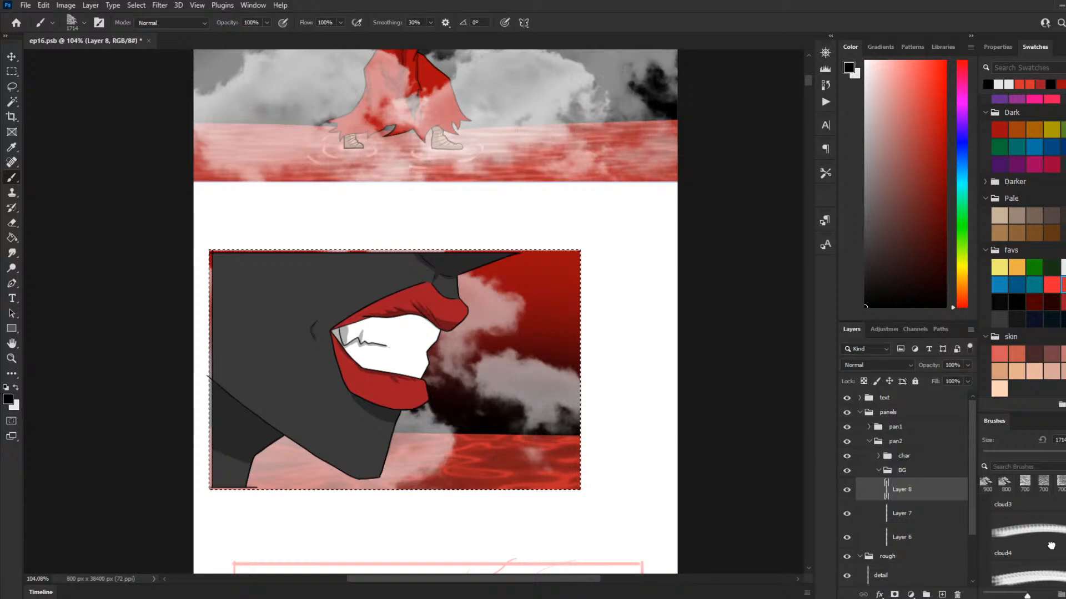
Step: Choose the cloud4 brush and set its size to 1100 px
left_click(1048, 547)
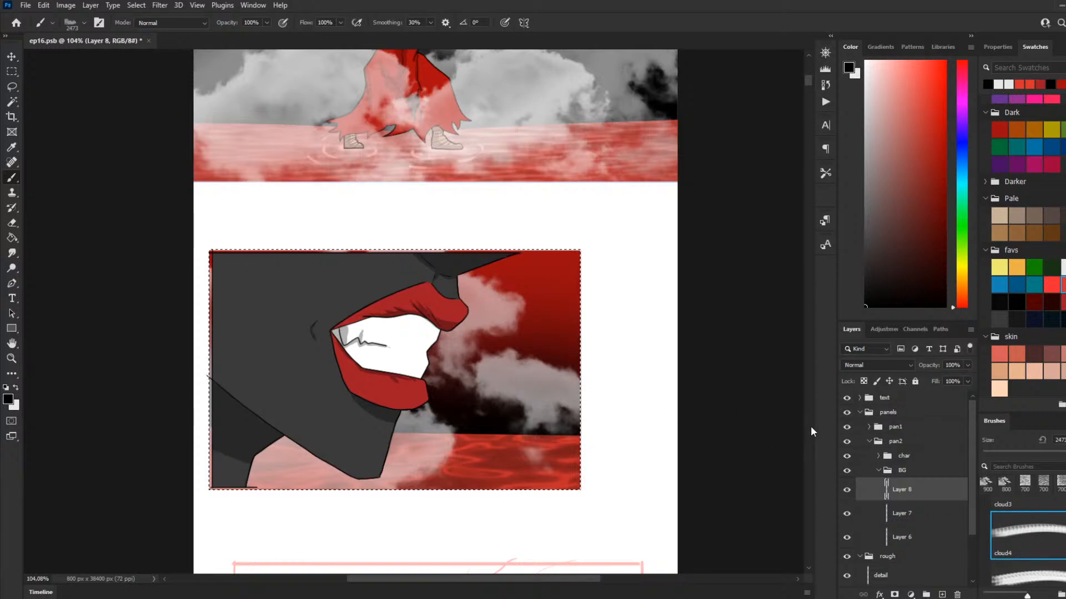
key("bracketleft")
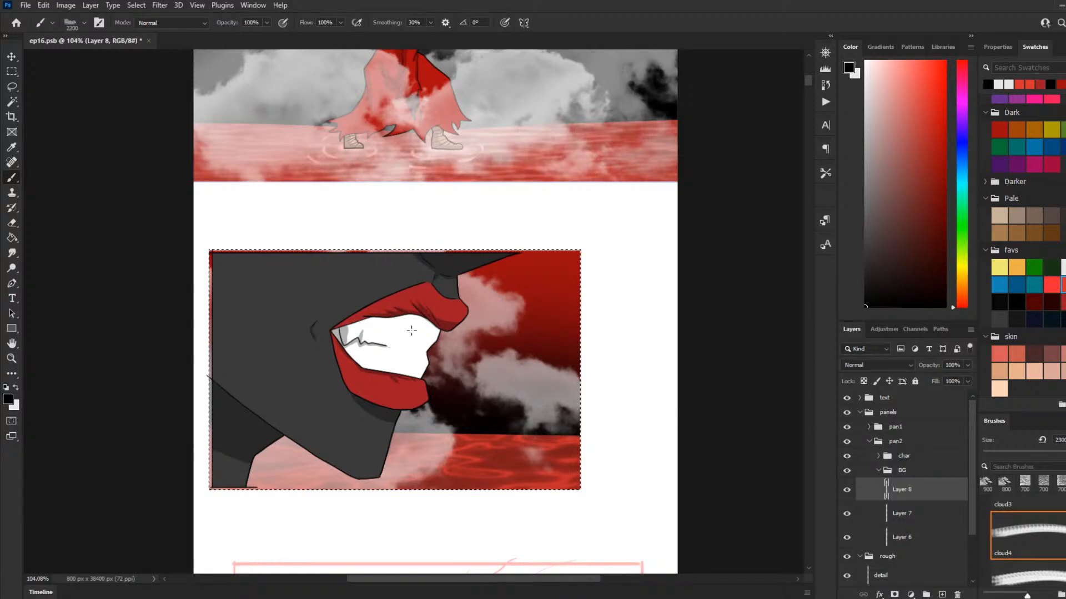
key("bracketleft")
key("bracketleft")
key("bracketleft")
key("bracketleft")
key("bracketleft")
key("bracketleft")
key("bracketleft")
key("bracketleft")
key("bracketleft")
key("bracketleft")
key("bracketleft")
key("bracketleft")
key("bracketleft")
key("bracketleft")
key("bracketleft")
key("bracketleft")
key("bracketleft")
key("bracketleft")
key("bracketleft")
key("bracketleft")
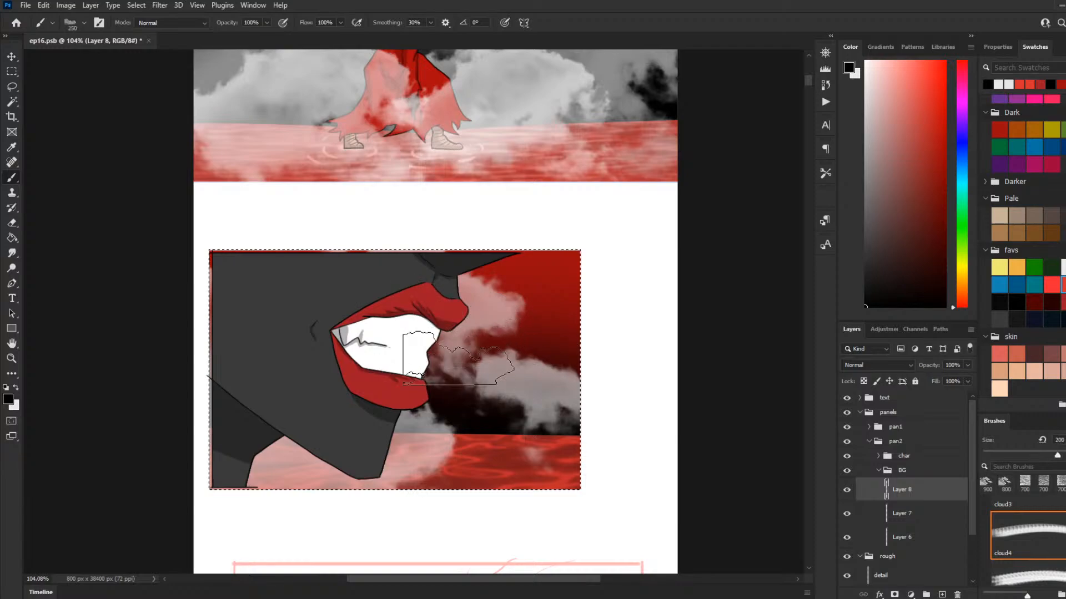
key("bracketright")
key("bracketright")
key("bracketright")
key("bracketright")
key("bracketright")
key("bracketright")
key("bracketright")
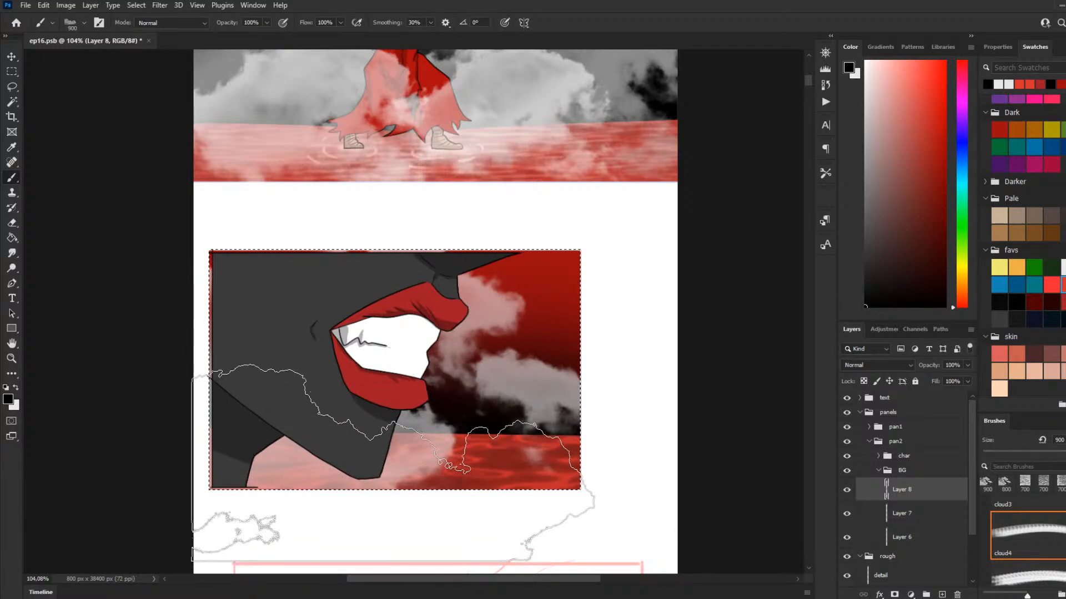
key("bracketright")
key("bracketright")
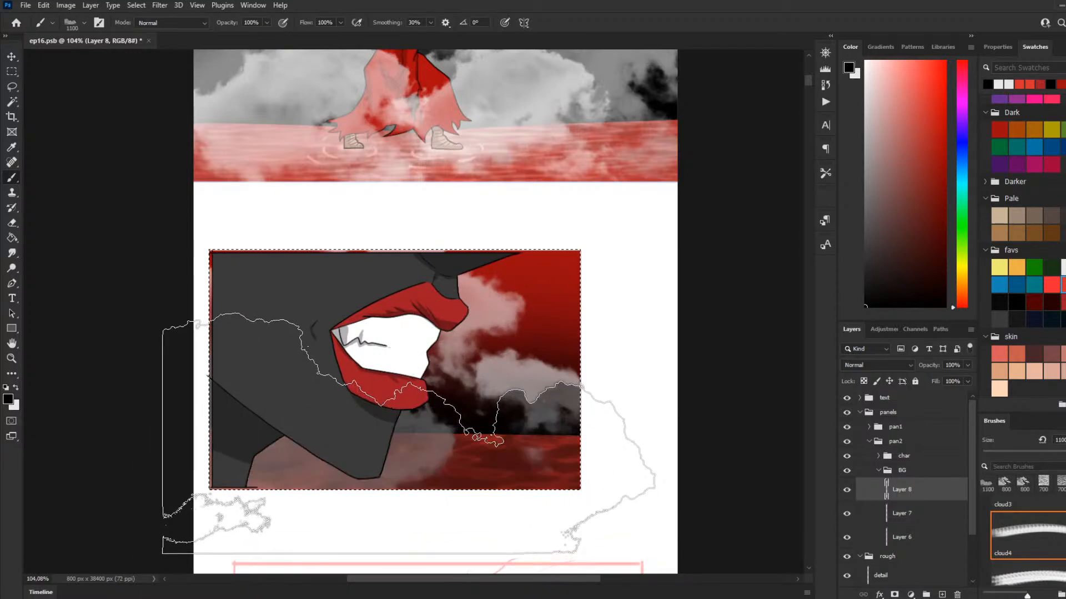
Step: Switch the foreground colour to white and stamp a cloud over the horizon and water in the second panel's background
key("x")
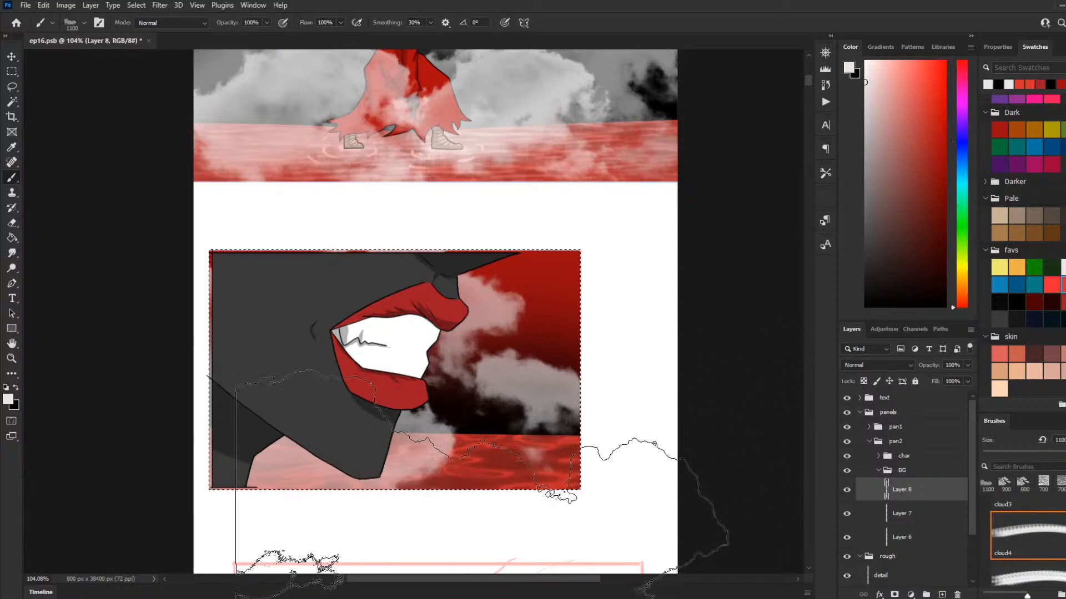
left_click(476, 366)
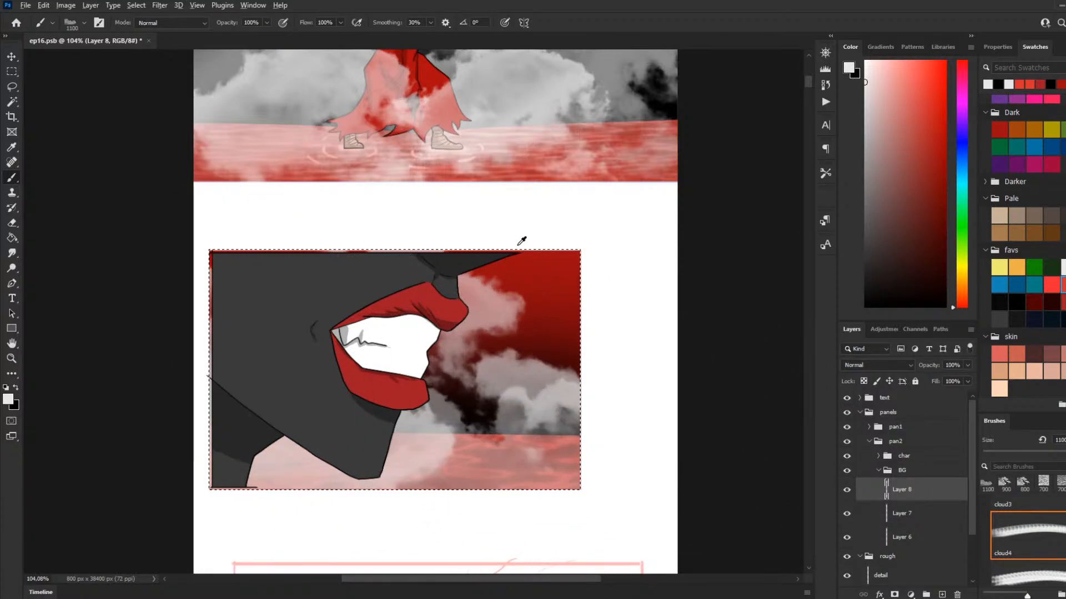
scroll(522, 240, "down", 6, "alt")
scroll(698, 269, "up", 2, "alt")
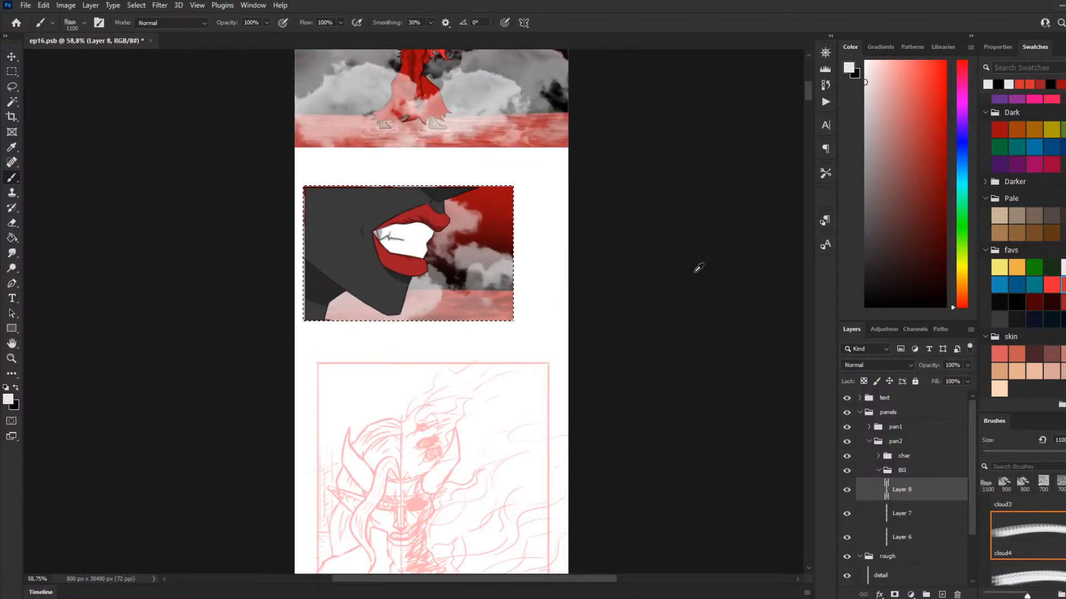
scroll(578, 268, "up", 1, "alt")
scroll(388, 333, "down", 3)
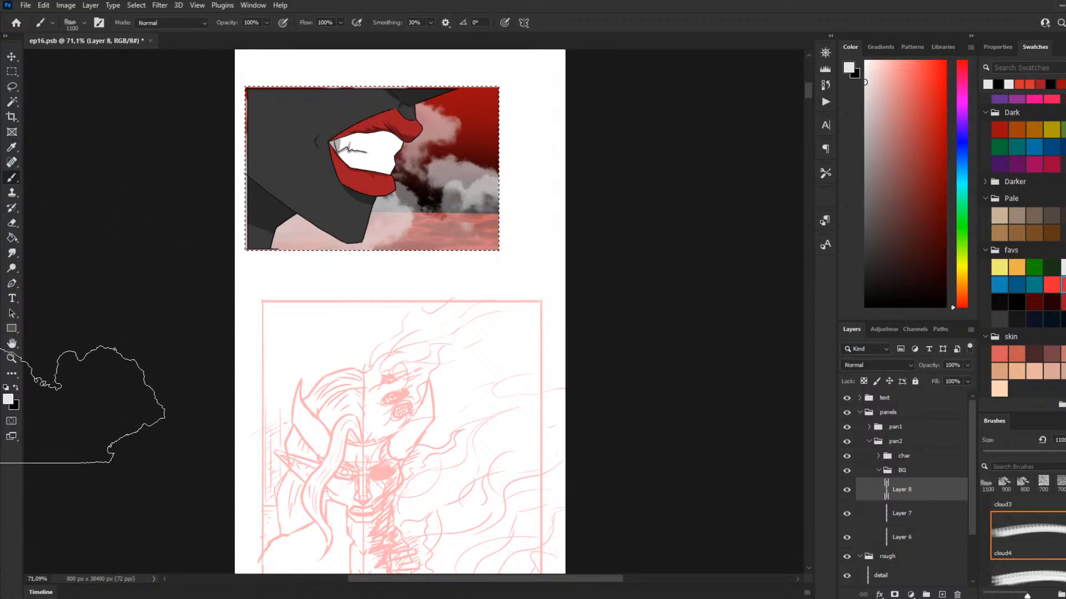
Step: Switch the foreground colour to black and collapse the BG and pan2 groups
left_click(15, 388)
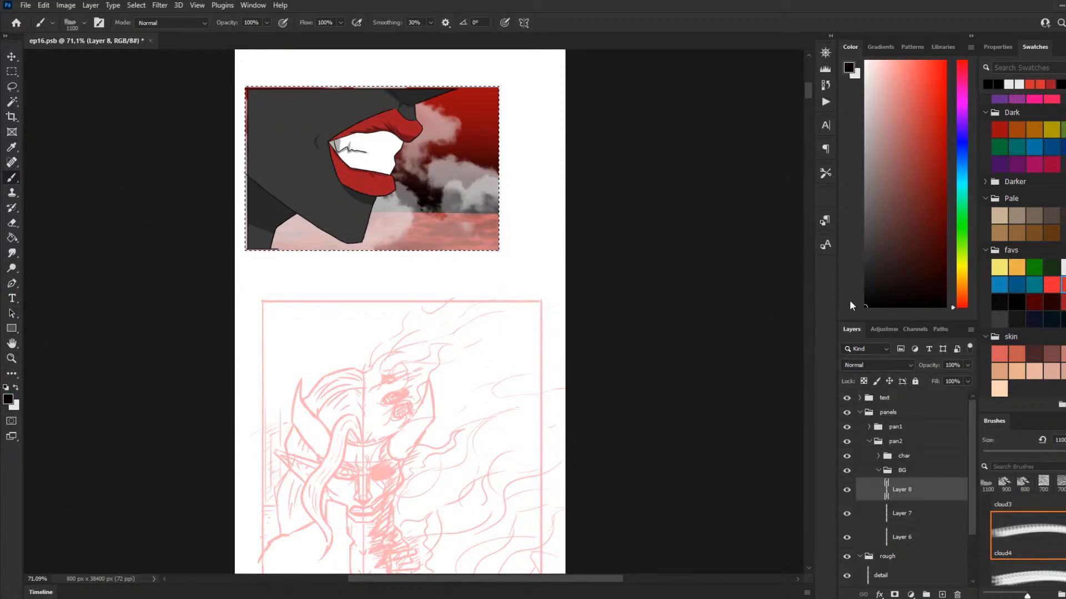
left_click(878, 470)
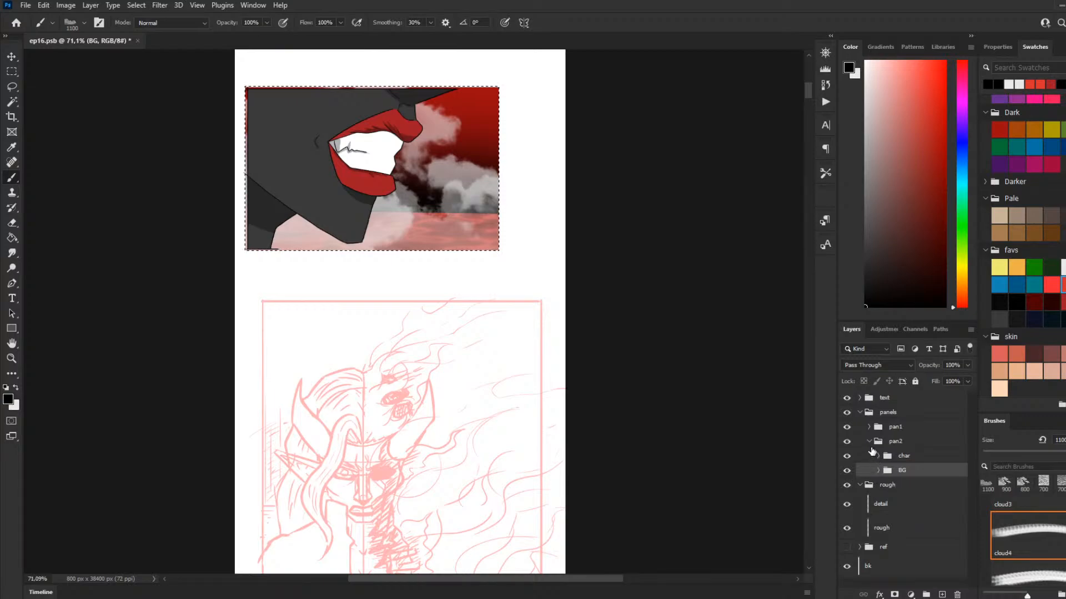
left_click(870, 442)
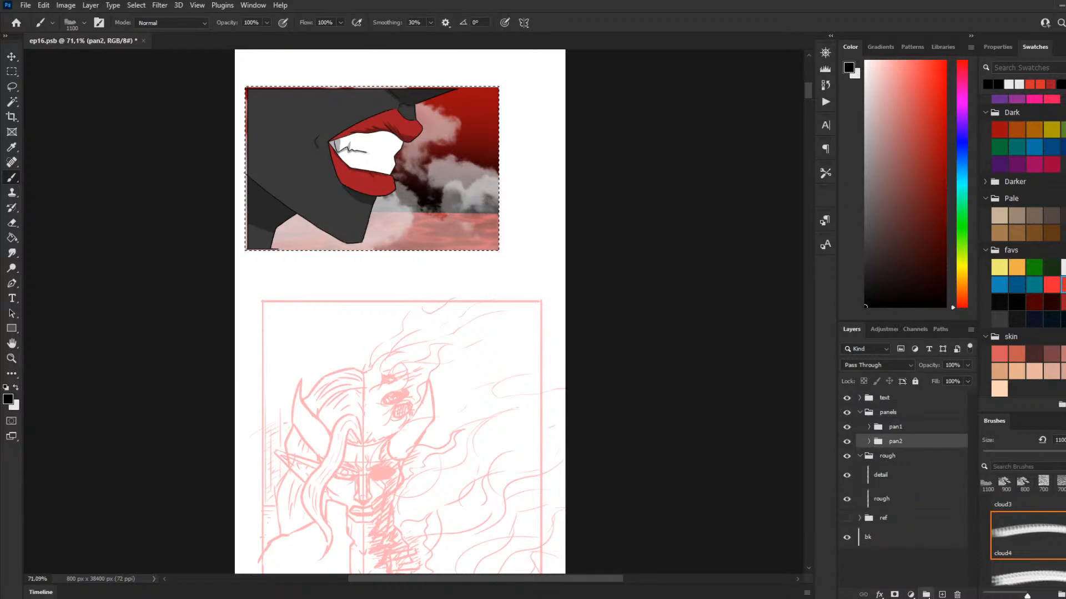
Step: Create a new group below pan2 in the panels group and name it pan3
left_click(926, 594)
left_click_drag(893, 447, 900, 461)
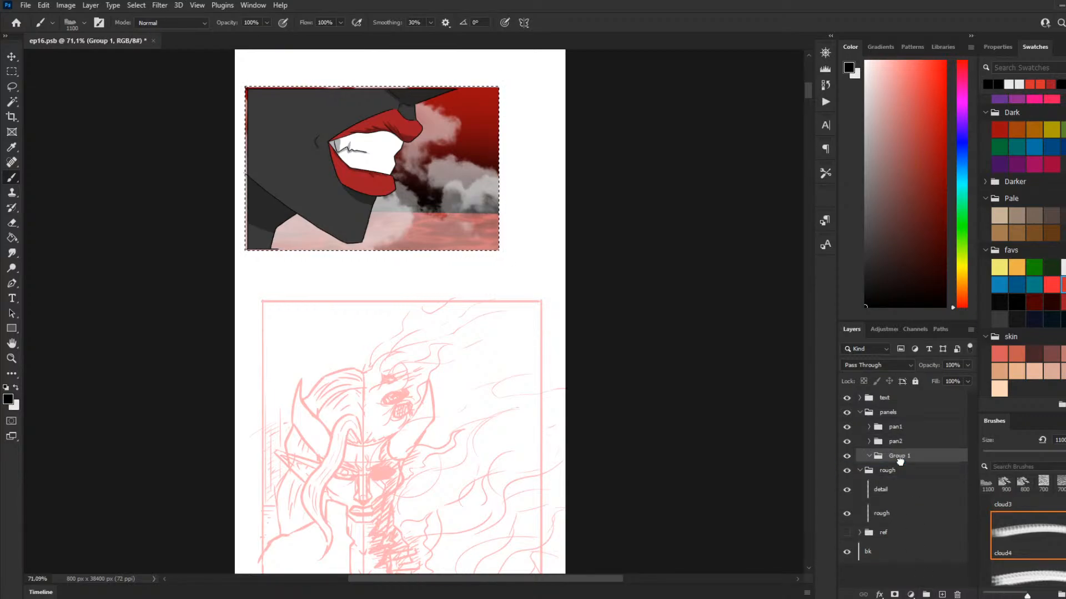
left_click(870, 456)
double_click(894, 456)
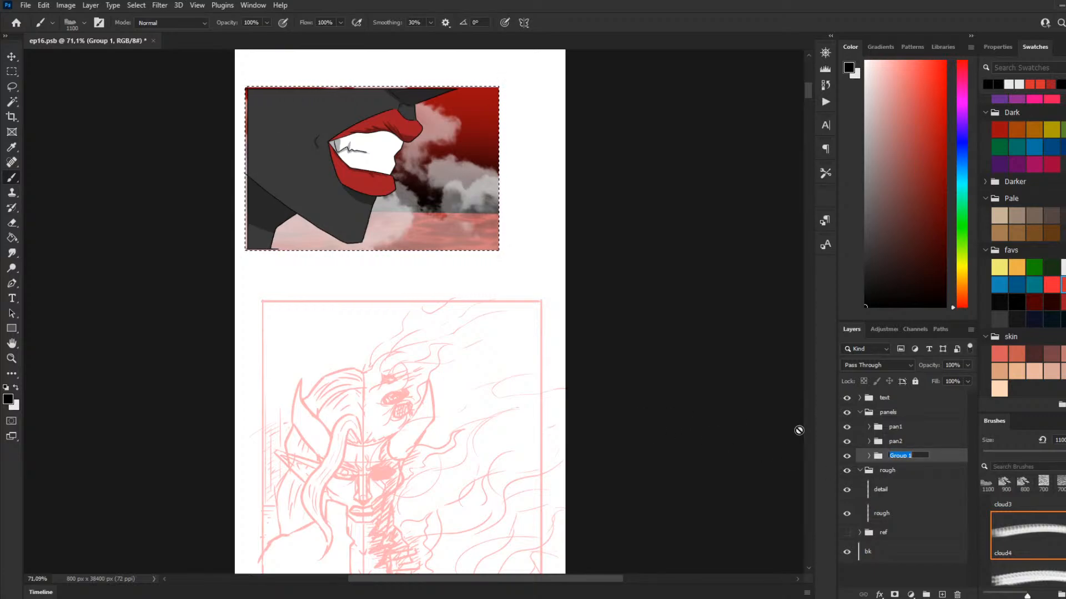
type("c")
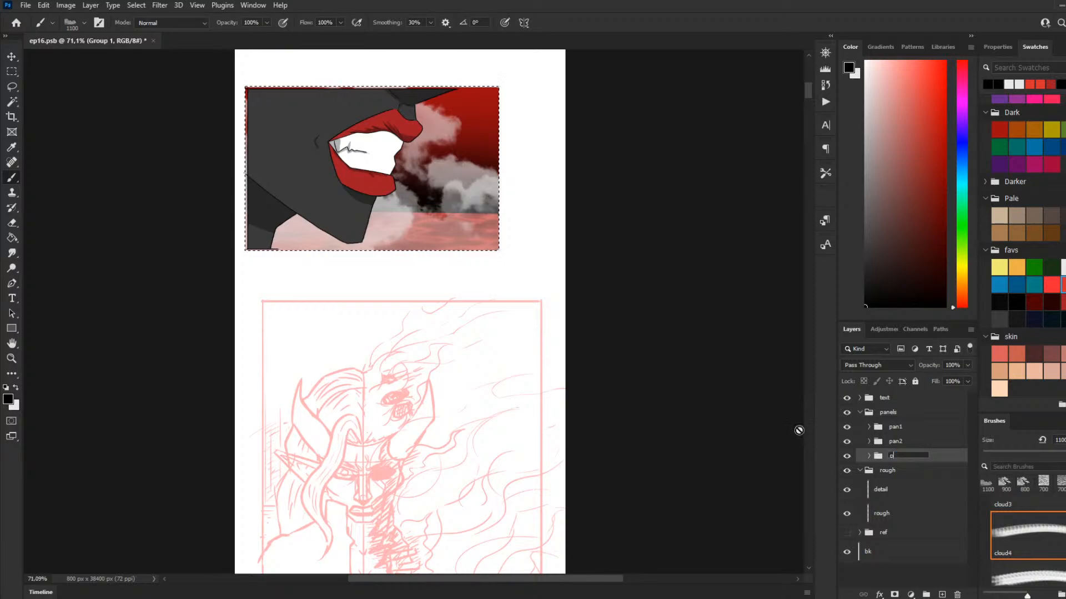
type("an")
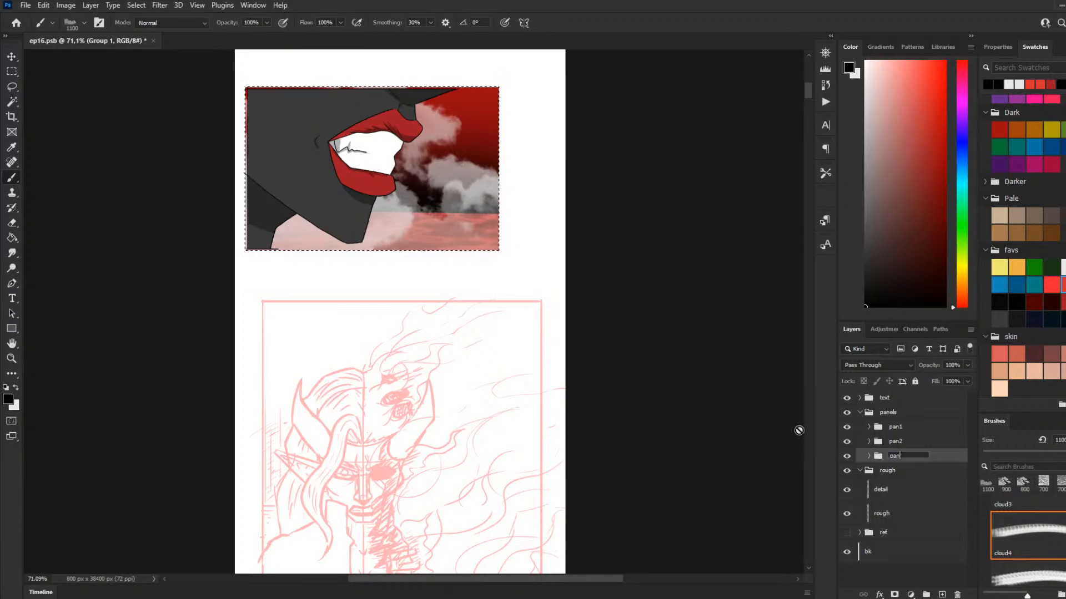
type("3")
key("Return")
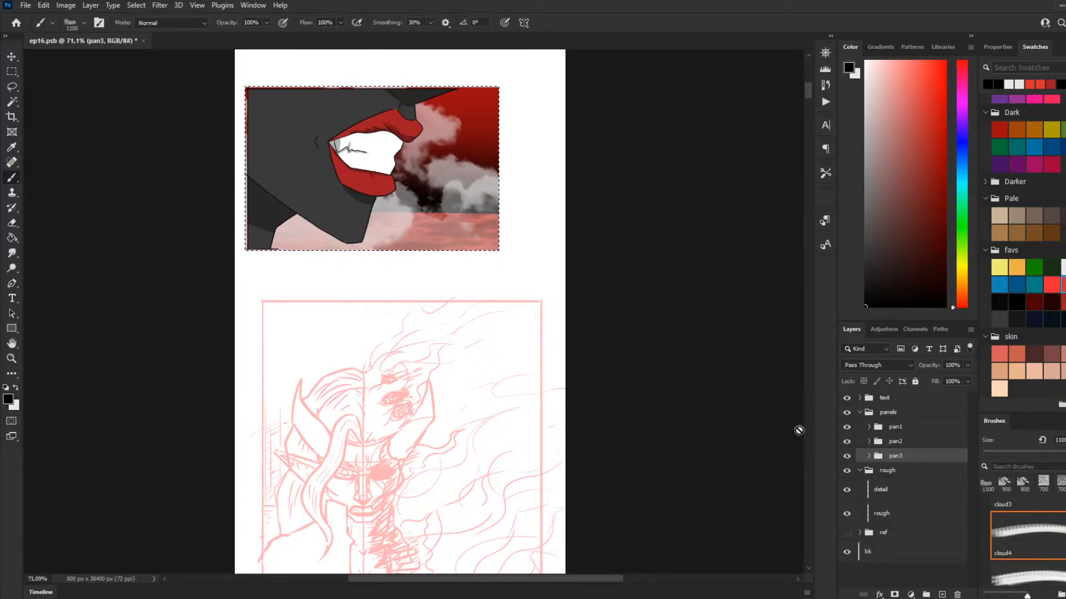
Step: Activate the Rectangular Marquee tool and clear the selection around the second panel
scroll(524, 340, "down", 2)
scroll(468, 352, "down", 2)
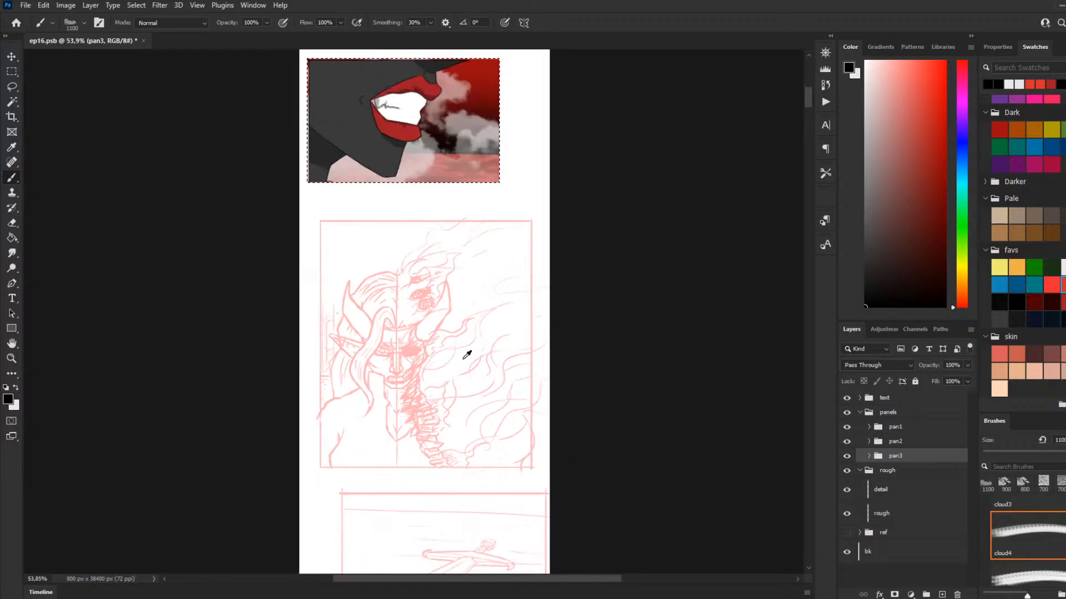
left_click(12, 71)
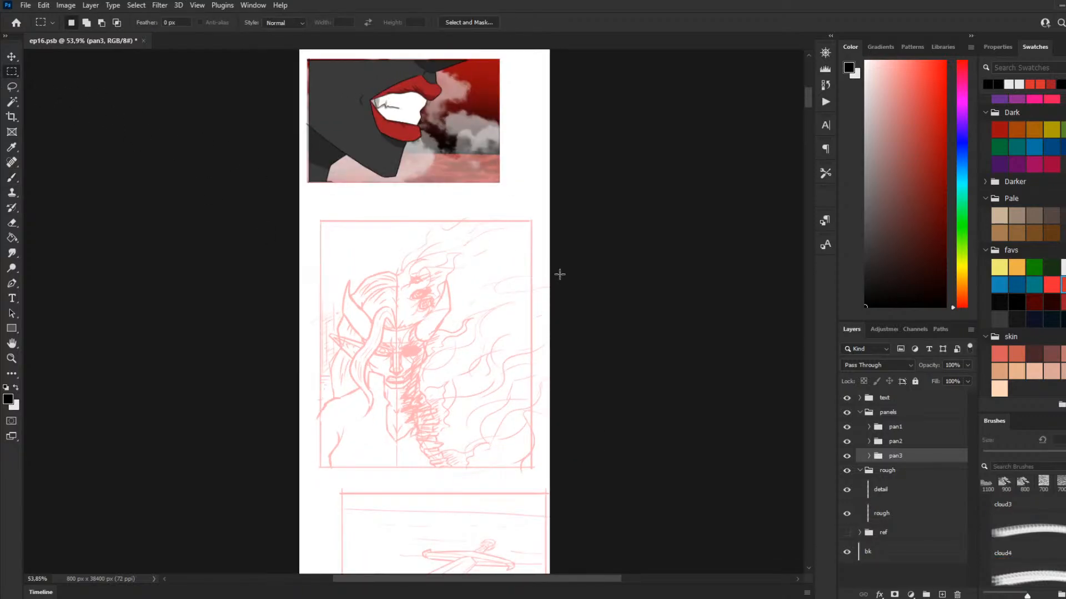
scroll(564, 277, "up", 2)
scroll(497, 292, "down", 3)
scroll(499, 267, "up", 4)
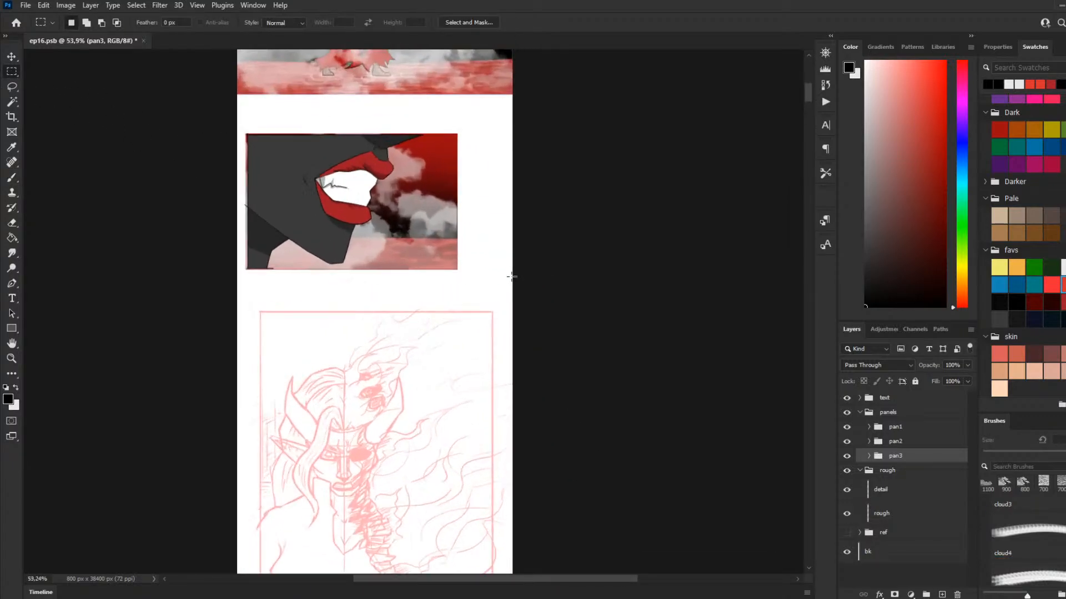
scroll(388, 287, "down", 5)
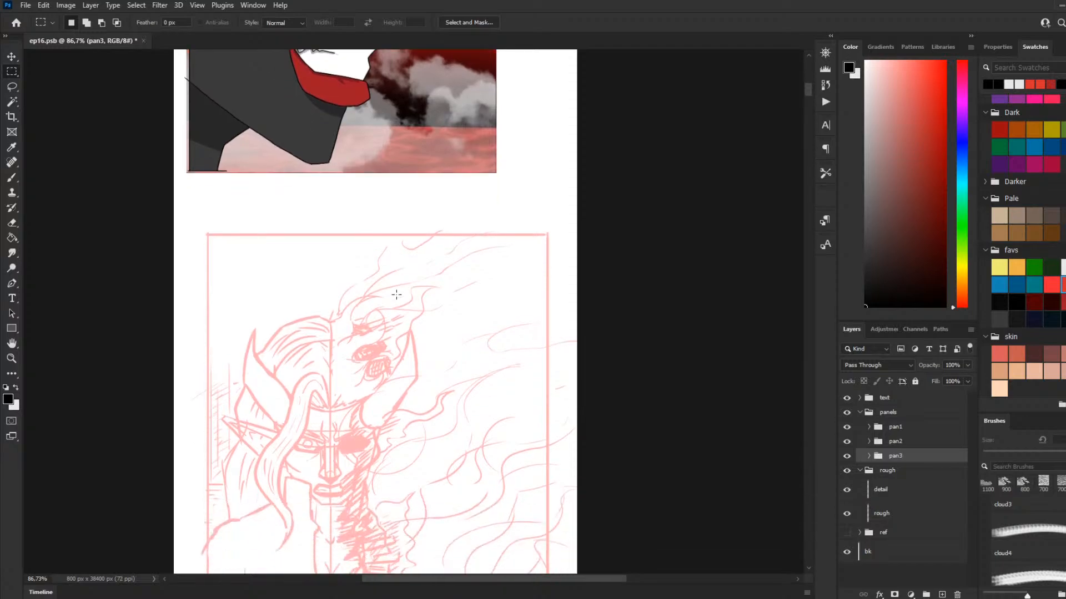
scroll(408, 301, "down", 2)
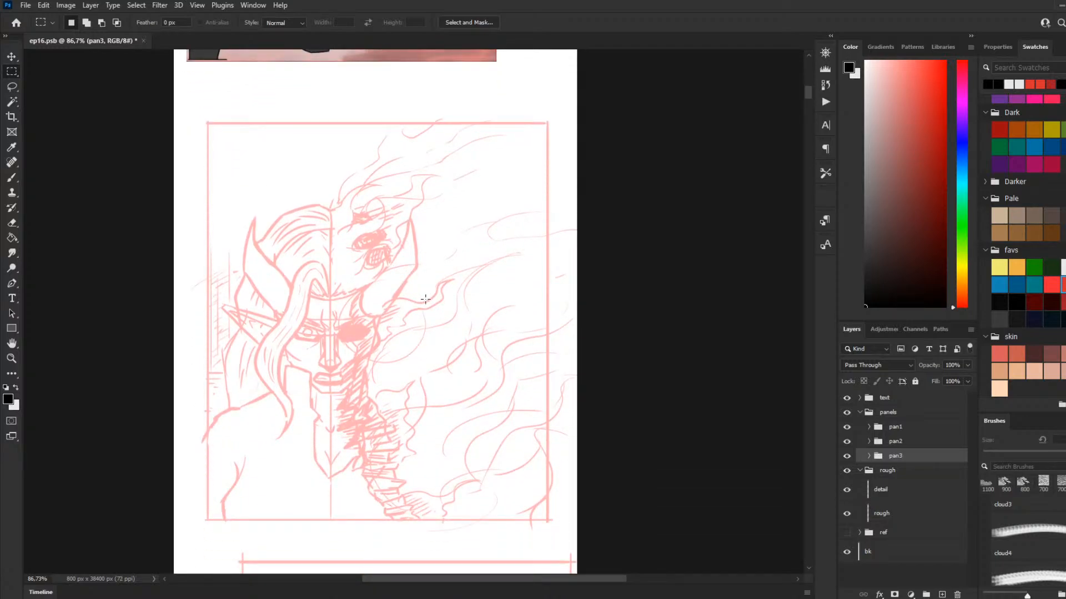
Step: Add a new group inside pan3 and name it char
left_click(868, 455)
left_click(869, 456)
left_click(927, 594)
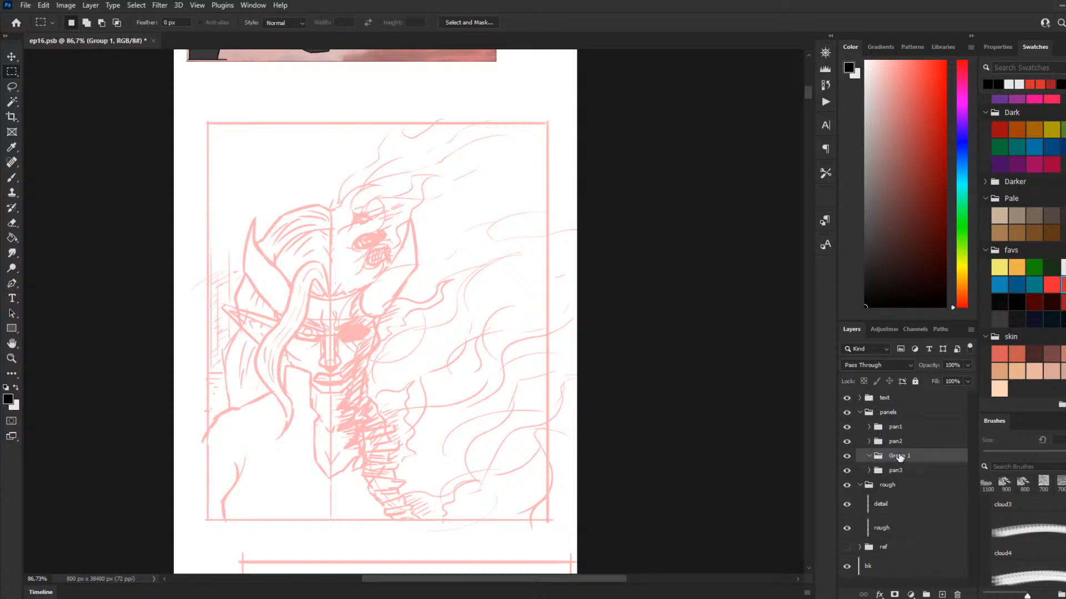
key("ctrl+z")
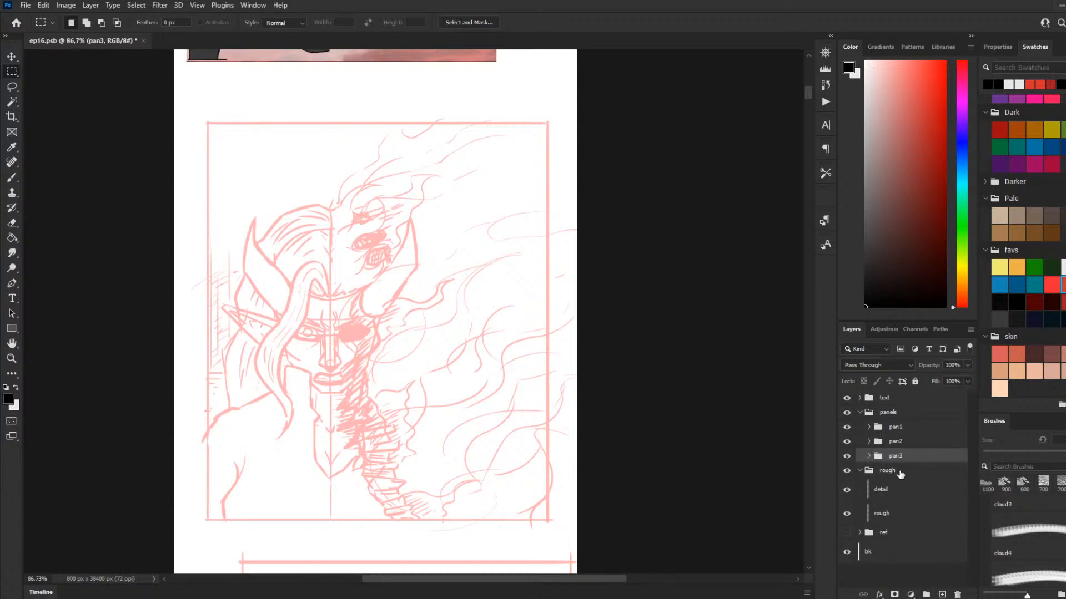
left_click(869, 455)
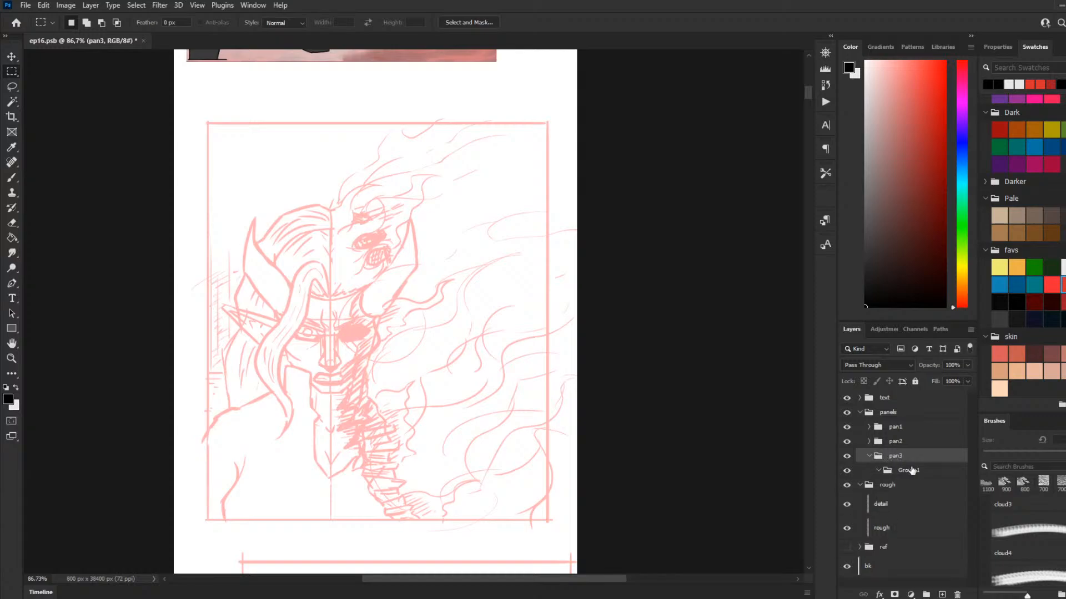
left_click(898, 475)
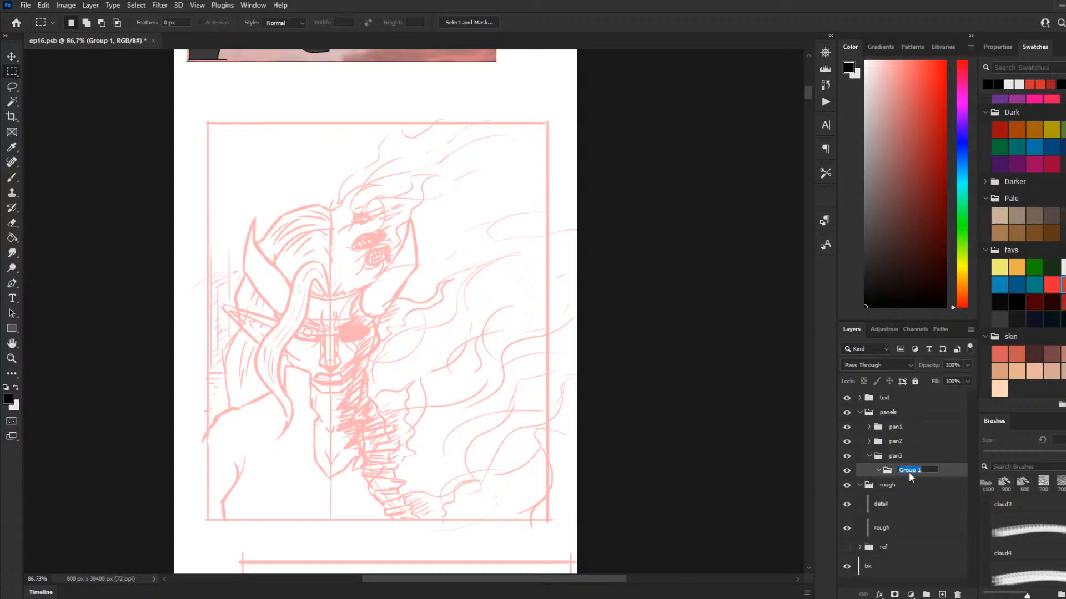
double_click(908, 472)
type("char")
left_click(941, 476)
Step: Add a new layer inside pan3's char group and open its name for editing
left_click(942, 594)
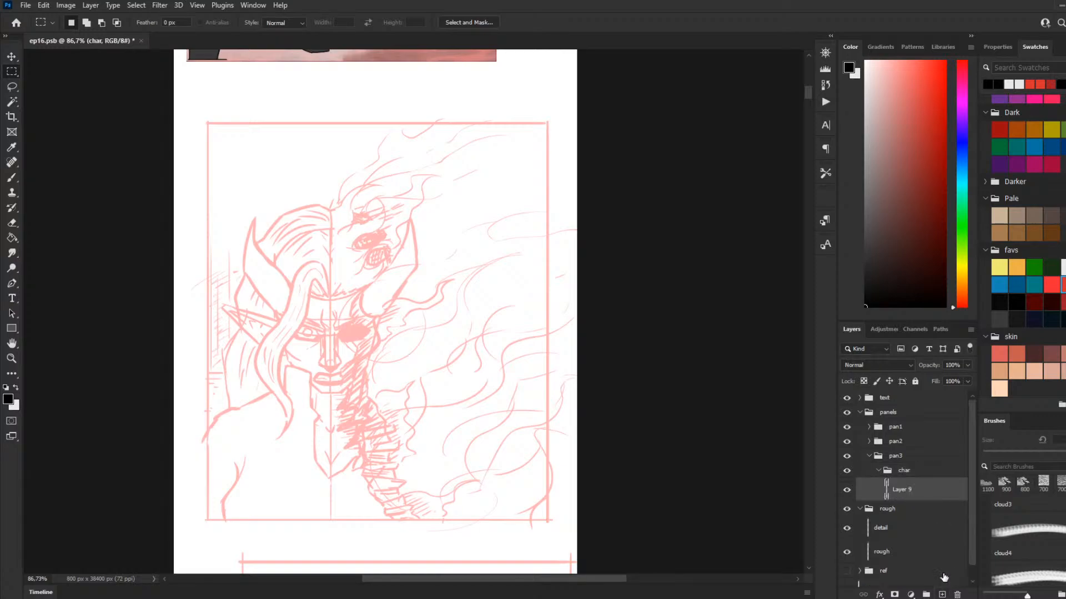
double_click(904, 492)
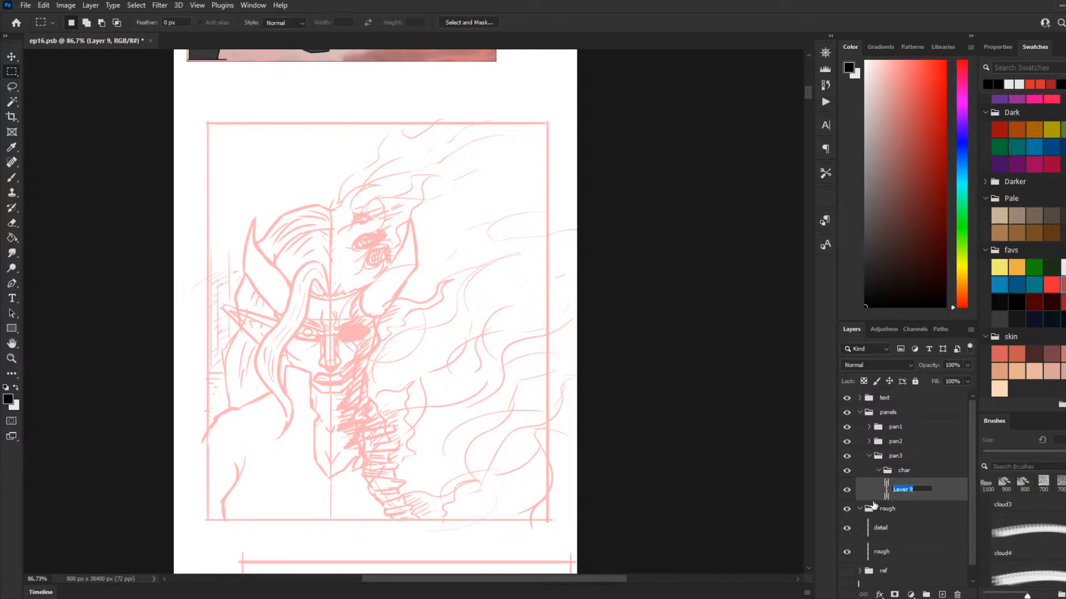
Step: Name the new layer in pan3's char group lines
type("lines")
key("Return")
Step: Set up the Brush tool with the regurlar preset and reduce the brush size to 3 px
left_click(12, 178)
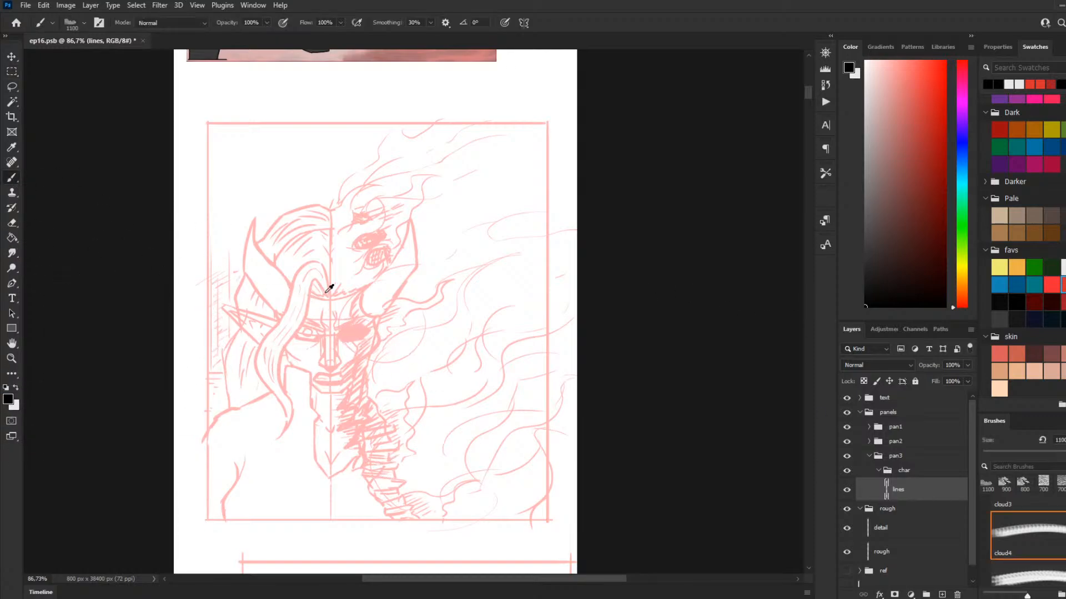
scroll(435, 247, "up", 2)
scroll(410, 288, "down", 2)
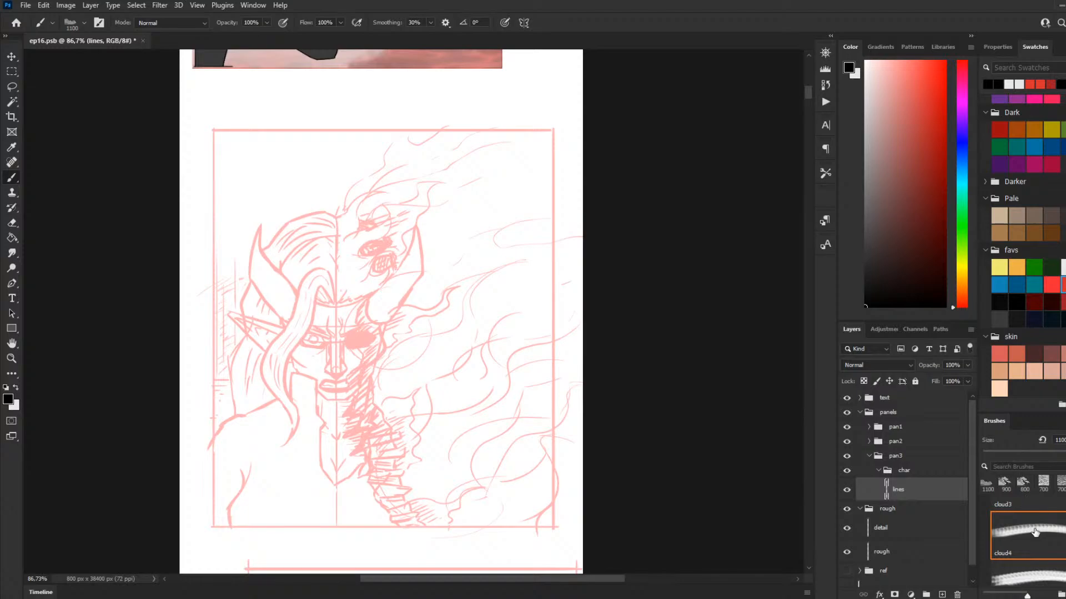
scroll(381, 311, "up", 1)
scroll(1022, 532, "down", 2)
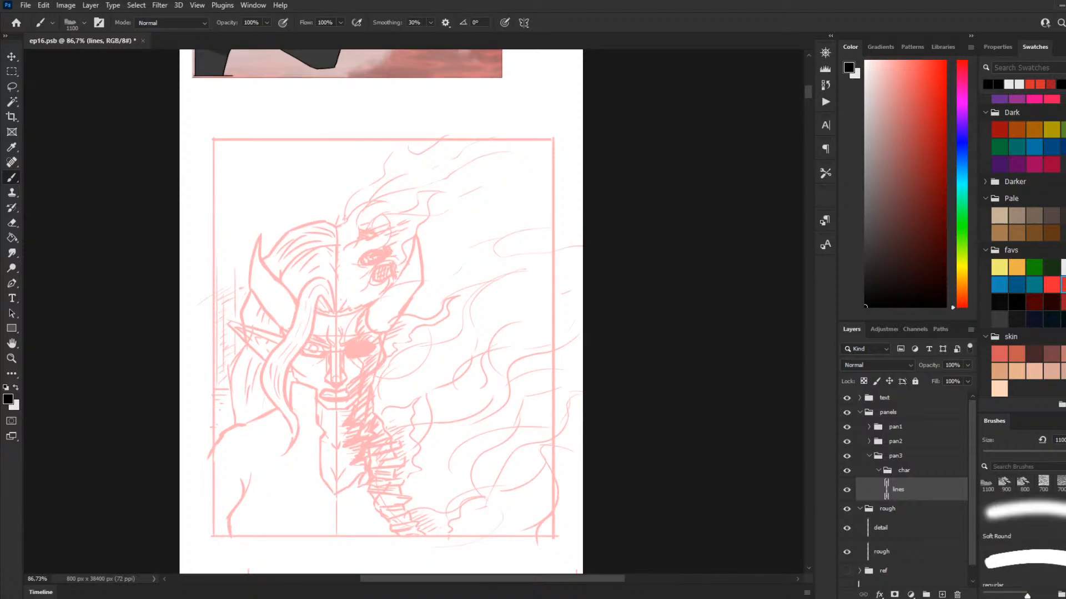
left_click(1022, 558)
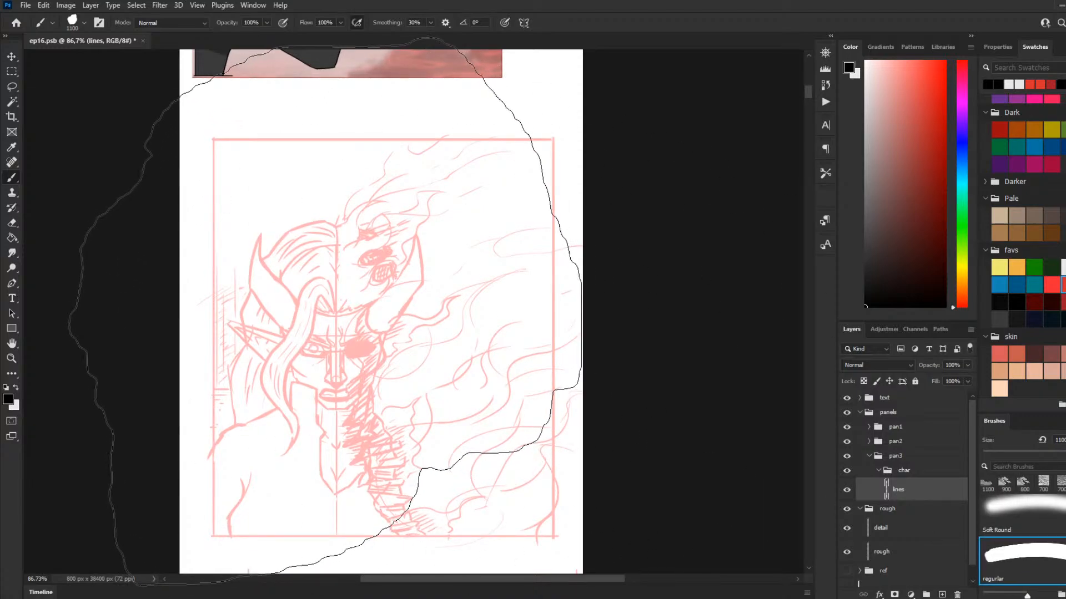
key("bracketleft")
key("bracketleft")
key("bracketleft")
key("bracketleft")
key("bracketleft")
key("bracketleft")
key("bracketleft")
key("bracketleft")
key("bracketleft")
key("bracketleft")
key("bracketleft")
key("bracketleft")
key("bracketleft")
key("bracketleft")
key("bracketleft")
key("bracketleft")
key("bracketleft")
key("bracketleft")
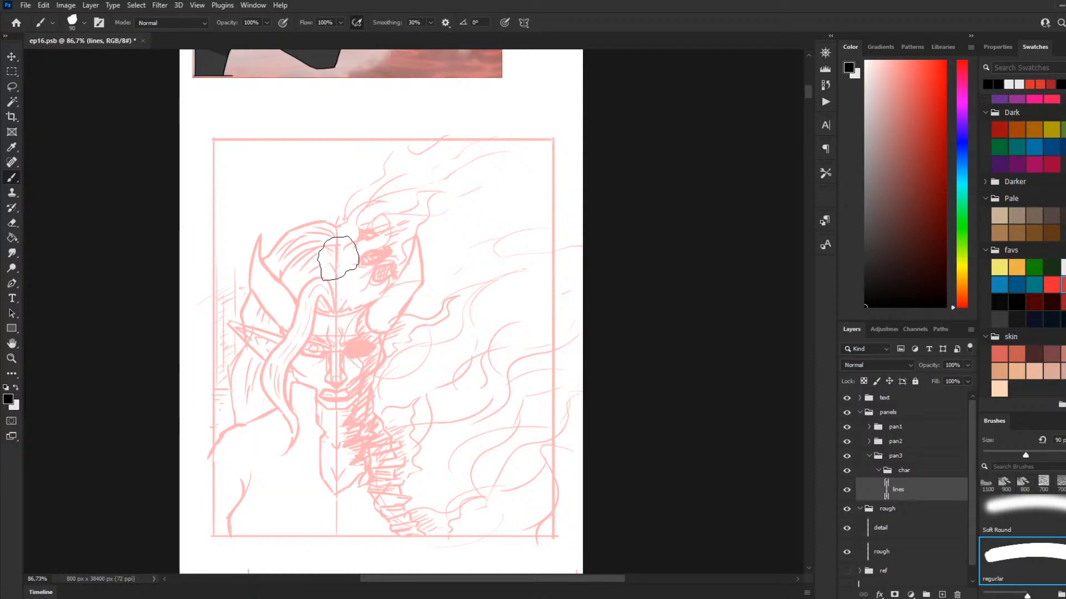
key("bracketleft")
key("bracketleft")
key("bracketleft")
key("bracketleft")
key("bracketleft")
key("bracketleft")
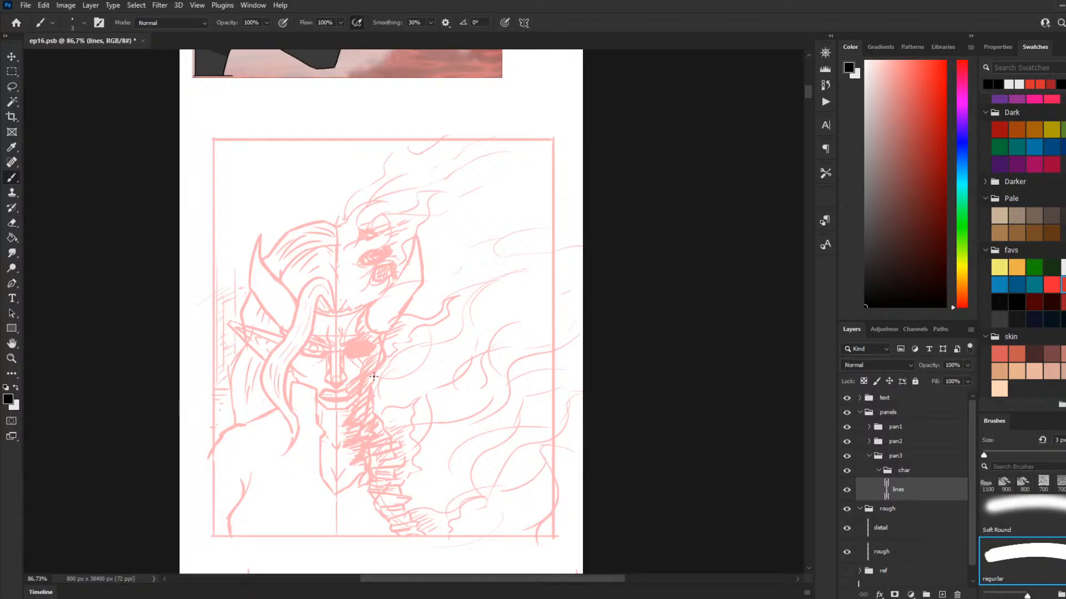
Step: Draw straight black border lines along part of the third panel's bottom edge and up its left edge to the shoulder
scroll(305, 424, "up", 1)
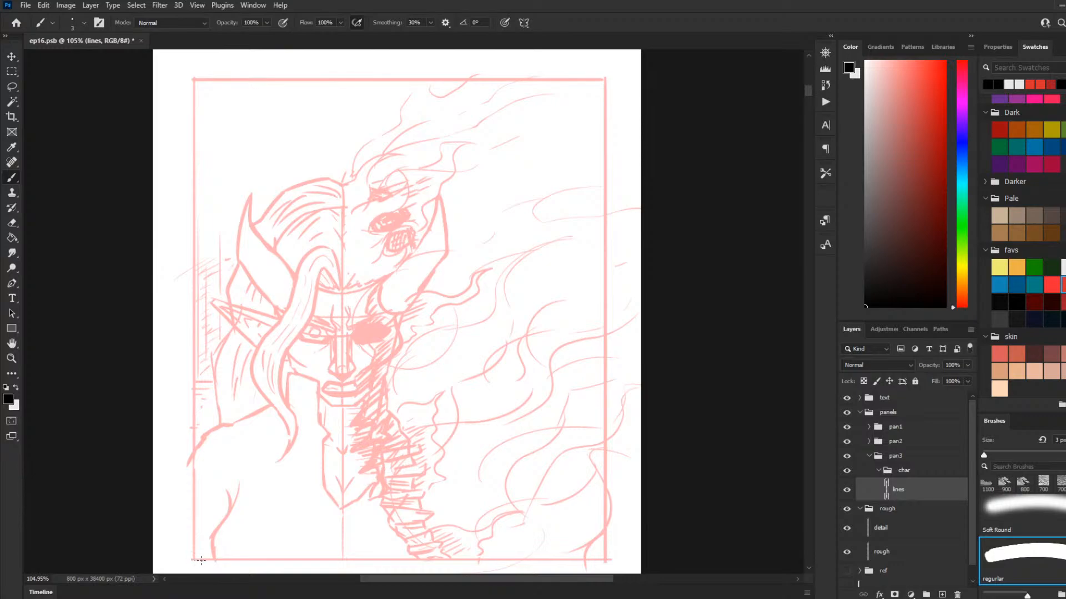
scroll(190, 564, "down", 2)
scroll(337, 478, "down", 2)
scroll(337, 478, "up", 3)
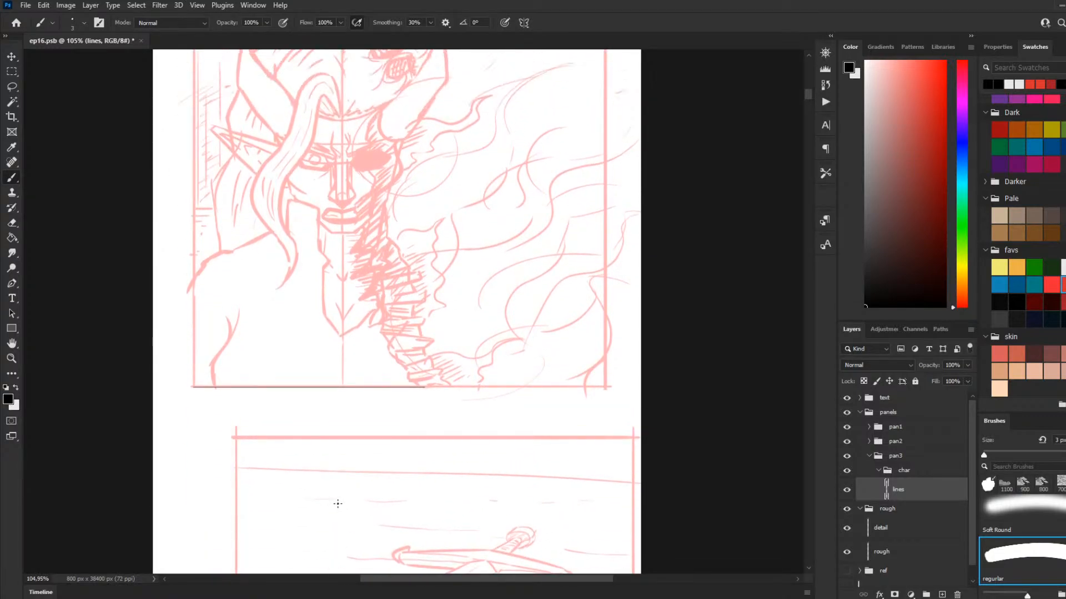
key("ctrl+z")
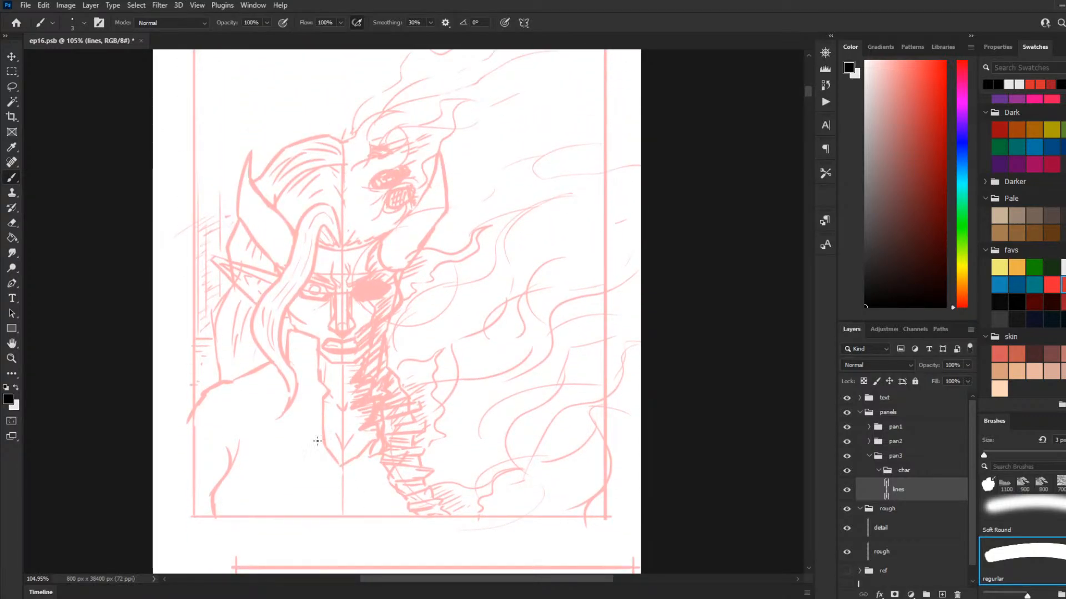
mouse_move(194, 516)
left_mouse_down()
mouse_move(455, 515)
mouse_move(192, 521)
mouse_move(194, 406)
left_mouse_up()
key("ctrl+z")
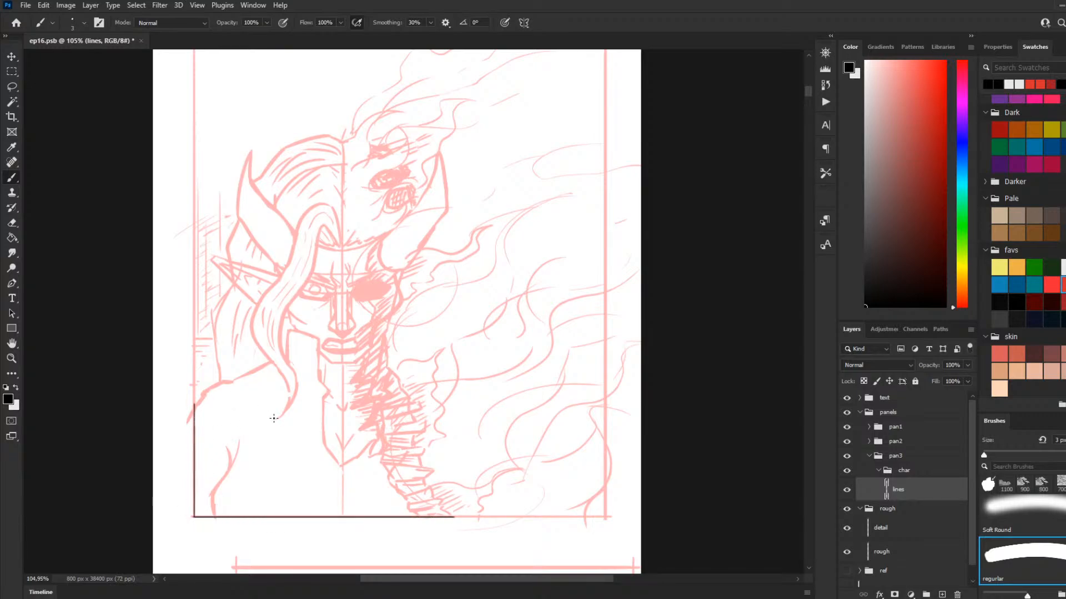
Step: Ink the inner edge of the character's front hair lock from its peak at the forehead down beside the eye, redoing unsatisfactory strokes
scroll(341, 206, "up", 3)
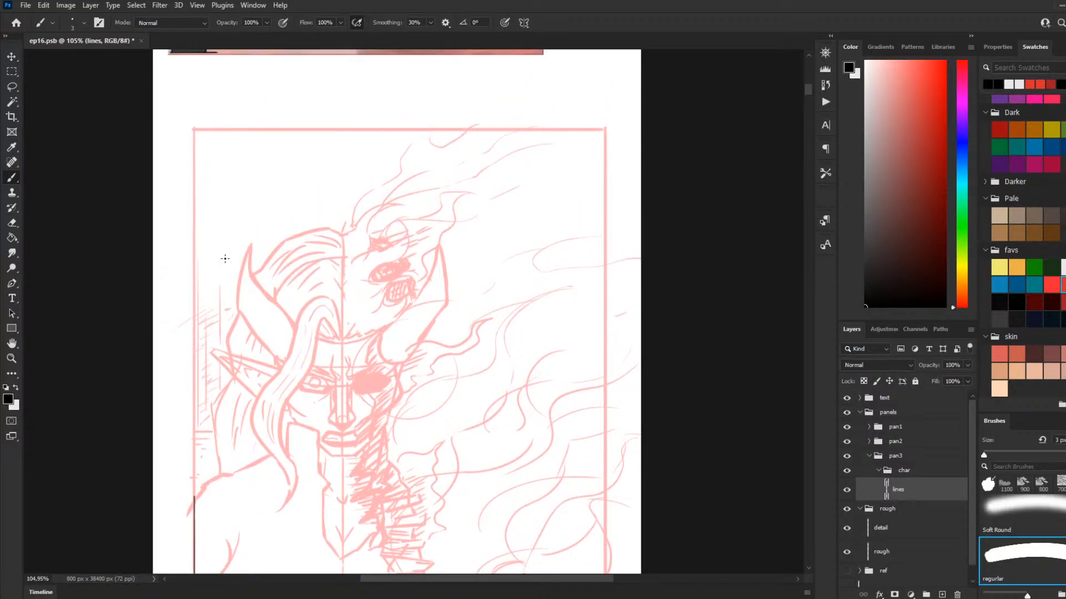
scroll(269, 298, "up", 4)
scroll(270, 298, "down", 2)
scroll(300, 307, "down", 2)
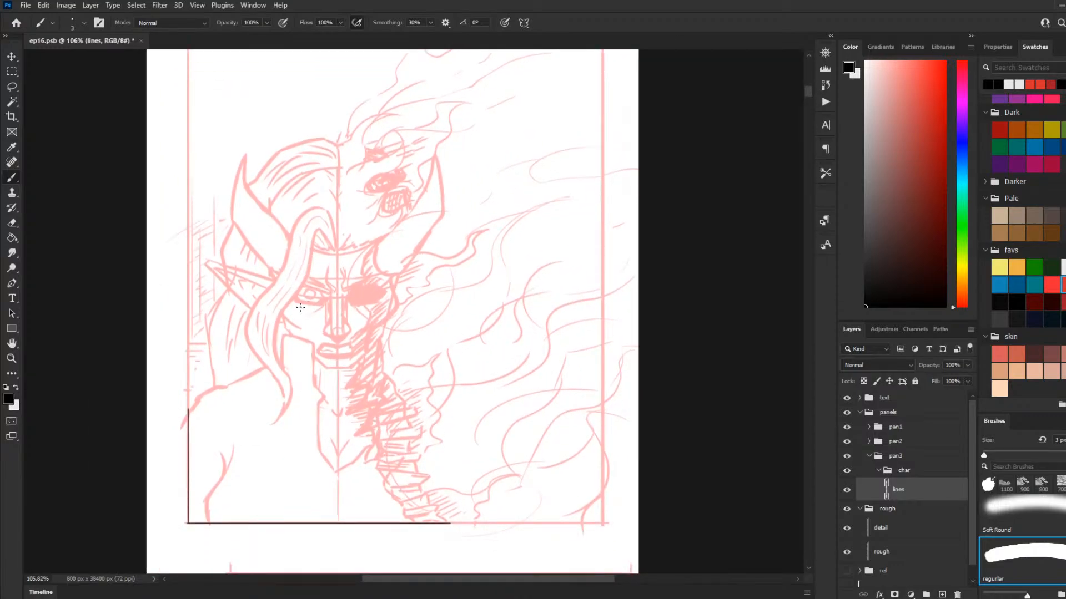
scroll(295, 281, "up", 1)
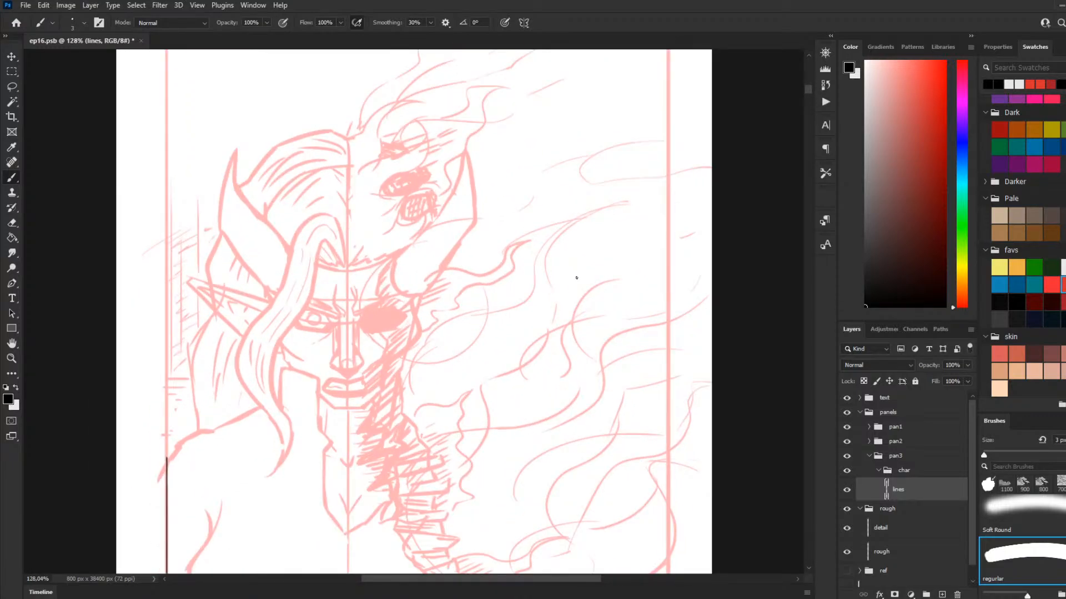
mouse_move(323, 241)
left_mouse_down()
mouse_move(342, 265)
mouse_move(326, 242)
left_mouse_up()
key("ctrl+z")
key("ctrl+z")
key("ctrl+z")
key("ctrl+z")
mouse_move(322, 238)
left_mouse_down()
mouse_move(341, 270)
mouse_move(330, 247)
left_mouse_up()
key("ctrl+z")
key("ctrl+z")
left_click_drag(324, 242, 300, 301)
key("ctrl+z")
left_click_drag(326, 241, 299, 312)
key("ctrl+z")
left_click_drag(325, 241, 299, 314)
key("ctrl+z")
left_click_drag(324, 242, 295, 325)
Step: Continue the front hair lock's inner edge from beside the eye down past the cheek and jaw
key("ctrl+z")
mouse_move(325, 241)
left_mouse_down()
mouse_move(295, 328)
mouse_move(308, 310)
mouse_move(281, 349)
left_mouse_up()
key("ctrl+z")
left_click_drag(305, 305, 281, 344)
key("ctrl+z")
key("ctrl+z")
left_click_drag(305, 306, 272, 352)
key("ctrl+z")
left_click_drag(307, 305, 274, 347)
left_click_drag(274, 347, 268, 392)
key("ctrl+z")
left_click_drag(278, 344, 270, 391)
key("ctrl+z")
left_click_drag(273, 349, 275, 399)
key("ctrl+z")
left_click_drag(274, 348, 272, 387)
key("ctrl+z")
key("ctrl+z")
mouse_move(272, 348)
left_mouse_down()
mouse_move(275, 399)
mouse_move(286, 361)
mouse_move(270, 377)
mouse_move(278, 401)
left_mouse_up()
key("ctrl+z")
key("ctrl+z")
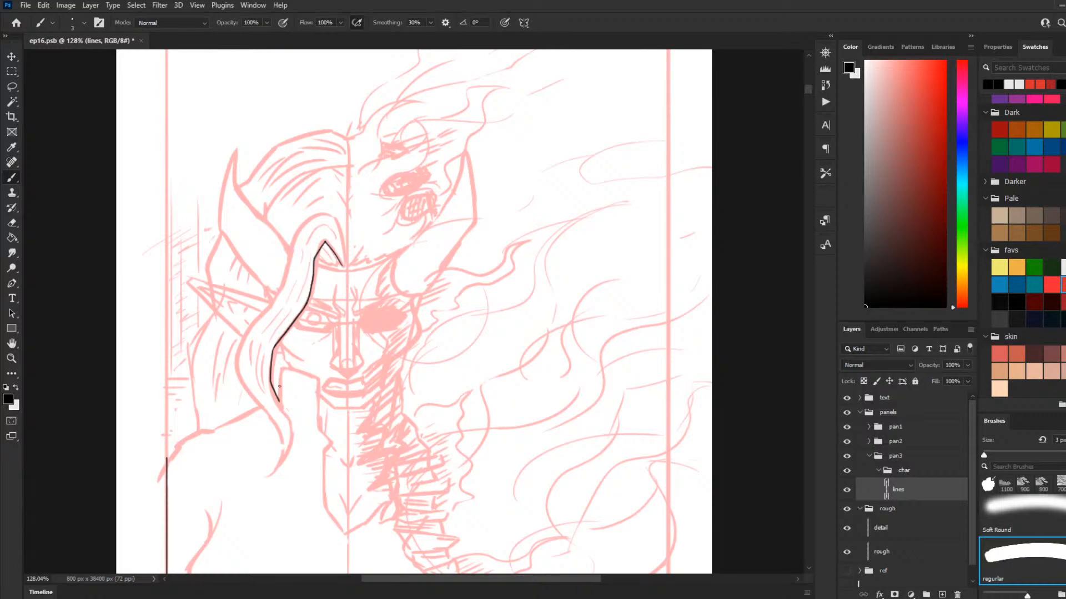
key("ctrl+z")
mouse_move(276, 344)
left_mouse_down()
mouse_move(269, 377)
mouse_move(283, 404)
left_mouse_up()
key("ctrl+z")
key("ctrl+z")
mouse_move(271, 350)
left_mouse_down()
mouse_move(287, 421)
mouse_move(279, 463)
left_mouse_up()
Step: Ink the curved, pointed tip of the front hair lock above the shoulder
key("ctrl+z")
left_click_drag(287, 418, 279, 466)
key("ctrl+z")
left_click_drag(285, 413, 285, 456)
key("ctrl+z")
left_click_drag(287, 414, 271, 468)
key("ctrl+z")
left_click_drag(284, 414, 290, 459)
key("ctrl+z")
left_click_drag(285, 419, 289, 459)
key("ctrl+z")
left_click_drag(288, 419, 290, 459)
key("ctrl+z")
left_click_drag(285, 412, 289, 452)
key("ctrl+z")
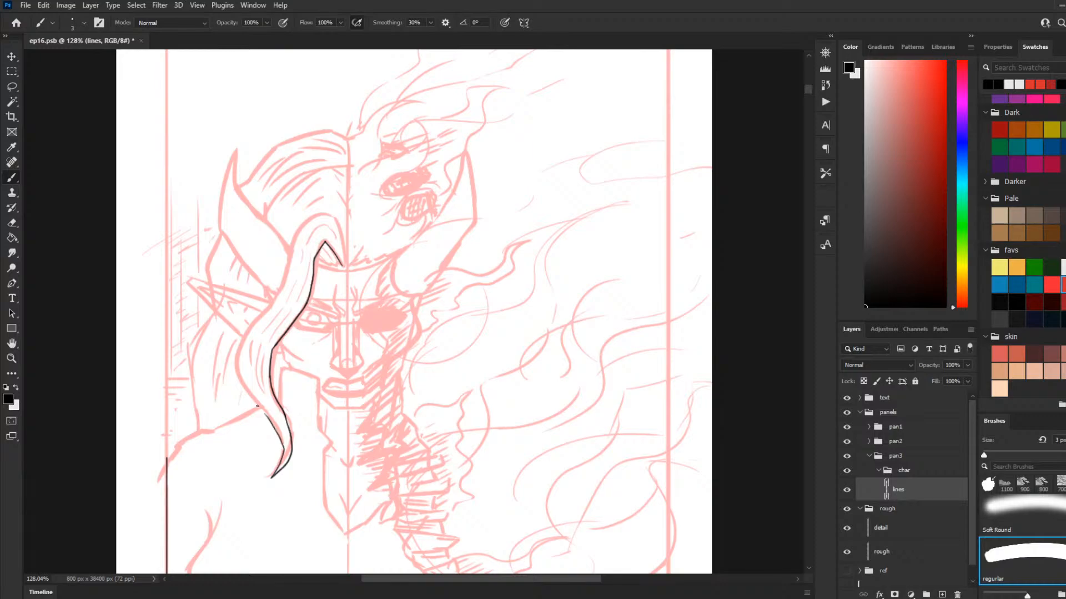
Step: Ink the outer edge of the front hair lock from its tip up towards the ear
left_click_drag(279, 469, 280, 441)
left_click_drag(272, 477, 284, 447)
key("ctrl+z")
key("ctrl+z")
key("ctrl+z")
mouse_move(276, 434)
left_mouse_down()
mouse_move(256, 406)
mouse_move(282, 440)
mouse_move(236, 378)
mouse_move(252, 339)
mouse_move(239, 349)
mouse_move(241, 341)
mouse_move(261, 315)
left_mouse_up()
key("ctrl+z")
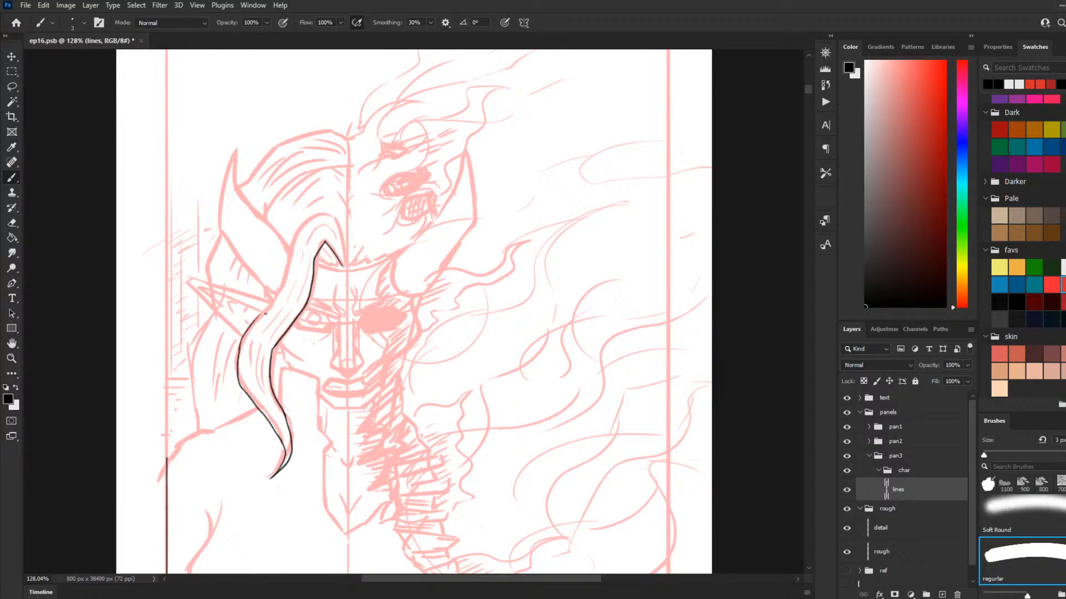
Step: Ink the upper outer edge of the front hair lock from the ear over its rounded top to the forehead
key("ctrl+z")
left_click_drag(239, 351, 284, 291)
key("ctrl+z")
left_click_drag(277, 300, 292, 252)
key("ctrl+z")
mouse_move(264, 310)
left_mouse_down()
mouse_move(278, 249)
mouse_move(302, 215)
mouse_move(333, 212)
left_mouse_up()
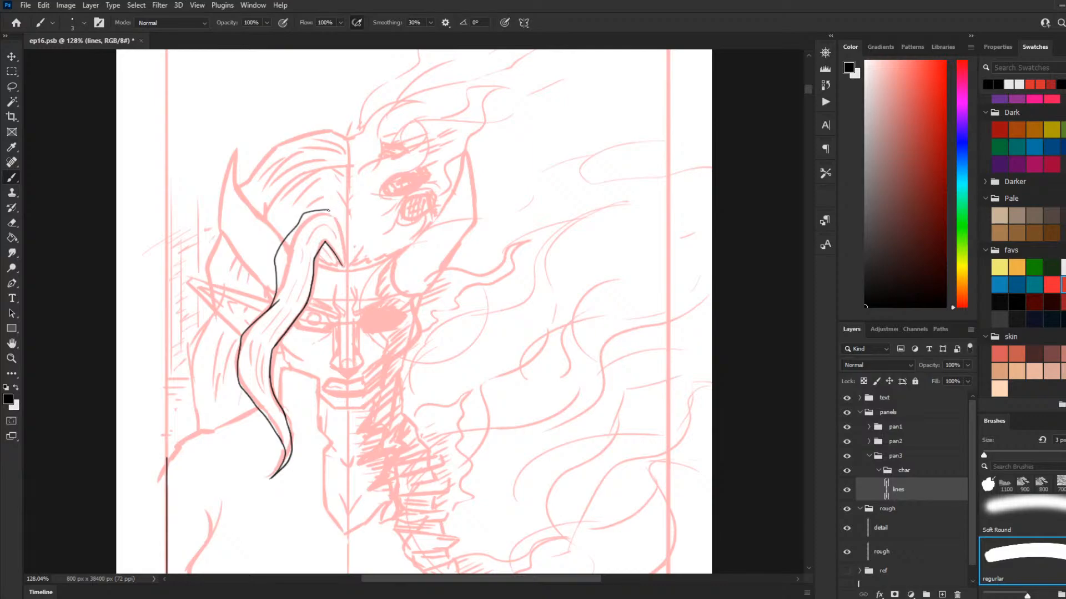
mouse_move(329, 211)
left_mouse_down()
mouse_move(342, 270)
mouse_move(345, 254)
mouse_move(314, 227)
mouse_move(343, 259)
mouse_move(321, 232)
mouse_move(343, 252)
mouse_move(333, 227)
left_mouse_up()
key("ctrl+z")
Step: Ink the jagged hairline across the forehead, from the front lock to the base of the right-hand horn
key("ctrl+z")
left_click_drag(335, 269, 316, 259)
left_click_drag(344, 269, 355, 267)
mouse_move(364, 265)
left_mouse_down()
mouse_move(358, 280)
mouse_move(369, 260)
left_mouse_up()
key("ctrl+z")
Step: Ink the inner edge of the left horn from the hair lock up towards its tip
key("ctrl+z")
mouse_move(358, 268)
left_mouse_down()
mouse_move(361, 280)
mouse_move(368, 260)
mouse_move(383, 259)
mouse_move(400, 278)
mouse_move(394, 258)
left_mouse_up()
key("ctrl+z")
key("ctrl+z")
left_click_drag(281, 239, 236, 179)
key("ctrl+z")
left_click_drag(283, 240, 234, 177)
key("ctrl+z")
left_click_drag(285, 239, 235, 191)
key("ctrl+z")
left_click_drag(285, 244, 240, 187)
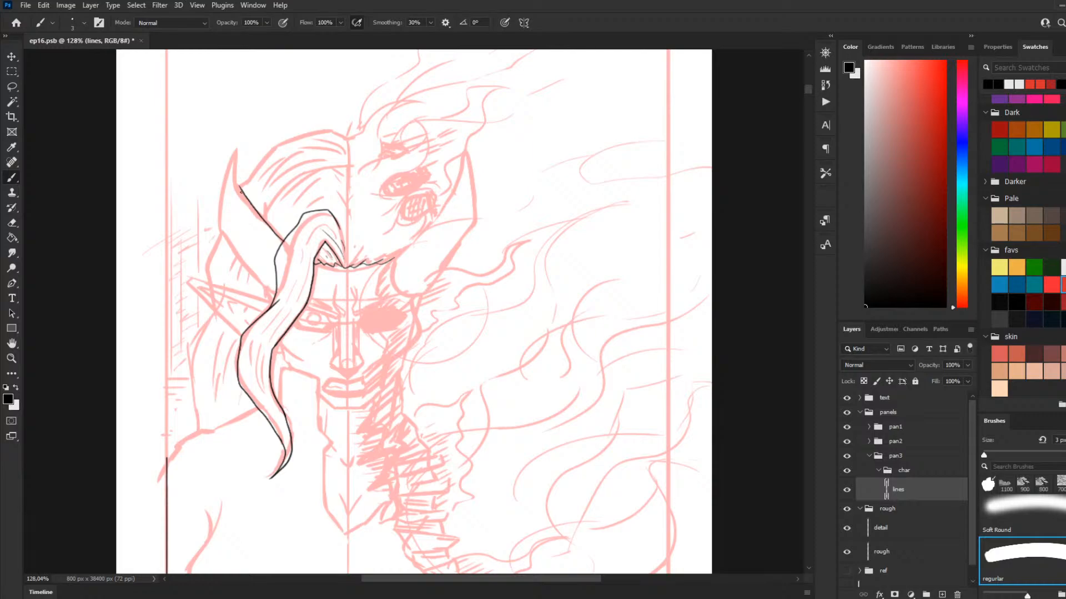
Step: Ink the left horn's pointed tip and its outer edge down to the base behind the hair lock
left_click_drag(240, 189, 235, 153)
key("ctrl+z")
key("ctrl+z")
mouse_move(244, 192)
left_mouse_down()
mouse_move(238, 149)
mouse_move(213, 222)
left_mouse_up()
key("ctrl+z")
left_click_drag(236, 149, 213, 227)
key("ctrl+z")
mouse_move(236, 150)
left_mouse_down()
mouse_move(216, 224)
mouse_move(269, 289)
left_mouse_up()
key("ctrl+z")
mouse_move(237, 148)
left_mouse_down()
mouse_move(222, 196)
mouse_move(228, 233)
left_mouse_up()
key("ctrl+z")
mouse_move(237, 148)
left_mouse_down()
mouse_move(221, 179)
mouse_move(221, 226)
mouse_move(252, 270)
left_mouse_up()
key("ctrl+z")
left_click_drag(222, 233, 269, 290)
key("ctrl+z")
left_click_drag(222, 232, 265, 287)
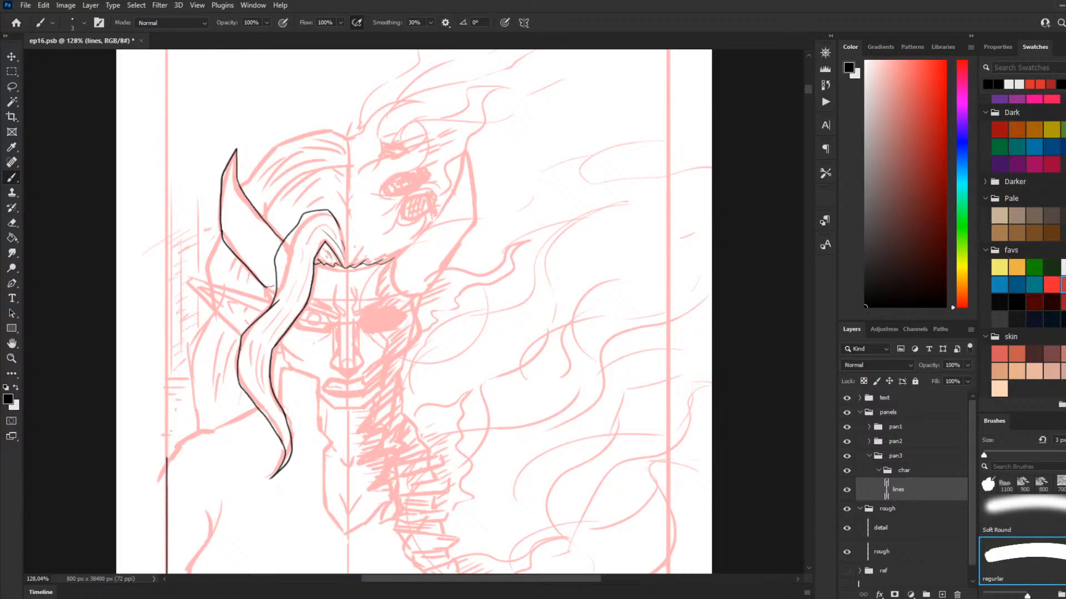
Step: Close the left horn's base and ink the upper edge of the pointed ear from the hair lock outwards
left_click_drag(268, 287, 272, 302)
key("ctrl+z")
left_click_drag(272, 304, 200, 280)
key("ctrl+z")
mouse_move(272, 302)
left_mouse_down()
mouse_move(191, 280)
mouse_move(232, 325)
left_mouse_up()
key("ctrl+z")
Step: Ink the pointed ear's tip, its lower edge down to the hair lock, and its inner contour lines
left_click_drag(189, 283, 243, 341)
key("ctrl+z")
left_click_drag(189, 284, 217, 323)
key("ctrl+z")
left_click_drag(189, 282, 217, 323)
key("ctrl+z")
left_click_drag(188, 283, 213, 320)
key("ctrl+z")
mouse_move(188, 281)
left_mouse_down()
mouse_move(239, 342)
mouse_move(240, 303)
mouse_move(202, 292)
left_mouse_up()
key("ctrl+z")
mouse_move(262, 312)
left_mouse_down()
mouse_move(198, 286)
mouse_move(224, 324)
mouse_move(200, 287)
mouse_move(224, 313)
left_mouse_up()
key("ctrl+z")
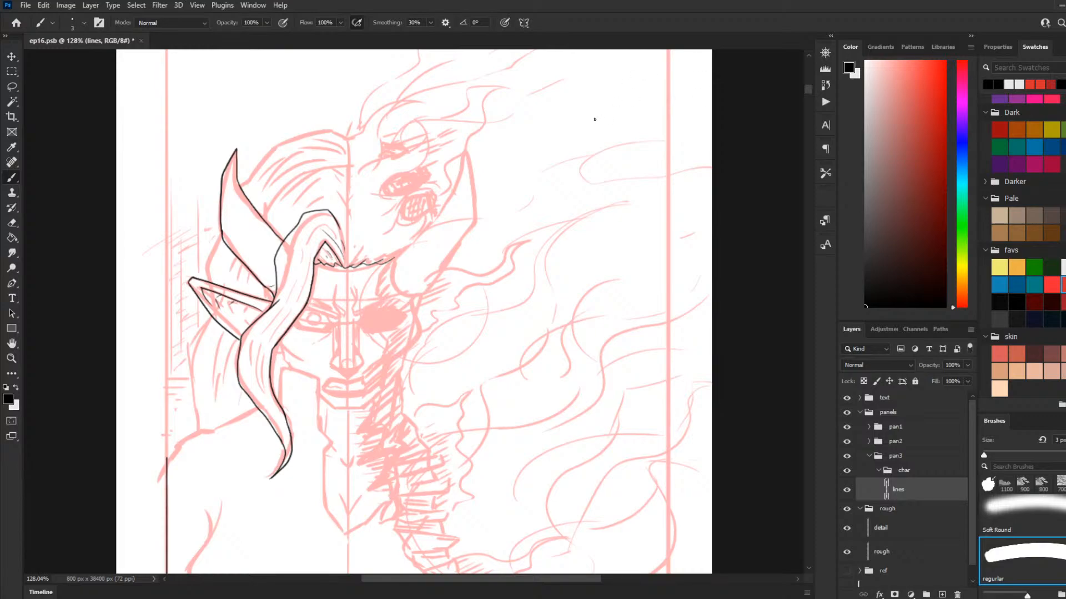
left_click_drag(349, 137, 324, 127)
key("ctrl+z")
key("ctrl+z")
key("ctrl+z")
key("ctrl+z")
Step: Ink the outer contour of the back hair from behind the left horn, past the pointed ear, down to the shoulder
mouse_move(231, 311)
left_mouse_down()
mouse_move(244, 320)
mouse_move(227, 305)
left_mouse_up()
mouse_move(221, 238)
left_mouse_down()
mouse_move(192, 336)
mouse_move(205, 373)
mouse_move(181, 385)
left_mouse_up()
key("ctrl+z")
key("ctrl+z")
key("ctrl+z")
mouse_move(195, 345)
left_mouse_down()
mouse_move(179, 399)
mouse_move(191, 435)
left_mouse_up()
key("ctrl+z")
mouse_move(196, 348)
left_mouse_down()
mouse_move(178, 386)
mouse_move(188, 435)
left_mouse_up()
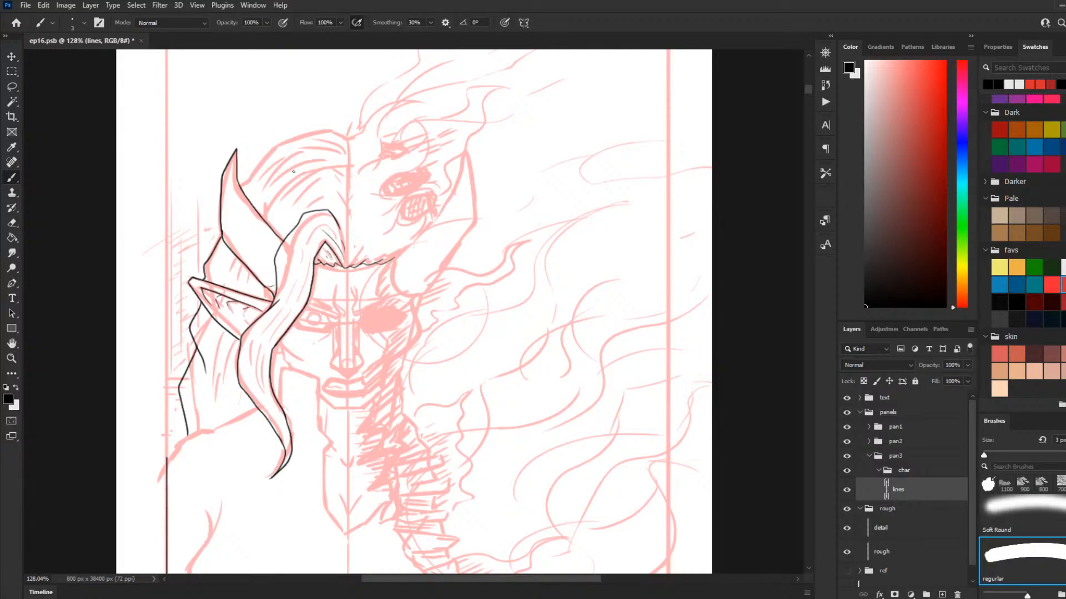
Step: Ink the top outline of the hair from the left horn over the crown to just past the head's centre line
mouse_move(244, 183)
left_mouse_down()
mouse_move(281, 144)
mouse_move(351, 131)
mouse_move(358, 133)
left_mouse_up()
scroll(537, 234, "down", 3)
scroll(380, 361, "up", 3)
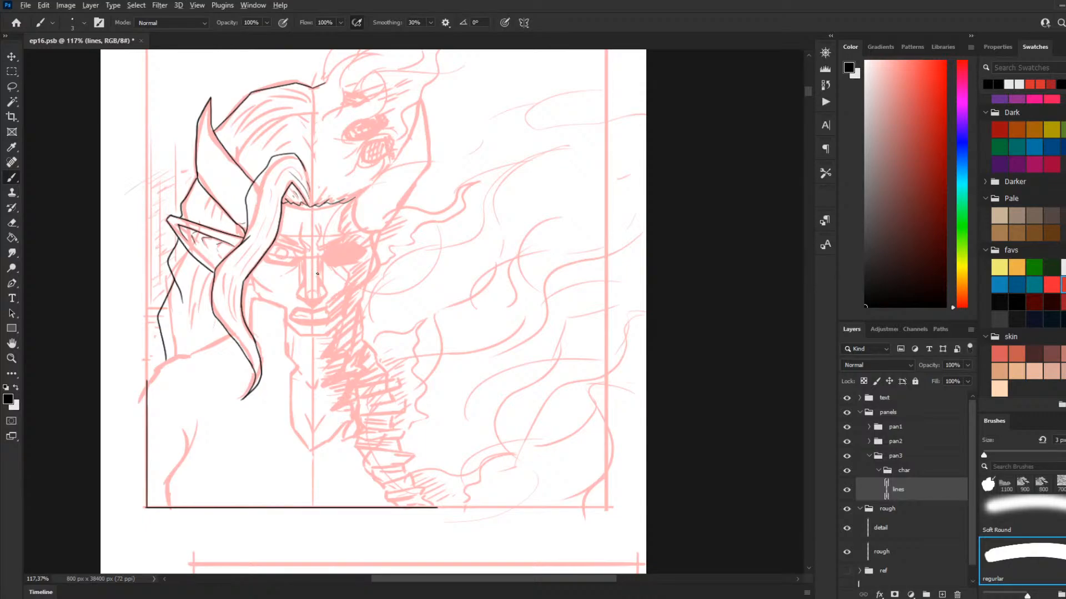
Step: Ink the left shoulder line from the panel border up to the long hair lock
scroll(308, 326, "down", 2)
scroll(237, 358, "up", 3)
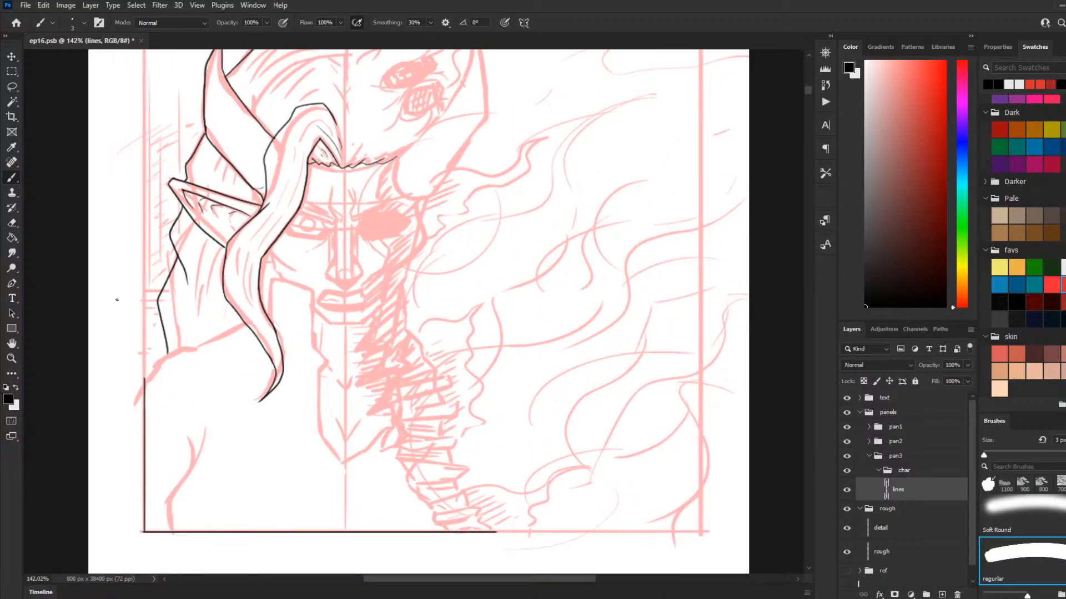
mouse_move(146, 380)
left_mouse_down()
mouse_move(167, 355)
mouse_move(158, 362)
left_mouse_up()
key("ctrl+z")
key("ctrl+z")
mouse_move(143, 379)
left_mouse_down()
mouse_move(184, 346)
mouse_move(227, 353)
mouse_move(210, 348)
mouse_move(243, 323)
left_mouse_up()
key("ctrl+z")
key("ctrl+z")
key("ctrl+z")
Step: Ink the high collar's upper edge from the hair lock and its notched inner edge down beside the jaw and neck
mouse_move(265, 306)
left_mouse_down()
mouse_move(266, 279)
mouse_move(313, 289)
left_mouse_up()
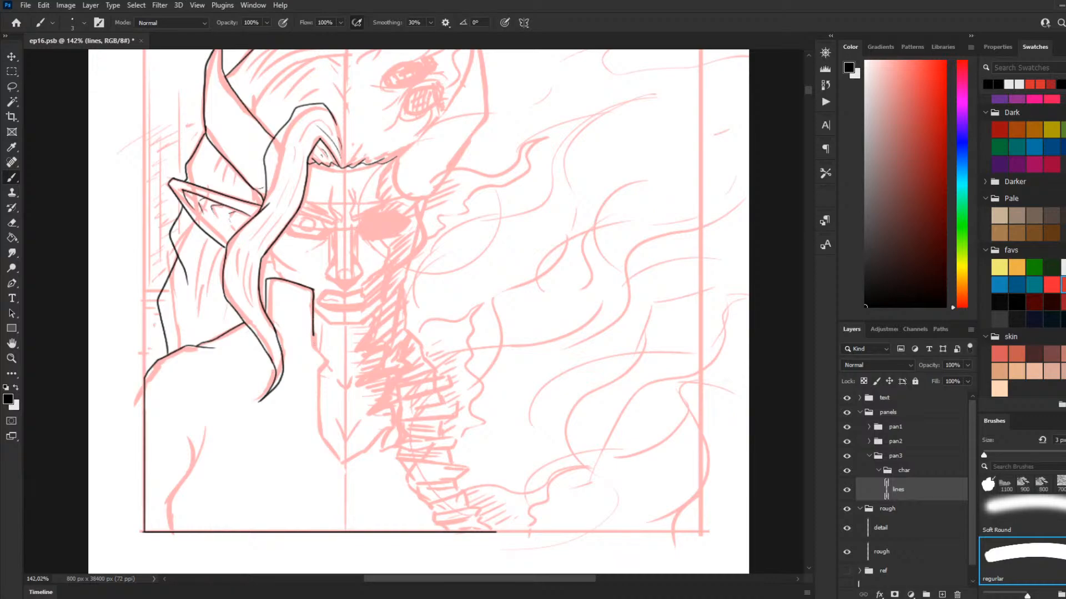
left_click_drag(312, 289, 327, 372)
key("ctrl+z")
left_click_drag(313, 289, 330, 362)
left_click_drag(328, 362, 320, 381)
Step: Ink the garment's straight inner edge from the collar notch down towards the V-shaped point on the chest
left_click_drag(320, 383, 320, 444)
key("ctrl+z")
mouse_move(321, 377)
left_mouse_down()
mouse_move(327, 439)
mouse_move(320, 433)
mouse_move(346, 462)
mouse_move(321, 435)
mouse_move(342, 462)
left_mouse_up()
key("ctrl+z")
key("ctrl+z")
key("ctrl+z")
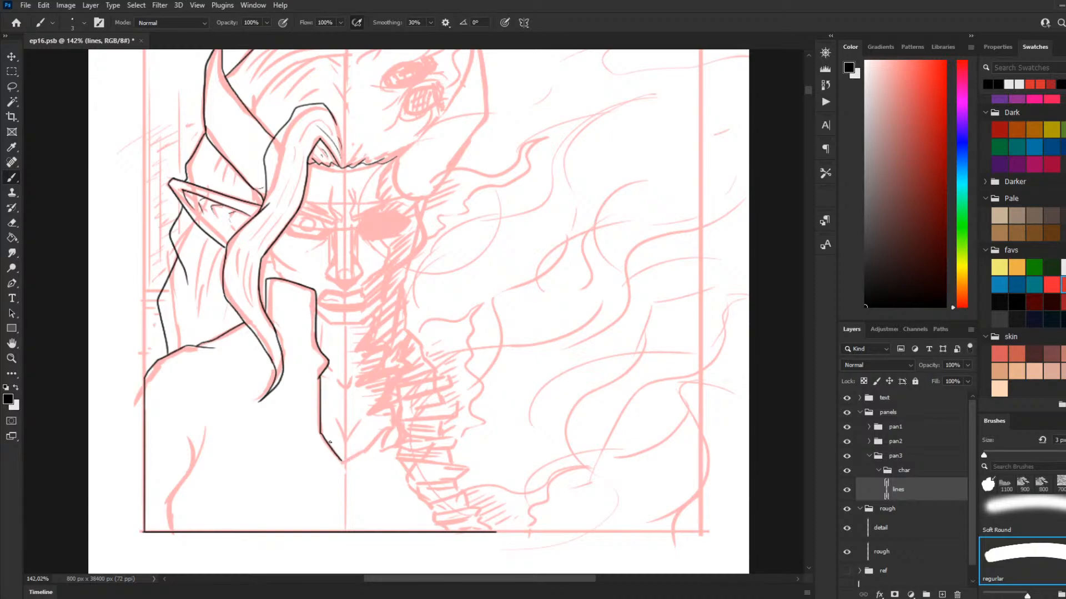
key("ctrl+z")
Step: Ink the other side of the V neckline and continue it as a ragged, torn edge down to the panel's bottom border
mouse_move(320, 434)
left_mouse_down()
mouse_move(346, 463)
mouse_move(392, 428)
mouse_move(366, 447)
mouse_move(397, 431)
mouse_move(383, 447)
mouse_move(400, 437)
mouse_move(401, 451)
mouse_move(409, 471)
left_mouse_up()
key("ctrl+z")
key("ctrl+z")
mouse_move(422, 455)
left_mouse_down()
mouse_move(419, 493)
mouse_move(426, 481)
left_mouse_up()
mouse_move(426, 488)
left_mouse_down()
mouse_move(443, 493)
mouse_move(430, 499)
mouse_move(455, 510)
mouse_move(443, 519)
mouse_move(461, 533)
left_mouse_up()
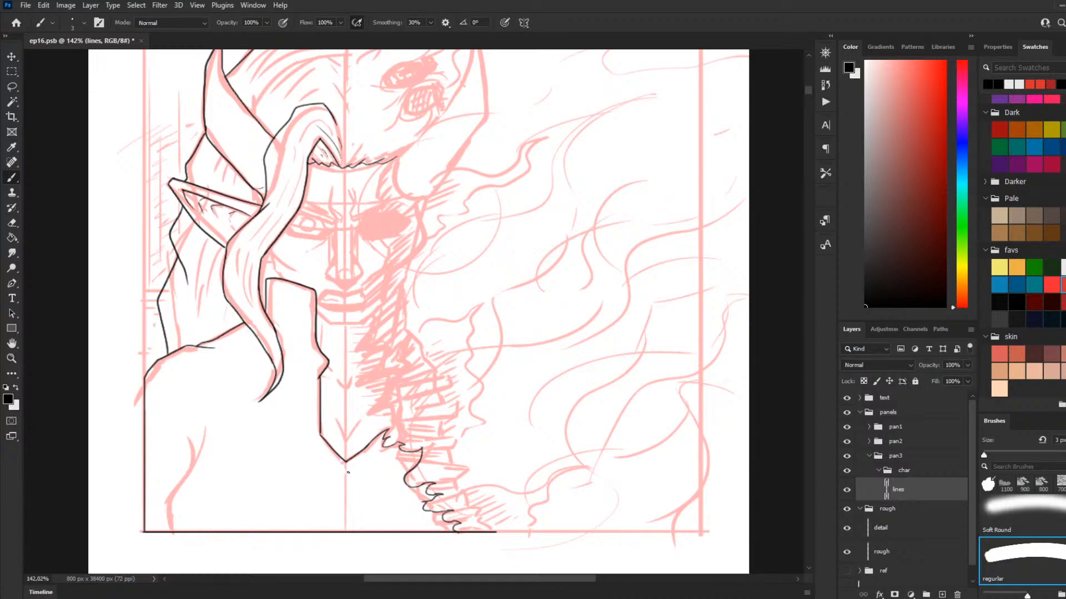
Step: Ink the vertical centre seam from the V neckline's point down to the panel's bottom border
left_click_drag(346, 471, 349, 521)
key("ctrl+z")
left_click_drag(345, 475, 343, 529)
Step: Ink the curved arm crease below the left shoulder, rising from the panel's bottom border
mouse_move(170, 531)
left_mouse_down()
mouse_move(167, 499)
mouse_move(181, 517)
mouse_move(167, 508)
mouse_move(195, 462)
mouse_move(192, 439)
left_mouse_up()
key("ctrl+z")
key("ctrl+z")
key("ctrl+z")
key("ctrl+z")
mouse_move(172, 532)
left_mouse_down()
mouse_move(169, 496)
mouse_move(203, 433)
left_mouse_up()
key("ctrl+z")
mouse_move(171, 530)
left_mouse_down()
mouse_move(165, 500)
mouse_move(203, 434)
left_mouse_up()
key("ctrl+z")
mouse_move(169, 524)
left_mouse_down()
mouse_move(172, 492)
mouse_move(208, 429)
left_mouse_up()
key("ctrl+z")
mouse_move(169, 531)
left_mouse_down()
mouse_move(165, 516)
mouse_move(199, 451)
left_mouse_up()
key("ctrl+z")
mouse_move(172, 533)
left_mouse_down()
mouse_move(167, 507)
mouse_move(204, 425)
mouse_move(199, 439)
left_mouse_up()
key("ctrl+z")
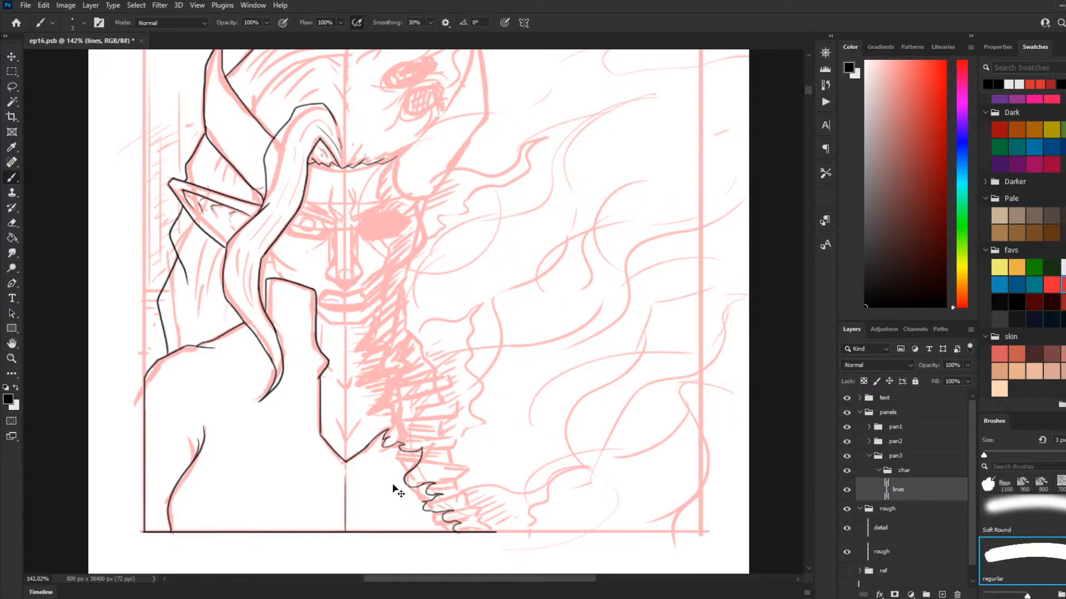
key("ctrl+z")
left_click_drag(193, 460, 193, 439)
key("ctrl+z")
Step: Ink thin hair strands across the crown between the left horn and the head's centre line
scroll(503, 316, "down", 7)
scroll(468, 263, "up", 6)
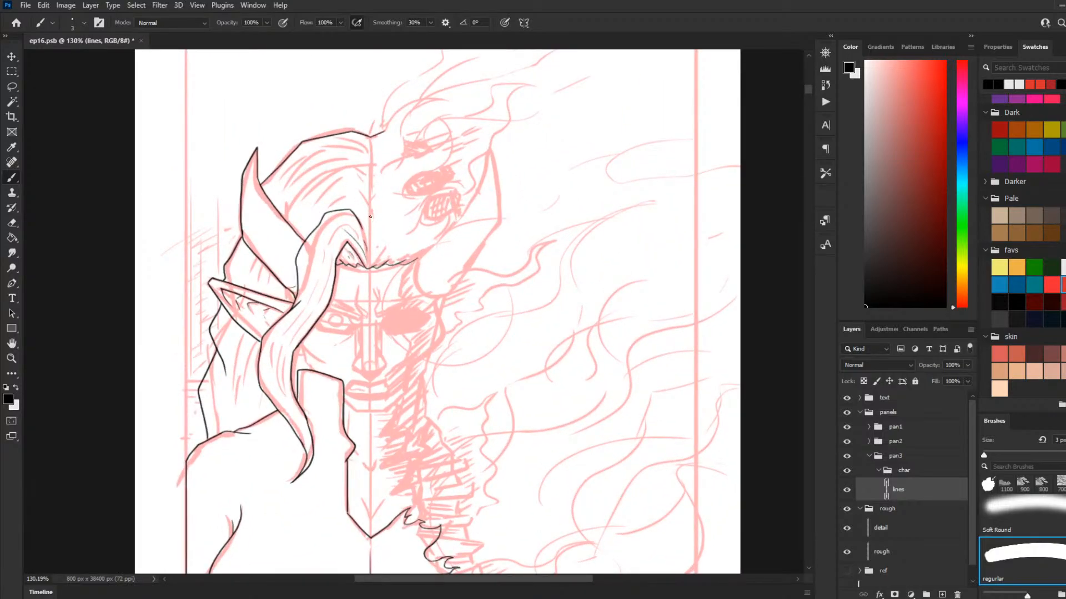
mouse_move(370, 216)
left_mouse_down()
mouse_move(345, 183)
mouse_move(353, 188)
mouse_move(314, 194)
mouse_move(304, 219)
mouse_move(295, 212)
left_mouse_up()
key("ctrl+z")
mouse_move(368, 168)
left_mouse_down()
mouse_move(286, 194)
mouse_move(331, 161)
mouse_move(280, 180)
left_mouse_up()
left_click_drag(354, 145, 339, 146)
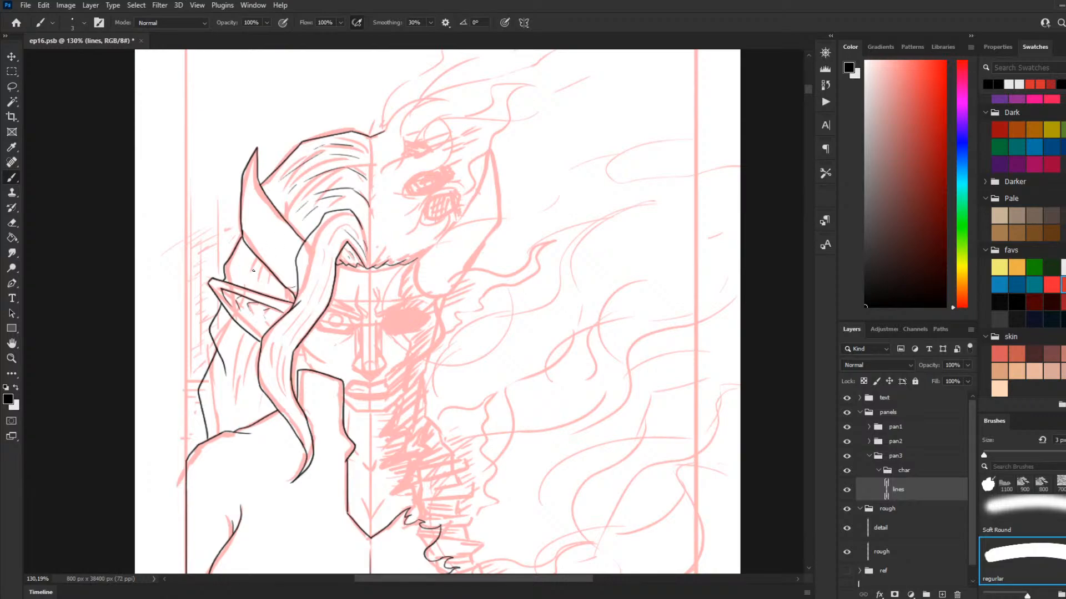
Step: Ink thin strands in the back hair between the left horn and the ear, and below the ear
mouse_move(256, 256)
left_mouse_down()
mouse_move(241, 299)
mouse_move(262, 262)
mouse_move(273, 291)
left_mouse_up()
left_click_drag(248, 253, 240, 271)
mouse_move(245, 332)
left_mouse_down()
mouse_move(242, 383)
mouse_move(248, 345)
mouse_move(248, 378)
mouse_move(257, 345)
mouse_move(232, 405)
mouse_move(240, 408)
mouse_move(220, 374)
mouse_move(212, 391)
mouse_move(222, 416)
left_mouse_up()
key("ctrl+z")
key("ctrl+z")
key("ctrl+z")
mouse_move(222, 369)
left_mouse_down()
mouse_move(222, 427)
mouse_move(256, 409)
left_mouse_up()
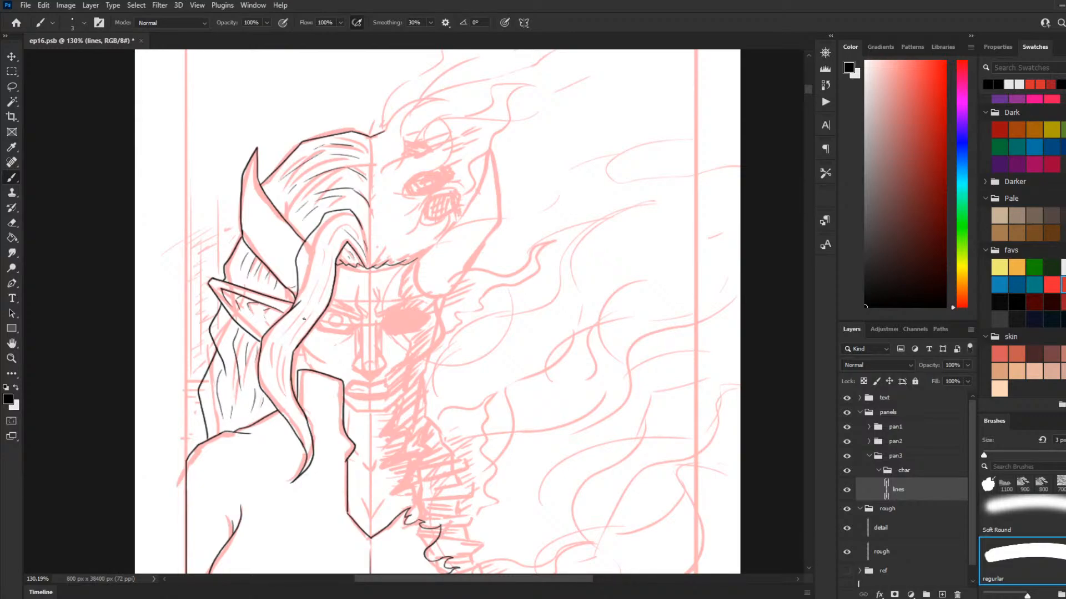
Step: Ink thin strands along the long front hair lock from its bend at the forehead down towards the tip
left_click_drag(336, 240, 319, 303)
key("ctrl+z")
left_click_drag(337, 242, 315, 309)
mouse_move(337, 225)
left_mouse_down()
mouse_move(284, 334)
mouse_move(271, 388)
mouse_move(292, 397)
left_mouse_up()
key("ctrl+z")
key("ctrl+z")
mouse_move(278, 347)
left_mouse_down()
mouse_move(269, 392)
mouse_move(282, 392)
left_mouse_up()
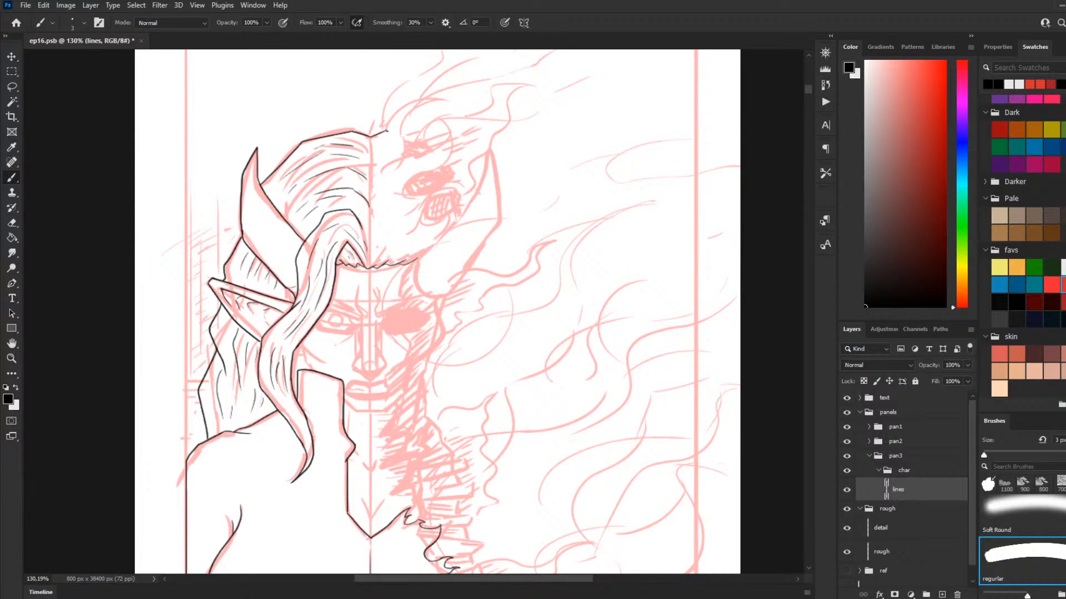
Step: Ink jagged, flame-like hair tufts and their inner strands on the head's right half, from the crown down
mouse_move(385, 132)
left_mouse_down()
mouse_move(398, 110)
mouse_move(441, 94)
mouse_move(403, 142)
mouse_move(406, 155)
mouse_move(432, 156)
mouse_move(447, 131)
mouse_move(447, 155)
mouse_move(411, 184)
mouse_move(422, 194)
mouse_move(469, 192)
mouse_move(430, 199)
mouse_move(379, 234)
mouse_move(391, 181)
left_mouse_up()
key("ctrl+z")
key("ctrl+z")
mouse_move(411, 172)
left_mouse_down()
mouse_move(392, 183)
mouse_move(382, 165)
mouse_move(392, 134)
mouse_move(387, 146)
left_mouse_up()
key("ctrl+z")
key("ctrl+z")
key("ctrl+z")
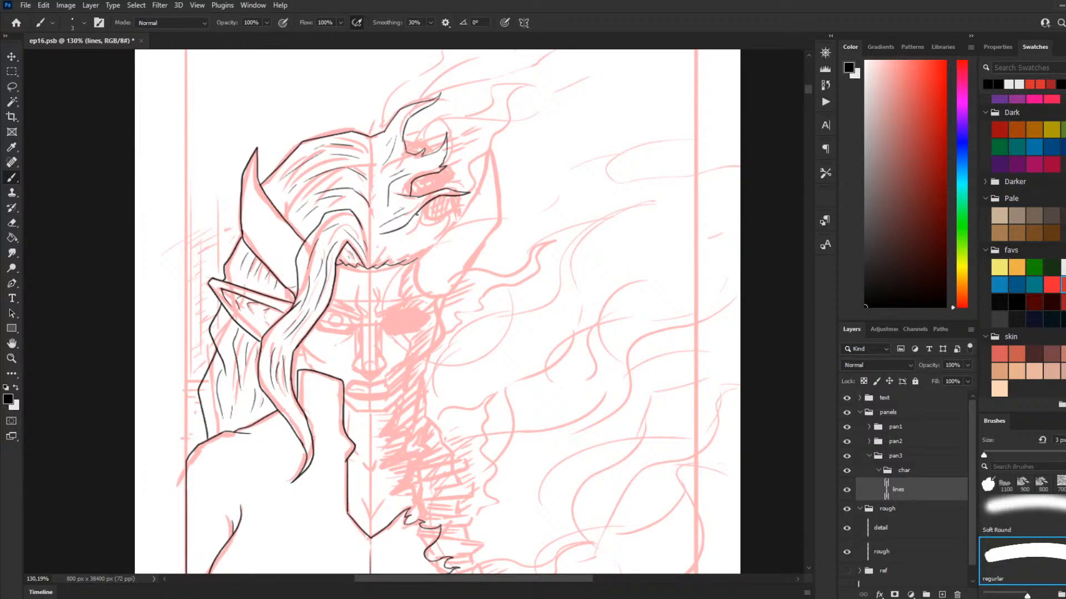
Step: Ink one more pointed hair tuft below the others on the head's right half, above the forehead
left_click_drag(427, 204, 402, 243)
key("ctrl+z")
mouse_move(431, 202)
left_mouse_down()
mouse_move(404, 239)
mouse_move(441, 220)
mouse_move(429, 242)
left_mouse_up()
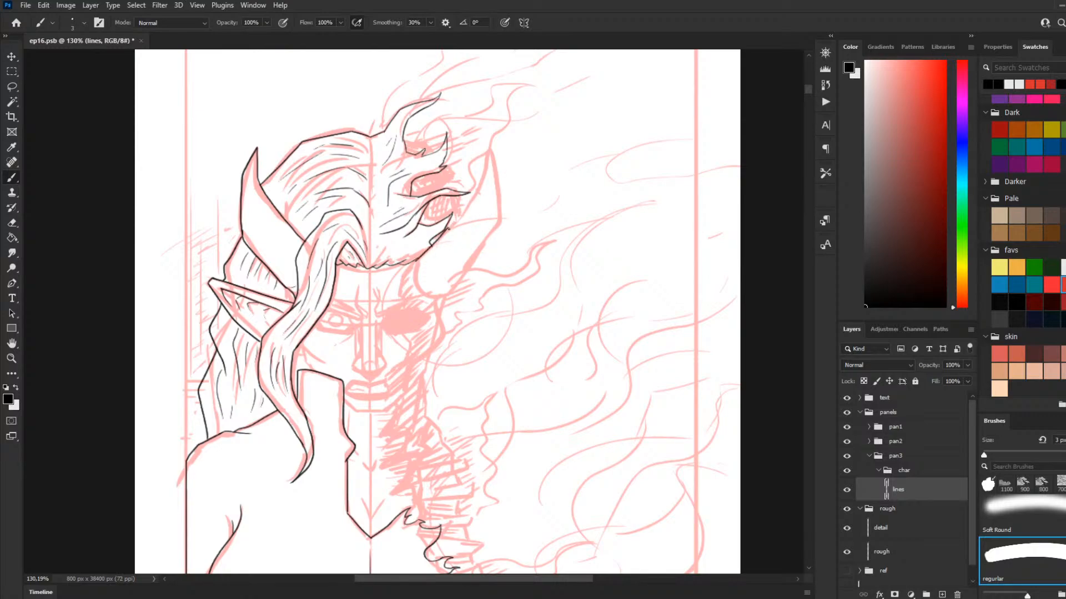
Step: Ink the inner edge of the right horn, curving from the forehead hairline up to the horn's tip
mouse_move(420, 265)
left_mouse_down()
mouse_move(422, 295)
mouse_move(438, 241)
mouse_move(469, 205)
left_mouse_up()
key("ctrl+z")
mouse_move(487, 153)
left_mouse_down()
mouse_move(464, 214)
mouse_move(421, 263)
mouse_move(442, 235)
mouse_move(456, 252)
mouse_move(476, 253)
left_mouse_up()
key("ctrl+z")
key("ctrl+z")
key("ctrl+z")
key("ctrl+z")
mouse_move(418, 260)
left_mouse_down()
mouse_move(470, 204)
mouse_move(494, 155)
left_mouse_up()
key("ctrl+z")
key("ctrl+z")
left_click_drag(419, 259, 447, 228)
key("ctrl+z")
left_click_drag(416, 261, 476, 190)
Step: Ink the upper outer edge of the right horn from its tip down to the widest bend
key("ctrl+z")
key("ctrl+z")
left_click_drag(470, 199, 487, 156)
key("ctrl+z")
left_click_drag(470, 198, 489, 150)
key("ctrl+z")
mouse_move(487, 164)
left_mouse_down()
mouse_move(490, 149)
mouse_move(505, 203)
left_mouse_up()
key("ctrl+z")
key("ctrl+z")
mouse_move(486, 165)
left_mouse_down()
mouse_move(491, 146)
mouse_move(507, 200)
left_mouse_up()
key("ctrl+z")
key("ctrl+z")
left_click_drag(490, 149, 508, 226)
key("ctrl+z")
left_click_drag(490, 148, 500, 222)
key("ctrl+z")
left_click_drag(490, 149, 502, 225)
key("ctrl+z")
mouse_move(490, 148)
left_mouse_down()
mouse_move(496, 226)
mouse_move(507, 239)
mouse_move(499, 223)
mouse_move(451, 290)
left_mouse_up()
Step: Ink the lower outer edge of the right horn down to its base and a short contour at the temple
key("ctrl+z")
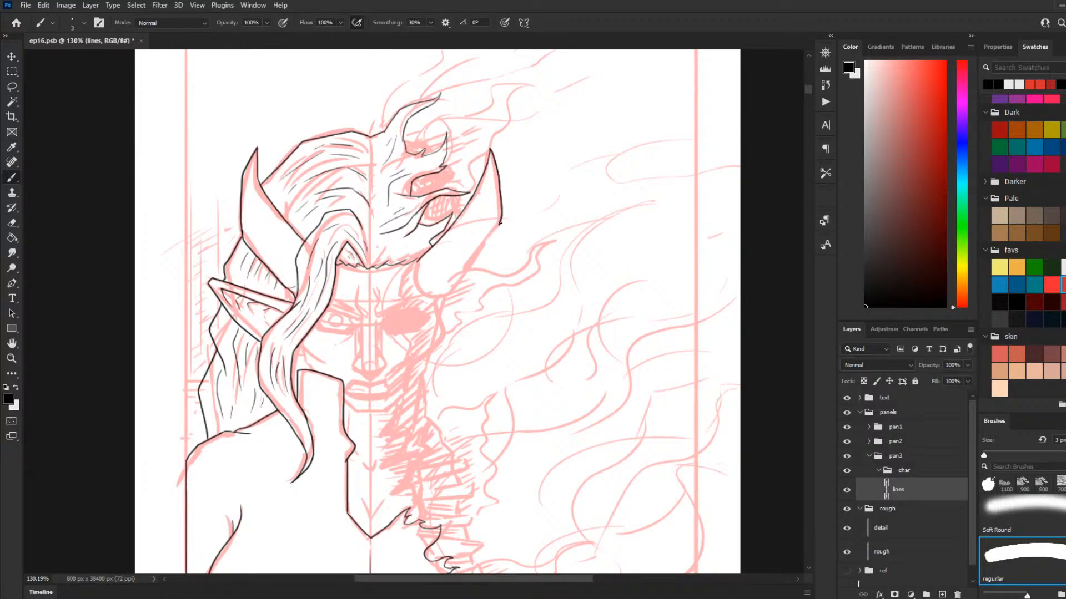
left_click_drag(495, 236, 450, 290)
key("ctrl+z")
mouse_move(497, 228)
left_mouse_down()
mouse_move(441, 302)
mouse_move(442, 328)
left_mouse_up()
key("ctrl+z")
key("ctrl+z")
mouse_move(437, 303)
left_mouse_down()
mouse_move(443, 327)
mouse_move(438, 303)
mouse_move(444, 334)
mouse_move(411, 372)
mouse_move(412, 399)
left_mouse_up()
key("ctrl+z")
key("ctrl+z")
key("ctrl+z")
key("ctrl+z")
key("ctrl+z")
key("ctrl+z")
Step: Ink the short neck lines and the small V-shaped throat mark beside the raised collar
scroll(413, 315, "down", 3)
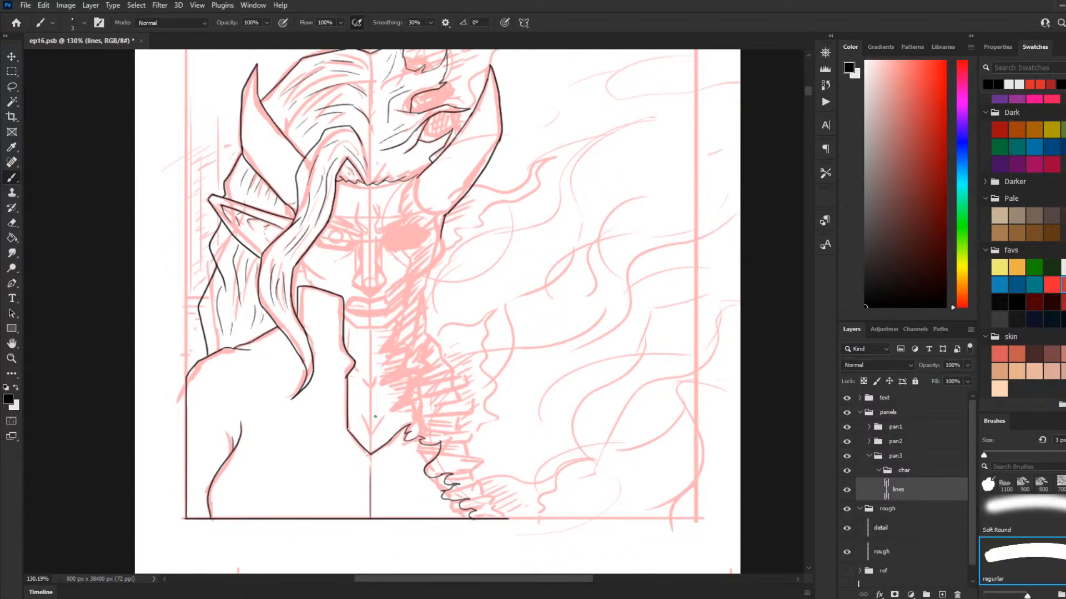
scroll(376, 416, "up", 1)
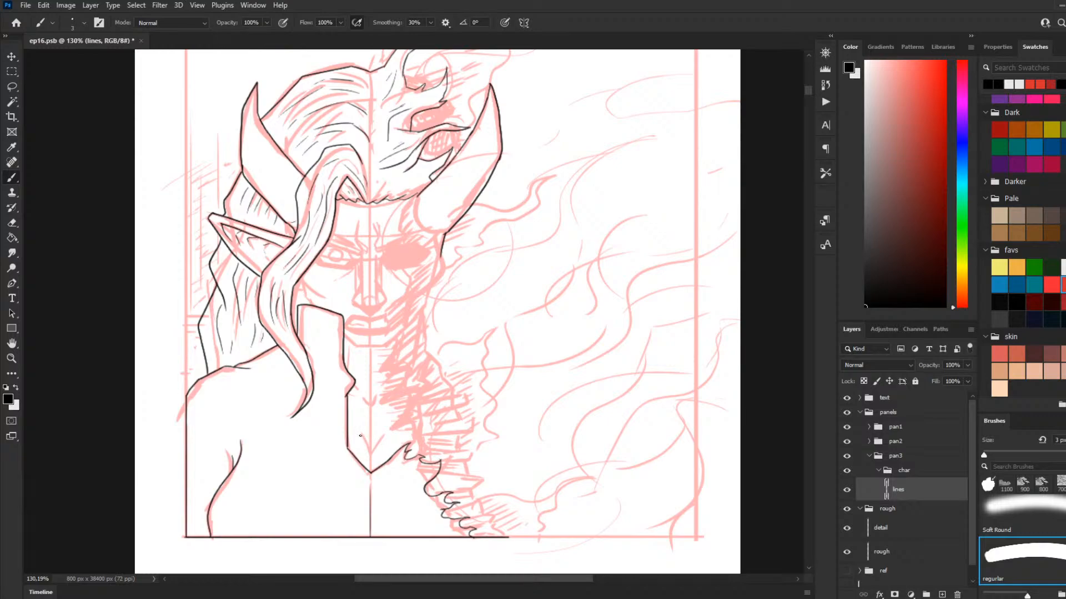
left_click_drag(362, 434, 372, 447)
mouse_move(365, 395)
left_mouse_down()
mouse_move(343, 393)
mouse_move(351, 348)
left_mouse_up()
key("ctrl+z")
key("ctrl+z")
left_click_drag(486, 398, 544, 397)
left_click_drag(330, 268, 331, 296)
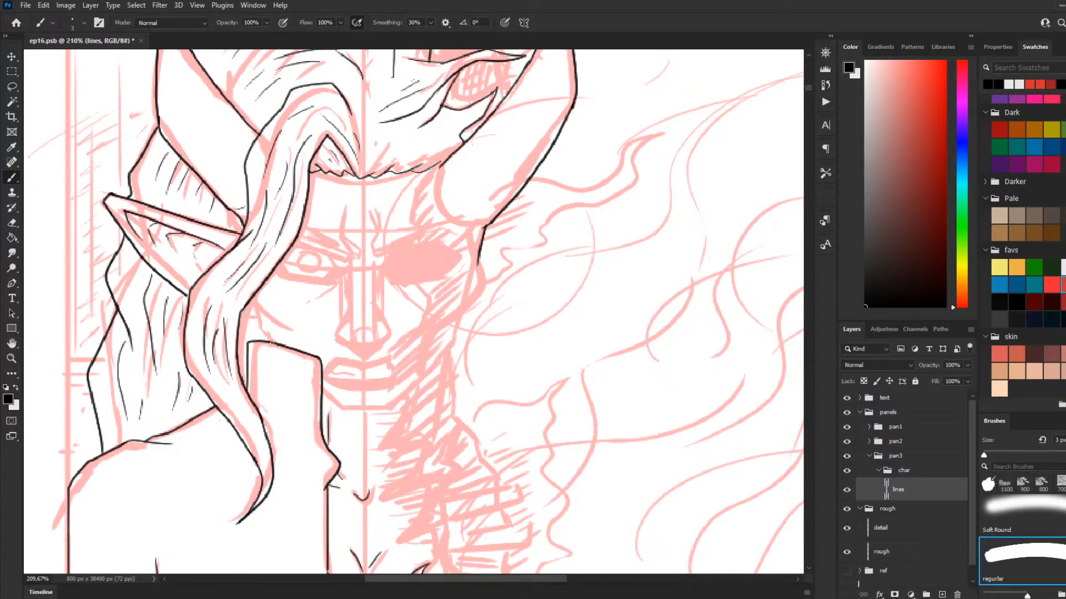
Step: Ink the jaw and cheek contour between the front hair lock and the top of the collar
mouse_move(277, 341)
left_mouse_down()
mouse_move(260, 335)
mouse_move(255, 306)
left_mouse_up()
key("ctrl+z")
mouse_move(279, 342)
left_mouse_down()
mouse_move(256, 306)
mouse_move(282, 324)
mouse_move(271, 333)
mouse_move(260, 322)
left_mouse_up()
key("ctrl+z")
key("ctrl+z")
key("ctrl+z")
left_click_drag(191, 286, 160, 259)
left_click_drag(279, 267, 325, 279)
key("ctrl+z")
mouse_move(291, 275)
left_mouse_down()
mouse_move(304, 286)
mouse_move(287, 276)
left_mouse_up()
key("ctrl+z")
key("ctrl+z")
Step: Ink the open mouth outline with the dividing line between the clenched upper and lower teeth
scroll(361, 308, "up", 2)
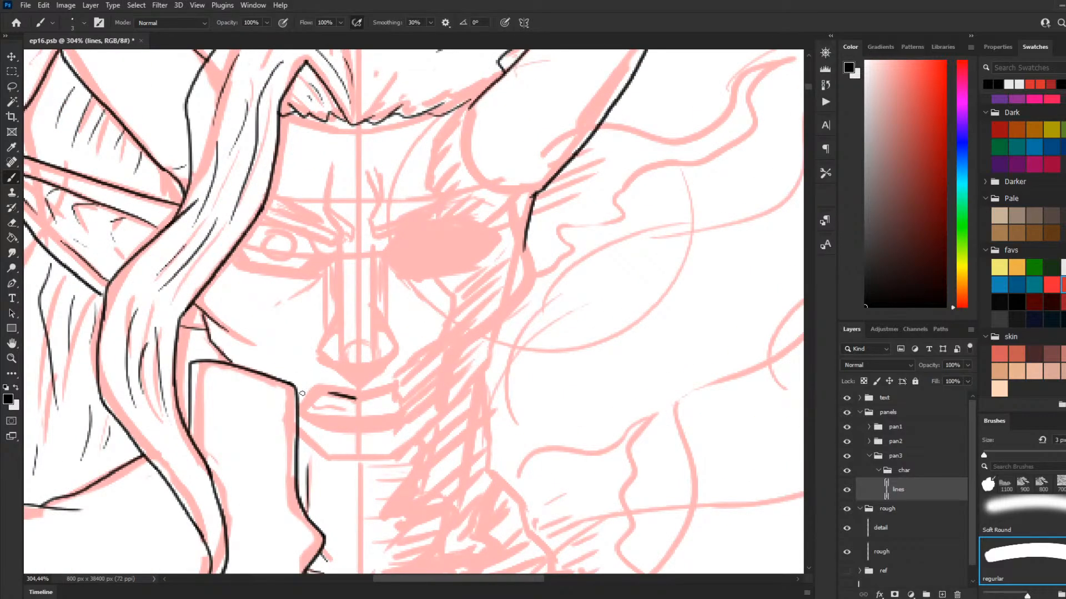
mouse_move(352, 397)
left_mouse_down()
mouse_move(324, 393)
mouse_move(302, 419)
mouse_move(311, 427)
mouse_move(305, 403)
mouse_move(310, 415)
left_mouse_up()
key("ctrl+z")
key("ctrl+z")
key("ctrl+z")
mouse_move(309, 415)
left_mouse_down()
mouse_move(361, 422)
mouse_move(388, 391)
mouse_move(403, 405)
mouse_move(397, 417)
left_mouse_up()
key("ctrl+z")
key("ctrl+z")
key("ctrl+z")
key("ctrl+z")
key("ctrl+z")
key("ctrl+z")
key("ctrl+z")
left_click_drag(310, 407, 351, 411)
key("ctrl+z")
mouse_move(309, 406)
left_mouse_down()
mouse_move(351, 419)
mouse_move(345, 411)
mouse_move(369, 409)
left_mouse_up()
key("ctrl+z")
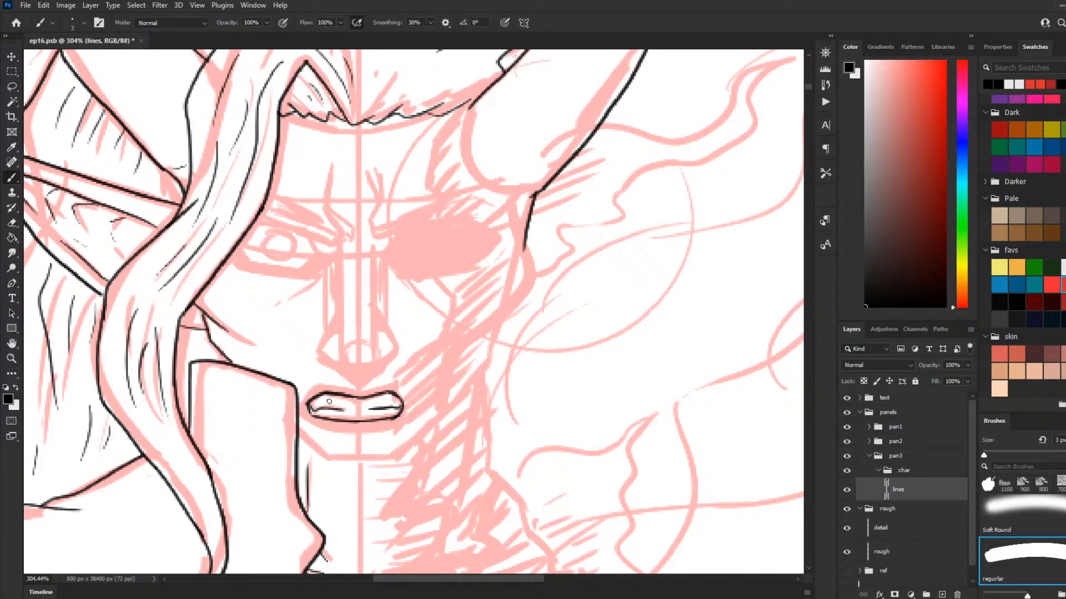
Step: Ink the contour of the upper lip above the mouth opening, from corner to corner
mouse_move(302, 402)
left_mouse_down()
mouse_move(324, 383)
mouse_move(391, 387)
mouse_move(399, 399)
mouse_move(395, 386)
mouse_move(401, 400)
left_mouse_up()
key("ctrl+z")
key("ctrl+z")
key("ctrl+z")
key("ctrl+z")
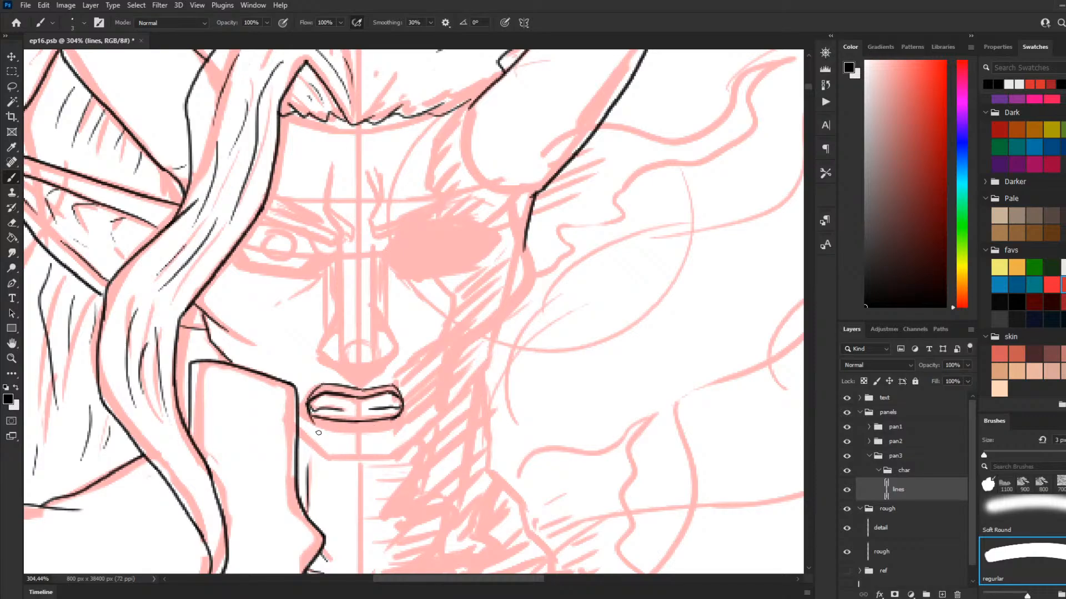
Step: Ink the lower lip's contour below the mouth opening, joining both mouth corners
mouse_move(308, 405)
left_mouse_down()
mouse_move(379, 426)
mouse_move(359, 436)
mouse_move(414, 414)
mouse_move(353, 436)
mouse_move(401, 408)
mouse_move(392, 432)
mouse_move(333, 433)
mouse_move(359, 436)
left_mouse_up()
key("ctrl+z")
Step: Ink both nostril wings and the underside of the nose over the sketch
key("ctrl+z")
key("ctrl+z")
key("ctrl+z")
key("ctrl+z")
mouse_move(335, 325)
left_mouse_down()
mouse_move(321, 349)
mouse_move(345, 365)
left_mouse_up()
key("ctrl+z")
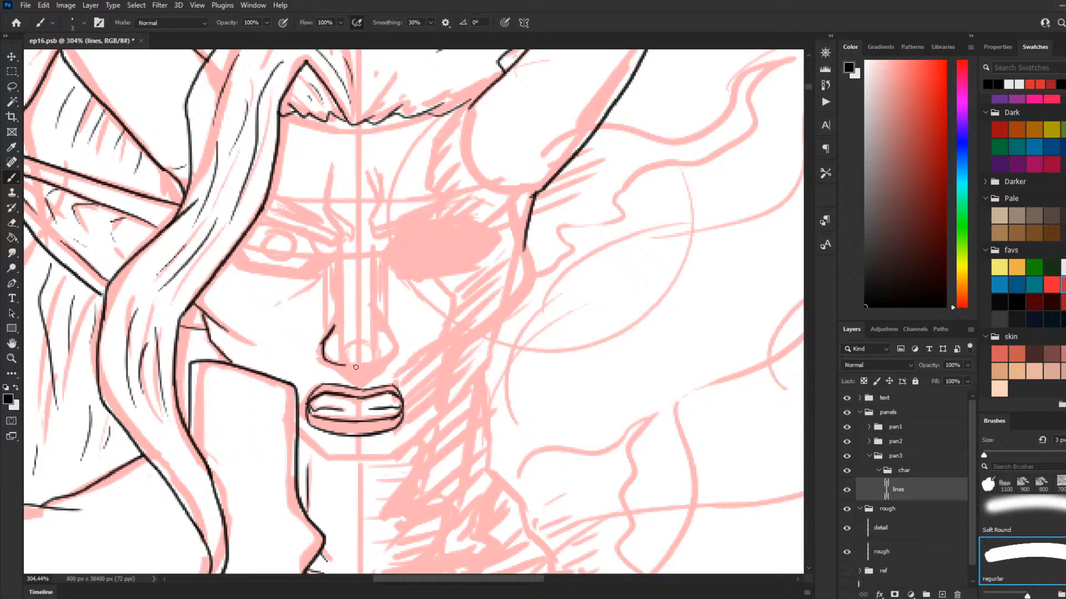
mouse_move(348, 365)
left_mouse_down()
mouse_move(384, 363)
mouse_move(352, 367)
mouse_move(386, 362)
mouse_move(390, 329)
left_mouse_up()
key("ctrl+z")
Step: Ink the two sides of the nose bridge from the brow level down towards the tip
key("ctrl+z")
key("ctrl+z")
left_click_drag(326, 360, 355, 380)
left_click_drag(341, 378, 376, 376)
left_click_drag(341, 338, 341, 252)
key("ctrl+z")
mouse_move(374, 335)
left_mouse_down()
mouse_move(388, 250)
mouse_move(338, 270)
mouse_move(337, 300)
left_mouse_up()
key("ctrl+z")
key("ctrl+z")
mouse_move(334, 253)
left_mouse_down()
mouse_move(341, 321)
mouse_move(380, 254)
left_mouse_up()
key("ctrl+z")
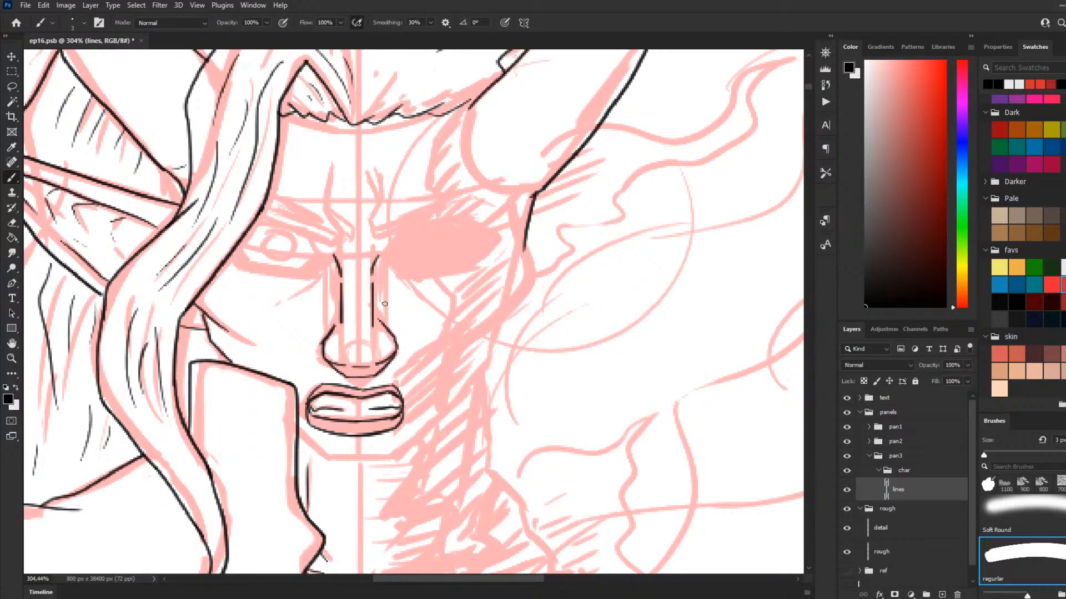
Step: Ink the short line across the nose tip and refine the bridge lines and nostril detail
key("ctrl+z")
key("ctrl+z")
key("ctrl+z")
left_click_drag(347, 322, 366, 321)
mouse_move(343, 315)
left_mouse_down()
mouse_move(344, 283)
mouse_move(371, 271)
left_mouse_up()
key("ctrl+z")
left_click_drag(371, 314, 375, 263)
key("ctrl+z")
left_click_drag(371, 319, 375, 277)
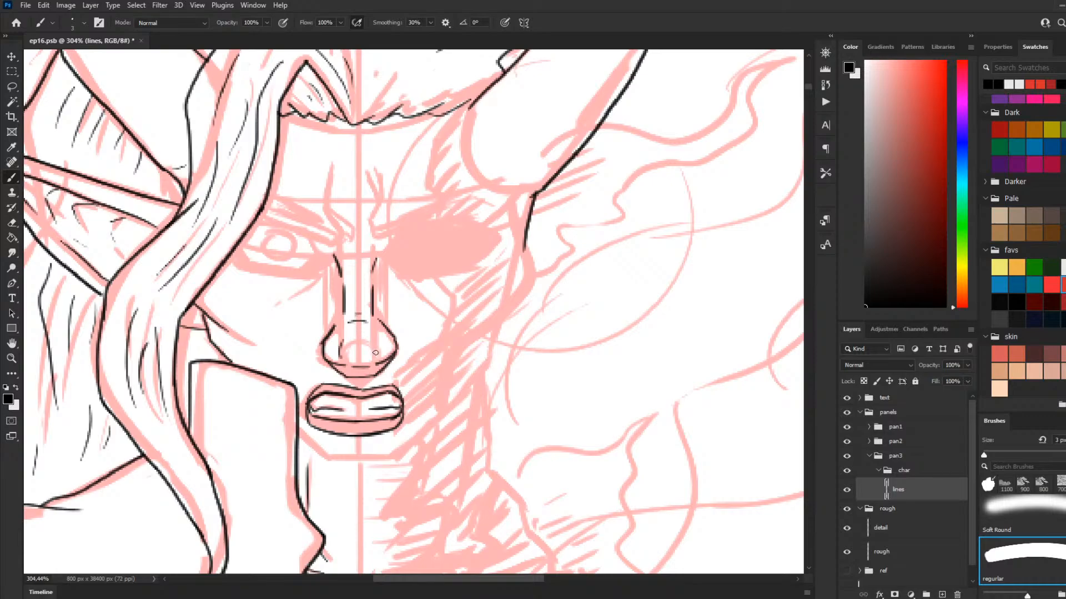
left_click_drag(380, 339, 379, 358)
Step: Ink the left eye's angular outline with a round iris and a small pupil
left_click_drag(256, 226, 318, 244)
key("ctrl+z")
key("ctrl+z")
left_click_drag(255, 224, 317, 245)
key("ctrl+z")
left_click_drag(255, 225, 313, 255)
key("ctrl+z")
left_click_drag(255, 225, 318, 256)
key("ctrl+z")
mouse_move(253, 225)
left_mouse_down()
mouse_move(309, 239)
mouse_move(317, 257)
mouse_move(298, 272)
mouse_move(251, 263)
mouse_move(240, 247)
mouse_move(254, 266)
mouse_move(303, 271)
mouse_move(283, 241)
mouse_move(264, 250)
mouse_move(278, 237)
mouse_move(269, 241)
mouse_move(289, 241)
mouse_move(235, 261)
mouse_move(255, 273)
mouse_move(232, 266)
mouse_move(254, 271)
left_mouse_up()
key("ctrl+z")
key("ctrl+z")
key("ctrl+z")
key("ctrl+z")
key("ctrl+z")
key("ctrl+z")
key("ctrl+z")
key("ctrl+z")
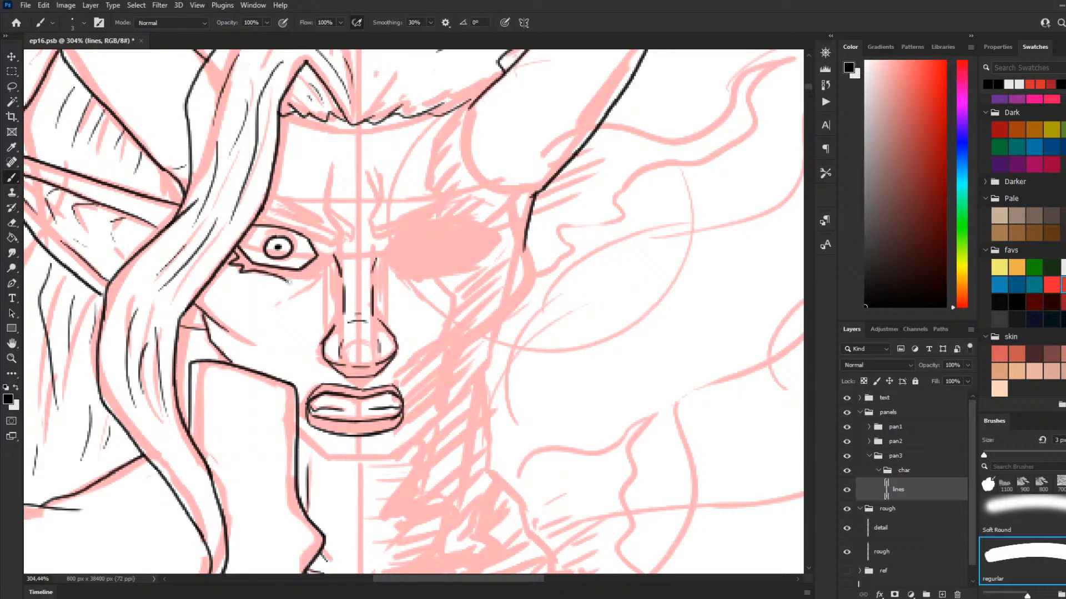
mouse_move(286, 276)
left_mouse_down()
mouse_move(307, 280)
mouse_move(318, 259)
left_mouse_up()
key("ctrl+z")
key("ctrl+z")
key("ctrl+z")
key("ctrl+z")
key("ctrl+z")
key("ctrl+z")
mouse_move(252, 221)
left_mouse_down()
mouse_move(297, 224)
mouse_move(335, 246)
mouse_move(316, 248)
mouse_move(321, 258)
left_mouse_up()
key("ctrl+z")
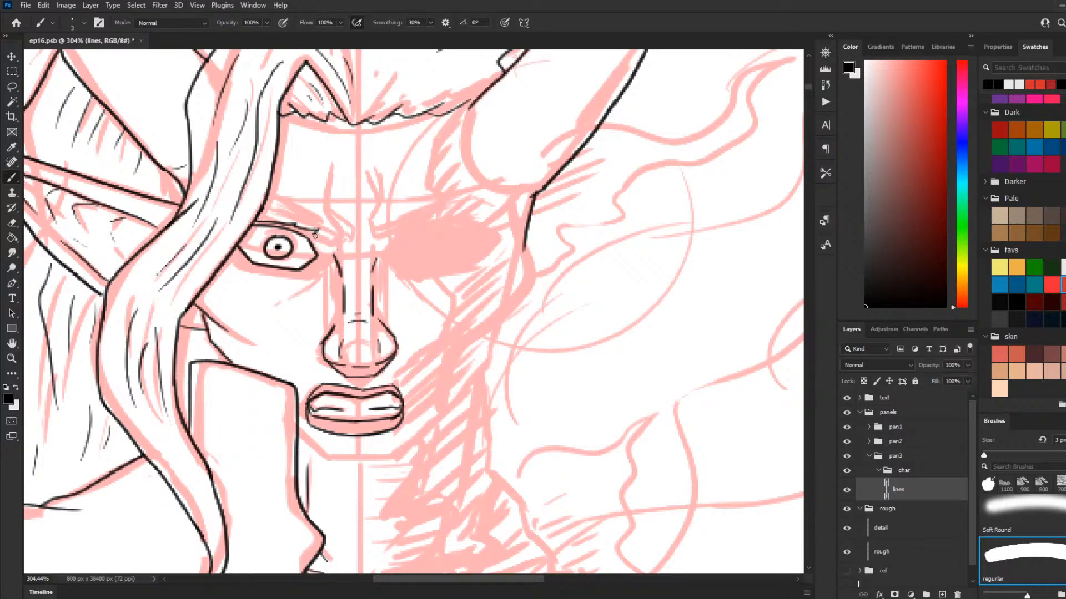
mouse_move(315, 236)
left_mouse_down()
mouse_move(335, 232)
mouse_move(316, 239)
left_mouse_up()
key("ctrl+z")
key("ctrl+z")
key("ctrl+z")
key("ctrl+z")
Step: Shift the left iris and pupil slightly towards the nose, and ink jagged lash lines around the eye and its inner corner
mouse_move(285, 237)
left_mouse_down()
mouse_move(269, 241)
mouse_move(290, 249)
left_mouse_up()
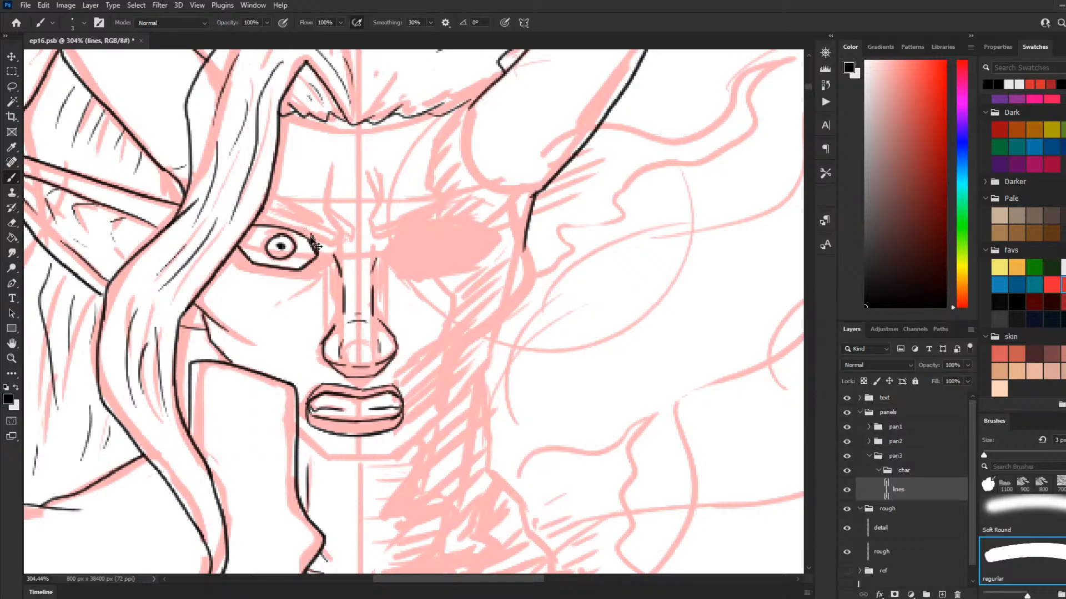
mouse_move(312, 235)
left_mouse_down()
mouse_move(295, 218)
mouse_move(300, 229)
mouse_move(252, 225)
left_mouse_up()
left_click_drag(319, 255, 268, 272)
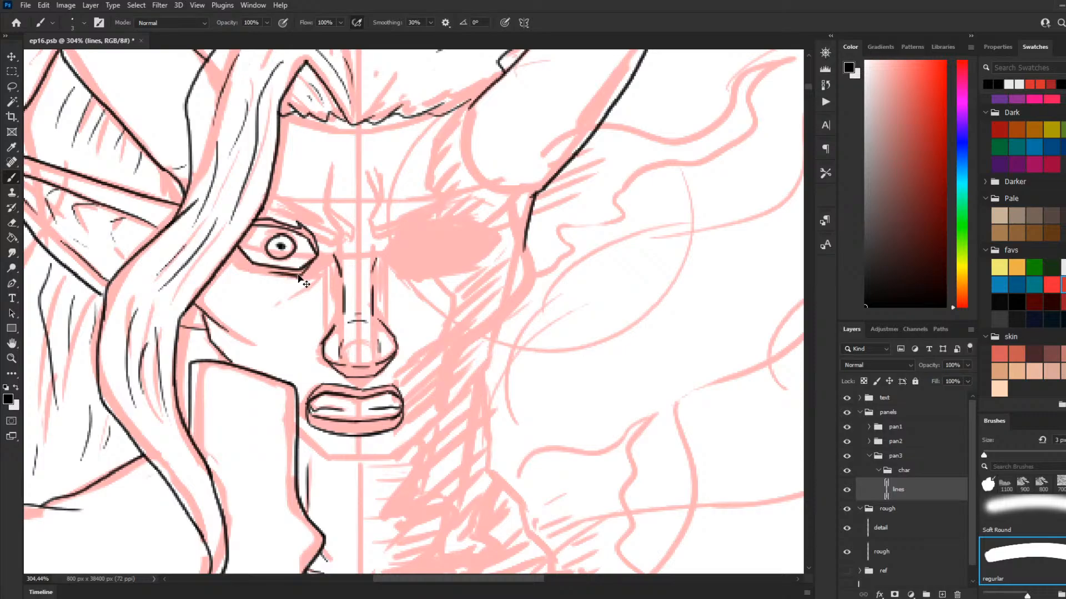
key("ctrl+z")
mouse_move(301, 277)
left_mouse_down()
mouse_move(241, 276)
mouse_move(245, 266)
mouse_move(229, 266)
mouse_move(238, 260)
left_mouse_up()
key("ctrl+z")
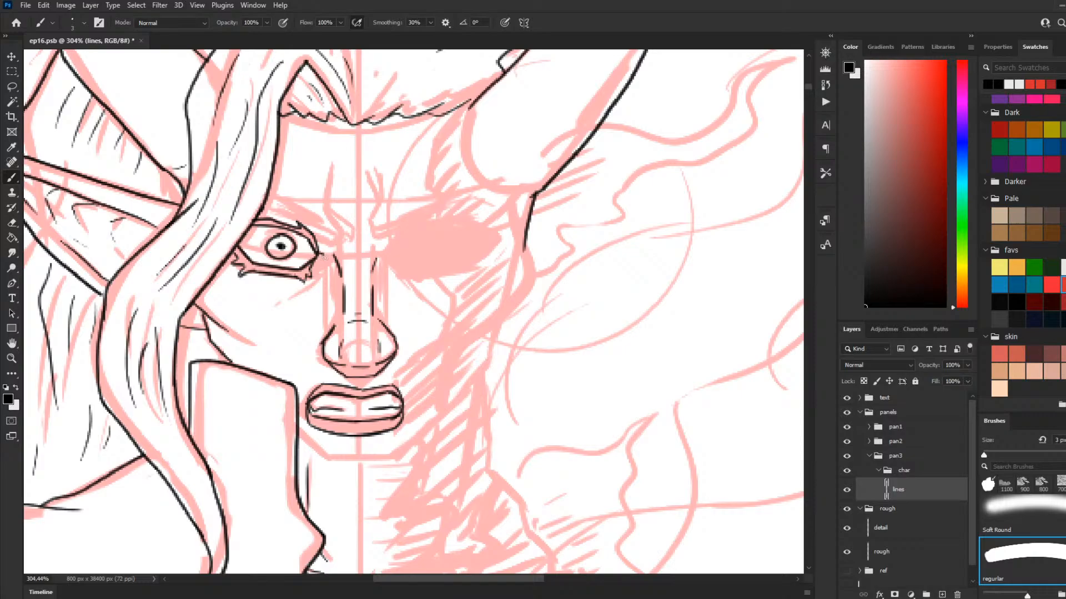
left_click_drag(325, 257, 318, 261)
Step: Ink the outline of the slanted eyebrow above the left eye, from the hair lock to the nose bridge
left_click_drag(321, 233, 343, 238)
key("ctrl+z")
key("ctrl+z")
left_click_drag(330, 216, 273, 200)
left_click_drag(323, 228, 259, 210)
key("ctrl+z")
key("ctrl+z")
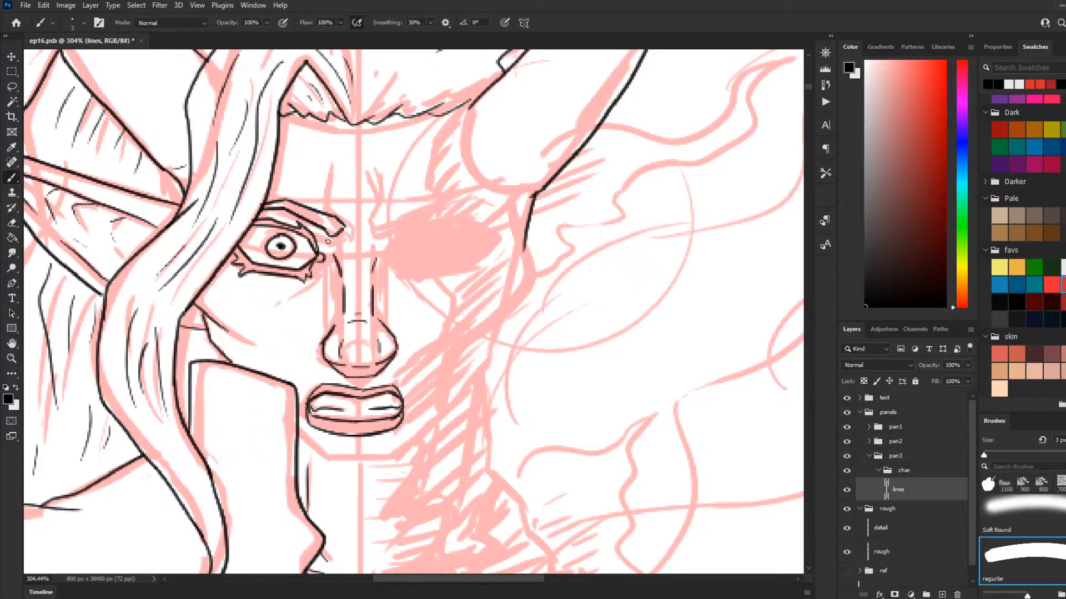
Step: Undo the eyebrow outline above the left eye and ink it again, shorter, on the lines layer
left_click_drag(346, 200, 342, 223)
key("ctrl+z")
key("ctrl+z")
key("ctrl+z")
key("ctrl+z")
key("ctrl+z")
left_click(323, 243, "ctrl")
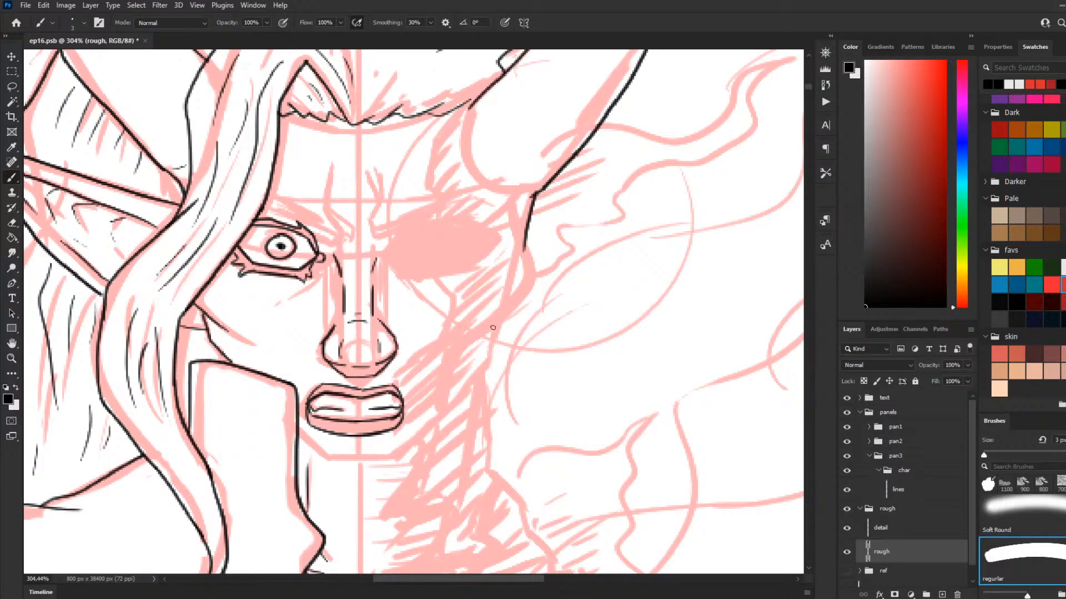
left_click(906, 495)
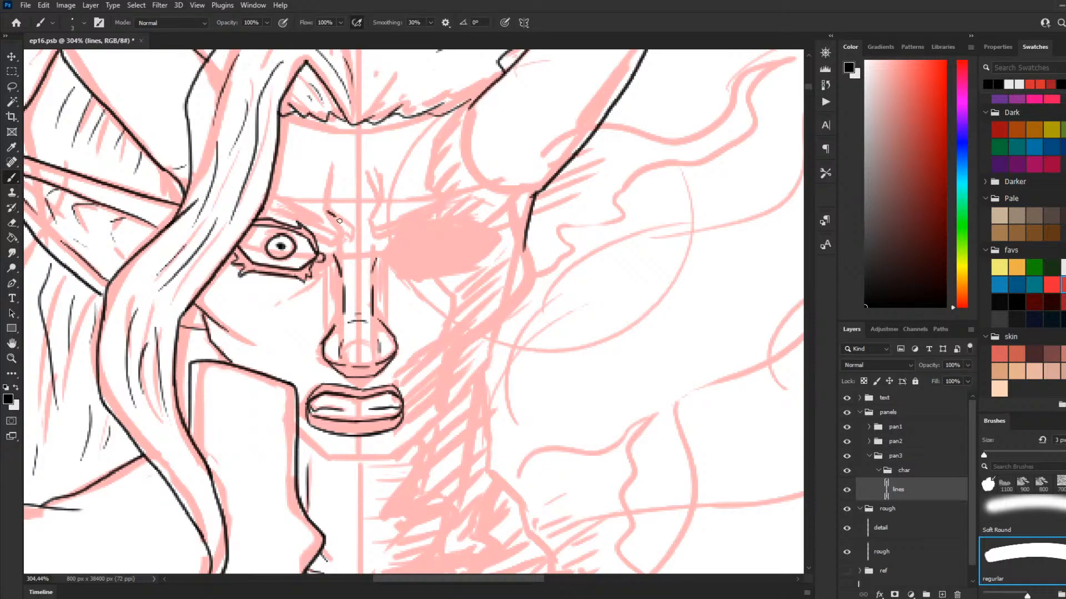
mouse_move(327, 231)
left_mouse_down()
mouse_move(285, 209)
mouse_move(302, 207)
mouse_move(249, 211)
mouse_move(256, 200)
left_mouse_up()
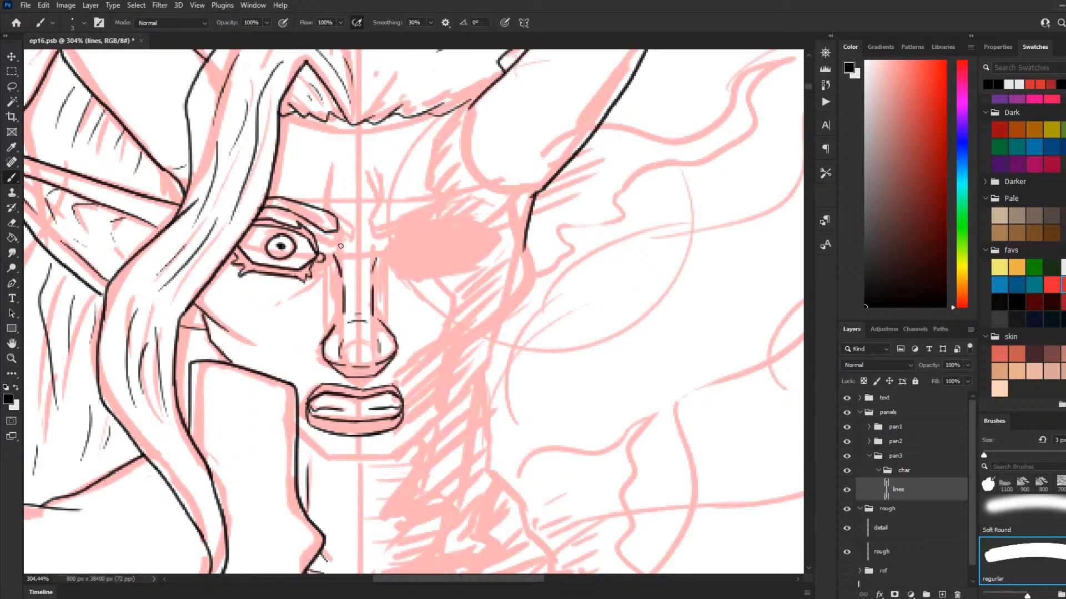
Step: Ink the curved upper nose-bridge lines between the brows and the short broken line across the bridge
left_click_drag(340, 242, 341, 204)
mouse_move(376, 242)
left_mouse_down()
mouse_move(367, 218)
mouse_move(377, 203)
left_mouse_up()
key("ctrl+z")
Step: Ink short frown creases above the nose bridge and a small crease on each side of the nose
key("ctrl+z")
left_click_drag(340, 248, 366, 251)
left_click_drag(335, 197, 318, 180)
left_click_drag(380, 193, 400, 176)
left_click_drag(358, 244, 358, 216)
left_click_drag(382, 218, 386, 239)
key("ctrl+z")
key("ctrl+z")
key("ctrl+z")
left_click_drag(383, 224, 381, 237)
key("ctrl+z")
left_click_drag(320, 275, 327, 295)
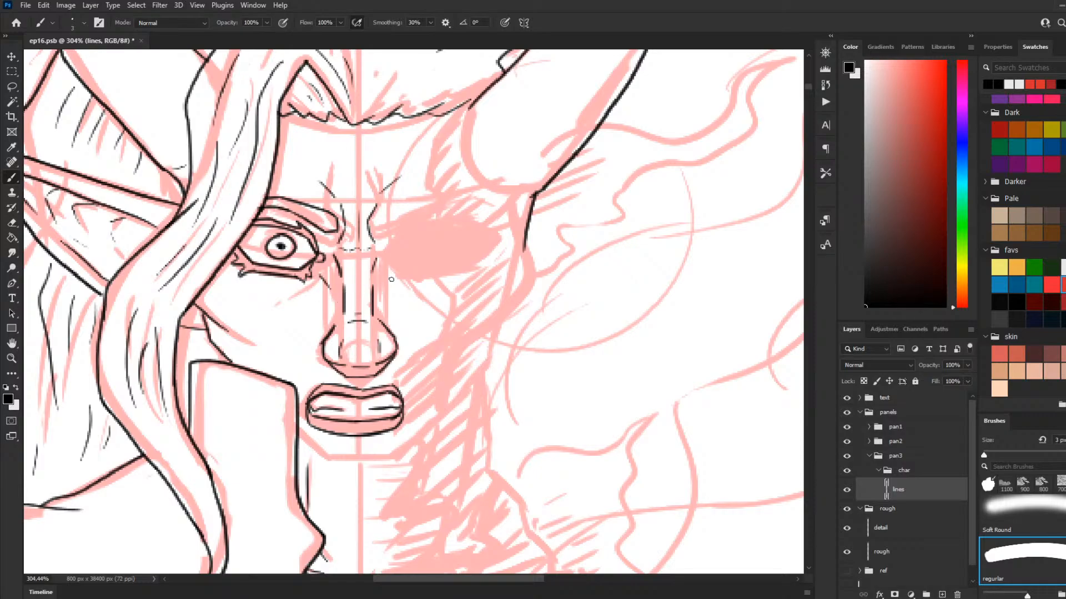
left_click_drag(392, 277, 384, 285)
Step: Ink the chin contour below the lips, from the collar edge round and up to the right jaw
mouse_move(313, 450)
left_mouse_down()
mouse_move(336, 470)
mouse_move(368, 473)
mouse_move(334, 471)
mouse_move(299, 445)
mouse_move(346, 475)
left_mouse_up()
key("ctrl+z")
key("ctrl+z")
mouse_move(298, 443)
left_mouse_down()
mouse_move(348, 475)
mouse_move(387, 475)
mouse_move(439, 421)
left_mouse_up()
key("ctrl+z")
Step: Ink the jagged skin edge from the hairline beside the right horn down the forehead towards the right eye
key("ctrl+z")
left_click_drag(383, 474, 439, 417)
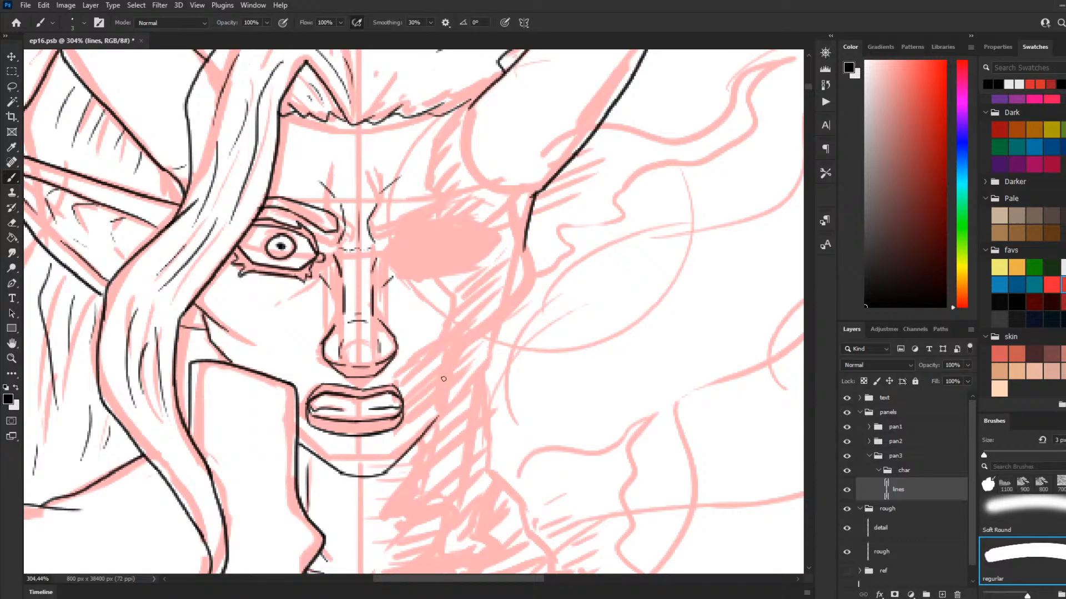
left_click_drag(466, 106, 429, 136)
key("ctrl+z")
mouse_move(471, 103)
left_mouse_down()
mouse_move(431, 140)
mouse_move(437, 150)
left_mouse_up()
key("ctrl+z")
mouse_move(471, 105)
left_mouse_down()
mouse_move(433, 137)
mouse_move(430, 166)
mouse_move(446, 165)
mouse_move(438, 173)
left_mouse_up()
key("ctrl+z")
mouse_move(433, 173)
left_mouse_down()
mouse_move(427, 208)
mouse_move(463, 227)
left_mouse_up()
key("ctrl+z")
key("ctrl+z")
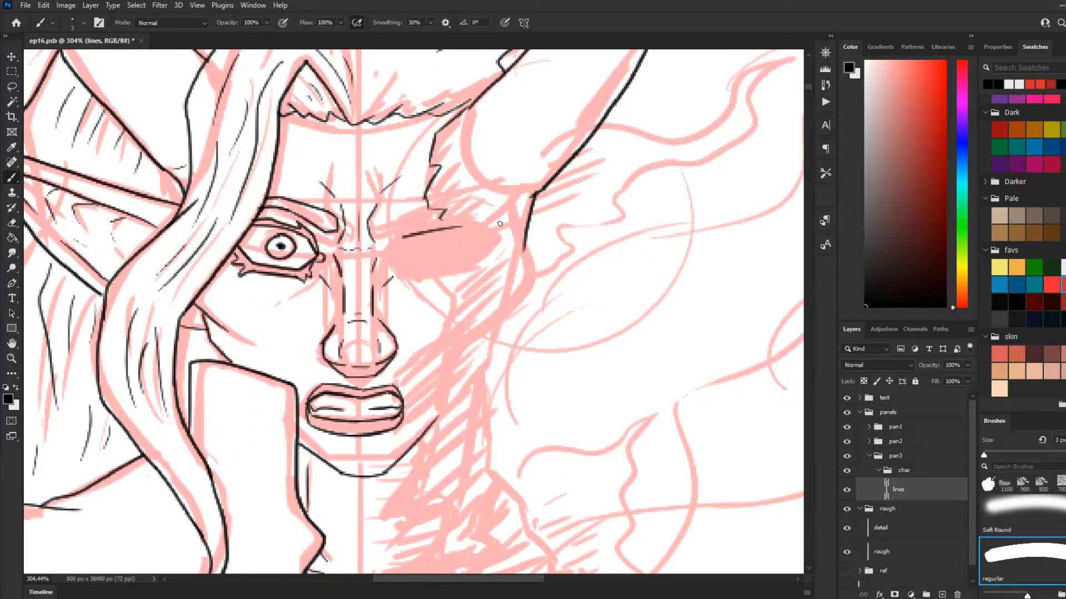
key("ctrl+z")
Step: Ink a rounded outline for the right eye socket around the filled area of the sketch
mouse_move(400, 237)
left_mouse_down()
mouse_move(449, 228)
mouse_move(412, 276)
left_mouse_up()
key("ctrl+z")
mouse_move(460, 211)
left_mouse_down()
mouse_move(471, 217)
mouse_move(400, 224)
mouse_move(412, 260)
mouse_move(401, 273)
left_mouse_up()
key("ctrl+z")
key("ctrl+z")
key("ctrl+z")
mouse_move(406, 224)
left_mouse_down()
mouse_move(398, 259)
mouse_move(414, 282)
mouse_move(404, 277)
mouse_move(439, 285)
mouse_move(429, 284)
mouse_move(489, 272)
left_mouse_up()
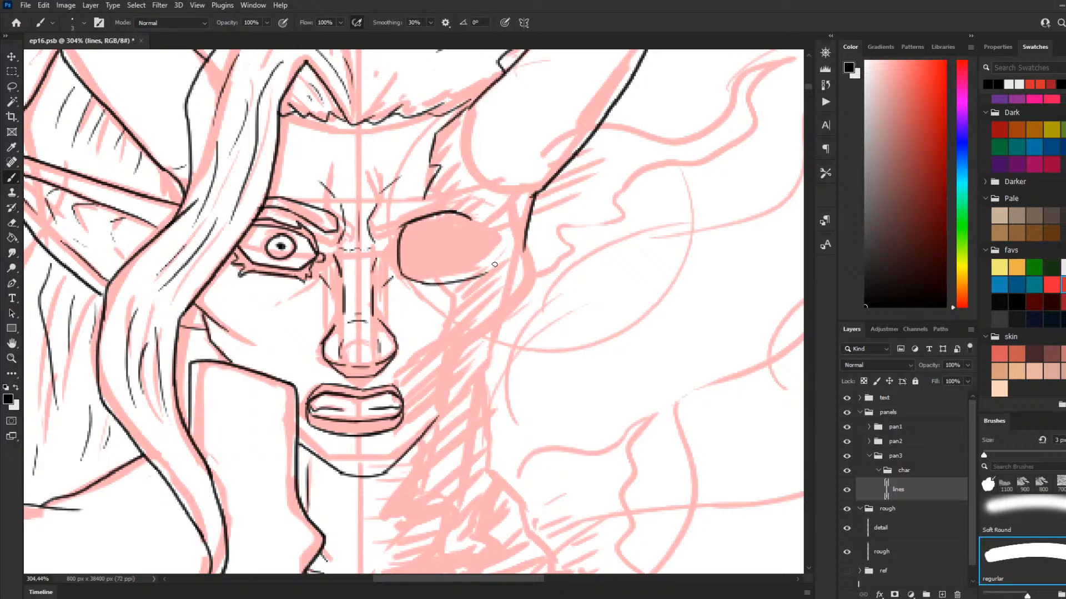
key("ctrl+z")
left_click_drag(428, 283, 476, 270)
mouse_move(473, 222)
left_mouse_down()
mouse_move(485, 246)
mouse_move(475, 271)
left_mouse_up()
key("ctrl+z")
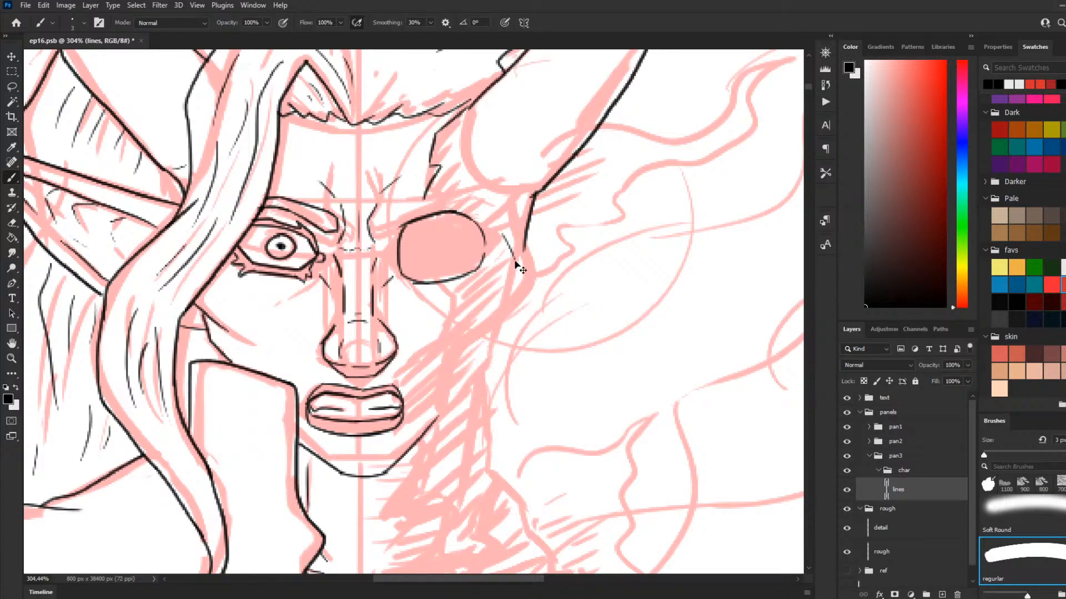
Step: Try to ink the outer cheekbone contour from the right temple round and down to the jaw
left_click_drag(509, 254, 532, 274)
key("ctrl+z")
mouse_move(513, 221)
left_mouse_down()
mouse_move(516, 253)
mouse_move(535, 268)
mouse_move(524, 316)
mouse_move(447, 359)
mouse_move(474, 348)
mouse_move(435, 372)
mouse_move(429, 396)
left_mouse_up()
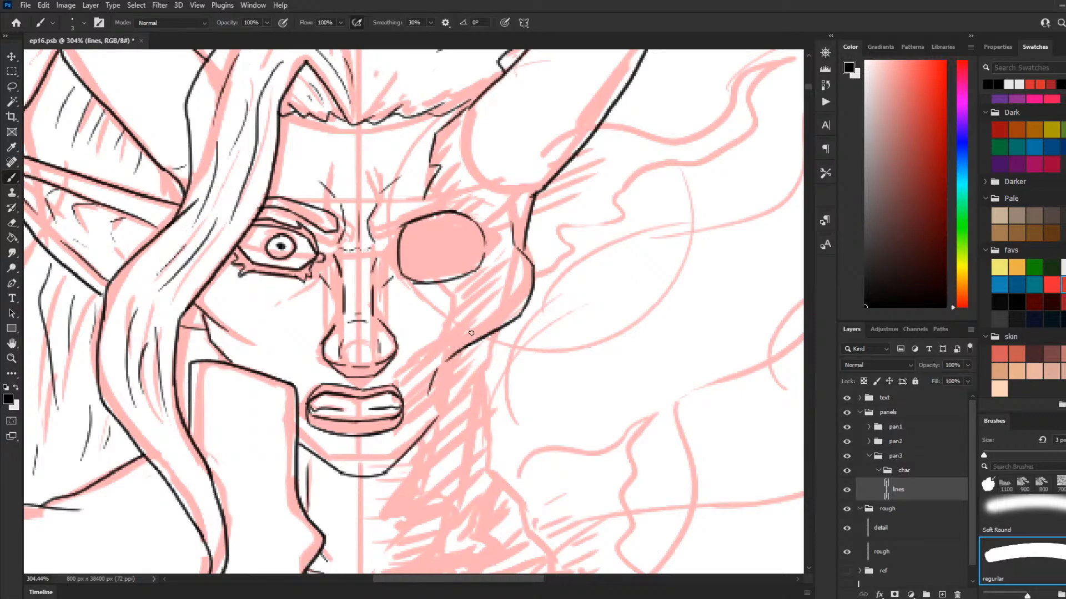
mouse_move(496, 332)
left_mouse_down()
mouse_move(482, 366)
mouse_move(492, 366)
left_mouse_up()
key("ctrl+z")
key("ctrl+z")
key("ctrl+z")
key("ctrl+z")
key("ctrl+z")
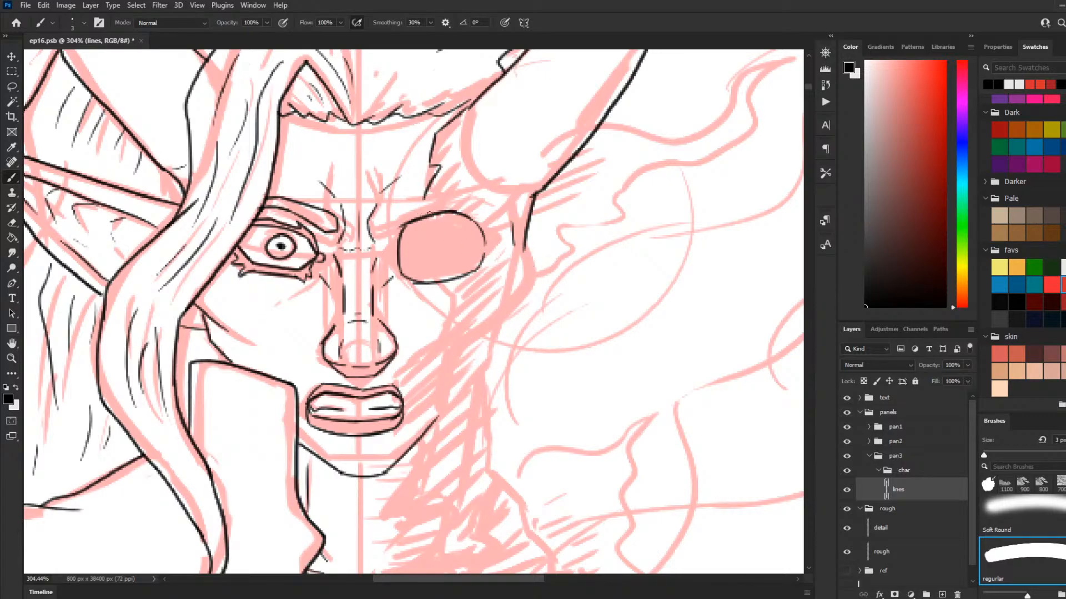
key("ctrl+z")
Step: Continue the jagged skin edge across the right brow and down the inner side of the eye socket
left_click_drag(422, 187, 414, 202)
key("ctrl+z")
mouse_move(385, 218)
left_mouse_down()
mouse_move(380, 239)
mouse_move(392, 236)
mouse_move(382, 223)
mouse_move(381, 239)
mouse_move(399, 232)
mouse_move(384, 225)
mouse_move(397, 236)
mouse_move(397, 266)
left_mouse_up()
key("ctrl+z")
key("ctrl+z")
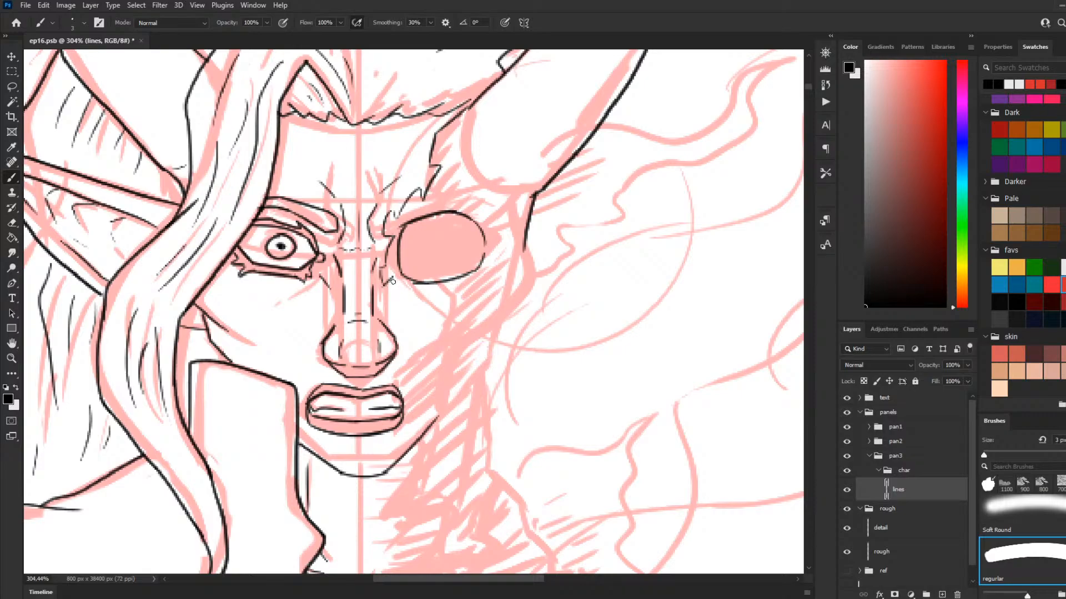
Step: Try to ink the jagged skin edge from the eye socket past the nostril down to the mouth corner
left_click_drag(393, 293, 396, 313)
key("ctrl+z")
mouse_move(388, 276)
left_mouse_down()
mouse_move(398, 318)
mouse_move(395, 304)
mouse_move(417, 323)
mouse_move(393, 335)
left_mouse_up()
key("ctrl+z")
mouse_move(398, 274)
left_mouse_down()
mouse_move(386, 307)
mouse_move(409, 391)
mouse_move(406, 436)
left_mouse_up()
Step: Erase the jagged line beside the nose, the right nostril outline and the right end of the lips
key("comma")
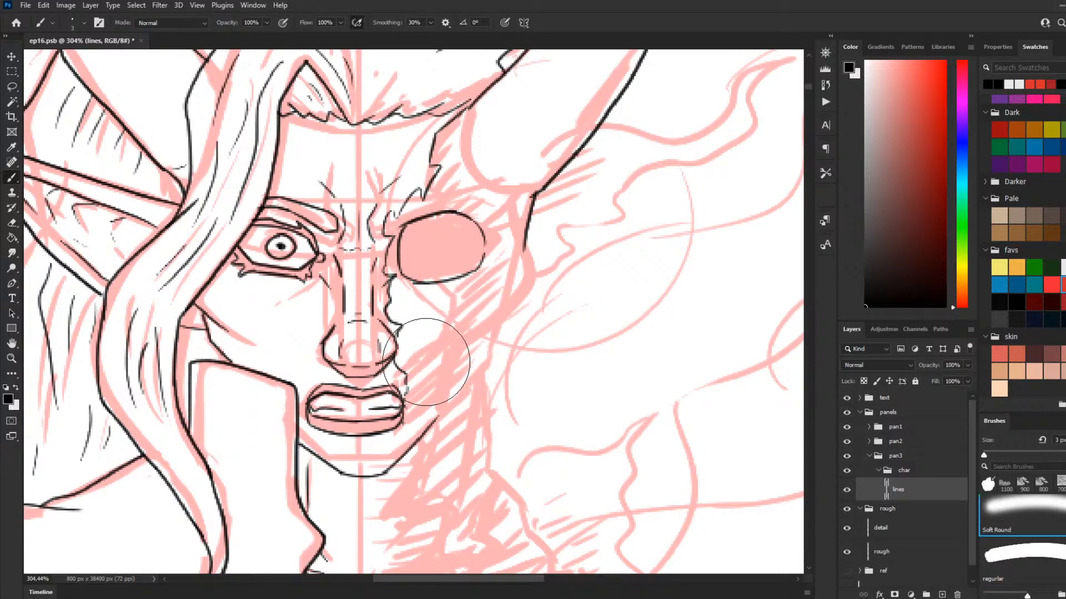
key("bracketleft")
key("bracketleft")
key("bracketleft")
key("bracketleft")
key("bracketleft")
key("bracketleft")
key("bracketleft")
key("bracketleft")
key("bracketleft")
key("bracketleft")
key("bracketleft")
key("bracketleft")
key("bracketleft")
key("ctrl+z")
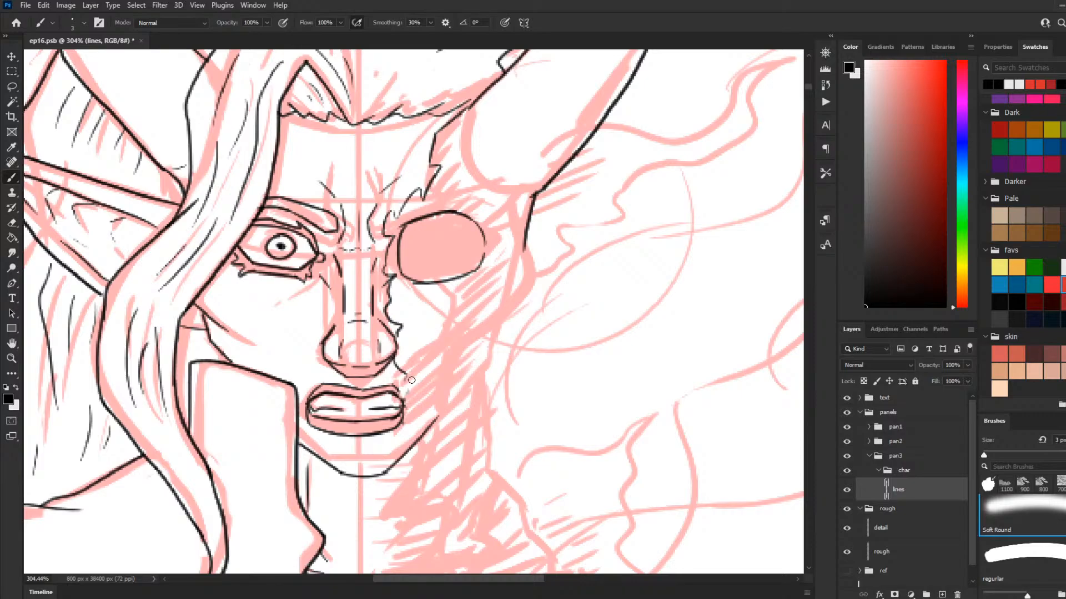
left_click(411, 380)
key("bracketright")
key("bracketright")
key("bracketright")
key("bracketright")
key("bracketright")
key("bracketright")
mouse_move(409, 394)
left_mouse_down()
mouse_move(378, 394)
mouse_move(398, 421)
left_mouse_up()
mouse_move(400, 354)
left_mouse_down()
mouse_move(382, 316)
mouse_move(390, 293)
mouse_move(408, 300)
left_mouse_up()
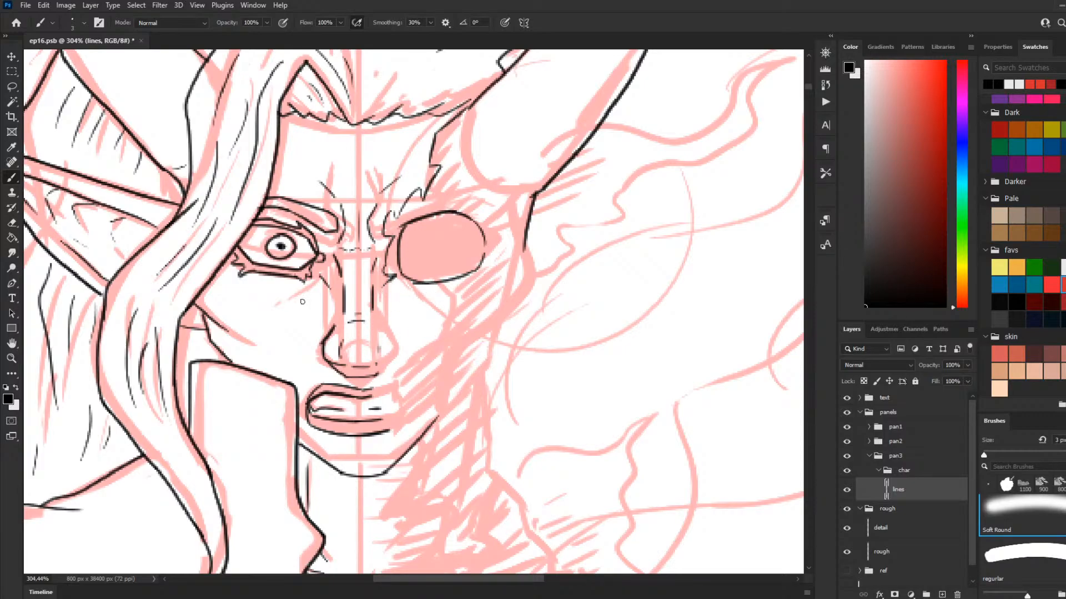
Step: Ink the jagged skin edge down the nose, through the lips to the chin, and erase the chin line beyond it
mouse_move(383, 286)
left_mouse_down()
mouse_move(384, 315)
mouse_move(368, 395)
mouse_move(376, 375)
mouse_move(368, 391)
mouse_move(392, 391)
mouse_move(372, 405)
mouse_move(391, 433)
mouse_move(377, 401)
mouse_move(385, 413)
mouse_move(405, 398)
mouse_move(387, 418)
mouse_move(407, 423)
mouse_move(389, 432)
mouse_move(406, 455)
left_mouse_up()
key("period")
key("ctrl+z")
key("ctrl+z")
key("ctrl+z")
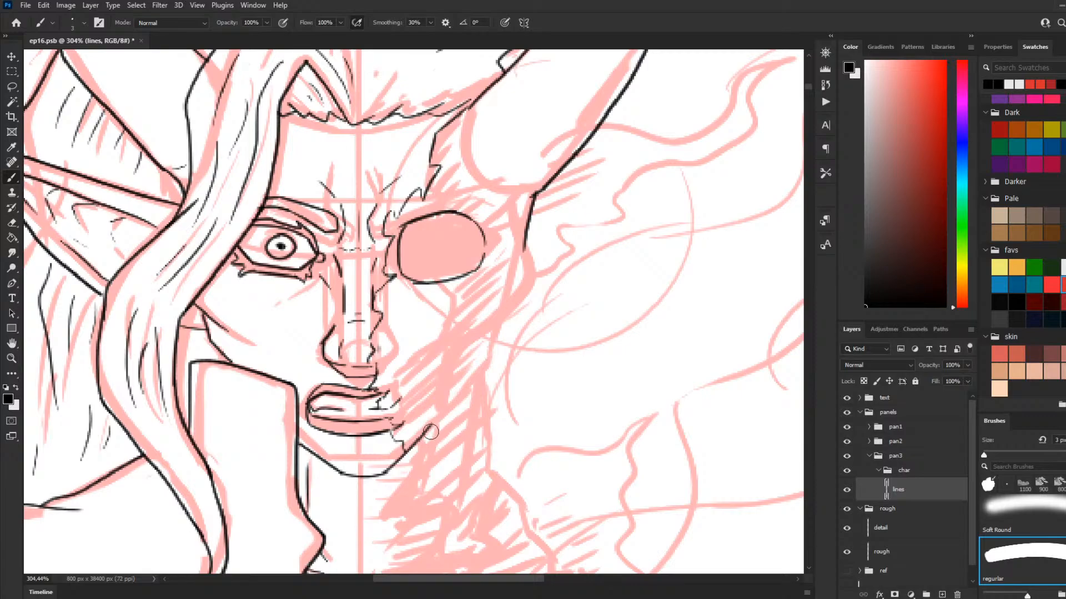
key("comma")
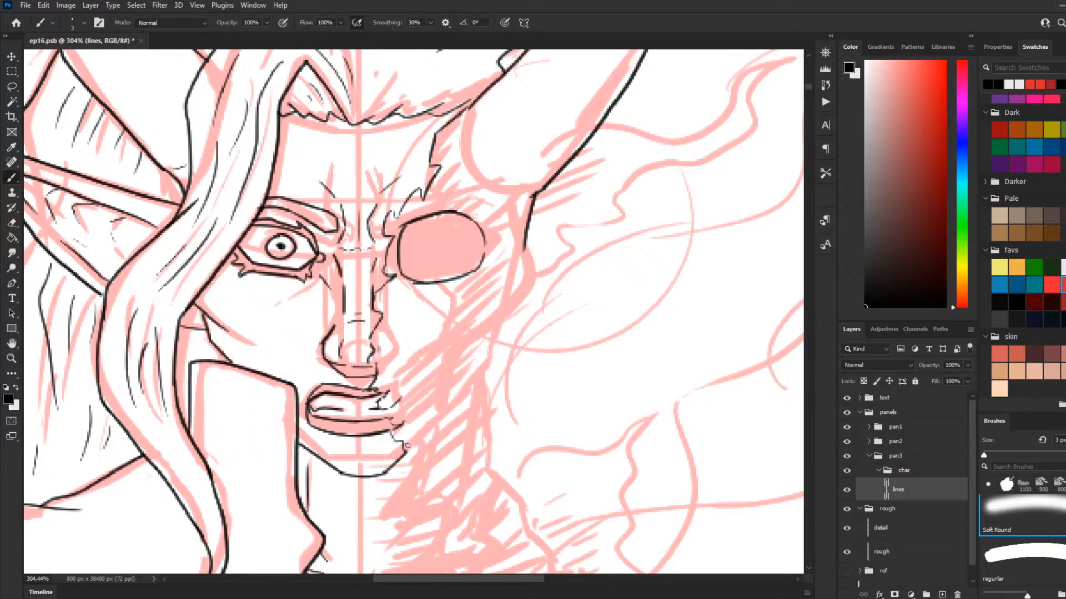
key("period")
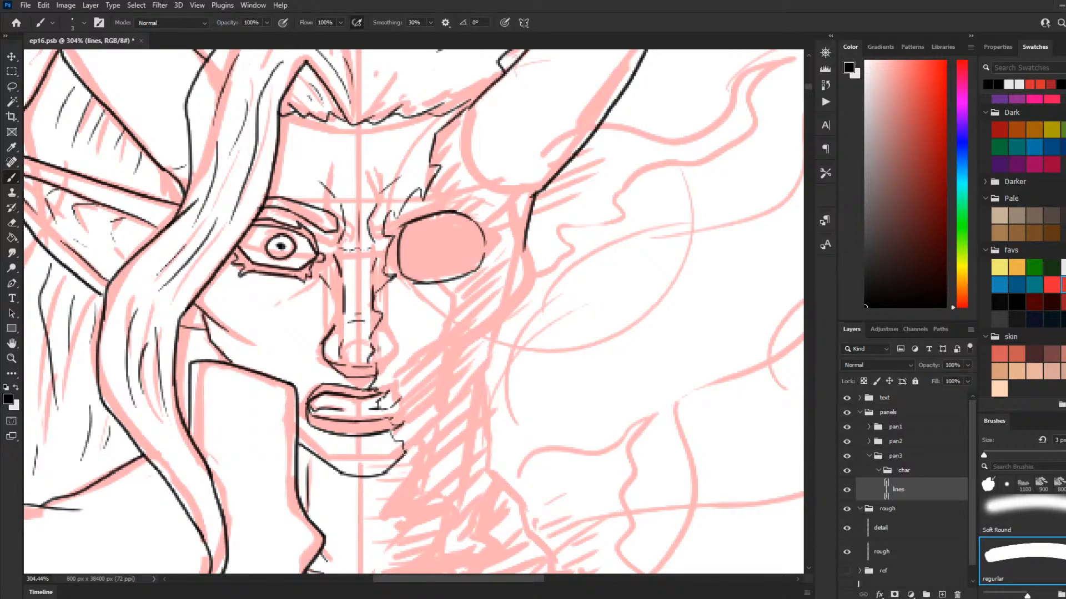
Step: Ink the exposed jawbone's lower edge from the jagged chin edge diagonally up to the right
left_click_drag(403, 450, 478, 380)
key("ctrl+z")
left_click_drag(445, 416, 494, 365)
key("ctrl+z")
left_click_drag(447, 411, 492, 355)
key("ctrl+z")
left_click_drag(452, 408, 488, 363)
key("ctrl+z")
left_click_drag(457, 405, 502, 354)
key("ctrl+z")
left_click_drag(458, 406, 487, 373)
key("ctrl+z")
Step: Try to ink the right horn's curved base and the temple lines beside the eye socket
left_click_drag(515, 204, 499, 223)
key("ctrl+z")
key("ctrl+z")
left_click_drag(462, 140, 469, 174)
key("ctrl+z")
left_click_drag(471, 176, 524, 202)
key("ctrl+z")
key("ctrl+z")
mouse_move(462, 136)
left_mouse_down()
mouse_move(474, 176)
mouse_move(505, 192)
left_mouse_up()
key("ctrl+z")
key("ctrl+z")
mouse_move(462, 137)
left_mouse_down()
mouse_move(467, 170)
mouse_move(492, 186)
left_mouse_up()
left_click_drag(467, 137, 501, 190)
key("ctrl+z")
left_click_drag(501, 210, 512, 248)
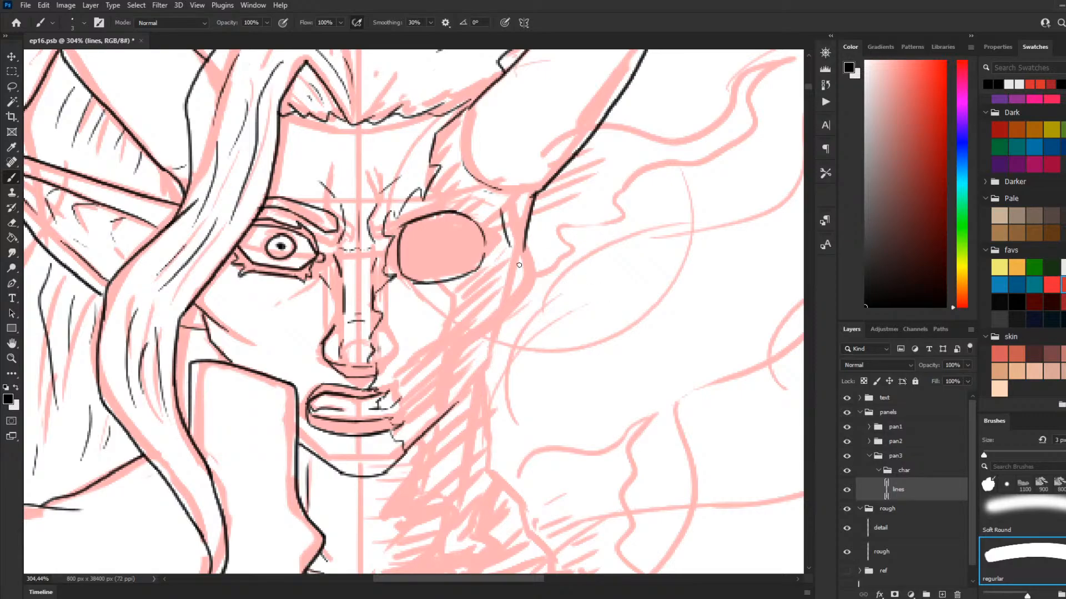
key("ctrl+z")
left_click_drag(502, 211, 508, 265)
key("ctrl+z")
key("ctrl+z")
key("ctrl+z")
Step: Erase the old temple line below the right horn and clean up the lower end of the horn's outer line
key("comma")
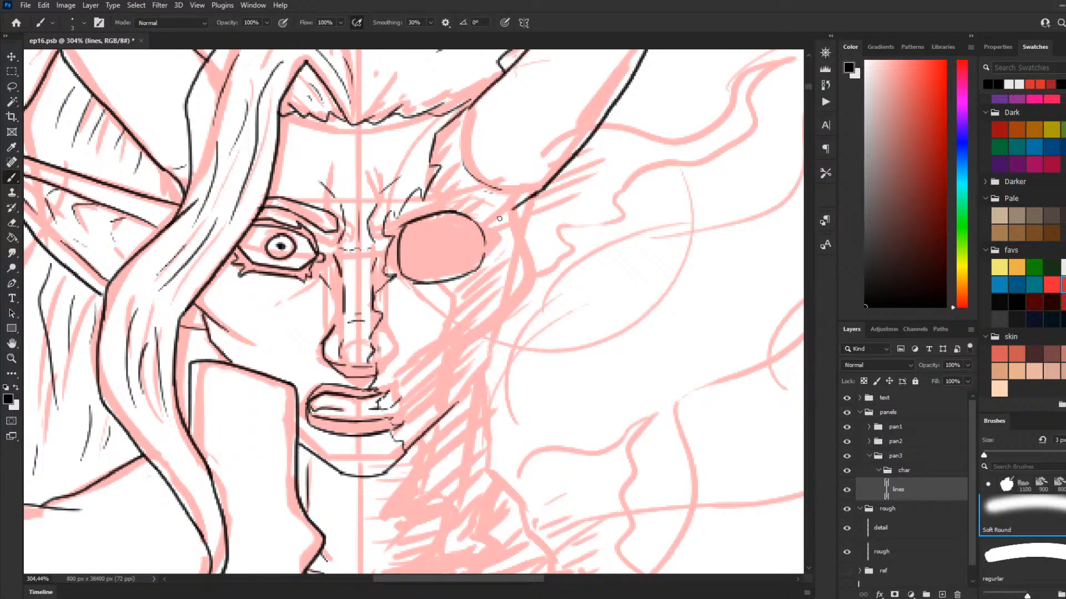
key("period")
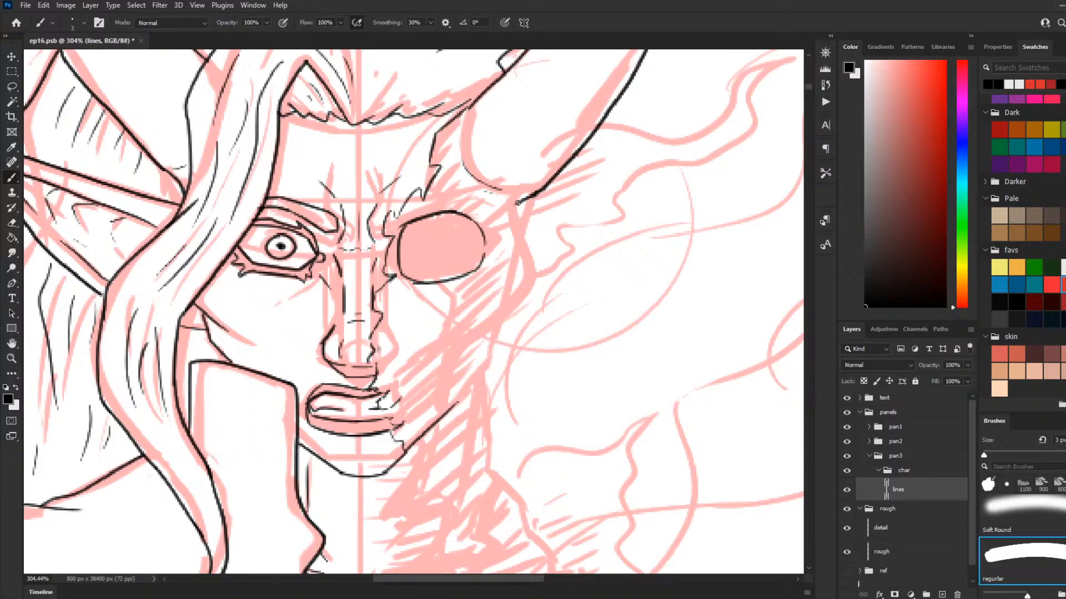
mouse_move(528, 198)
left_mouse_down()
mouse_move(494, 208)
mouse_move(524, 199)
left_mouse_up()
key("ctrl+z")
key("comma")
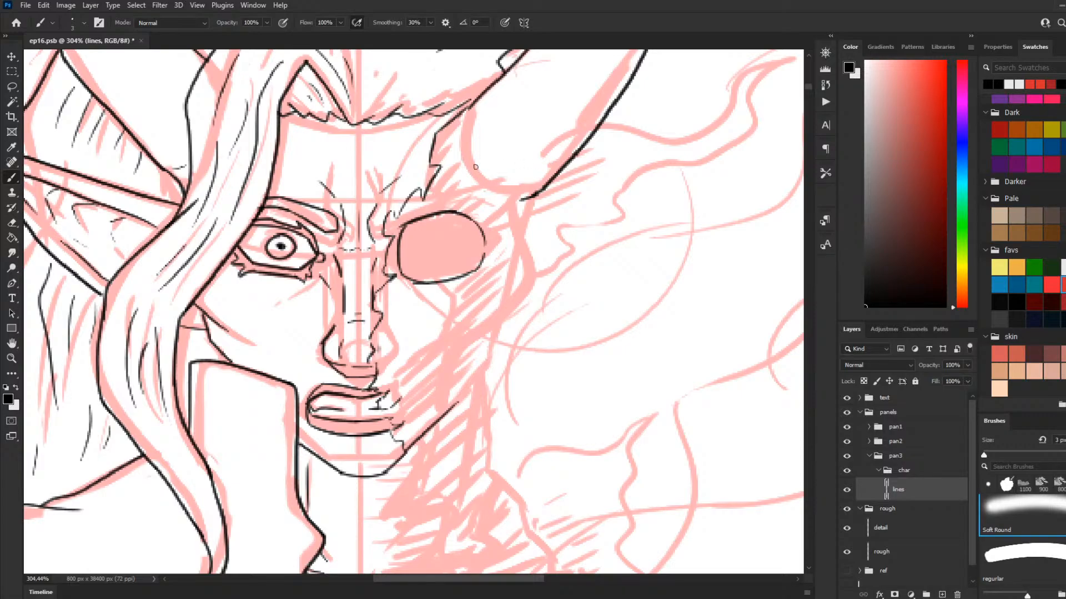
key("period")
Step: Ink the short curve at the right horn's inner base and the temple contour down from its outer line
left_click_drag(459, 158, 505, 193)
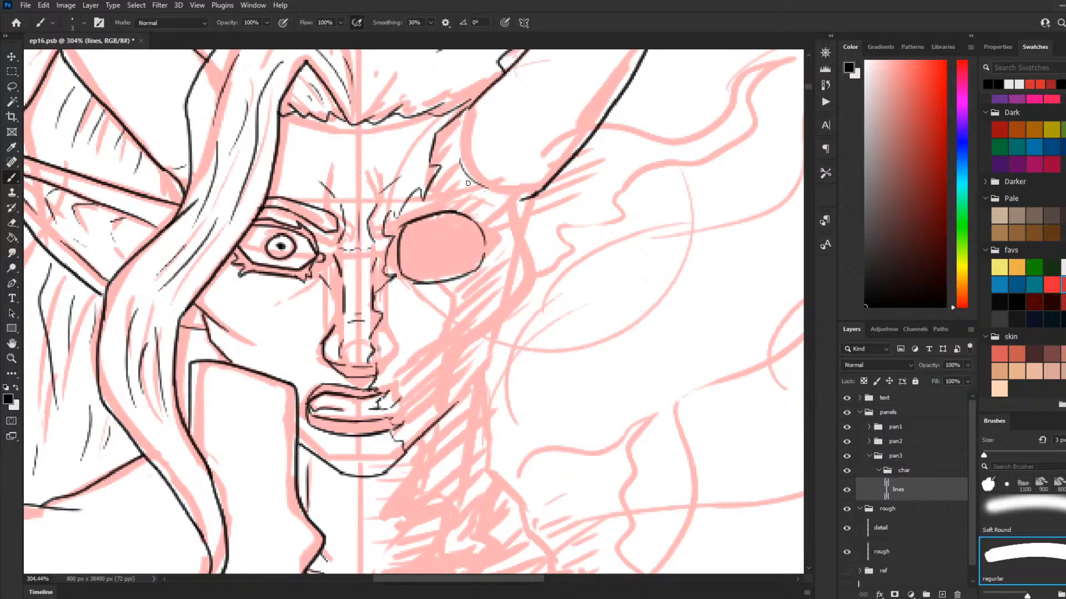
left_click_drag(468, 183, 484, 192)
mouse_move(510, 210)
left_mouse_down()
mouse_move(498, 296)
mouse_move(504, 263)
mouse_move(515, 290)
left_mouse_up()
key("ctrl+z")
key("ctrl+z")
left_click_drag(528, 198, 514, 244)
key("ctrl+z")
left_click_drag(528, 198, 514, 233)
key("ctrl+z")
left_click_drag(530, 196, 515, 243)
key("ctrl+z")
mouse_move(528, 198)
left_mouse_down()
mouse_move(506, 259)
mouse_move(509, 245)
mouse_move(511, 303)
mouse_move(508, 249)
mouse_move(523, 285)
left_mouse_up()
Step: Ink the angular outer edge of the right cheekbone, starting beside the eye socket
key("ctrl+z")
key("ctrl+z")
key("ctrl+z")
key("ctrl+z")
key("ctrl+z")
key("ctrl+z")
mouse_move(502, 248)
left_mouse_down()
mouse_move(522, 280)
mouse_move(510, 254)
mouse_move(509, 317)
left_mouse_up()
key("ctrl+z")
left_click_drag(523, 279, 500, 324)
key("ctrl+z")
mouse_move(522, 279)
left_mouse_down()
mouse_move(496, 333)
mouse_move(506, 323)
mouse_move(453, 349)
left_mouse_up()
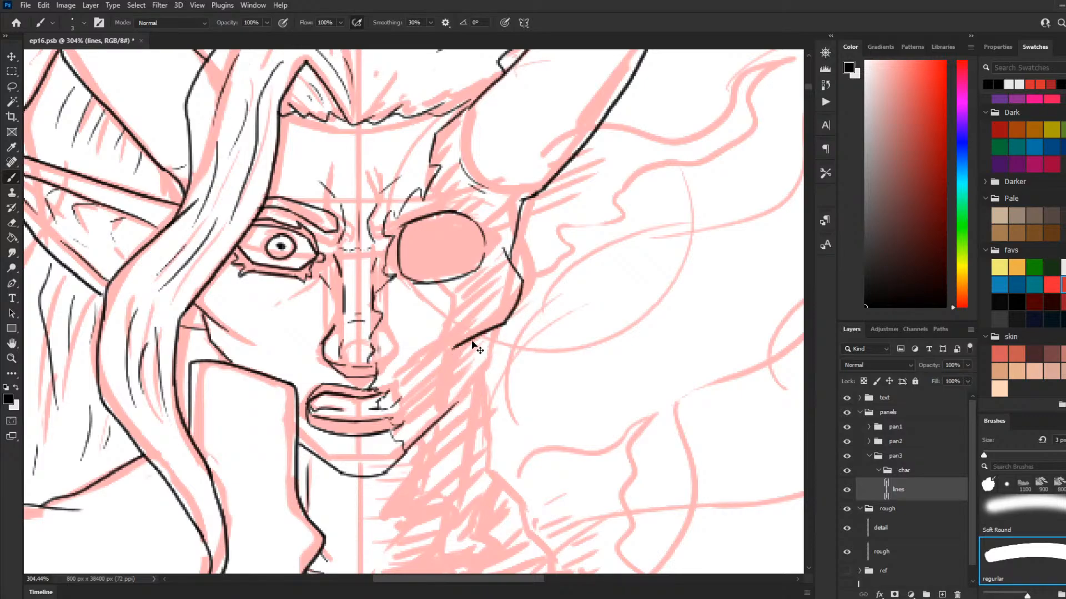
Step: Replace the cheekbone's lower edge with a stepped line running inward and down to the mouth
key("ctrl+z")
mouse_move(504, 322)
left_mouse_down()
mouse_move(474, 323)
mouse_move(422, 395)
mouse_move(367, 411)
left_mouse_up()
key("ctrl+z")
key("ctrl+z")
key("ctrl+z")
key("ctrl+z")
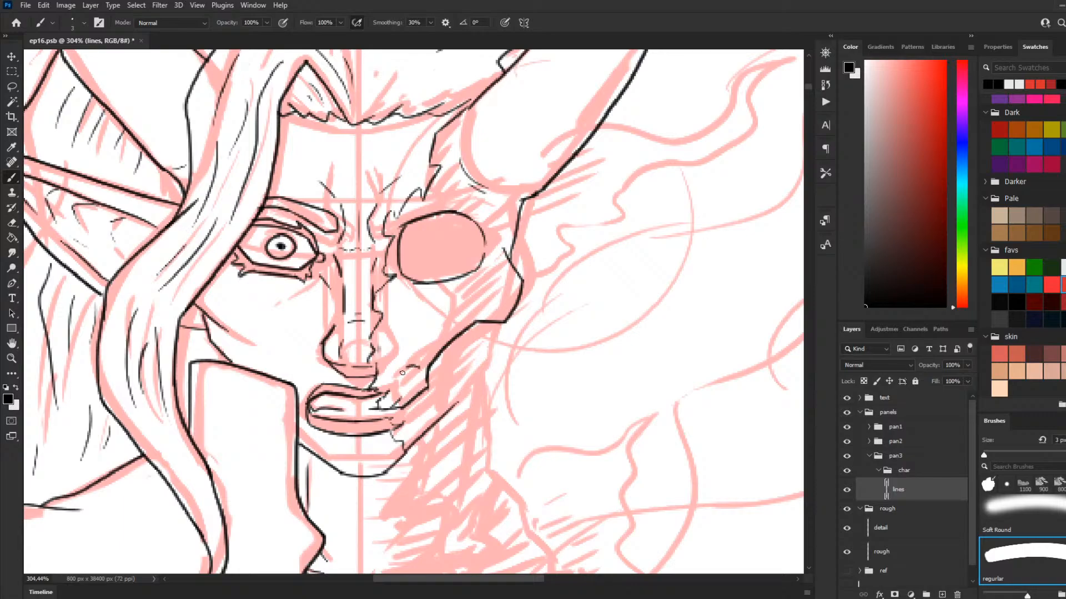
Step: Ink the small curve above the right mouth corner and the angular jawbone plate between cheekbone and lower jaw
mouse_move(419, 363)
left_mouse_down()
mouse_move(397, 381)
mouse_move(383, 371)
left_mouse_up()
left_click_drag(476, 323, 473, 382)
key("ctrl+z")
mouse_move(477, 321)
left_mouse_down()
mouse_move(475, 349)
mouse_move(498, 326)
mouse_move(487, 353)
mouse_move(431, 401)
left_mouse_up()
left_click_drag(481, 378, 431, 401)
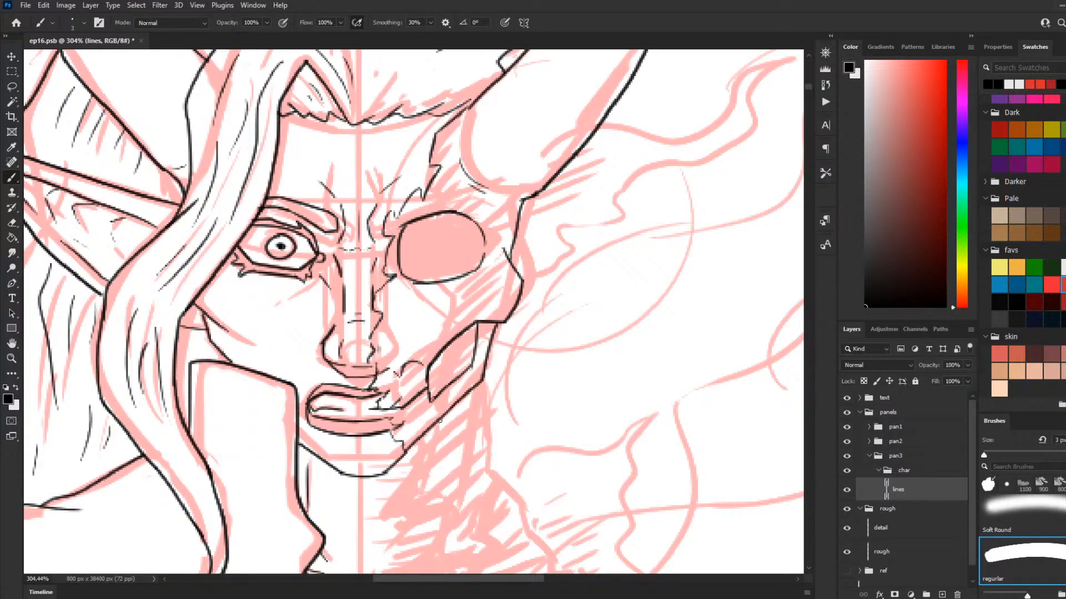
mouse_move(431, 360)
left_mouse_down()
mouse_move(436, 386)
mouse_move(447, 354)
mouse_move(472, 353)
left_mouse_up()
key("ctrl+z")
key("ctrl+z")
key("ctrl+z")
key("ctrl+z")
key("ctrl+z")
scroll(460, 330, "down", 5)
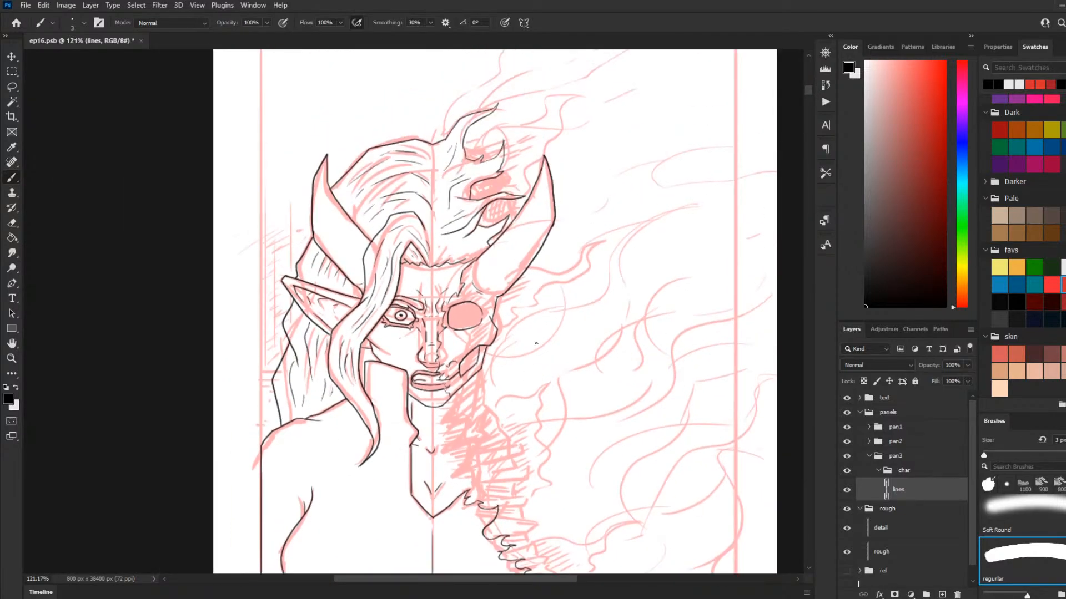
Step: Hatch the exposed cheek below the skull's eye socket with short slanting lines toward the cheekbone
scroll(472, 394, "up", 4)
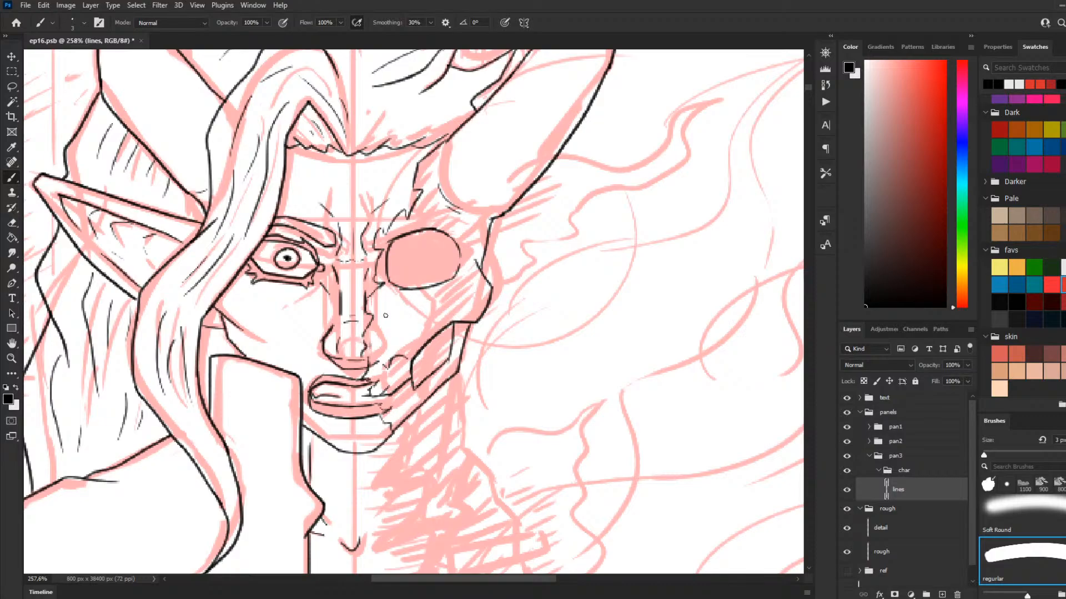
mouse_move(392, 302)
left_mouse_down()
mouse_move(455, 305)
mouse_move(390, 306)
mouse_move(465, 289)
mouse_move(395, 313)
mouse_move(436, 301)
left_mouse_up()
key("ctrl+z")
mouse_move(414, 314)
left_mouse_down()
mouse_move(383, 317)
mouse_move(387, 297)
mouse_move(378, 308)
mouse_move(394, 326)
mouse_move(388, 340)
mouse_move(404, 347)
mouse_move(419, 331)
mouse_move(399, 337)
mouse_move(463, 307)
left_mouse_up()
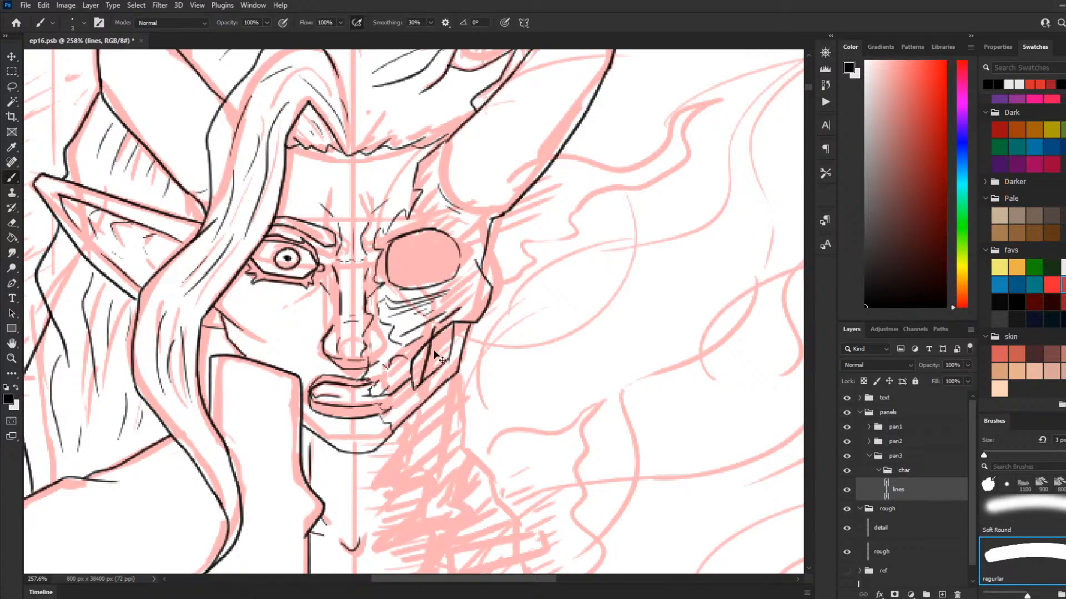
Step: Ink narrow upright lines inside the angular jawbone plate and close off their upper ends
mouse_move(432, 330)
left_mouse_down()
mouse_move(425, 385)
mouse_move(434, 362)
mouse_move(435, 384)
left_mouse_up()
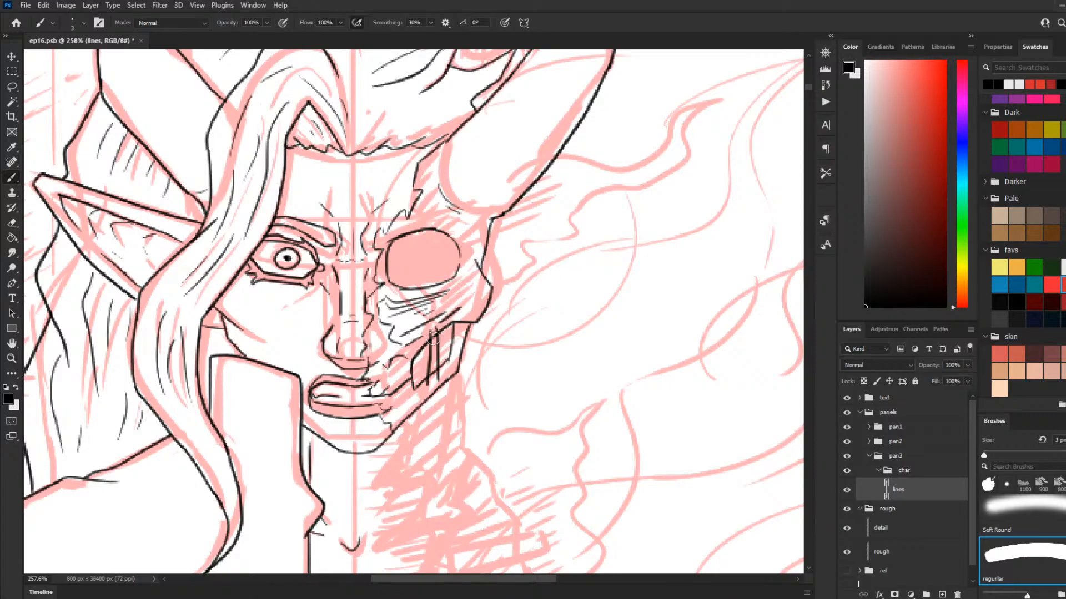
mouse_move(440, 361)
left_mouse_down()
mouse_move(432, 375)
mouse_move(445, 376)
left_mouse_up()
left_click_drag(438, 328, 431, 336)
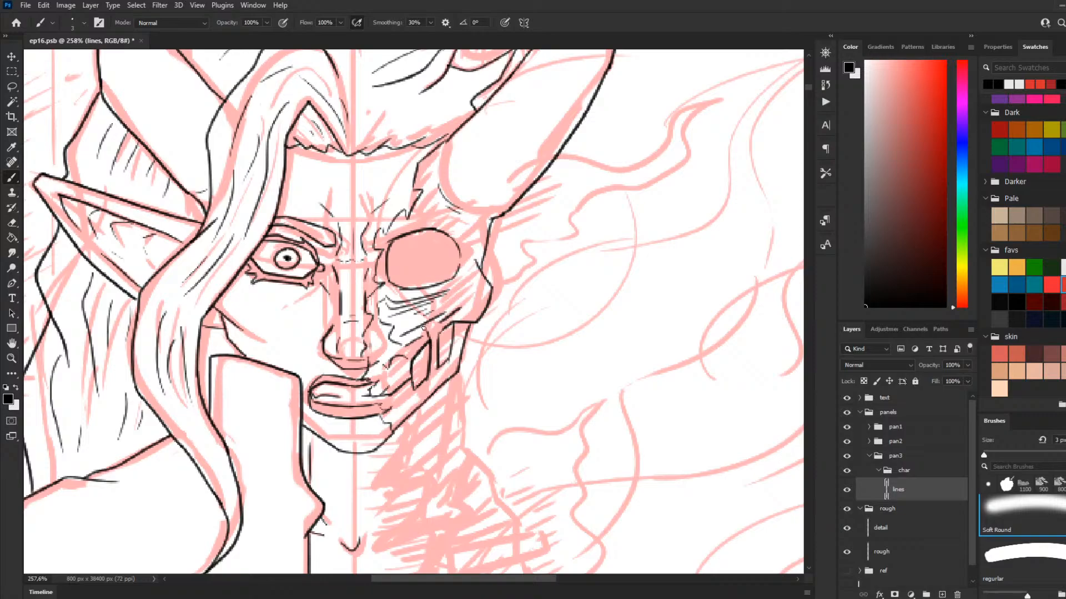
key("period")
mouse_move(438, 332)
left_mouse_down()
mouse_move(436, 354)
mouse_move(423, 344)
mouse_move(424, 328)
mouse_move(435, 385)
left_mouse_up()
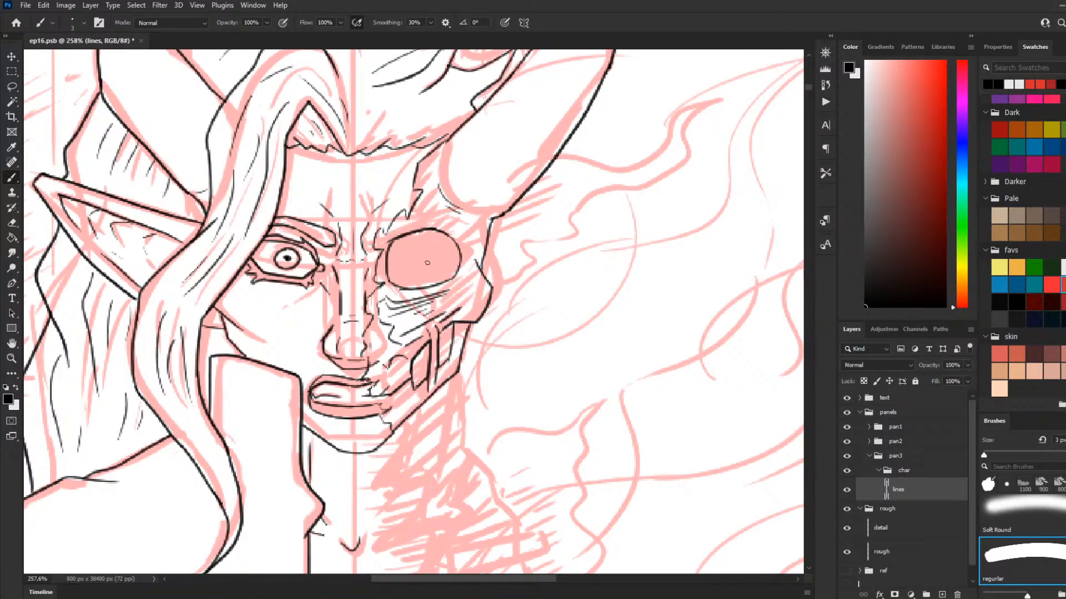
mouse_move(388, 247)
left_mouse_down()
mouse_move(435, 230)
mouse_move(400, 251)
mouse_move(451, 232)
mouse_move(455, 242)
left_mouse_up()
key("ctrl+z")
left_click_drag(396, 276, 449, 255)
left_click_drag(404, 281, 448, 263)
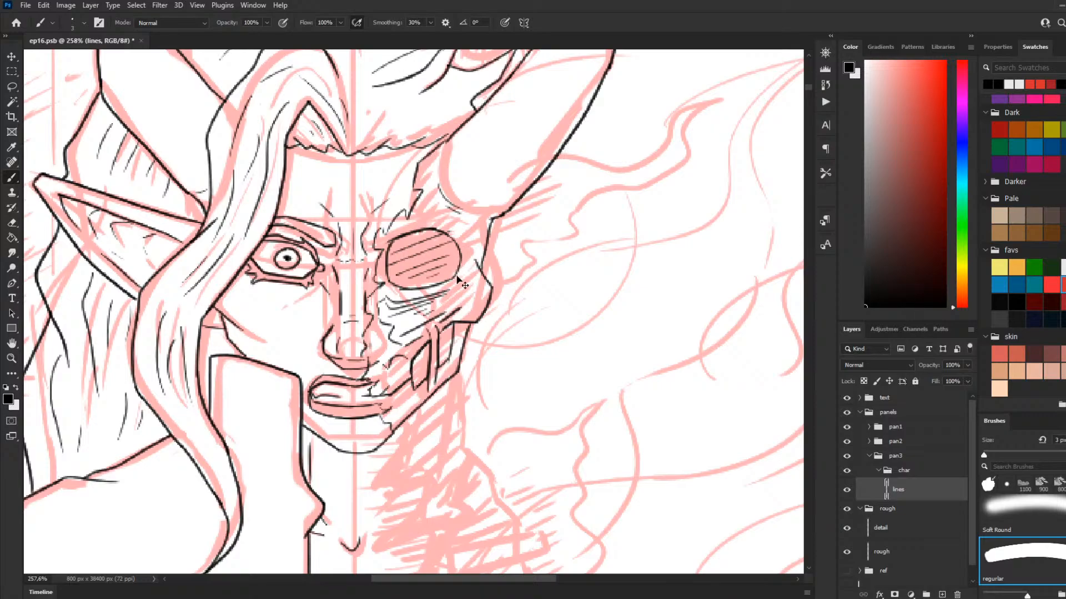
key("ctrl+z")
key("ctrl+z")
key("ctrl+z")
key("ctrl+z")
key("ctrl+z")
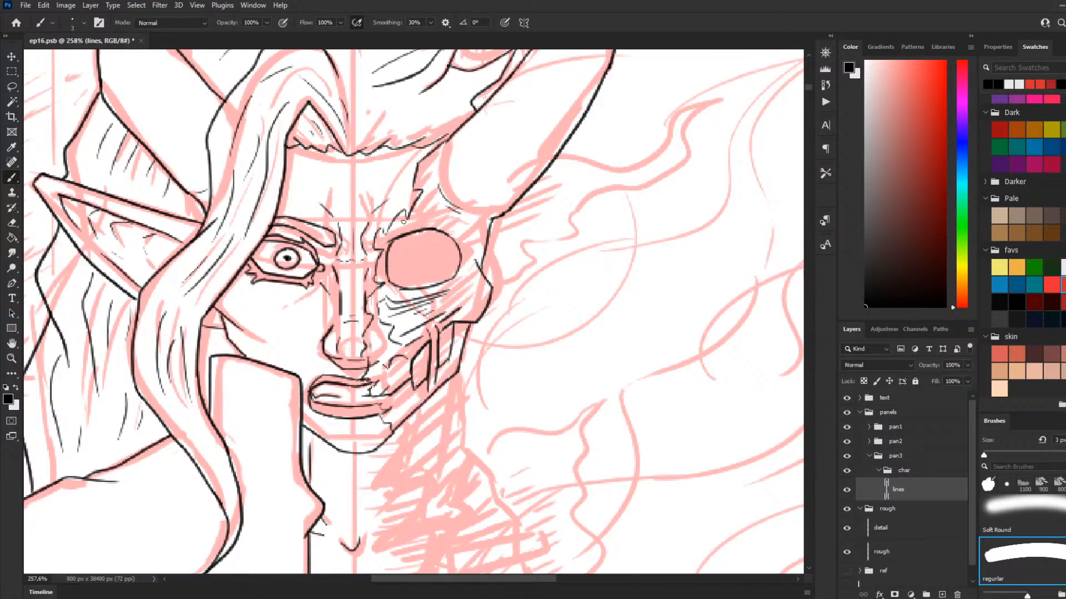
Step: Ink jagged crack lines from the outer rim of the skull's eye socket up to the horn's base
mouse_move(424, 207)
left_mouse_down()
mouse_move(465, 232)
mouse_move(467, 269)
mouse_move(465, 234)
mouse_move(491, 190)
mouse_move(464, 263)
mouse_move(467, 242)
mouse_move(458, 248)
mouse_move(471, 252)
mouse_move(463, 264)
mouse_move(489, 229)
left_mouse_up()
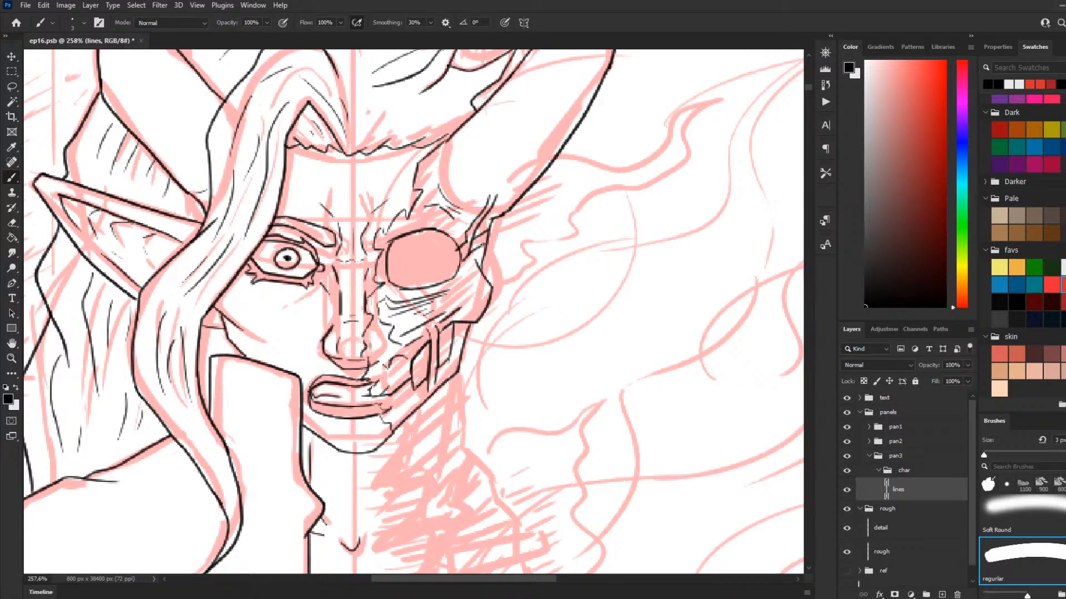
mouse_move(458, 268)
left_mouse_down()
mouse_move(490, 255)
mouse_move(492, 218)
left_mouse_up()
key("ctrl+z")
key("ctrl+z")
key("ctrl+z")
Step: Ink sinew-like lines running from the eye socket's lower outer corner across to the cheekbone's edge
mouse_move(453, 278)
left_mouse_down()
mouse_move(493, 245)
mouse_move(458, 278)
mouse_move(481, 299)
mouse_move(438, 289)
mouse_move(486, 314)
mouse_move(445, 284)
mouse_move(470, 295)
mouse_move(451, 283)
mouse_move(478, 275)
left_mouse_up()
key("ctrl+z")
key("ctrl+z")
key("ctrl+z")
key("ctrl+z")
key("ctrl+z")
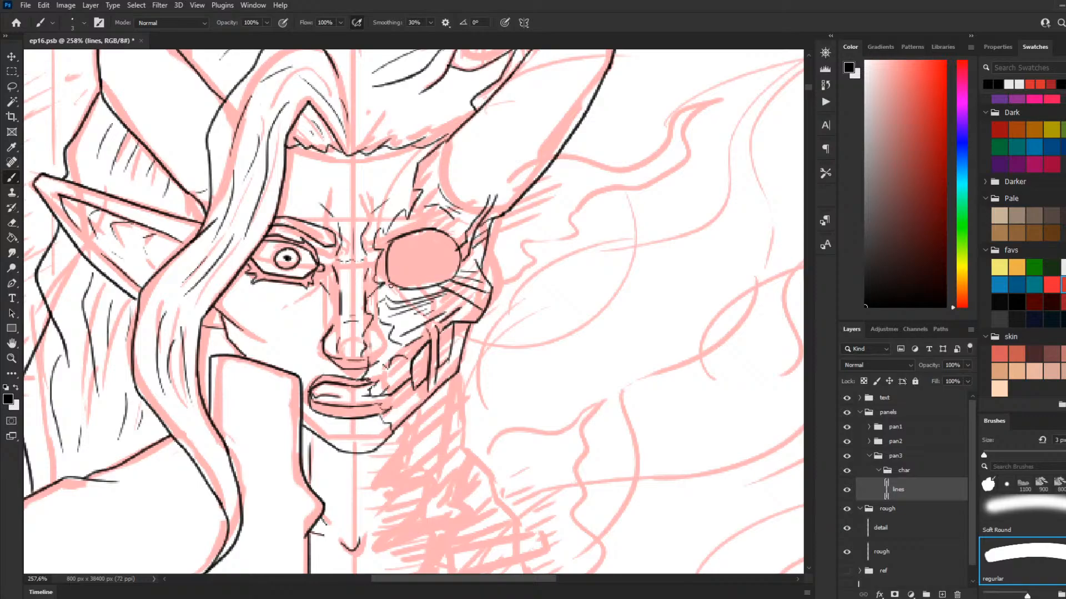
mouse_move(379, 286)
left_mouse_down()
mouse_move(401, 306)
mouse_move(396, 284)
left_mouse_up()
key("ctrl+z")
Step: Ink jagged wisps sticking out from the skull side's jaw corner and from the temple below the horn
scroll(526, 183, "down", 3)
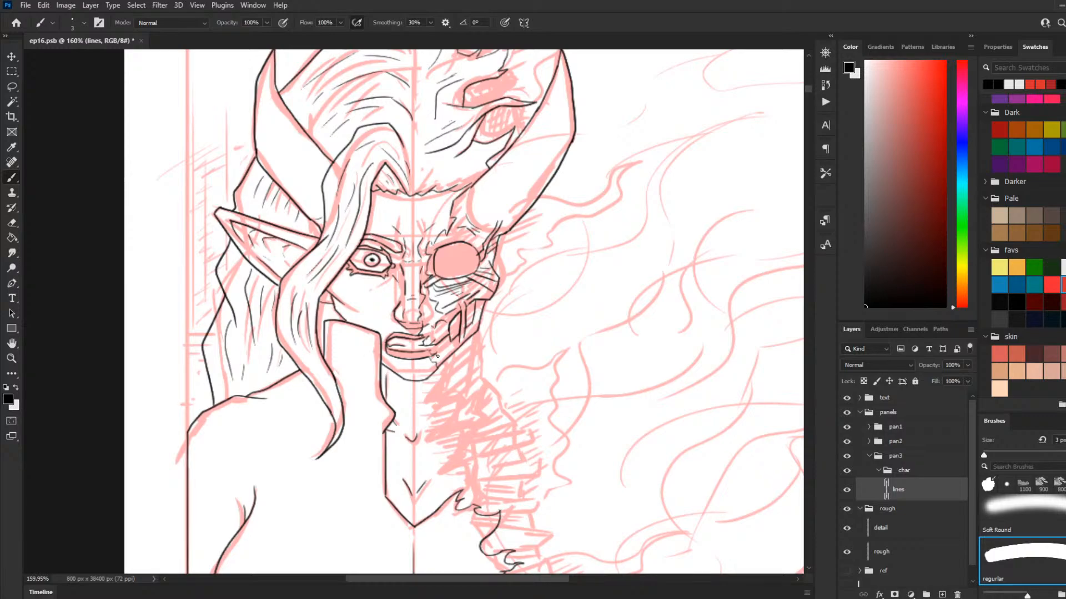
left_click_drag(444, 365, 497, 339)
key("ctrl+z")
key("ctrl+z")
mouse_move(446, 361)
left_mouse_down()
mouse_move(493, 345)
mouse_move(449, 351)
mouse_move(467, 341)
left_mouse_up()
left_click_drag(503, 232, 516, 235)
key("ctrl+z")
mouse_move(505, 233)
left_mouse_down()
mouse_move(524, 237)
mouse_move(497, 251)
left_mouse_up()
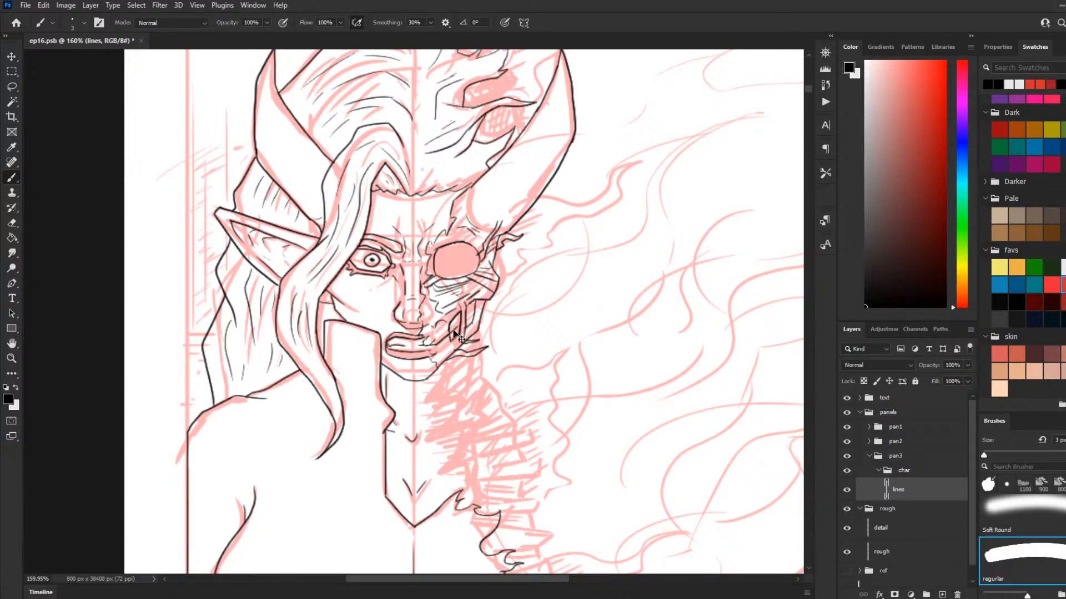
Step: Add short hatching strokes to the jawbone, the skull-side mouth corner and the cheek above it
left_click_drag(458, 316, 454, 333)
mouse_move(434, 349)
left_mouse_down()
mouse_move(453, 370)
mouse_move(448, 355)
left_mouse_up()
key("ctrl+z")
Step: Hatch the torn forehead area between the skull's eye socket and the horn's inner base
key("ctrl+z")
left_click_drag(455, 291, 440, 302)
left_click_drag(446, 293, 439, 304)
mouse_move(459, 234)
left_mouse_down()
mouse_move(494, 204)
mouse_move(494, 191)
mouse_move(483, 203)
mouse_move(479, 192)
mouse_move(488, 188)
left_mouse_up()
key("ctrl+z")
key("ctrl+z")
key("ctrl+z")
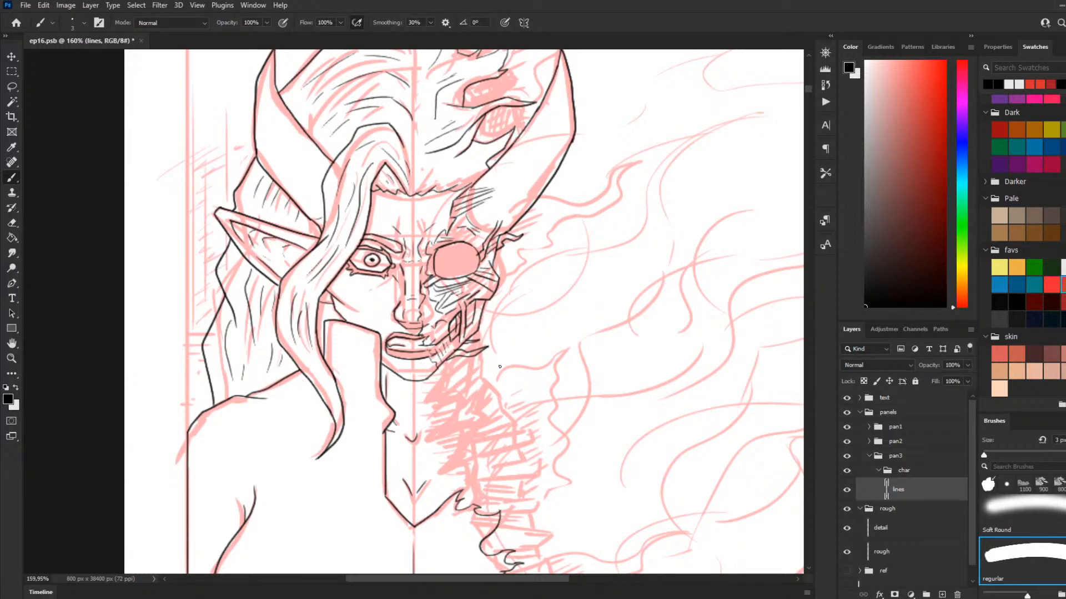
Step: Ink the ragged inner edge of the exposed neck from the jaw down to the torn collar
left_click_drag(437, 373, 422, 404)
scroll(488, 343, "down", 2)
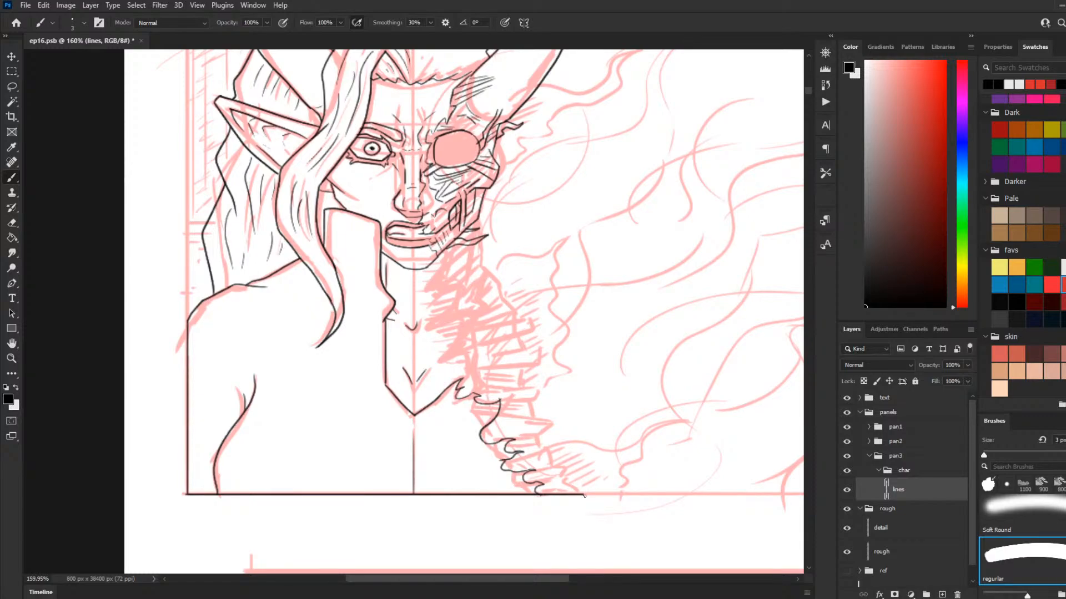
left_click_drag(445, 253, 436, 295)
key("ctrl+z")
mouse_move(448, 256)
left_mouse_down()
mouse_move(431, 320)
mouse_move(444, 322)
mouse_move(443, 351)
mouse_move(473, 392)
left_mouse_up()
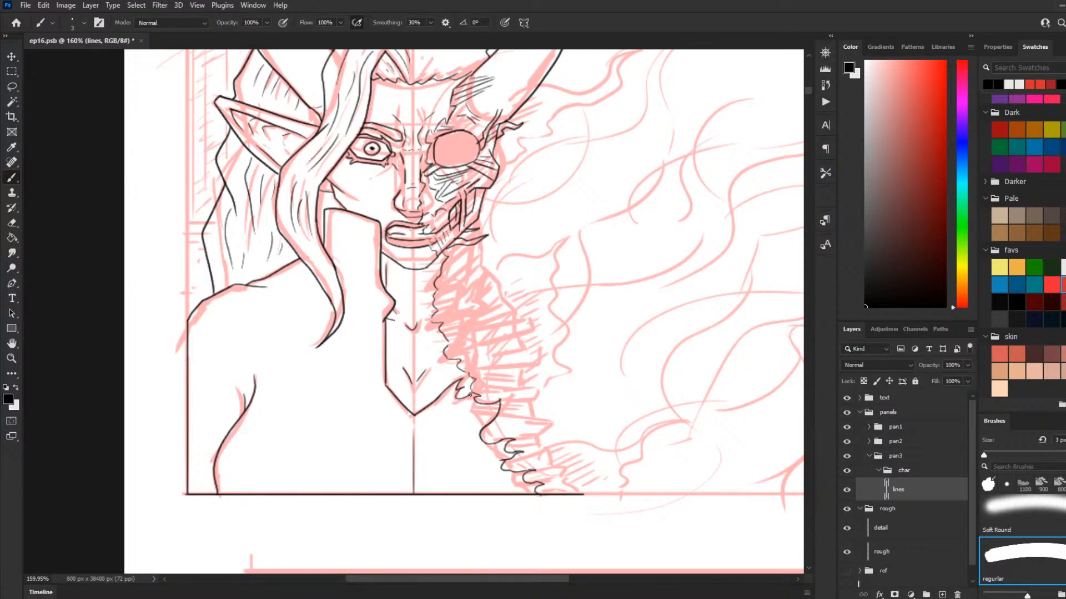
left_click_drag(482, 434, 497, 440)
Step: Ink the wavy outer edge of the upper neck and the slanted band crossing it below the jaw
left_click_drag(464, 246, 477, 267)
mouse_move(442, 303)
left_mouse_down()
mouse_move(482, 292)
mouse_move(454, 306)
left_mouse_up()
key("ctrl+z")
mouse_move(447, 307)
left_mouse_down()
mouse_move(466, 319)
mouse_move(484, 301)
mouse_move(434, 329)
left_mouse_up()
key("ctrl+z")
key("ctrl+z")
left_click_drag(477, 267, 473, 296)
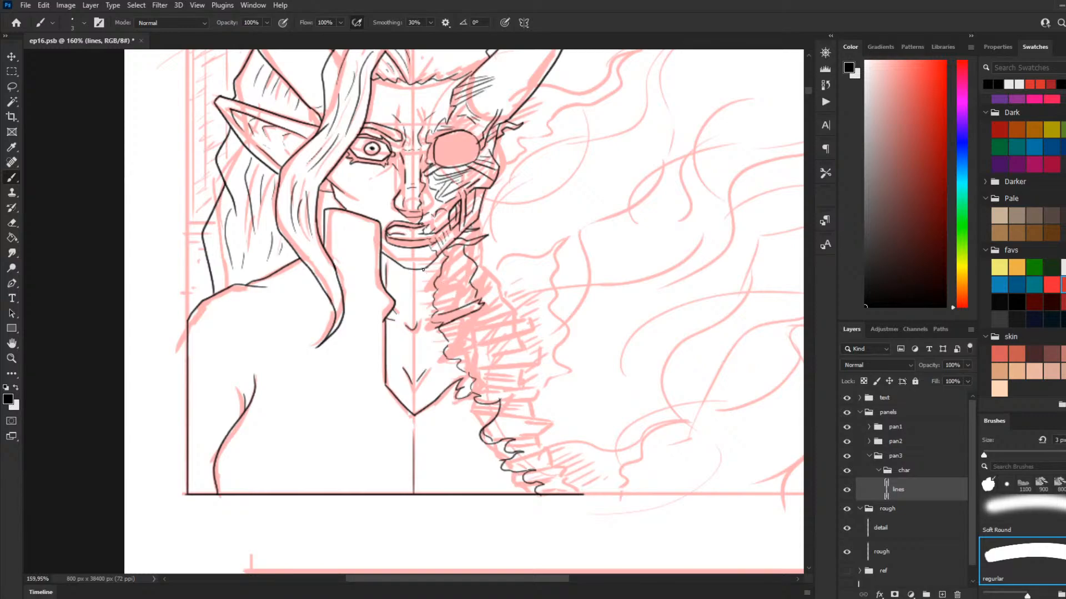
Step: Fill the upper neck between jaw and slanted band with irregular bone and sinew lines
mouse_move(447, 250)
left_mouse_down()
mouse_move(456, 272)
mouse_move(442, 272)
mouse_move(445, 288)
left_mouse_up()
key("ctrl+z")
key("ctrl+z")
key("ctrl+z")
mouse_move(447, 250)
left_mouse_down()
mouse_move(432, 275)
mouse_move(450, 273)
mouse_move(451, 288)
mouse_move(437, 296)
mouse_move(453, 294)
mouse_move(445, 310)
mouse_move(465, 288)
mouse_move(456, 271)
mouse_move(448, 305)
left_mouse_up()
mouse_move(461, 264)
left_mouse_down()
mouse_move(468, 302)
mouse_move(441, 311)
left_mouse_up()
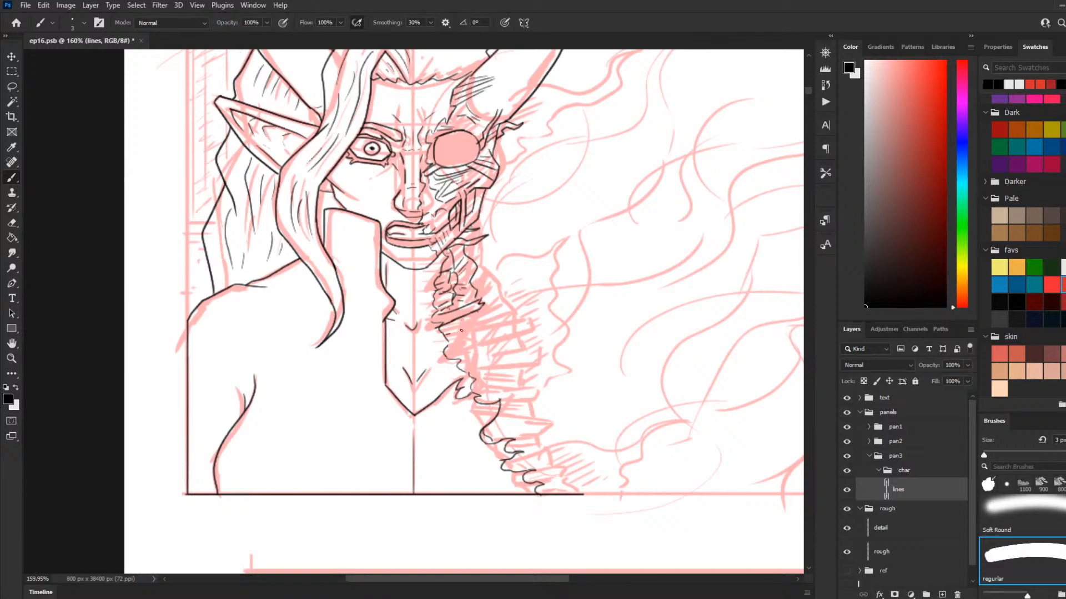
Step: Ink slanted lines across the exposed neck just below the slanted band
left_click_drag(447, 335, 509, 328)
key("ctrl+z")
mouse_move(444, 337)
left_mouse_down()
mouse_move(481, 336)
mouse_move(447, 351)
mouse_move(449, 339)
mouse_move(470, 335)
mouse_move(445, 353)
mouse_move(472, 348)
mouse_move(483, 361)
left_mouse_up()
key("ctrl+z")
key("ctrl+z")
key("ctrl+z")
Step: Ink the missing edges of the holes in the flame-like hair on the skull side
scroll(455, 399, "down", 3)
scroll(432, 379, "down", 2)
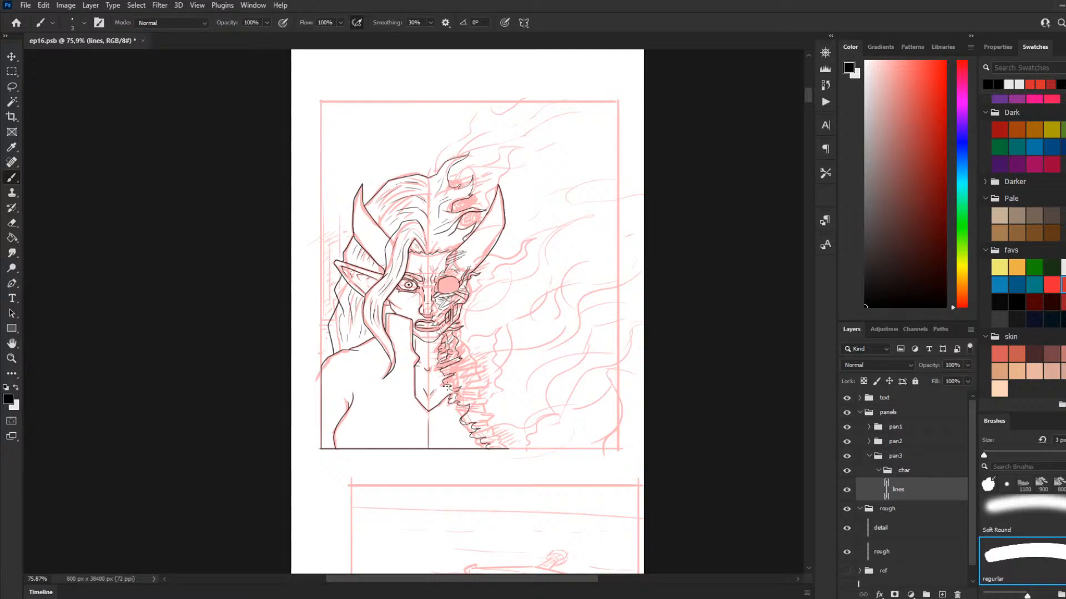
scroll(500, 352, "up", 2)
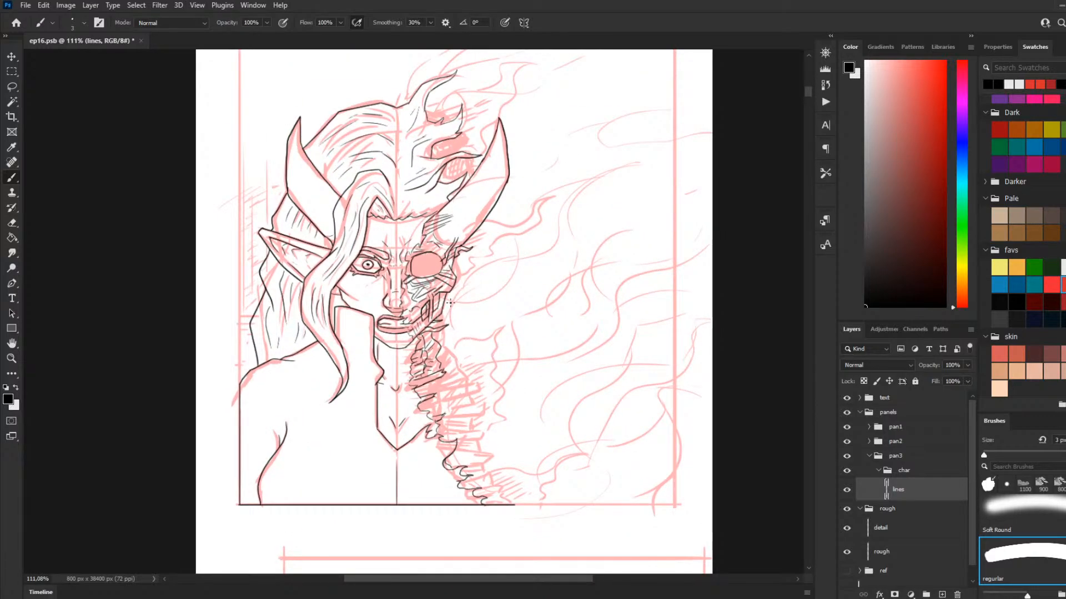
scroll(418, 330, "up", 5)
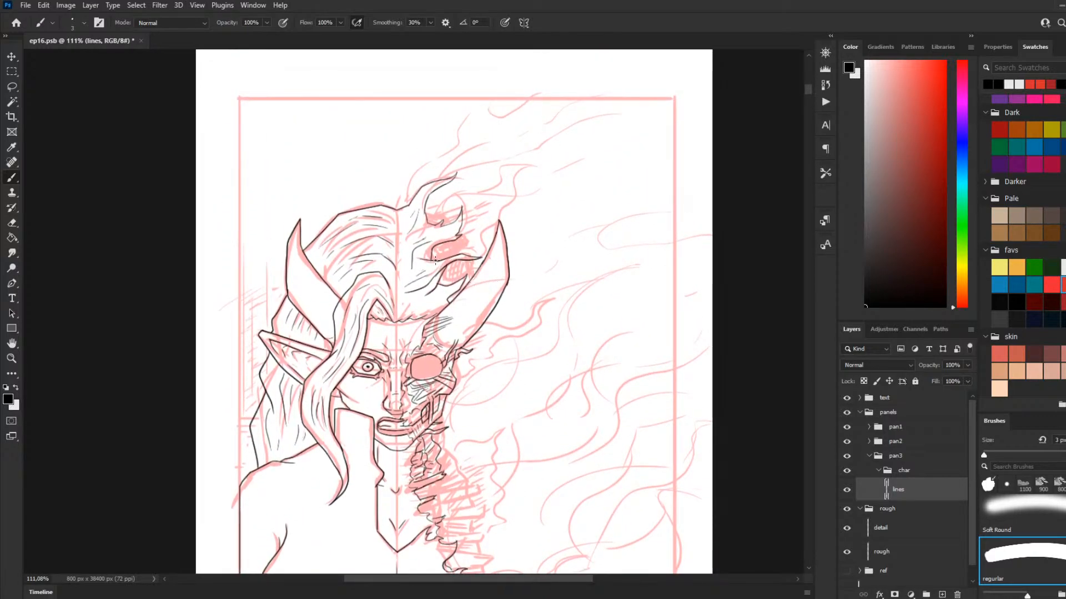
scroll(444, 269, "up", 1)
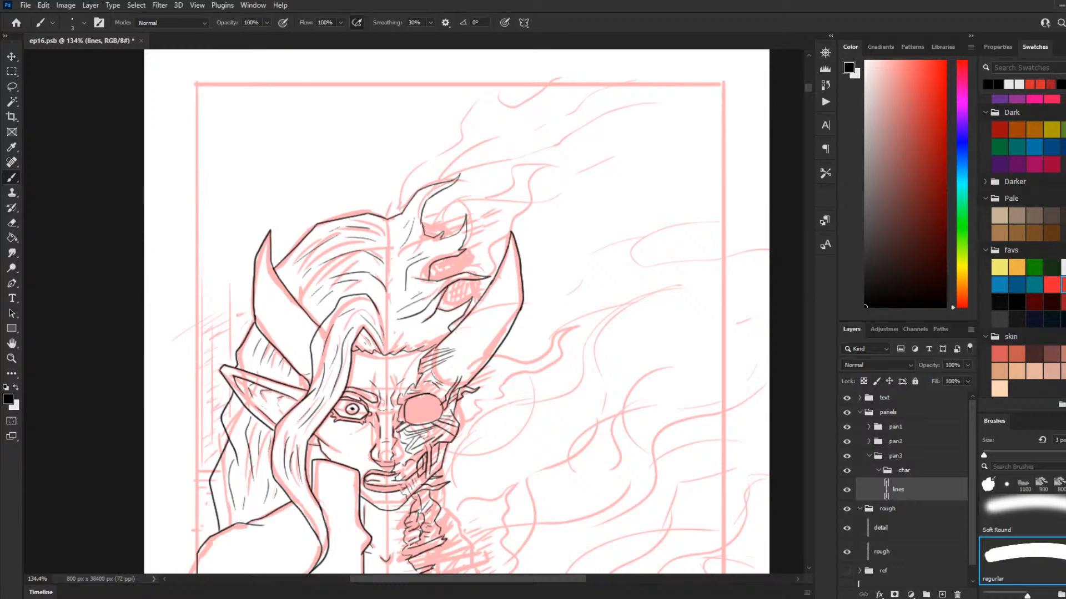
left_click_drag(421, 223, 442, 227)
left_click_drag(466, 281, 474, 291)
Step: Ink the wavy outer edge of the exposed spine from mid-neck to the panel's bottom border, with looped lower vertebrae
scroll(482, 295, "down", 2)
scroll(444, 344, "down", 3)
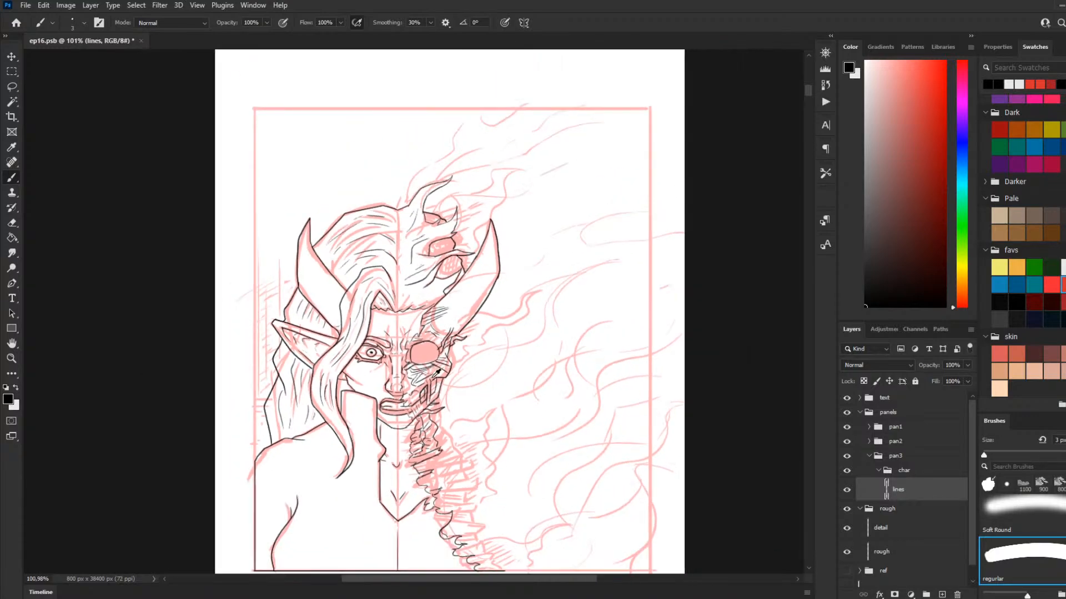
scroll(478, 383, "down", 3)
scroll(500, 424, "up", 2)
scroll(500, 423, "up", 1)
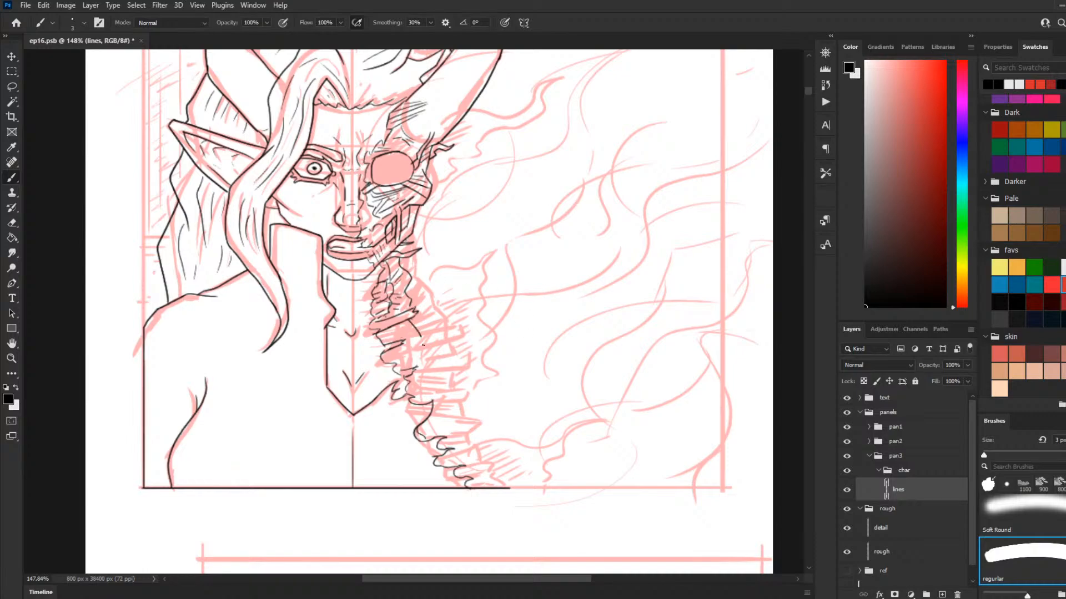
mouse_move(395, 338)
left_mouse_down()
mouse_move(411, 318)
mouse_move(420, 328)
mouse_move(424, 364)
mouse_move(443, 389)
mouse_move(441, 418)
mouse_move(499, 480)
left_mouse_up()
key("ctrl+z")
mouse_move(424, 430)
left_mouse_down()
mouse_move(433, 423)
mouse_move(436, 447)
mouse_move(439, 425)
mouse_move(429, 437)
left_mouse_up()
key("ctrl+z")
key("ctrl+z")
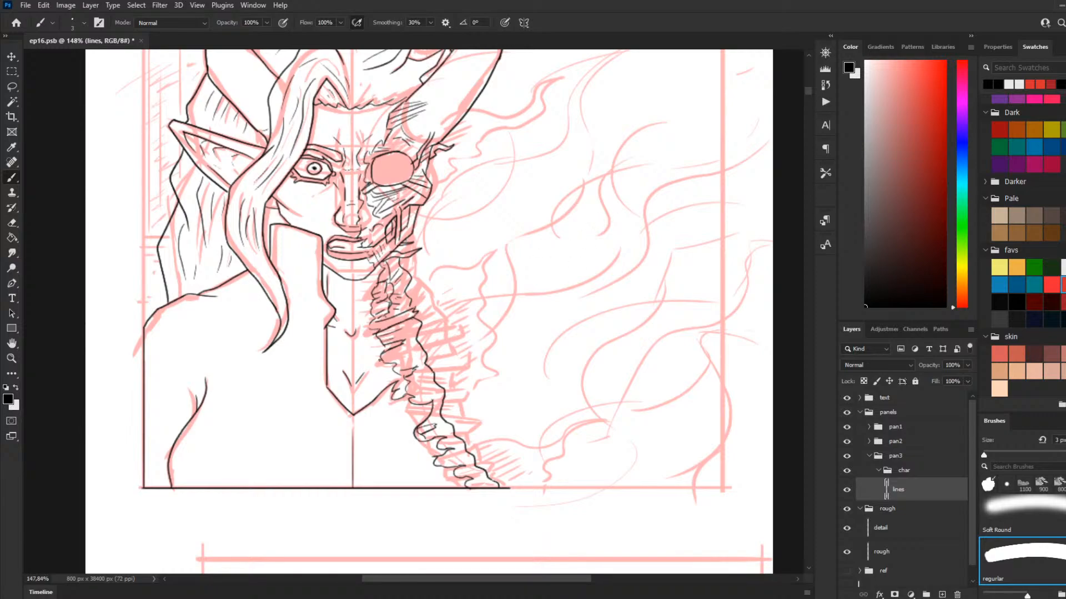
Step: Ink the vertebra details inside the spine and the ragged skin edge along the throat and collar
mouse_move(410, 361)
left_mouse_down()
mouse_move(398, 368)
mouse_move(444, 437)
left_mouse_up()
mouse_move(455, 454)
left_mouse_down()
mouse_move(444, 460)
mouse_move(465, 477)
left_mouse_up()
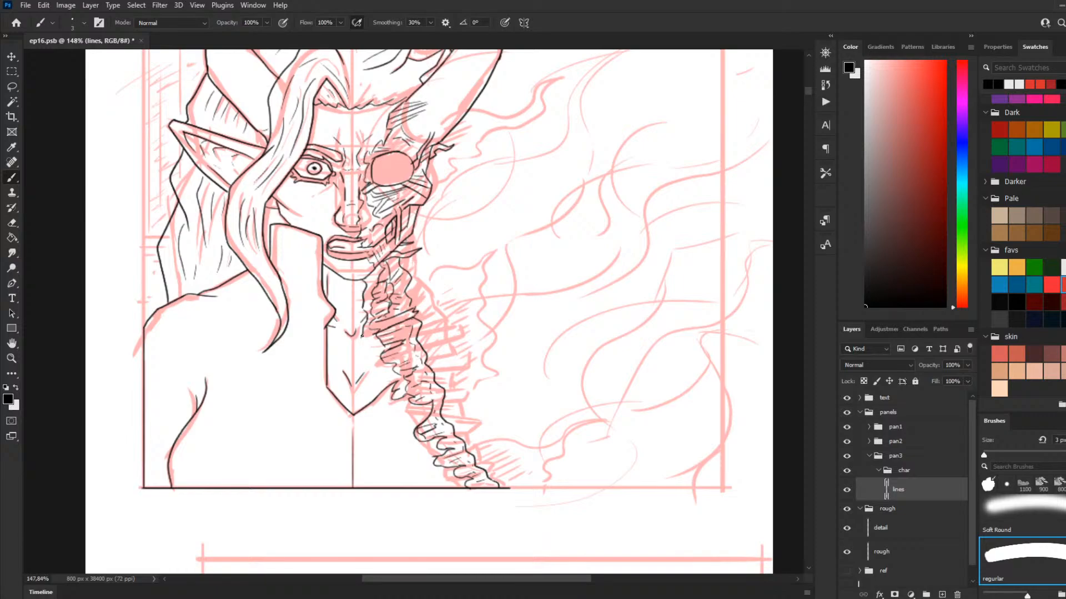
mouse_move(363, 354)
left_mouse_down()
mouse_move(381, 356)
mouse_move(384, 391)
left_mouse_up()
left_click_drag(365, 282, 381, 276)
mouse_move(405, 386)
left_mouse_down()
mouse_move(382, 382)
mouse_move(402, 360)
mouse_move(376, 375)
left_mouse_up()
mouse_move(388, 364)
left_mouse_down()
mouse_move(376, 371)
mouse_move(375, 359)
left_mouse_up()
left_click_drag(384, 349, 374, 352)
mouse_move(379, 345)
left_mouse_down()
mouse_move(364, 351)
mouse_move(367, 343)
left_mouse_up()
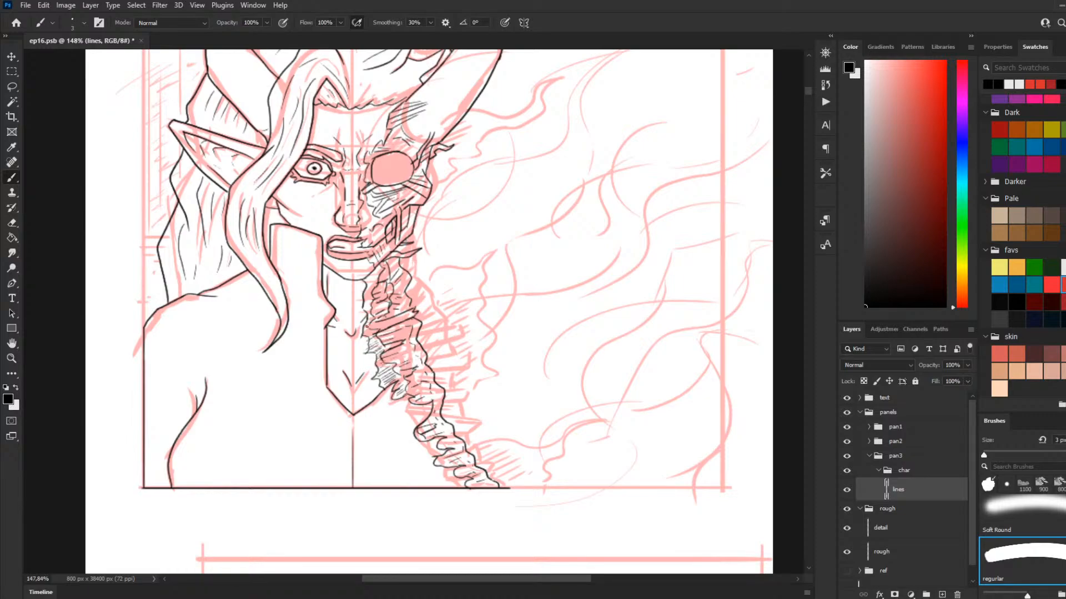
key("ctrl+z")
key("ctrl+z")
key("ctrl+z")
key("ctrl+z")
key("comma")
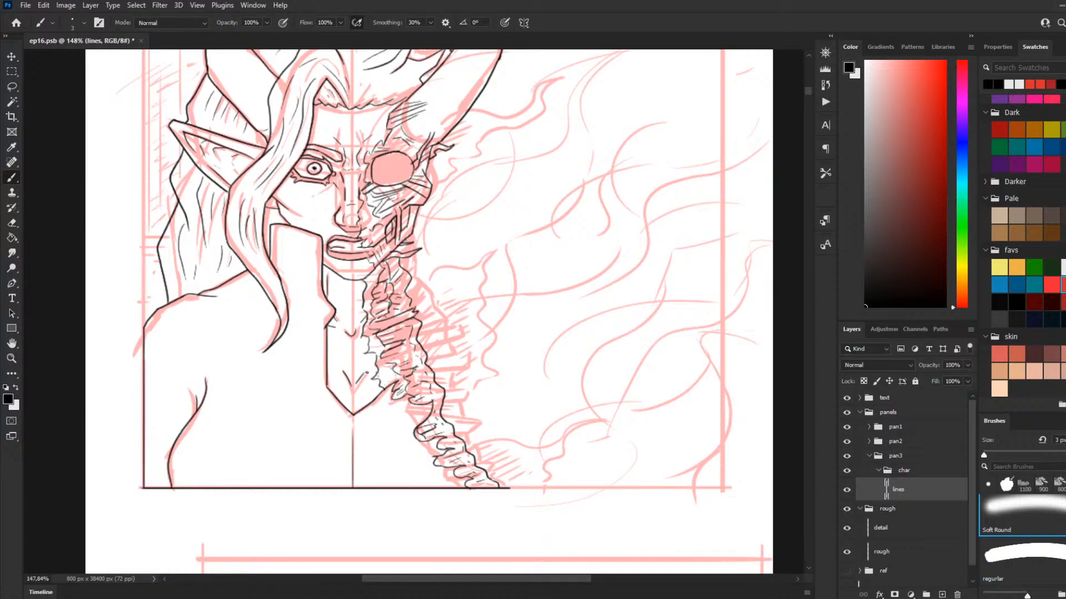
key("period")
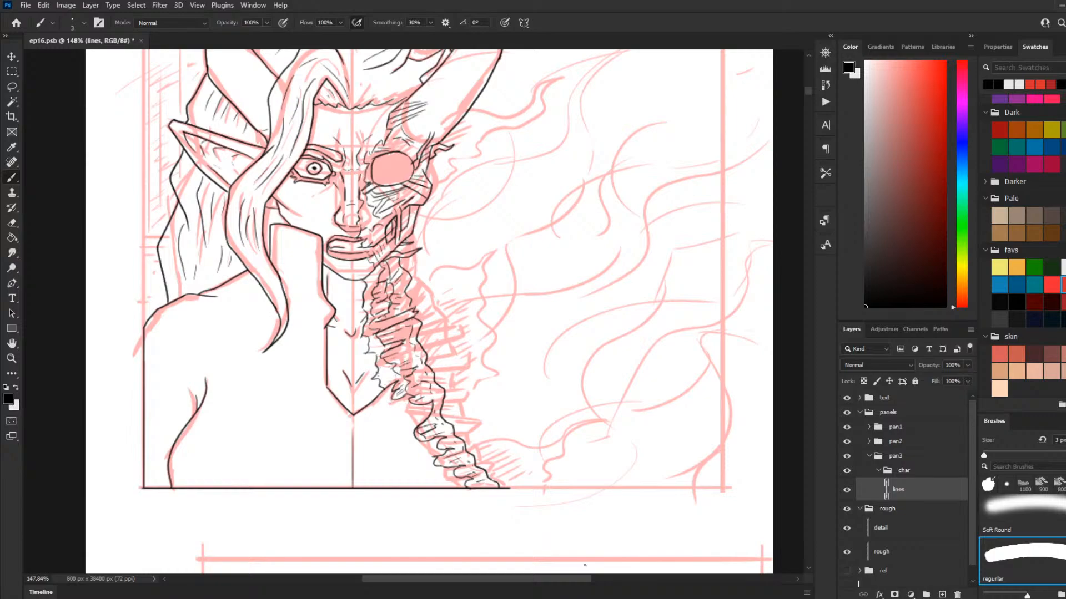
Step: Review the inked character up close and at page scale, comparing it with the rough sketch and neighbouring panels
scroll(581, 362, "down", 2)
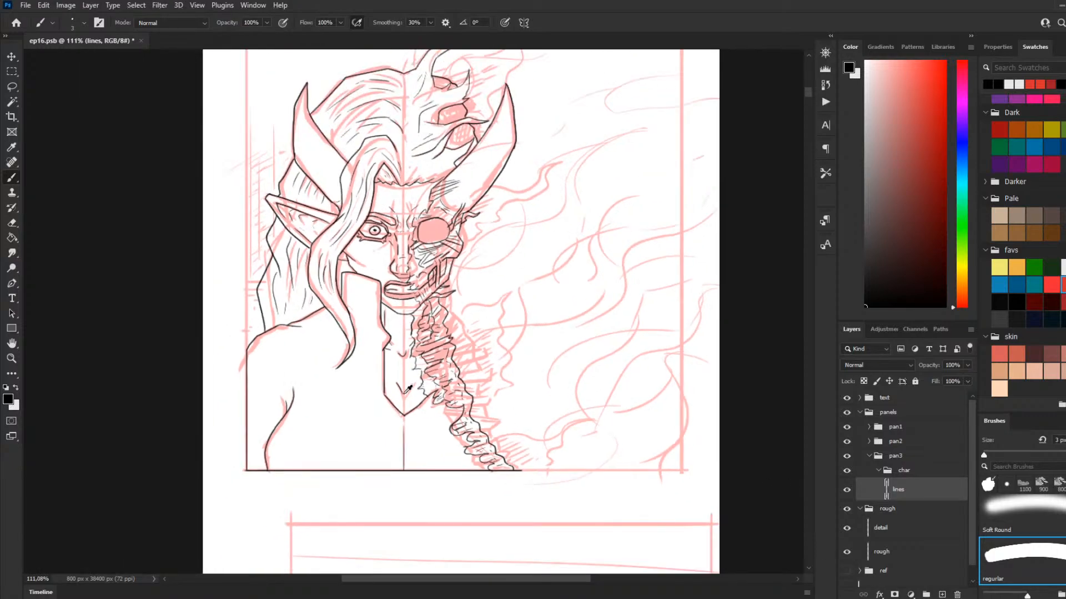
scroll(349, 429, "up", 2)
scroll(349, 428, "down", 3)
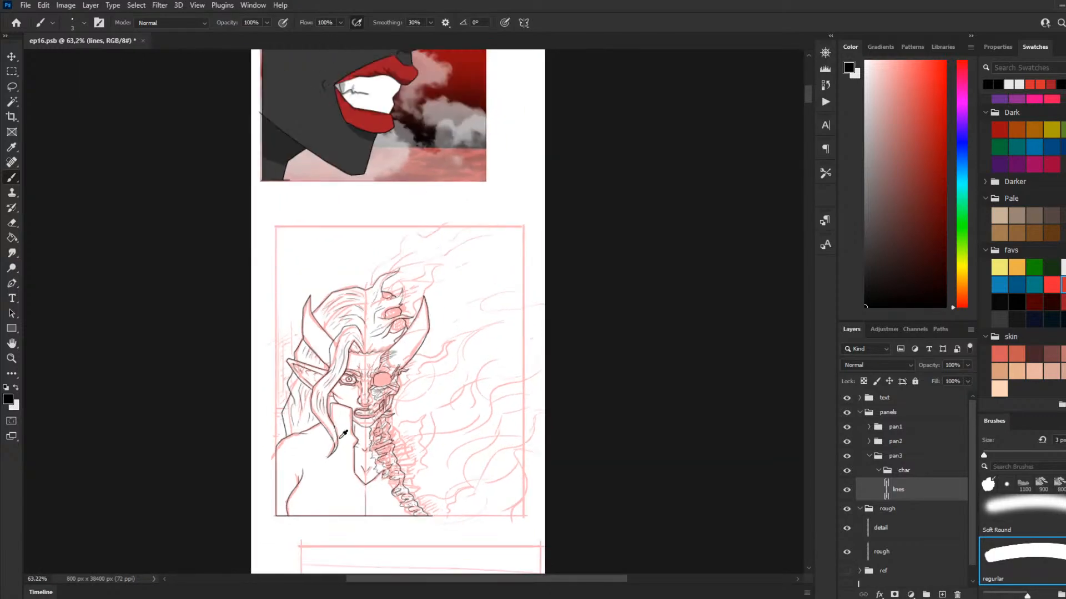
scroll(346, 440, "down", 5)
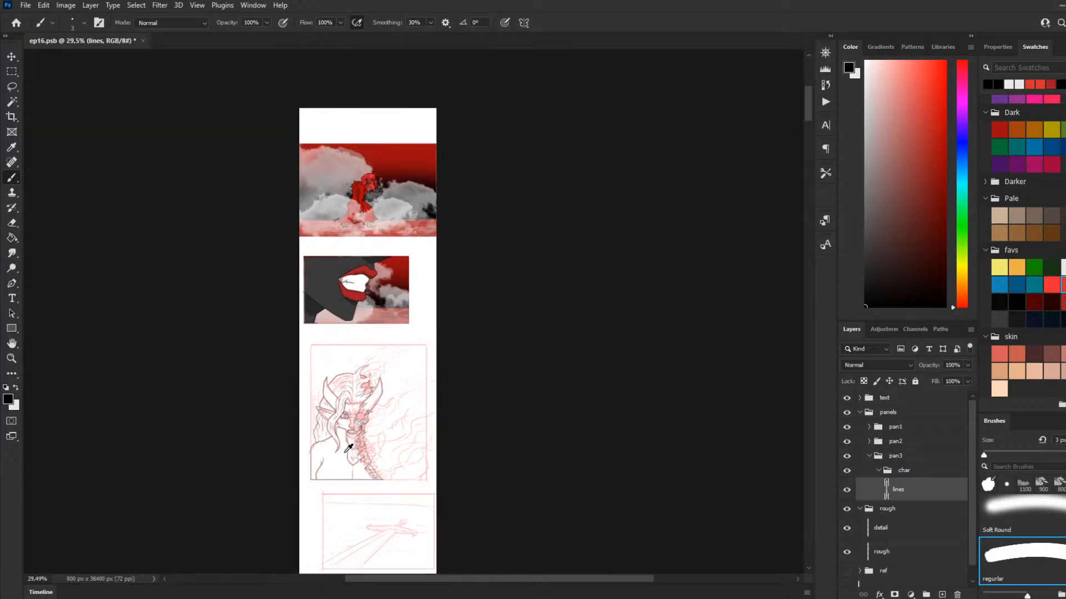
scroll(342, 488, "up", 2)
scroll(342, 488, "up", 5)
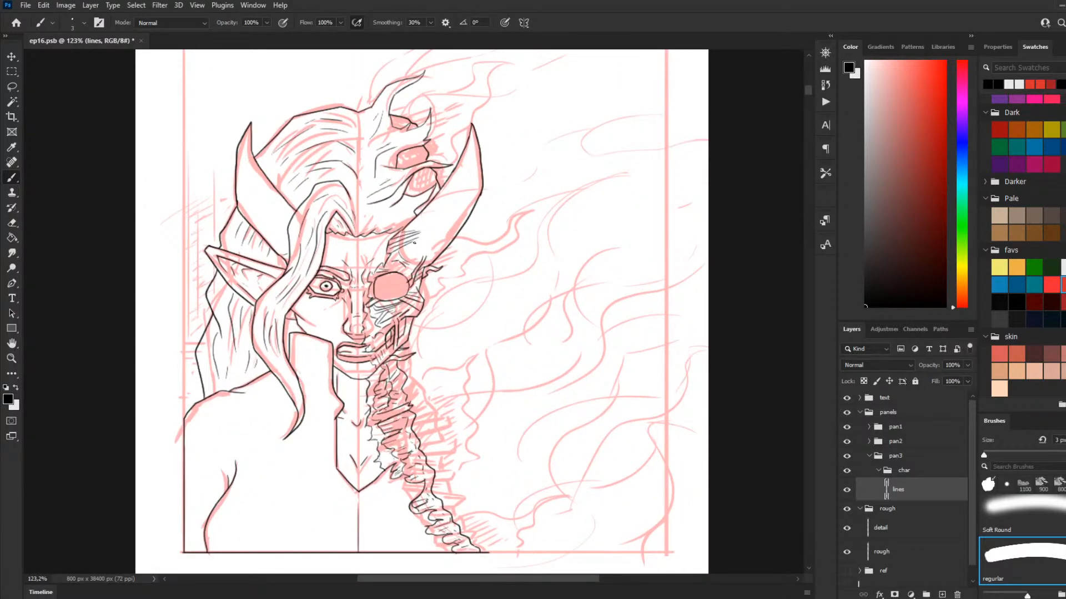
scroll(429, 419, "down", 2)
scroll(370, 417, "up", 2)
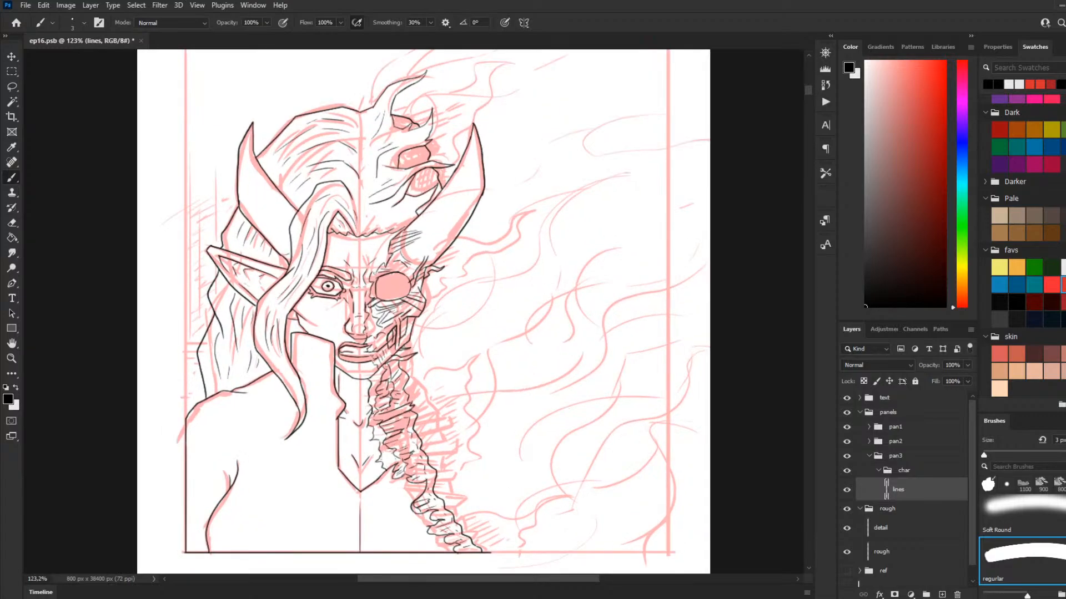
scroll(370, 418, "down", 1)
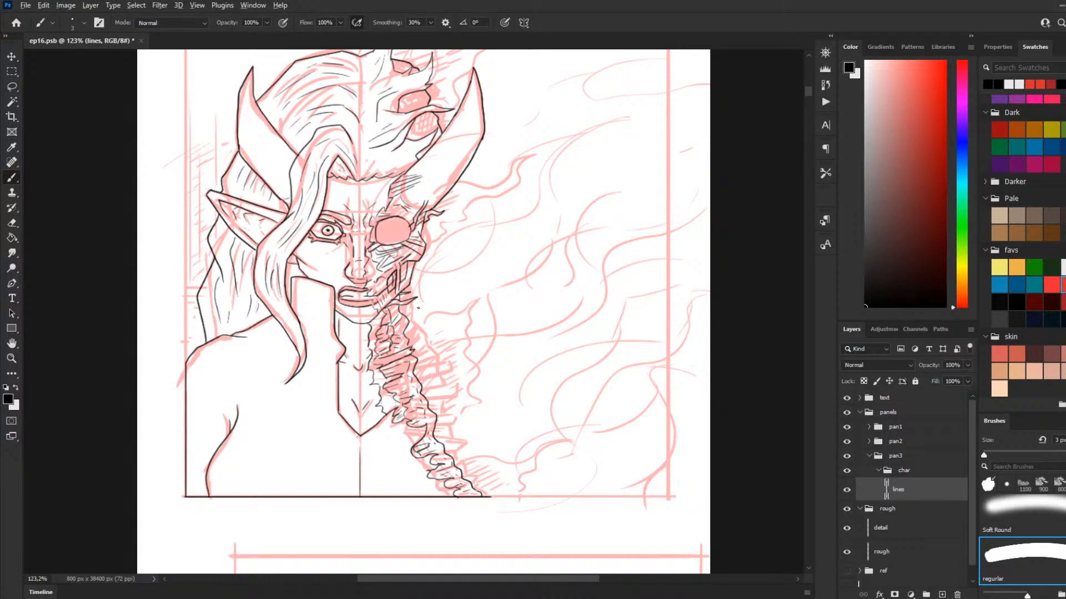
scroll(519, 202, "down", 2)
scroll(494, 395, "up", 3)
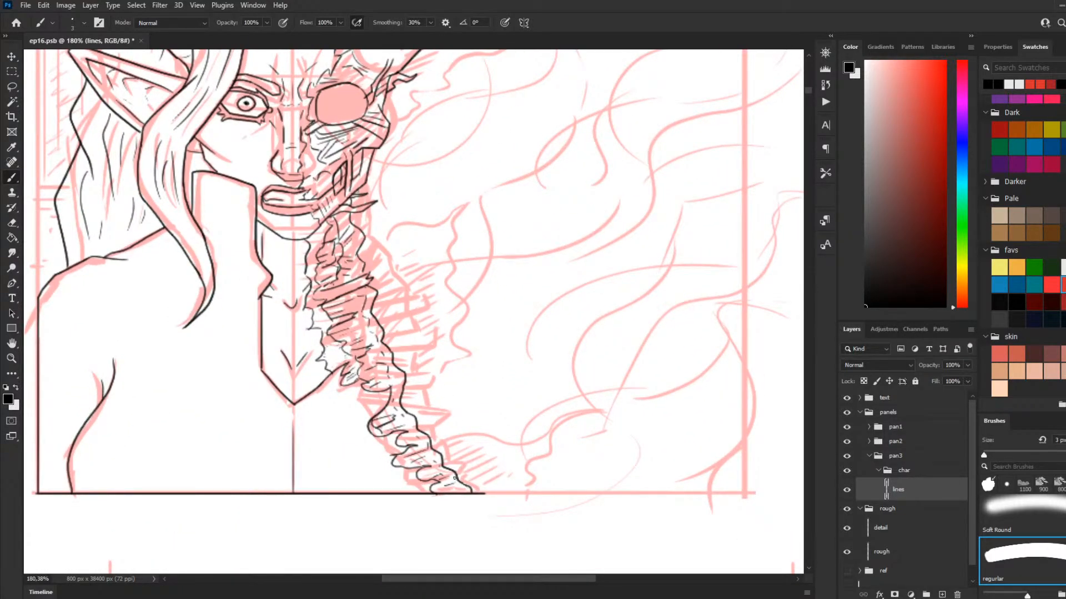
scroll(468, 449, "down", 5)
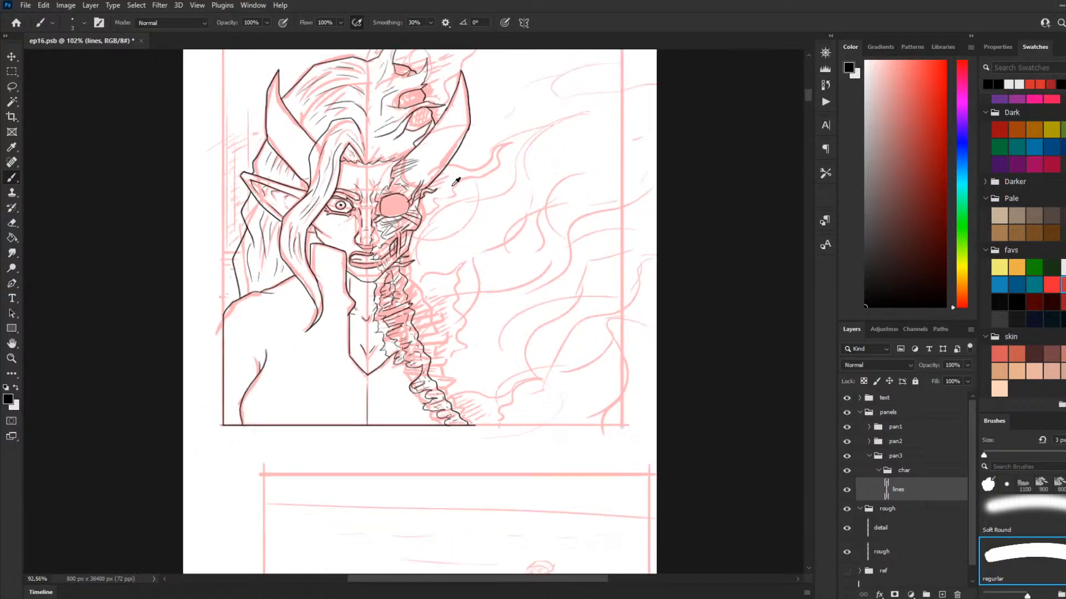
scroll(451, 213, "down", 3)
scroll(444, 227, "up", 3)
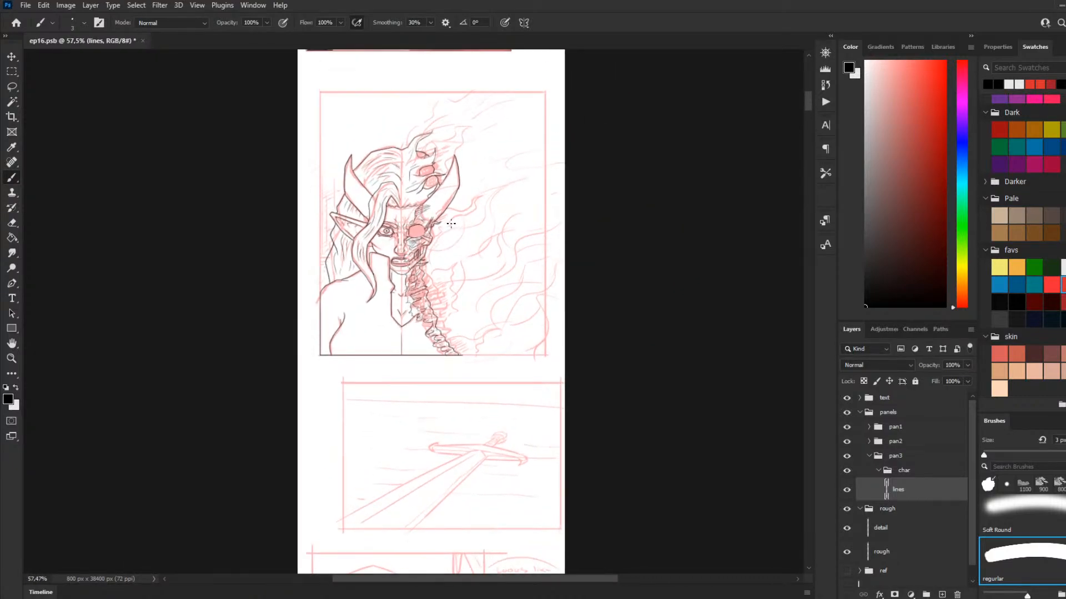